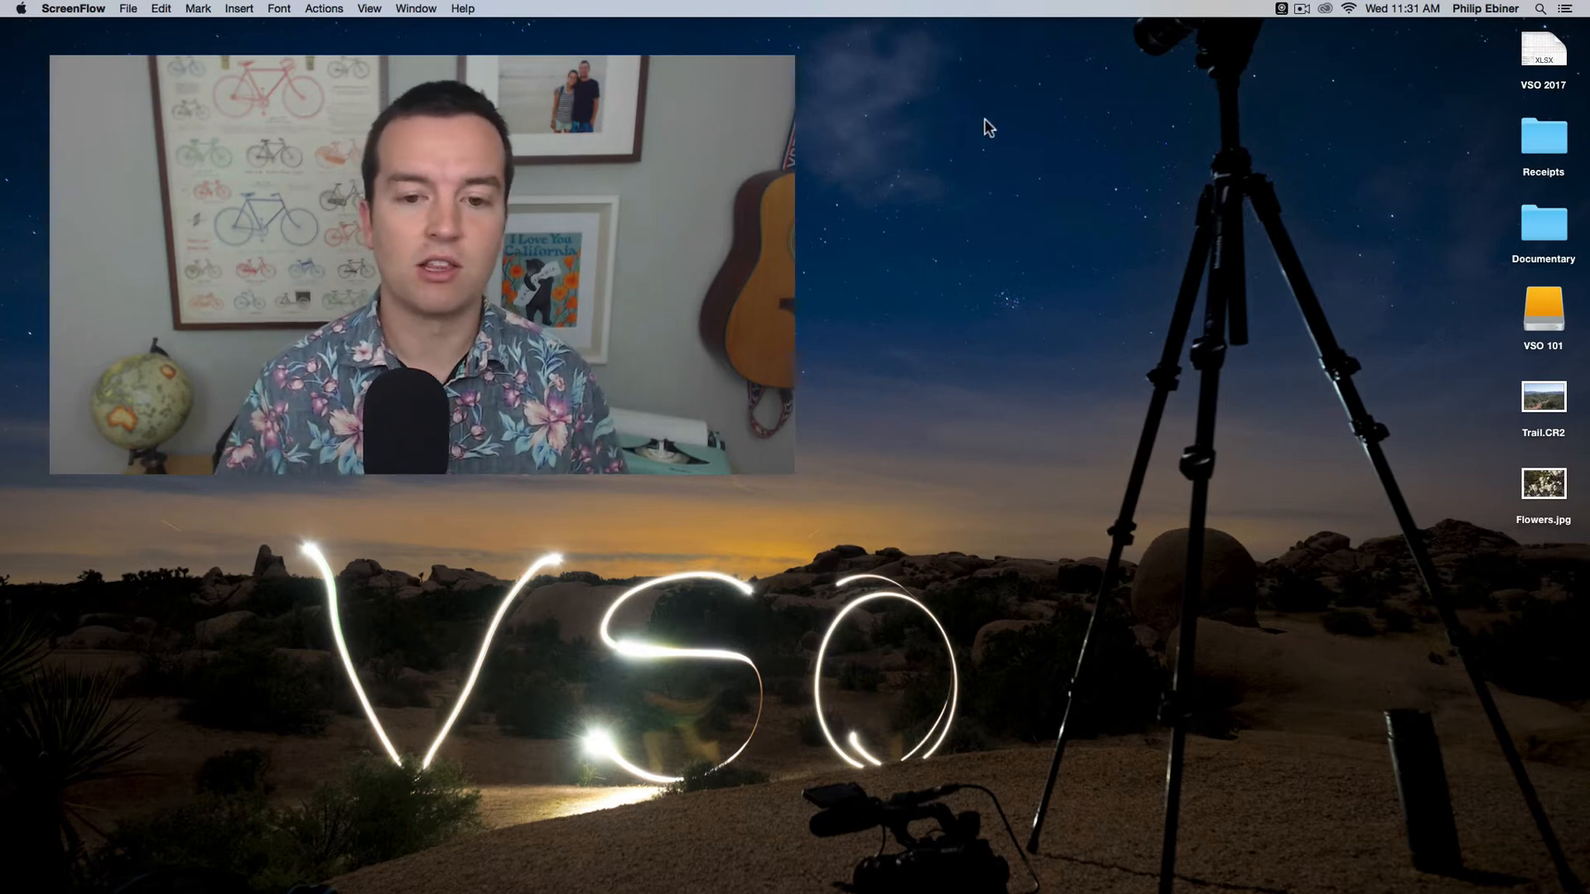
Step: Open Lightroom and switch to the Library module
{"action": "mouse_move", "coordinate": [640, 884]}
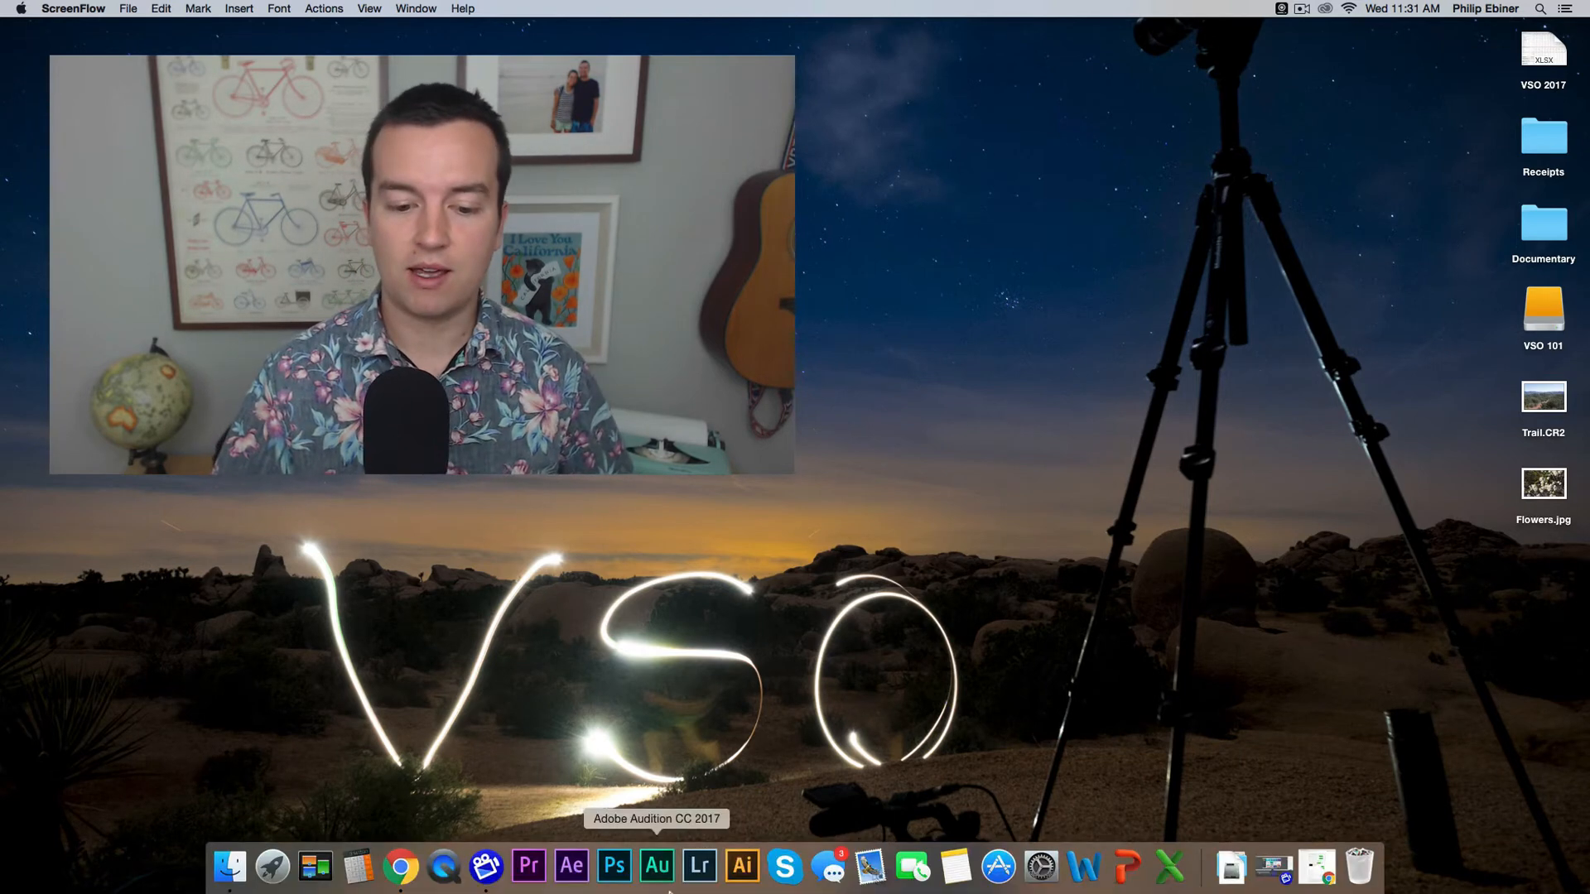
{"action": "left_click", "coordinate": [701, 868]}
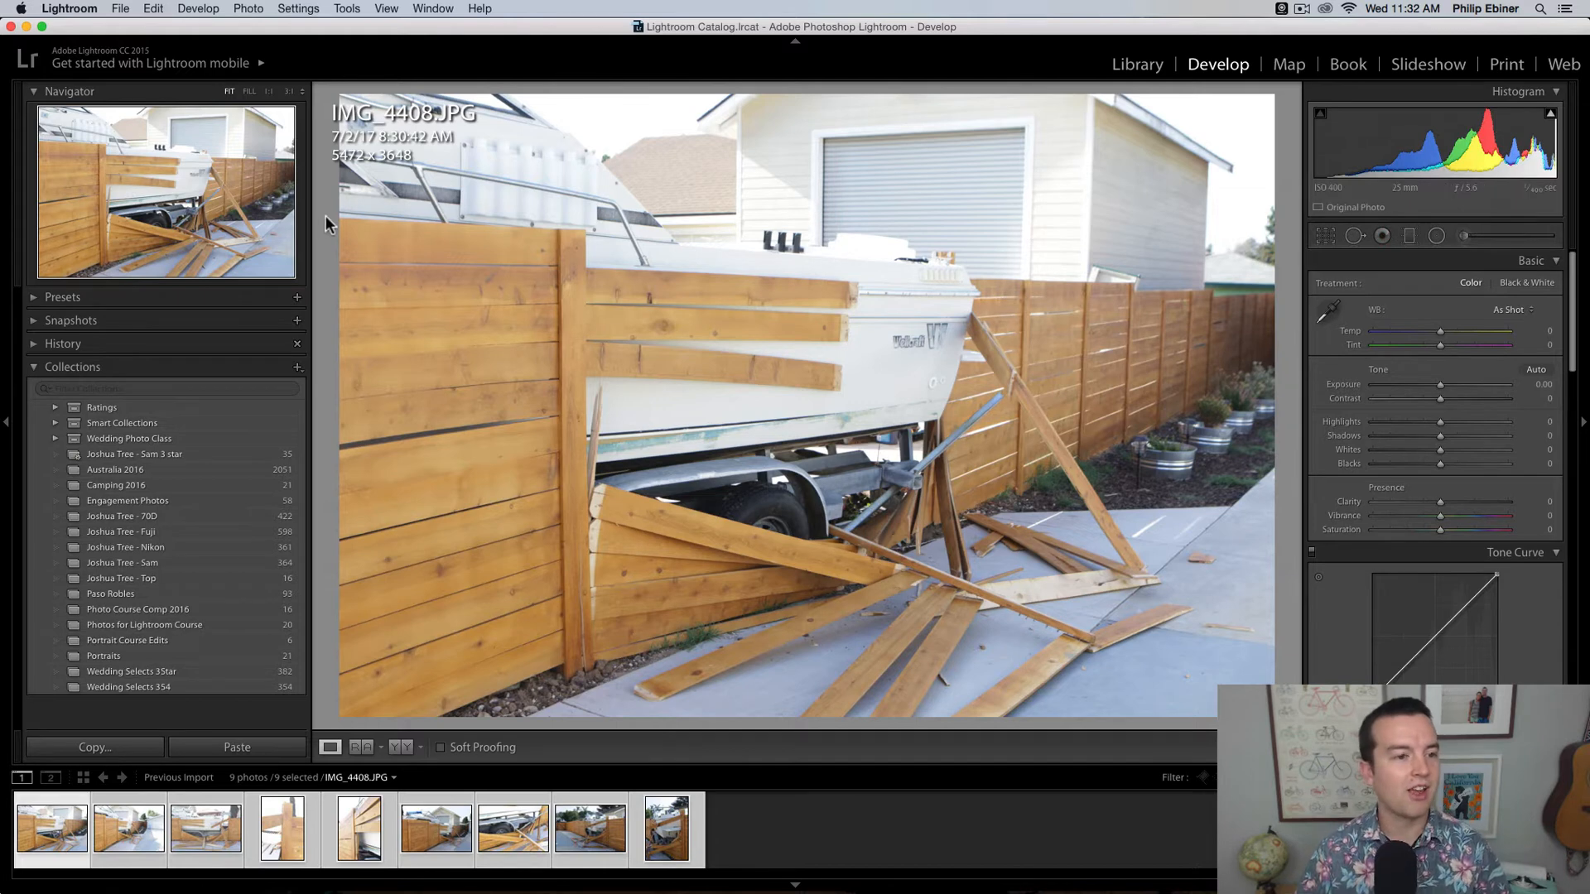
{"action": "left_click", "coordinate": [1125, 66]}
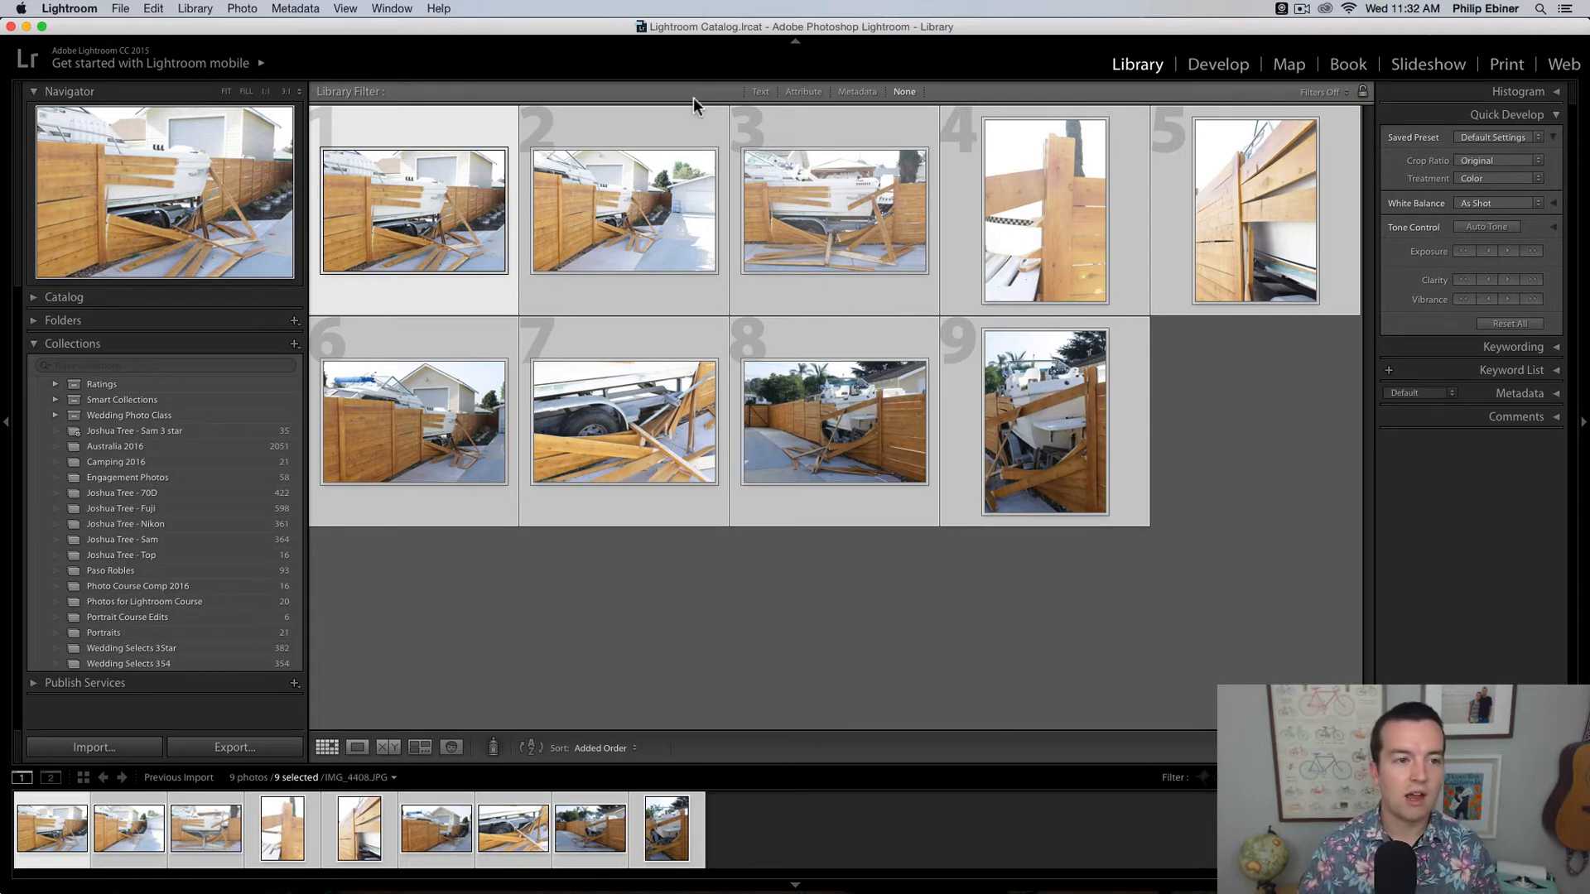
{"action": "left_click", "coordinate": [120, 8]}
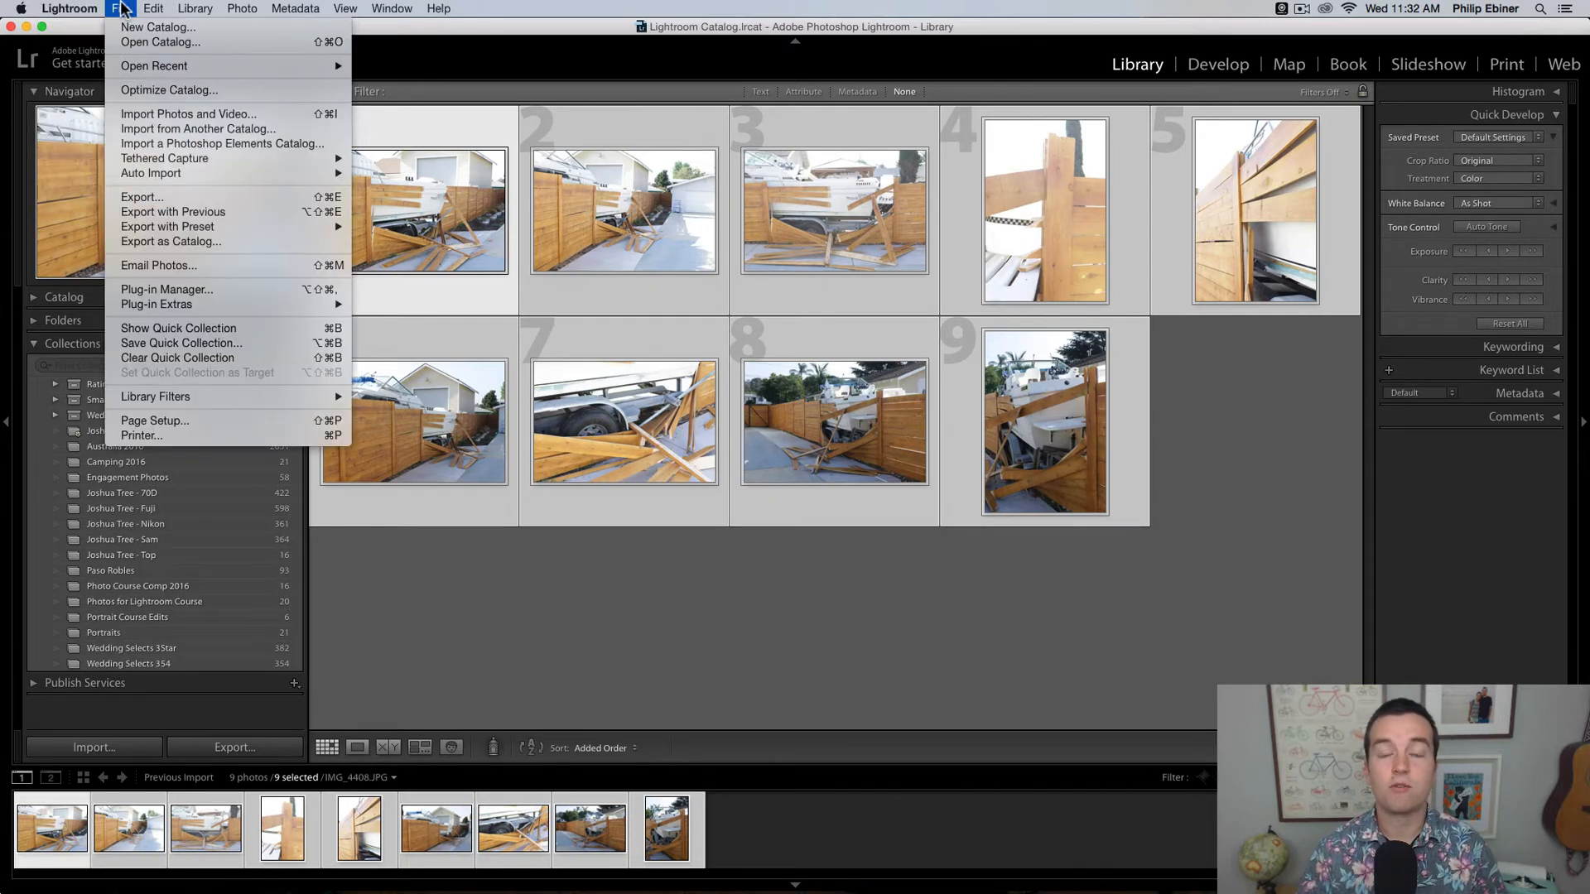
{"action": "mouse_move", "coordinate": [184, 8]}
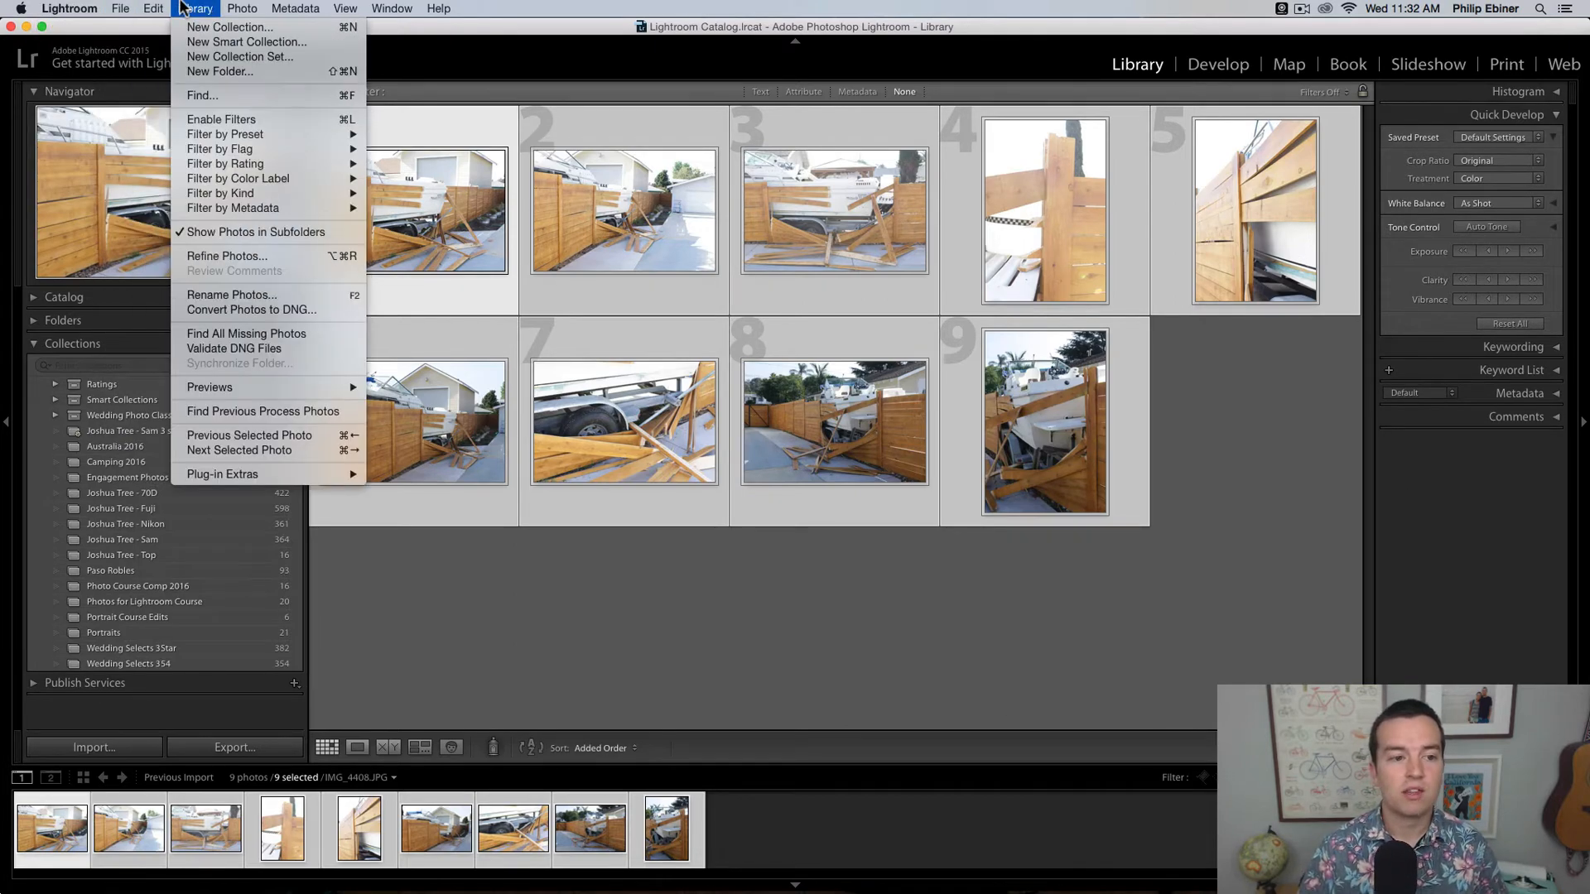
{"action": "mouse_move", "coordinate": [252, 10]}
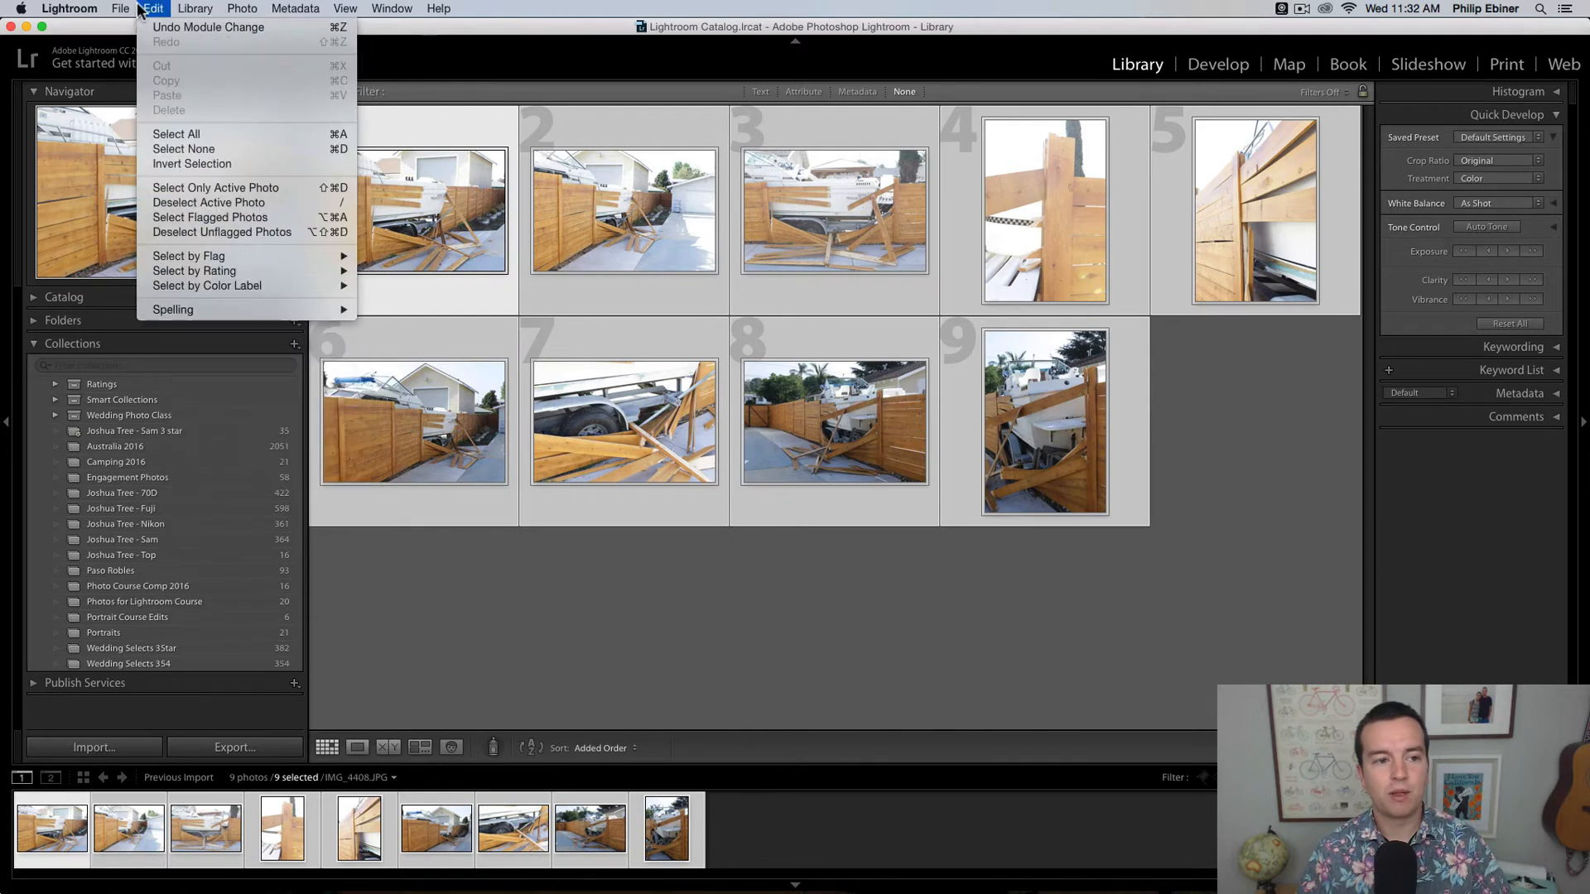
{"action": "mouse_move", "coordinate": [70, 8]}
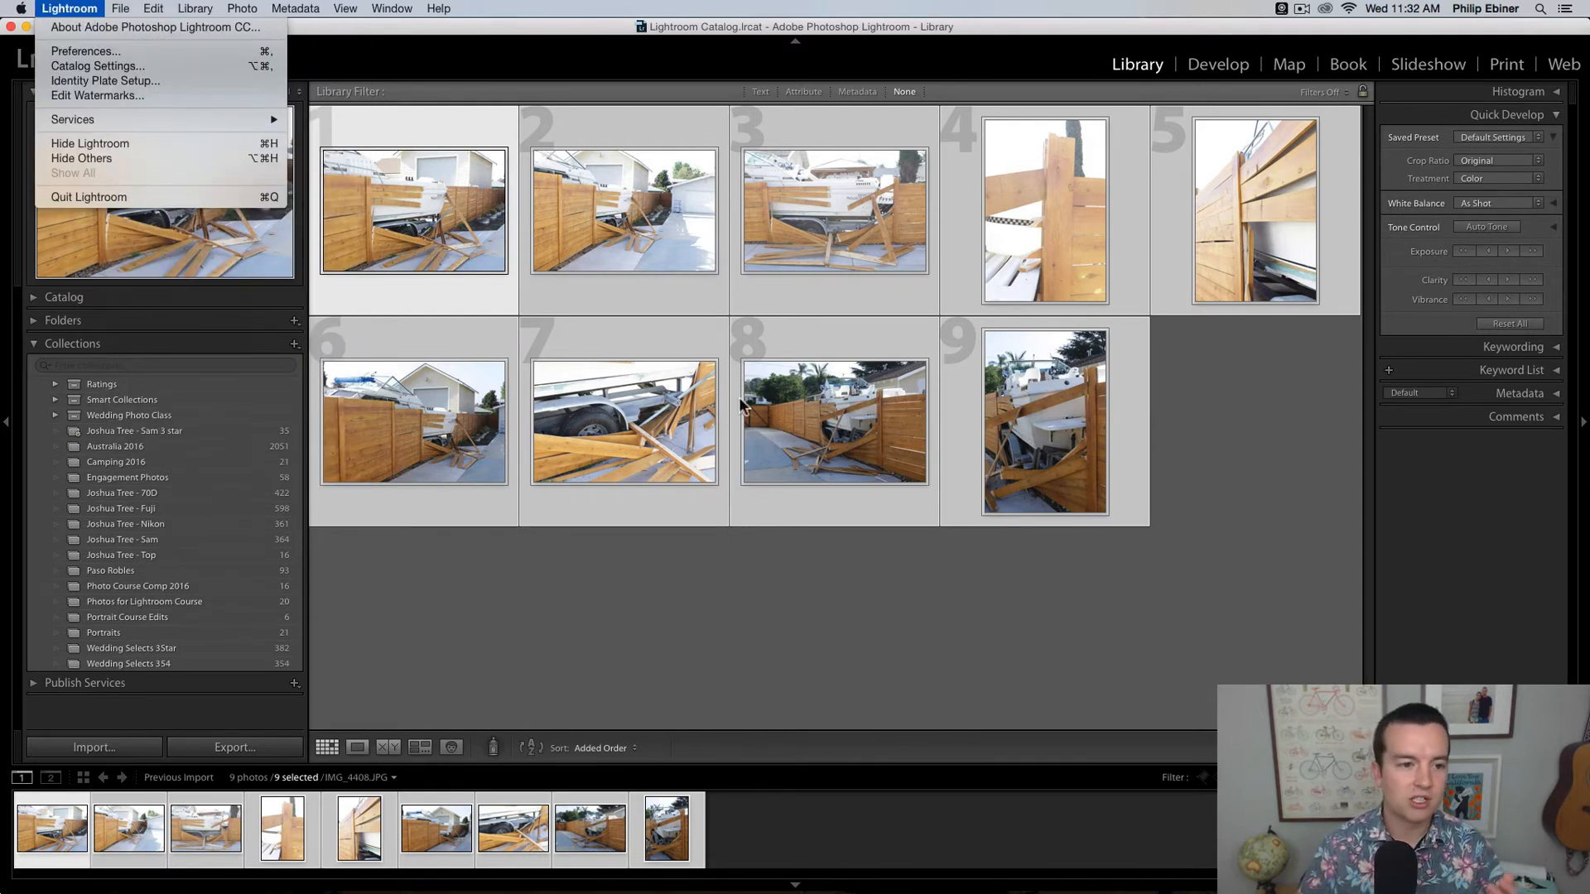
{"action": "left_click", "coordinate": [1300, 442]}
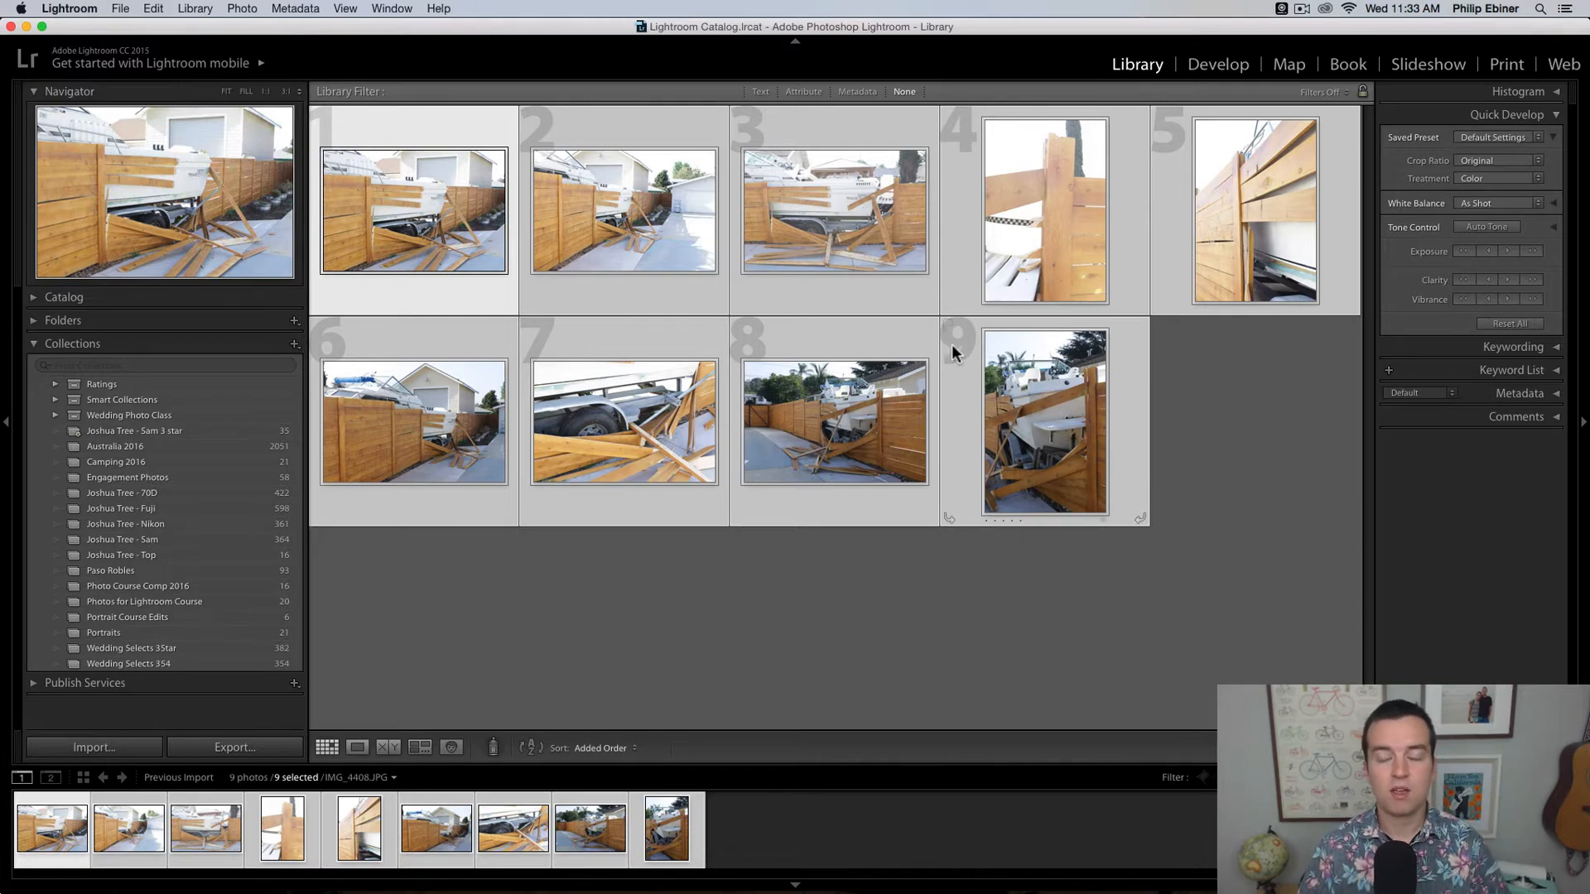
Step: View the Develop and Map modules and return to the Library module
{"action": "left_click", "coordinate": [1232, 66]}
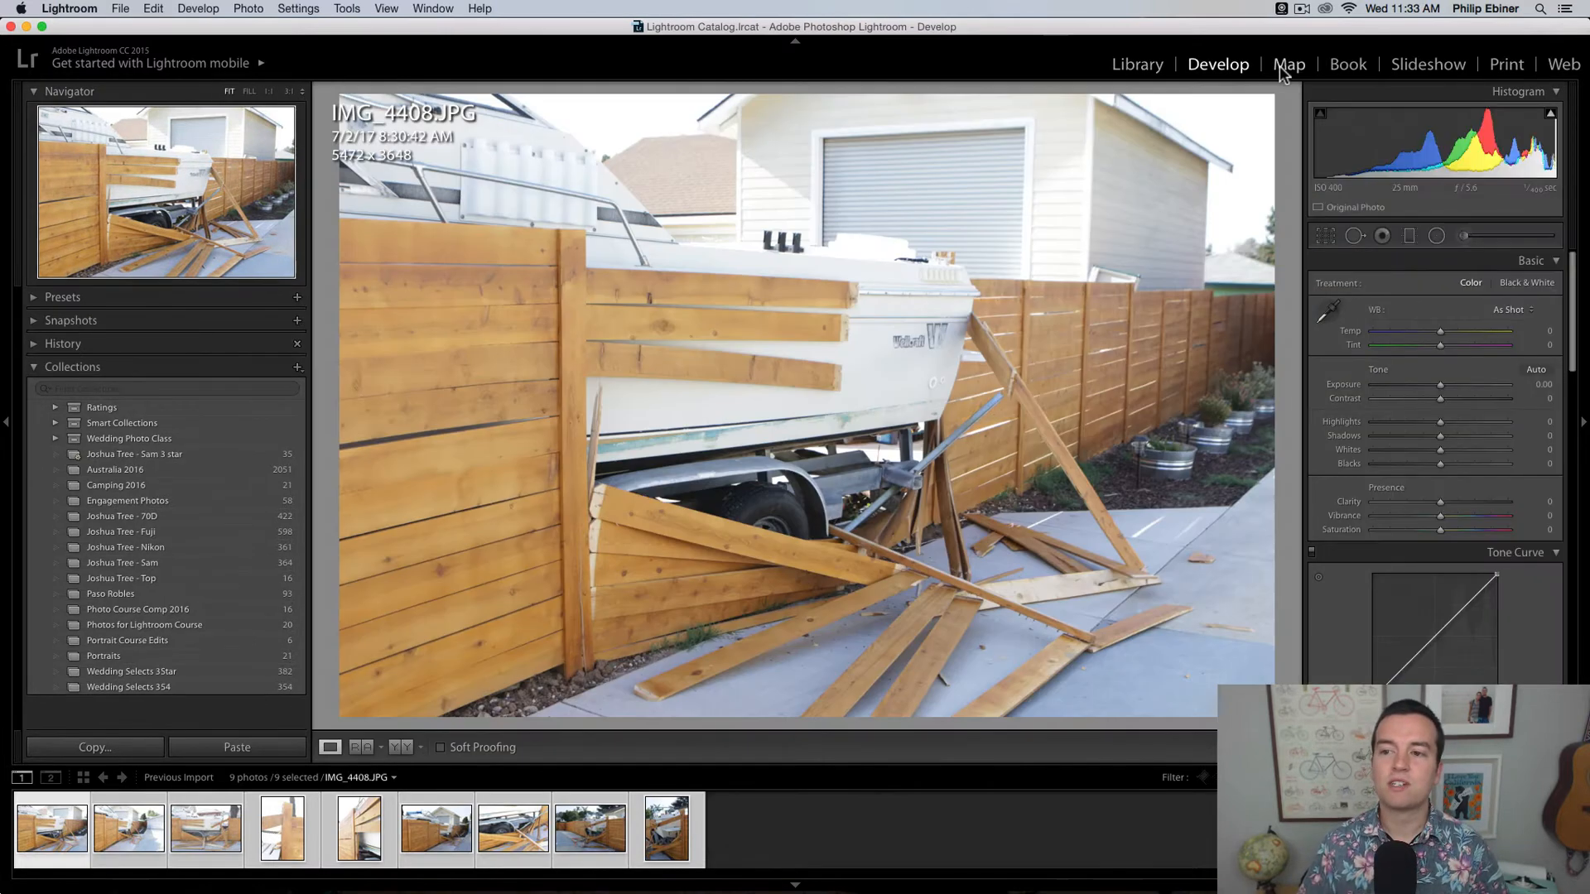
{"action": "left_click", "coordinate": [1288, 66]}
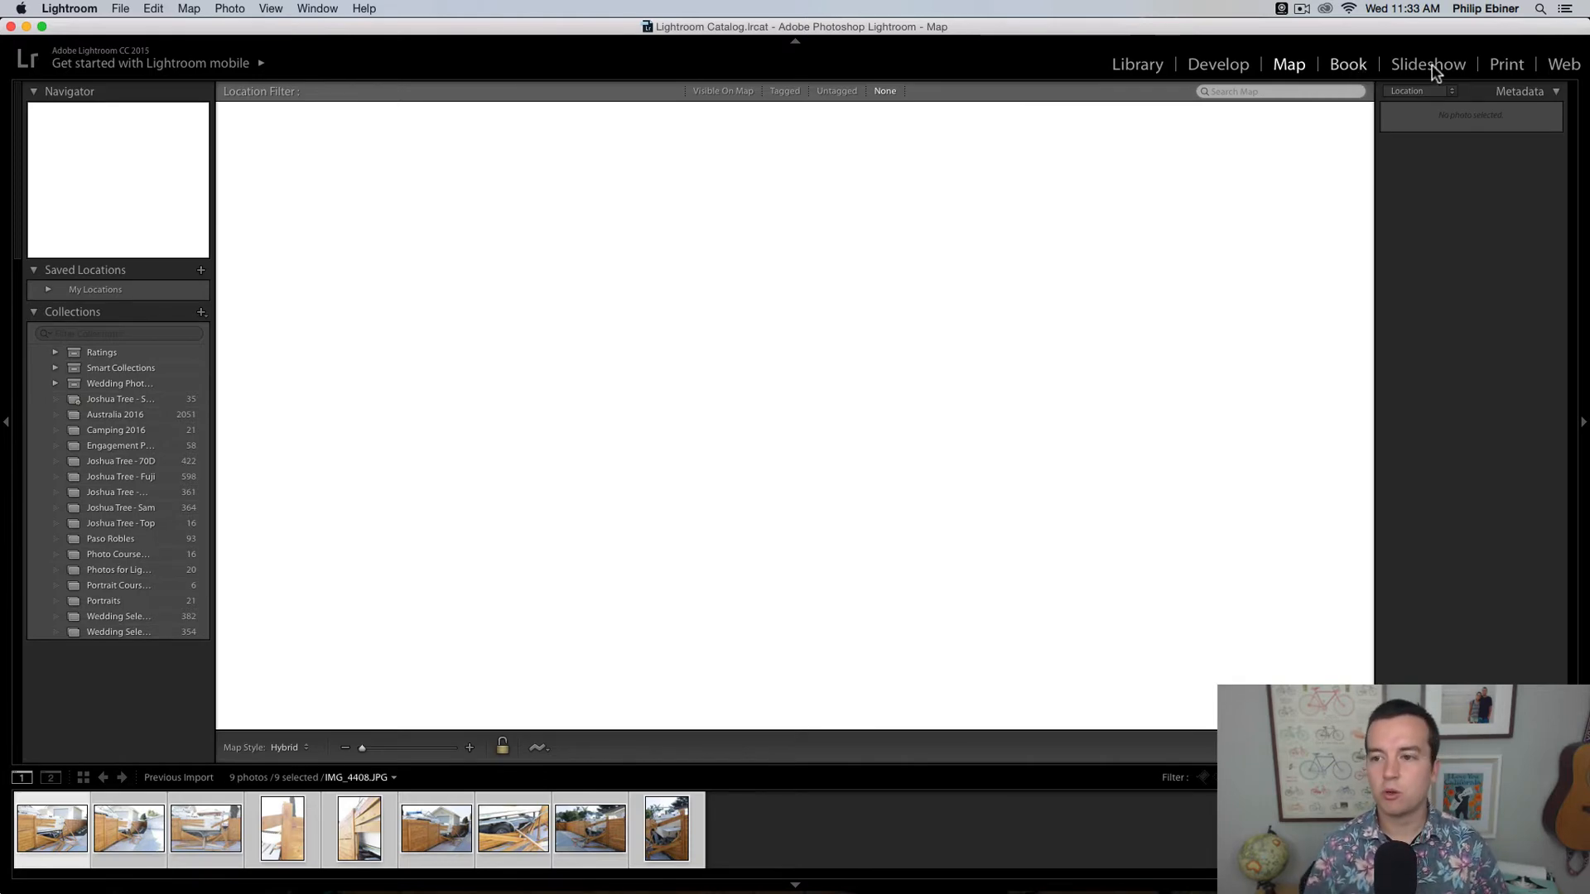
{"action": "left_click", "coordinate": [1148, 66]}
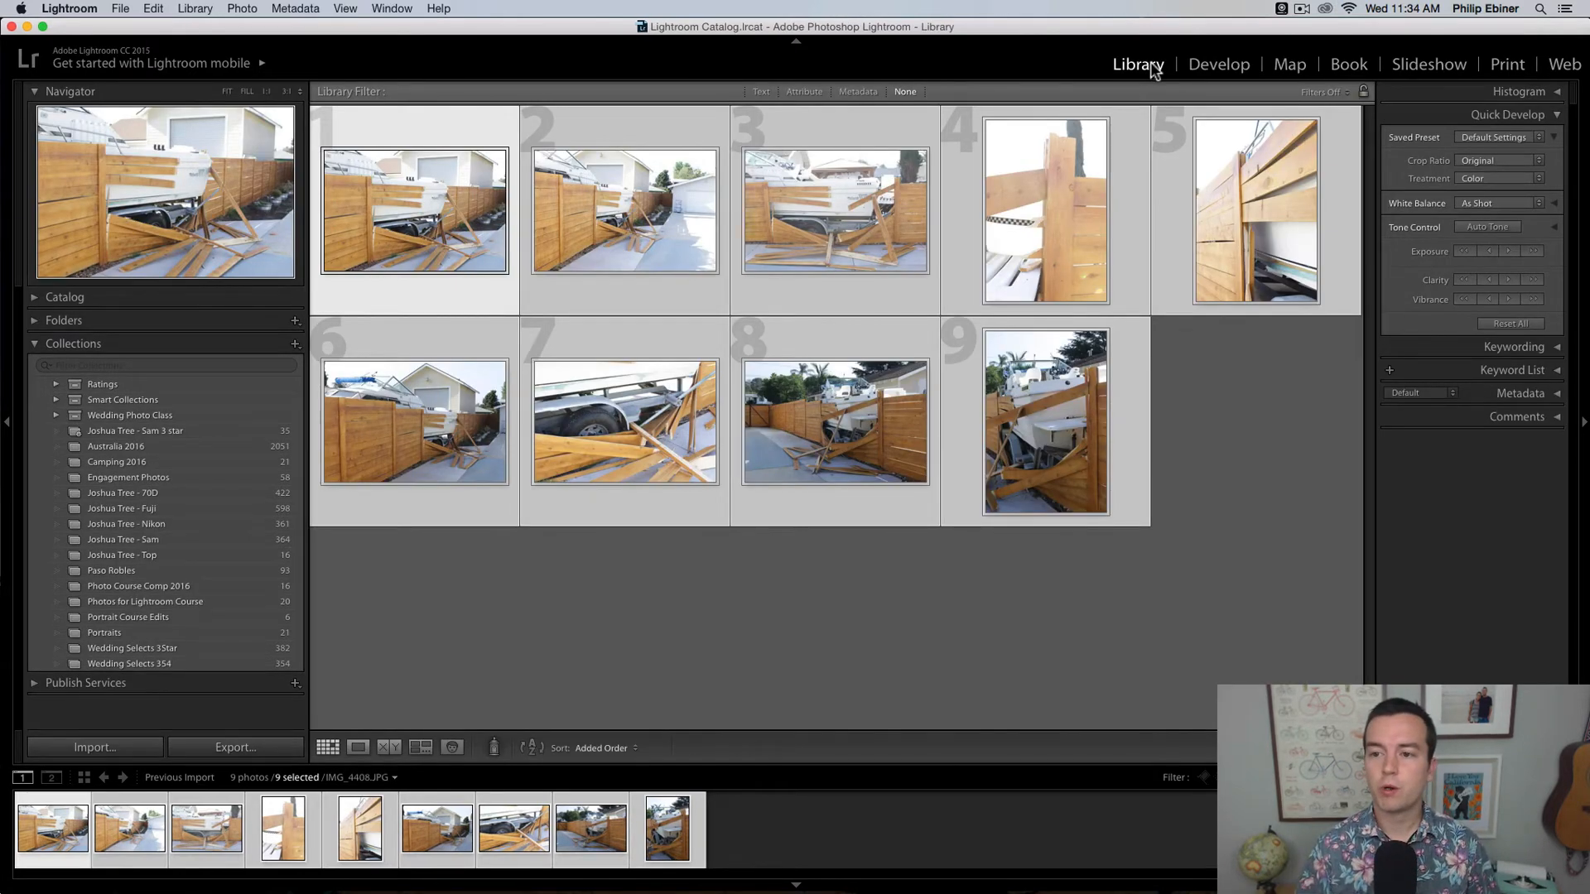
{"action": "left_click", "coordinate": [1242, 67]}
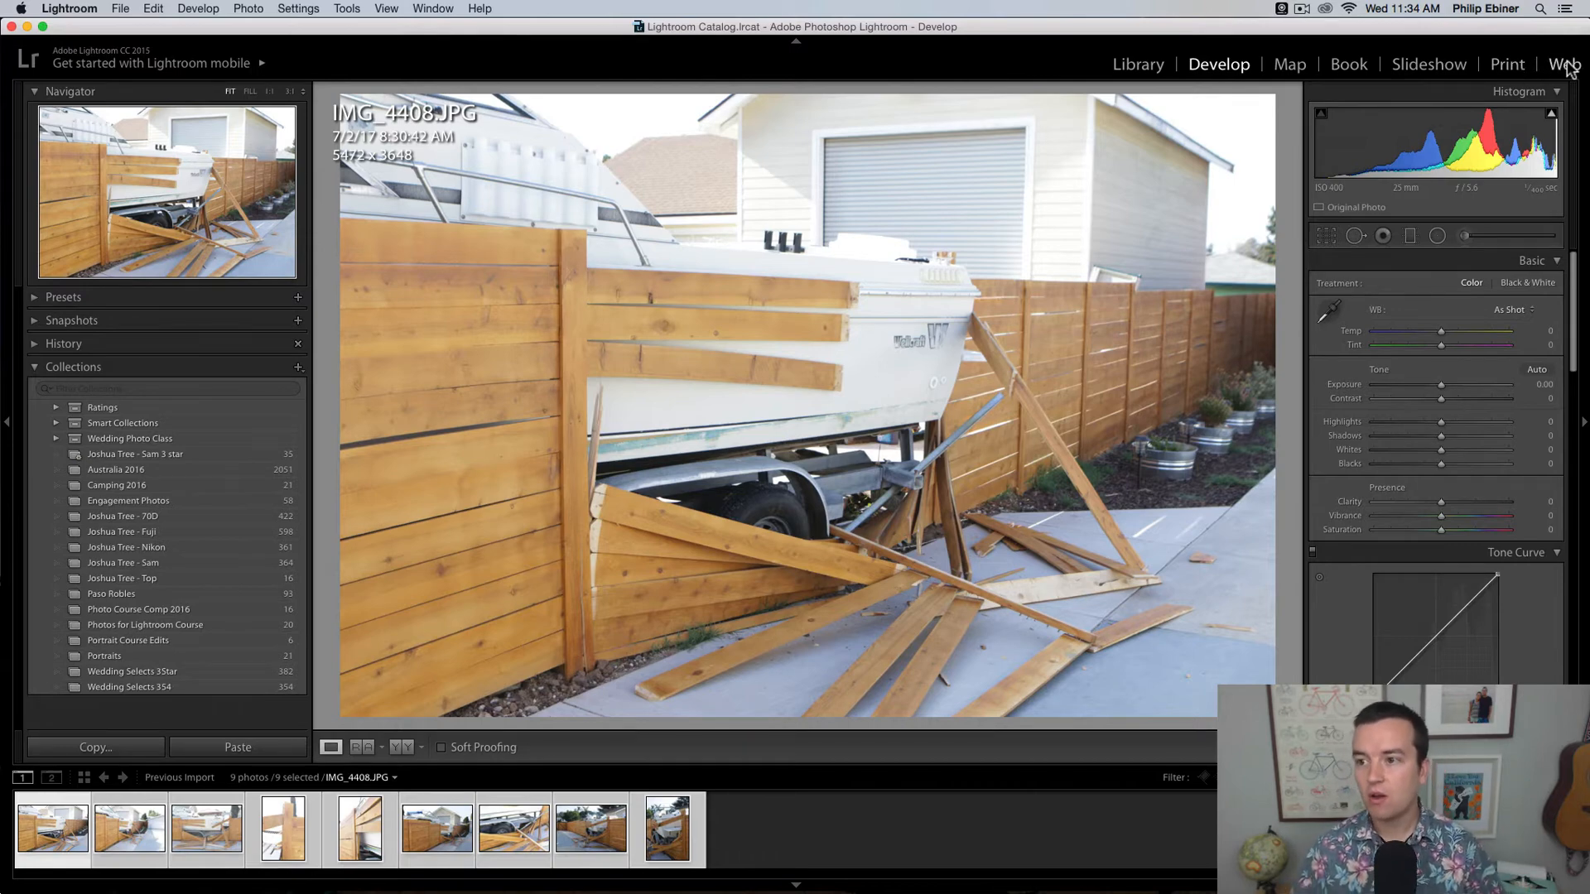
{"action": "left_click", "coordinate": [1139, 64]}
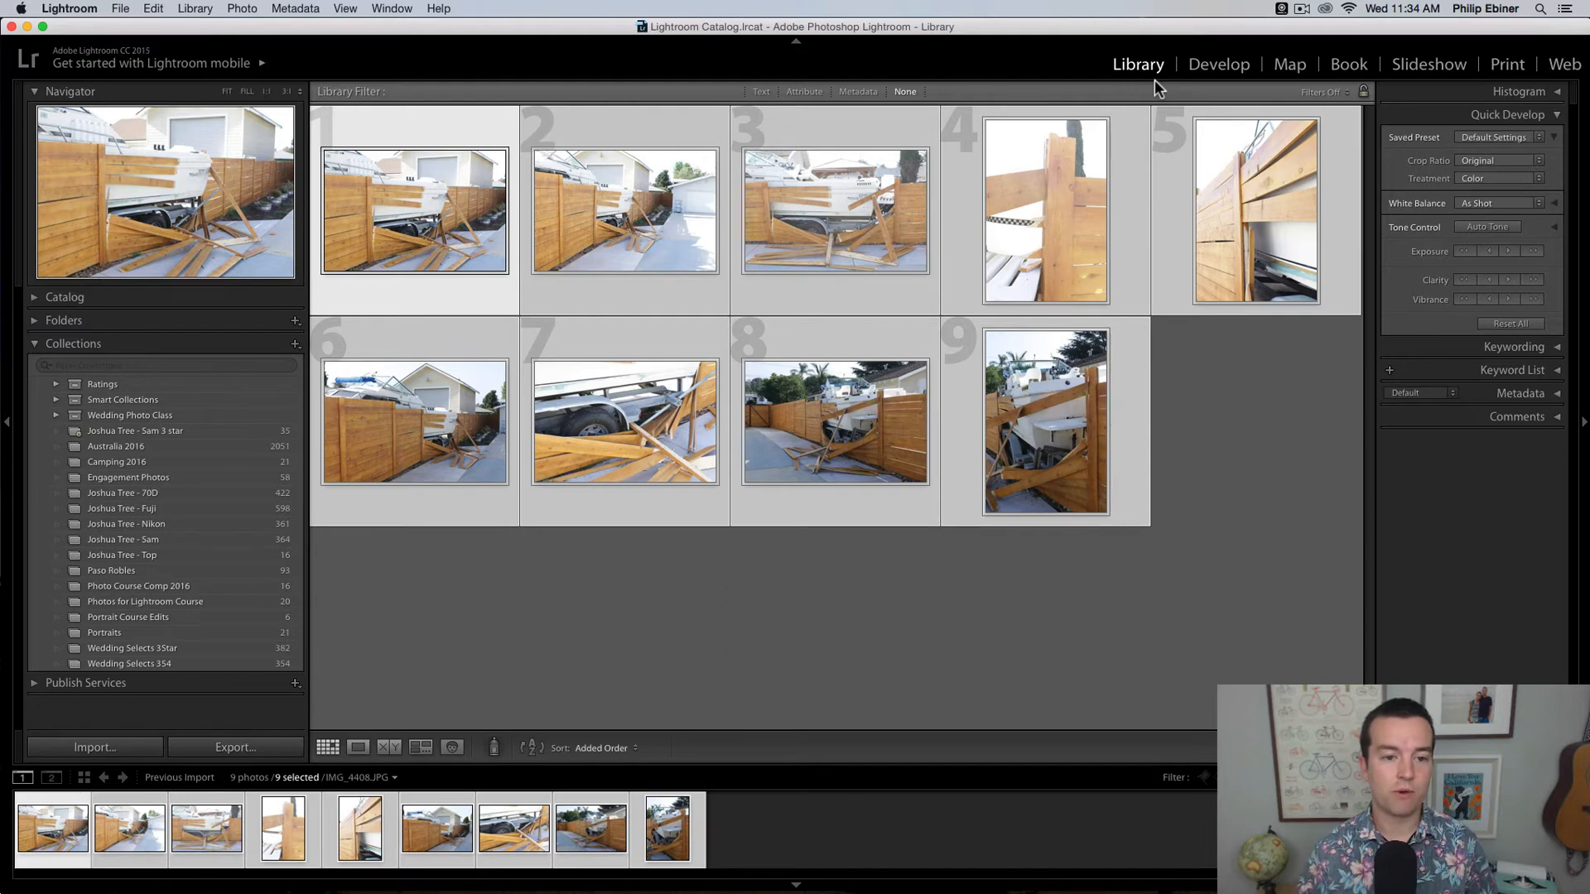
Step: Examine the Navigator, Catalog and Collections sections, folding and unfolding each while restoring its original state
{"action": "left_click", "coordinate": [34, 93]}
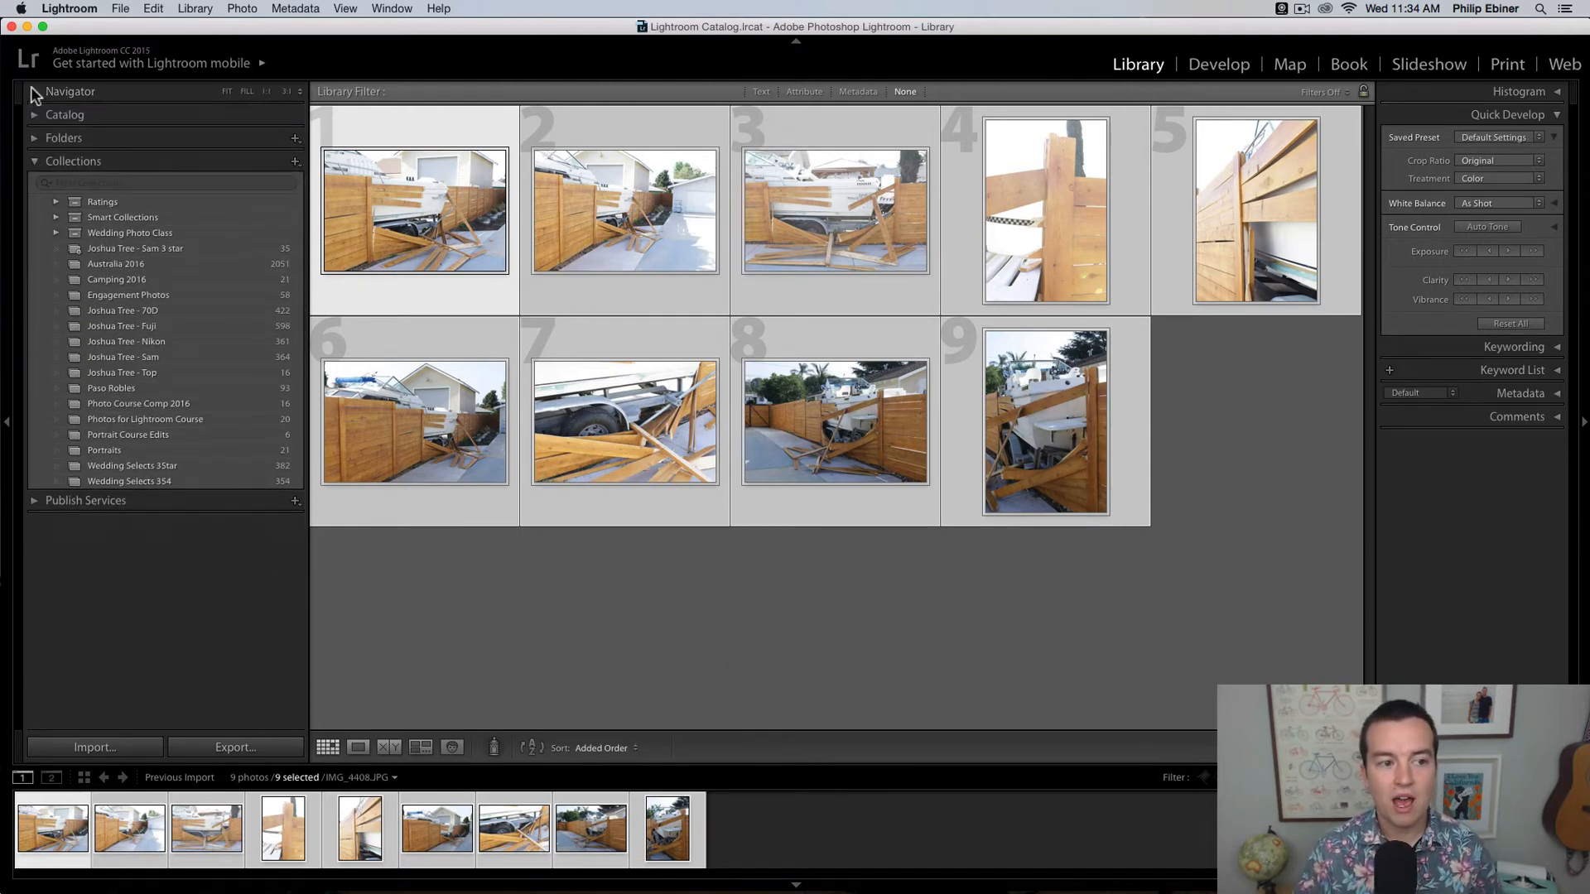
{"action": "left_click", "coordinate": [35, 93]}
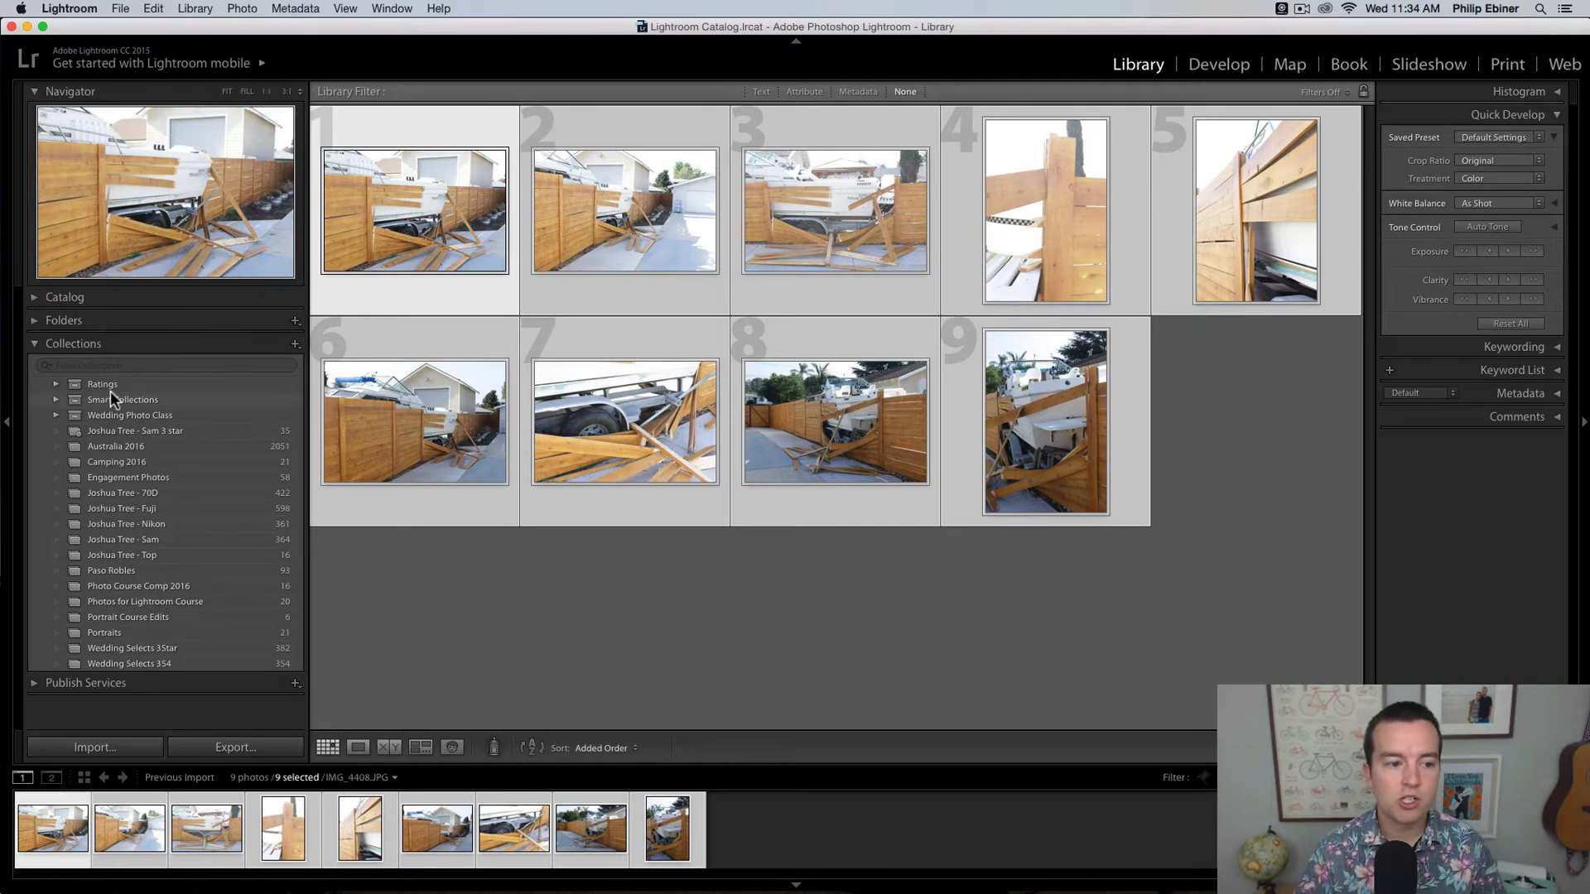
{"action": "left_click", "coordinate": [38, 295]}
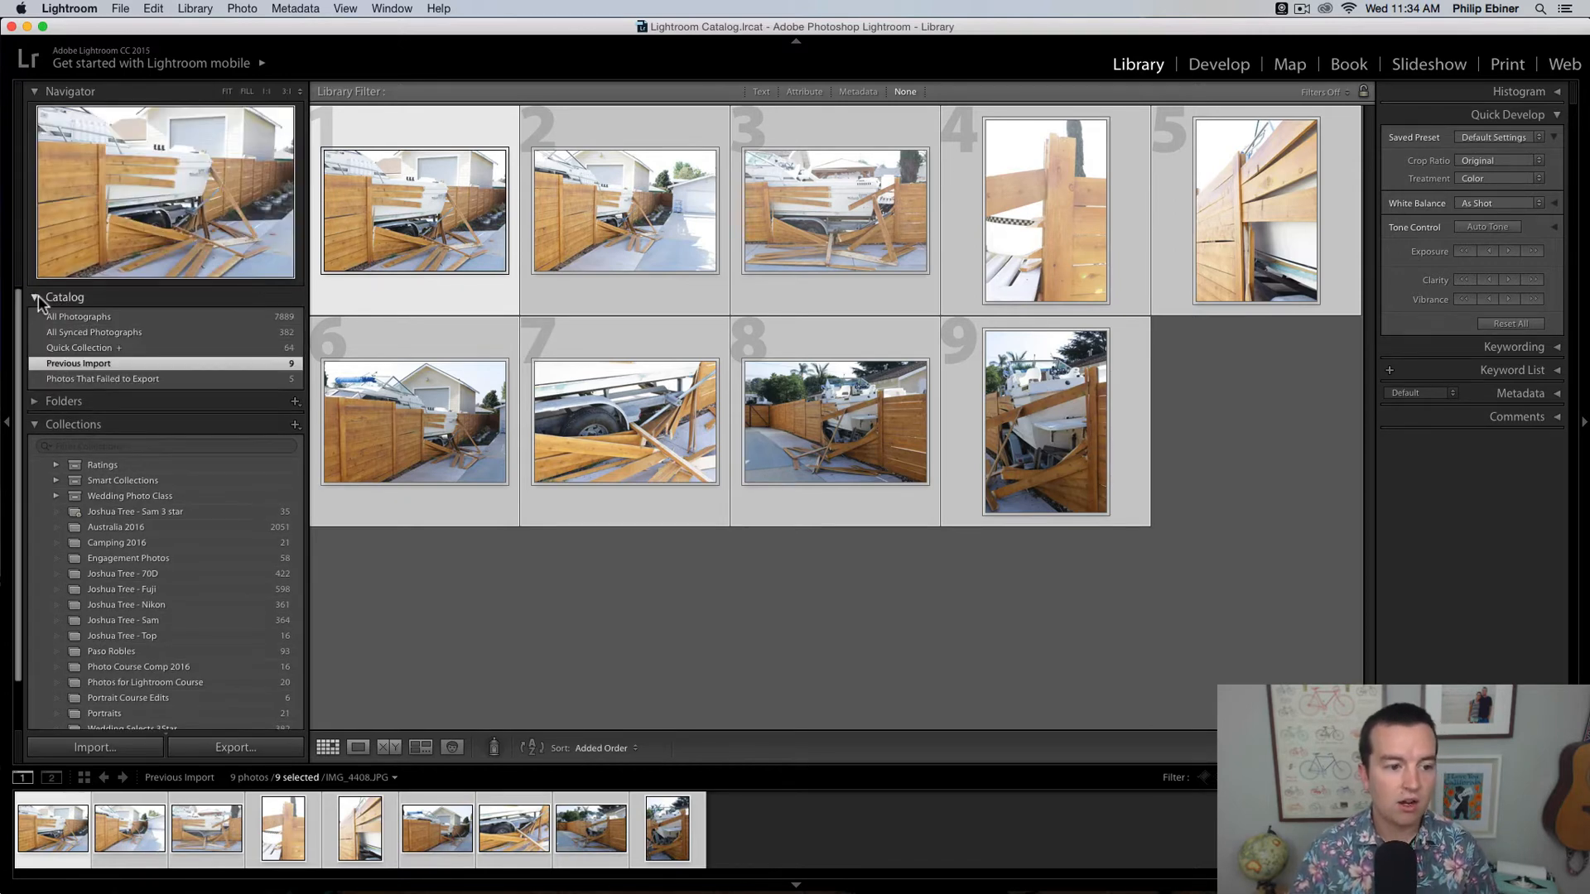
{"action": "left_click", "coordinate": [38, 296]}
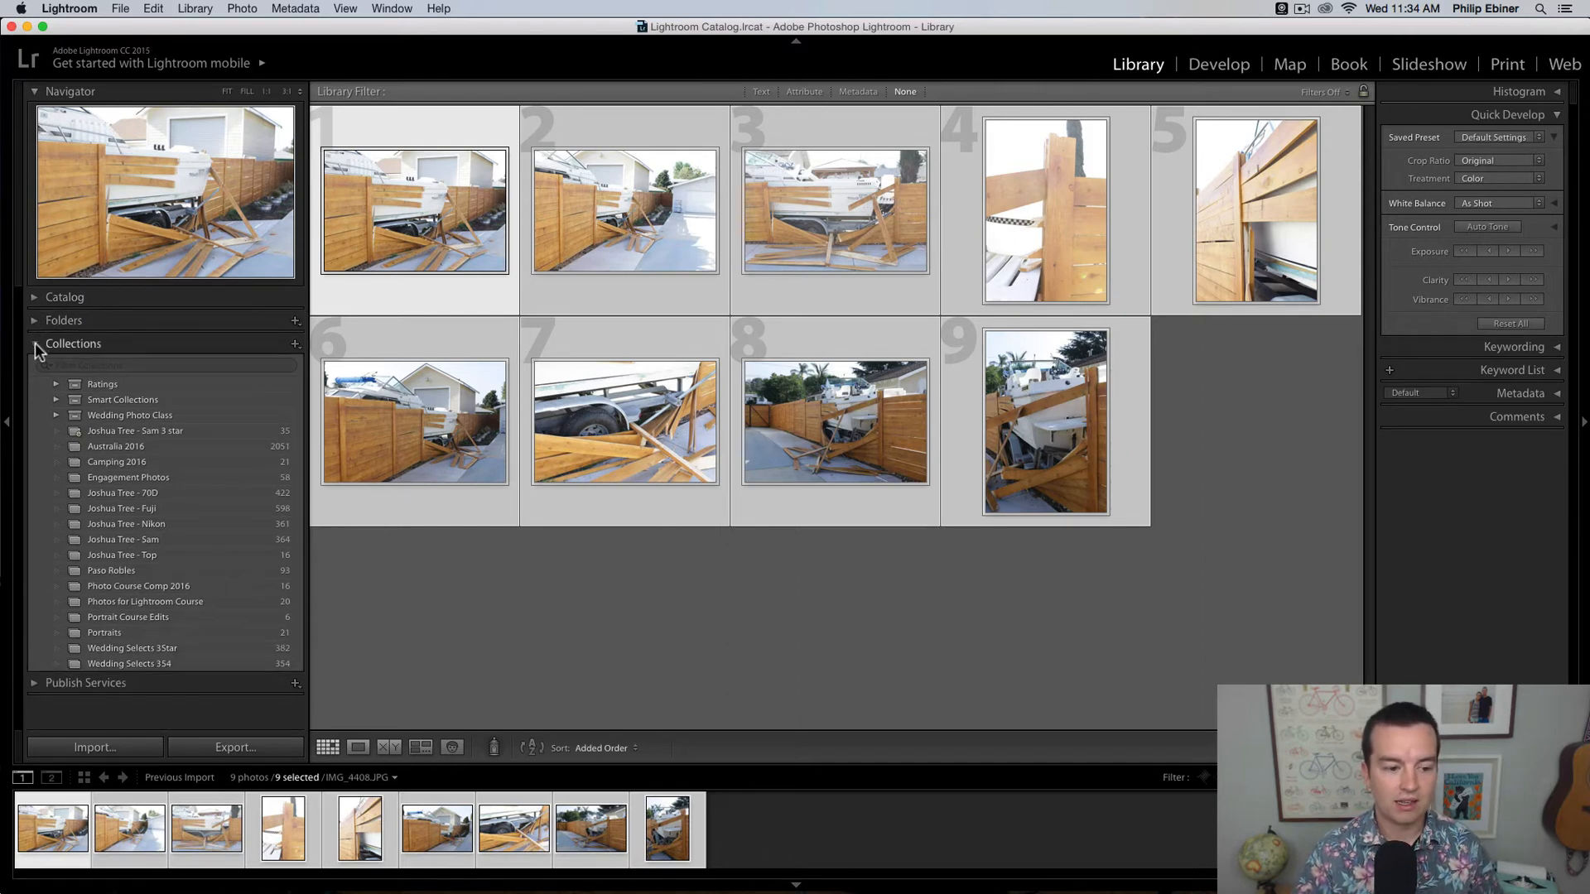
{"action": "left_click", "coordinate": [35, 343]}
{"action": "left_click", "coordinate": [35, 343]}
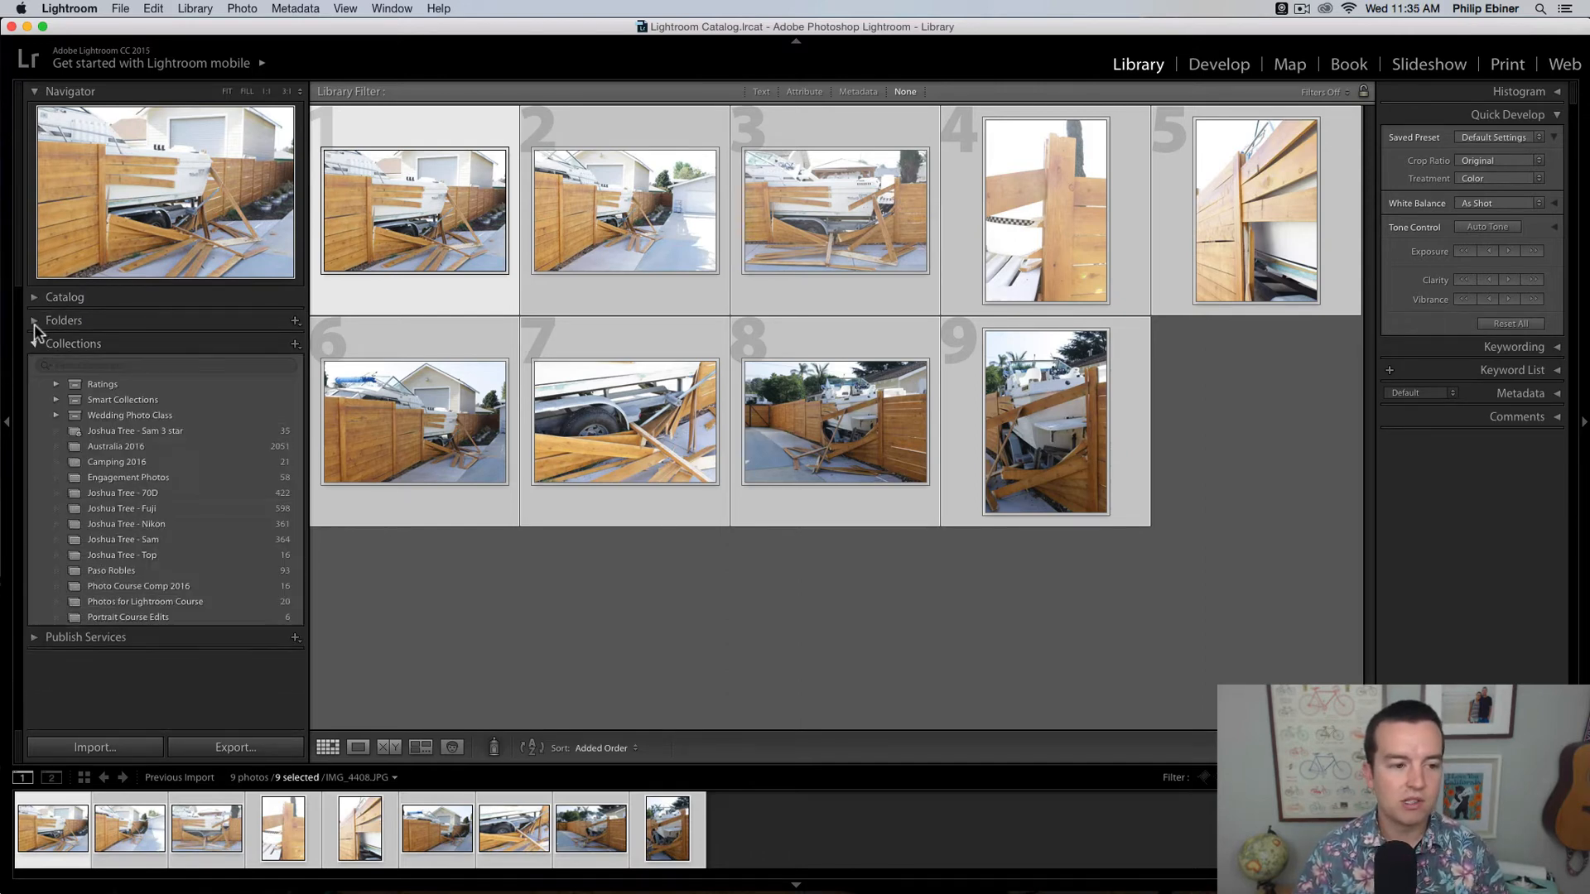
Step: Look through the photo folders listed on Macintosh HD, and collapse the folder list again
{"action": "left_click", "coordinate": [35, 320]}
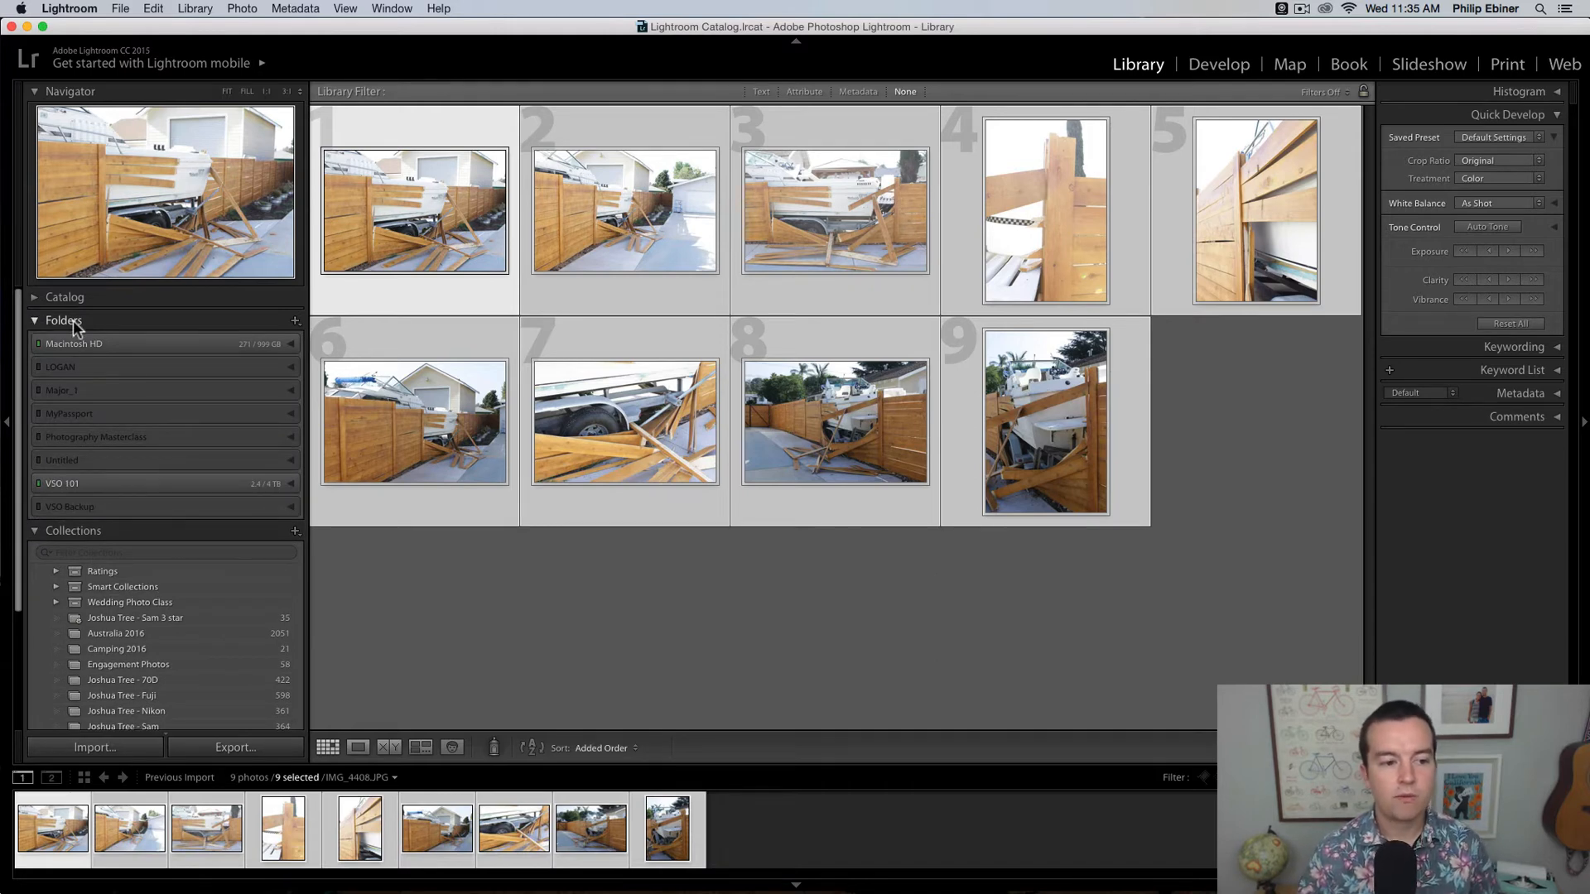
{"action": "mouse_move", "coordinate": [252, 337]}
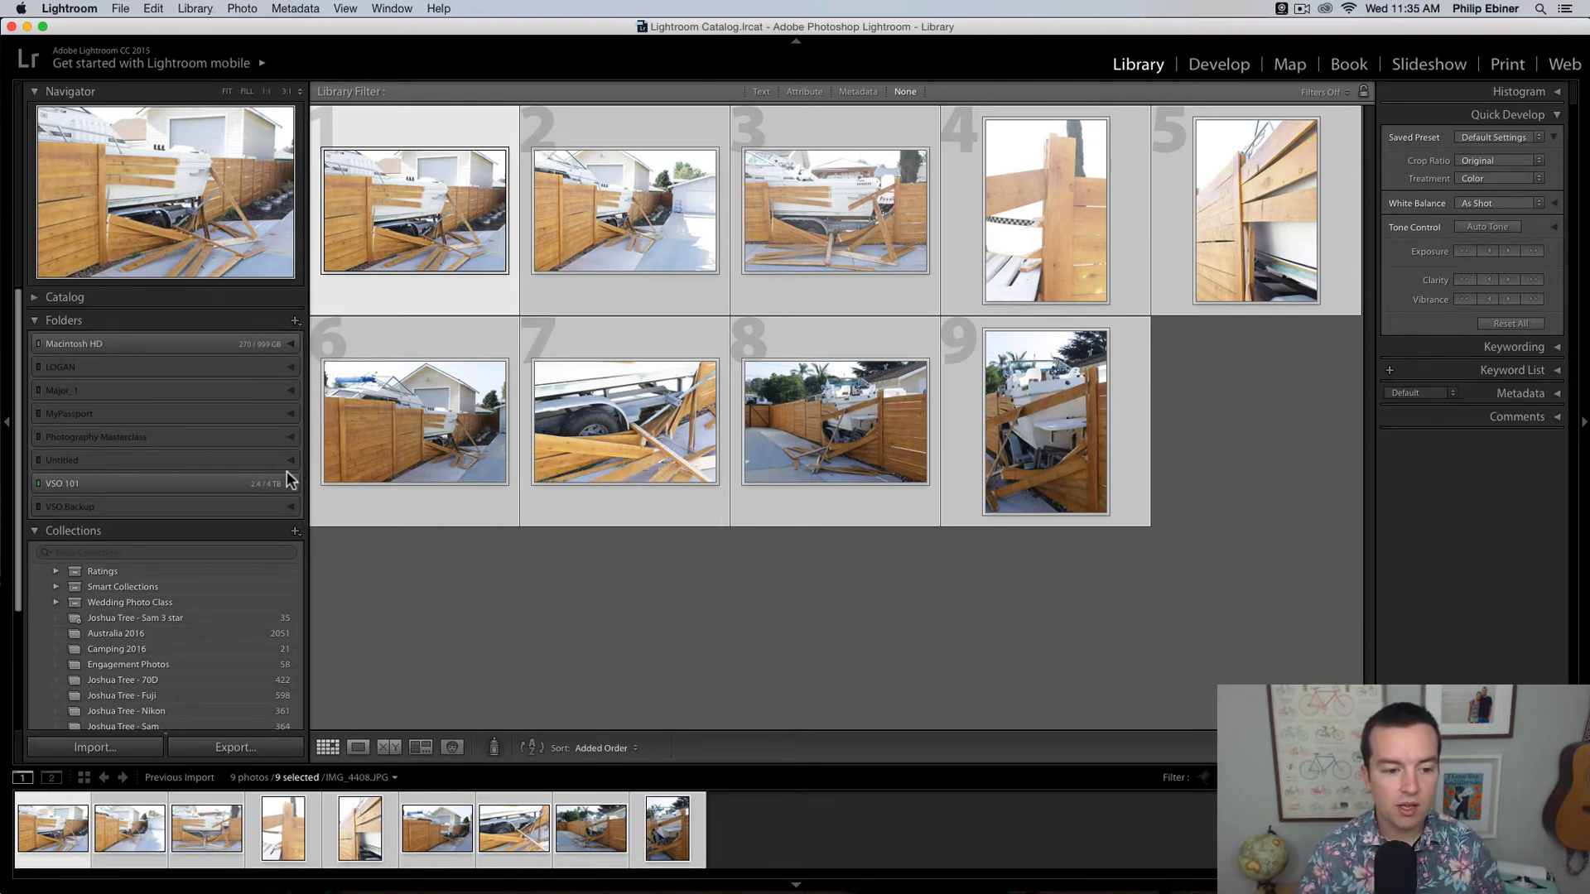
{"action": "left_click", "coordinate": [290, 344]}
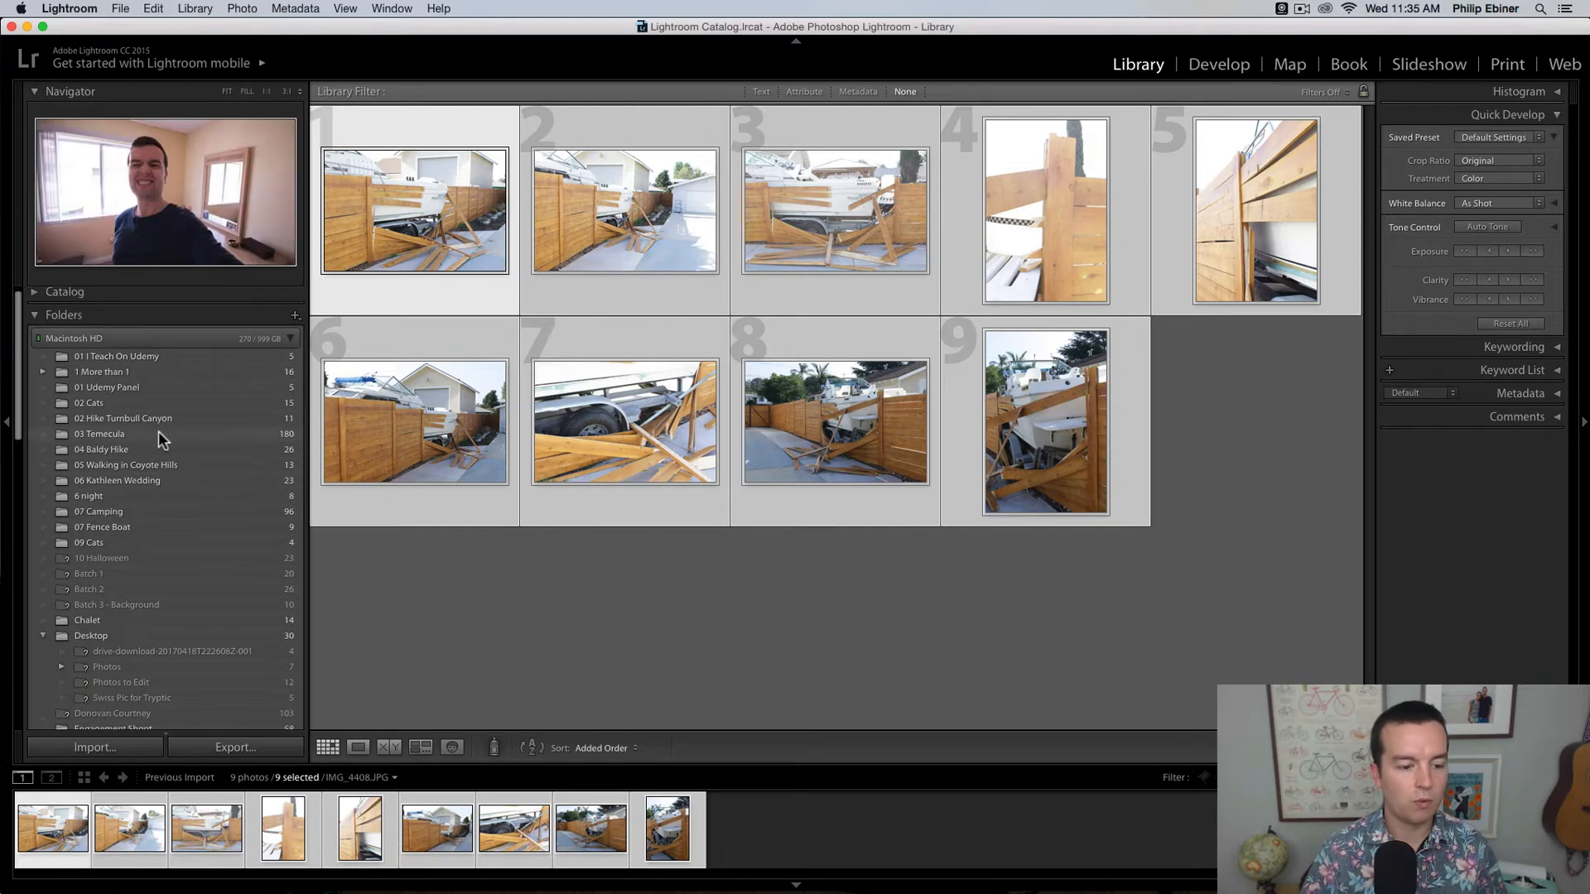
{"action": "scroll", "coordinate": [77, 369], "scroll_direction": "down", "scroll_amount": 1}
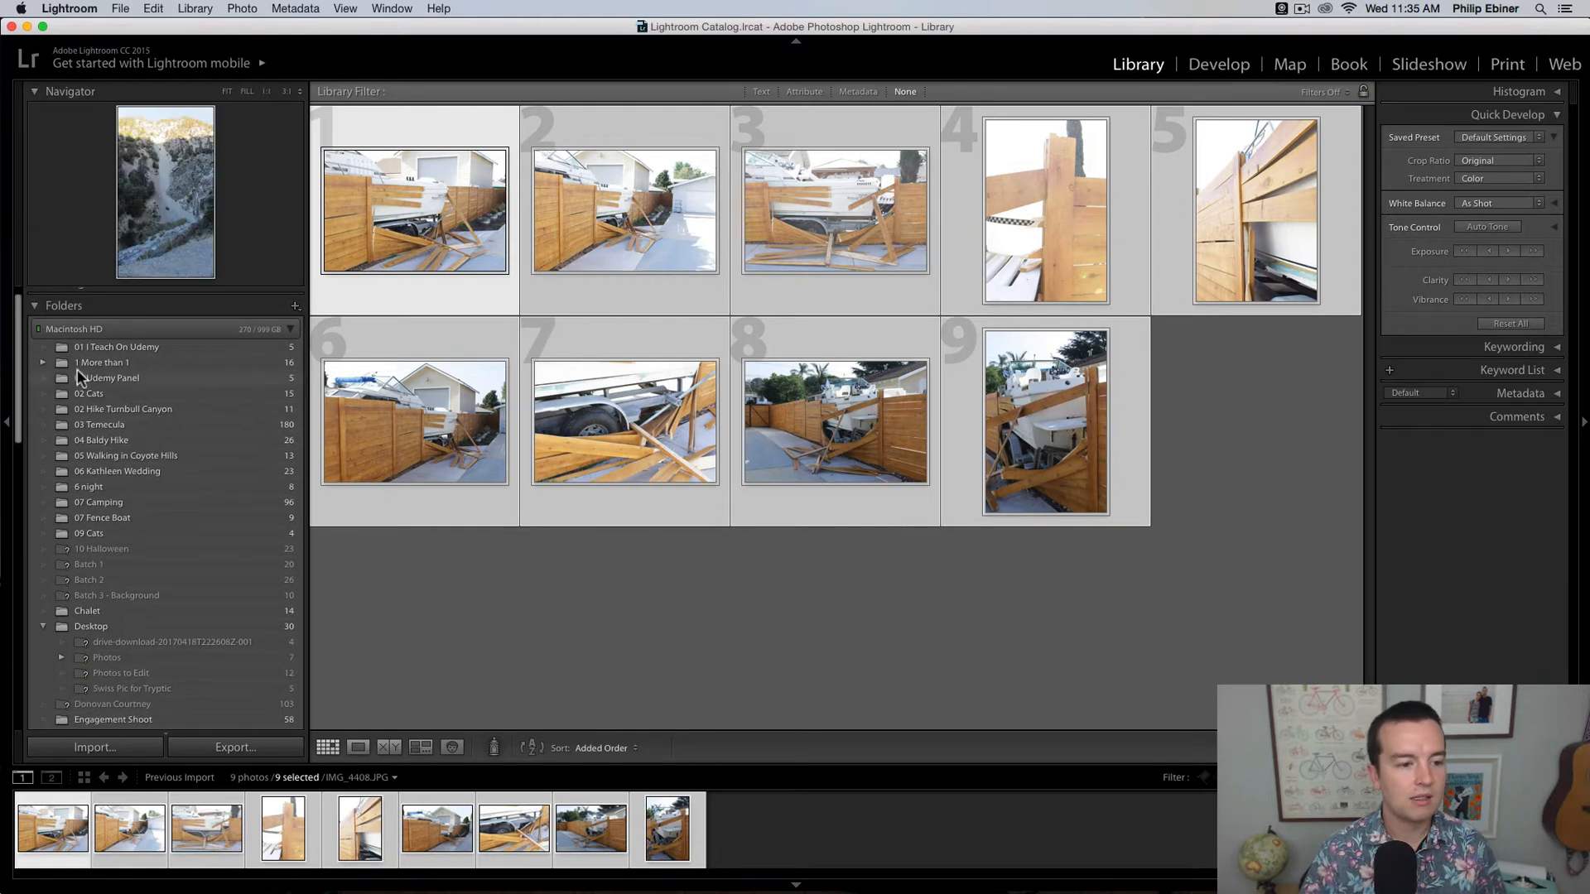
{"action": "left_click", "coordinate": [290, 330]}
{"action": "left_click", "coordinate": [265, 306]}
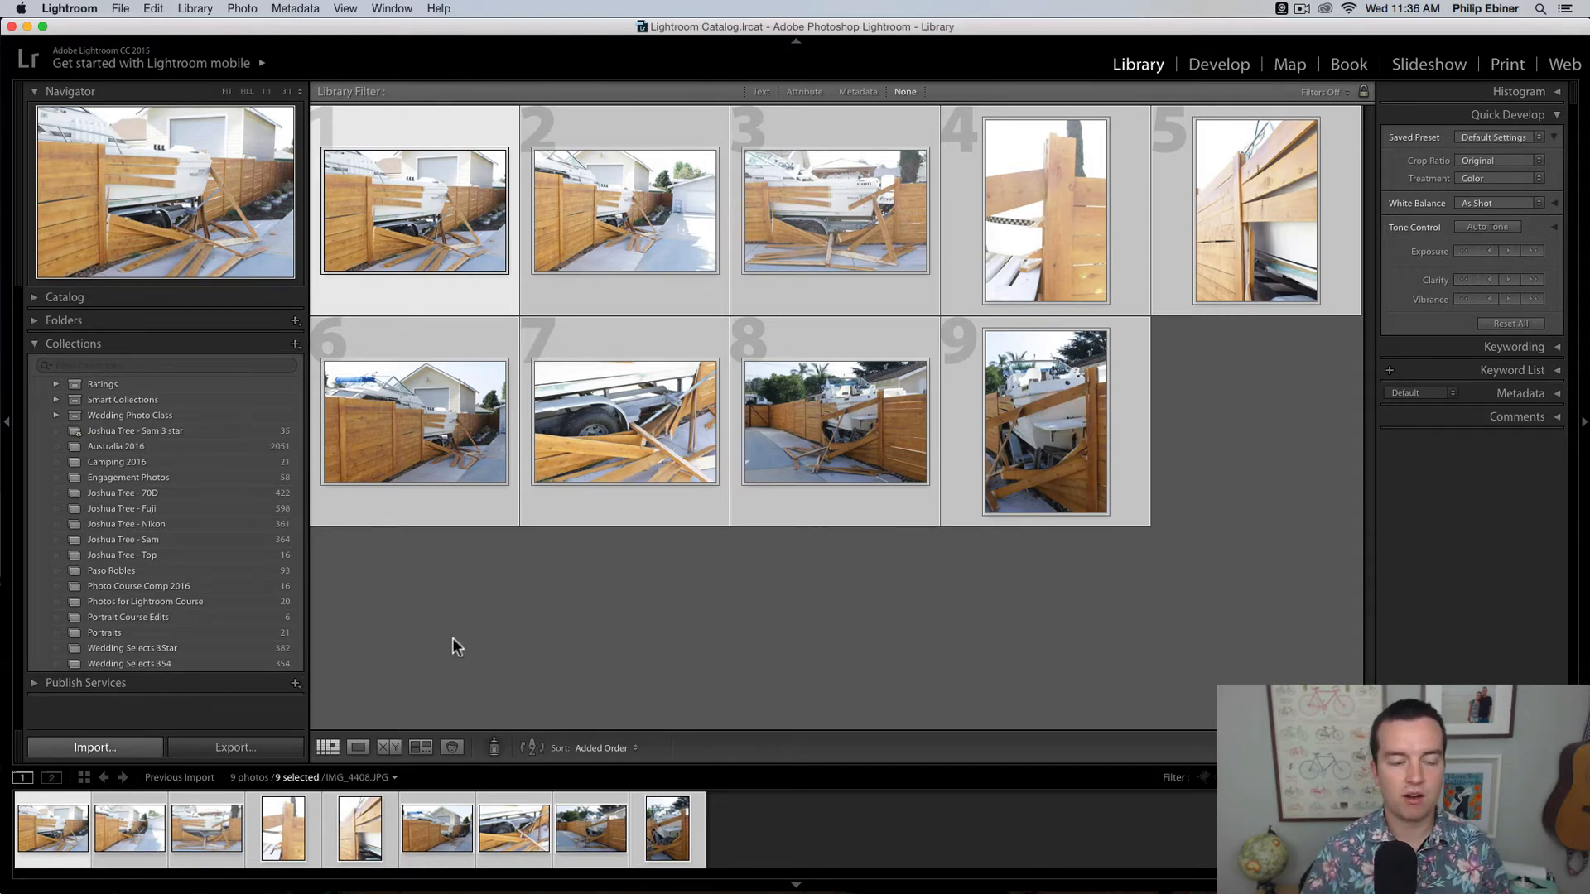
Step: Start a photo import with the 07 Hike folder as the source
{"action": "key", "text": "super+shift+i"}
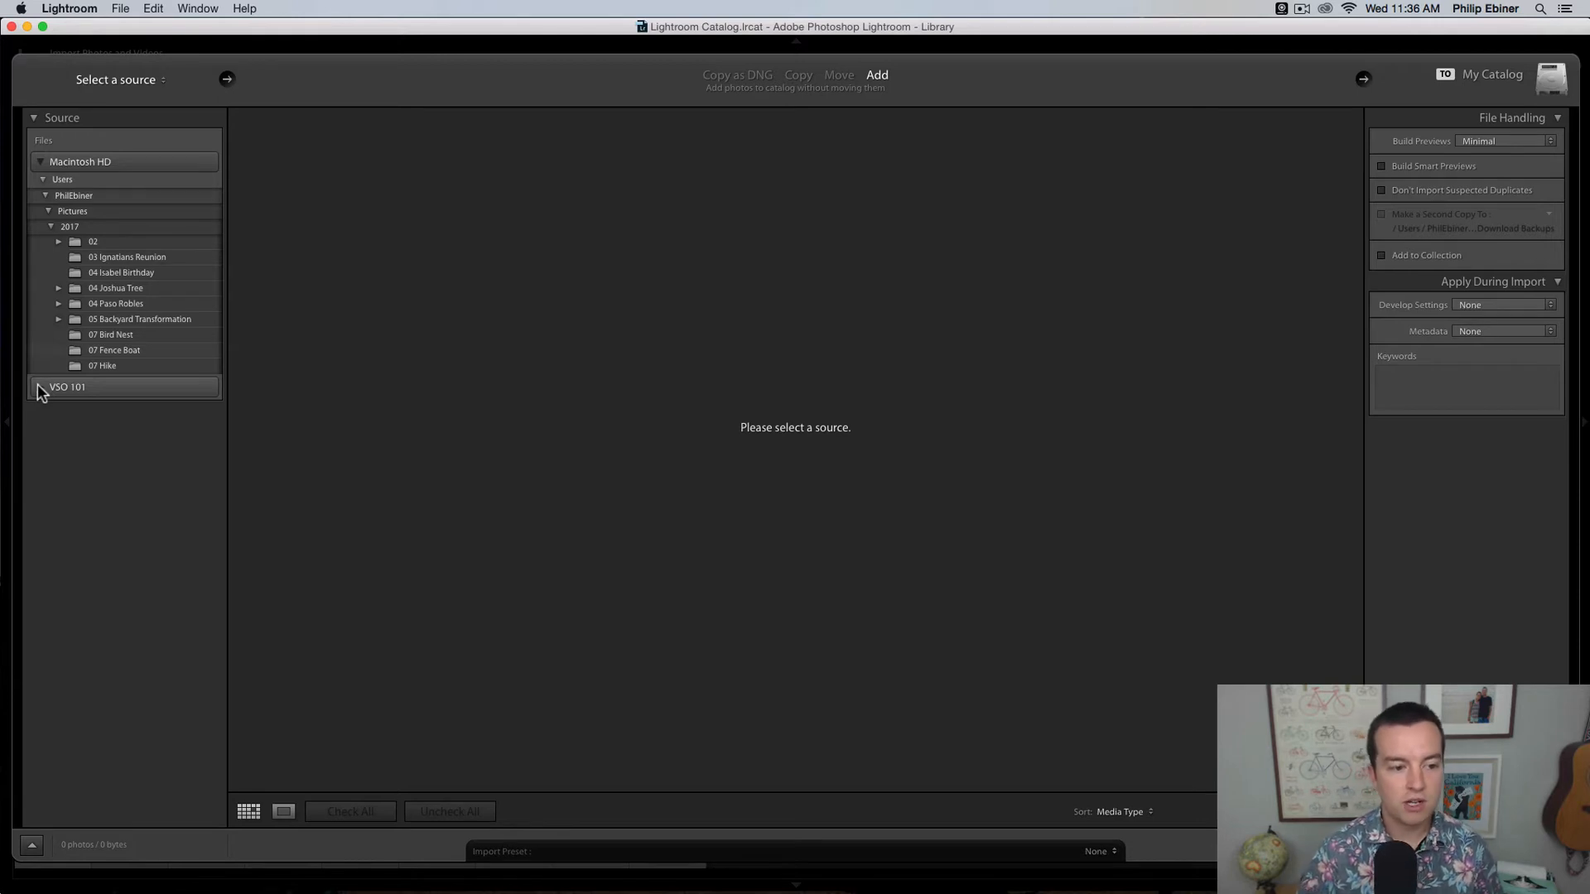
{"action": "left_click", "coordinate": [98, 366]}
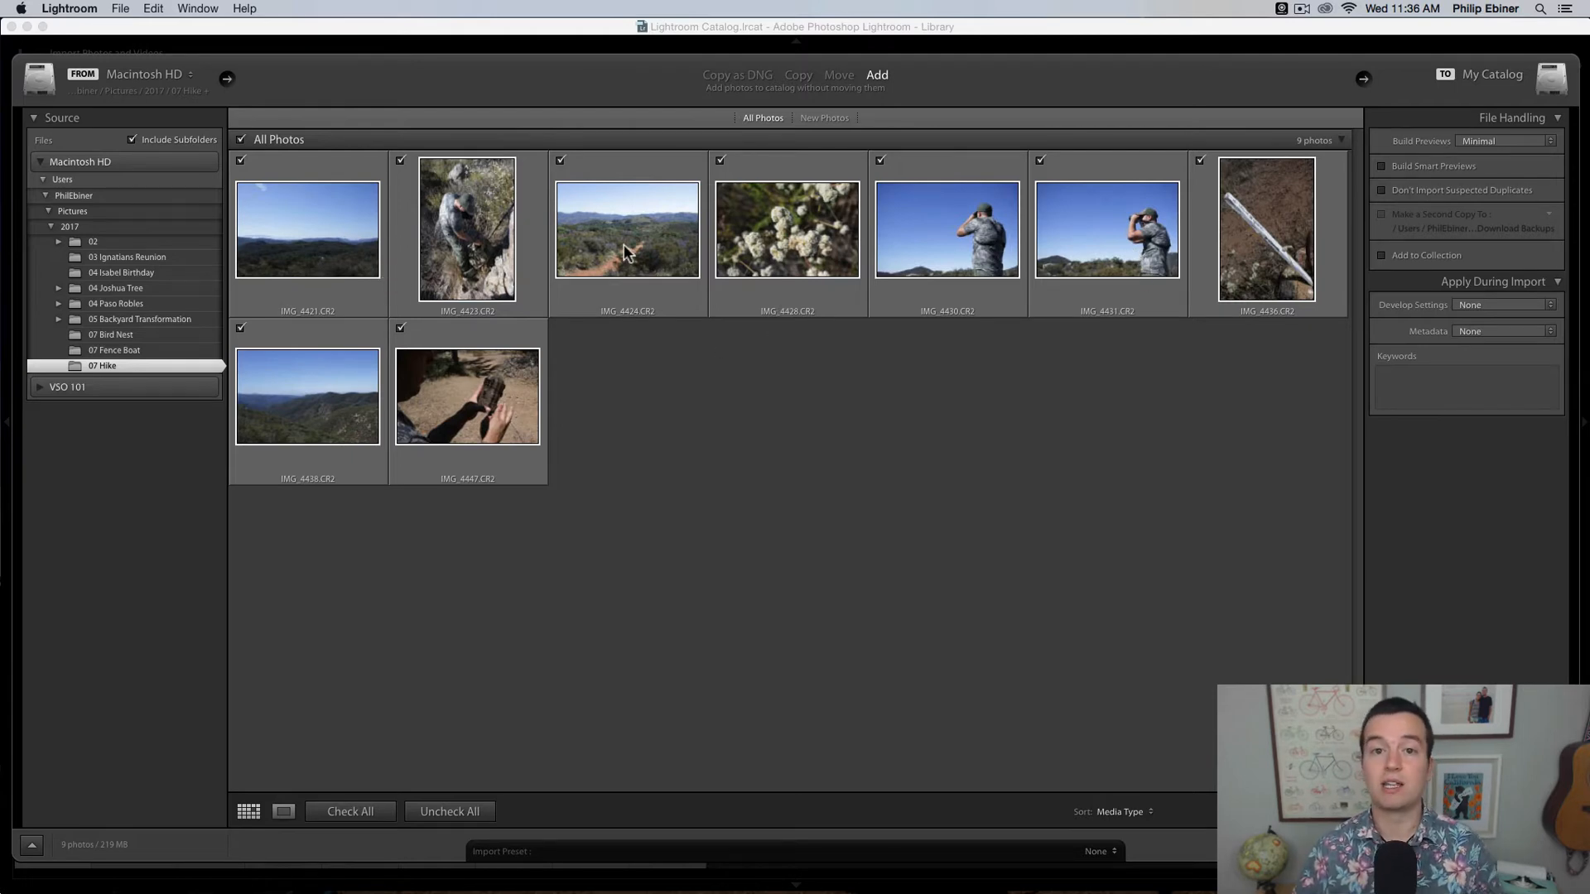
Step: Try excluding and re-including one photo and all photos for import, and preview a single photo before returning to the grid
{"action": "left_click", "coordinate": [882, 162]}
{"action": "left_click", "coordinate": [881, 163]}
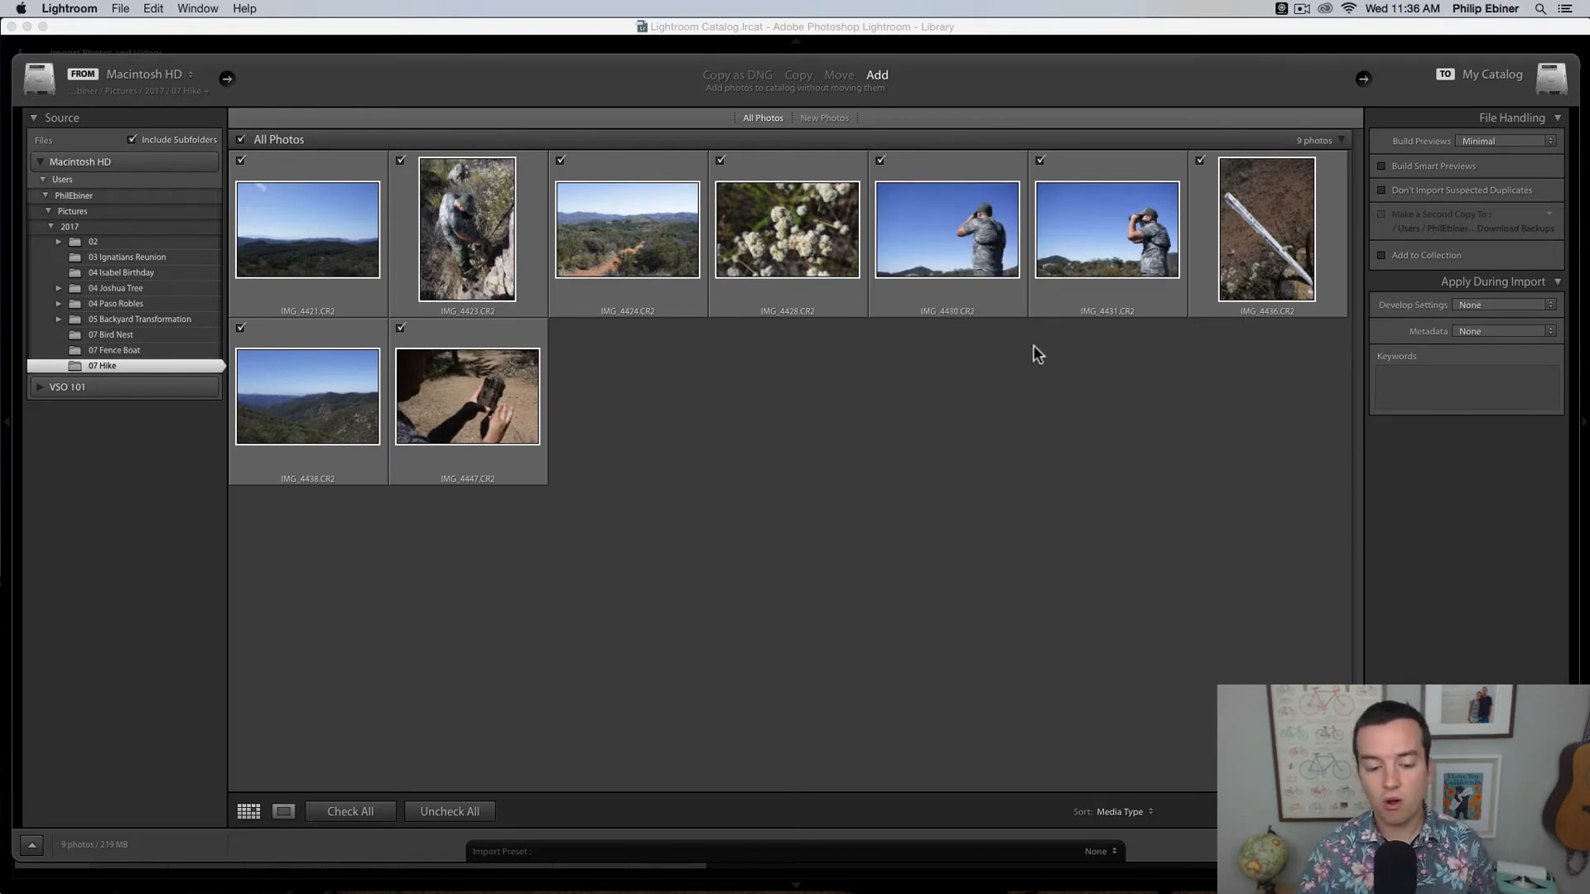
{"action": "left_click", "coordinate": [443, 814]}
{"action": "left_click", "coordinate": [360, 813]}
{"action": "left_click", "coordinate": [448, 812]}
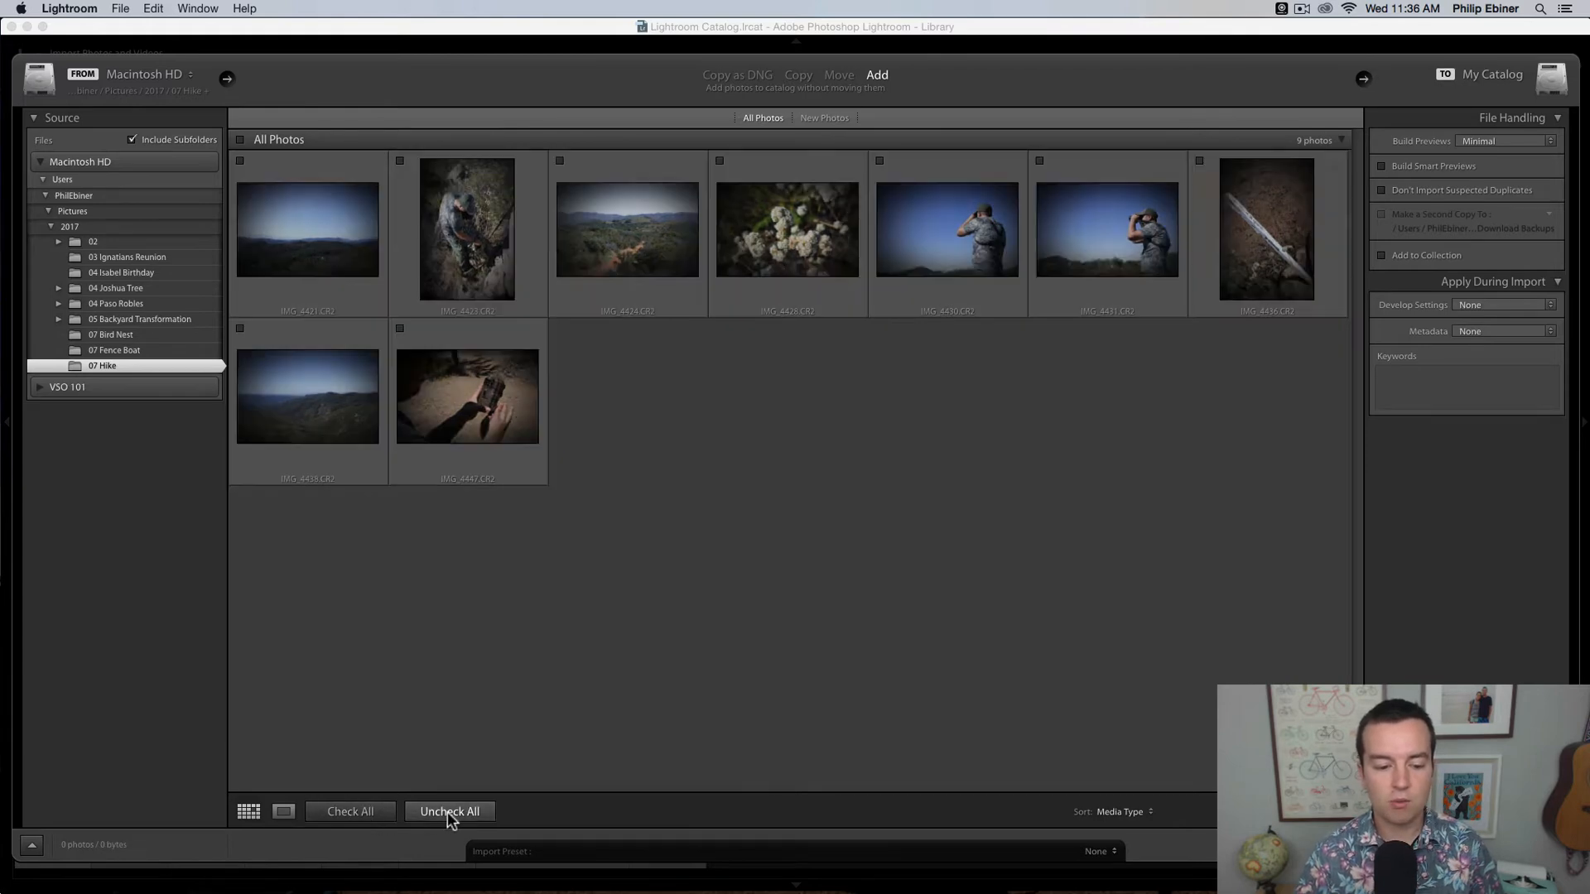
{"action": "left_click", "coordinate": [383, 812]}
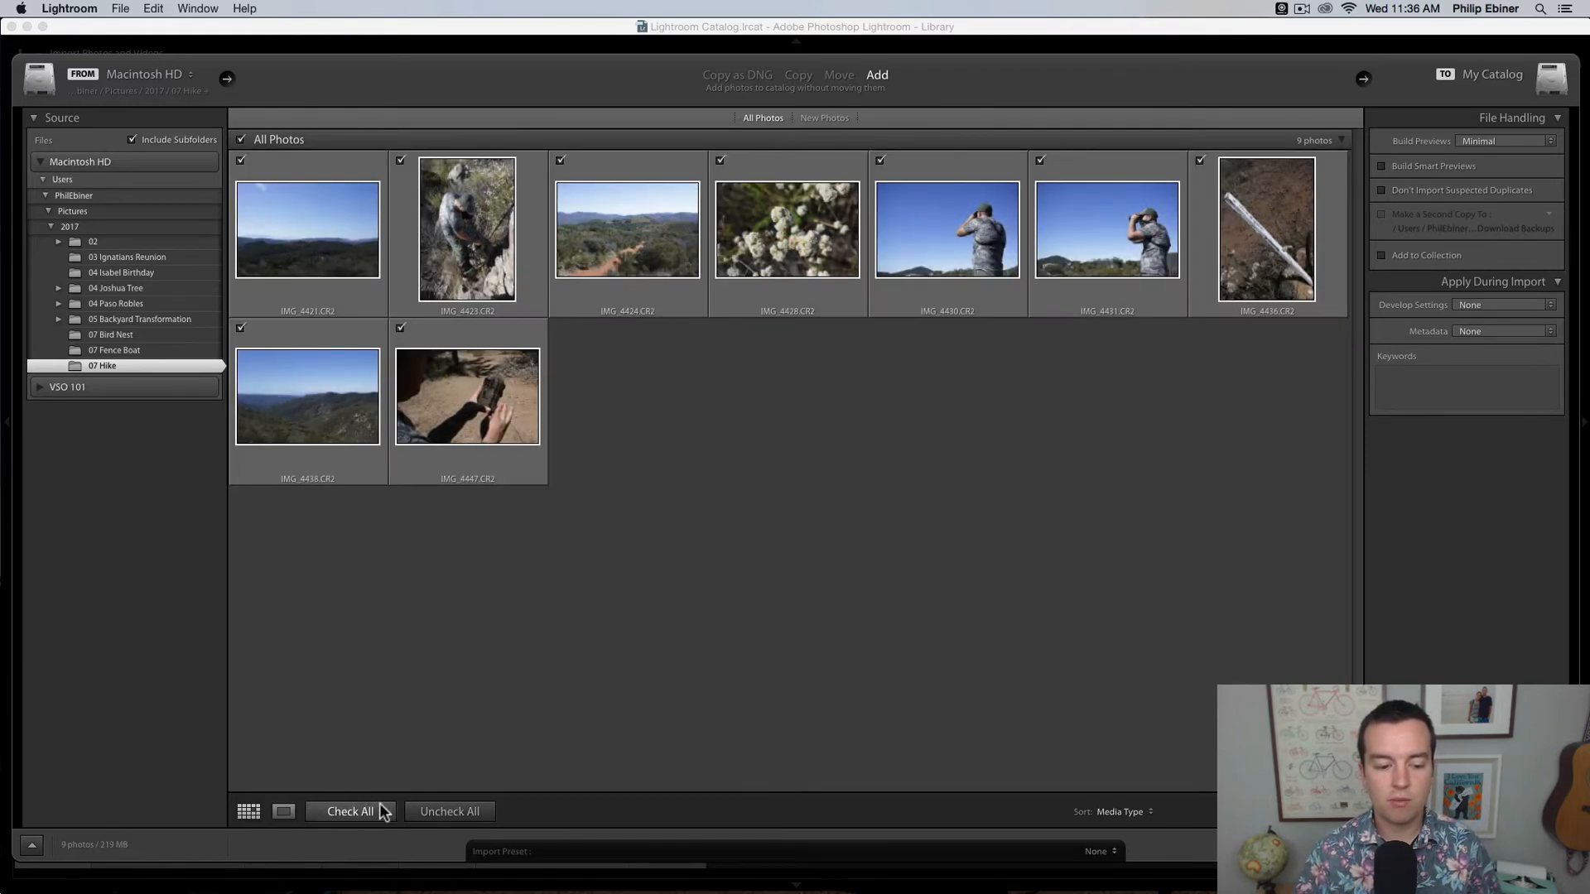
{"action": "left_click", "coordinate": [287, 811]}
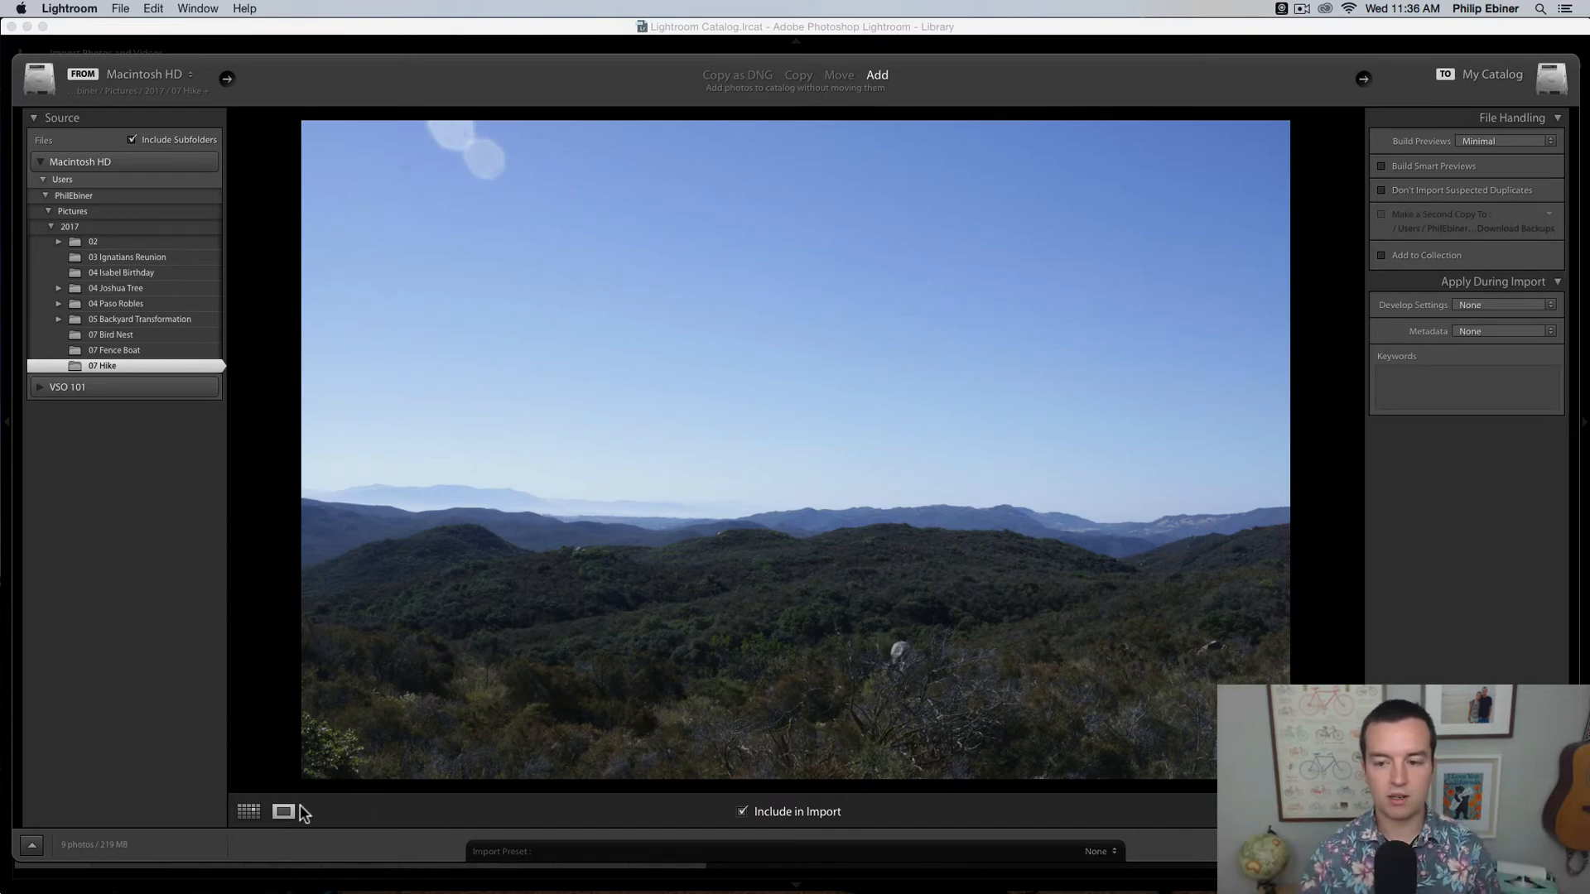
{"action": "left_click", "coordinate": [251, 814]}
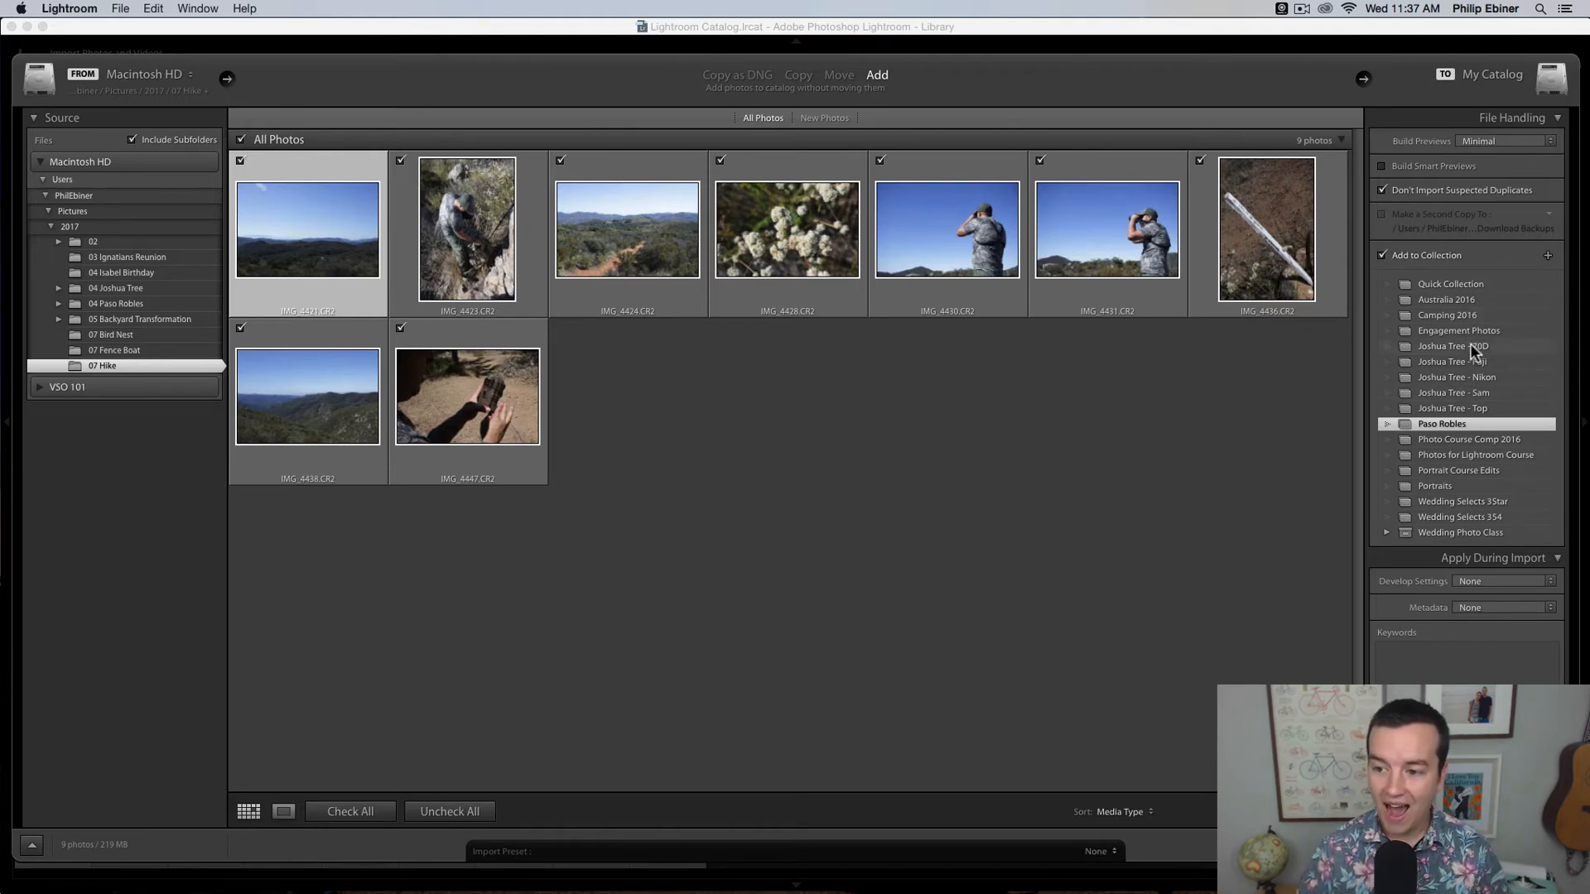
Step: Create a new collection named Bear Canyon Hike and import the checked hike photos into it
{"action": "left_click", "coordinate": [1548, 256]}
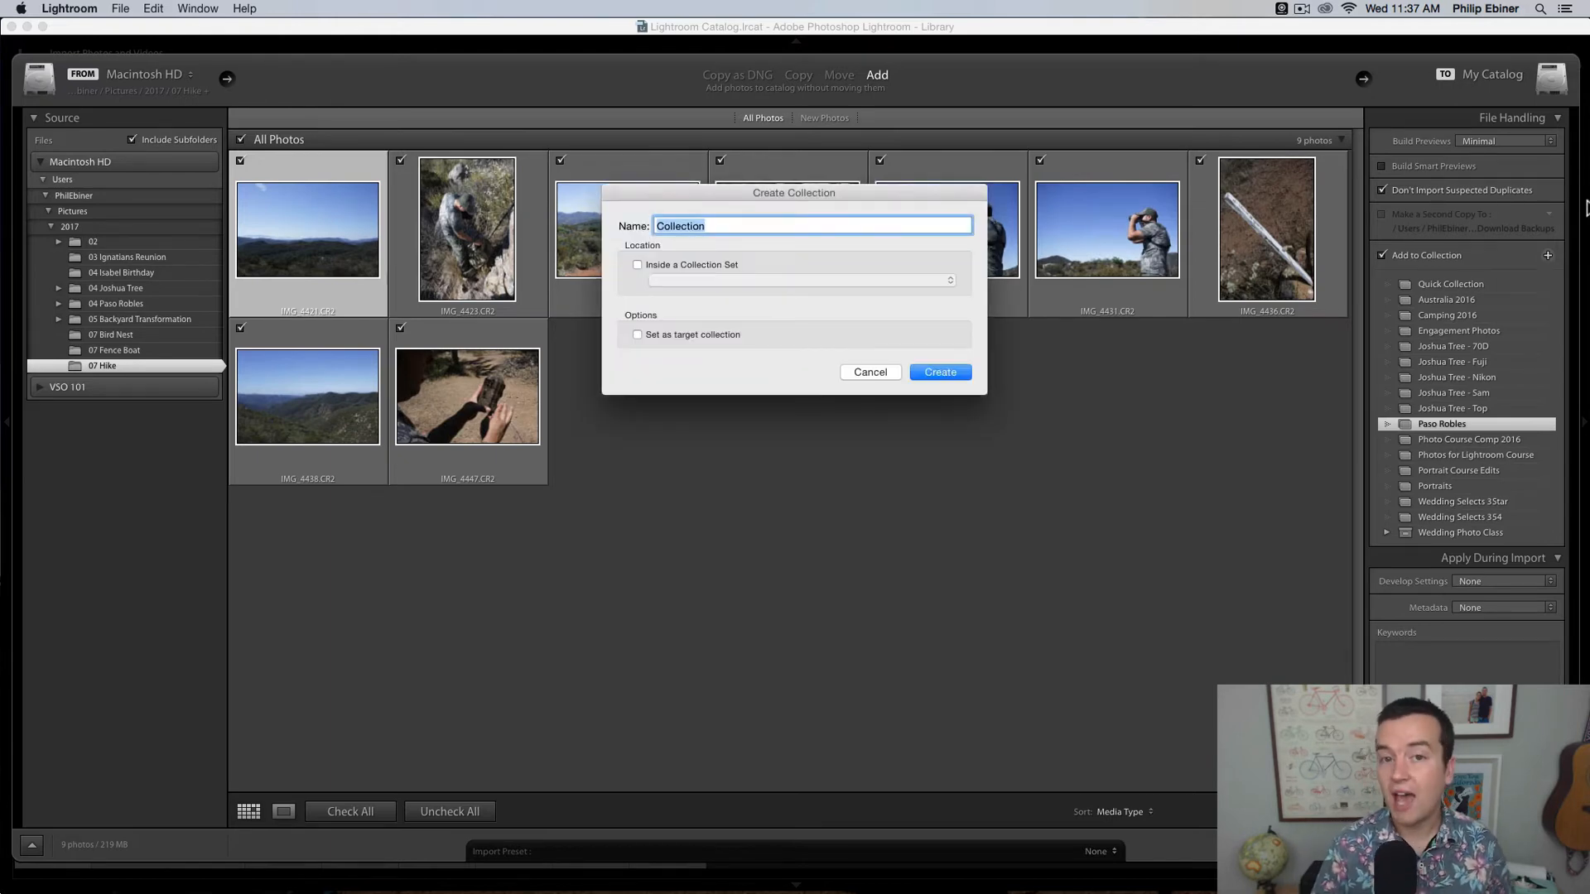
{"action": "type", "text": "Bear Canyon "}
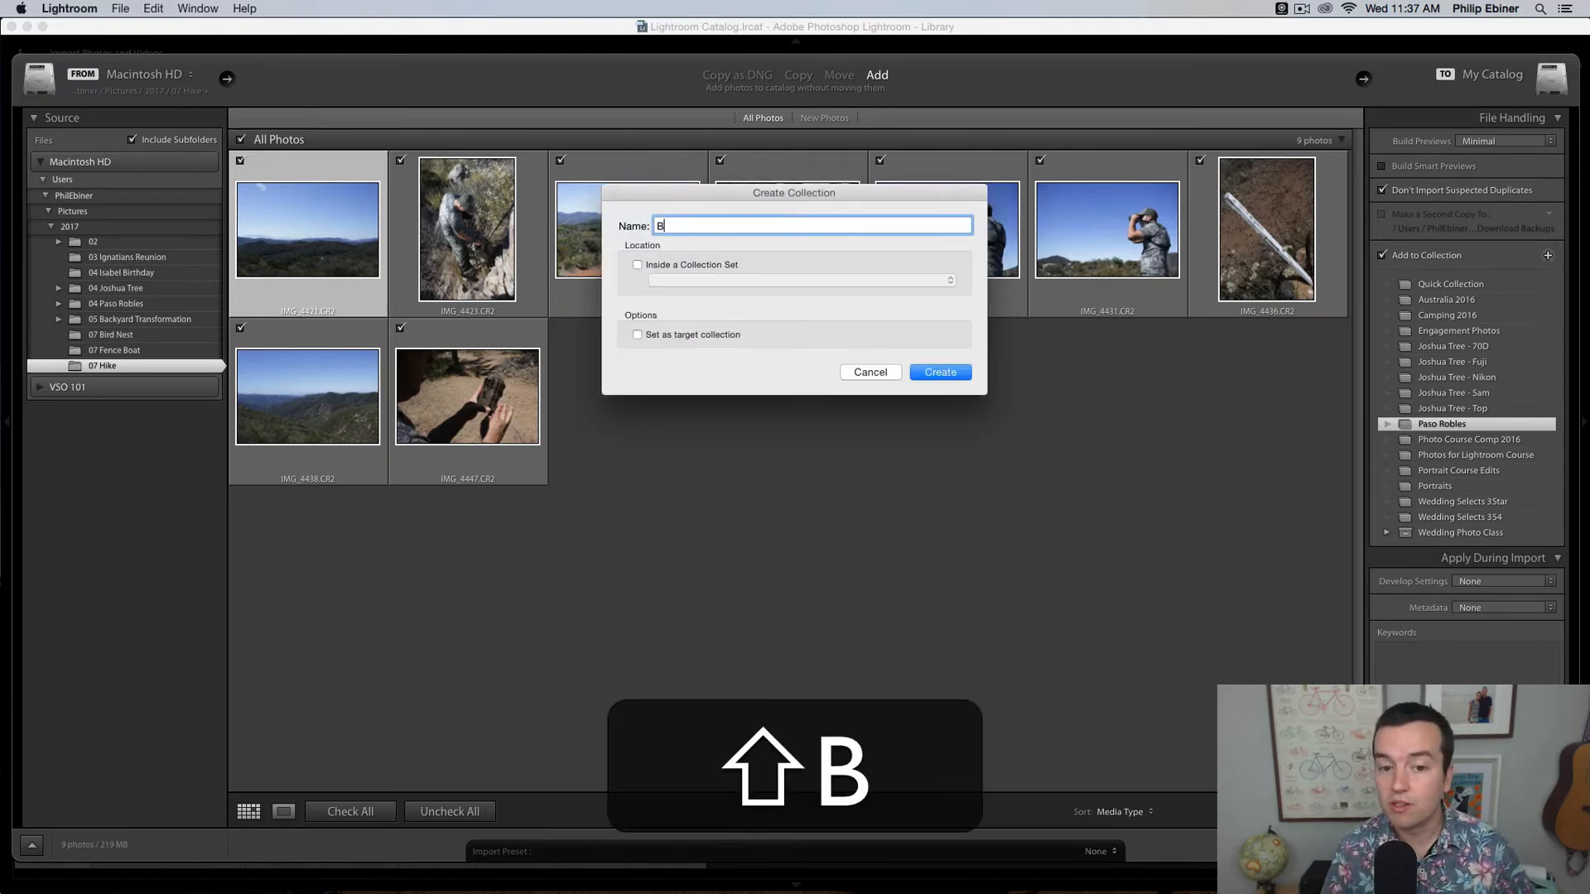
{"action": "type", "text": "Hike"}
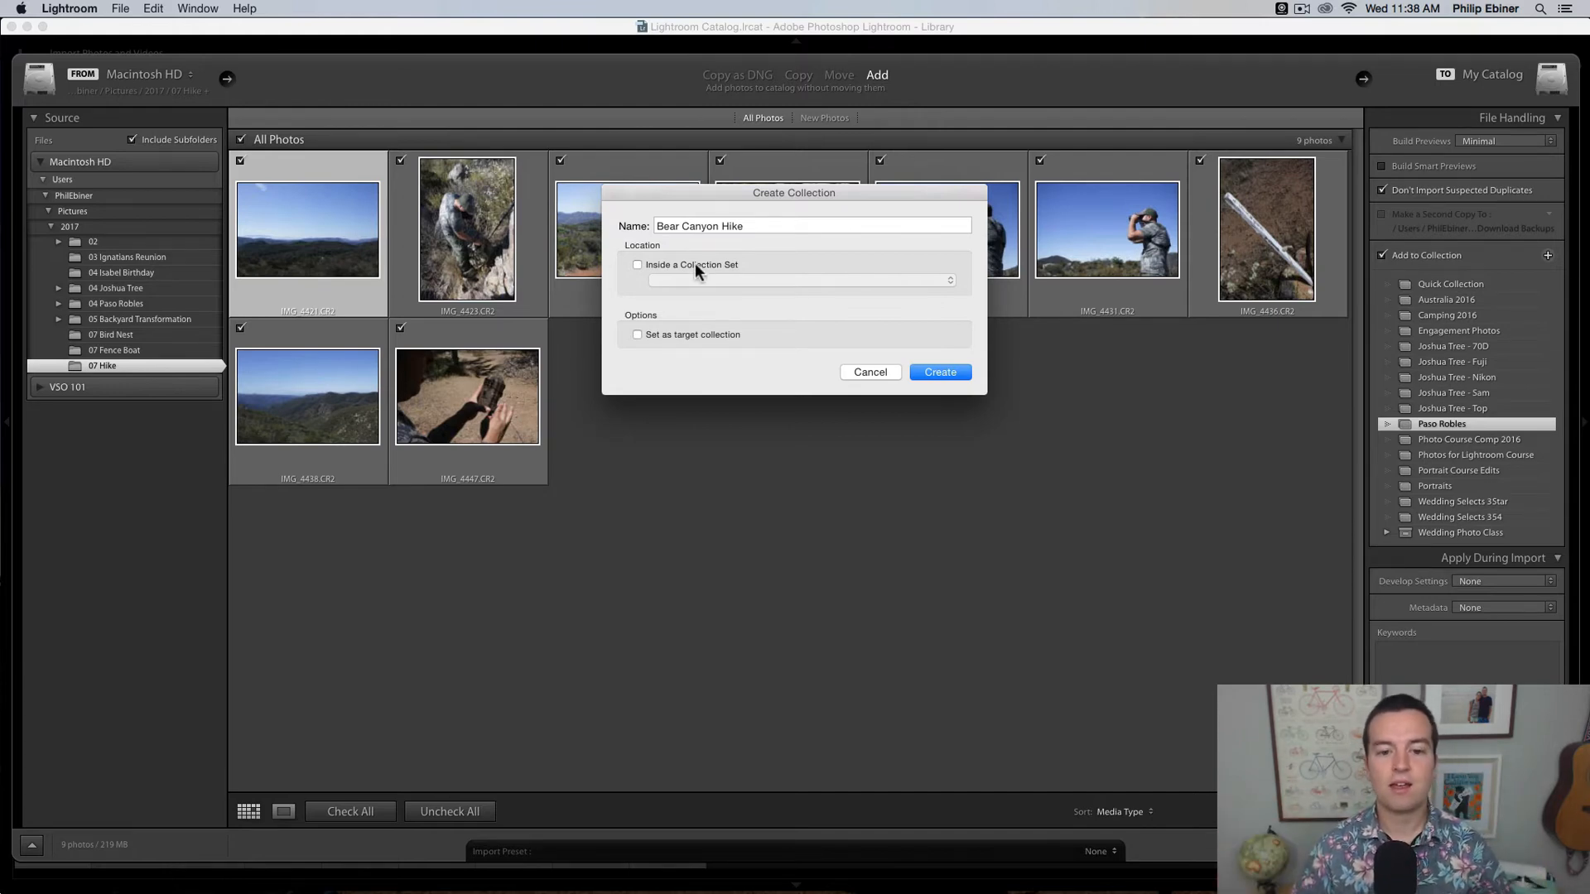
{"action": "left_click", "coordinate": [947, 371]}
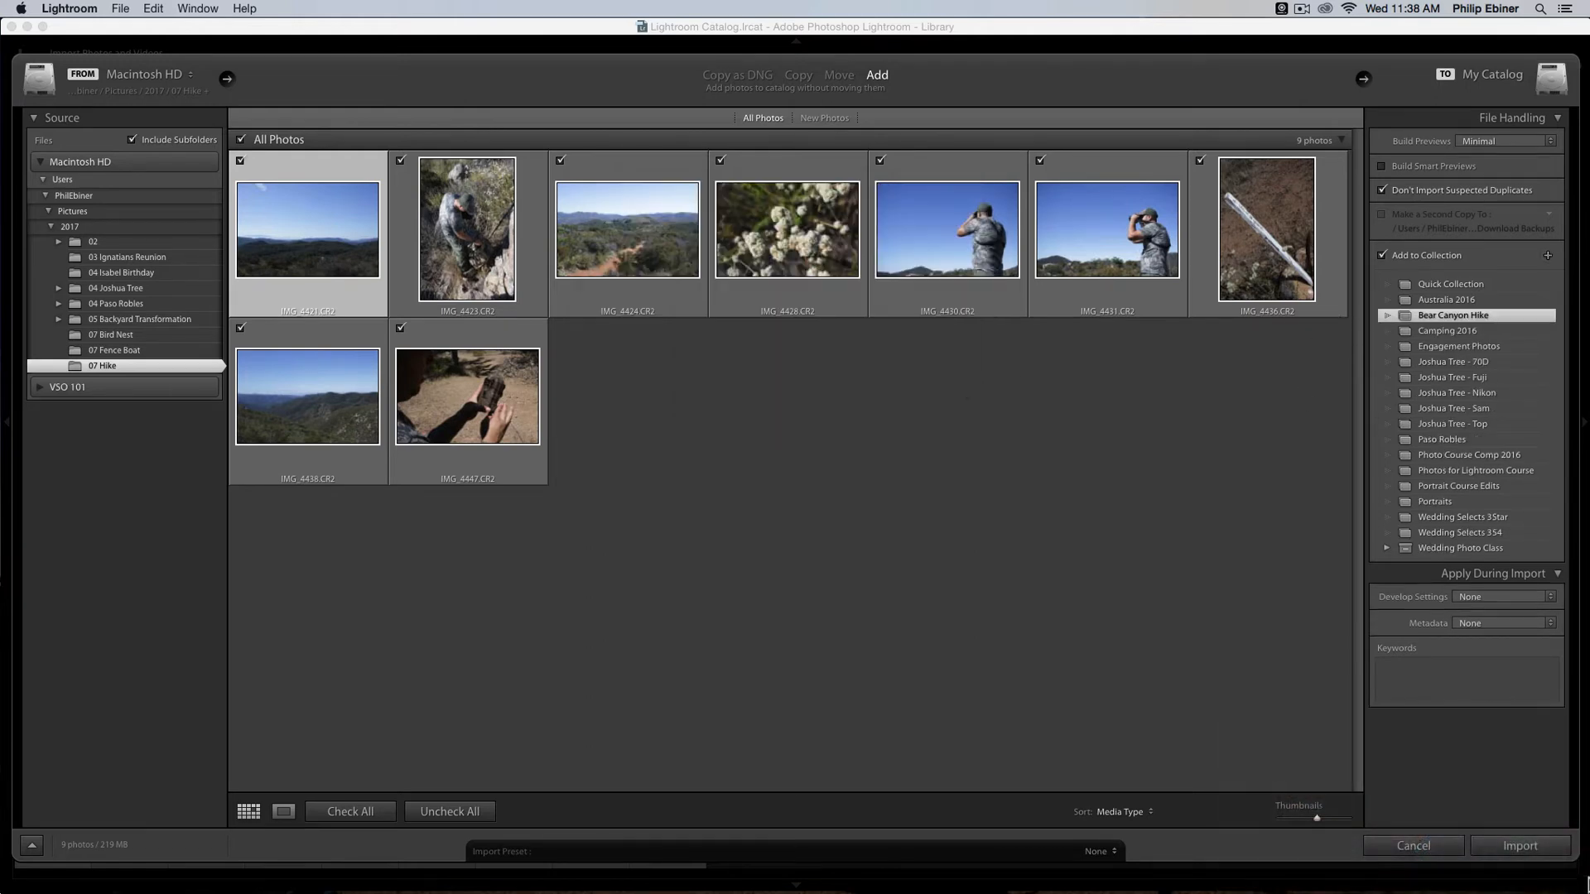
{"action": "left_click", "coordinate": [1541, 852]}
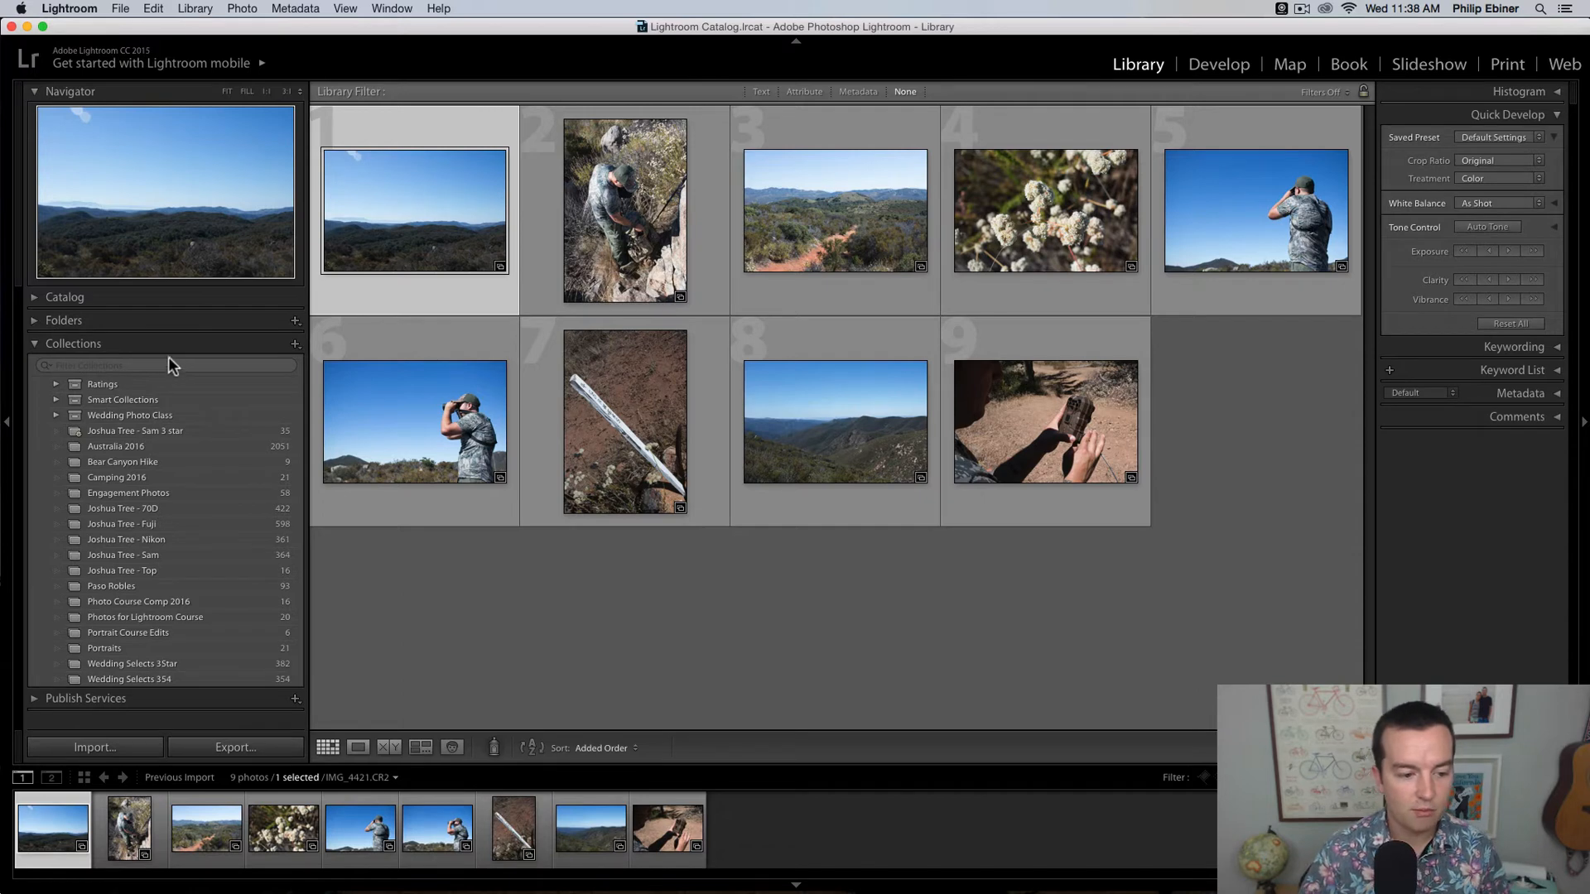
Step: View the Bear Canyon Hike collection, compare it with the Joshua Tree - Fuji collection, and return to Bear Canyon Hike
{"action": "left_click", "coordinate": [132, 461]}
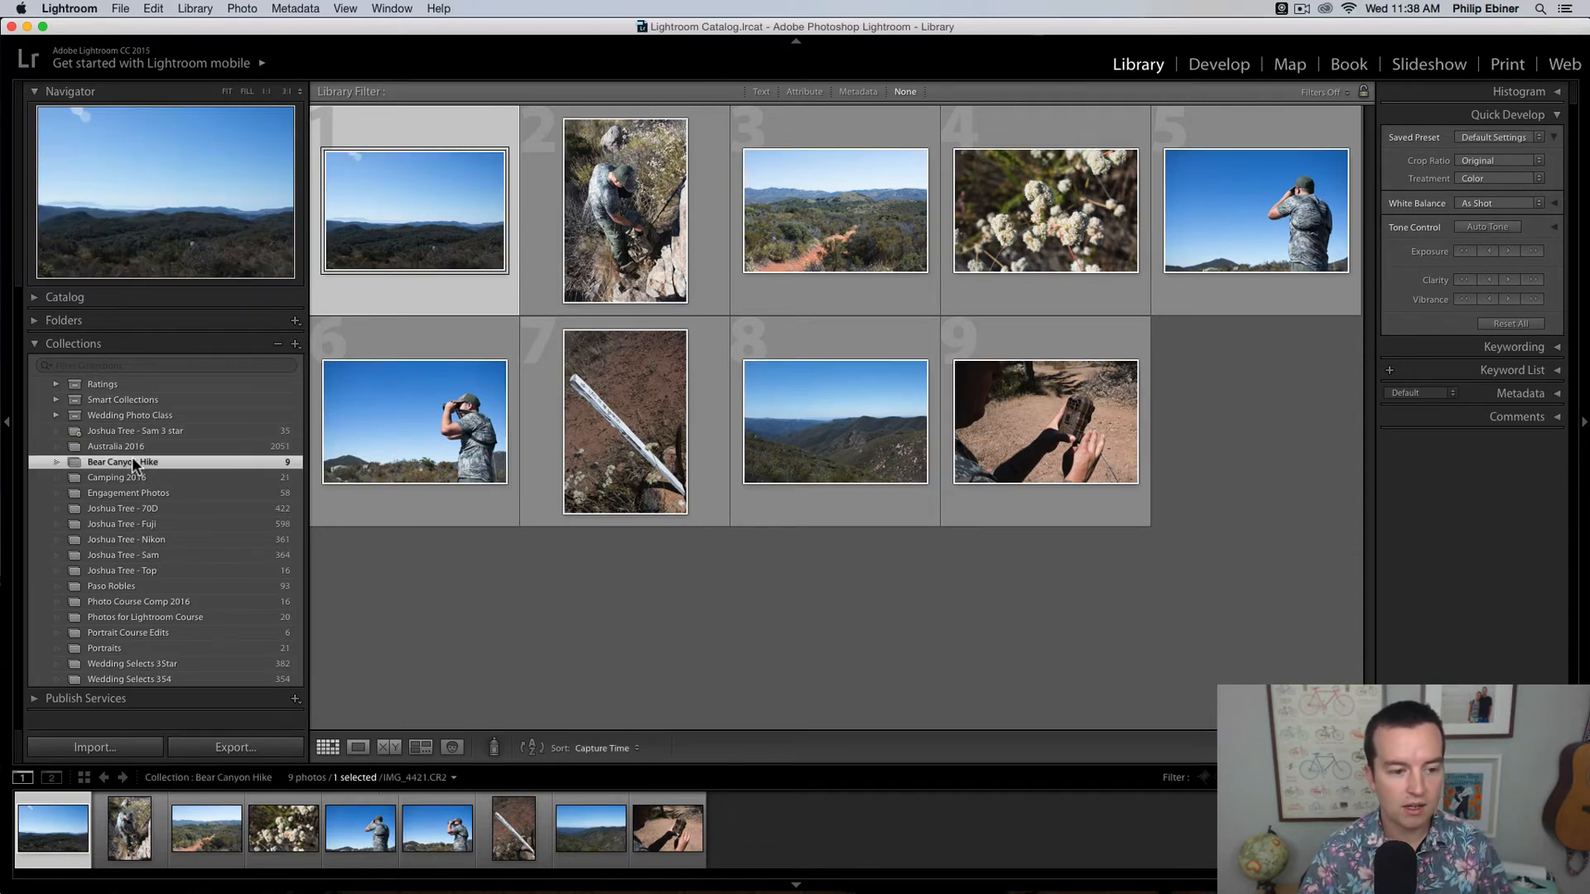
{"action": "left_click", "coordinate": [141, 524]}
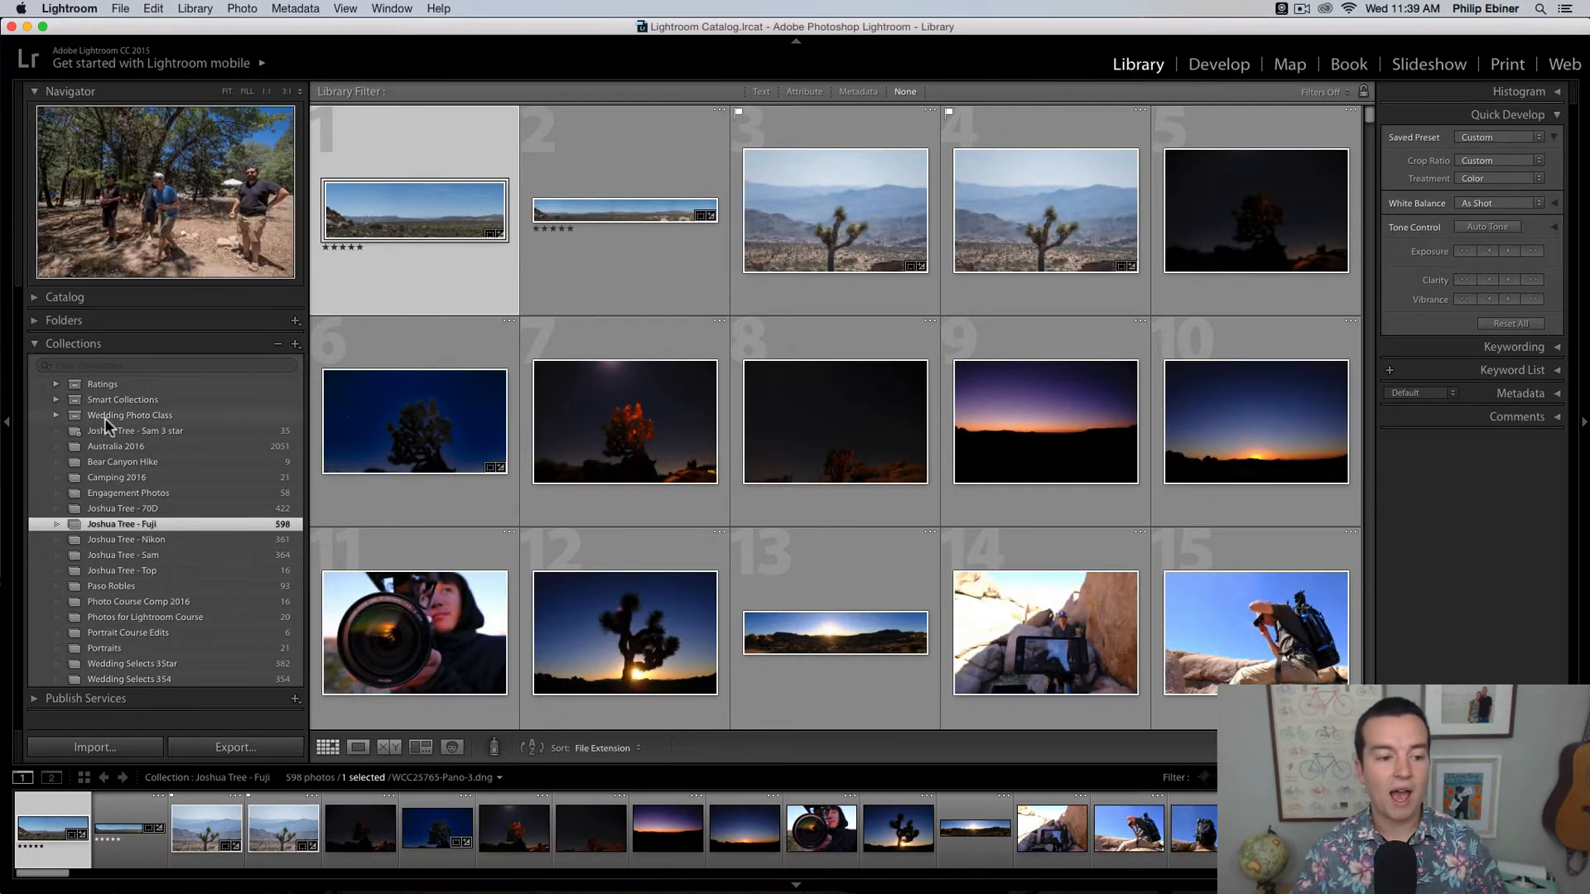
{"action": "left_click", "coordinate": [141, 457]}
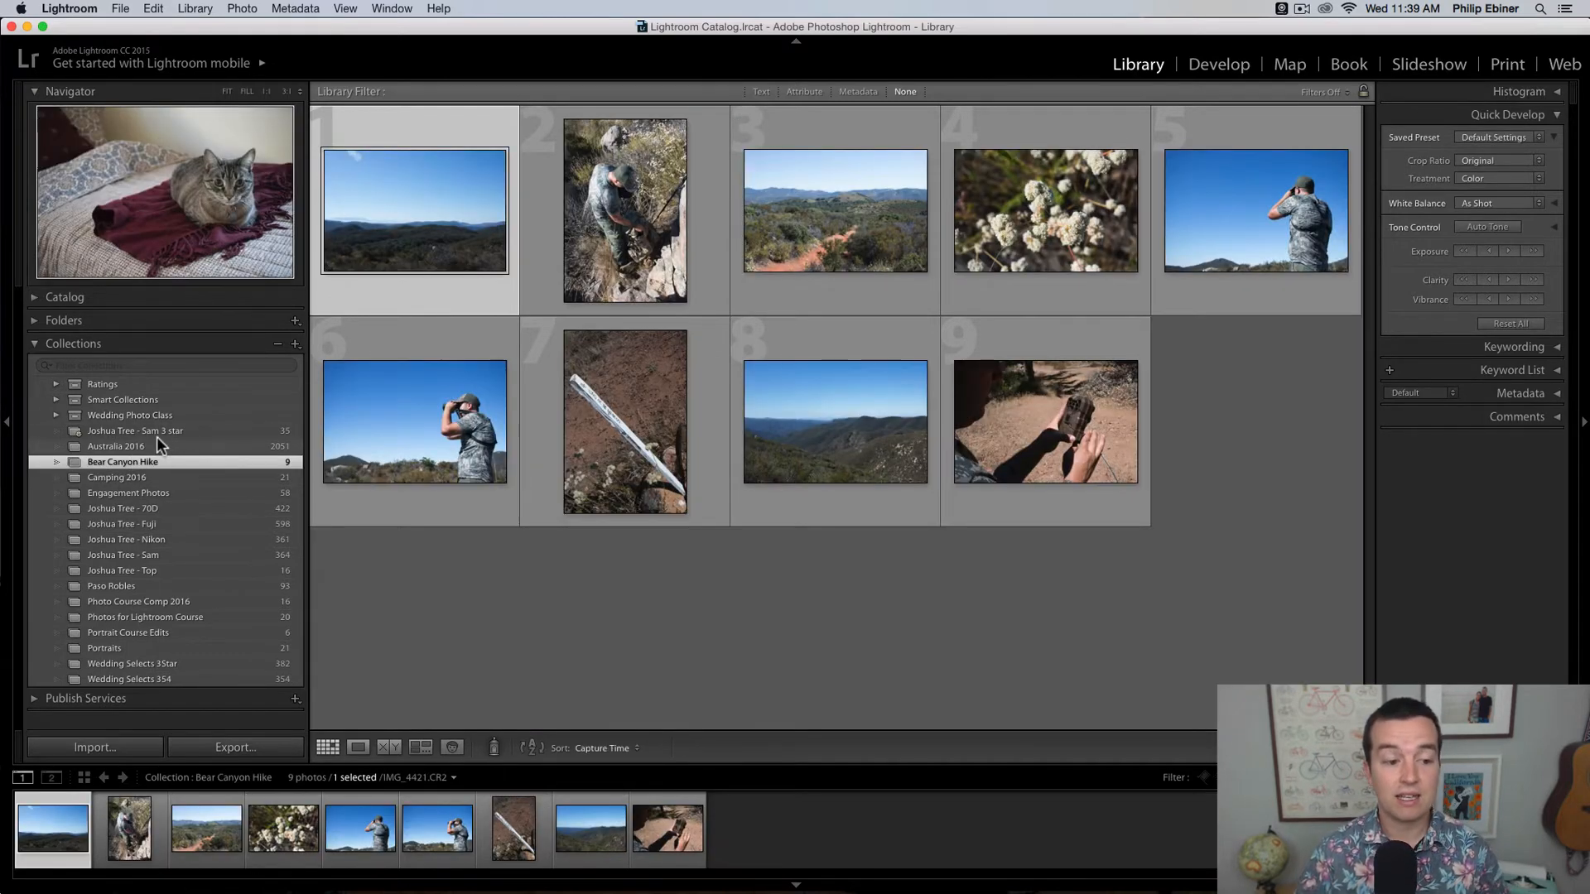
Step: Show the photos of the 07 Hike folder, and go back to the list of collections
{"action": "left_click", "coordinate": [50, 320]}
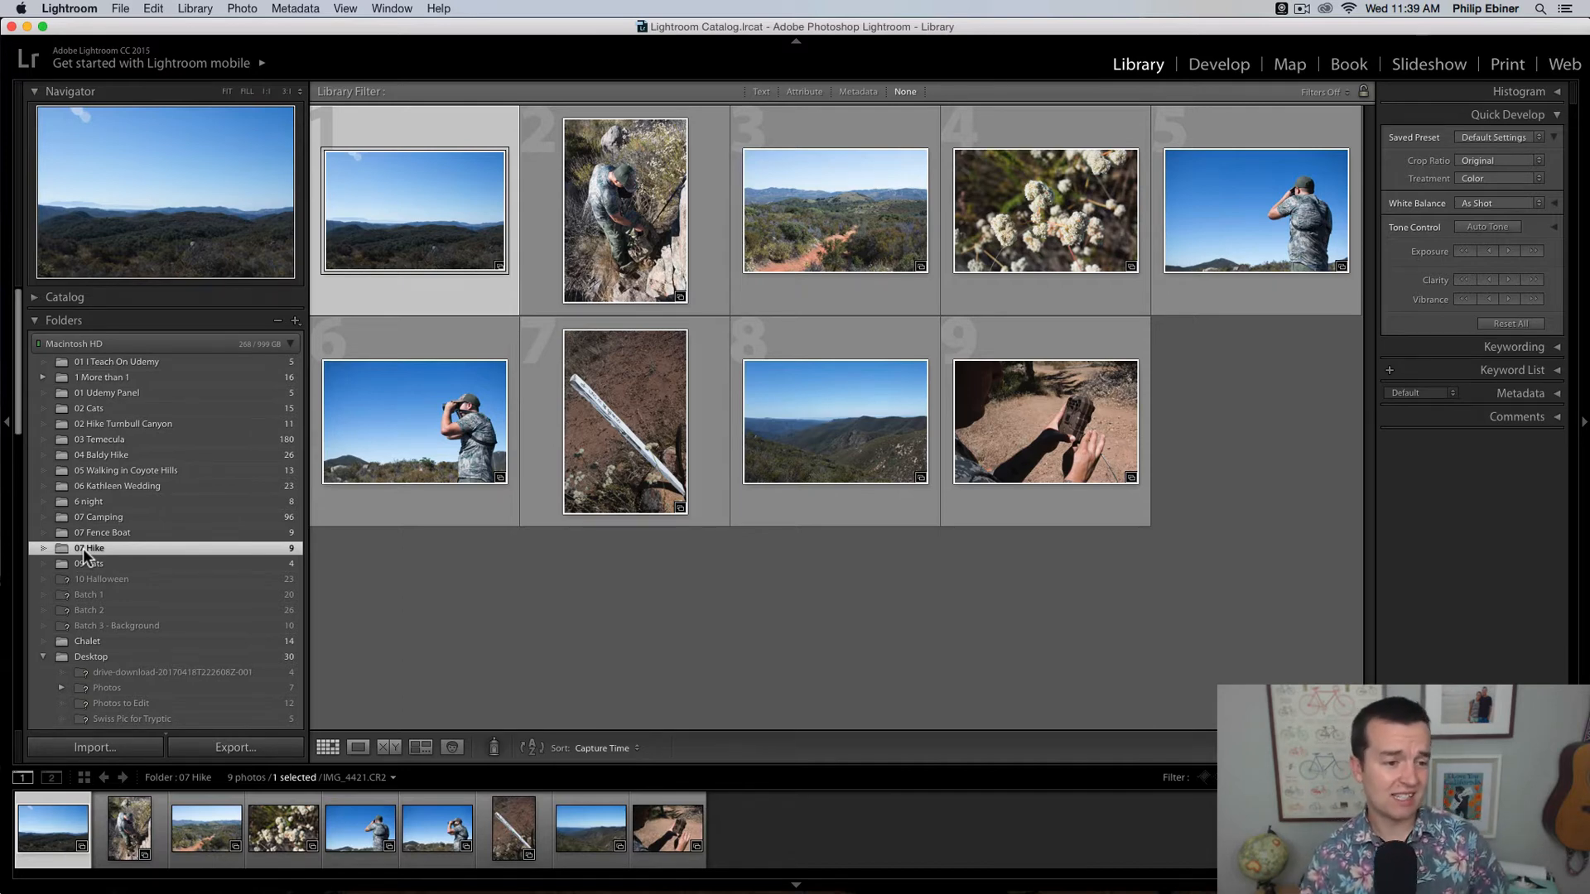
{"action": "left_click", "coordinate": [33, 322]}
{"action": "left_click", "coordinate": [79, 342]}
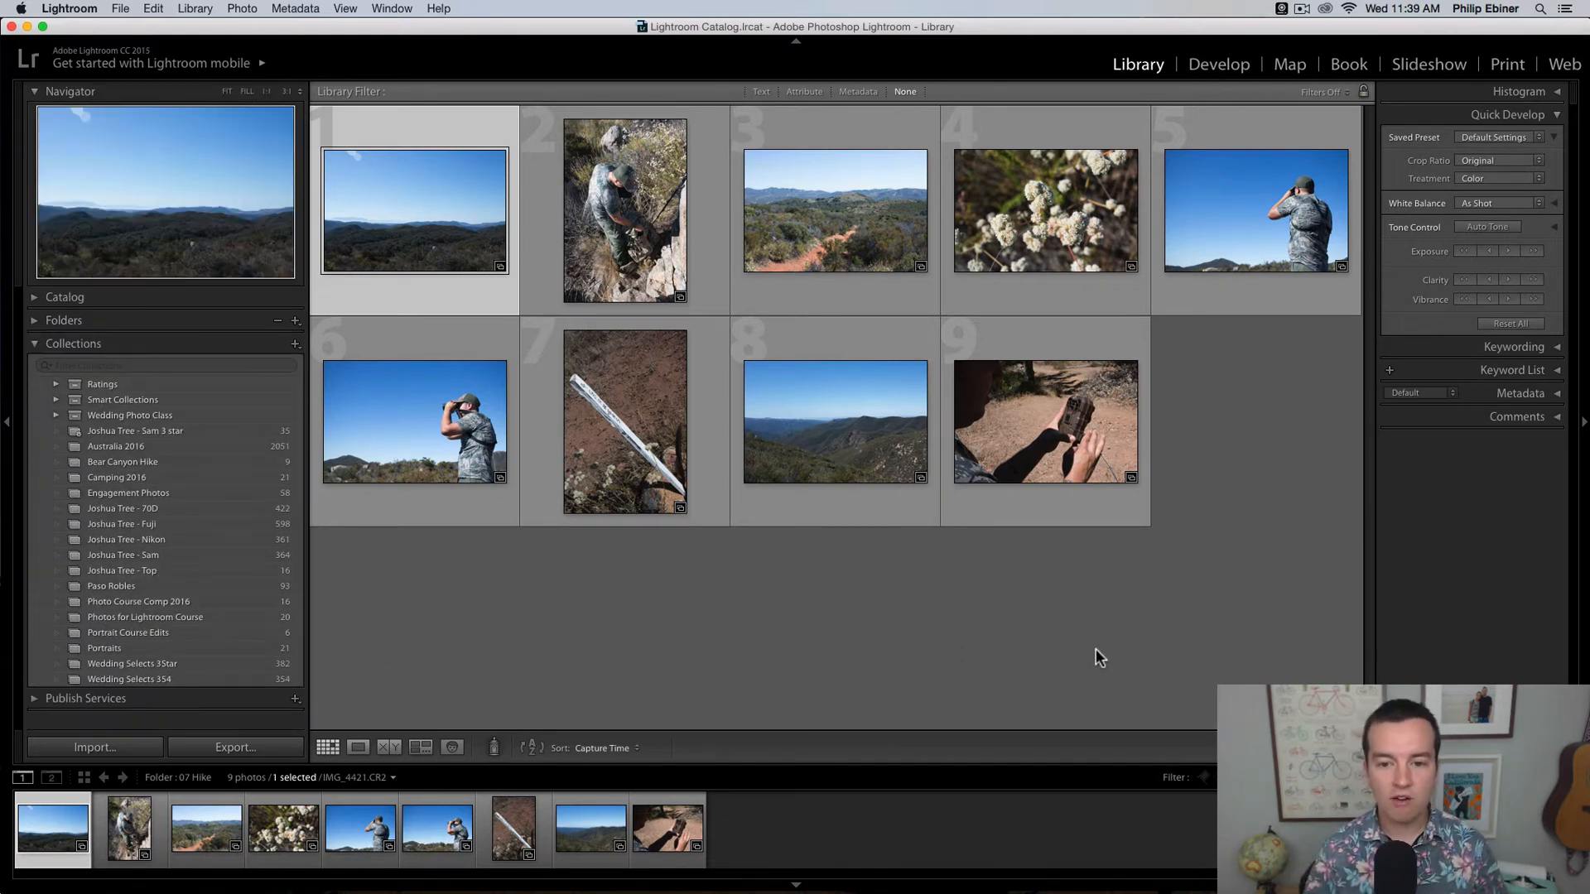
Step: Look through the hike photos one at a time in Loupe view, ending on the first photo
{"action": "left_click", "coordinate": [359, 747]}
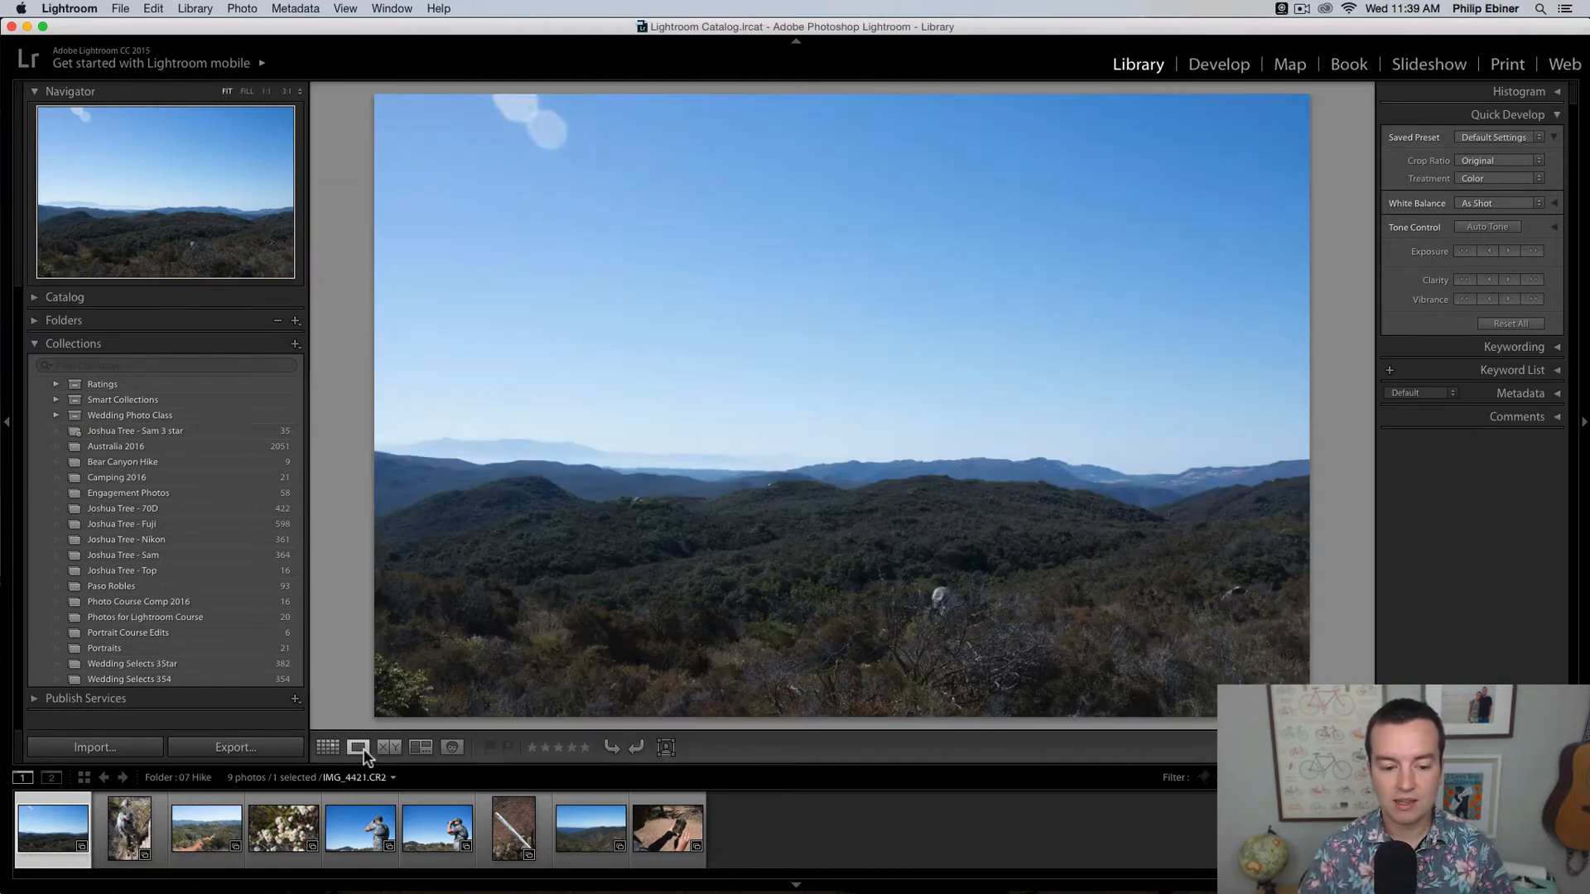
{"action": "key", "text": "Right"}
{"action": "key", "text": "Right"}
{"action": "key", "text": "Right"}
{"action": "key", "text": "Right"}
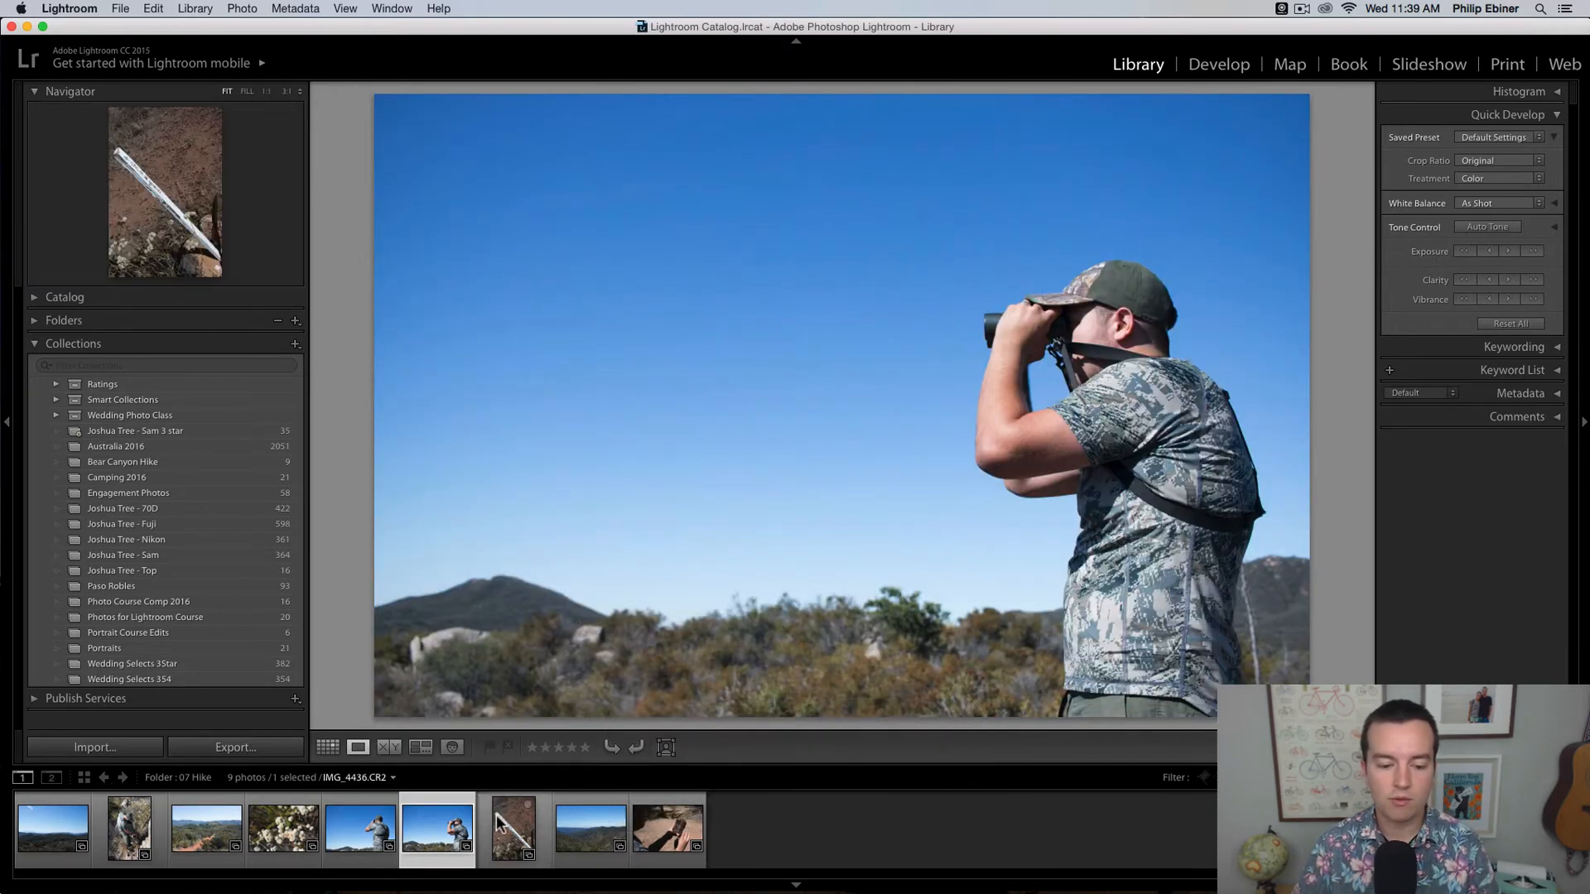
{"action": "left_click", "coordinate": [495, 815]}
{"action": "left_click", "coordinate": [281, 829]}
{"action": "left_click", "coordinate": [199, 830]}
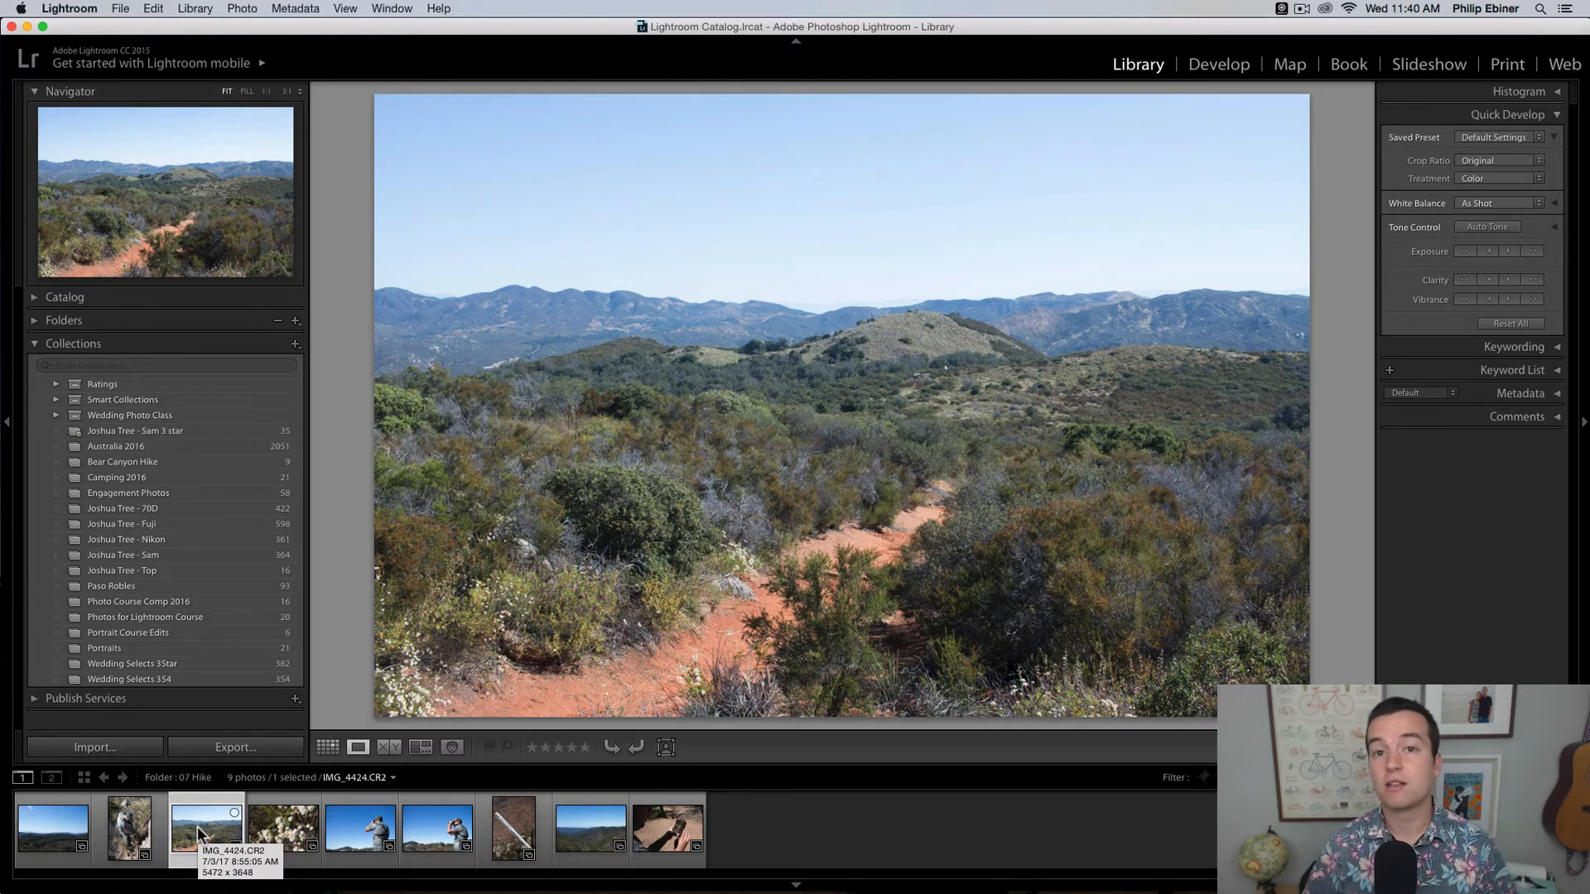
{"action": "key", "text": "Left"}
{"action": "key", "text": "Left"}
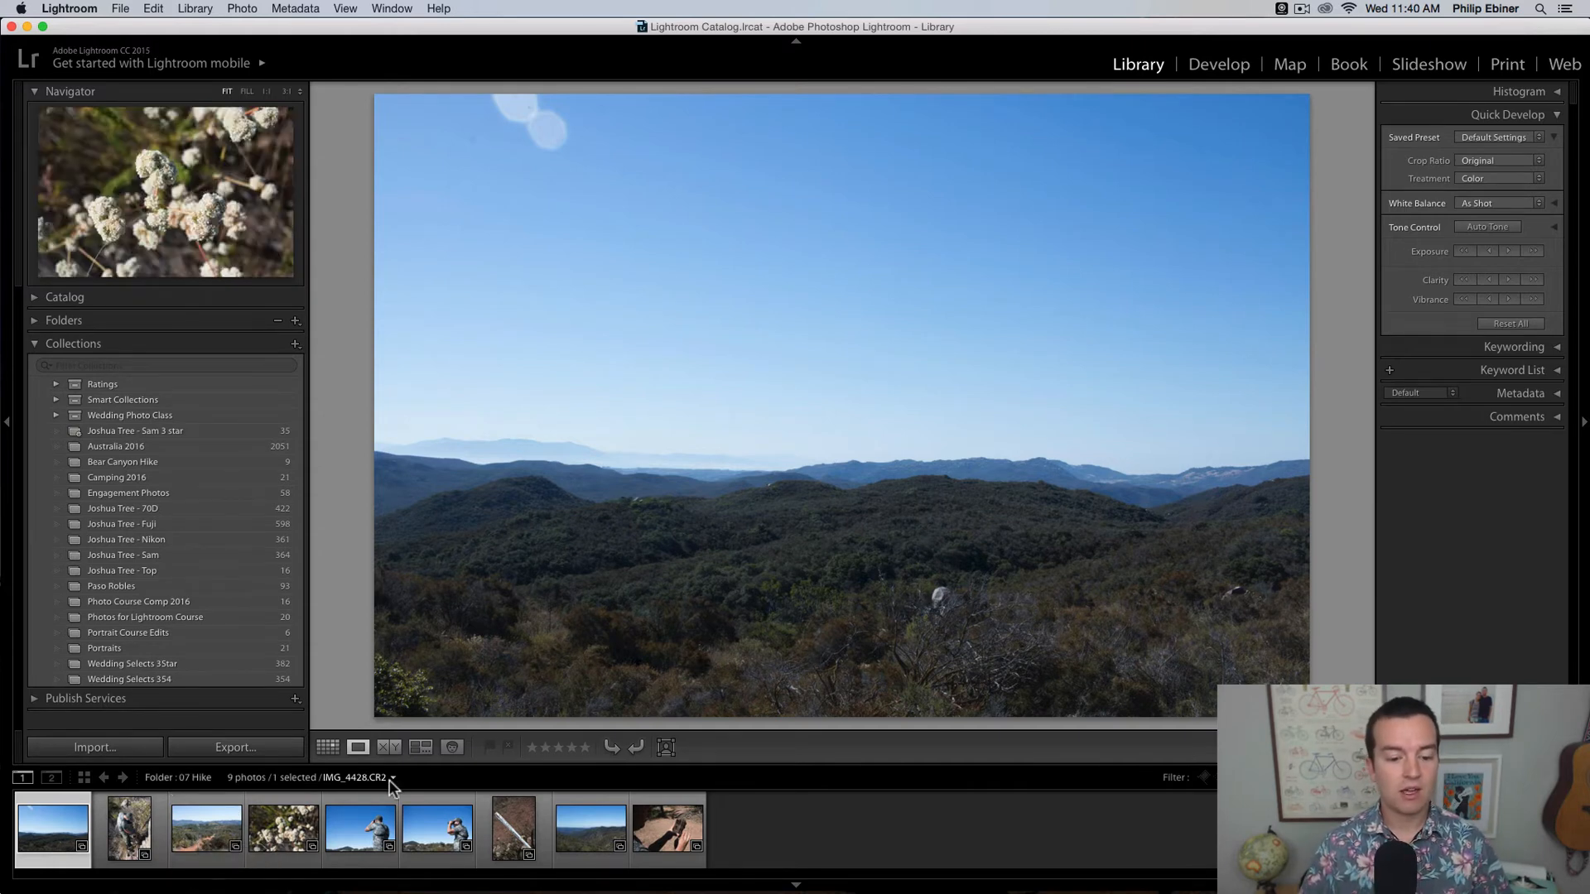
Step: Flag the first three hike photos as picks, trying the reject flag on the trail photo before changing it to a pick
{"action": "left_click", "coordinate": [508, 750]}
{"action": "left_click", "coordinate": [486, 747]}
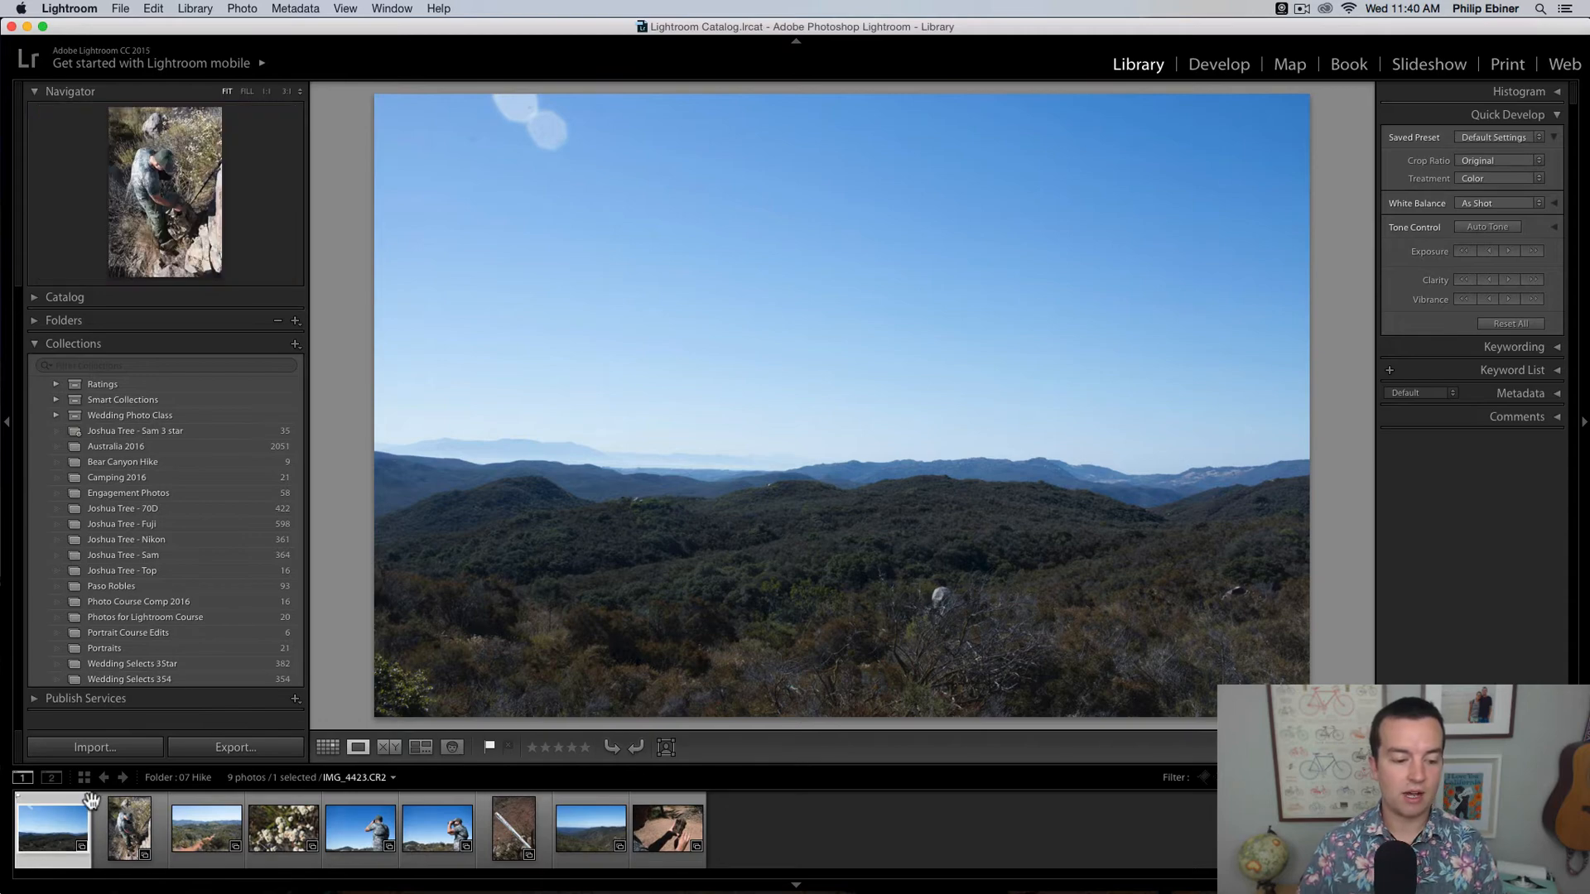
{"action": "key", "text": "Right"}
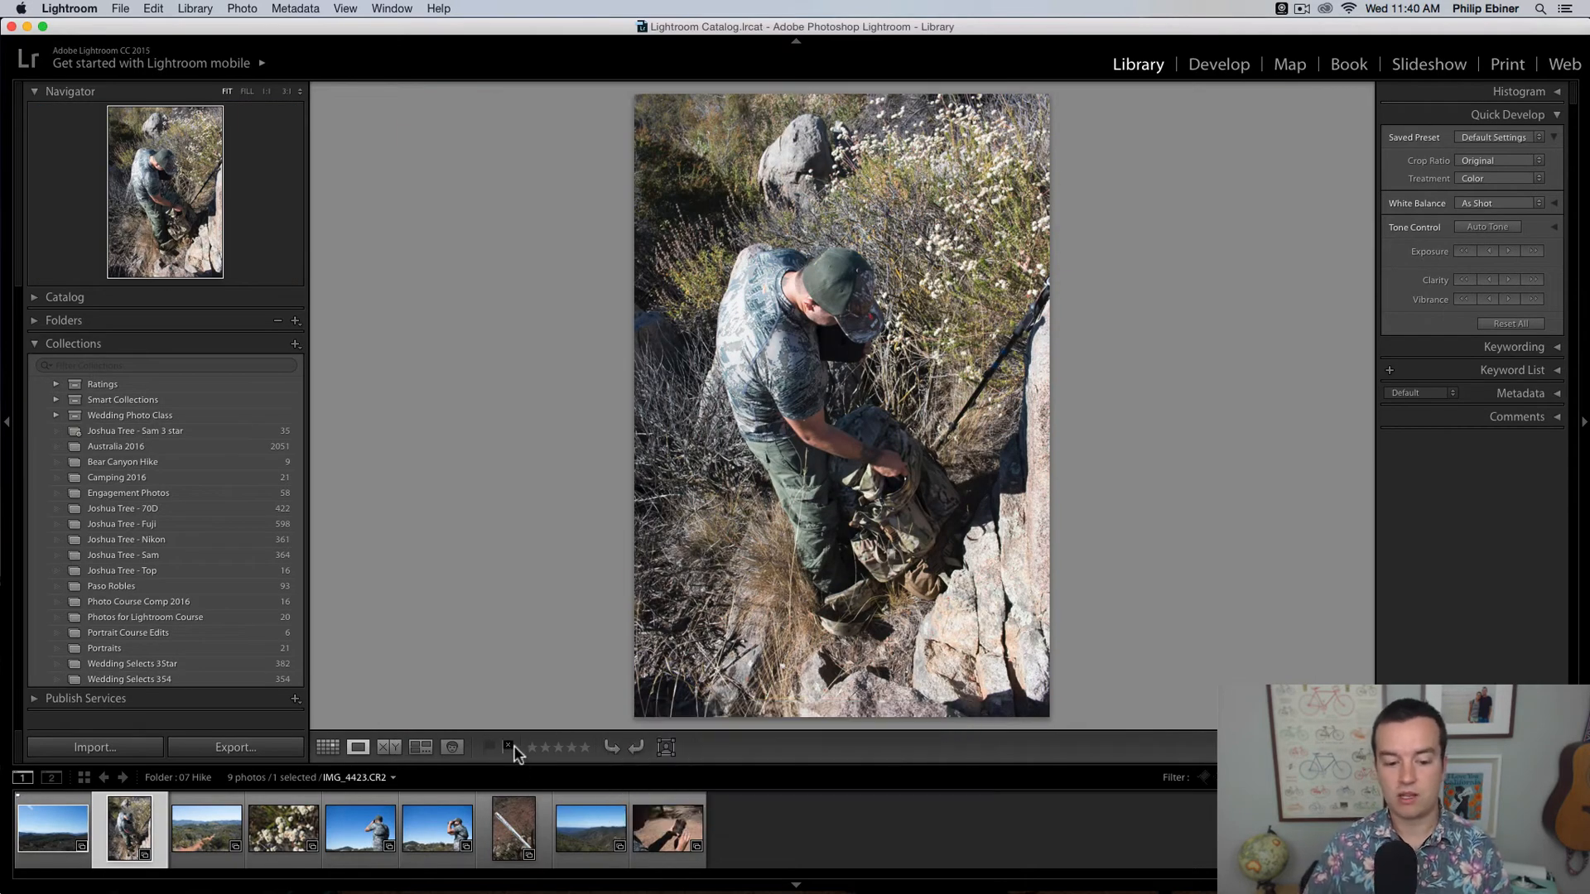
{"action": "left_click", "coordinate": [487, 748]}
{"action": "key", "text": "Right"}
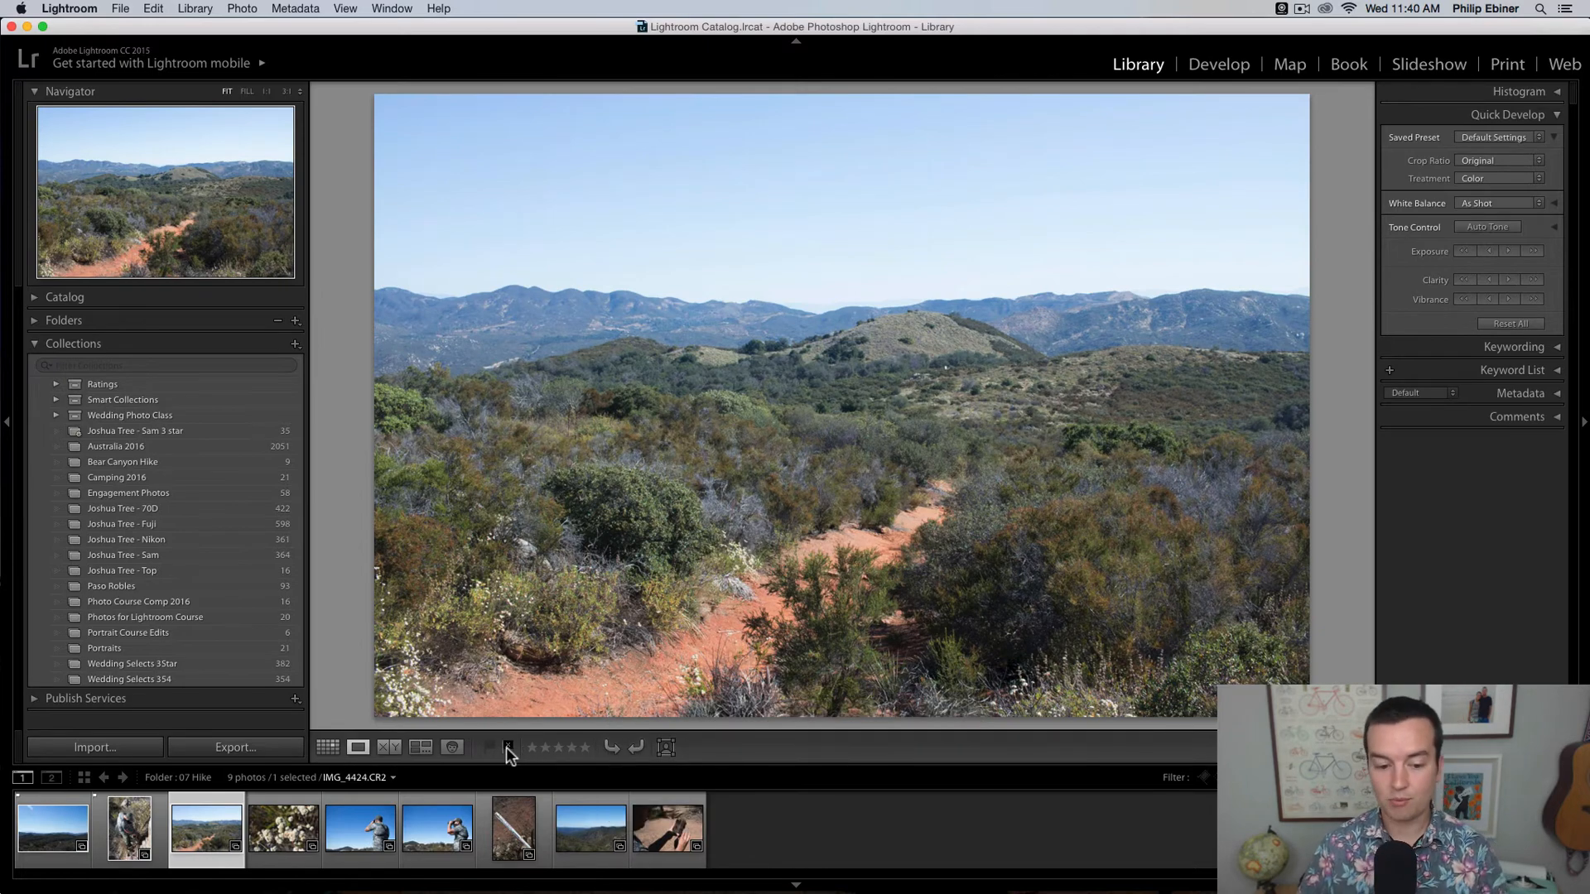
{"action": "left_click", "coordinate": [507, 748]}
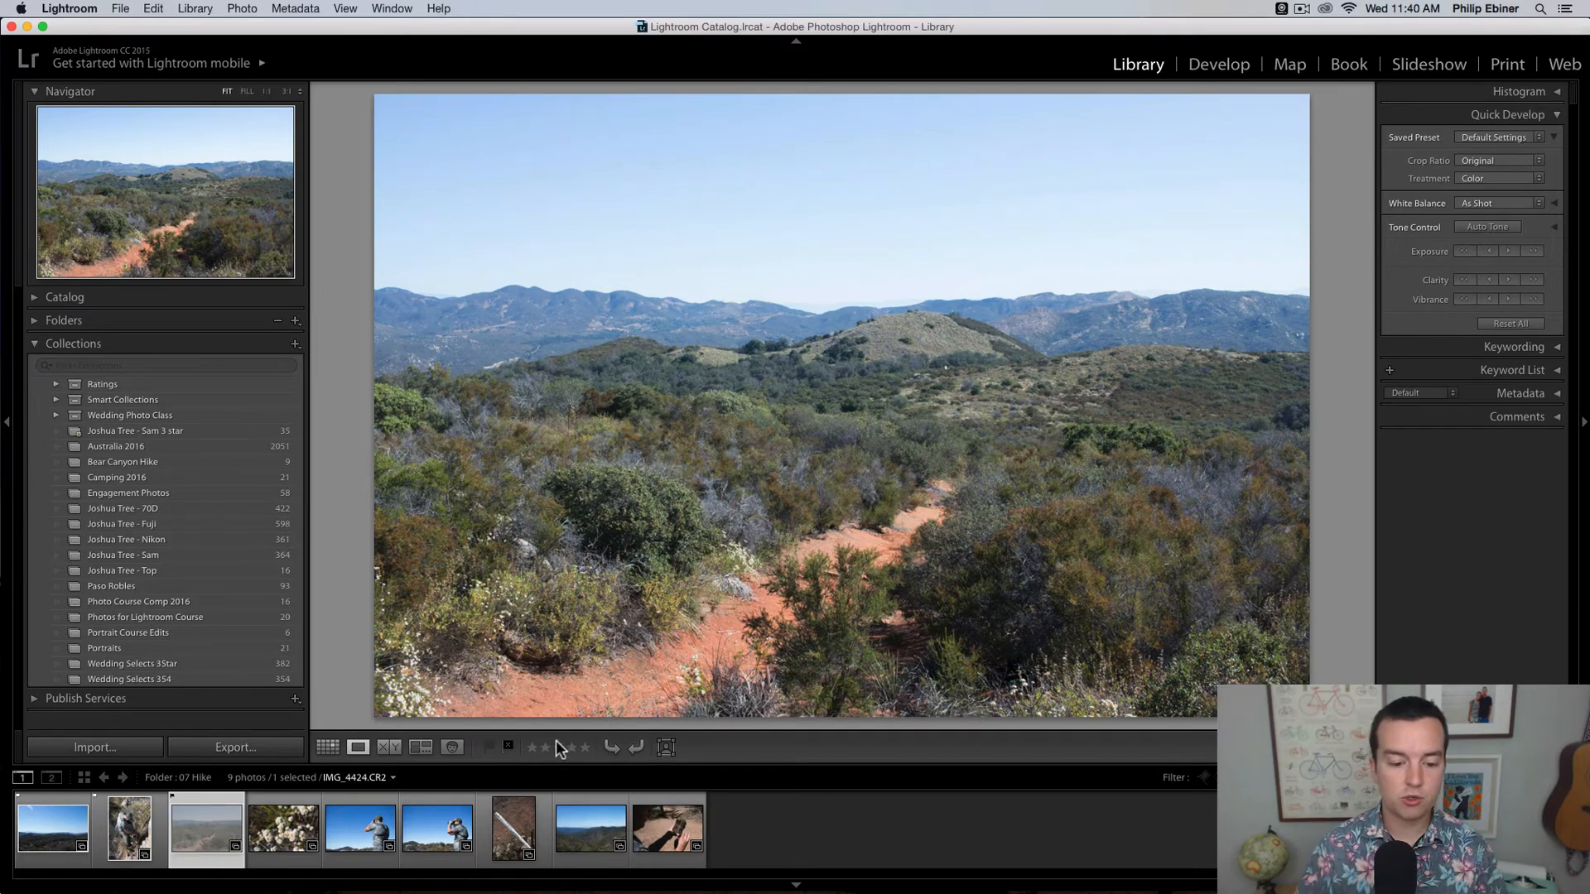
{"action": "left_click", "coordinate": [490, 748]}
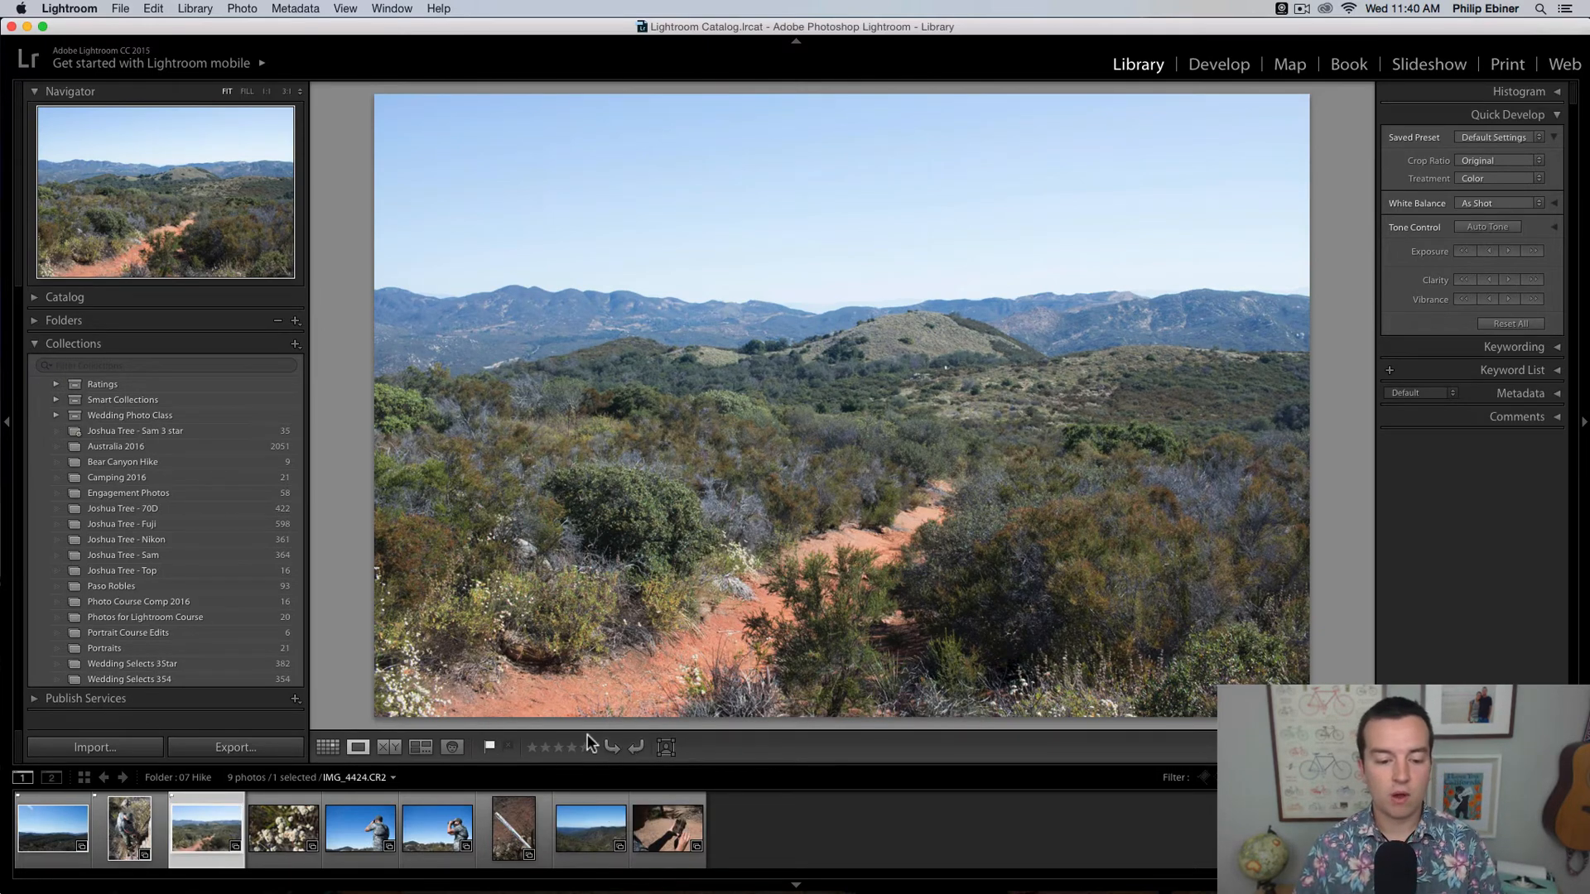
Step: Rate the first hike photo one star, skip the second, and give the trail photo five stars and the flower photo three
{"action": "left_click", "coordinate": [75, 824]}
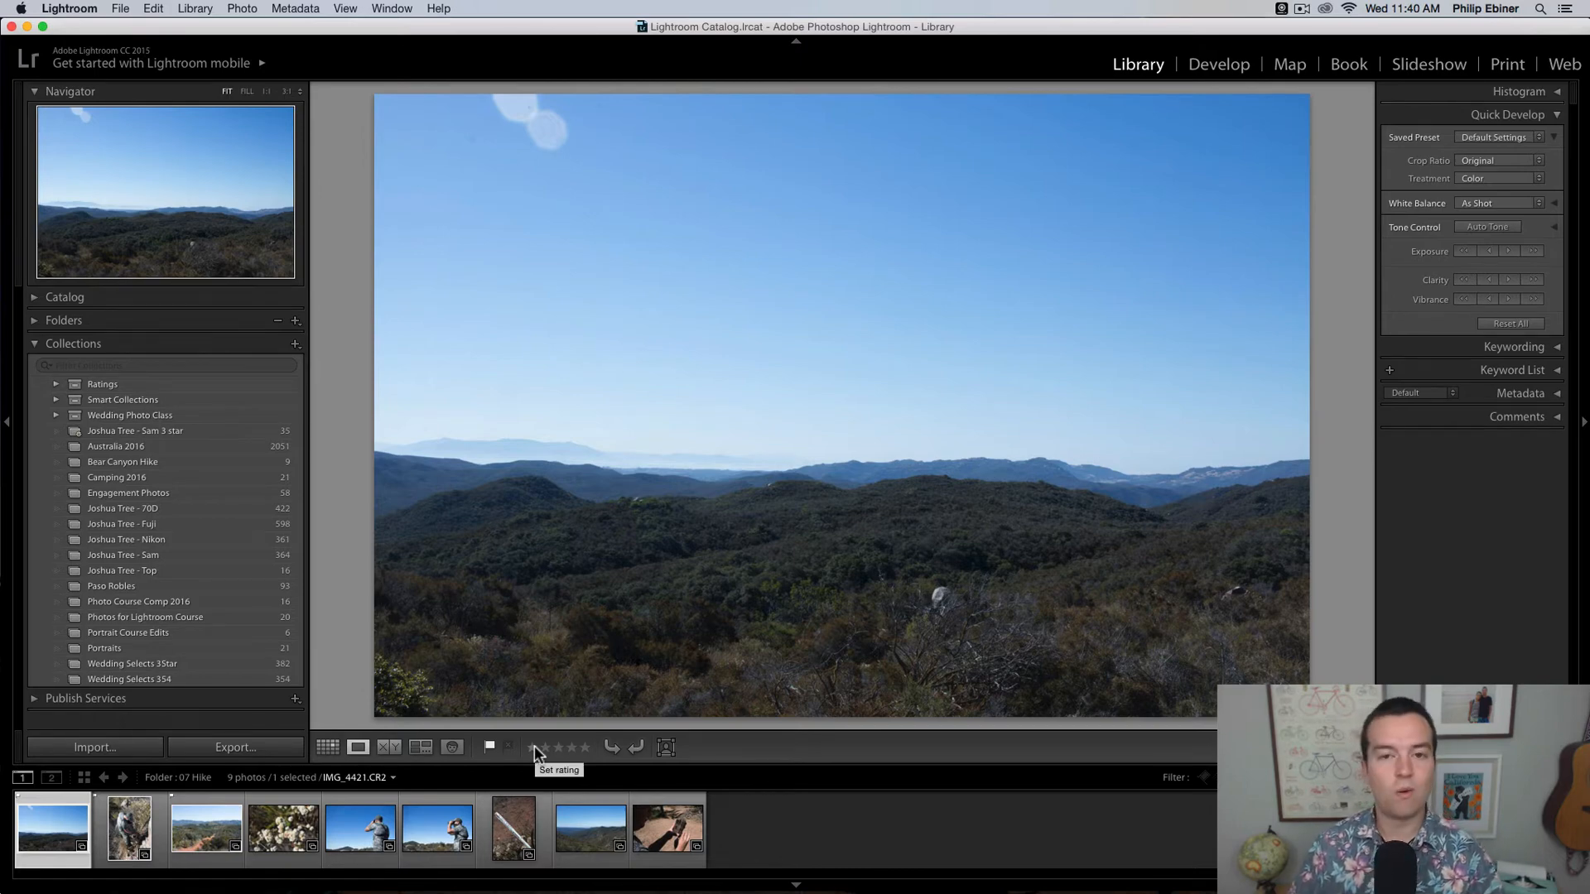
{"action": "key", "text": "Right"}
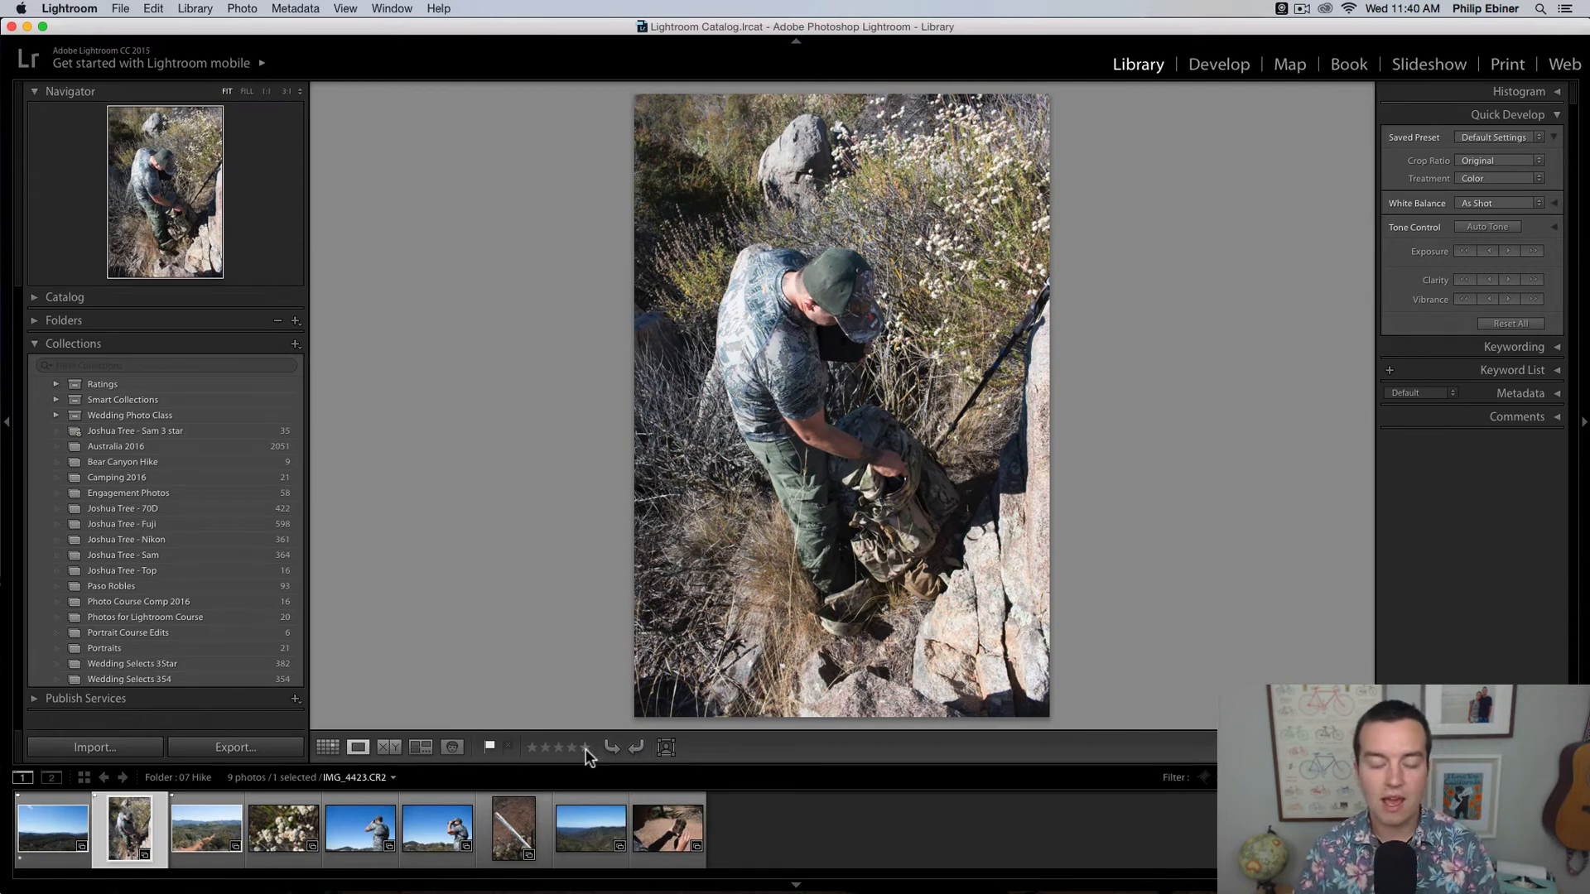
{"action": "key", "text": "Right"}
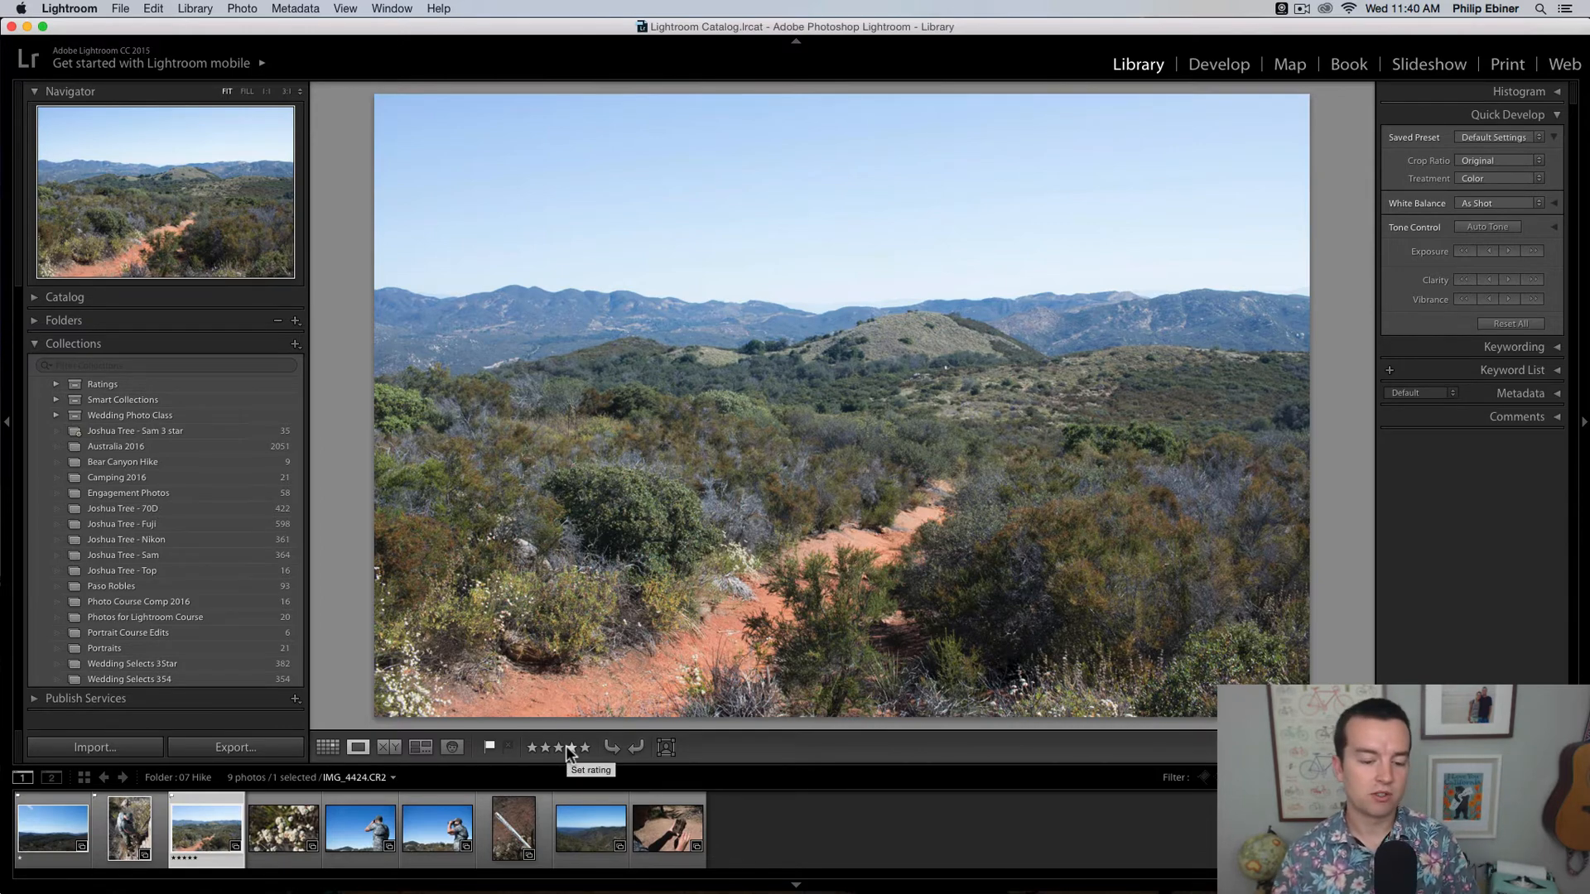
{"action": "key", "text": "Right"}
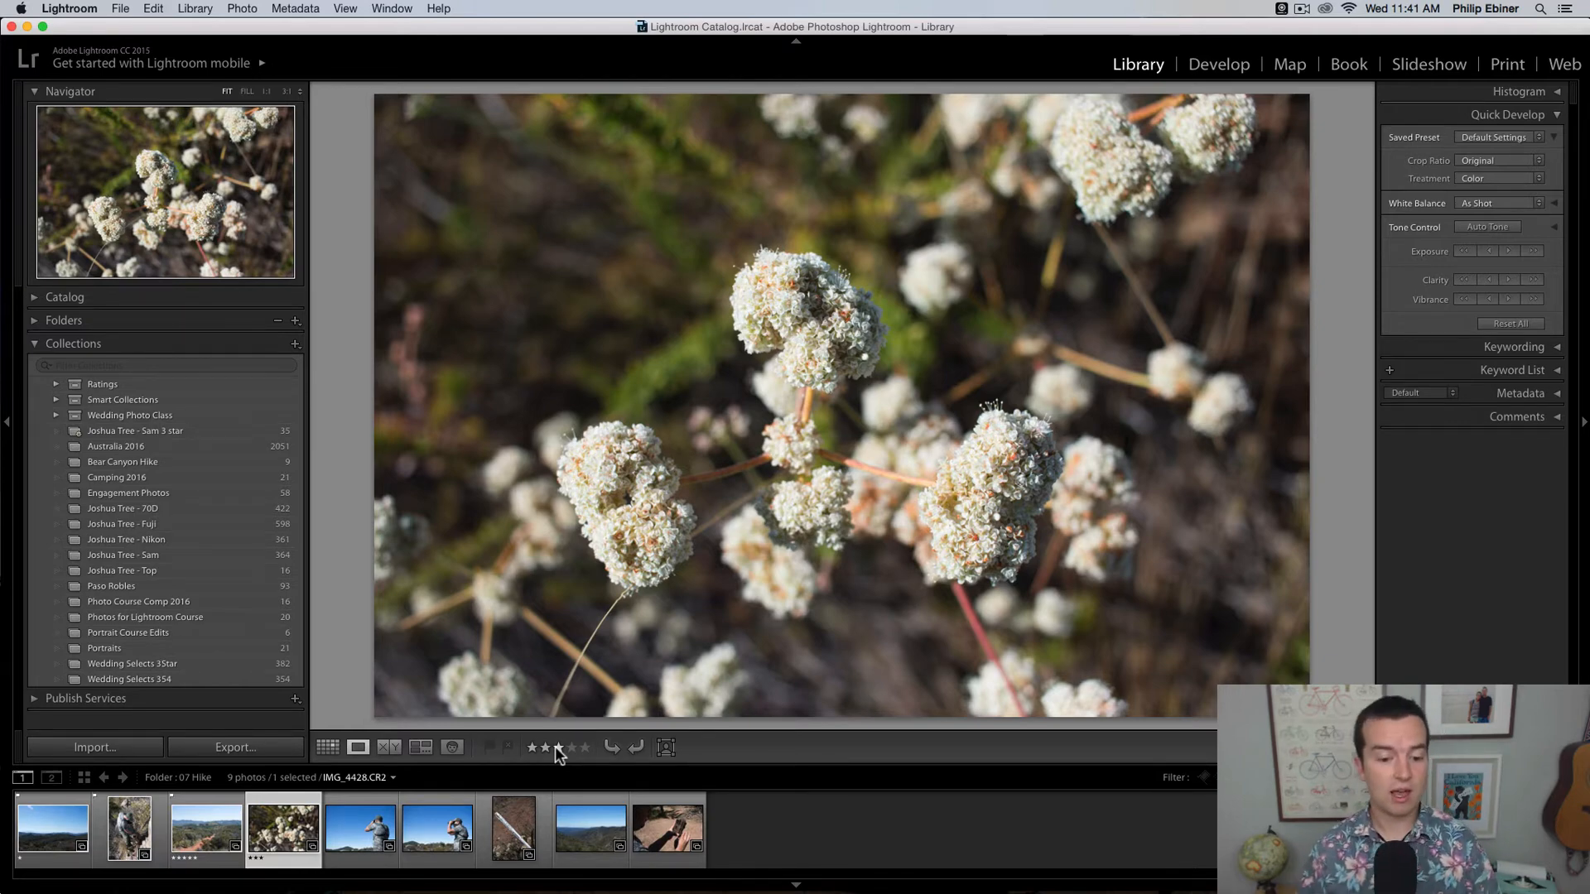
Step: Rate both binocular photos four stars, lower the first of them to one star, and give the white stake photo one star
{"action": "key", "text": "Right"}
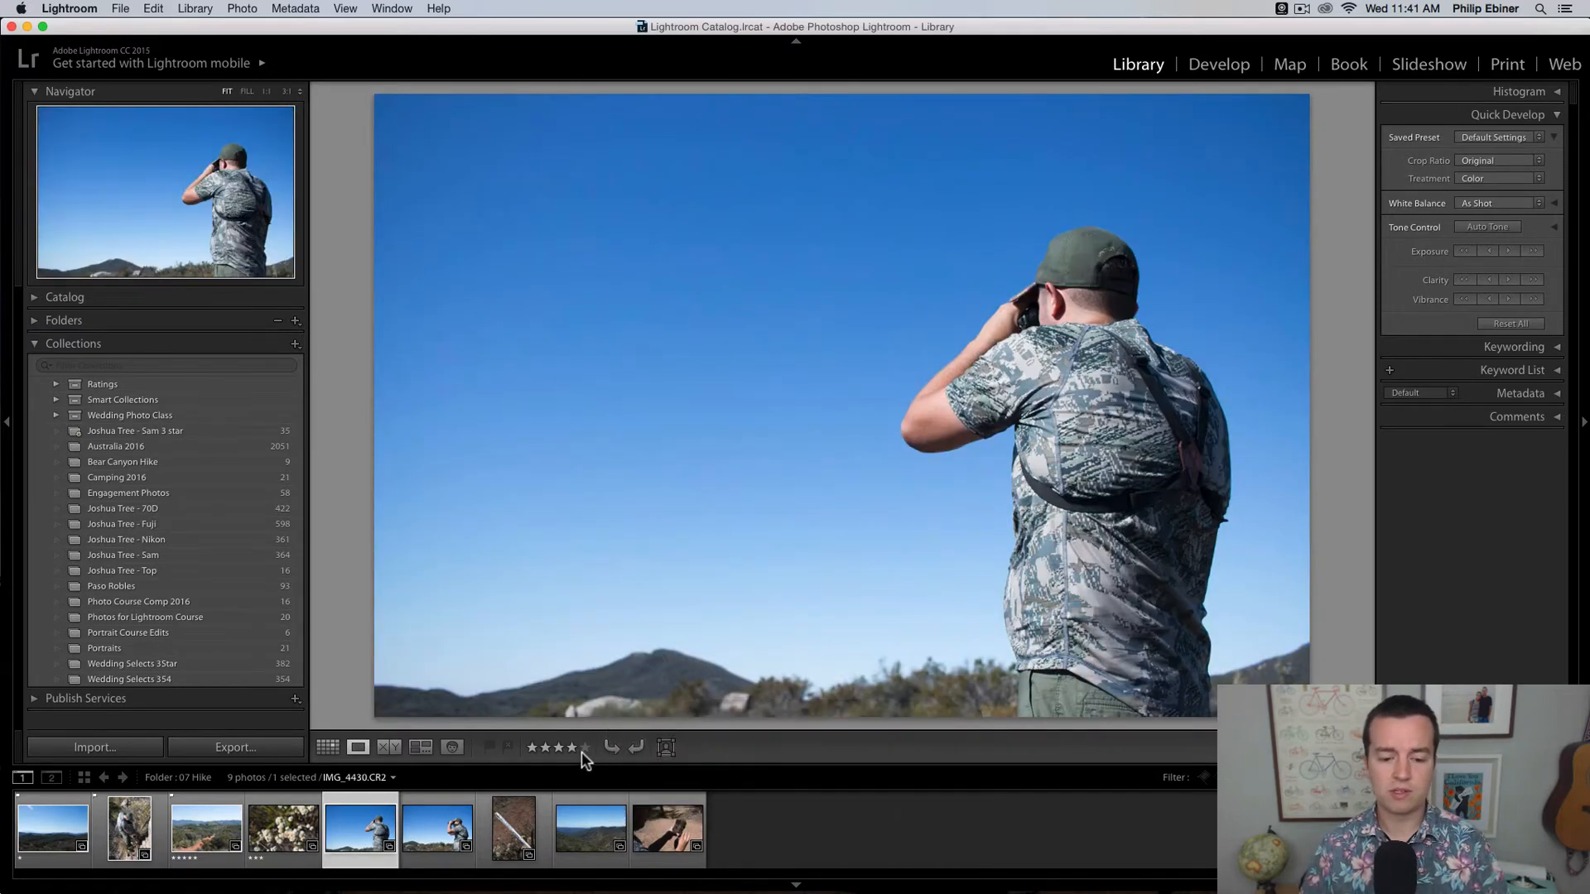
{"action": "key", "text": "Right"}
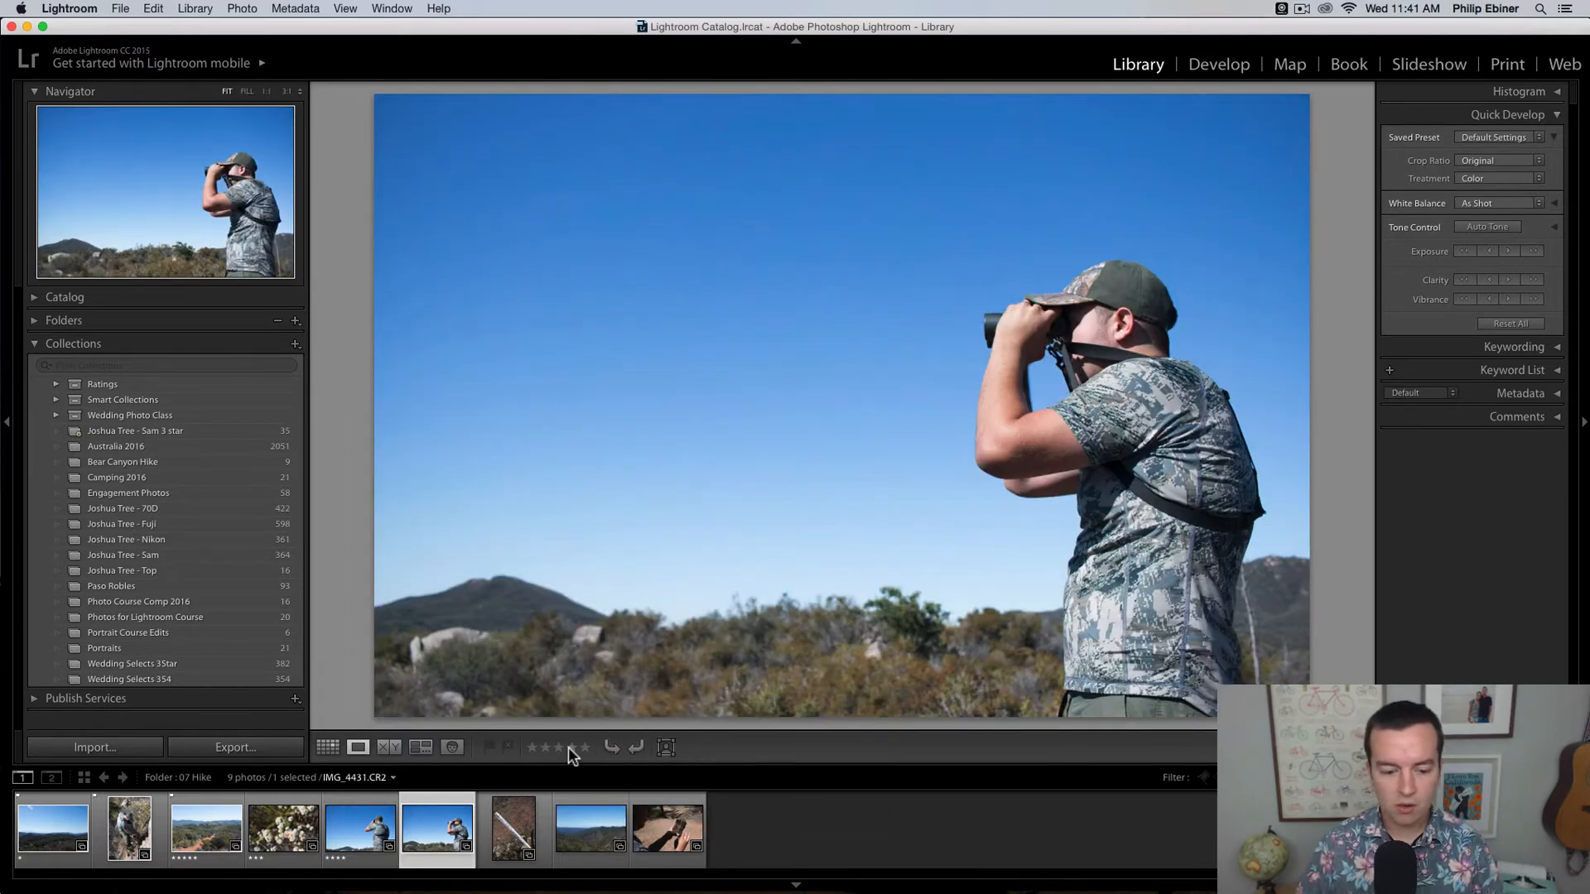
{"action": "left_click", "coordinate": [570, 747]}
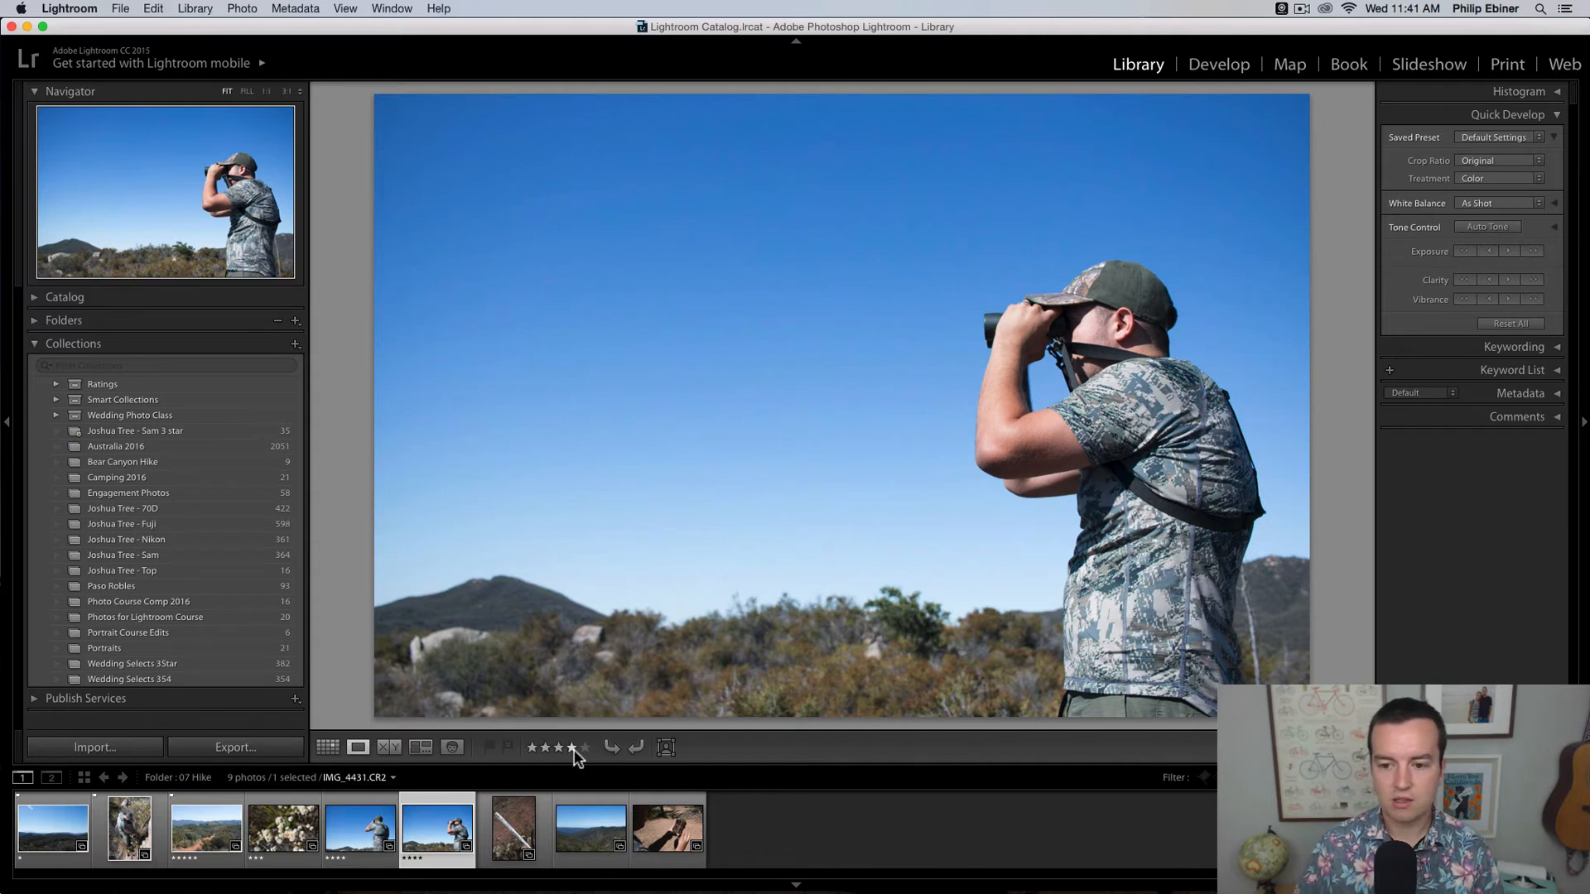
{"action": "key", "text": "Left"}
{"action": "left_click", "coordinate": [533, 747]}
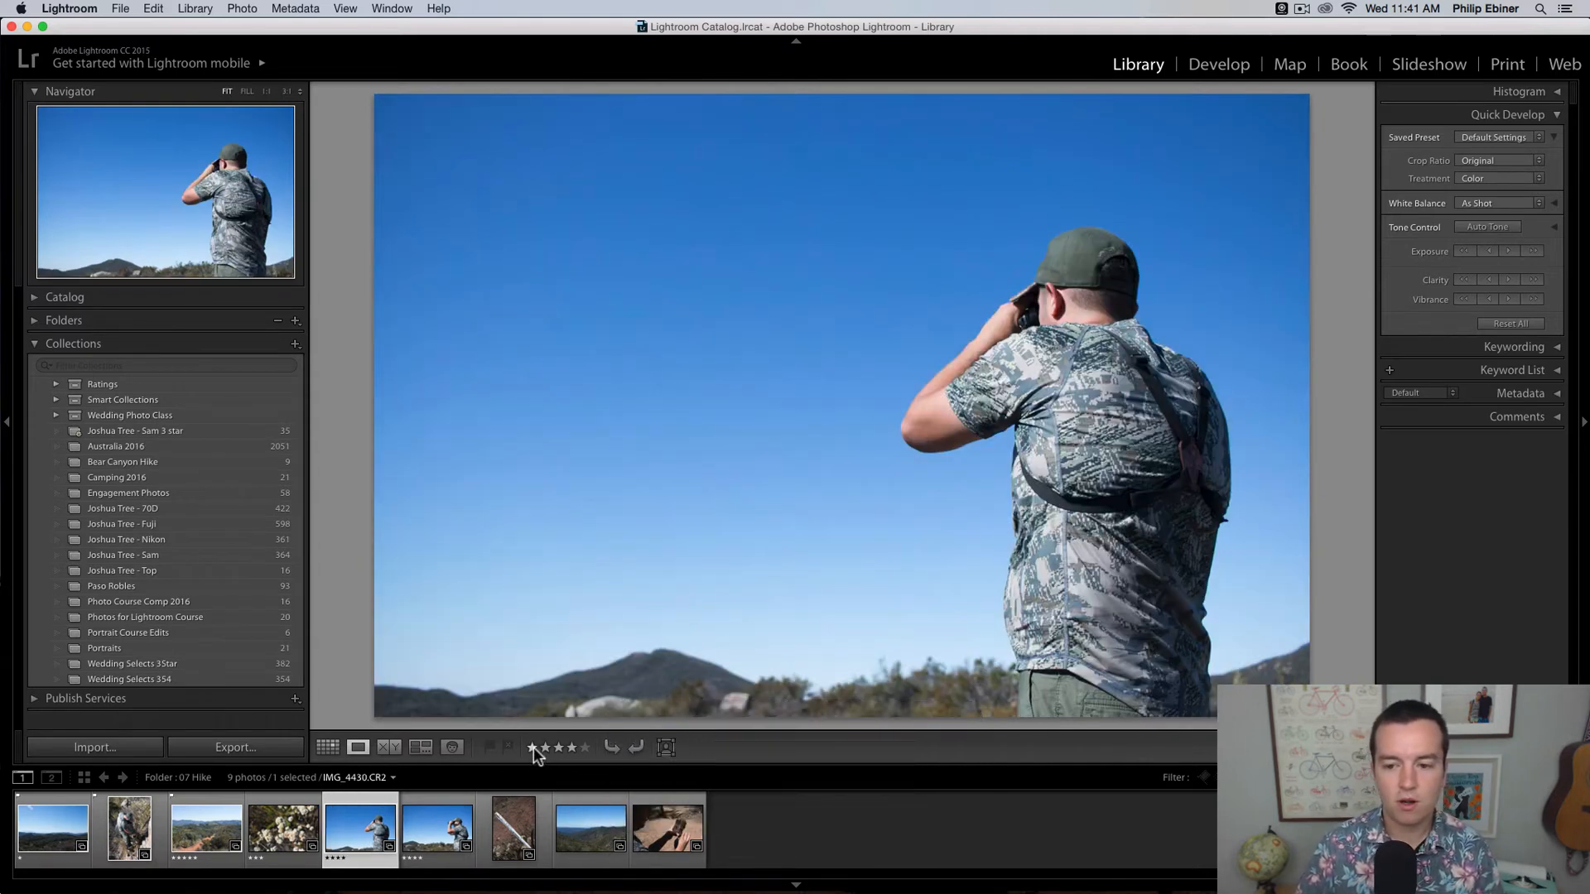
{"action": "key", "text": "Right"}
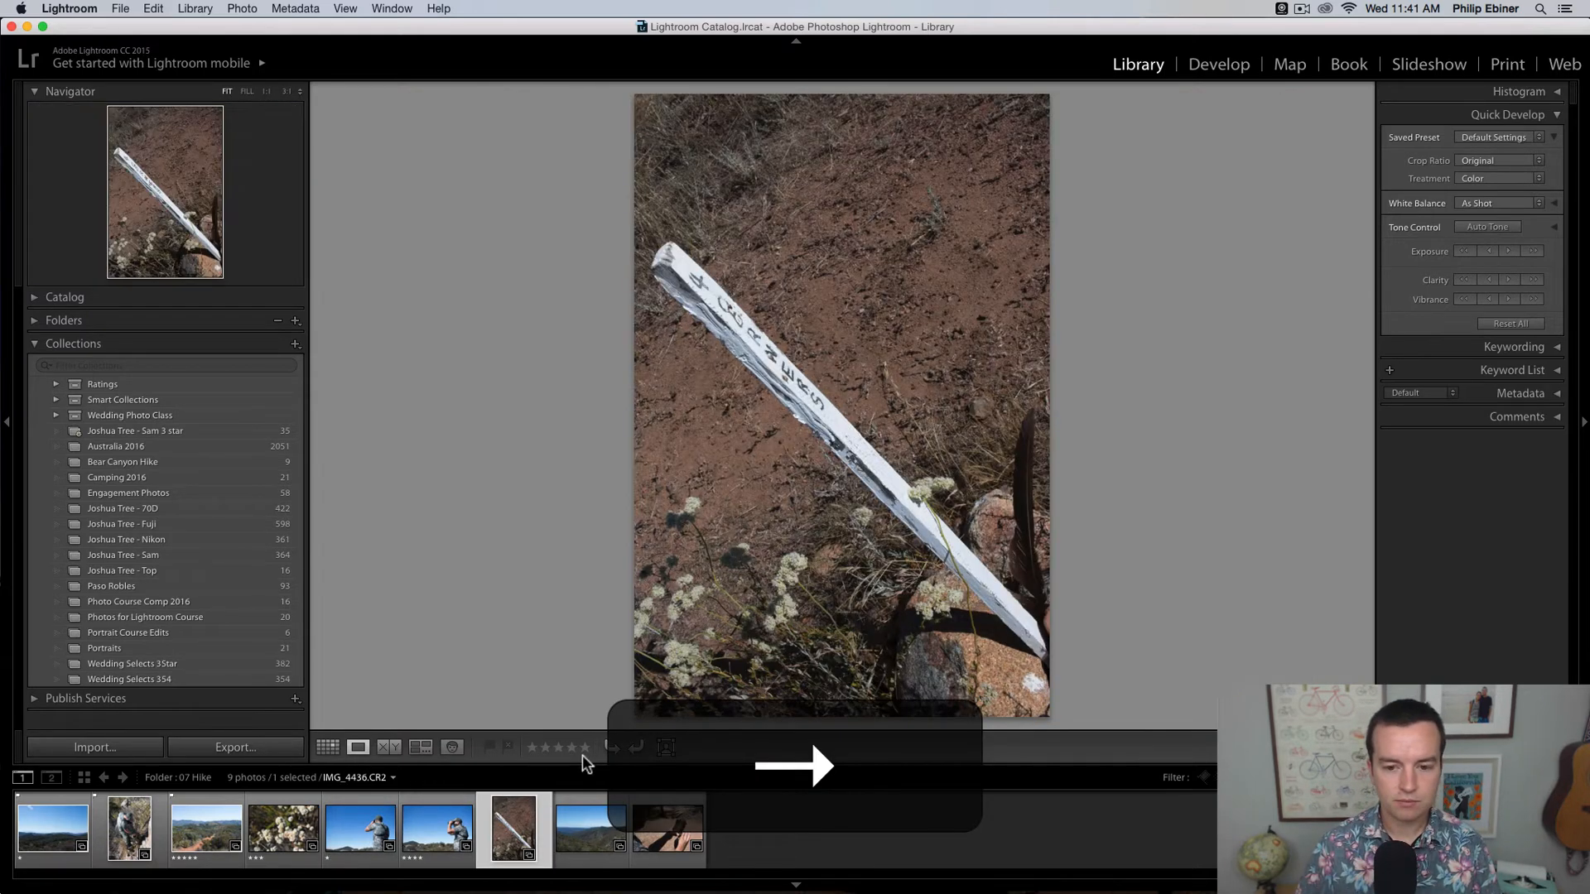
{"action": "left_click", "coordinate": [534, 747]}
{"action": "key", "text": "Right"}
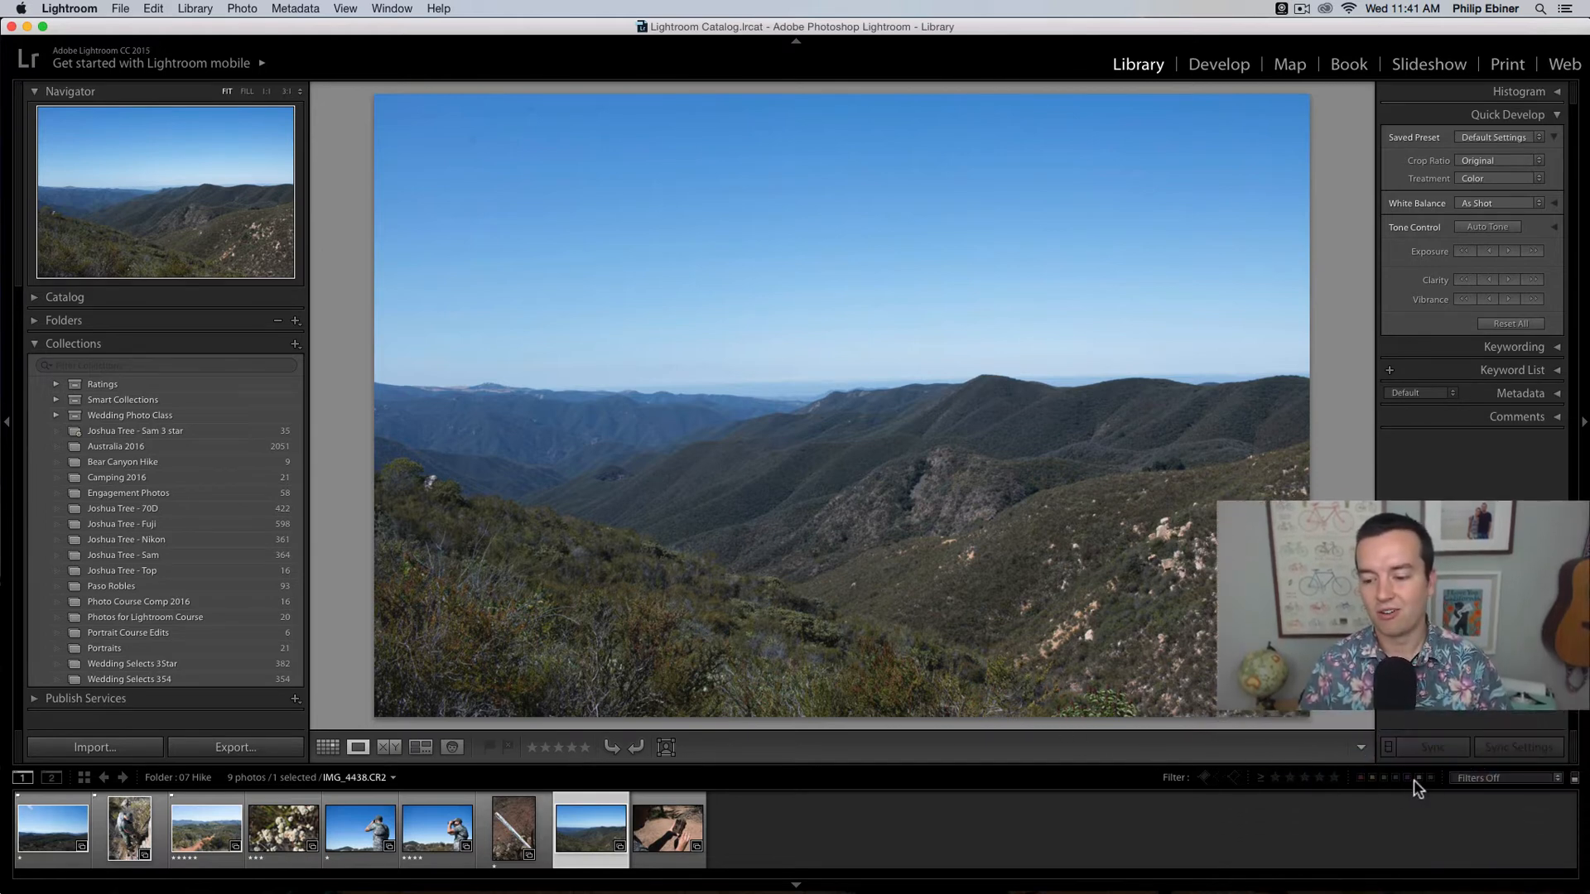
Step: Filter the filmstrip to rated photos, and restrict the filter to photos with three or more stars
{"action": "left_click", "coordinate": [1500, 783]}
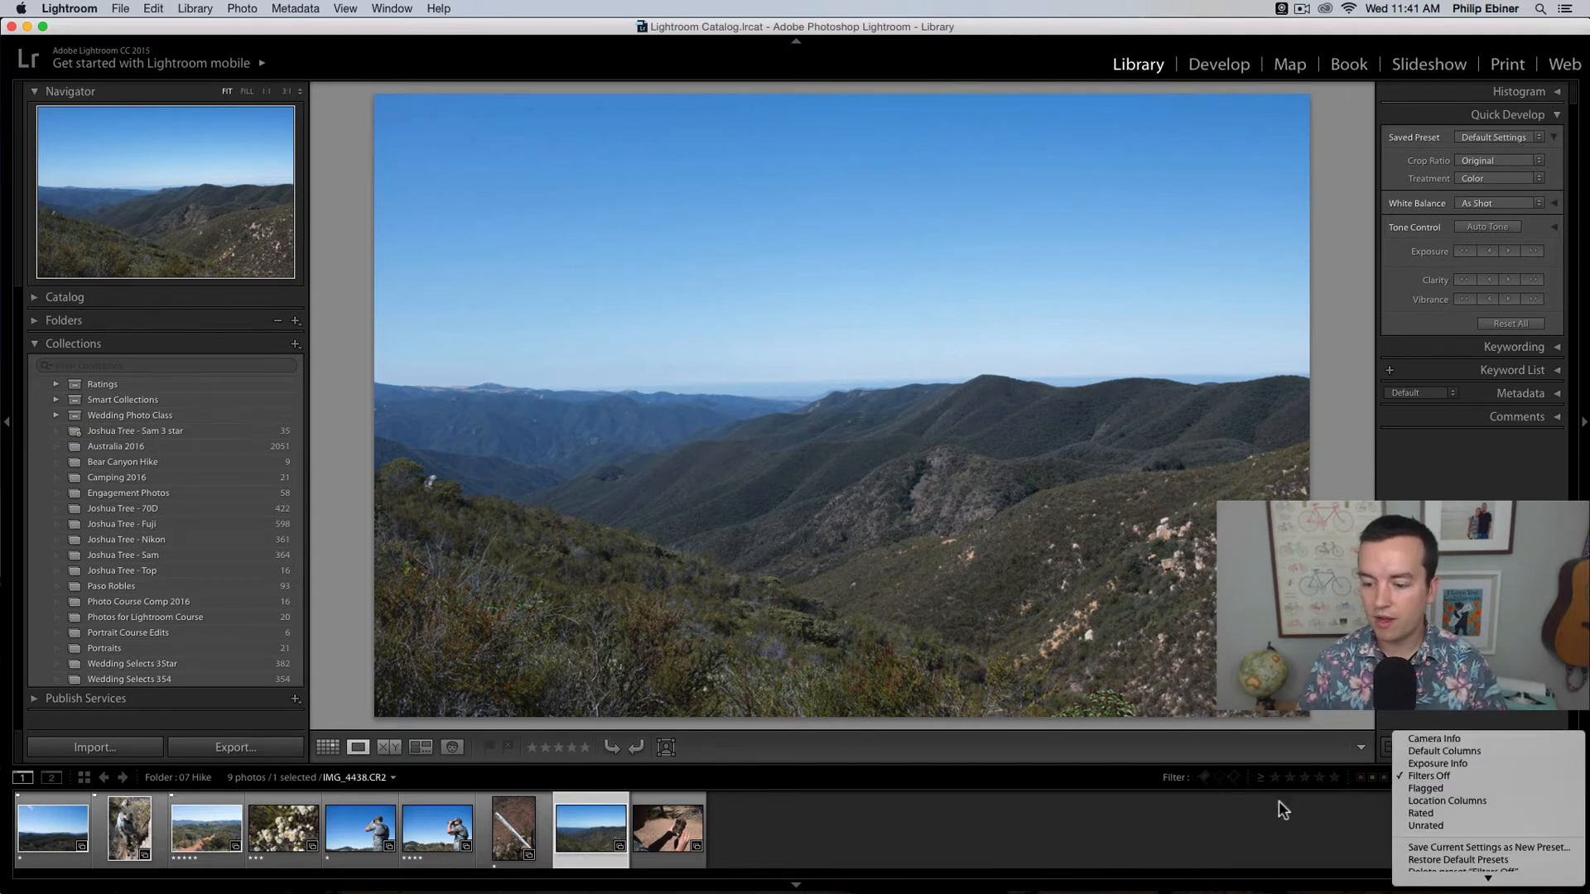
{"action": "left_click", "coordinate": [1532, 774]}
{"action": "left_click", "coordinate": [1529, 776]}
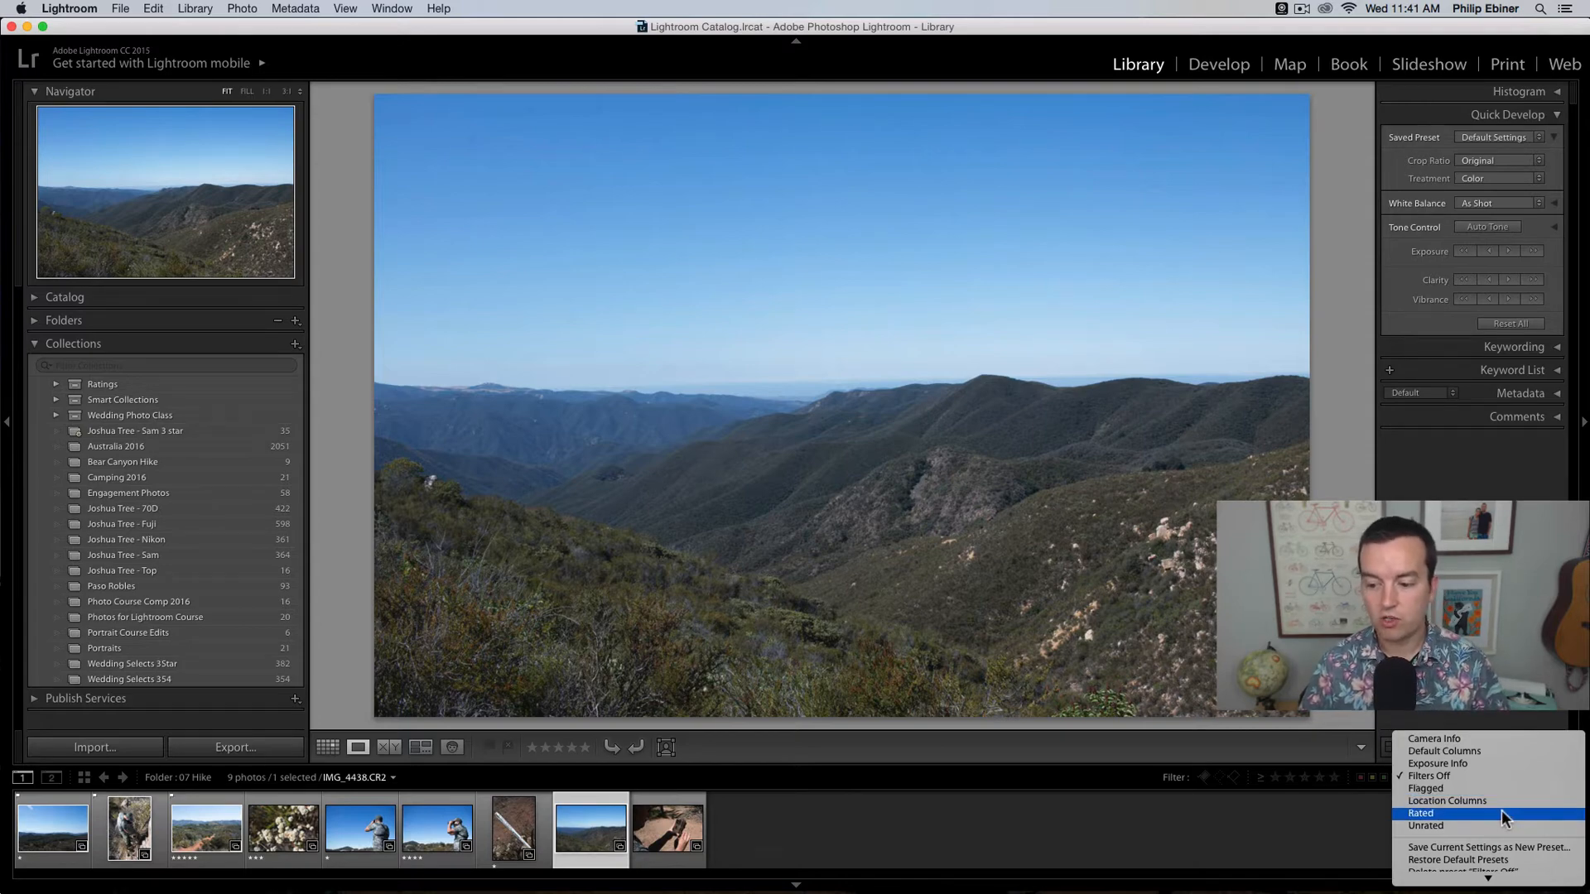
{"action": "left_click", "coordinate": [1512, 811]}
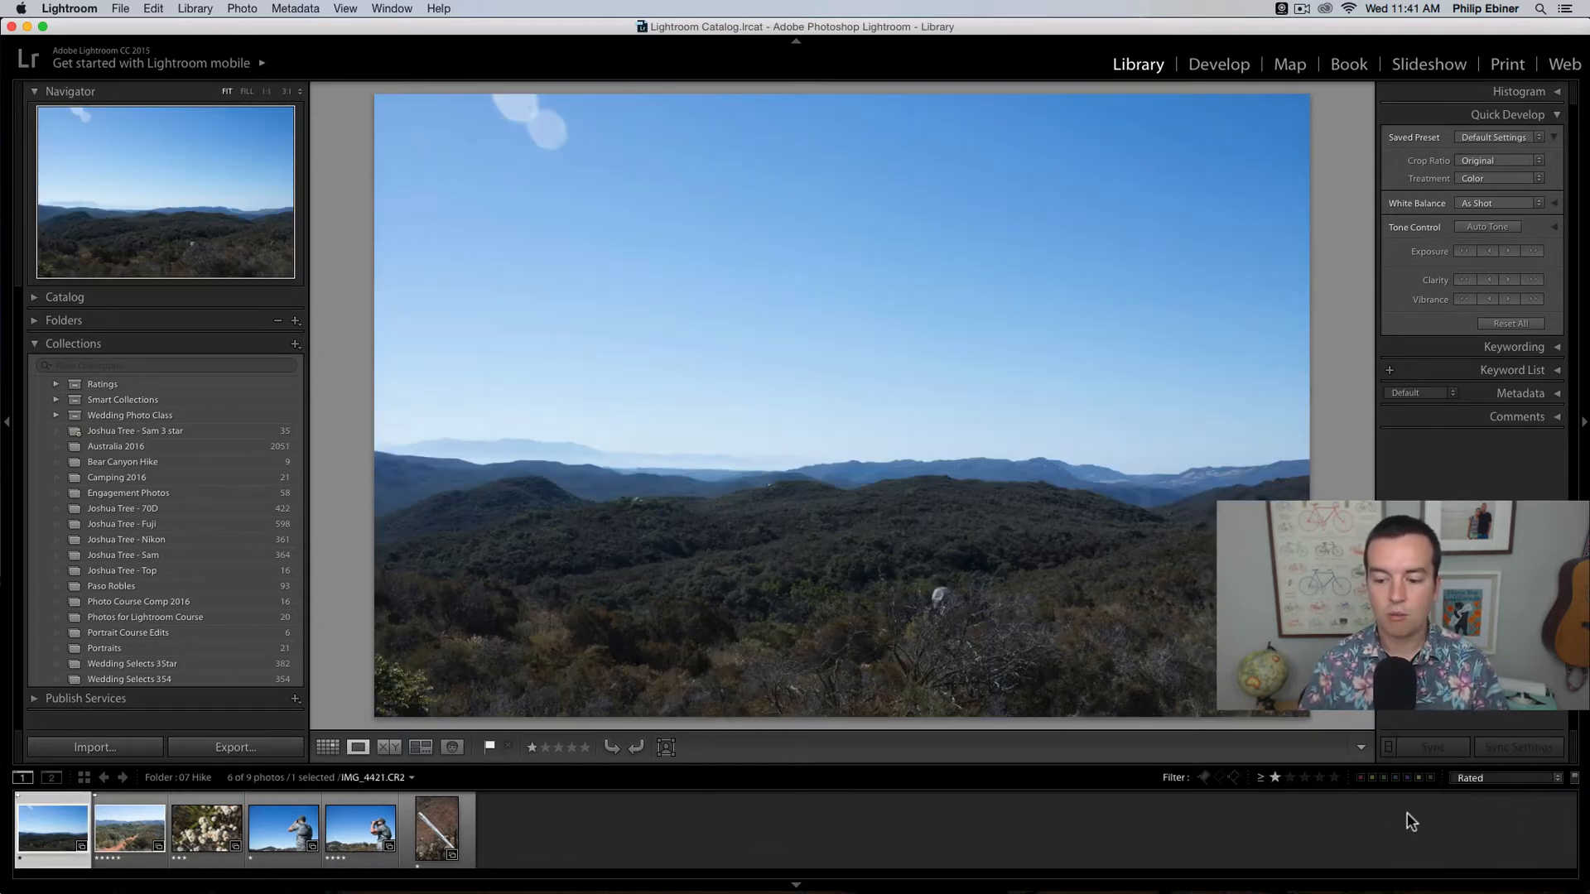
{"action": "left_click", "coordinate": [1303, 779]}
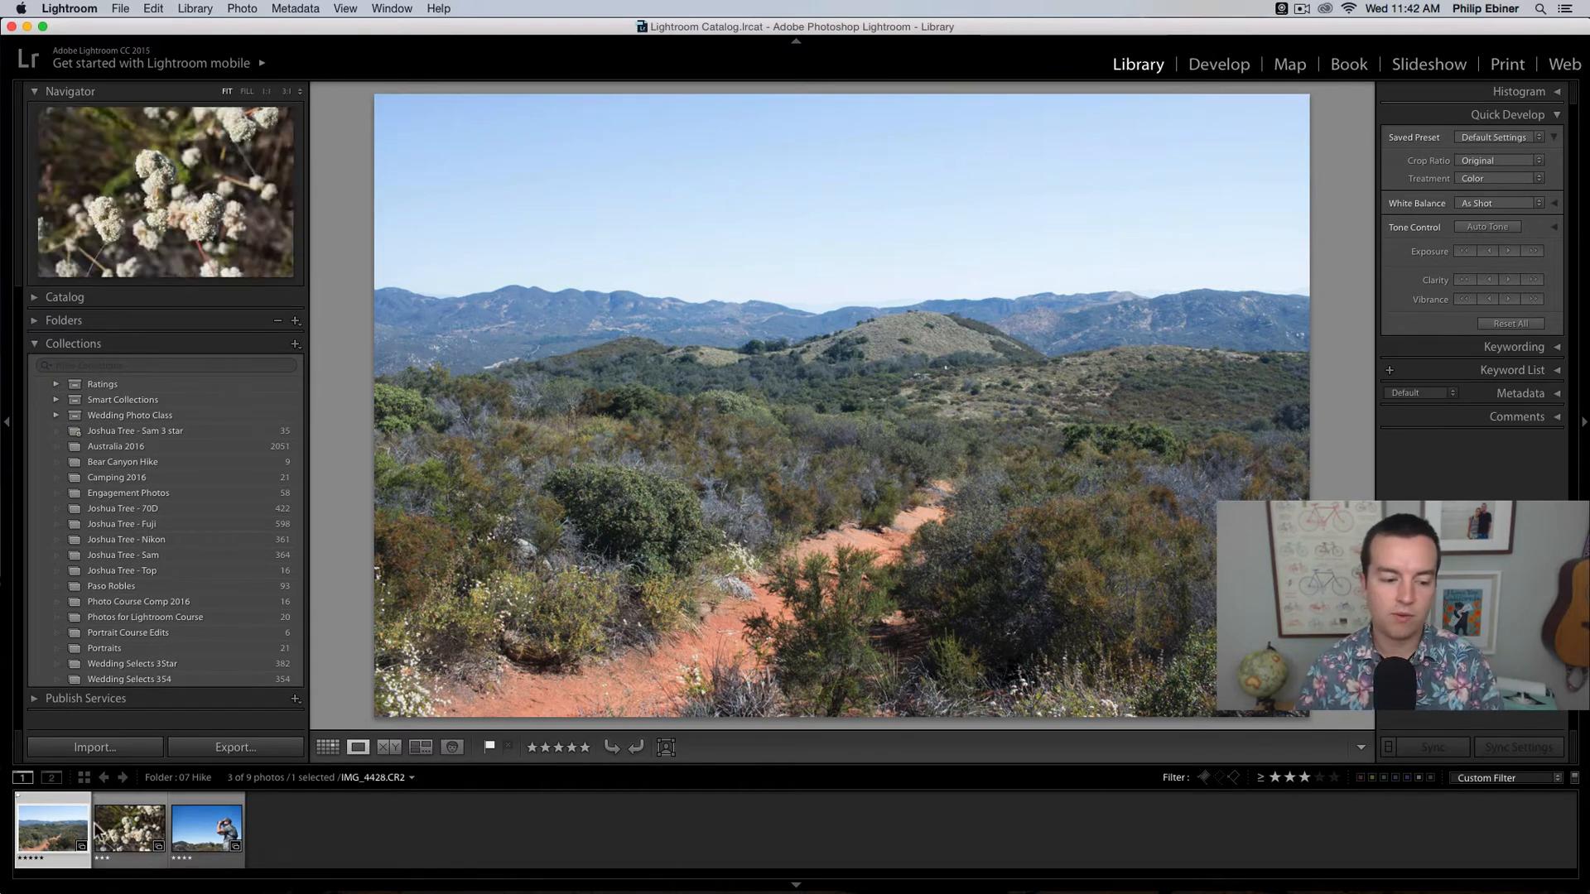
Step: View the color label choices for the trail photo without assigning one, and return to Grid view
{"action": "right_click", "coordinate": [44, 818]}
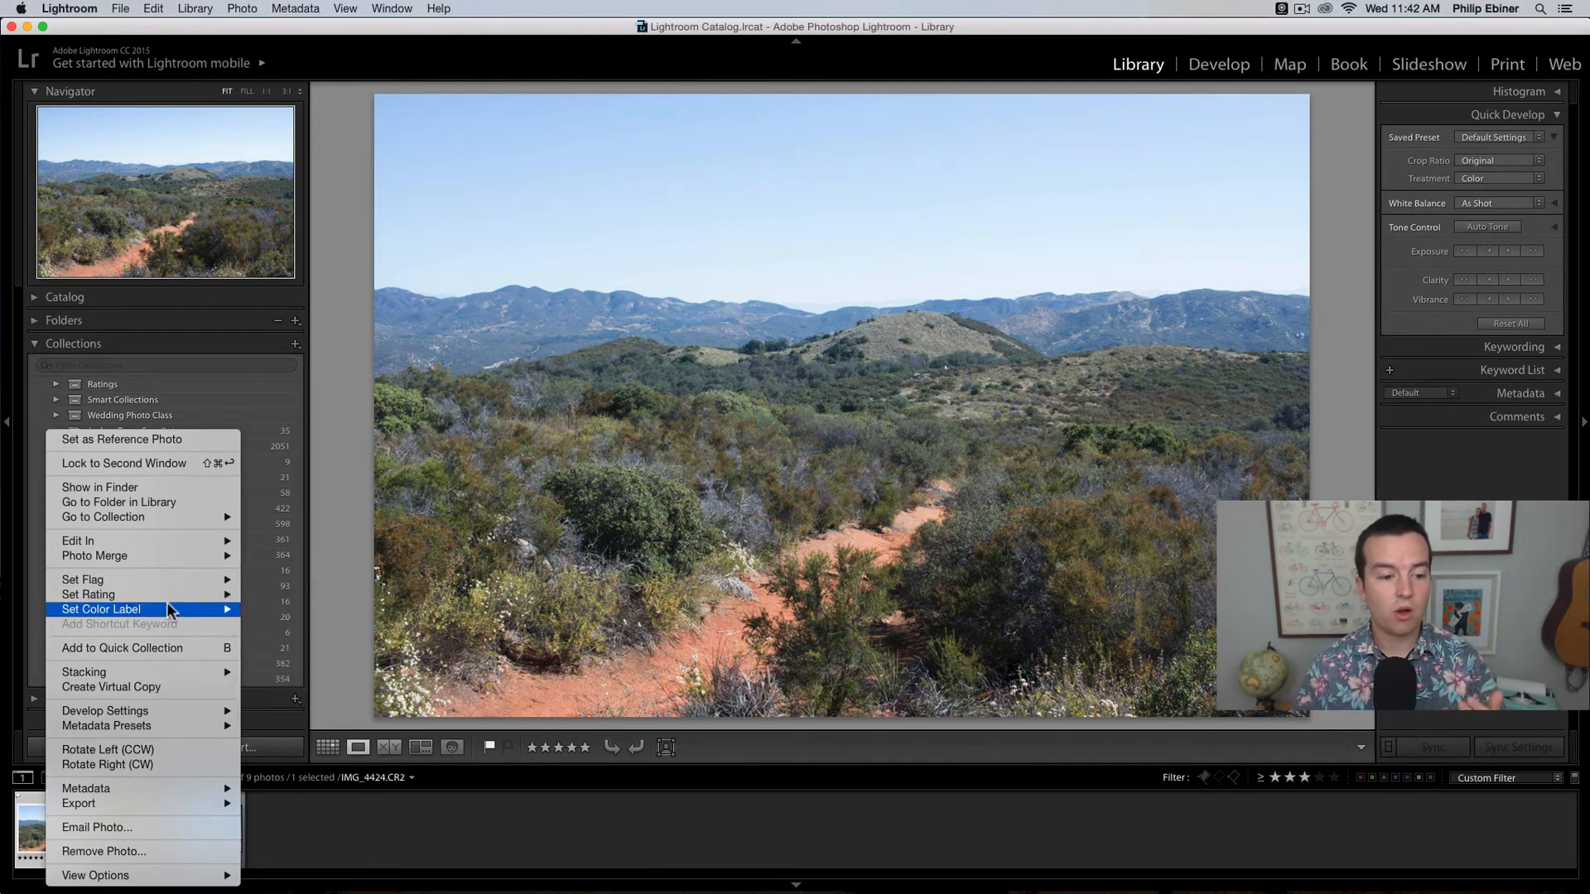
{"action": "mouse_move", "coordinate": [91, 588]}
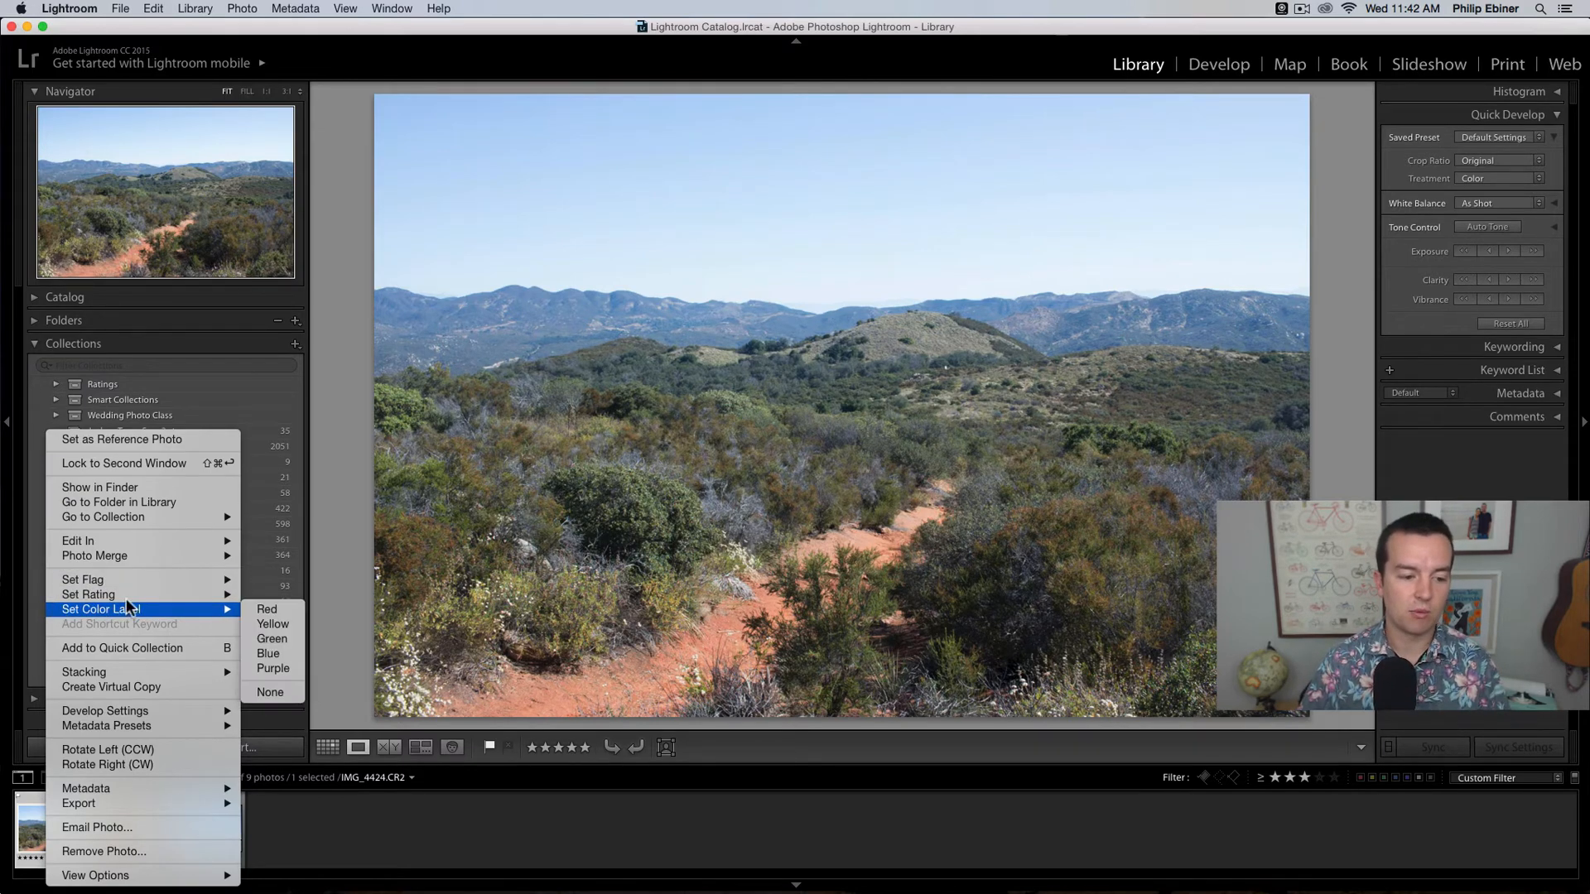
{"action": "left_click", "coordinate": [328, 747]}
{"action": "left_click", "coordinate": [326, 747]}
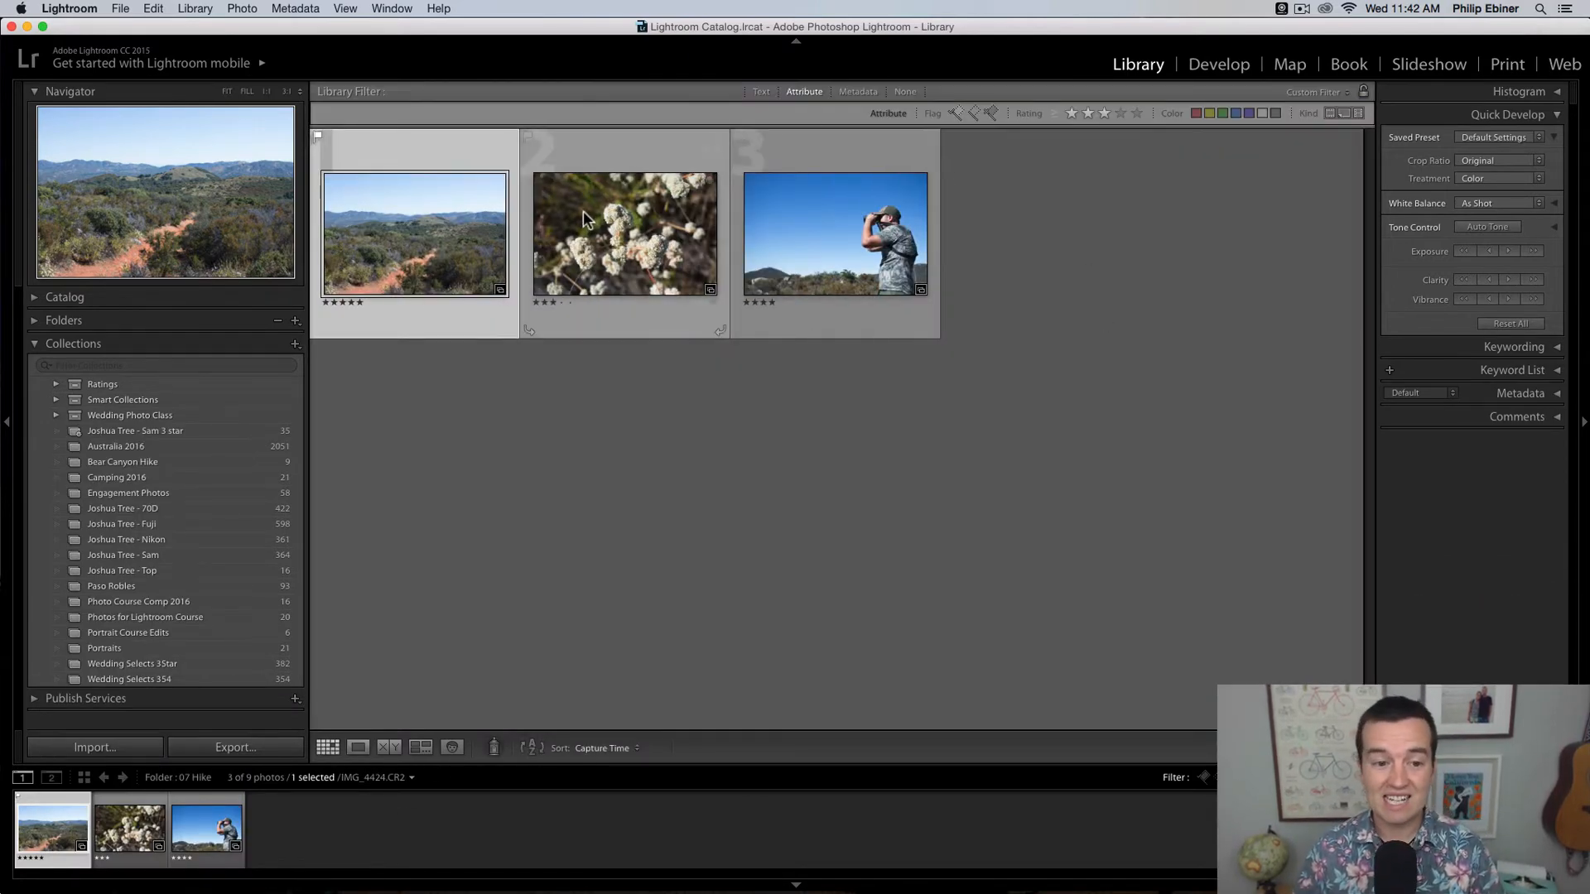
Step: Select the flower photo in the grid, try larger and smaller thumbnail sizes, and open the photo in Loupe view
{"action": "key", "text": "Right"}
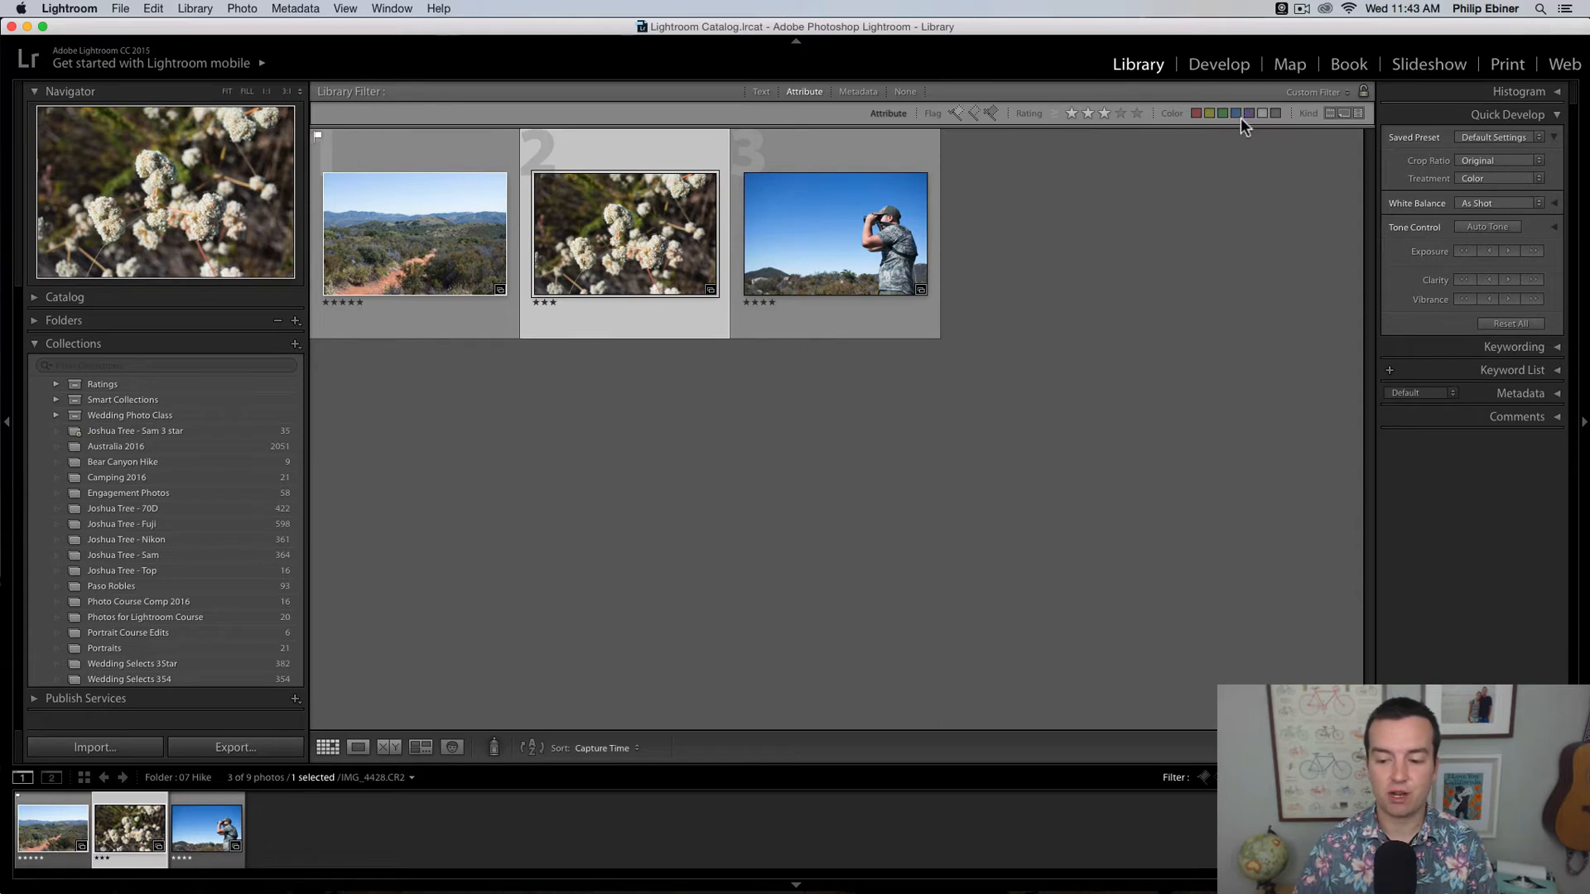
{"action": "key", "text": "equal"}
{"action": "key", "text": "equal"}
{"action": "key", "text": "equal"}
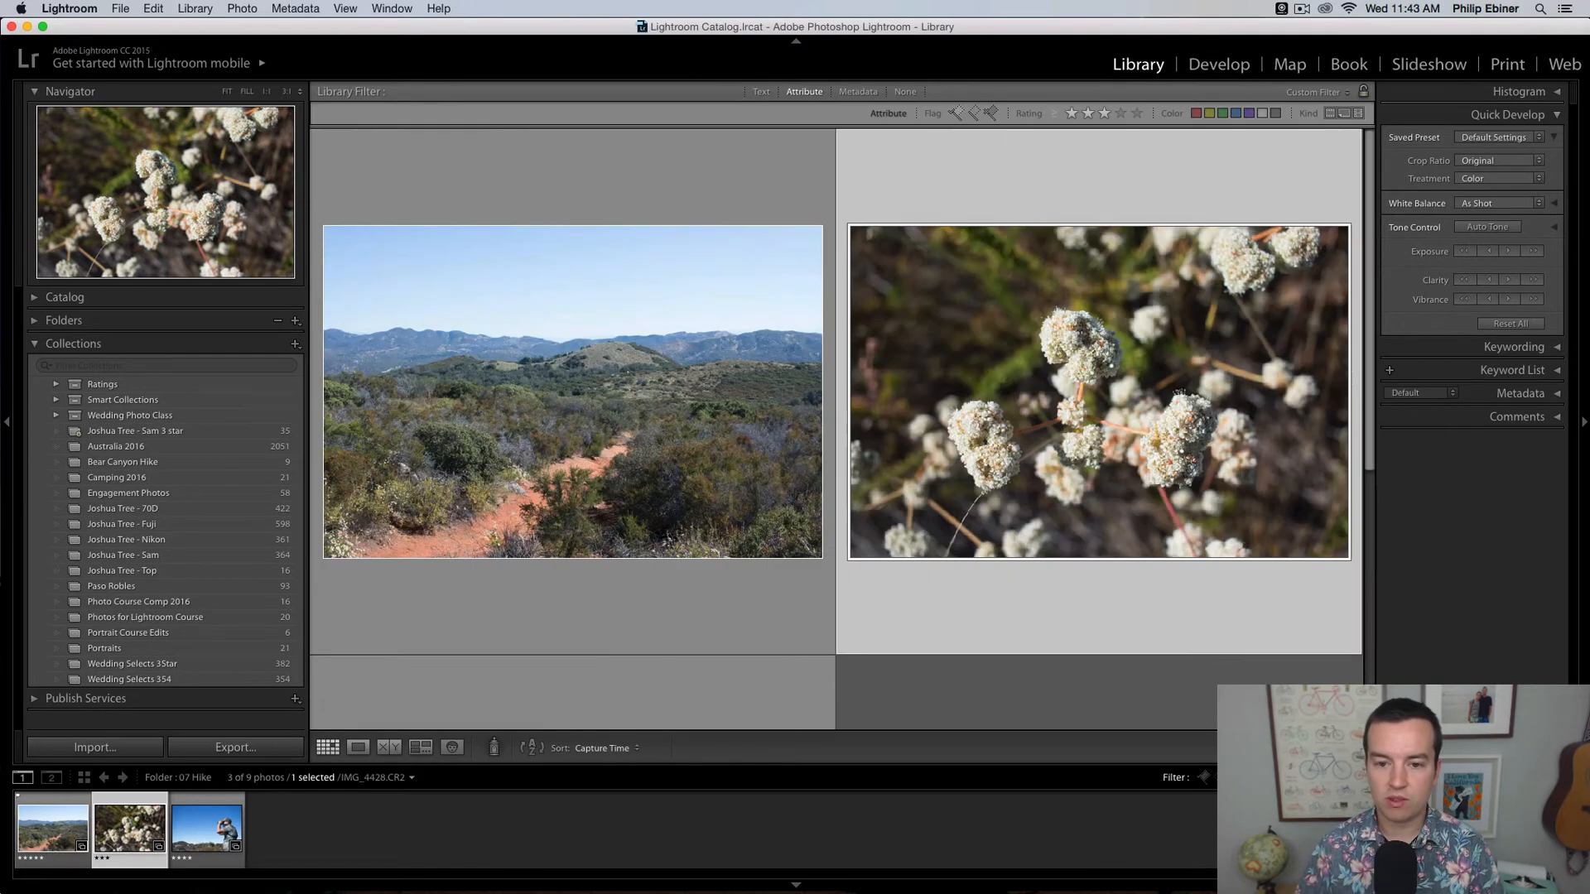
{"action": "key", "text": "minus"}
{"action": "key", "text": "minus"}
{"action": "key", "text": "minus"}
{"action": "key", "text": "minus"}
{"action": "key", "text": "minus"}
{"action": "key", "text": "minus"}
{"action": "key", "text": "equal"}
{"action": "key", "text": "equal"}
{"action": "key", "text": "equal"}
{"action": "key", "text": "equal"}
{"action": "key", "text": "equal"}
{"action": "key", "text": "equal"}
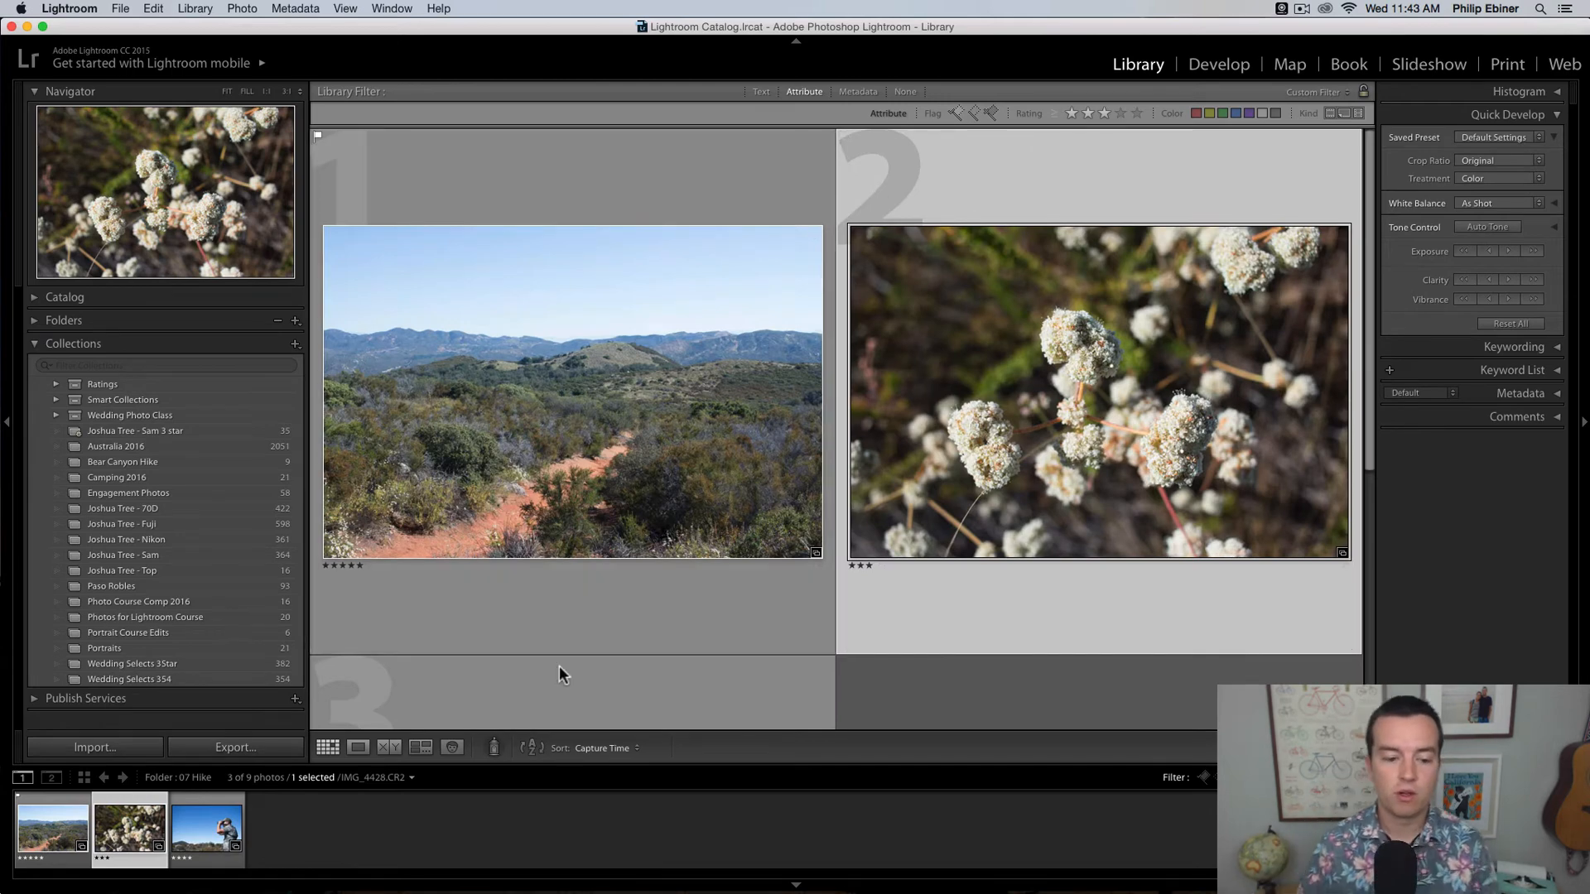
{"action": "left_click", "coordinate": [361, 743]}
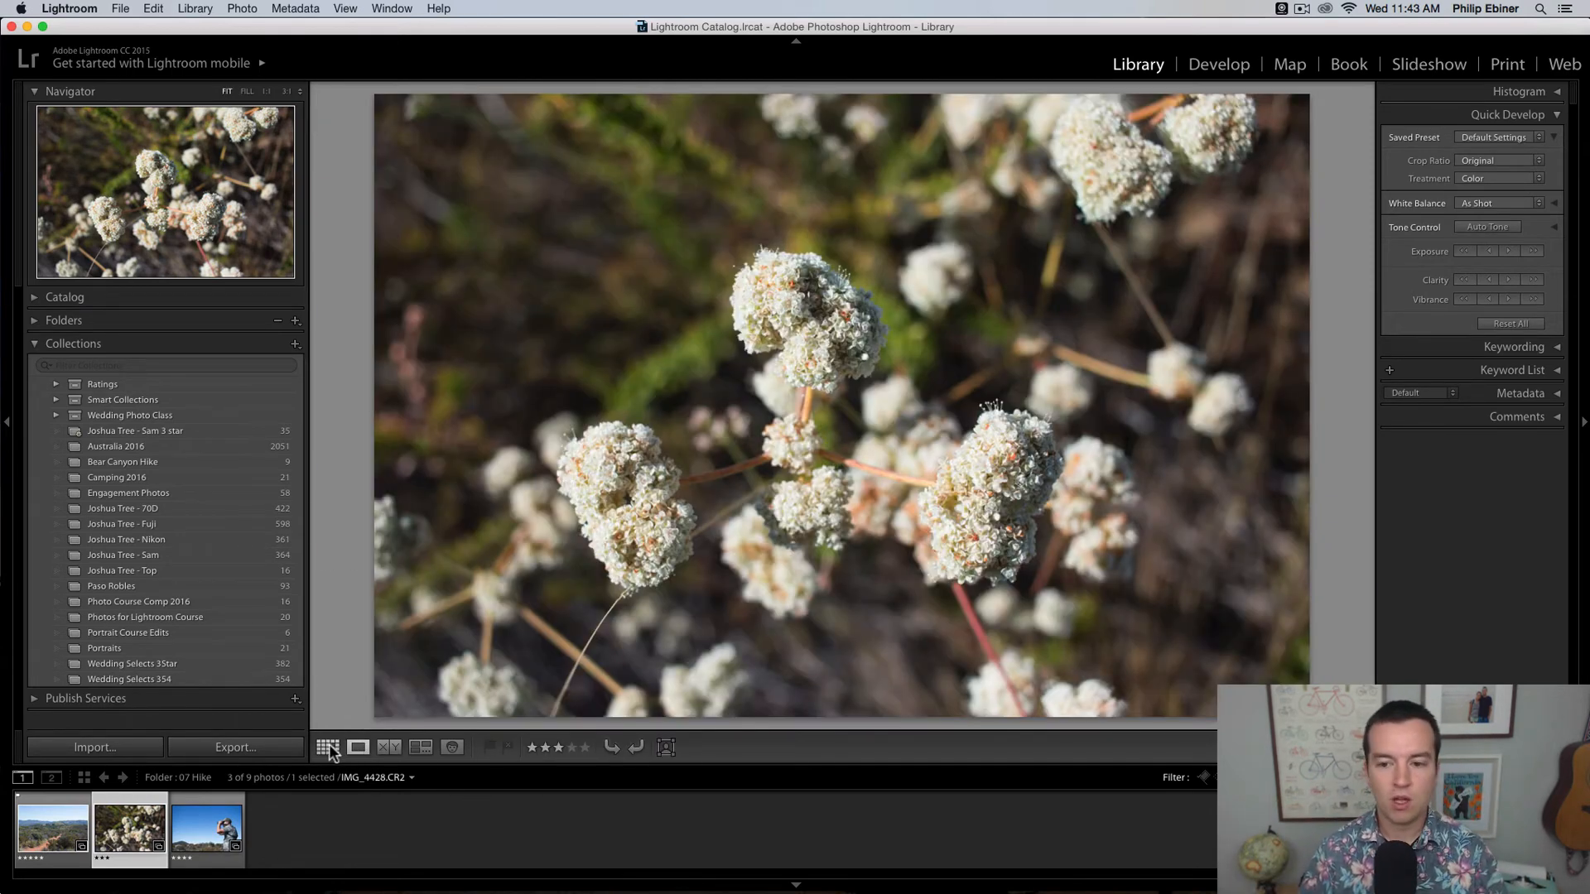
Step: Return to Grid view and shrink the thumbnails so that all three filtered photos fit in one row
{"action": "left_click", "coordinate": [330, 744]}
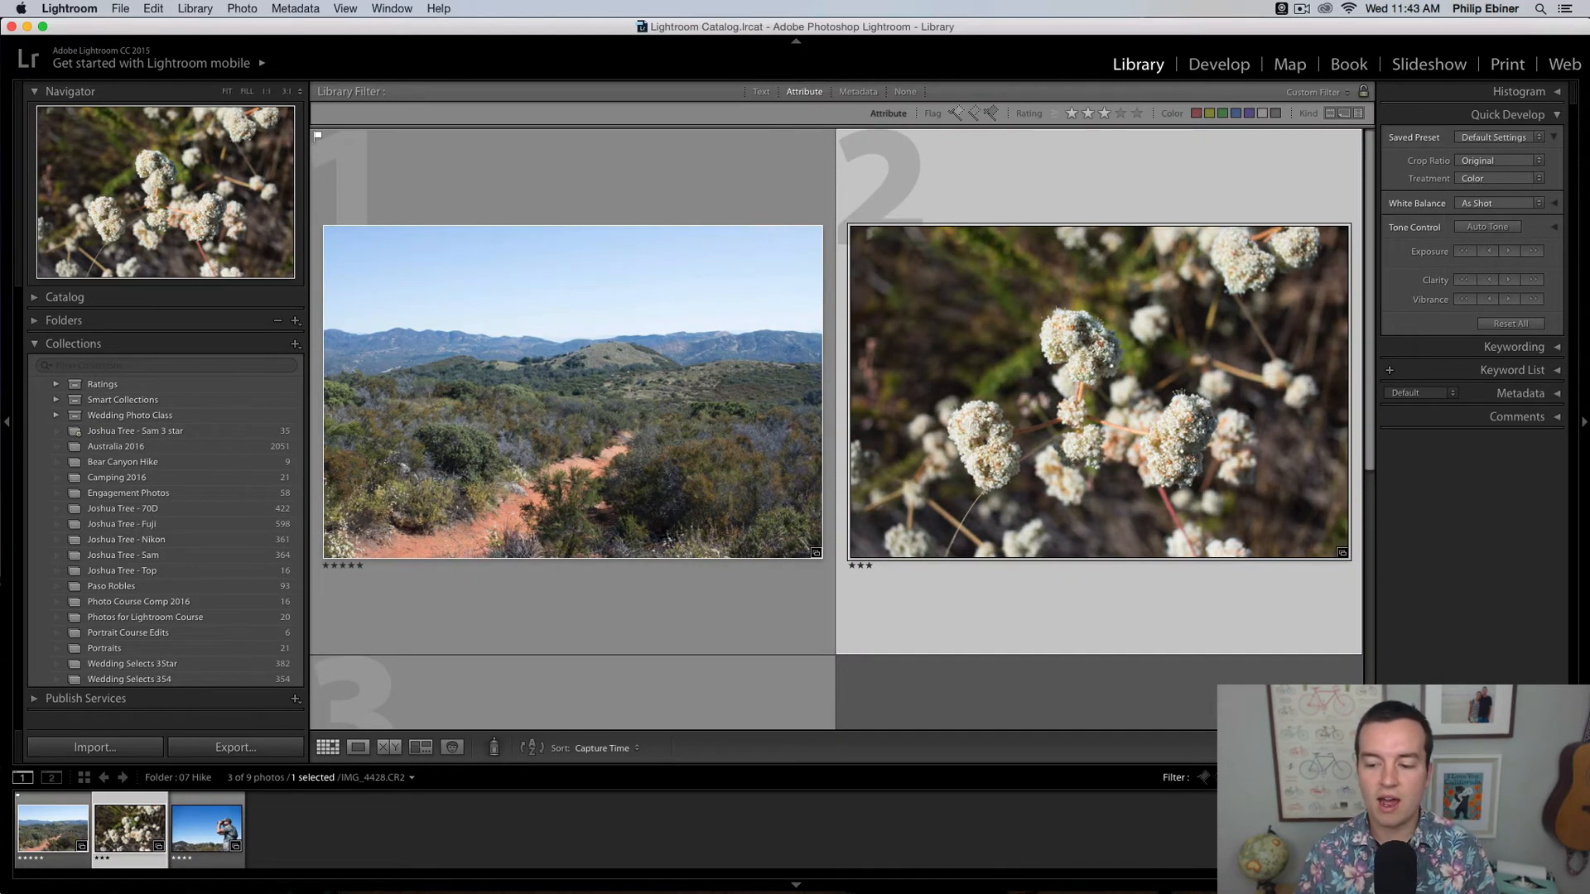
{"action": "key", "text": "minus"}
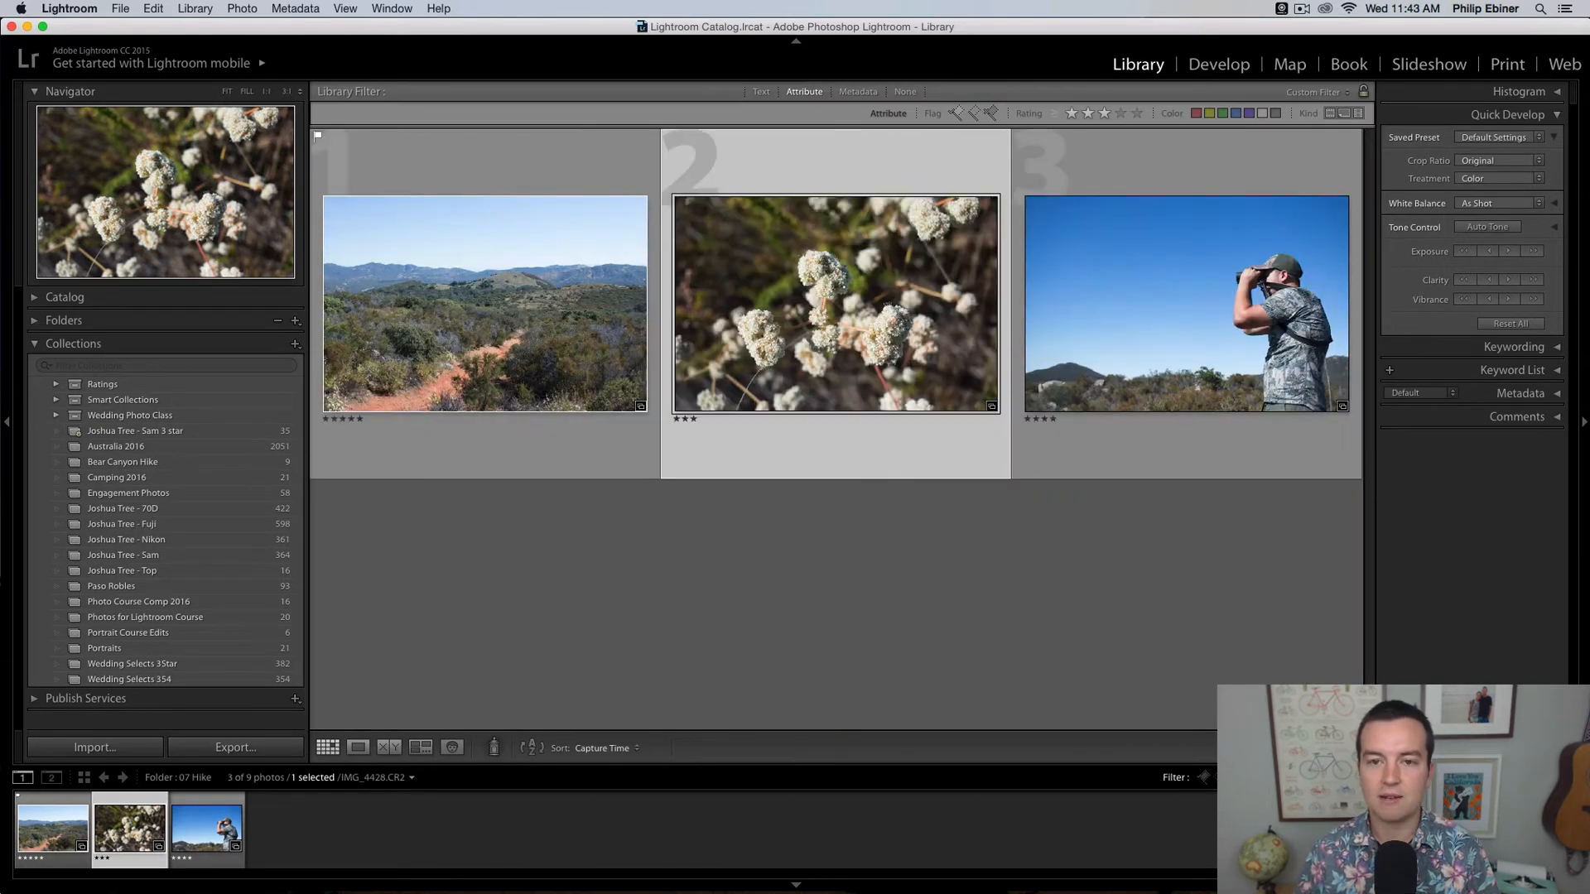
Step: Open the flower photo in the Develop module, and hide the left panels, the module picker and the filmstrip
{"action": "left_click", "coordinate": [1219, 65]}
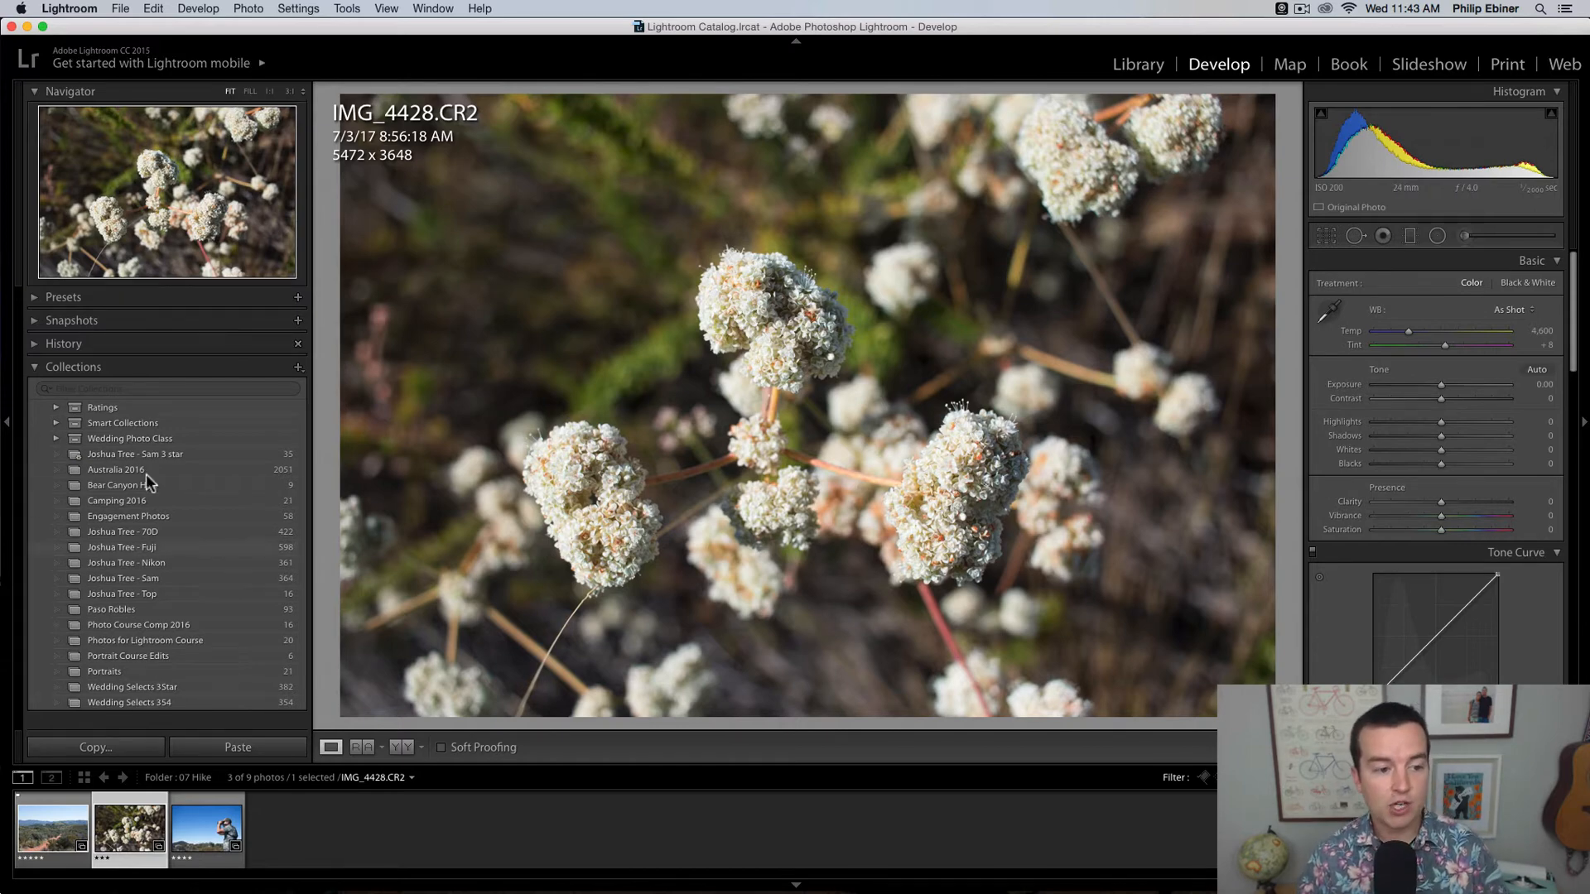
{"action": "left_click", "coordinate": [8, 427]}
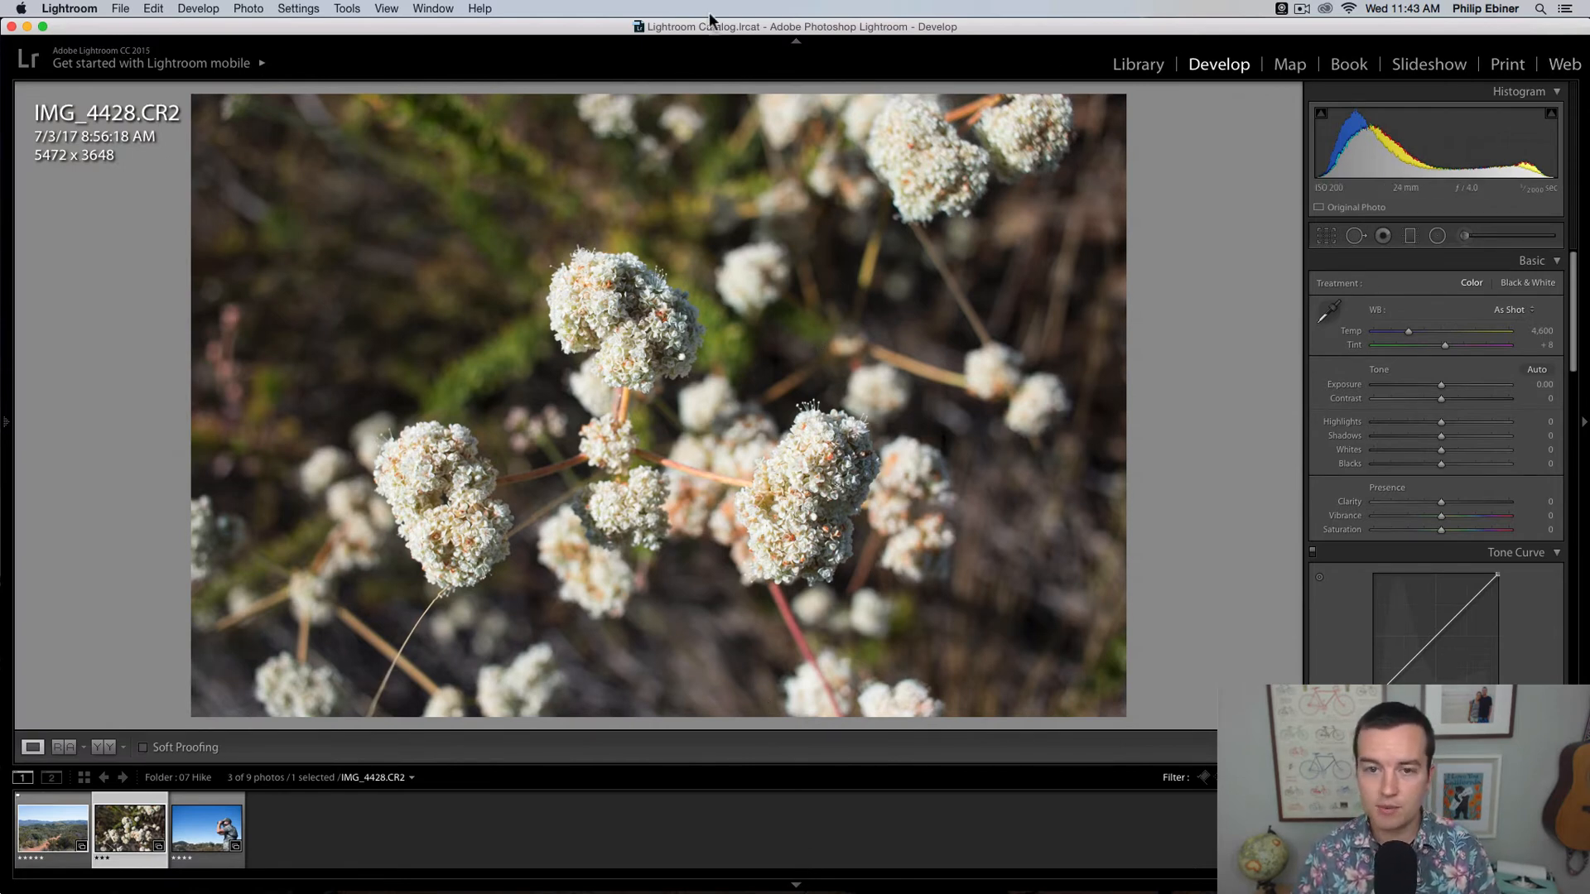
{"action": "left_click", "coordinate": [793, 38]}
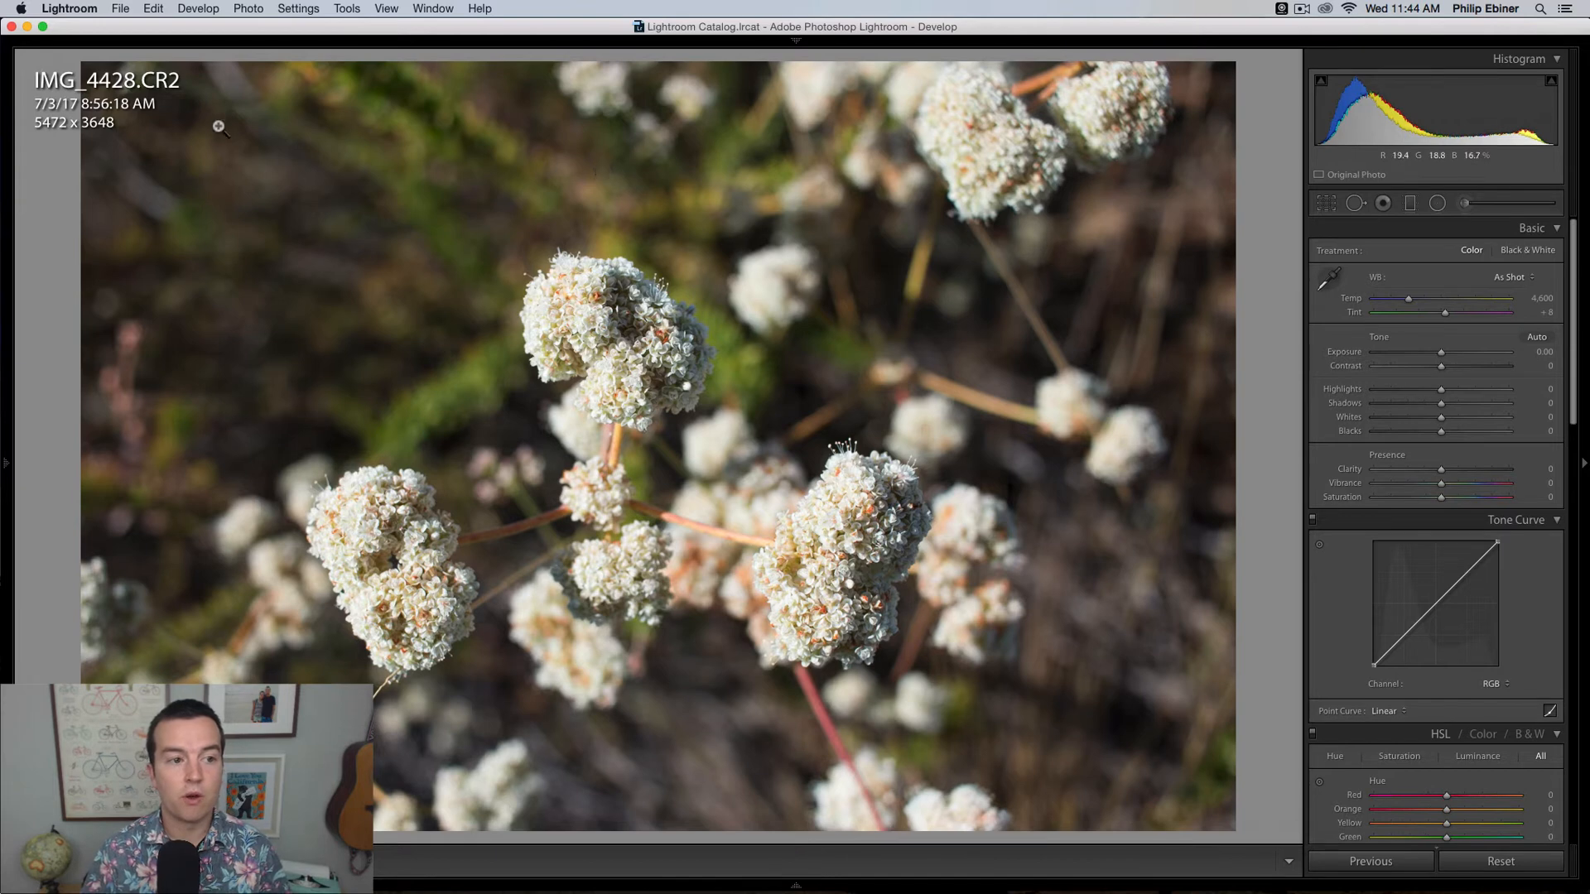
Step: Examine the Develop View Options for the photo's info overlay, and close them without changing anything
{"action": "left_click", "coordinate": [394, 10]}
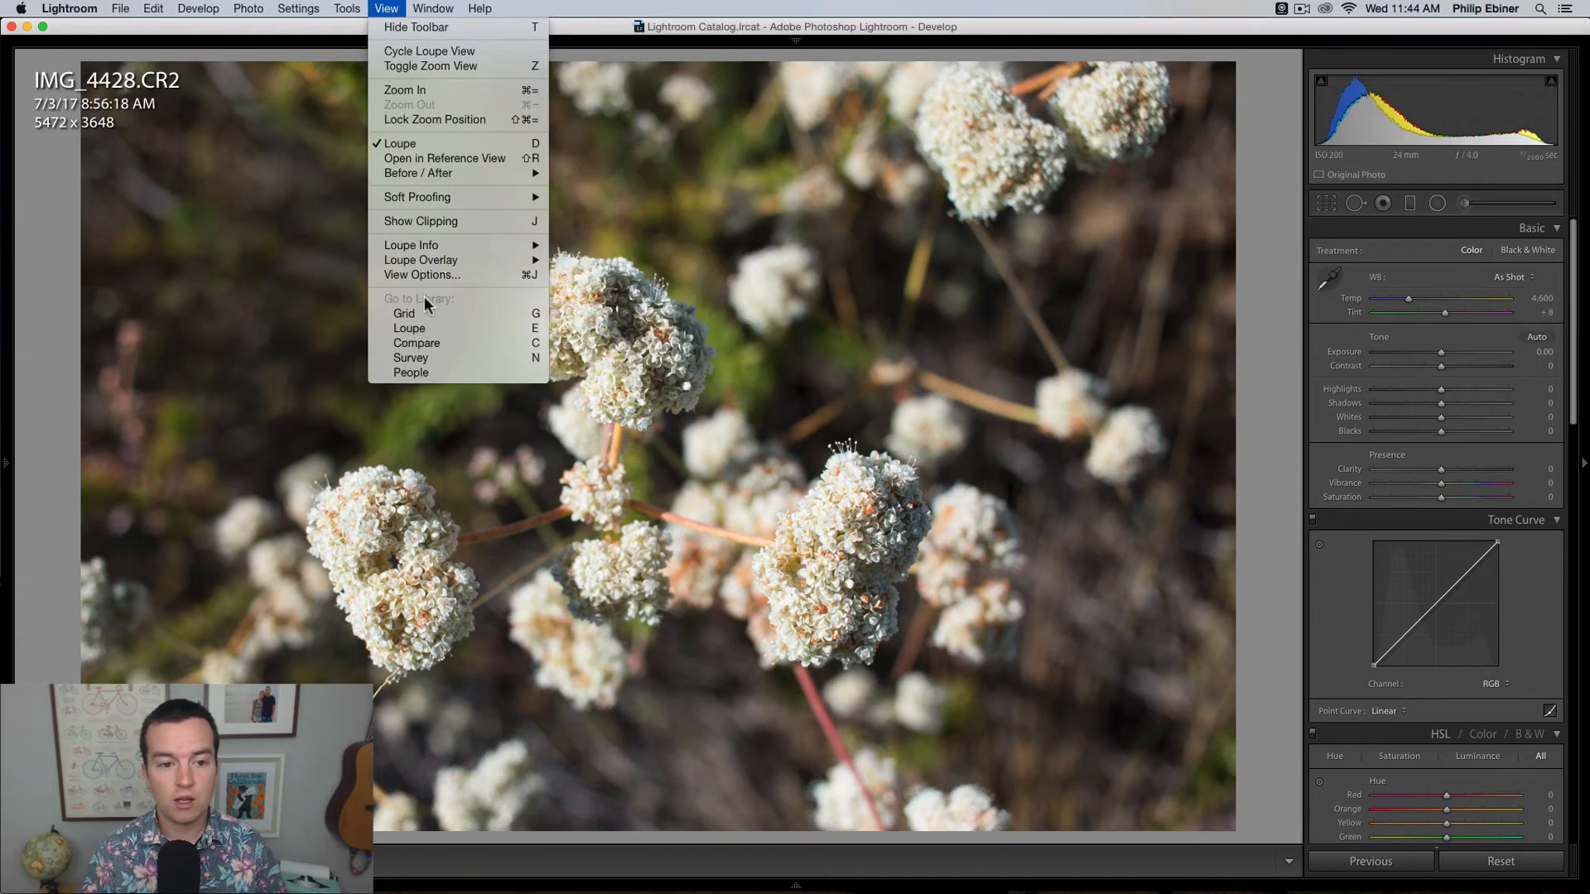
{"action": "mouse_move", "coordinate": [444, 245]}
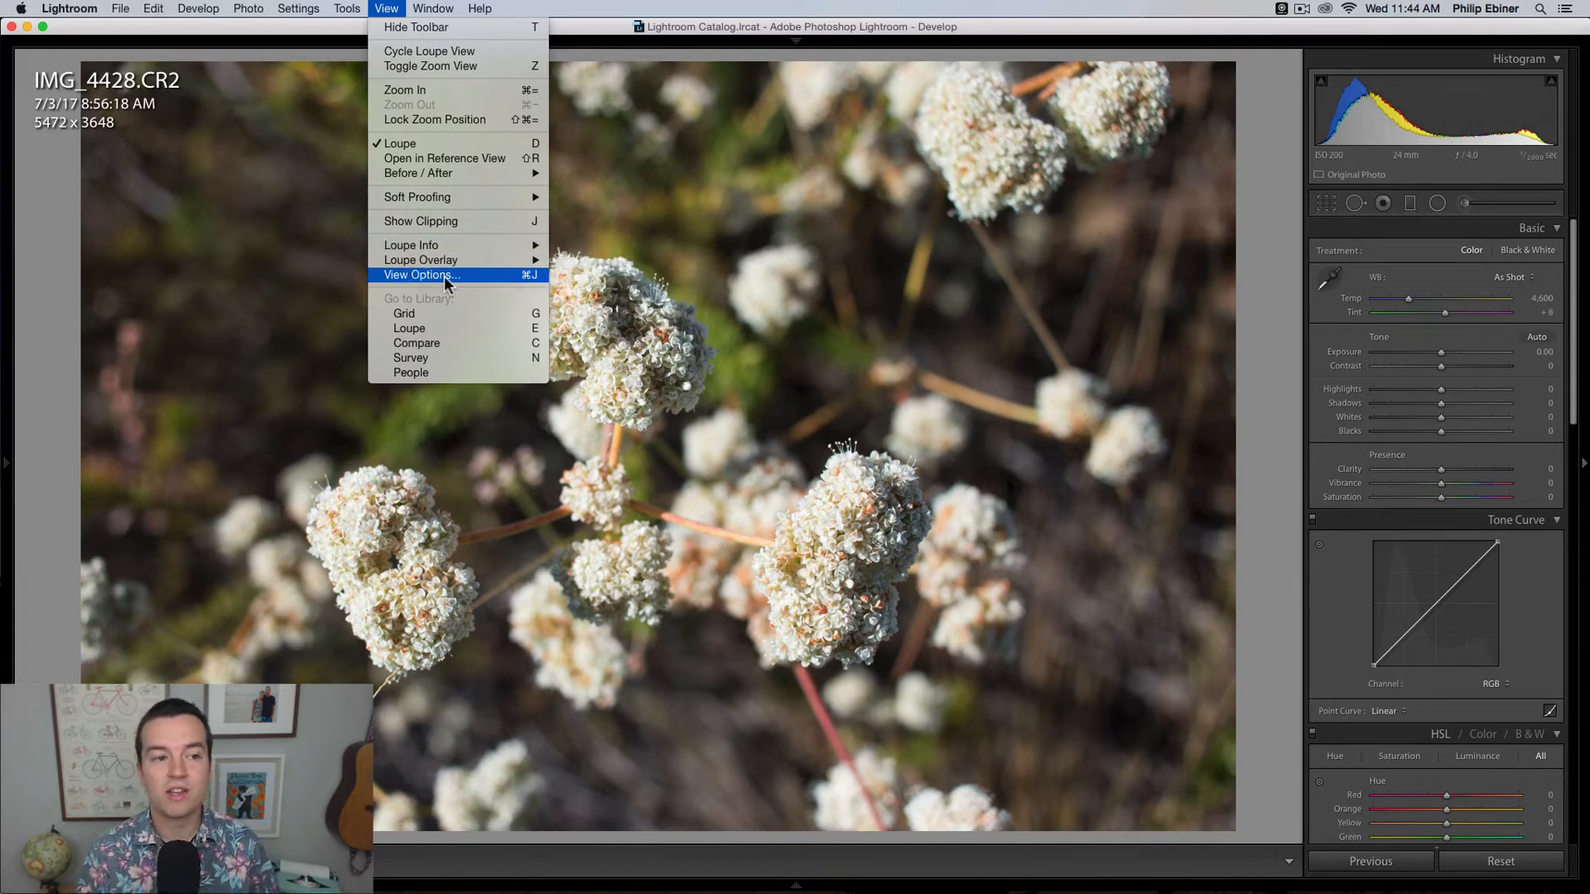
{"action": "left_click", "coordinate": [400, 273]}
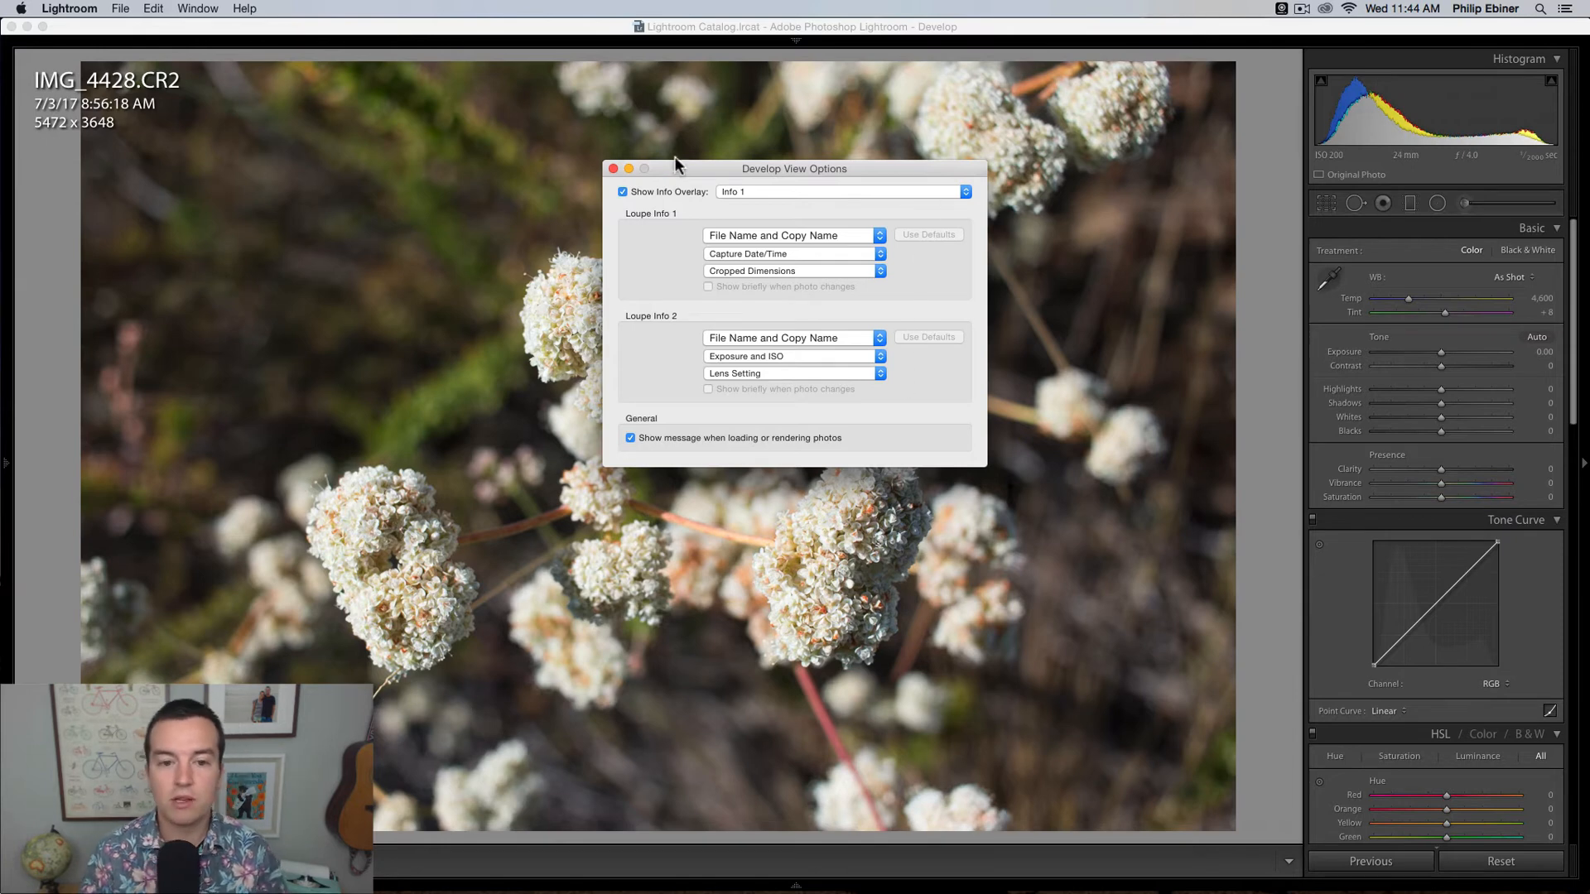
{"action": "left_click", "coordinate": [613, 169]}
Step: Cycle through the photo's info overlays and leave the one with file name, exposure, ISO and lens showing
{"action": "key", "text": "i"}
{"action": "key", "text": "i"}
{"action": "key", "text": "i"}
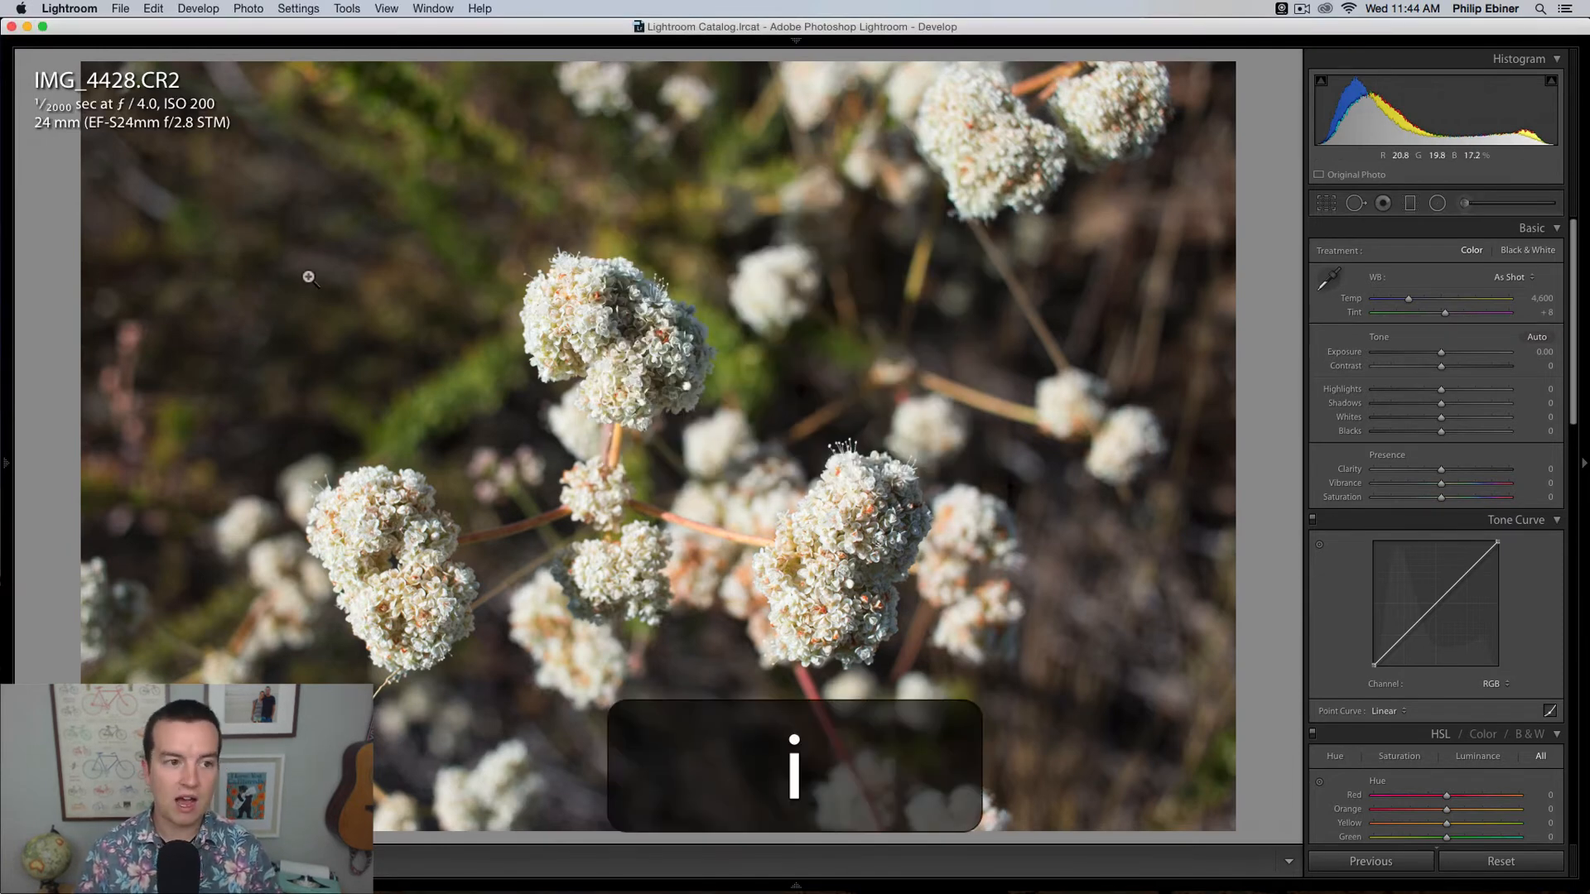
{"action": "key", "text": "i"}
{"action": "key", "text": "i"}
{"action": "key", "text": "i"}
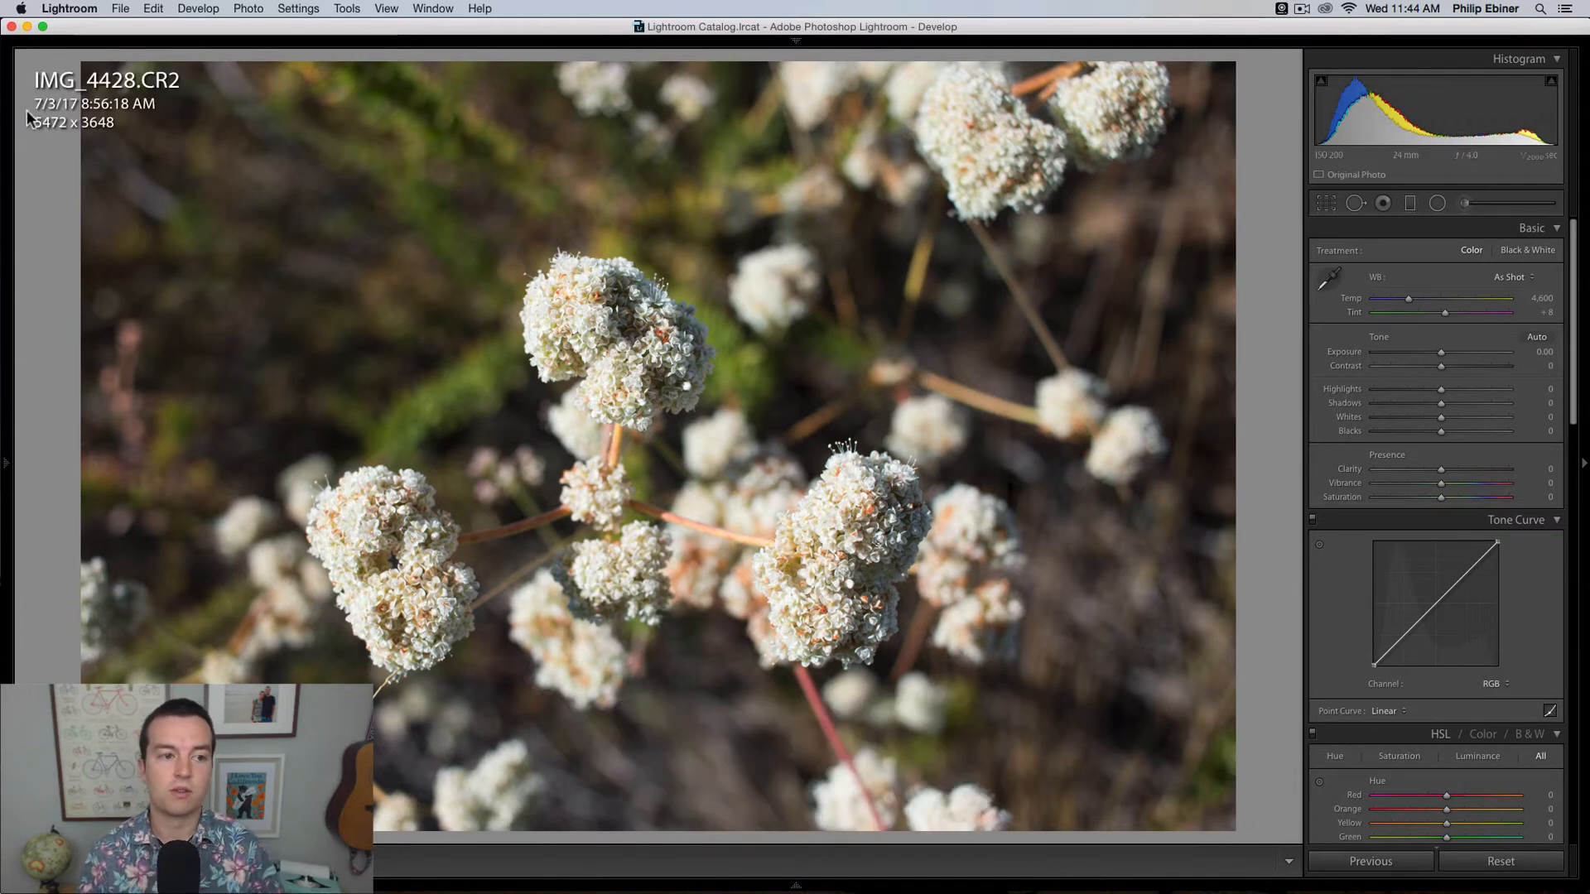
{"action": "key", "text": "i"}
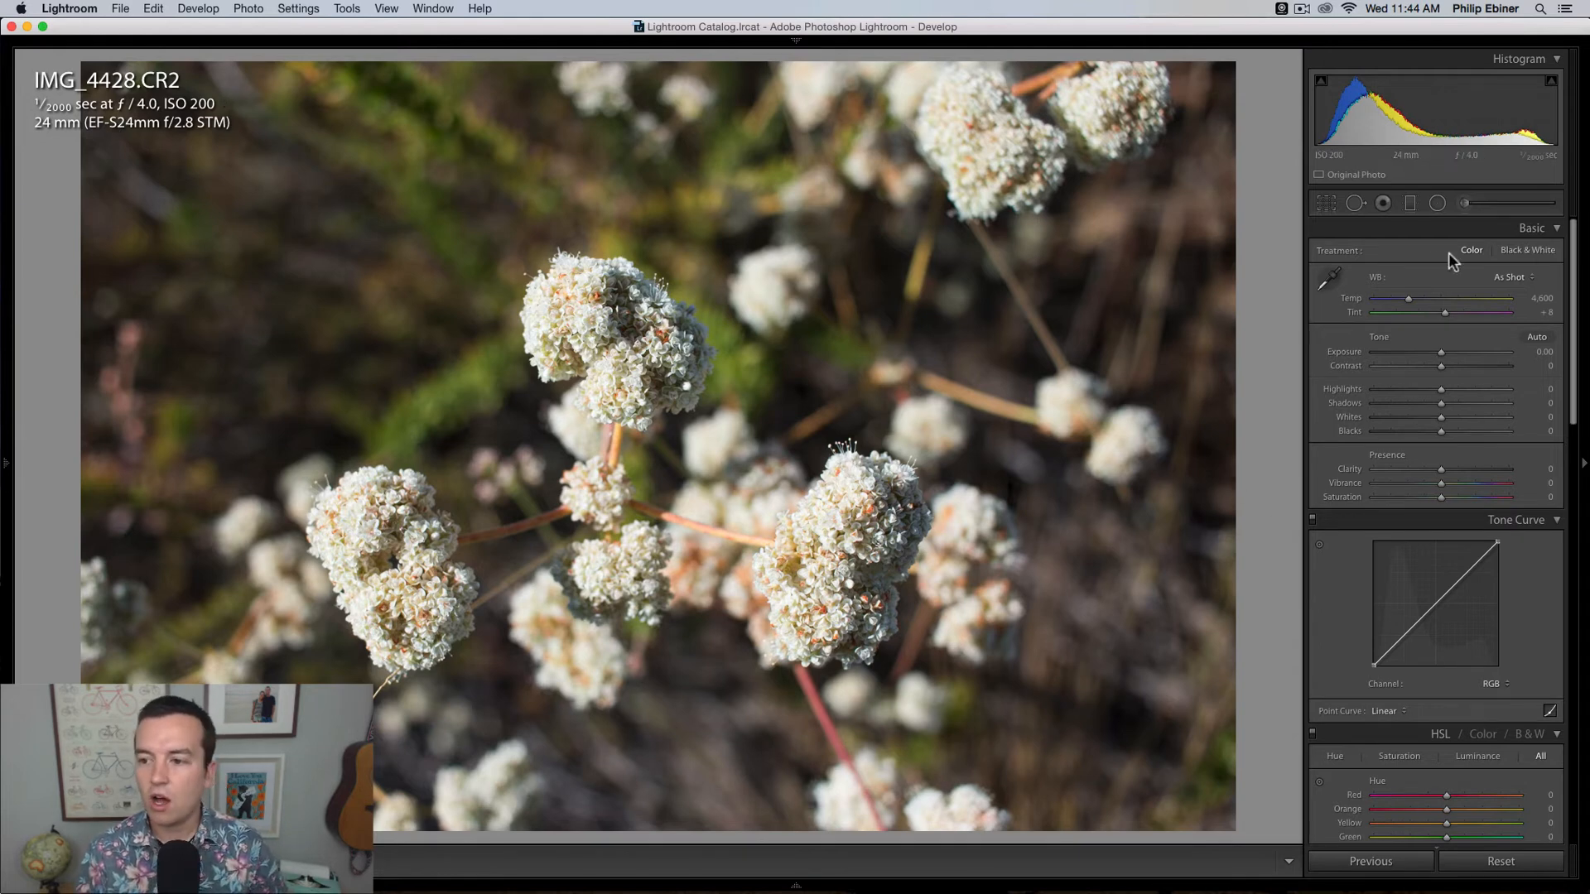
Step: Collapse all the Develop adjustment panels from Basic down to Effects, and expand only Basic again
{"action": "left_click", "coordinate": [1558, 230]}
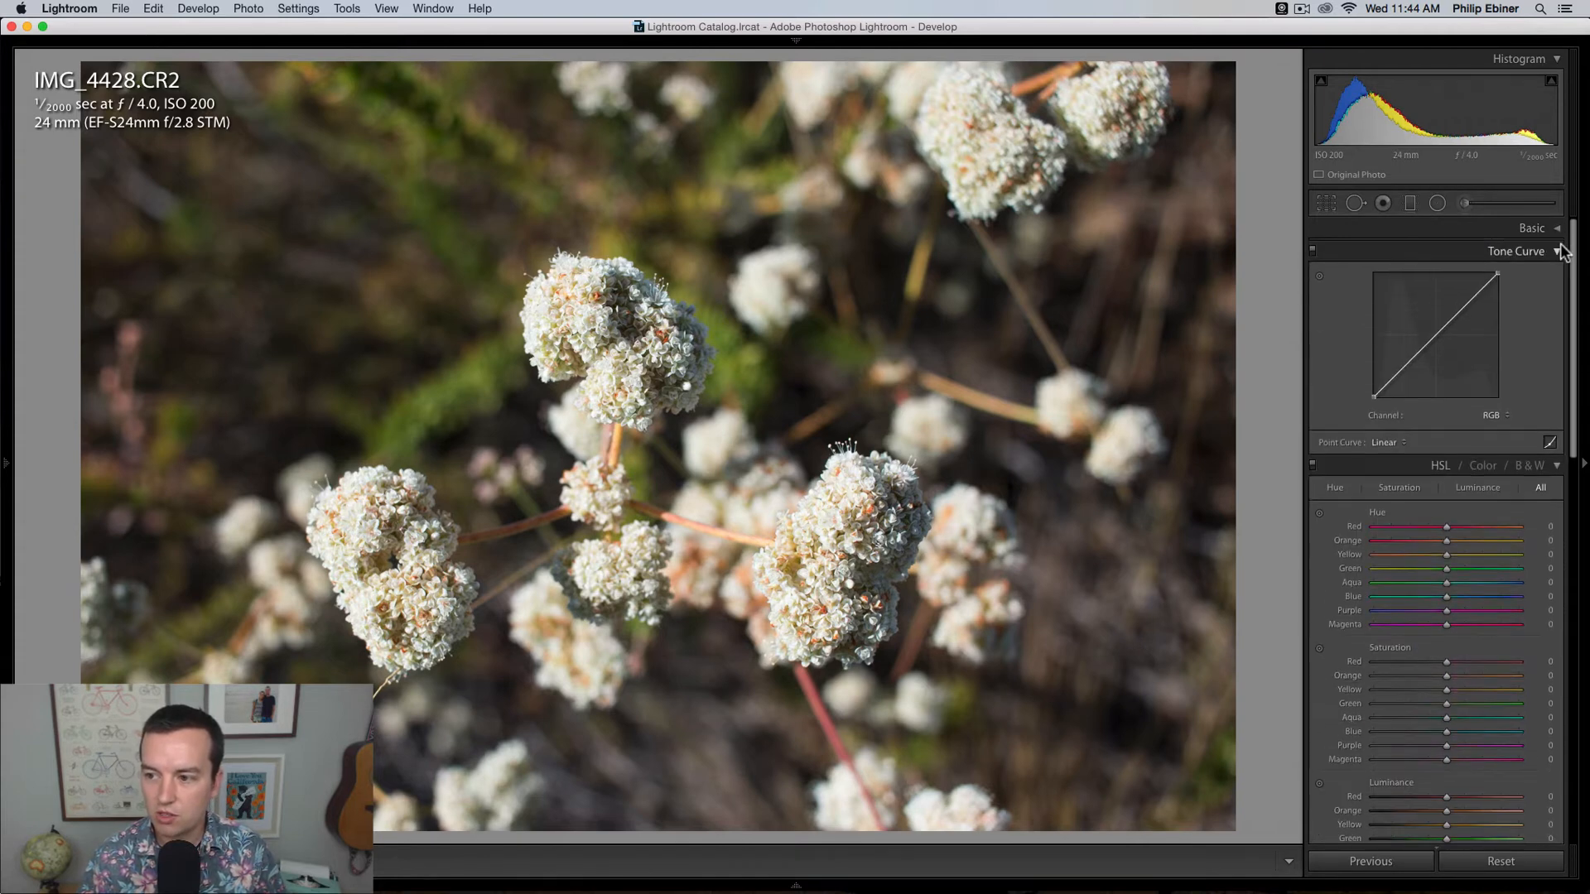
{"action": "left_click", "coordinate": [1559, 251]}
{"action": "left_click", "coordinate": [1558, 274]}
{"action": "left_click", "coordinate": [1559, 298]}
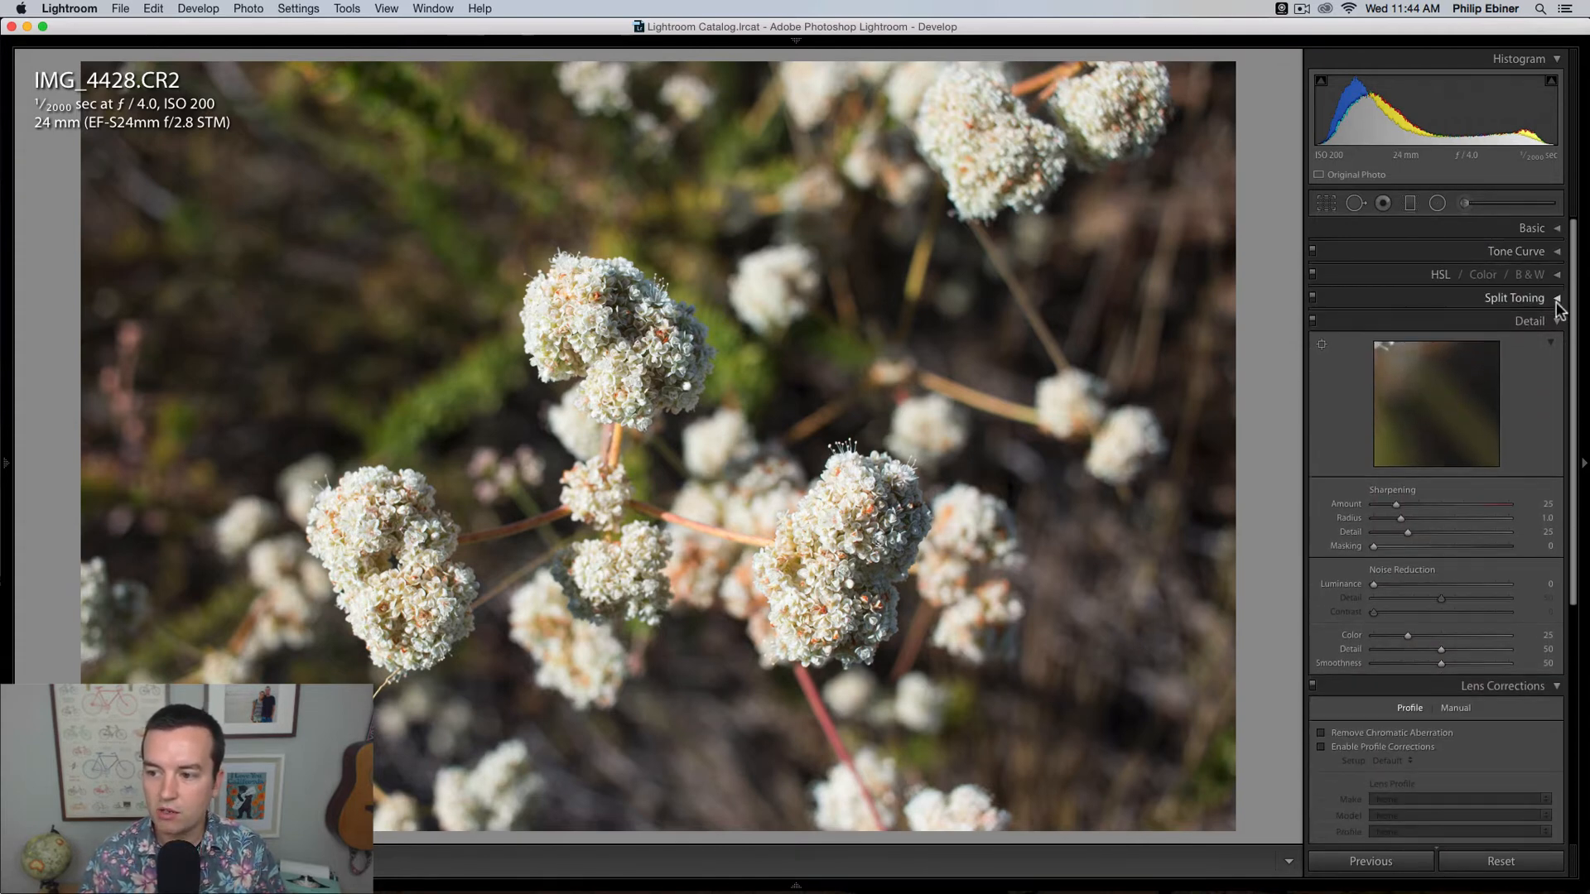
{"action": "left_click", "coordinate": [1559, 321]}
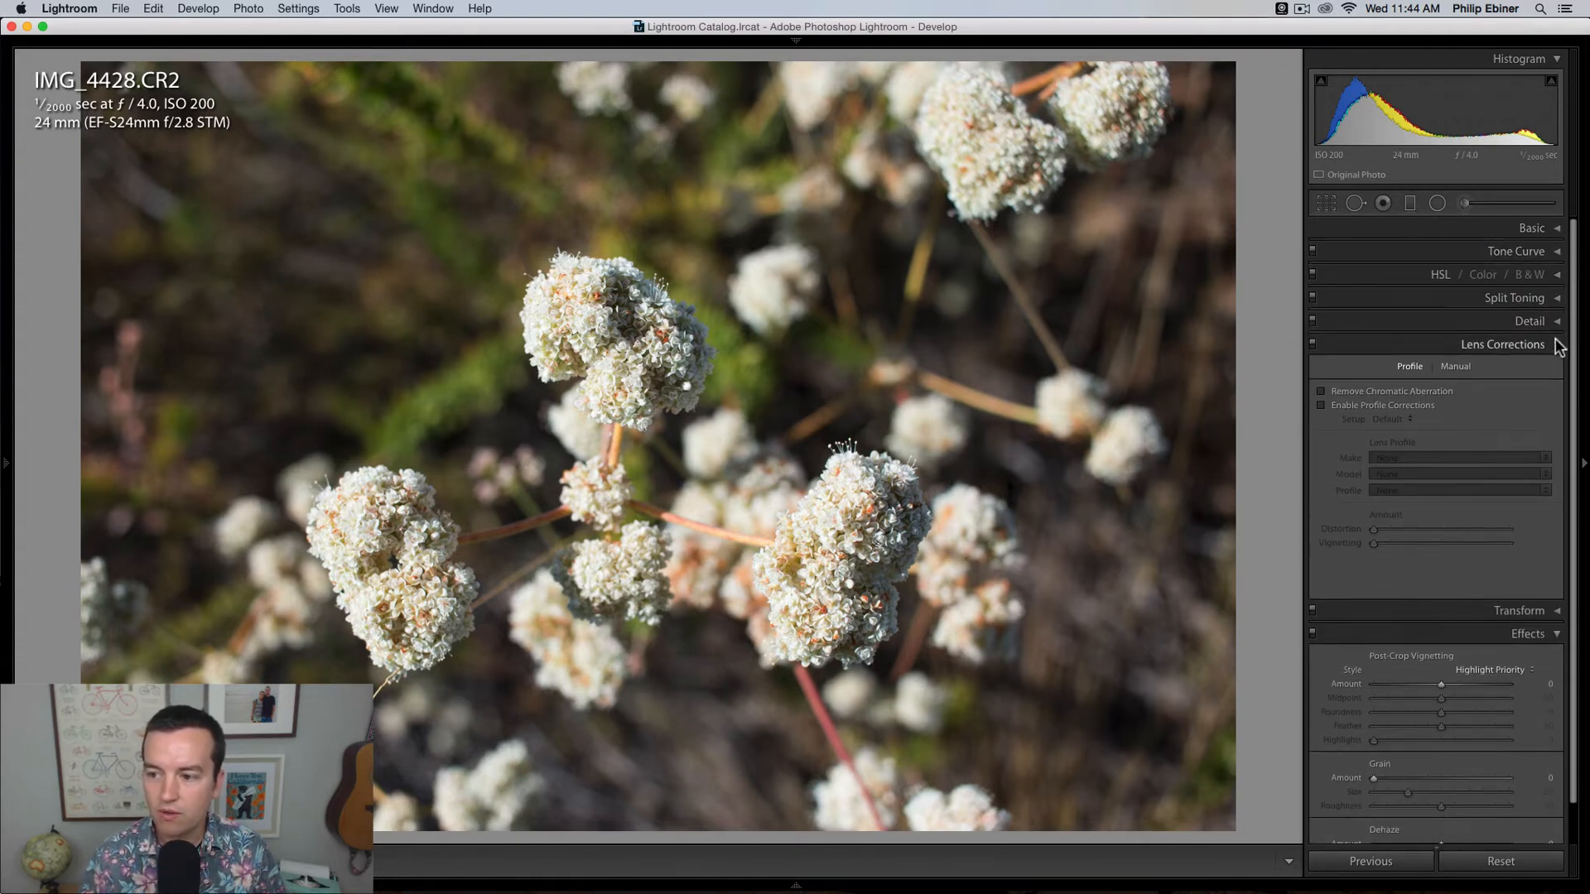
{"action": "left_click", "coordinate": [1559, 345]}
{"action": "left_click", "coordinate": [1558, 391]}
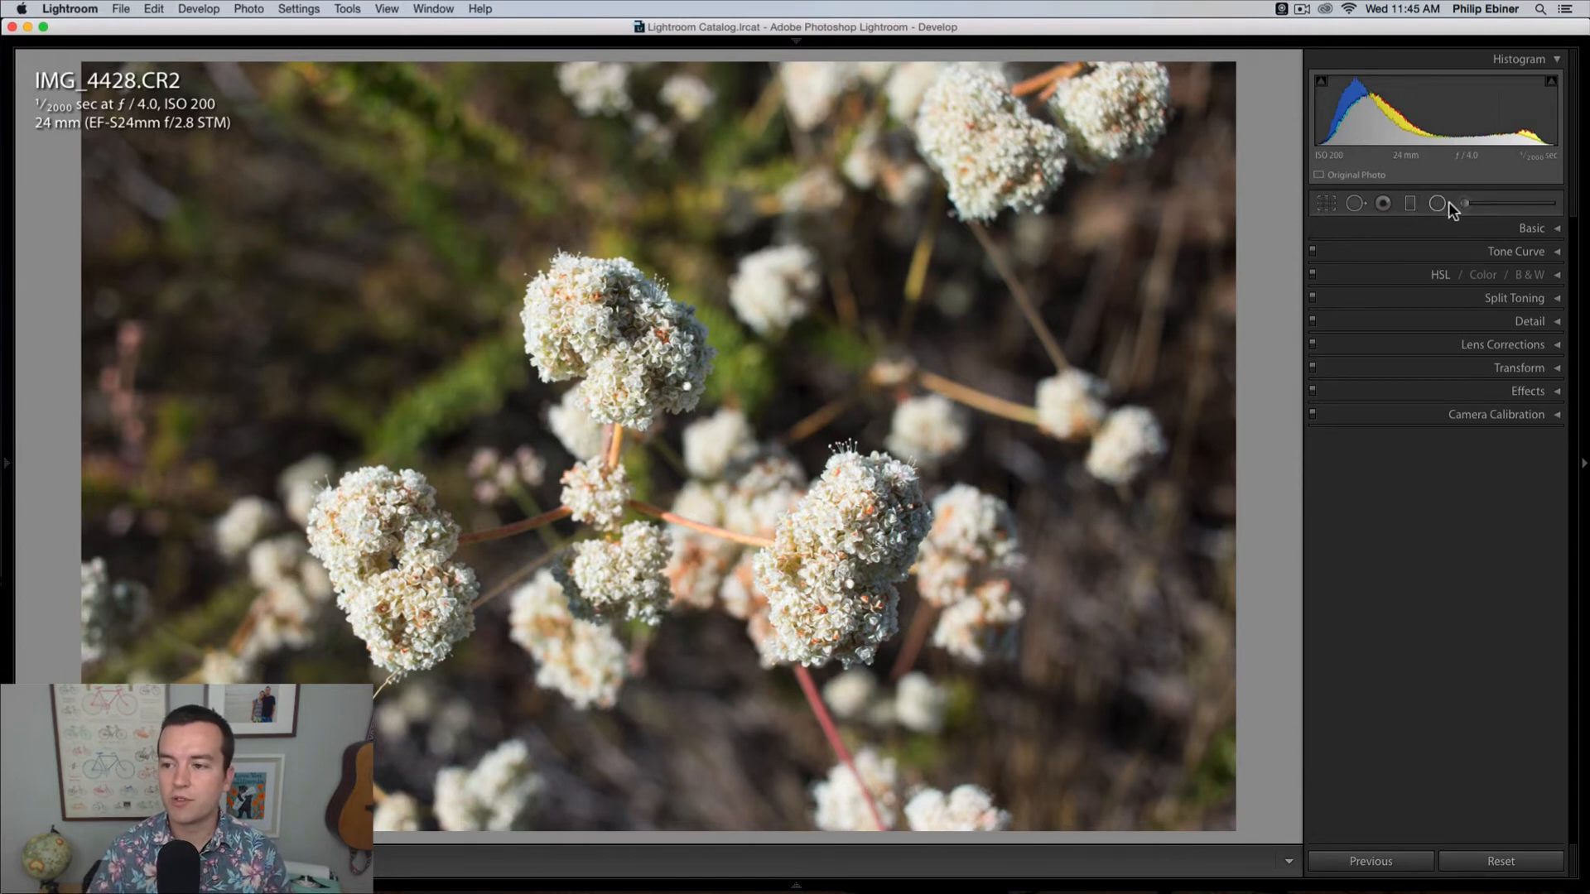
{"action": "left_click", "coordinate": [1541, 228]}
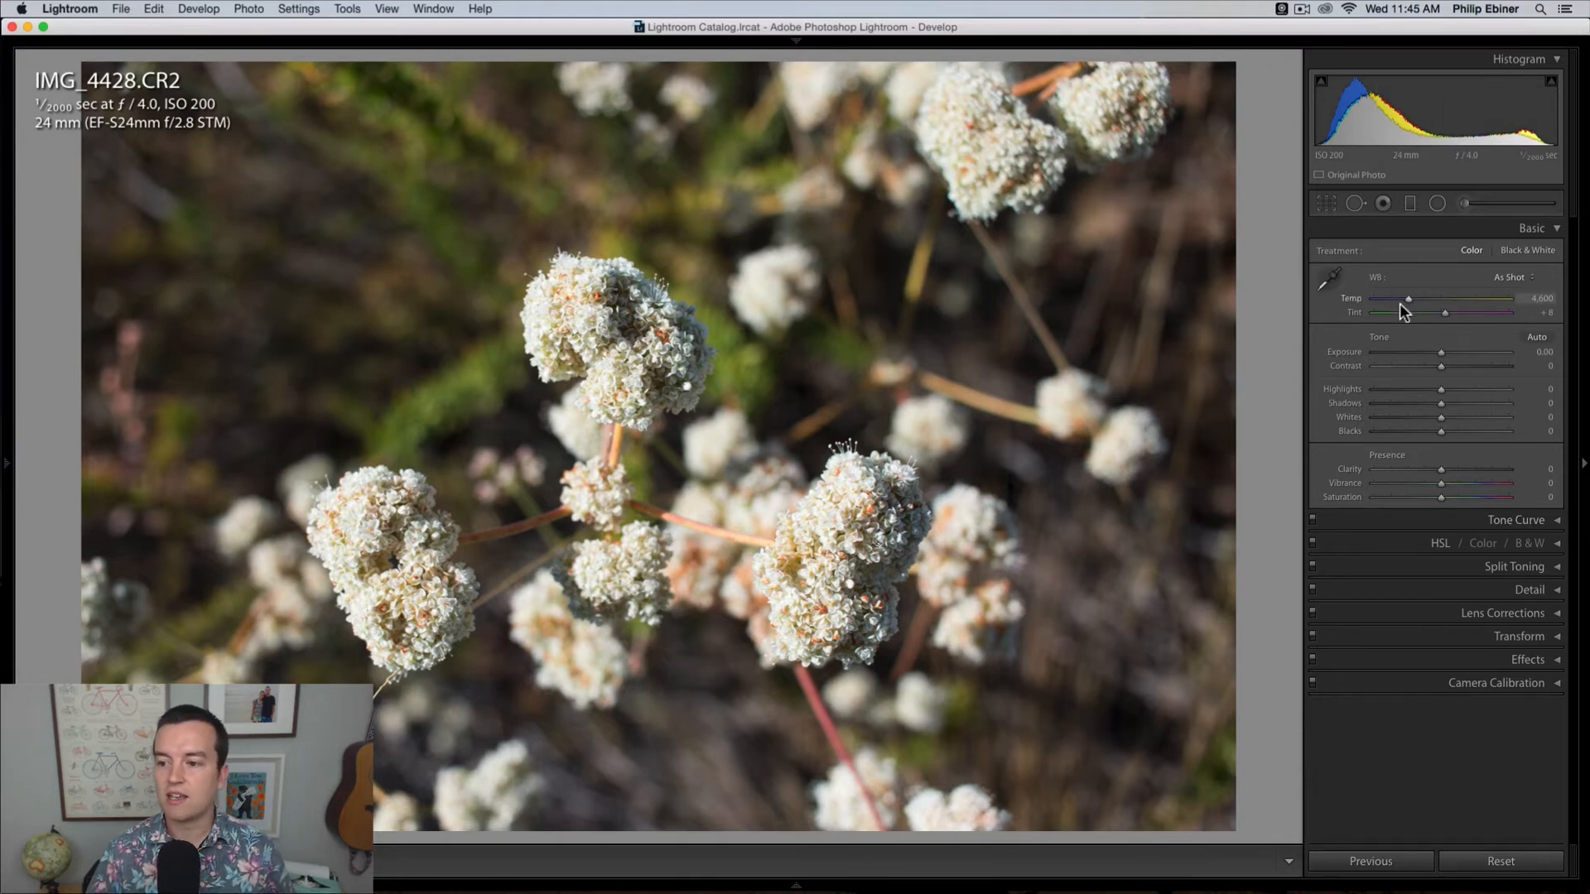
Step: Try a white balance temperature of 12,032 and undo it, and try a temperature of 5,550 and undo that too
{"action": "left_click_drag", "start_coordinate": [1408, 300], "coordinate": [1420, 300]}
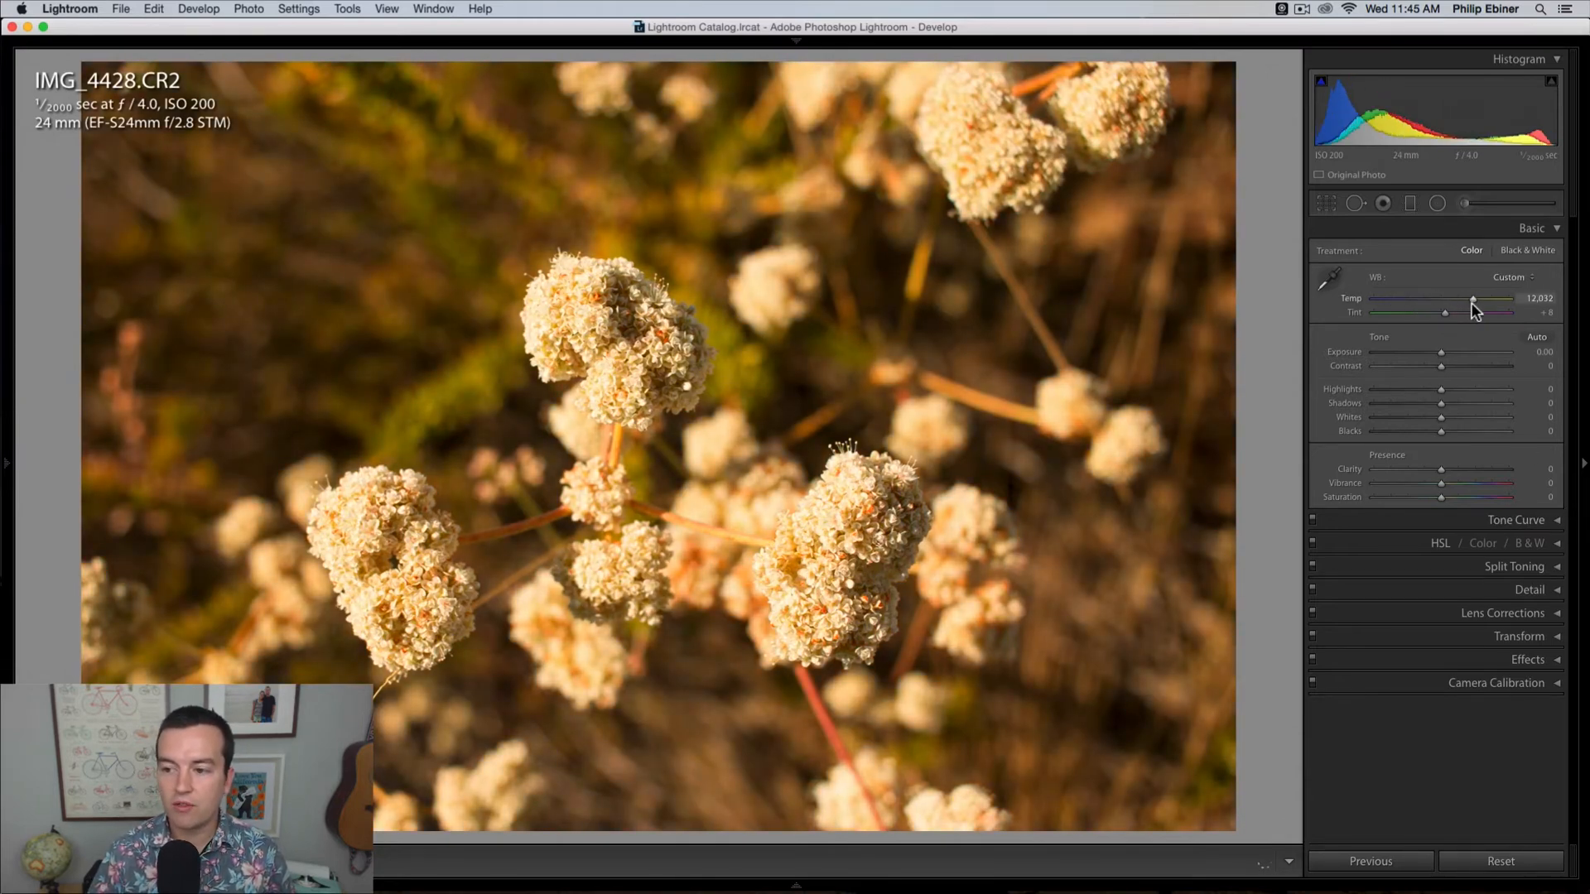
{"action": "key", "text": "super+z"}
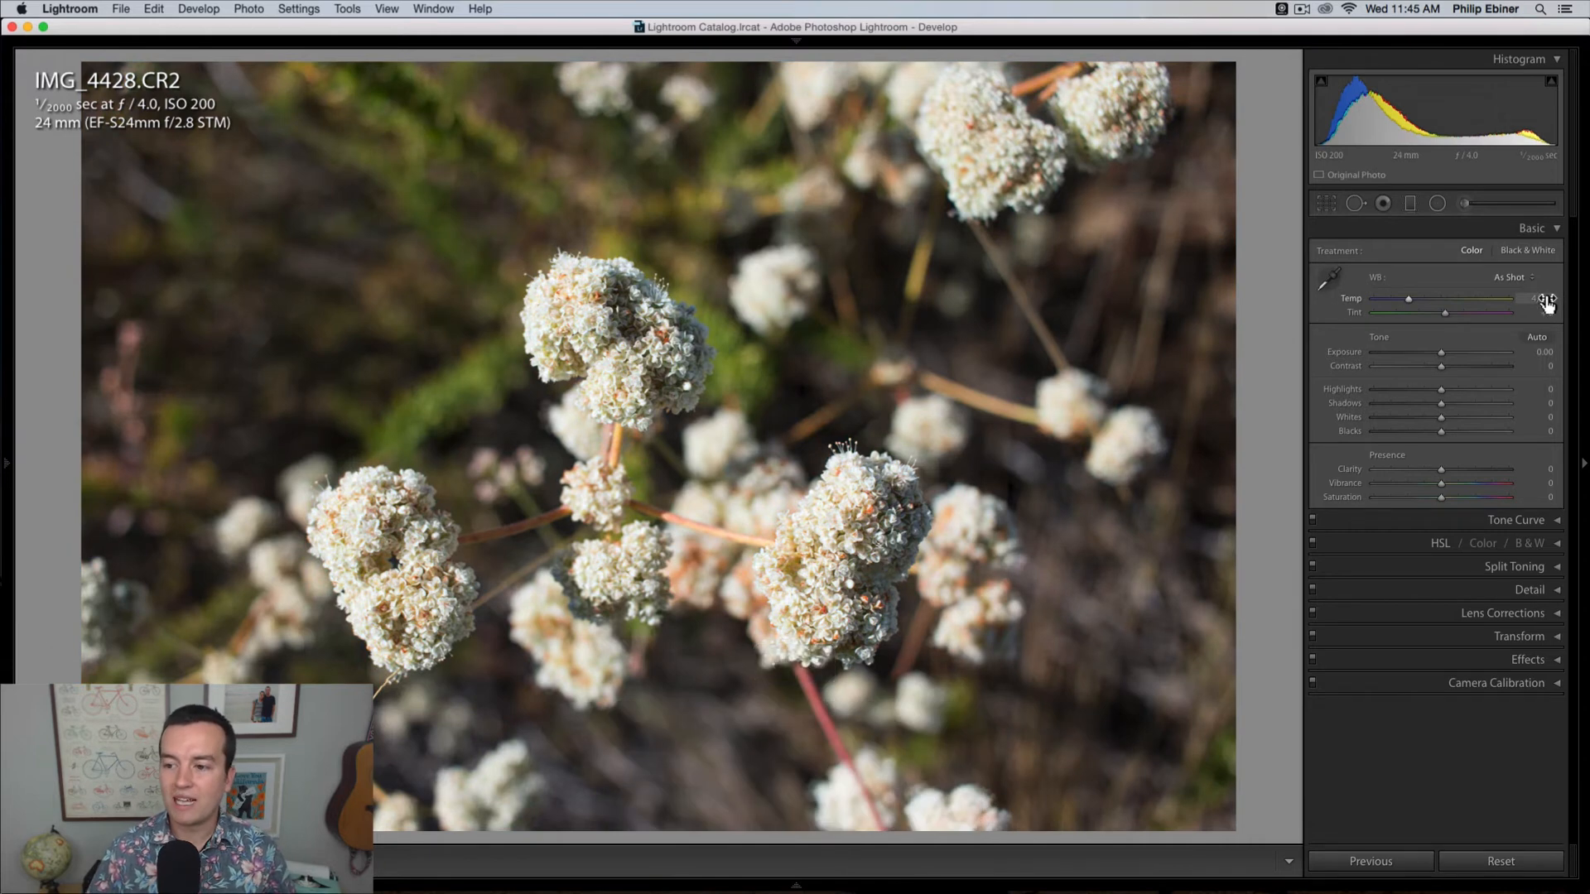
{"action": "left_click", "coordinate": [1546, 299]}
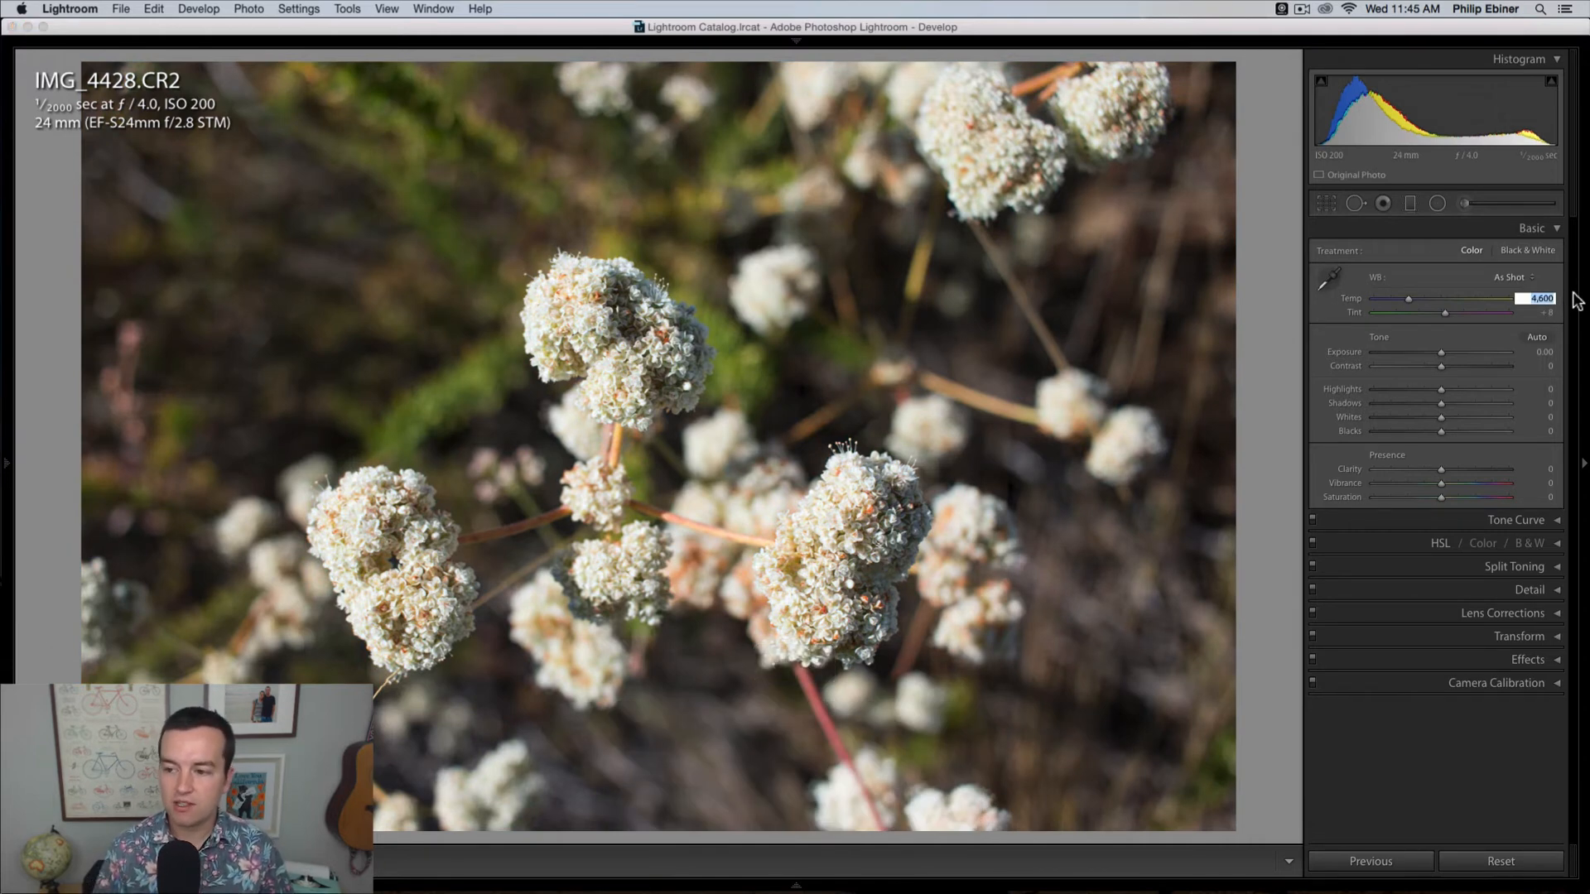
{"action": "type", "text": "5,55"}
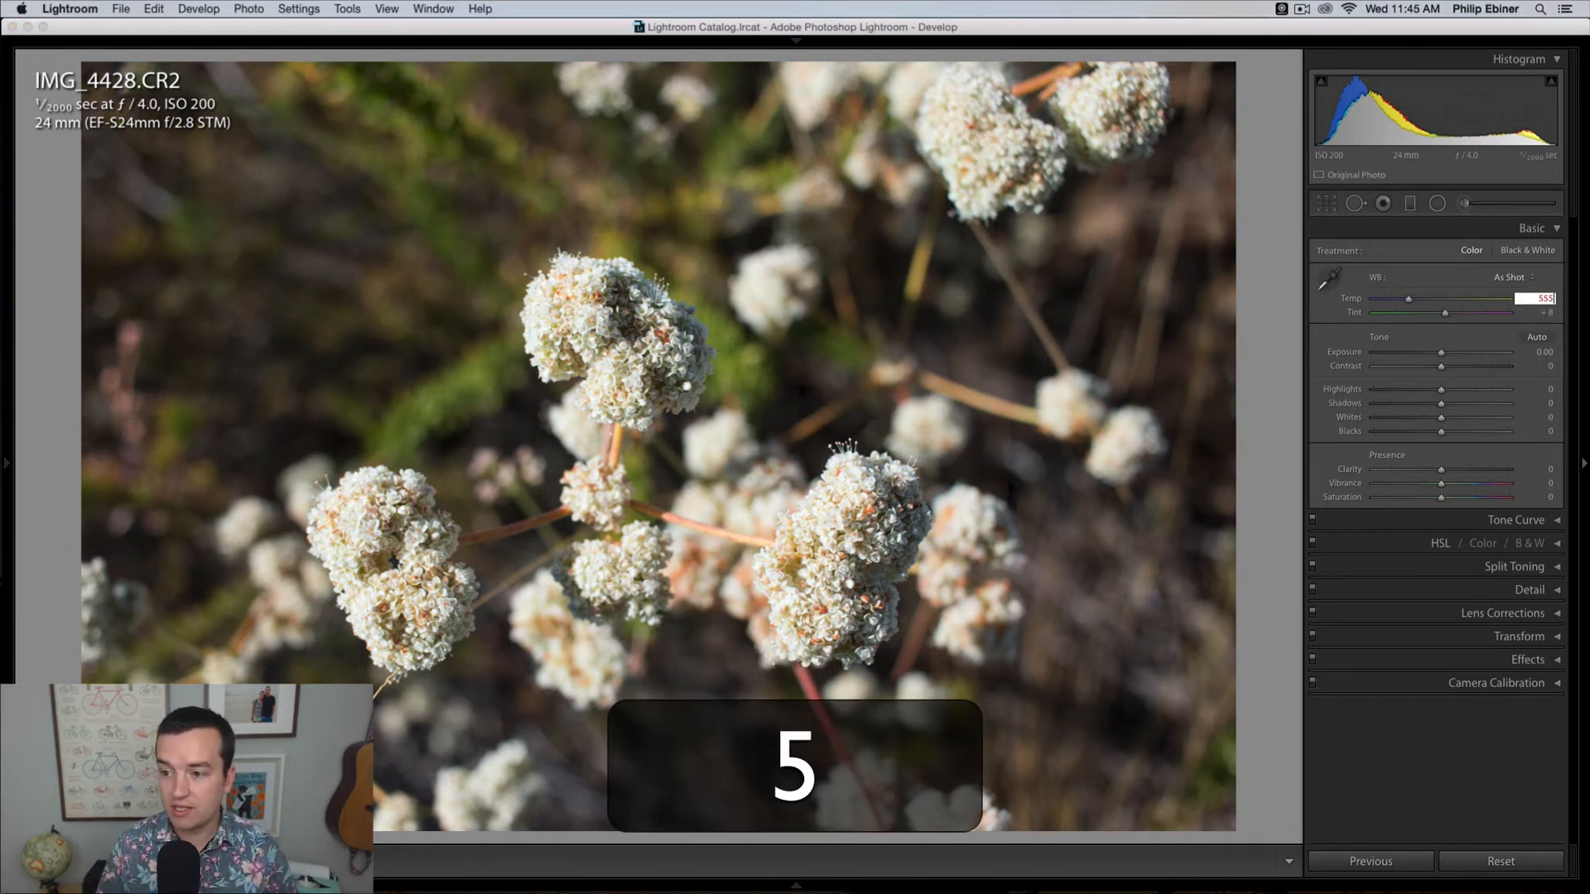
{"action": "type", "text": "0"}
{"action": "key", "text": "Return"}
{"action": "key", "text": "super+z"}
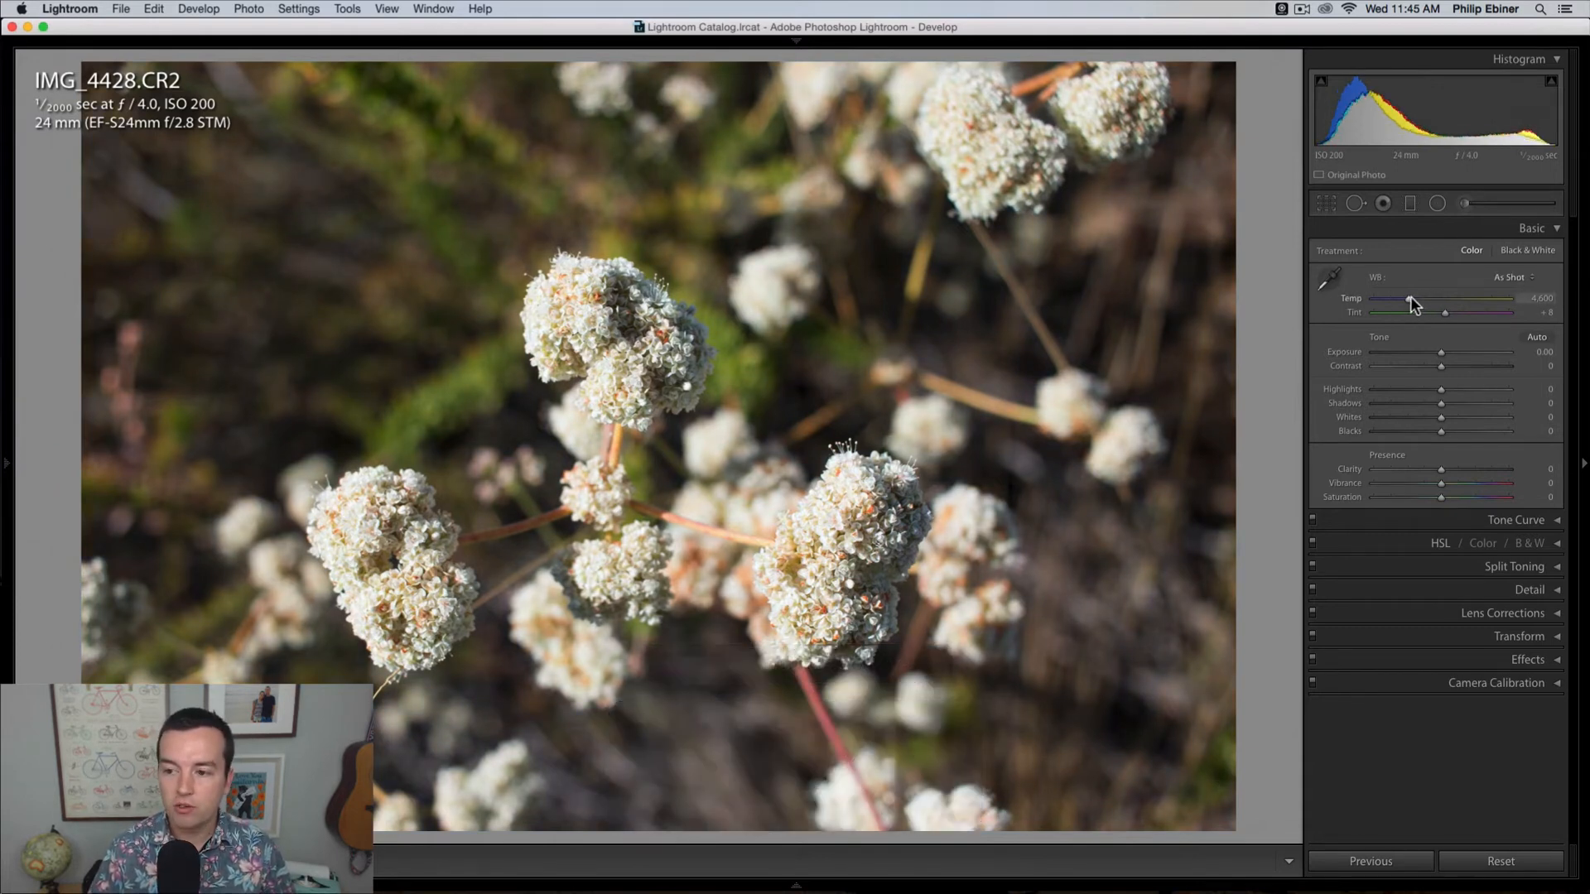
Step: Nudge the white balance temperature up and down in small increments, and lower the tint to +3
{"action": "key", "text": "Up"}
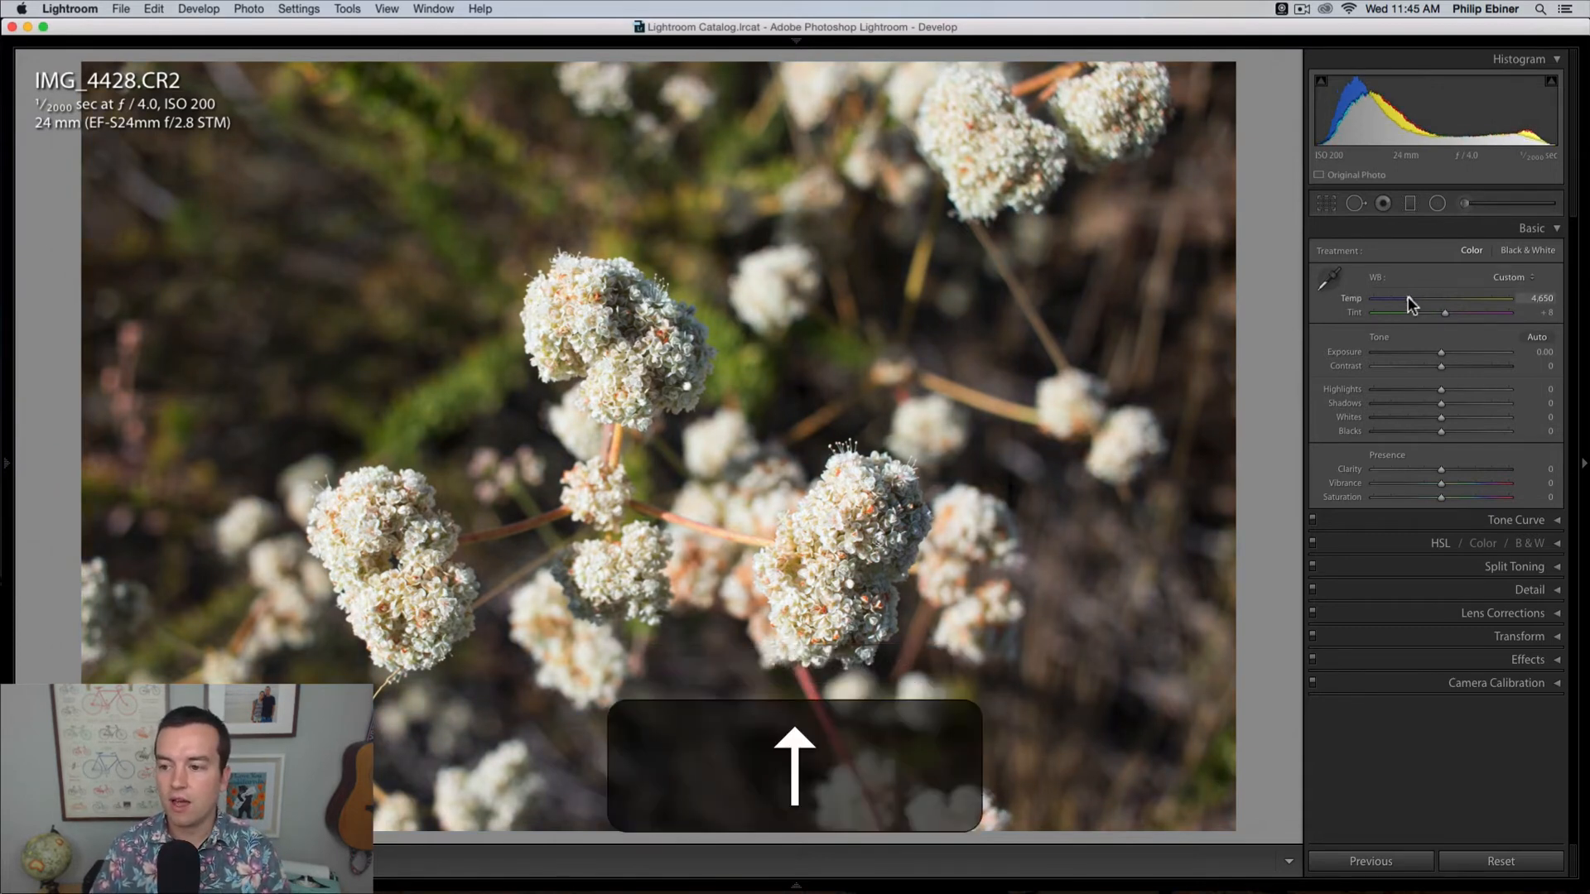
{"action": "key", "text": "Down"}
{"action": "key", "text": "Up"}
{"action": "key", "text": "Down"}
{"action": "key", "text": "Up"}
{"action": "key", "text": "Down"}
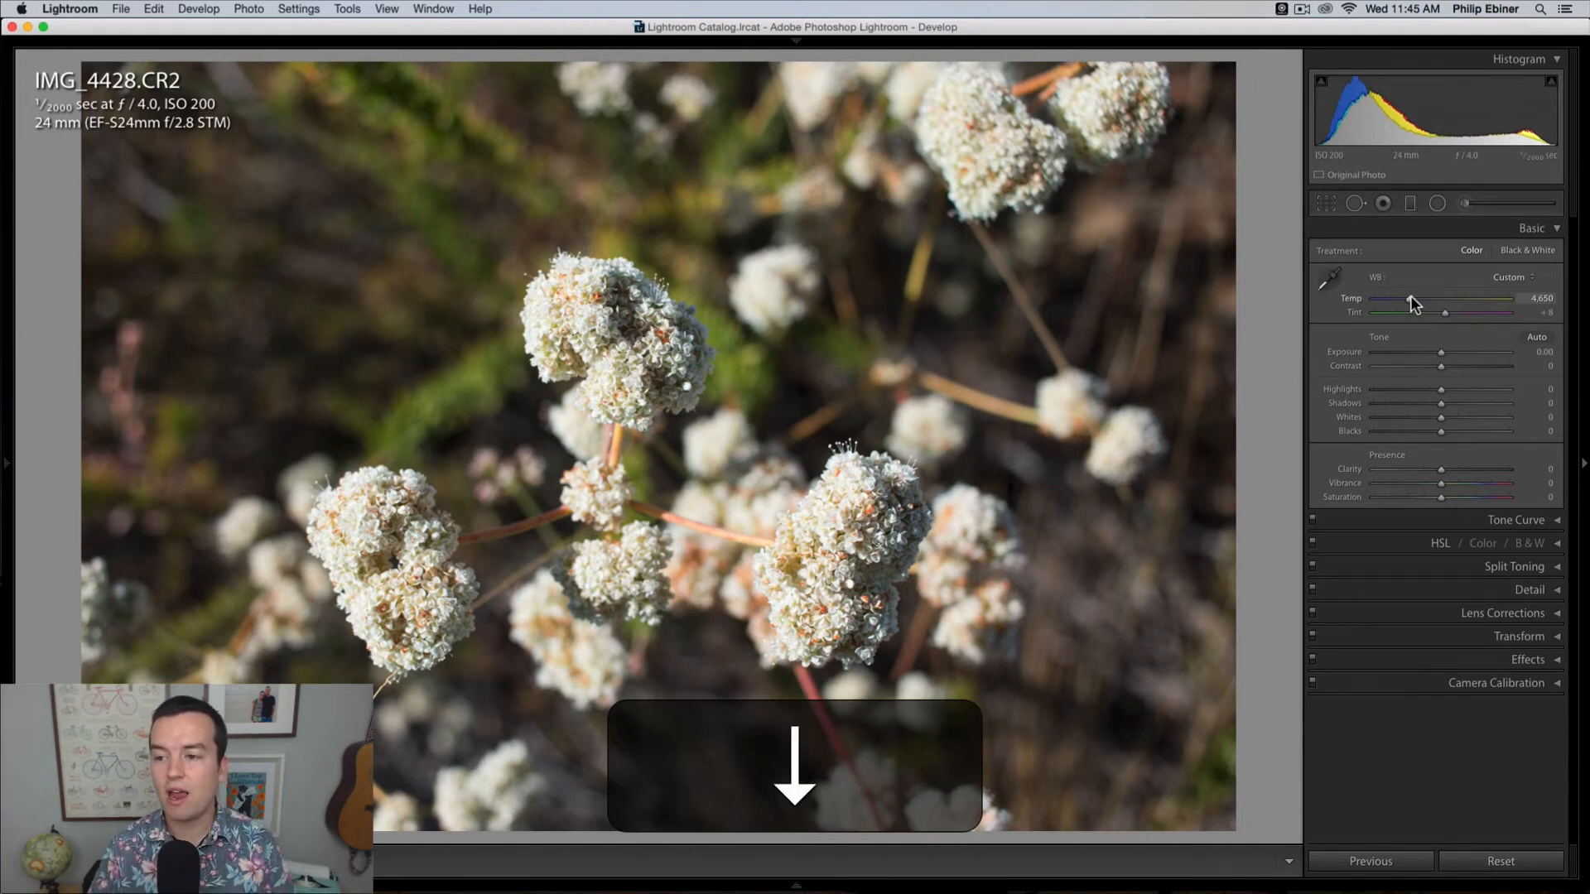
{"action": "key", "text": "Up"}
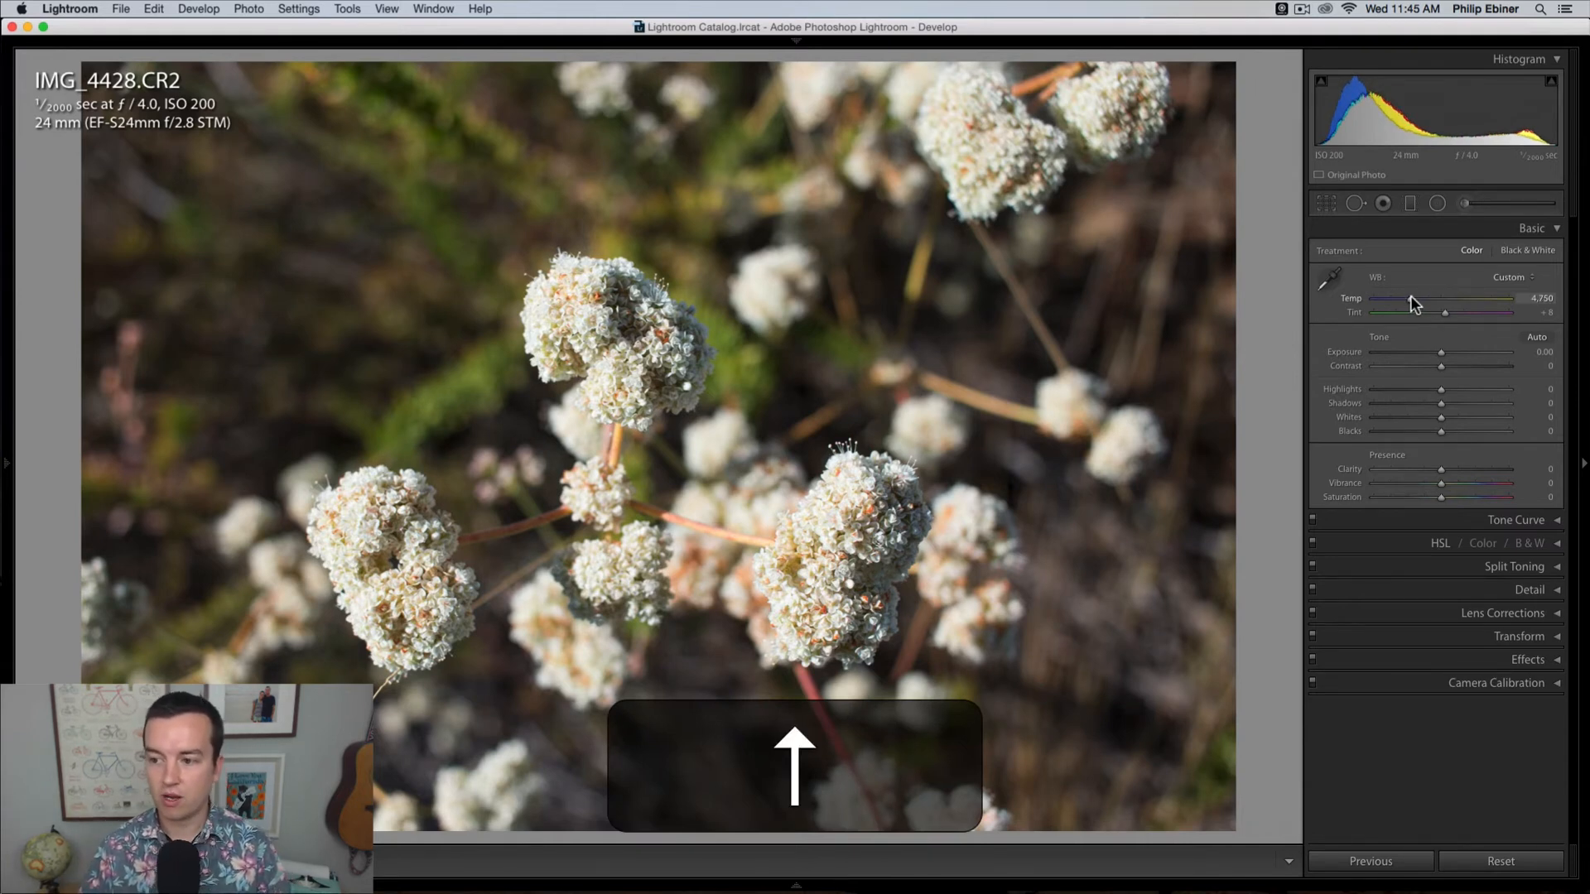
{"action": "key", "text": "Up"}
{"action": "key", "text": "Up"}
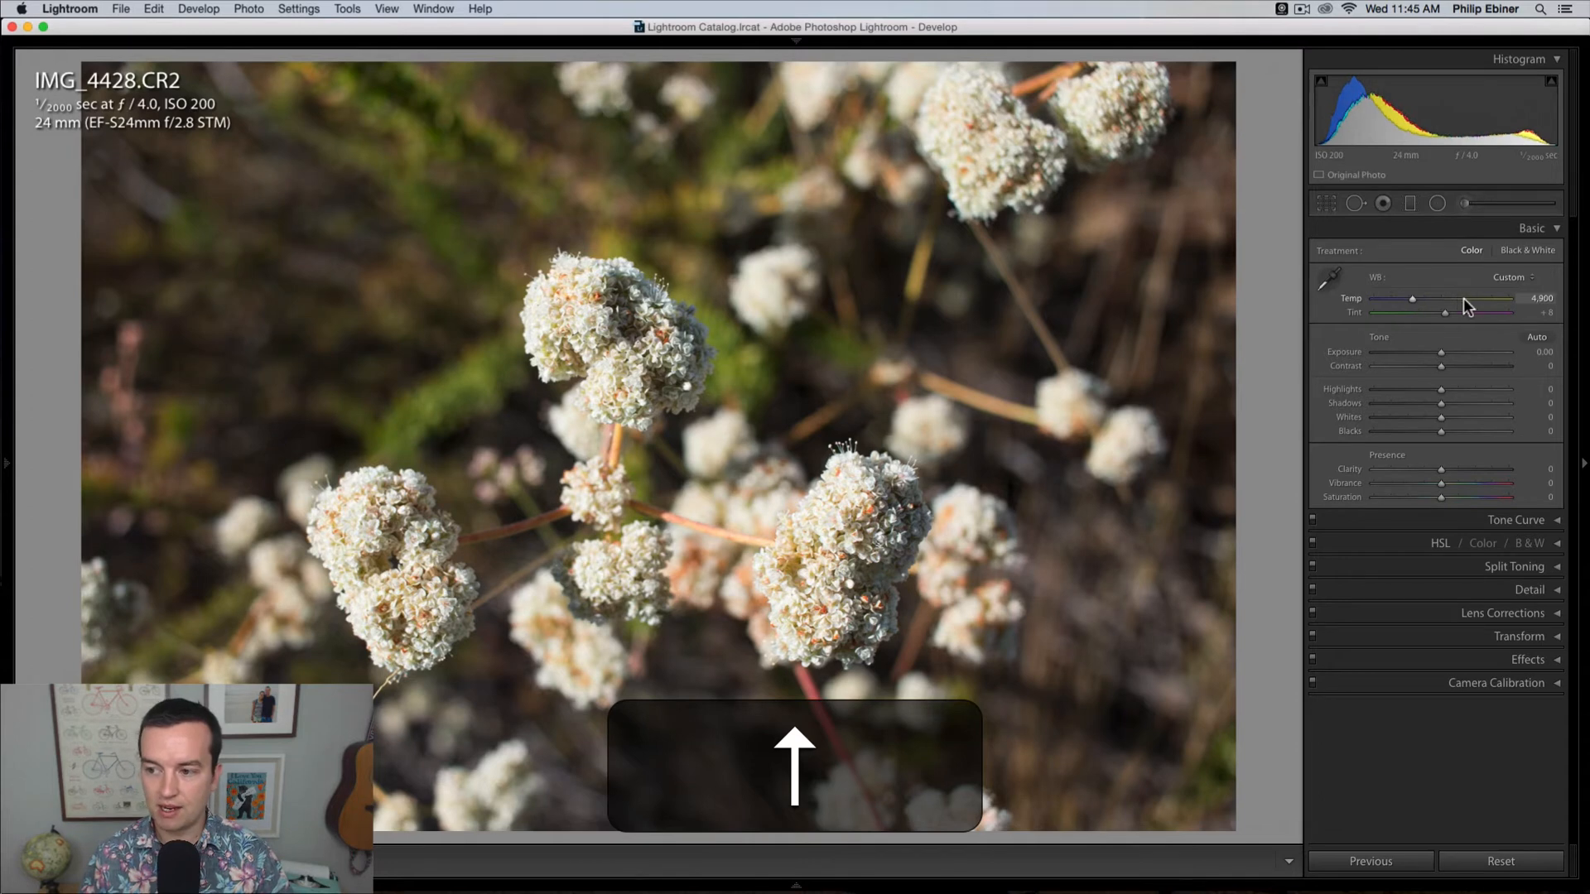
{"action": "key", "text": "Down"}
{"action": "key", "text": "Down"}
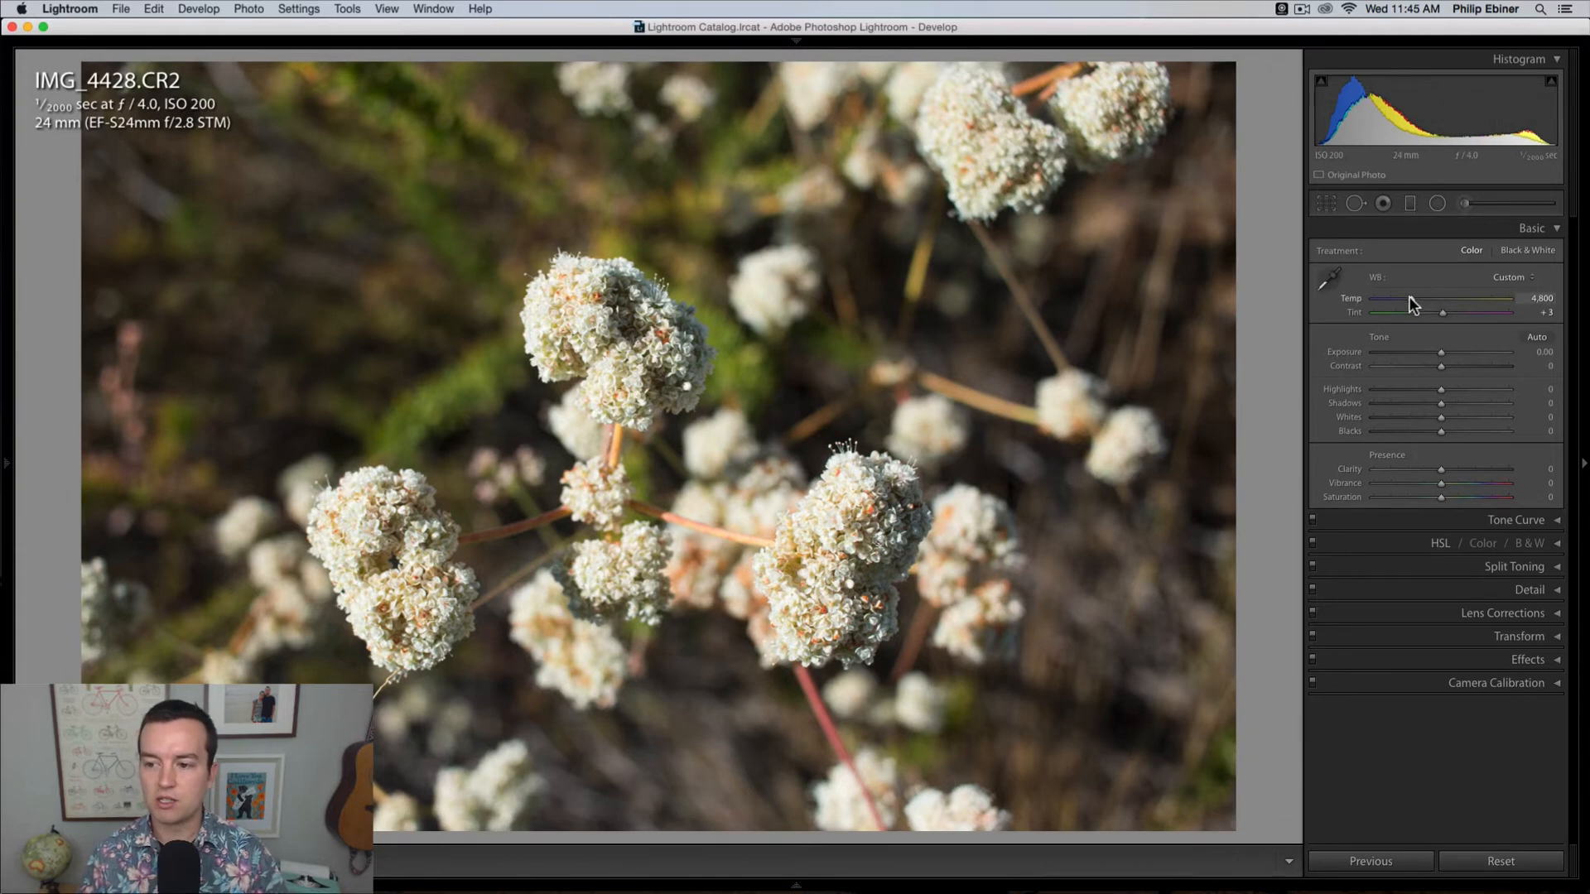
Step: Try a temperature of 3,089 and undo it, and set temperature 2,599, tint +77 and exposure +2.38
{"action": "left_click_drag", "start_coordinate": [1410, 298], "coordinate": [1388, 300]}
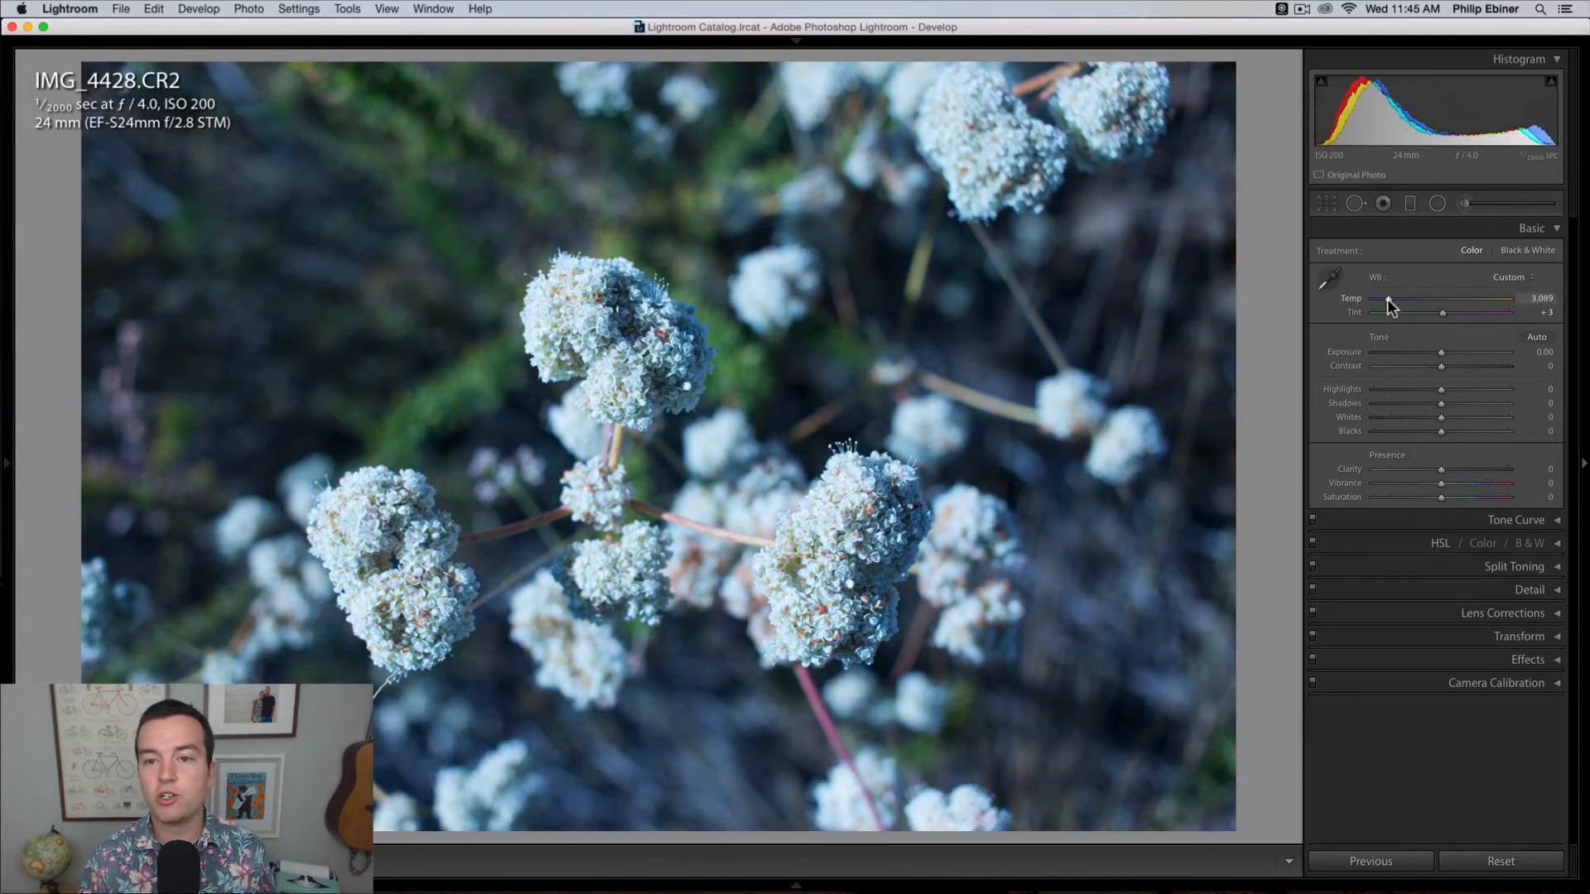
{"action": "key", "text": "super+z"}
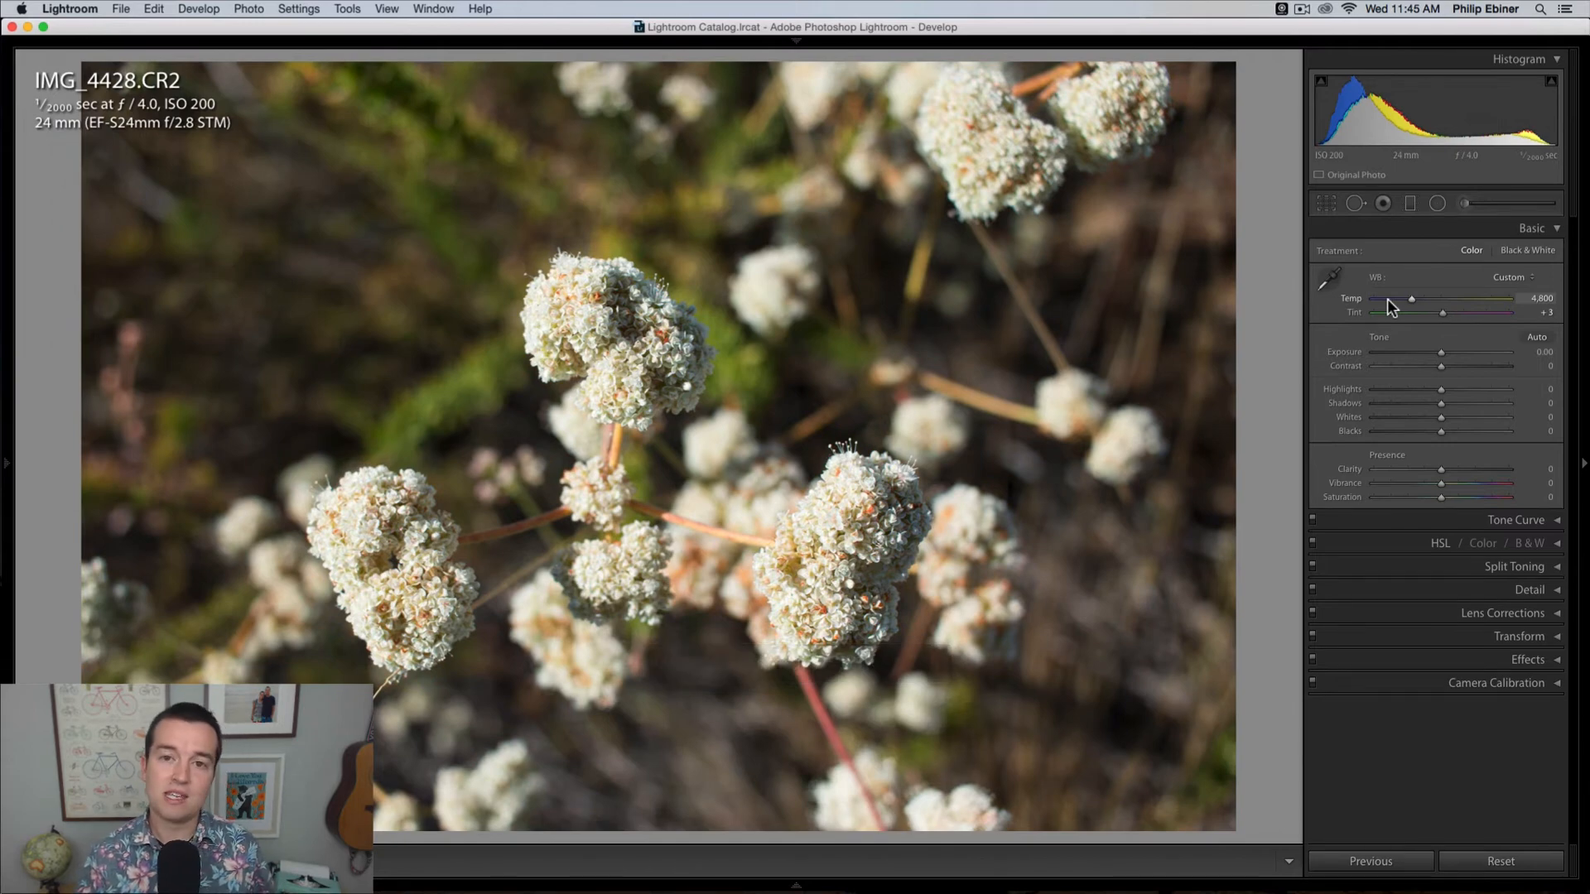
{"action": "left_click_drag", "start_coordinate": [1411, 298], "coordinate": [1380, 298]}
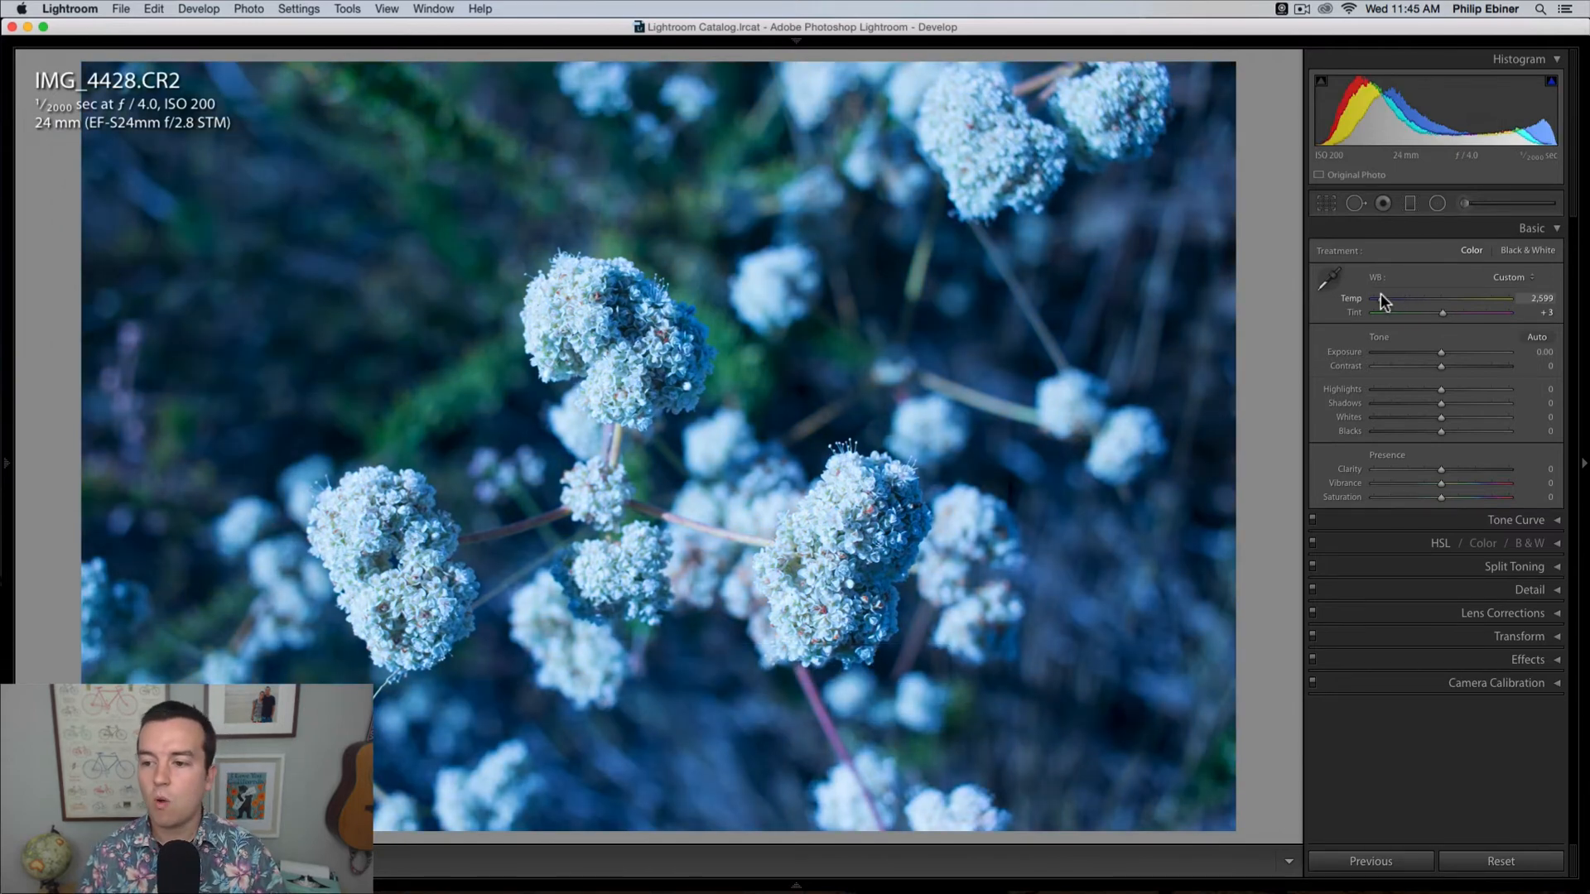
{"action": "left_click", "coordinate": [1475, 313]}
{"action": "left_click", "coordinate": [1473, 352]}
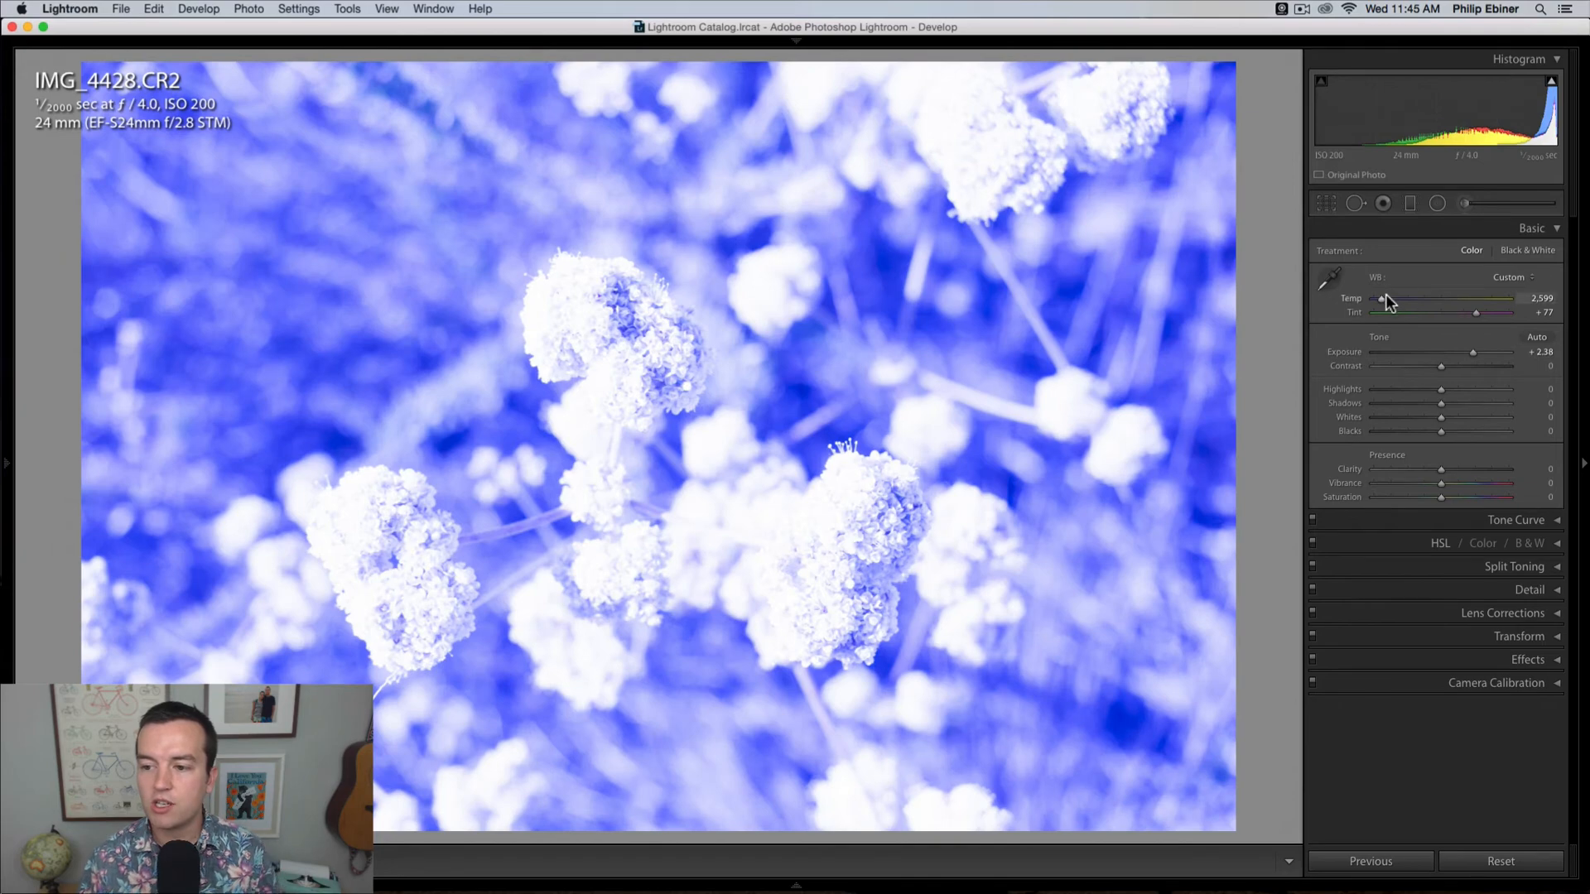
Step: Reset the flower photo's temperature, tint and exposure to their default values
{"action": "double_click", "coordinate": [1384, 298]}
{"action": "double_click", "coordinate": [1474, 312]}
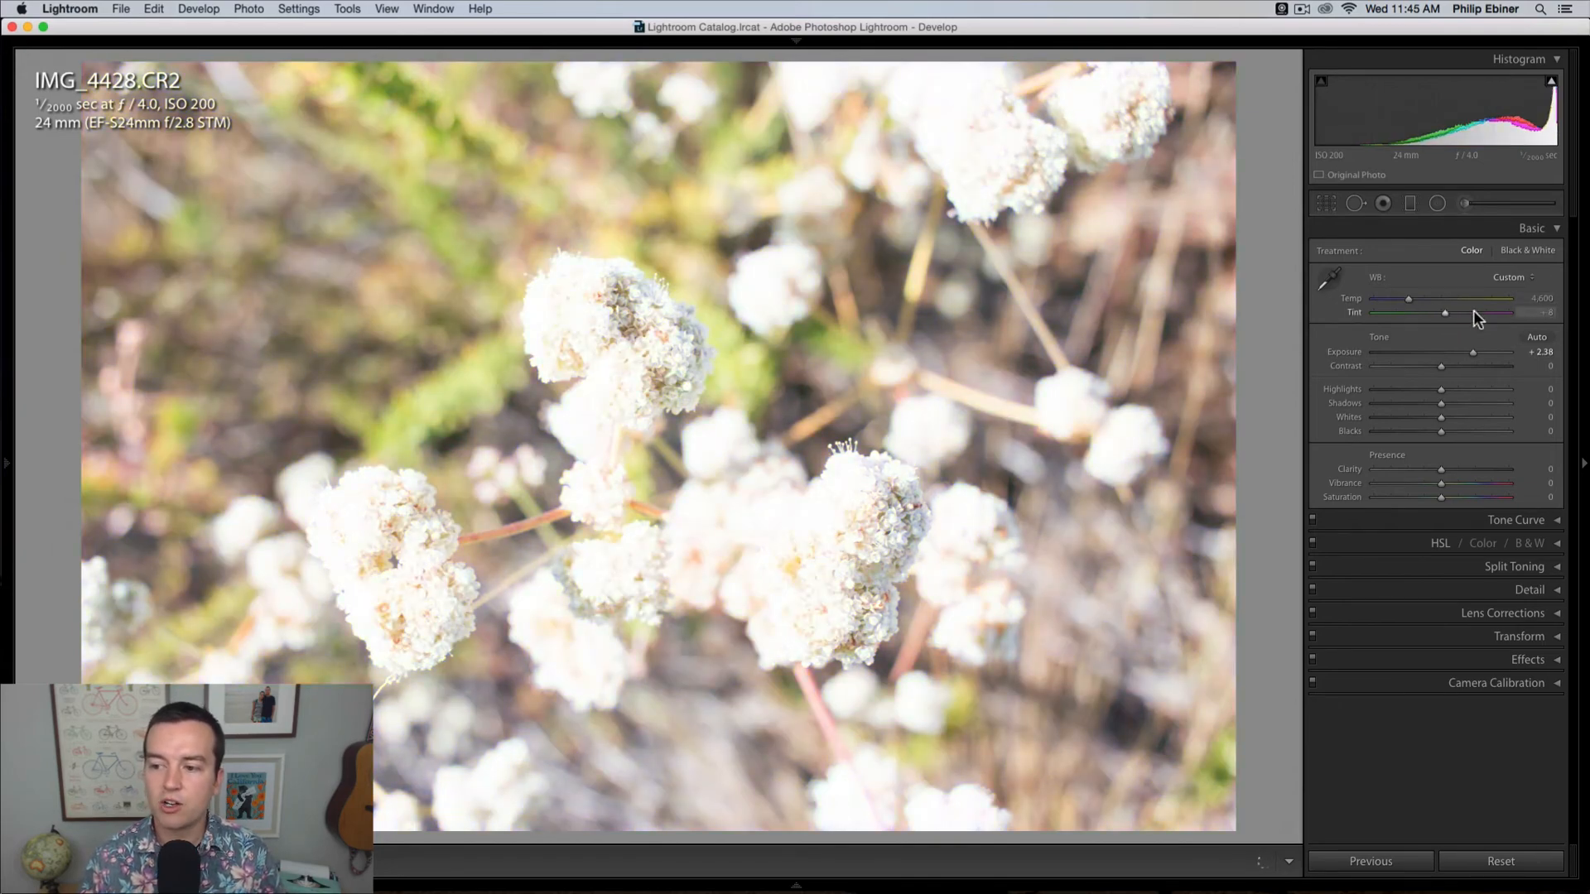
{"action": "double_click", "coordinate": [1470, 354]}
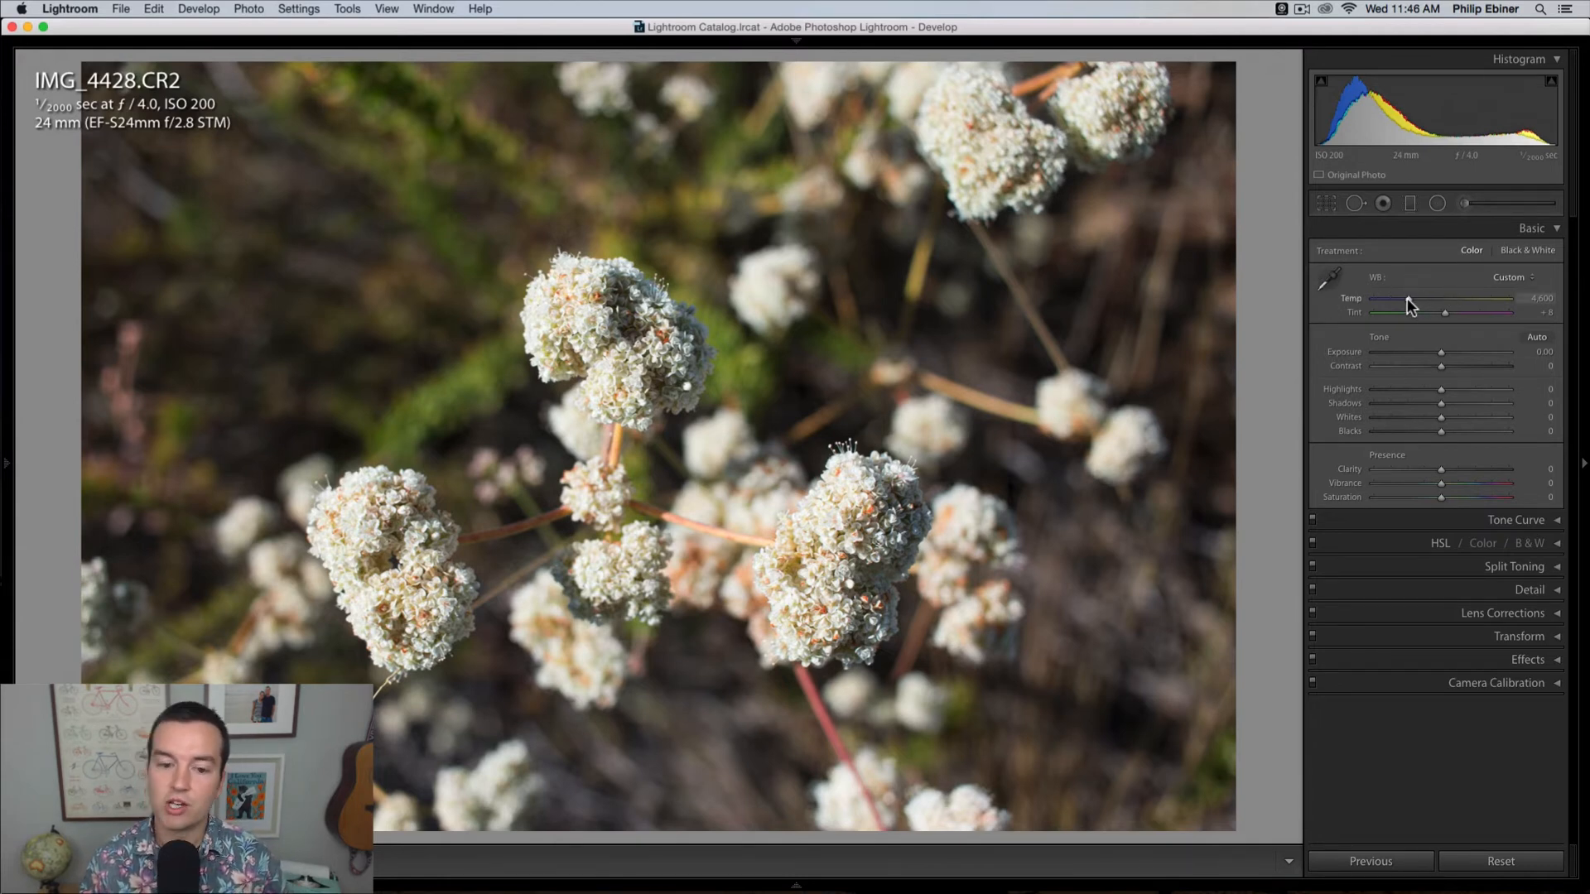
Step: Set the flower photo's temperature to 6,483 and tint to -21, and choose the Daylight white balance preset
{"action": "mouse_move", "coordinate": [1408, 299]}
{"action": "left_mouse_down"}
{"action": "mouse_move", "coordinate": [1384, 298]}
{"action": "mouse_move", "coordinate": [1479, 316]}
{"action": "mouse_move", "coordinate": [1407, 317]}
{"action": "mouse_move", "coordinate": [1430, 316]}
{"action": "left_mouse_up"}
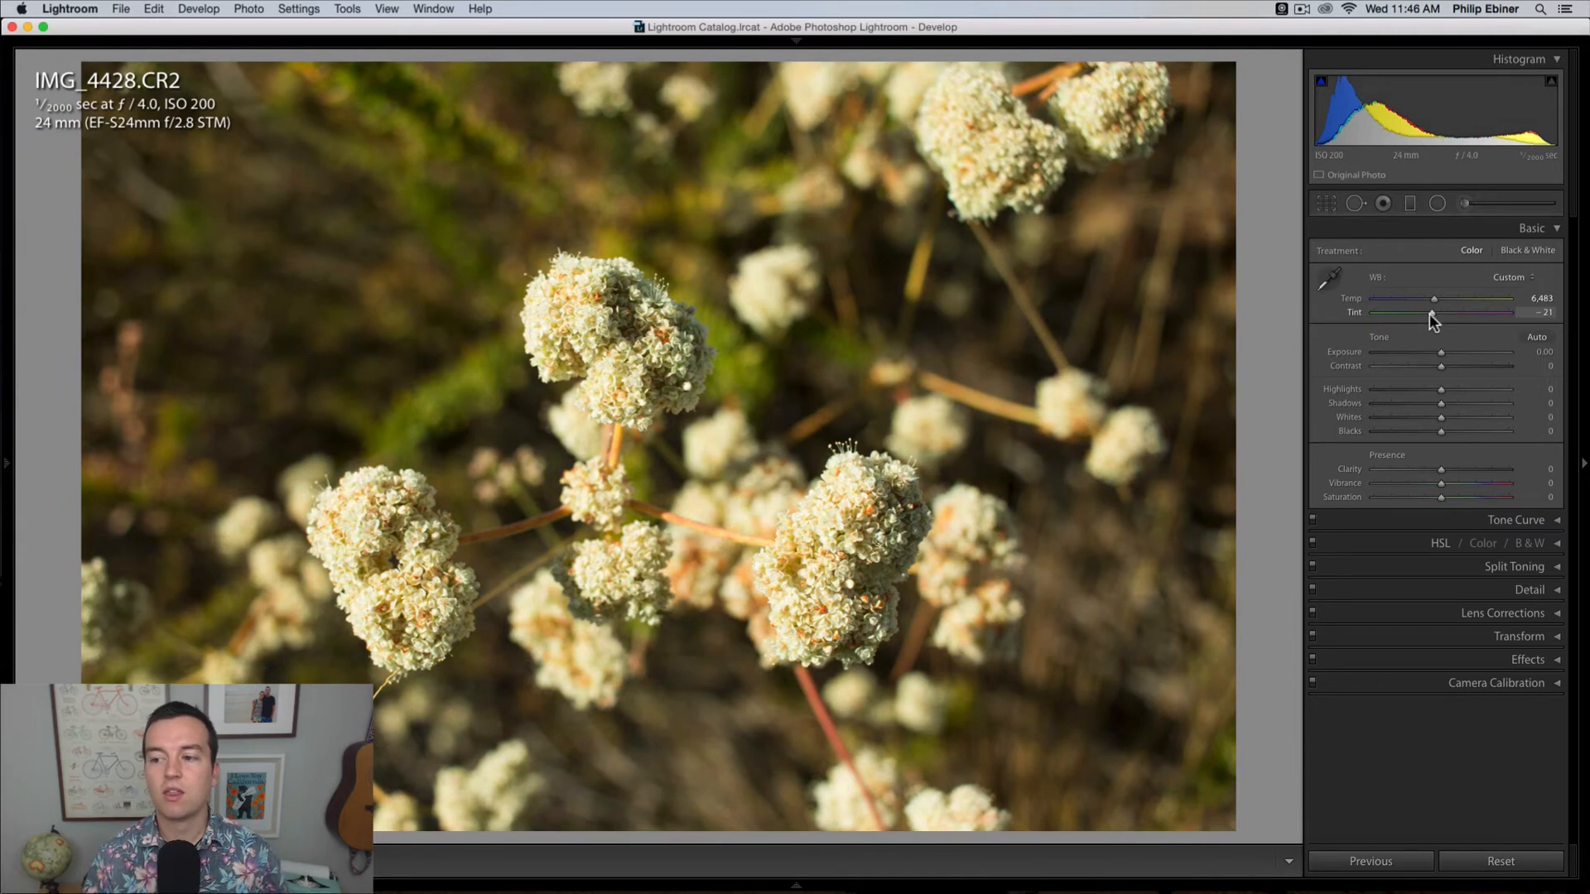
{"action": "left_click", "coordinate": [1510, 277]}
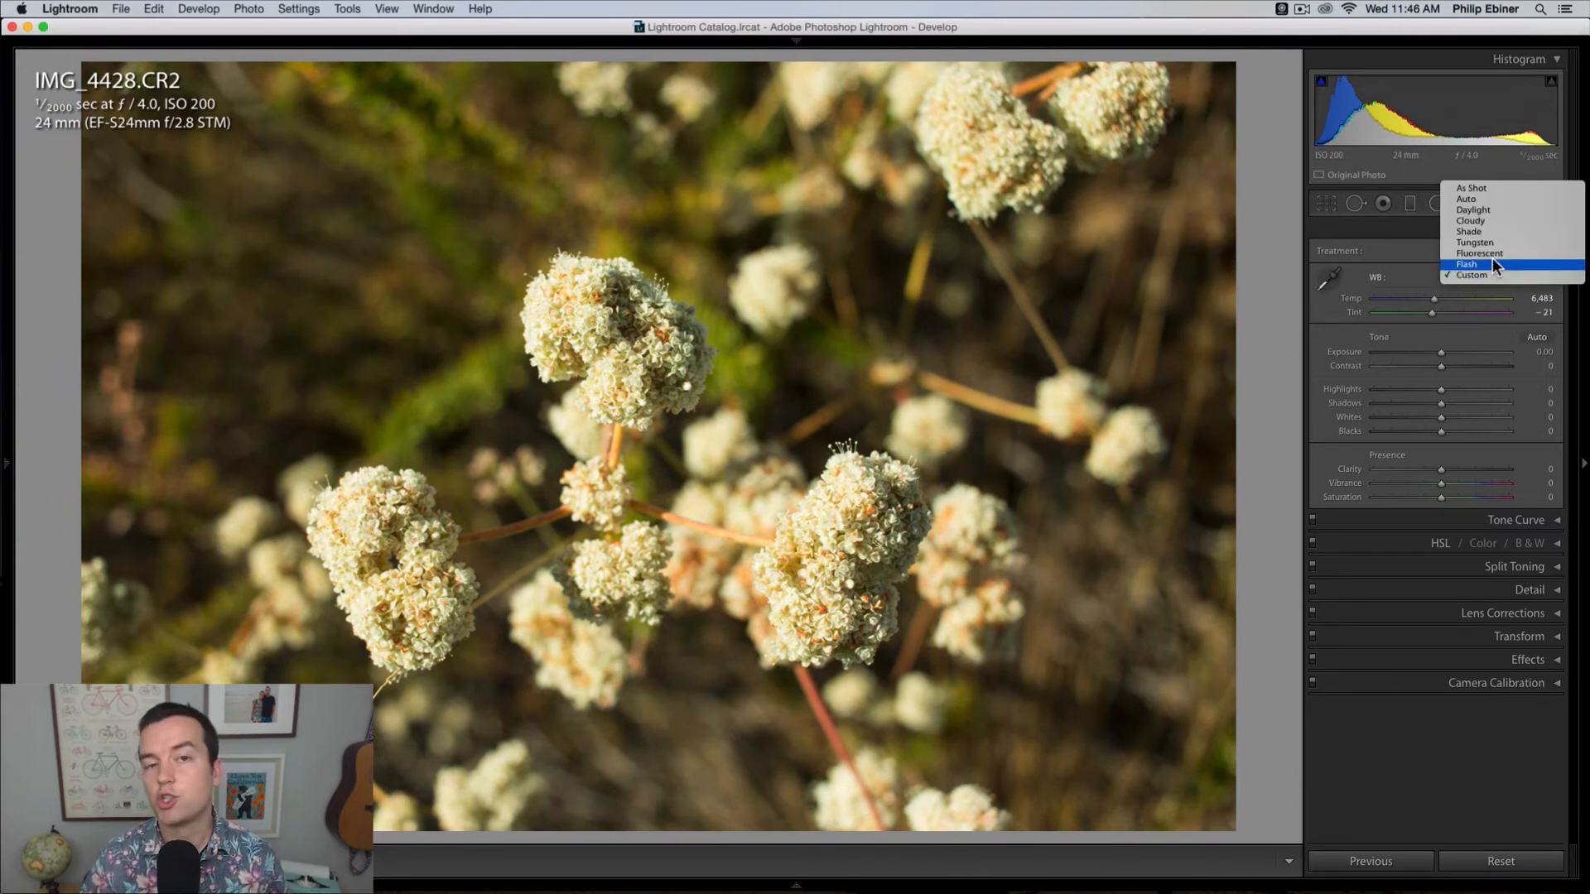
{"action": "left_click", "coordinate": [1492, 212]}
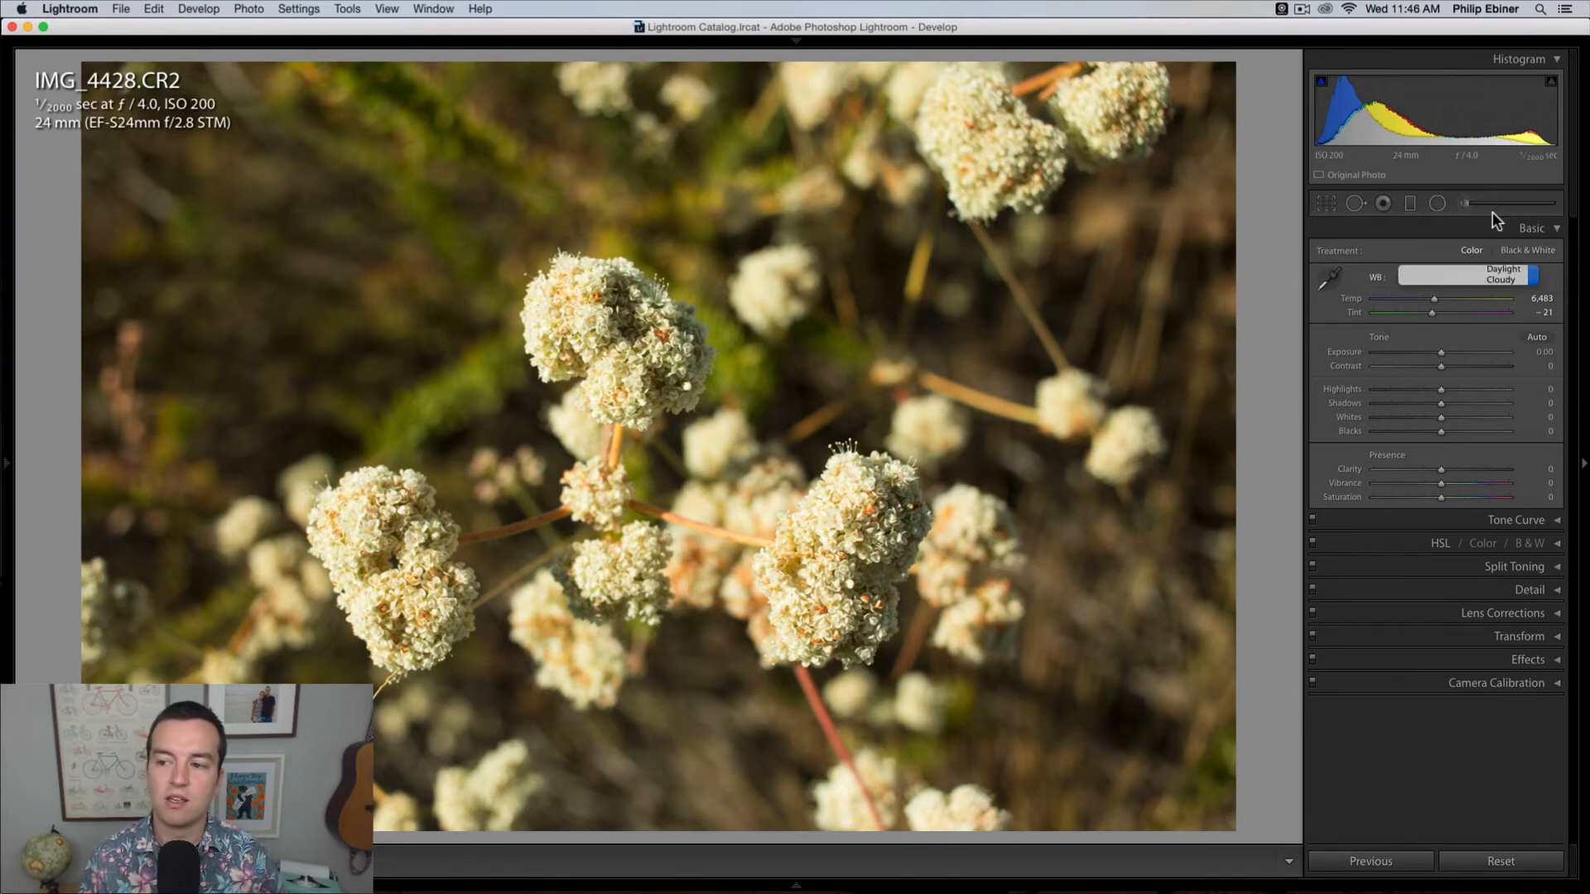
Step: Sample a neutral target on the central flower cluster for the white balance, and set the temperature to 5,563
{"action": "left_click", "coordinate": [1517, 277]}
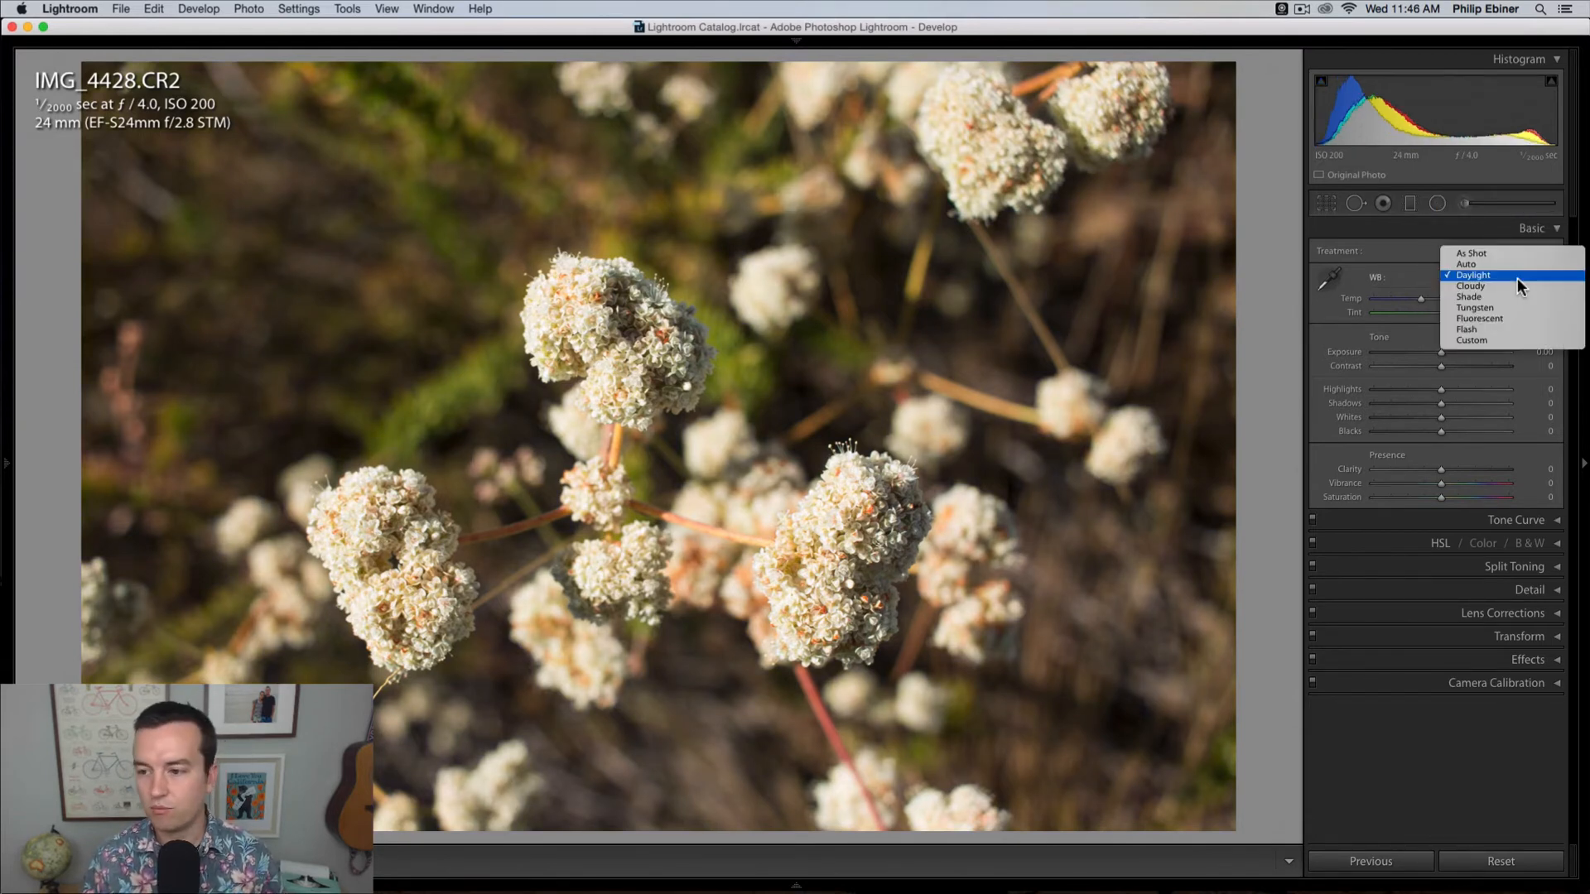
{"action": "left_click", "coordinate": [1398, 280]}
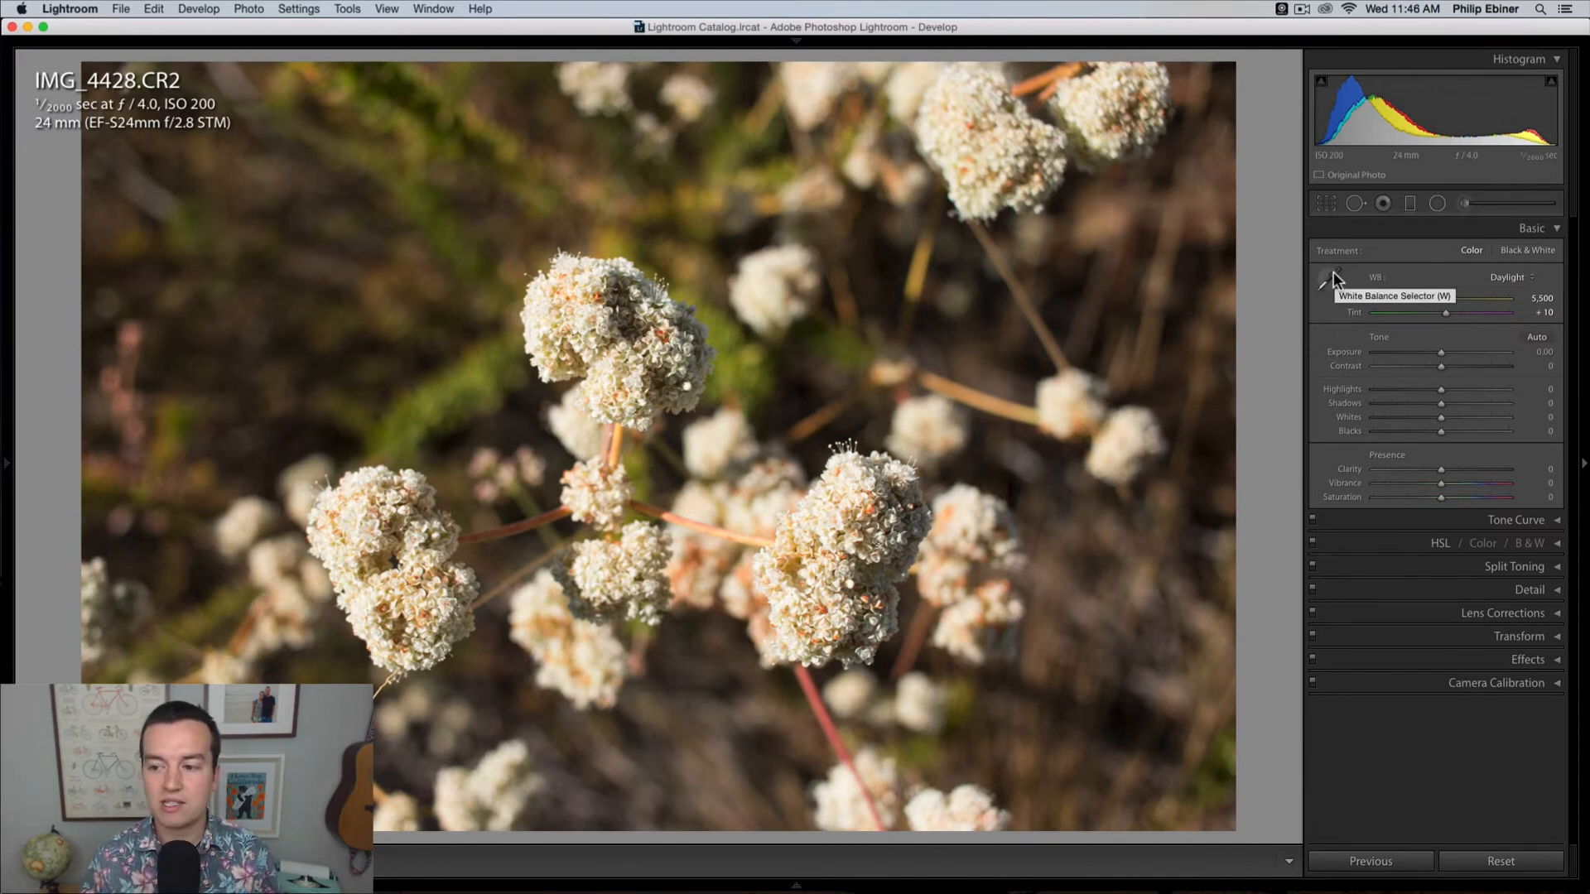
{"action": "left_click", "coordinate": [1333, 272]}
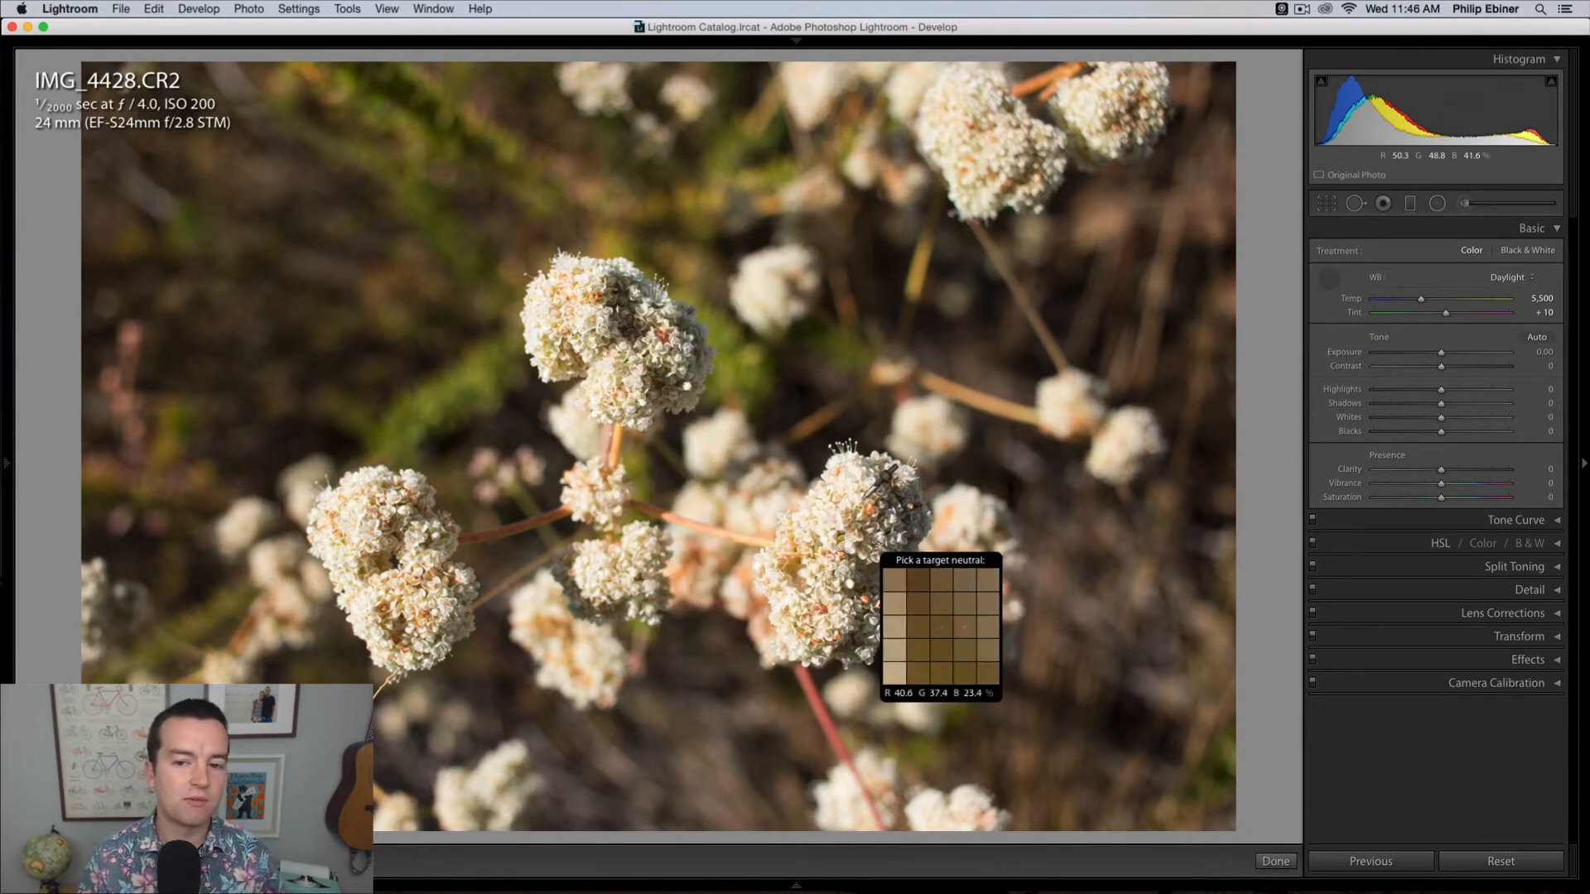
{"action": "left_click", "coordinate": [665, 356]}
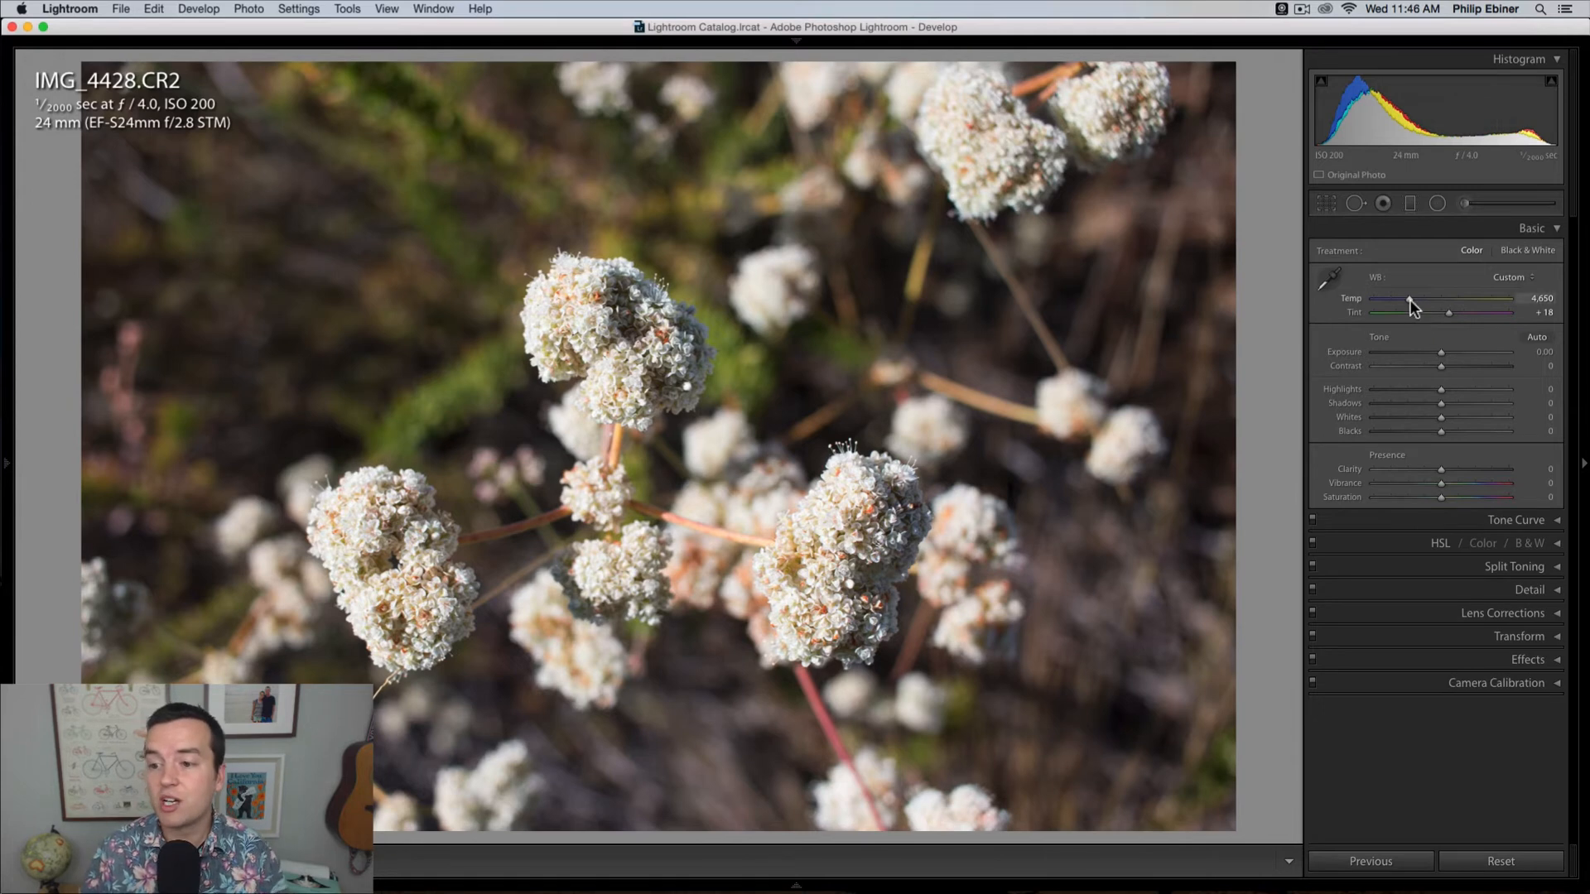
{"action": "left_click_drag", "start_coordinate": [1410, 300], "coordinate": [1423, 303]}
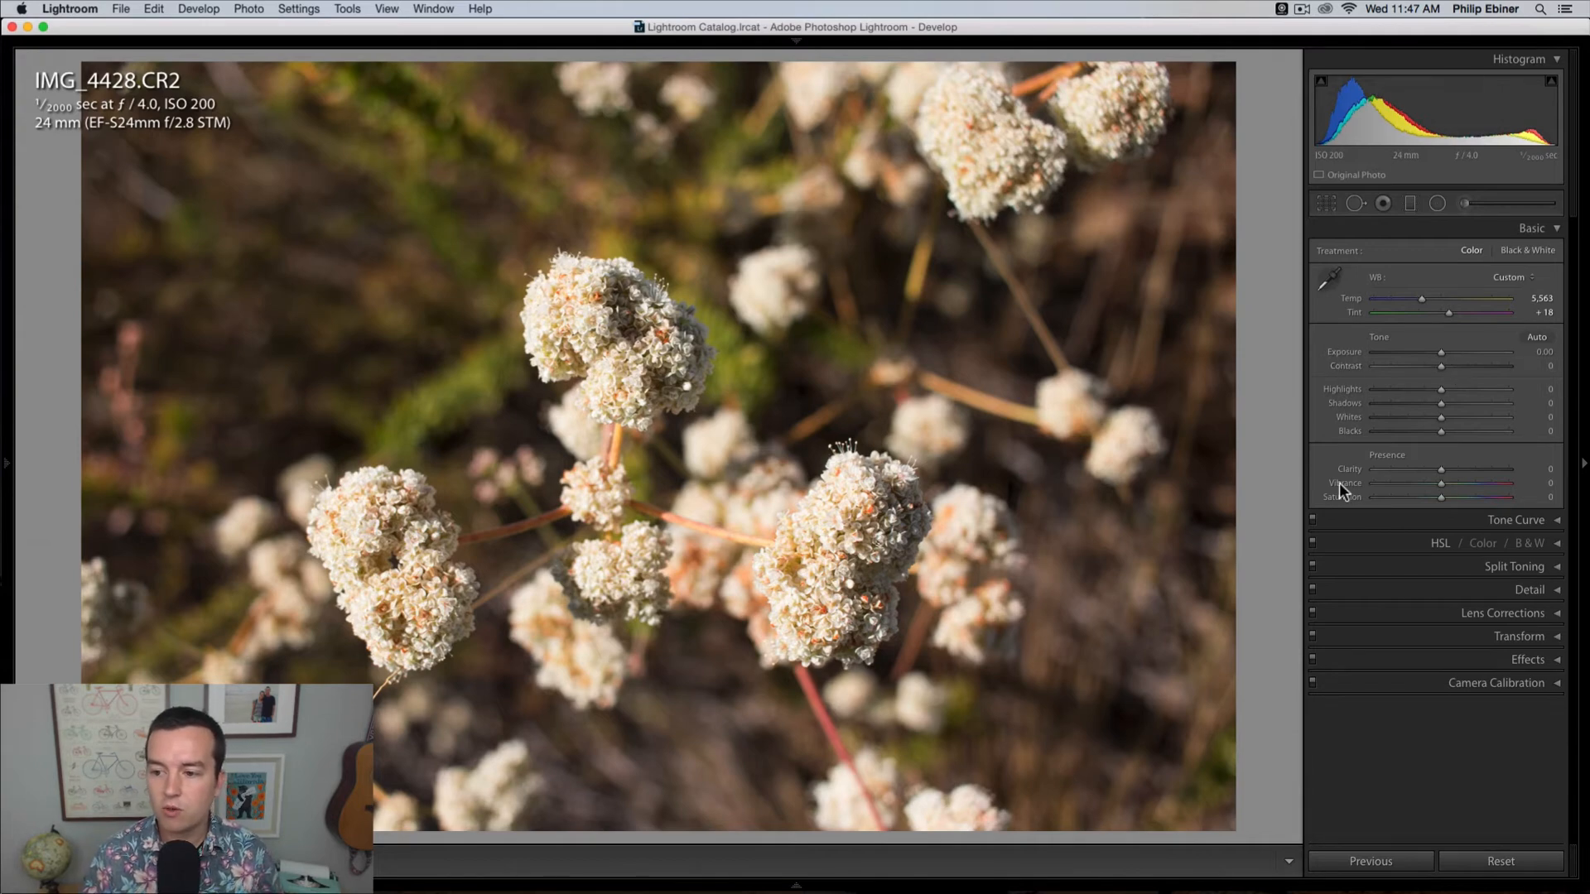
Step: Raise the flower photo's exposure to +0.95, and try contrast at -100 and +100 before resetting it to its default
{"action": "left_click_drag", "start_coordinate": [1441, 349], "coordinate": [1342, 364]}
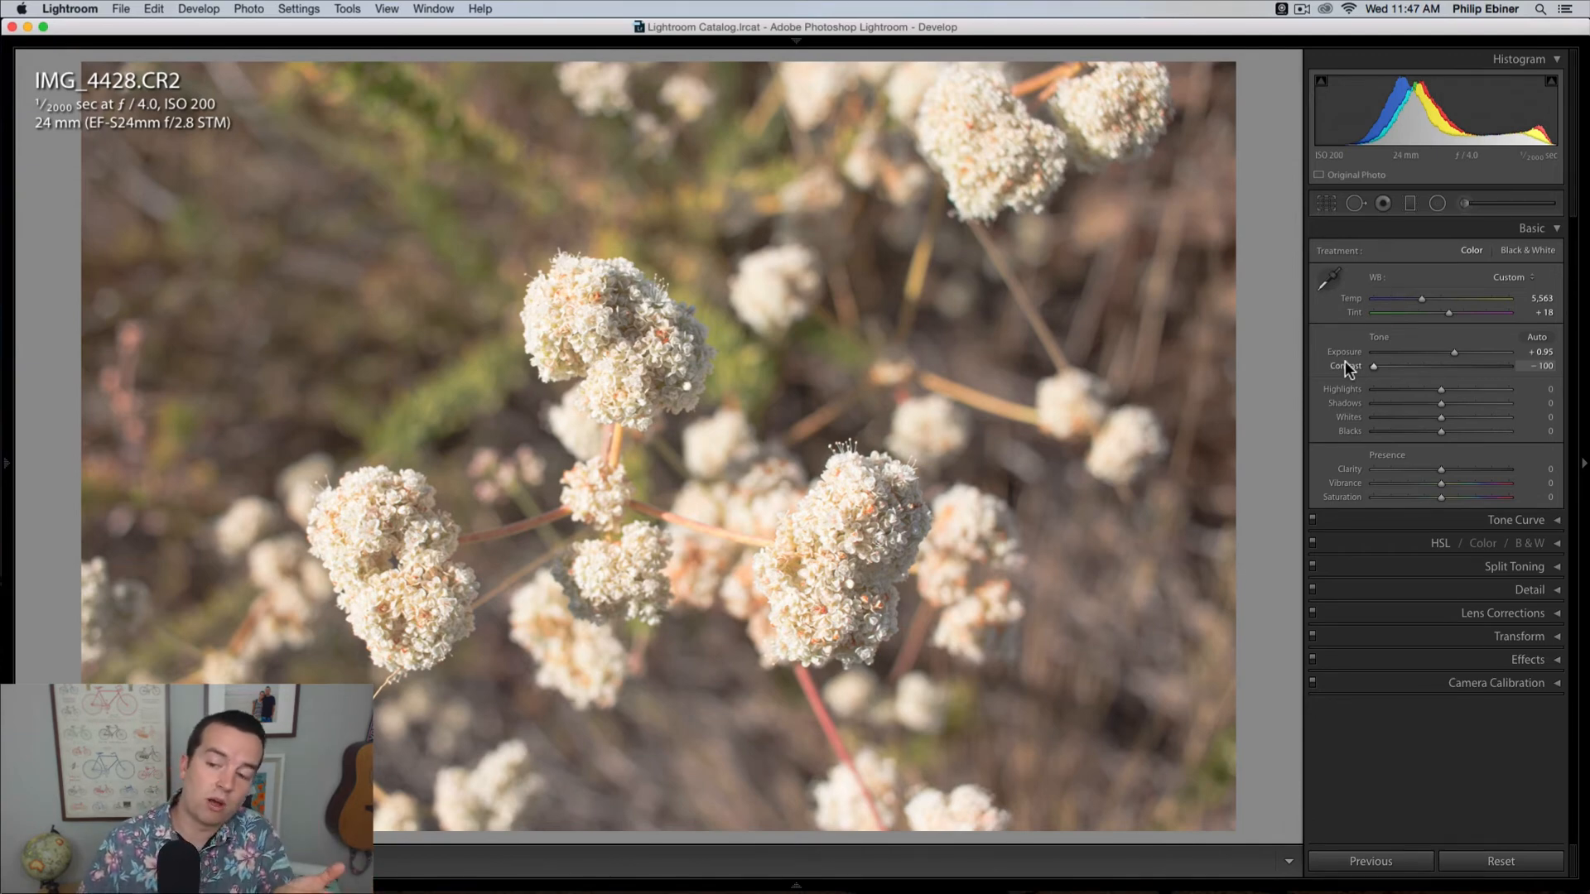
{"action": "left_click_drag", "start_coordinate": [1348, 369], "coordinate": [1532, 379]}
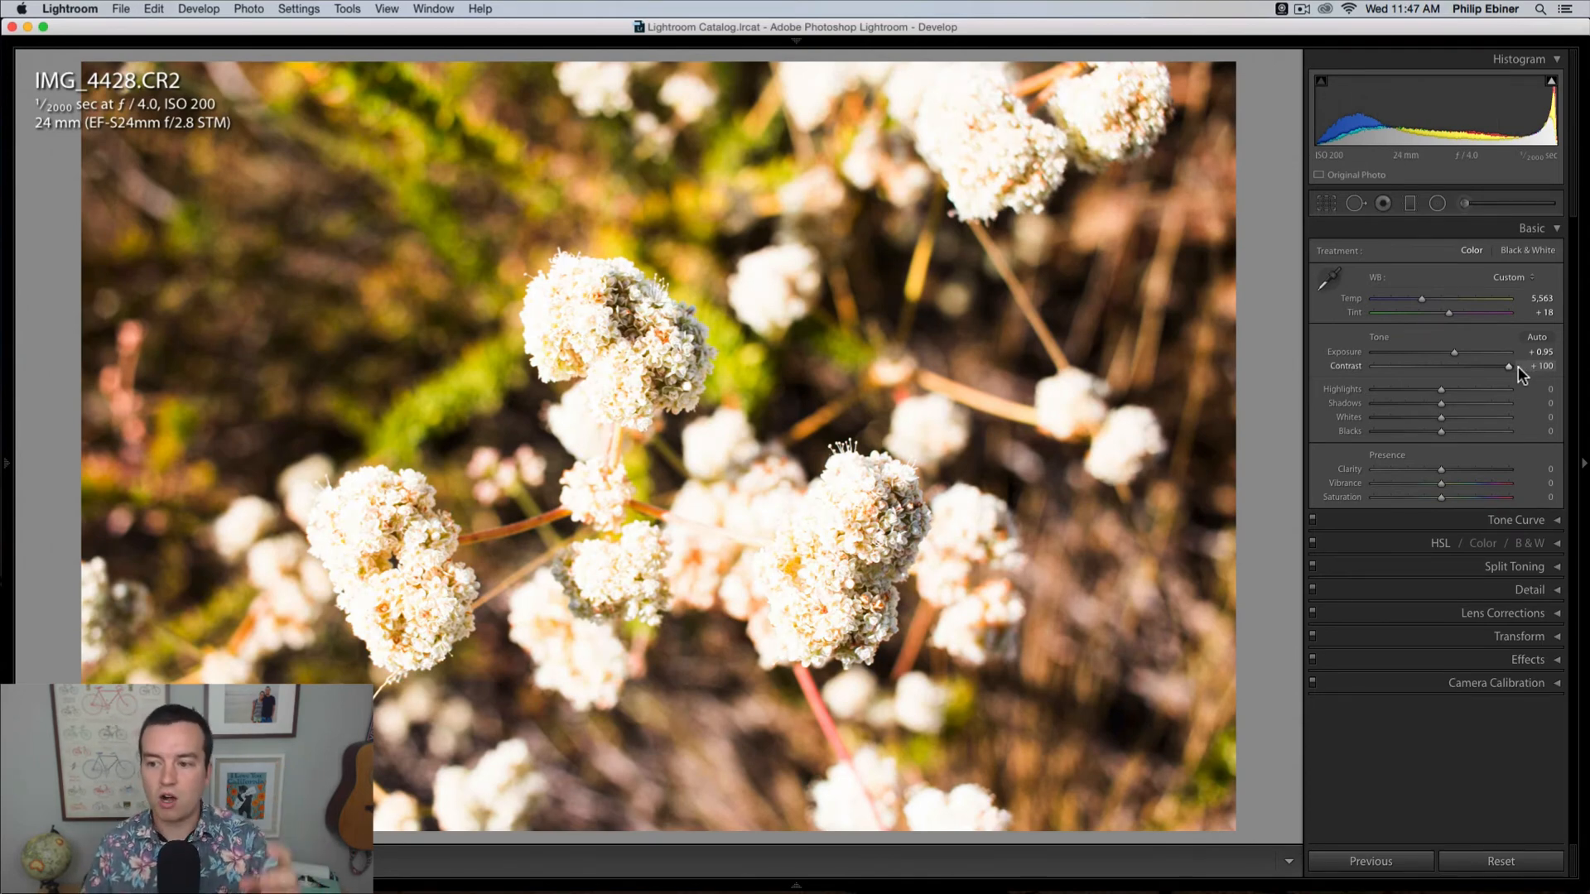
{"action": "left_click_drag", "start_coordinate": [1518, 367], "coordinate": [1444, 366]}
{"action": "double_click", "coordinate": [1444, 365]}
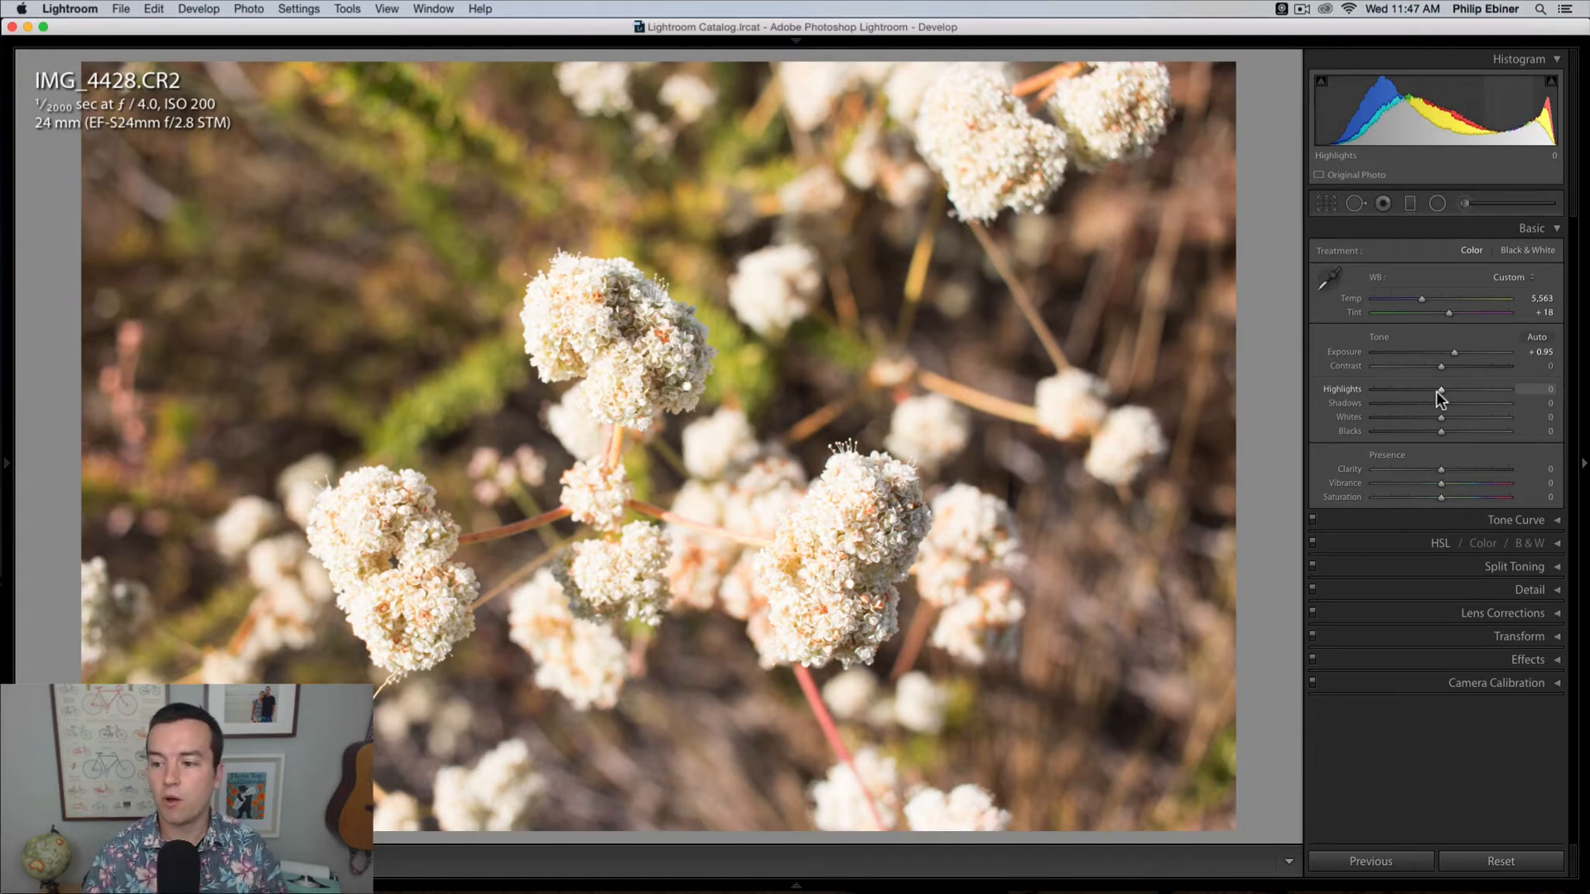
Step: Set highlights to -56, shadows to -57, whites to -5 and blacks to -47, and check shadow clipping with exposure at -1.95
{"action": "left_click_drag", "start_coordinate": [1438, 384], "coordinate": [1437, 417]}
{"action": "mouse_move", "coordinate": [1311, 83]}
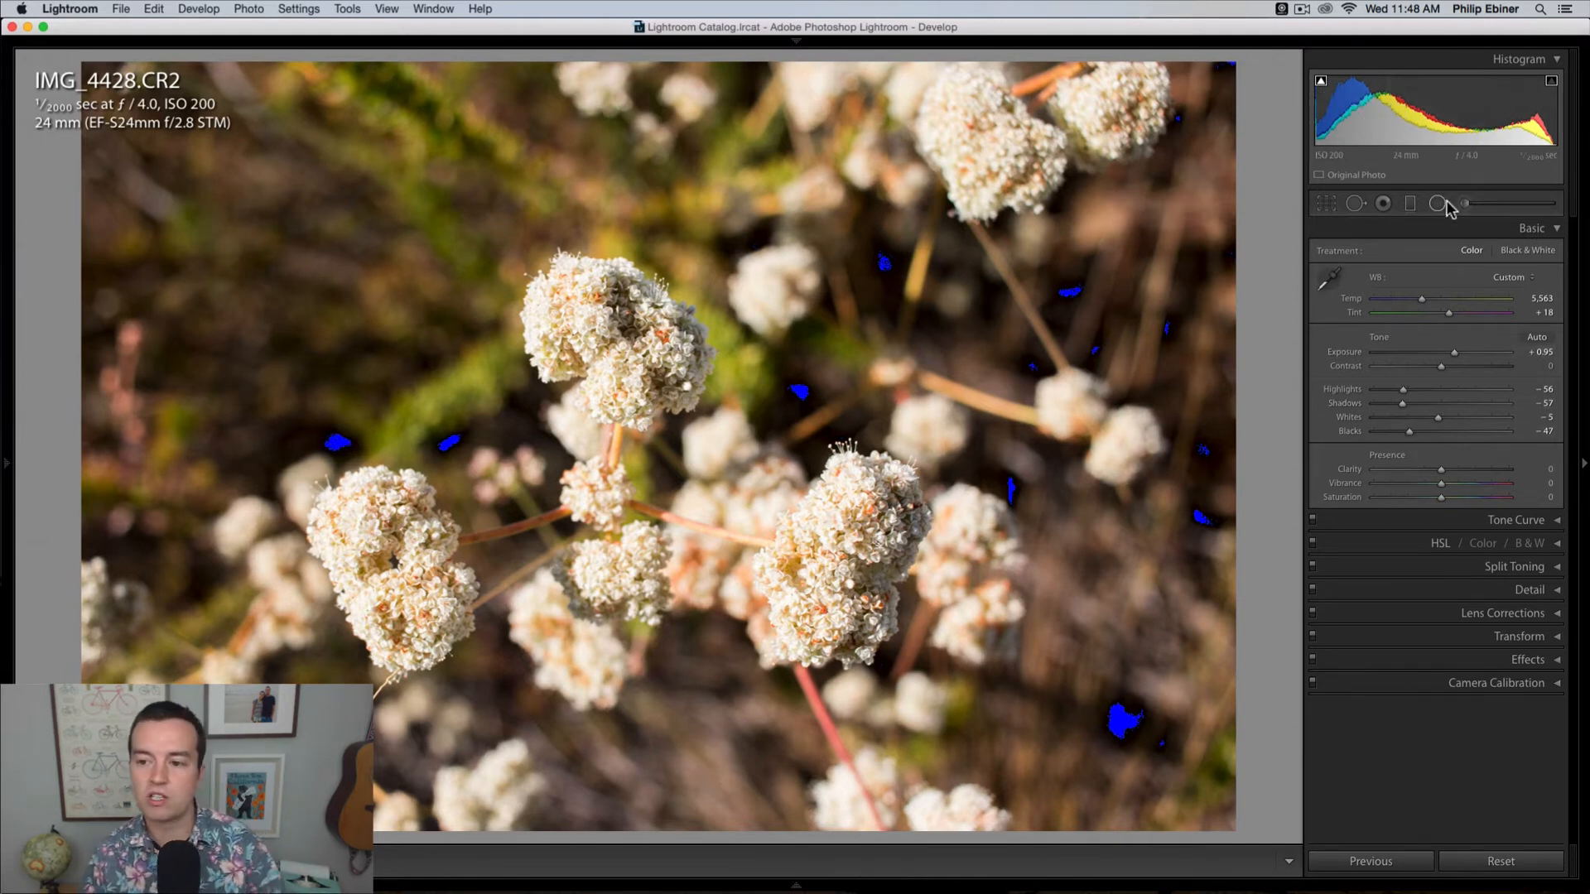
{"action": "left_click_drag", "start_coordinate": [1452, 354], "coordinate": [1415, 355]}
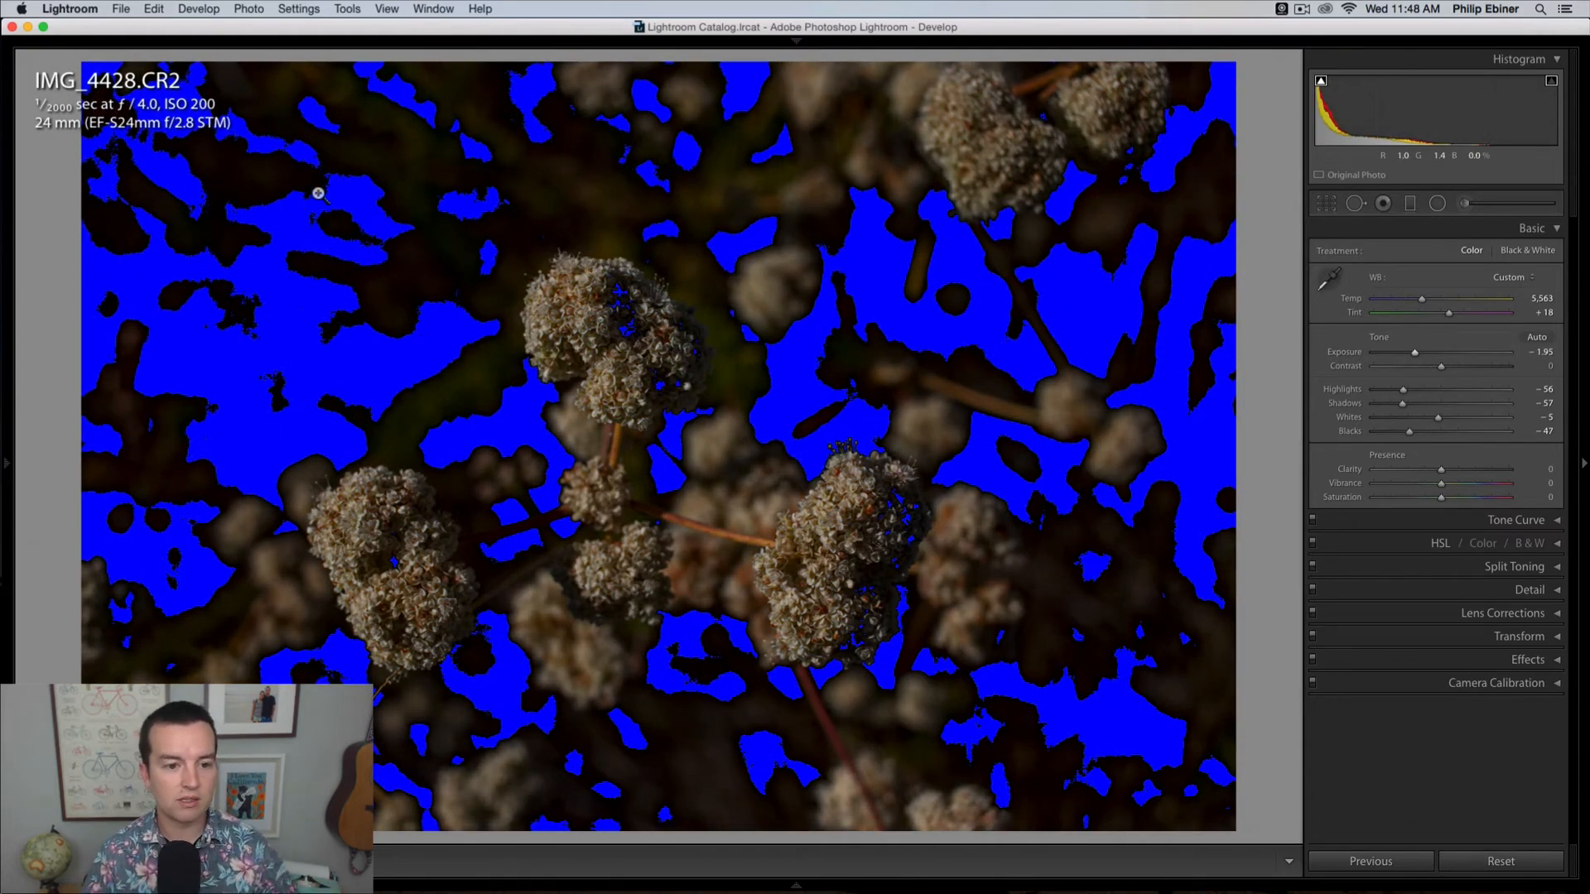
{"action": "left_click", "coordinate": [1321, 83]}
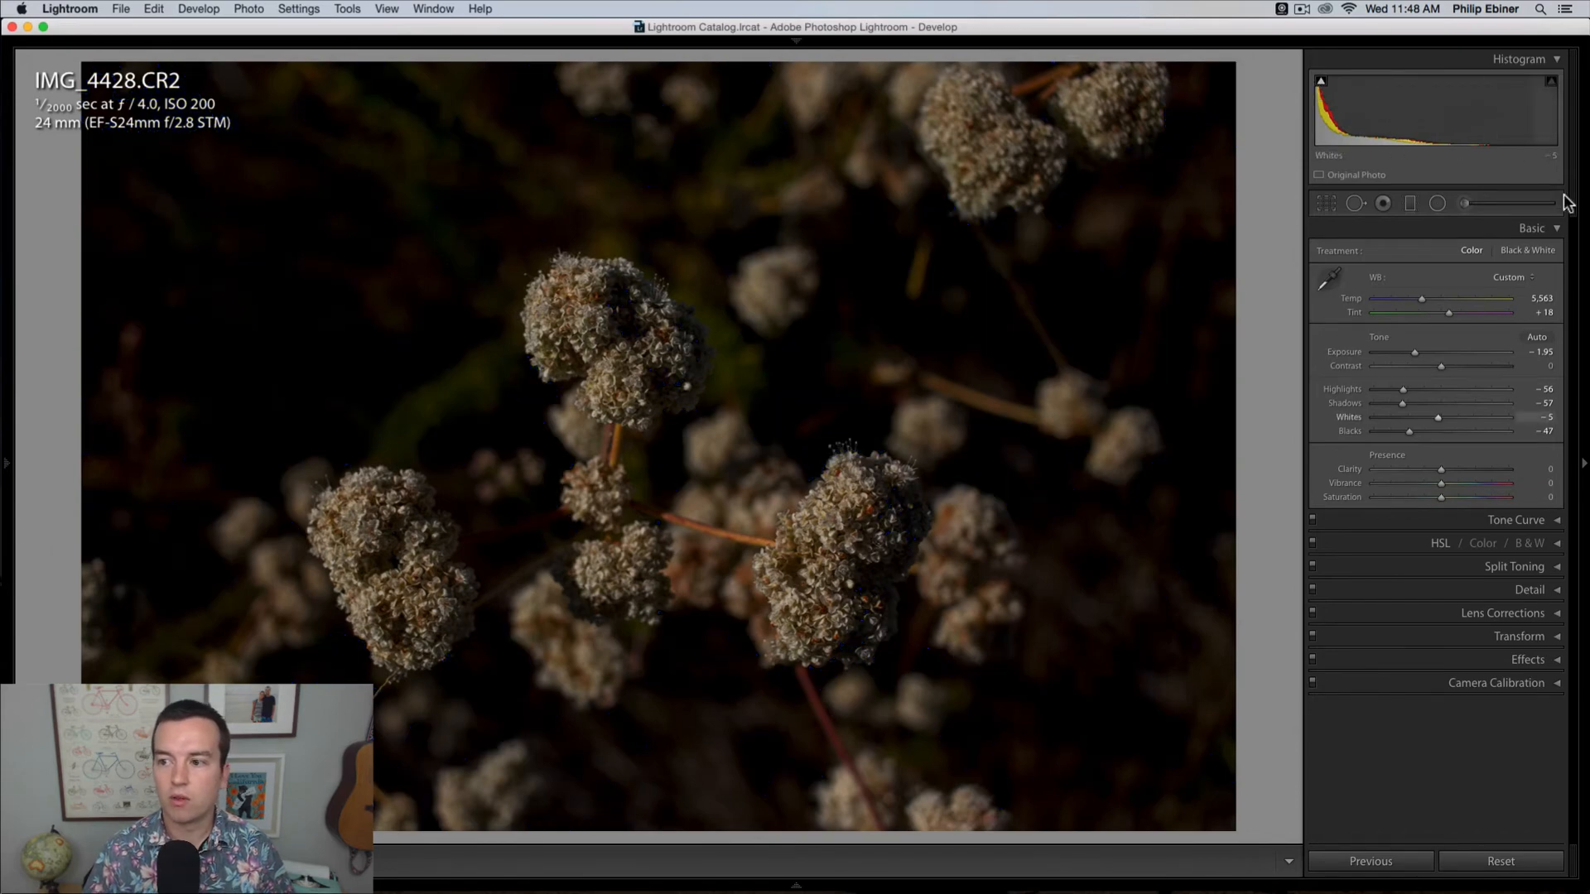
Step: Turn on the highlight clipping indicator, check it with exposure at +5.00, and reset the exposure to its default
{"action": "left_click", "coordinate": [1551, 81]}
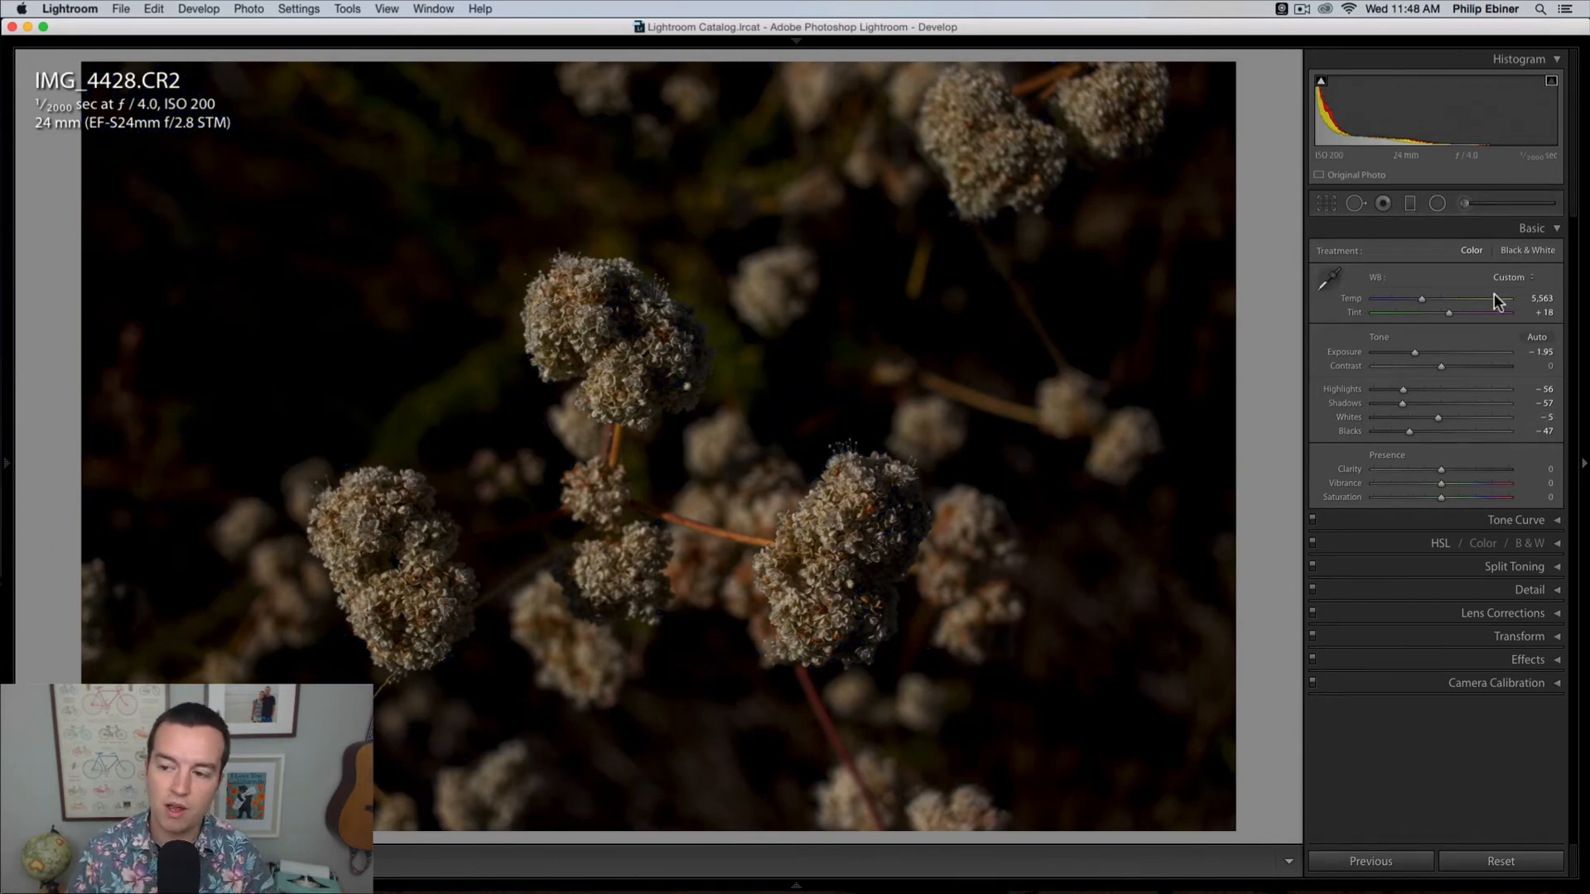
{"action": "left_click_drag", "start_coordinate": [1413, 347], "coordinate": [1508, 356]}
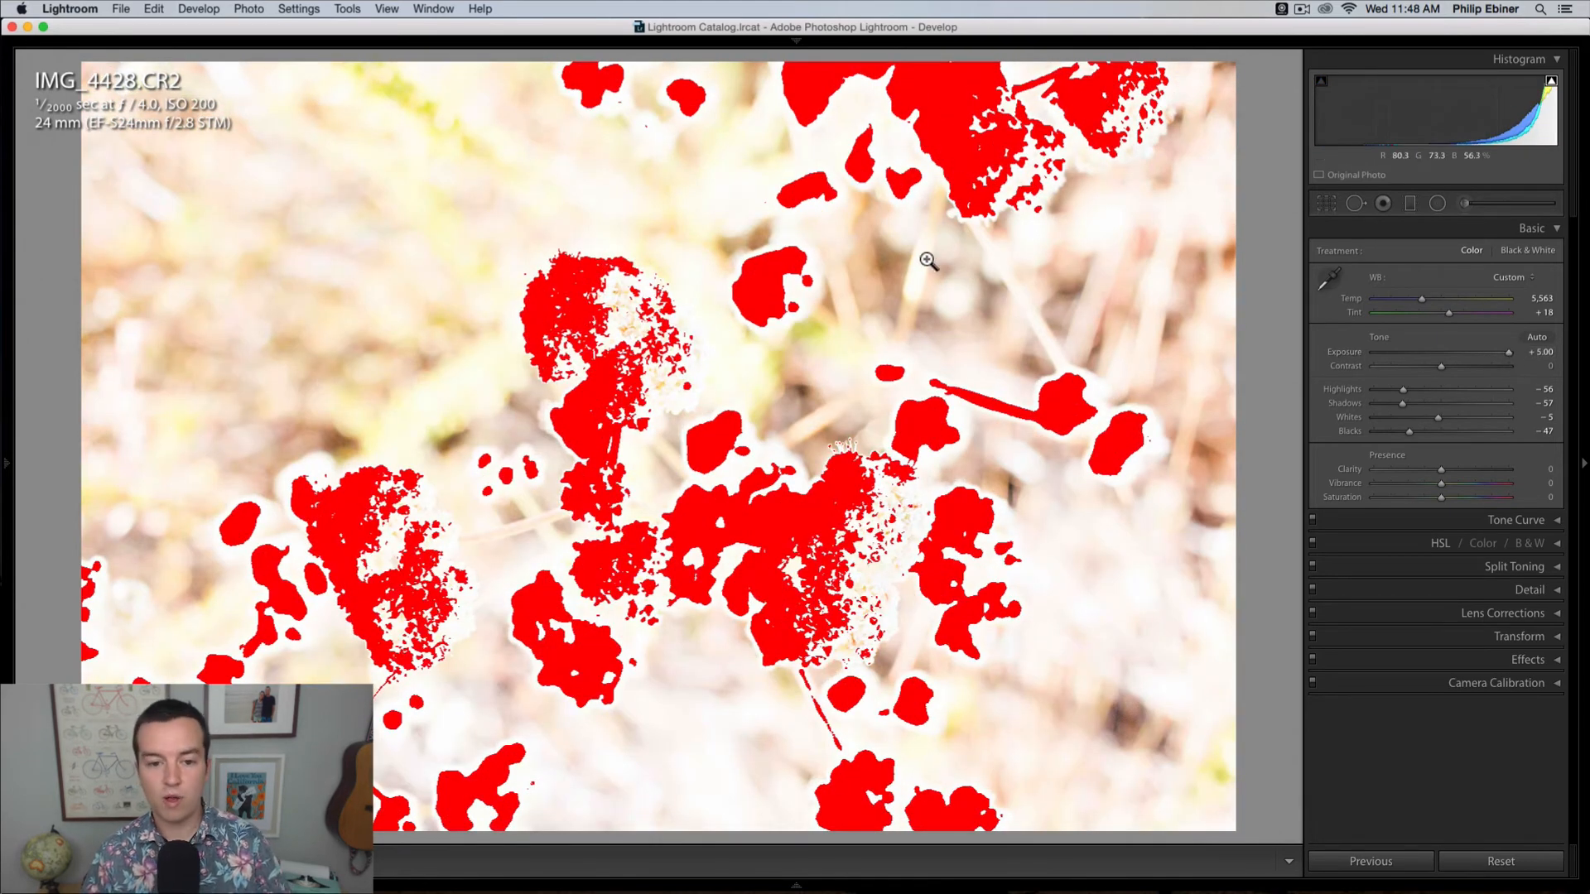
{"action": "double_click", "coordinate": [1509, 351]}
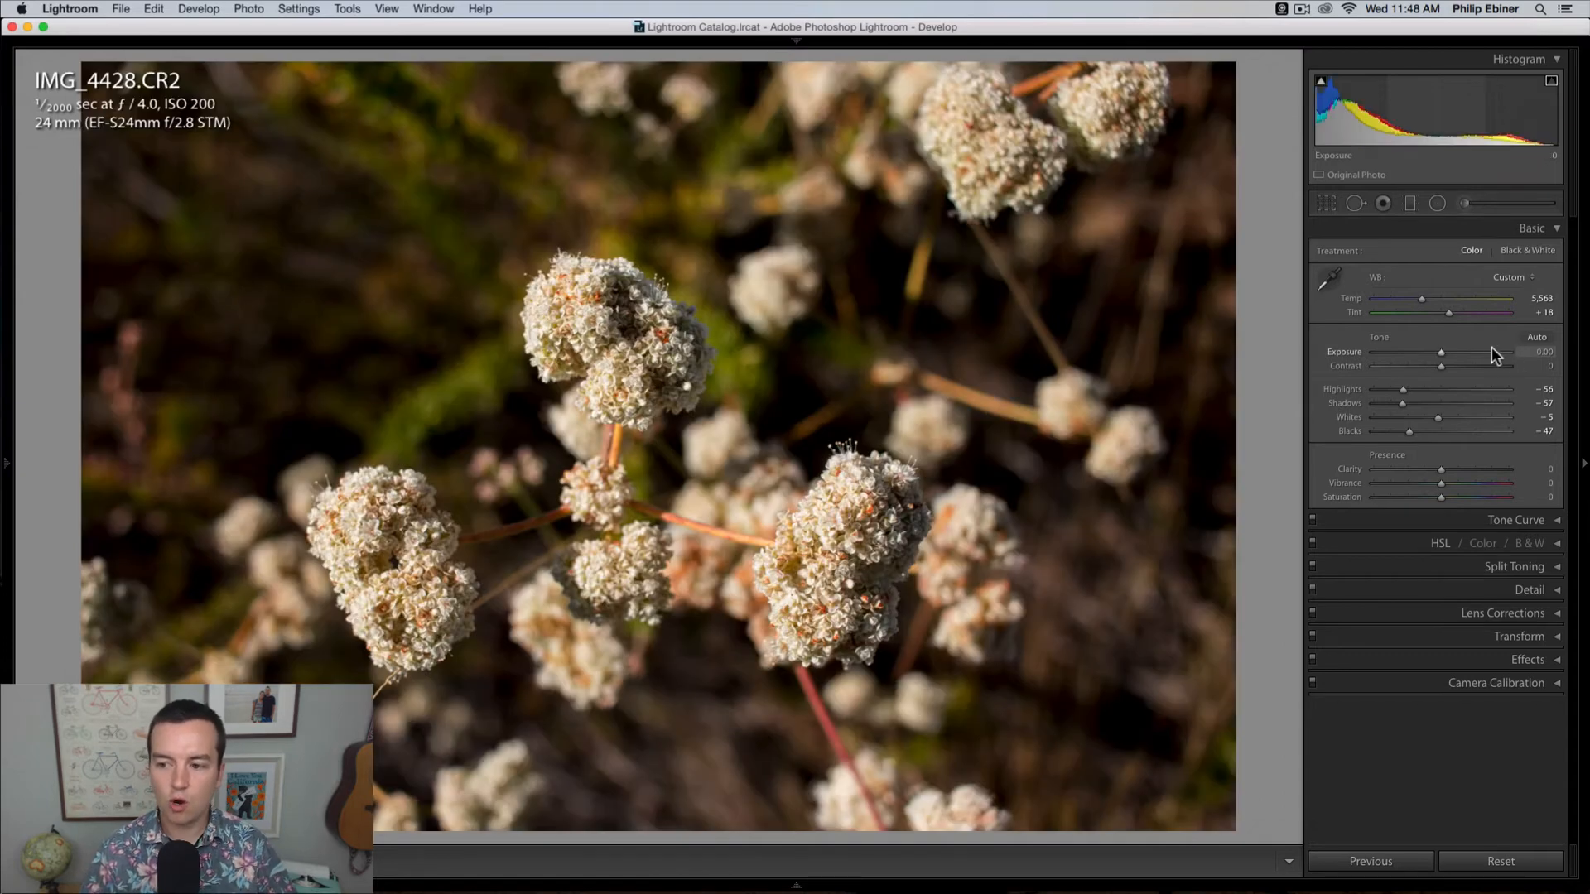
Step: Set the flower photo's exposure to +1.55, highlights to -41, shadows to -48, whites to -80 and blacks to -15
{"action": "mouse_move", "coordinate": [1321, 85]}
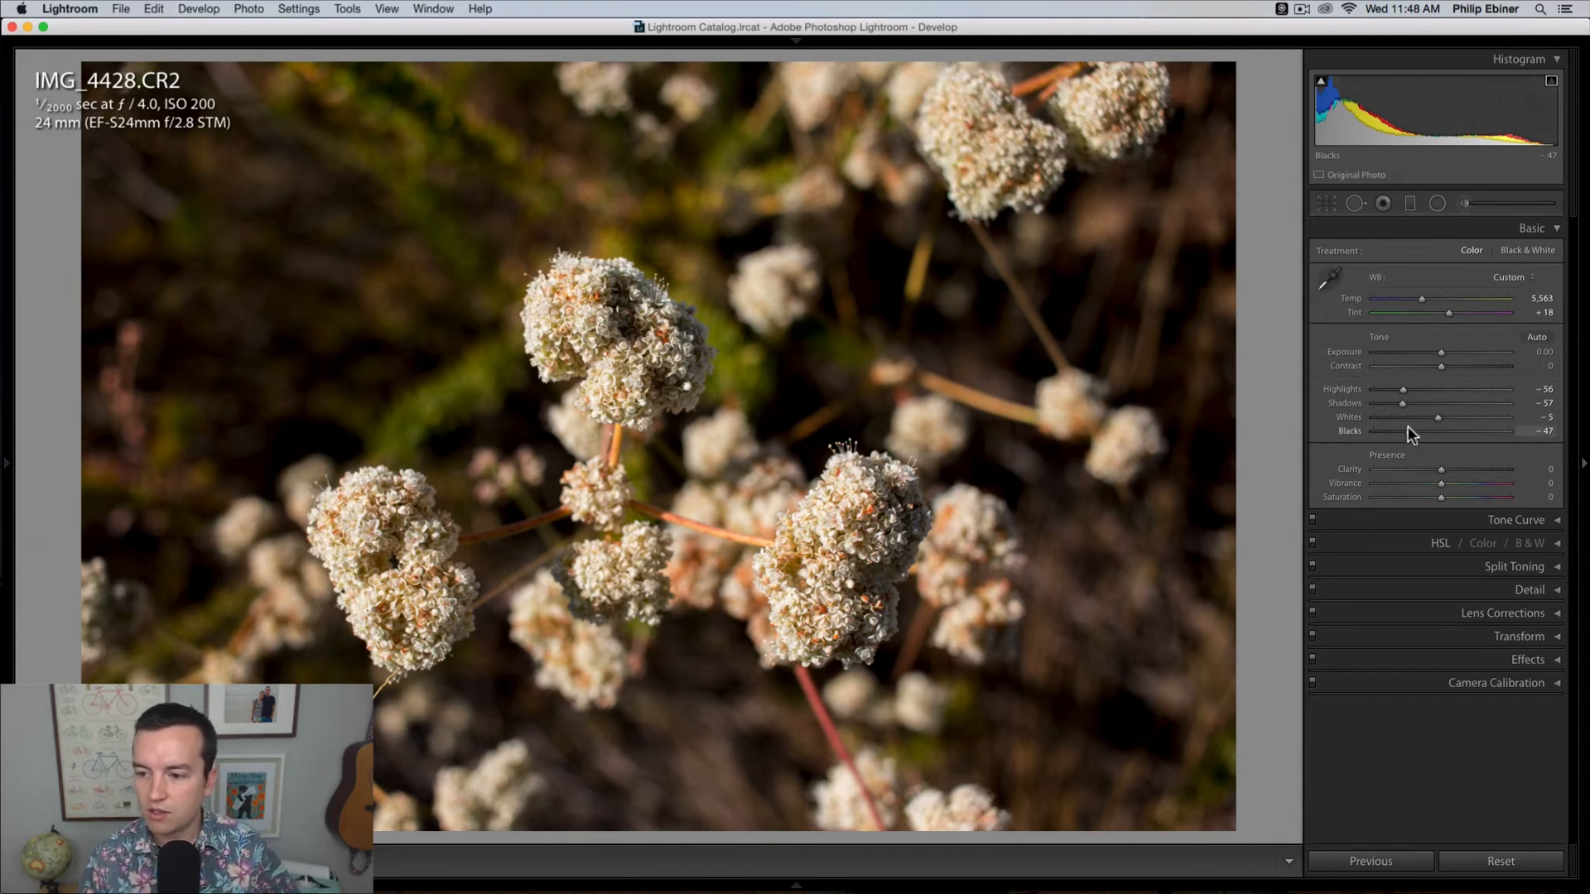
{"action": "mouse_move", "coordinate": [1408, 425]}
{"action": "left_mouse_down"}
{"action": "mouse_move", "coordinate": [1431, 433]}
{"action": "mouse_move", "coordinate": [1443, 391]}
{"action": "mouse_move", "coordinate": [1429, 405]}
{"action": "left_mouse_up"}
{"action": "left_click_drag", "start_coordinate": [1441, 351], "coordinate": [1461, 358]}
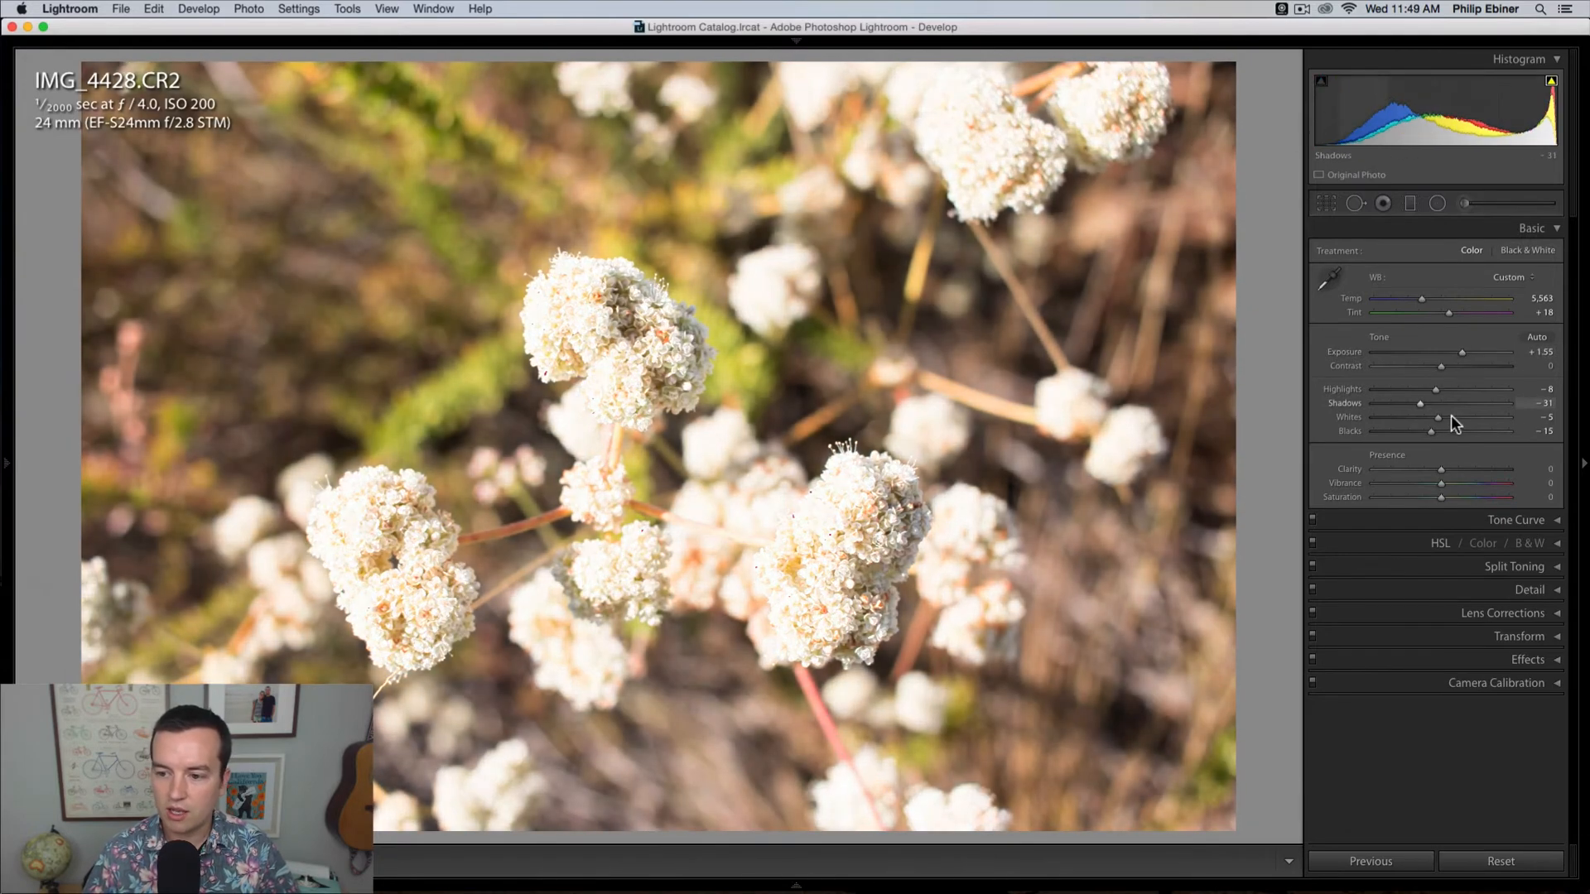
{"action": "left_click_drag", "start_coordinate": [1439, 415], "coordinate": [1414, 387]}
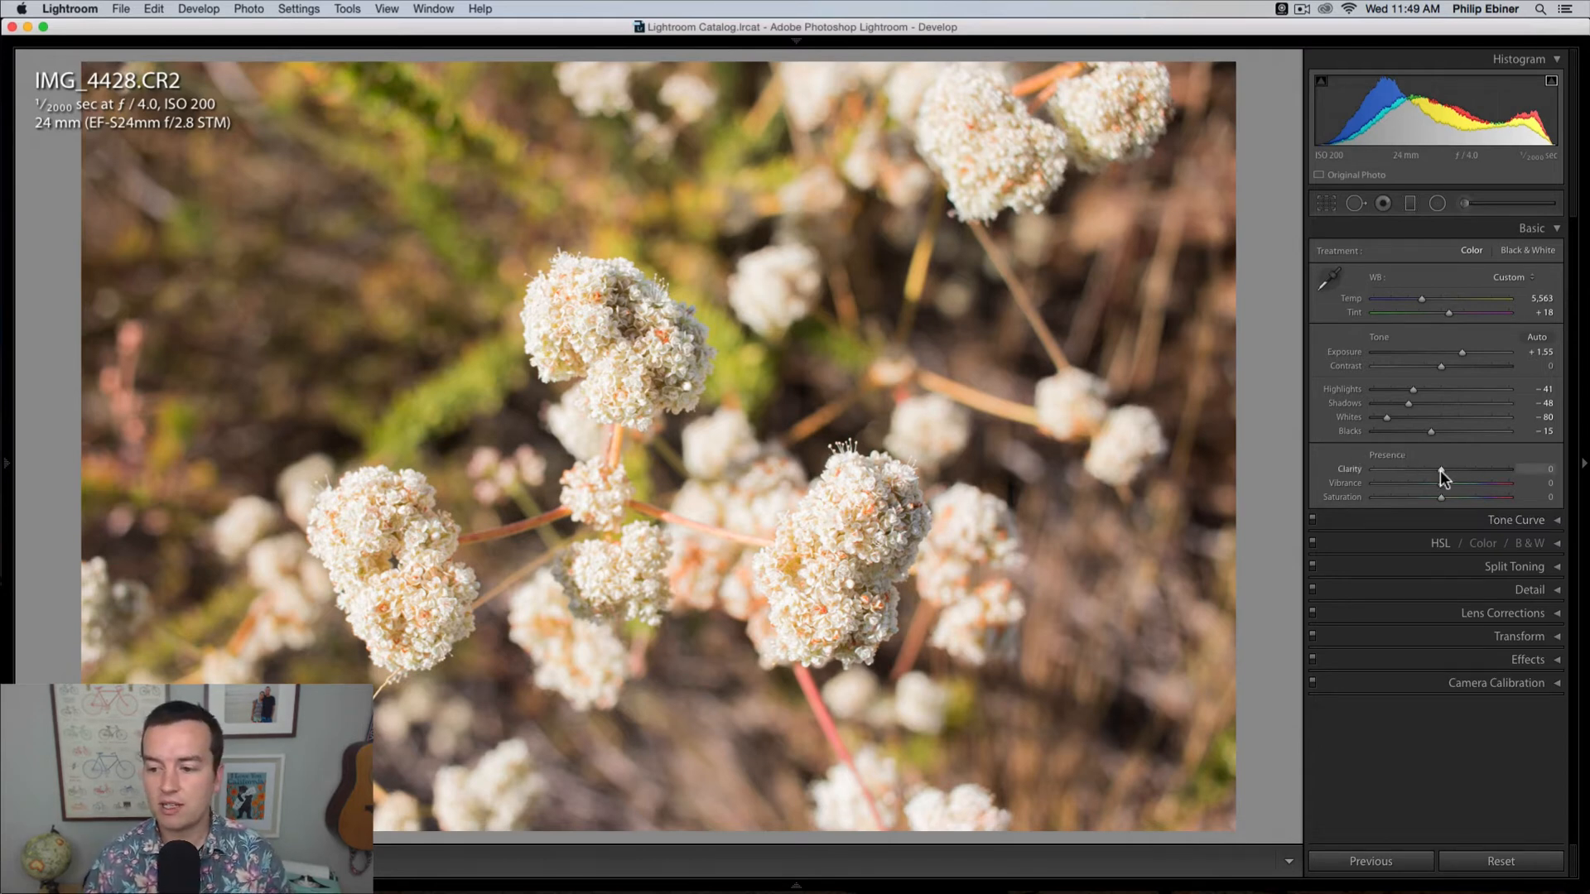
Step: Try the flower photo's clarity at +17, +100 and -23, and reset it to its default
{"action": "left_click_drag", "start_coordinate": [1441, 470], "coordinate": [1459, 467]}
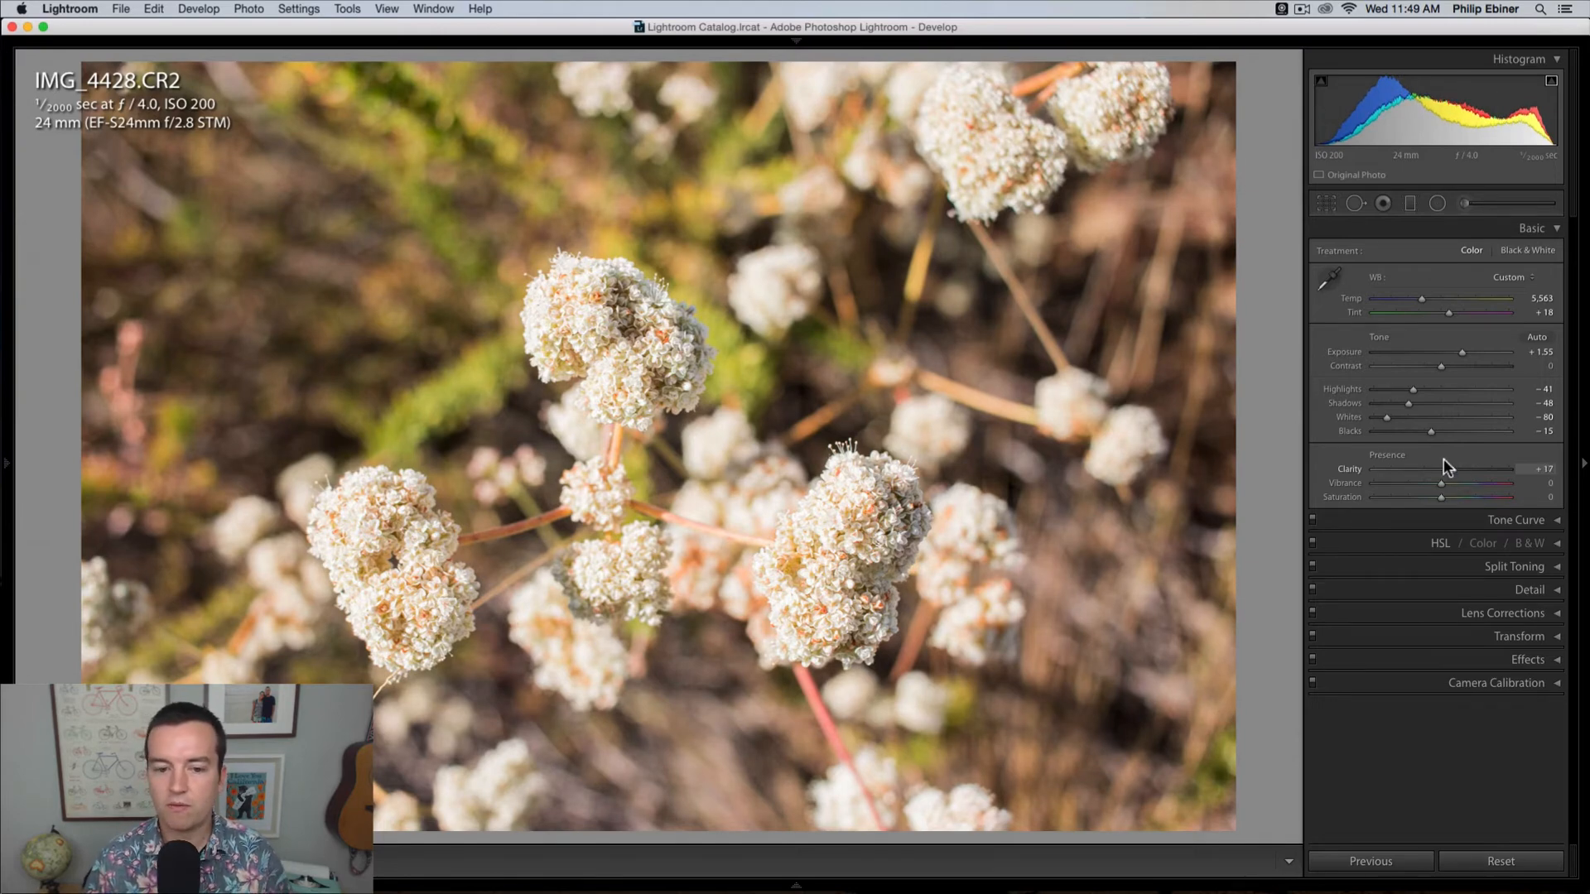
{"action": "left_click_drag", "start_coordinate": [1445, 467], "coordinate": [1578, 473]}
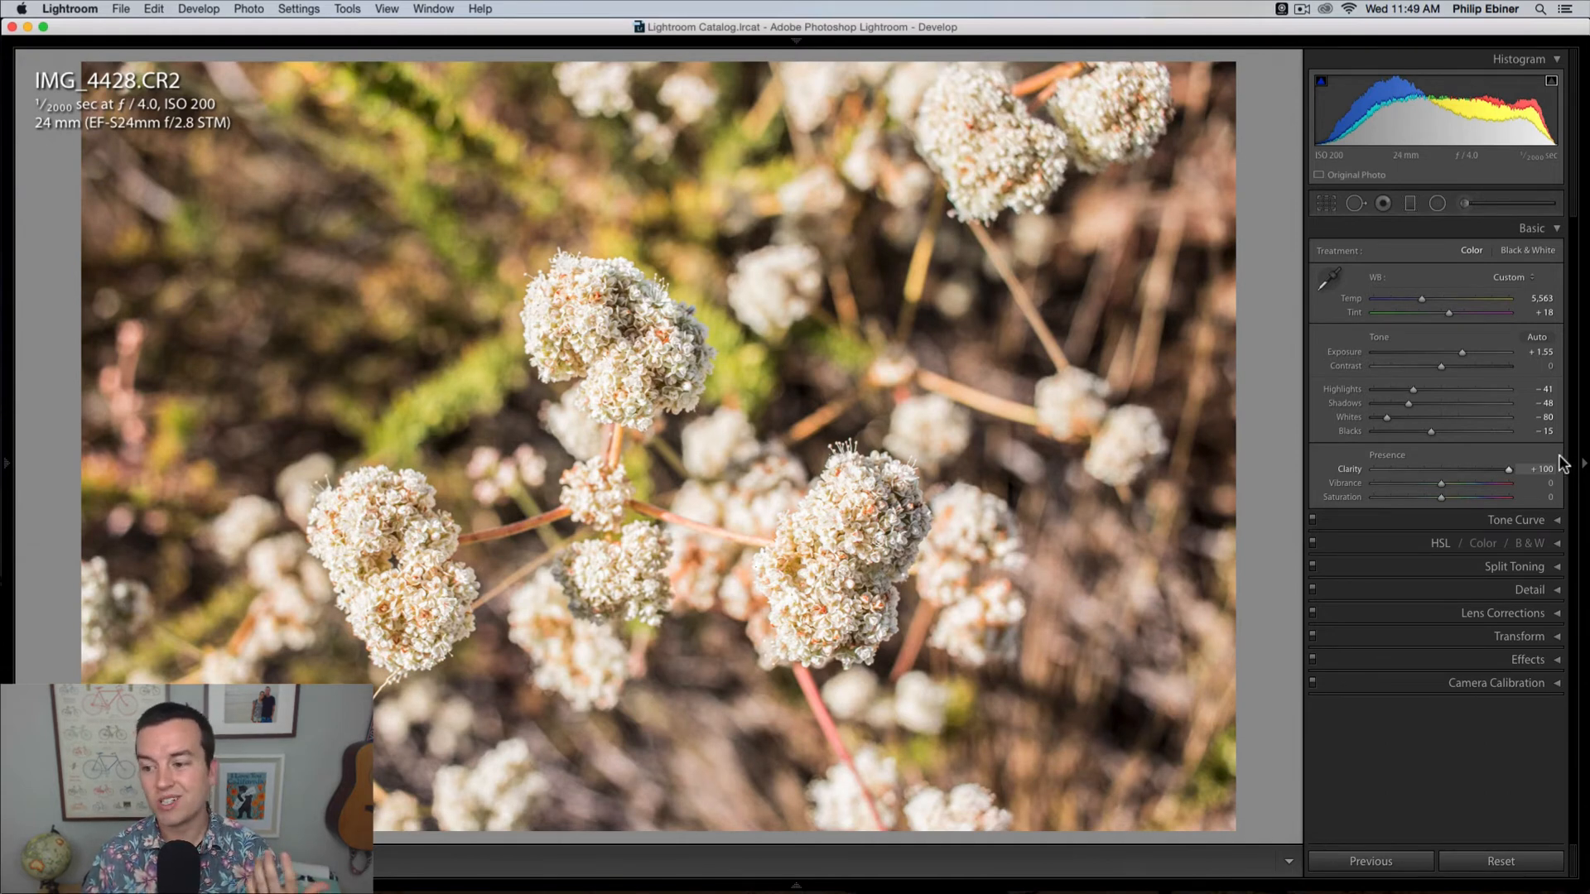
{"action": "left_click_drag", "start_coordinate": [1495, 481], "coordinate": [1423, 479]}
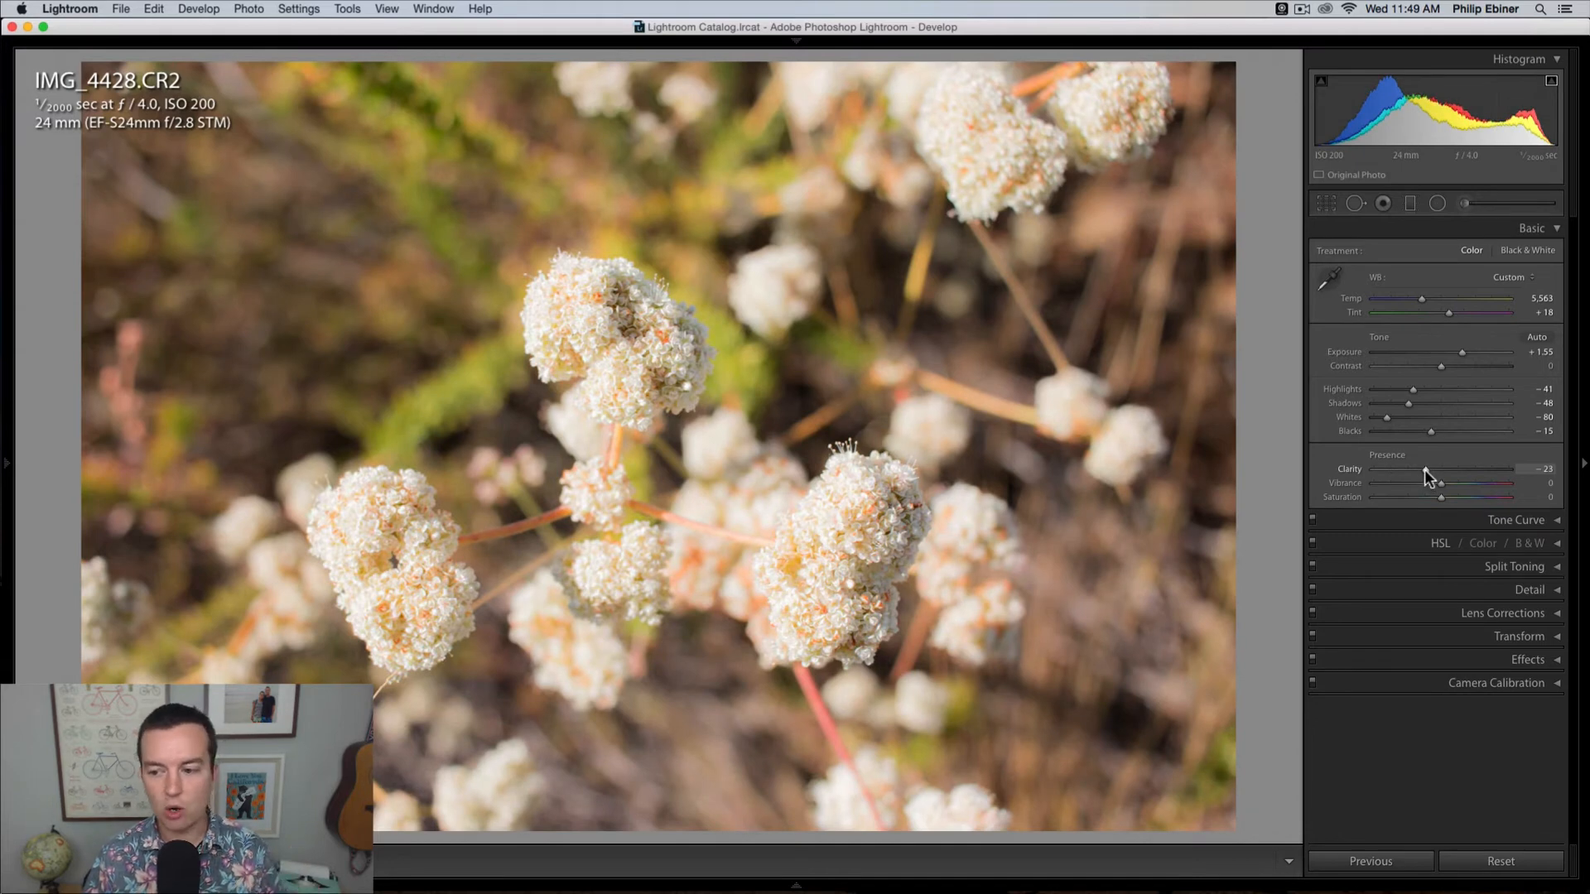
{"action": "double_click", "coordinate": [1424, 470]}
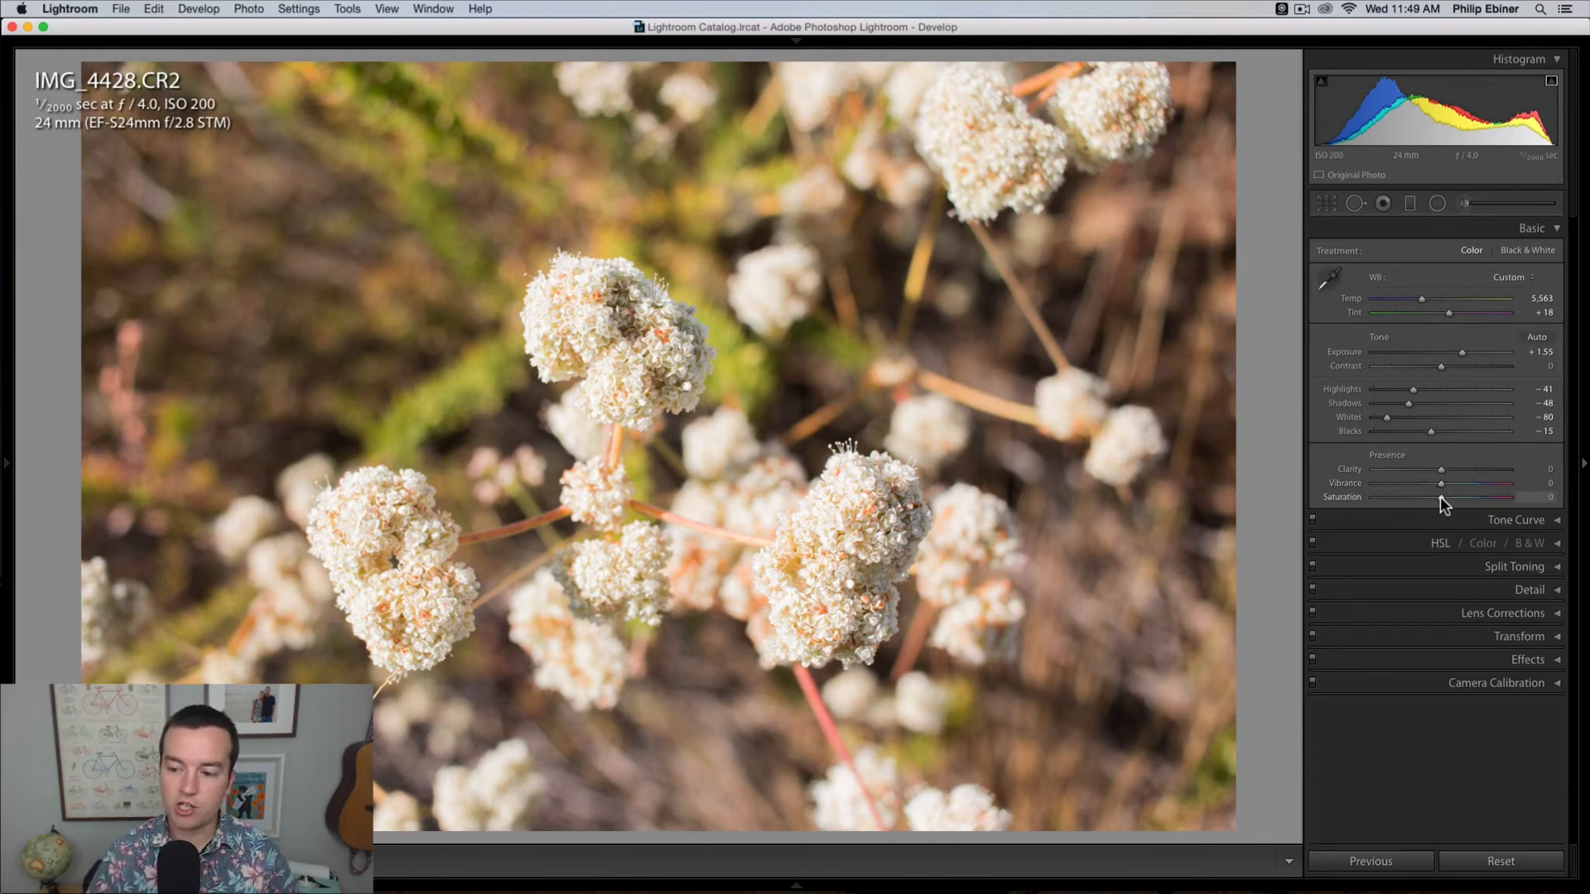
Step: Try the flower photo's saturation at +51, and lower it to +3
{"action": "left_click_drag", "start_coordinate": [1440, 495], "coordinate": [1474, 493]}
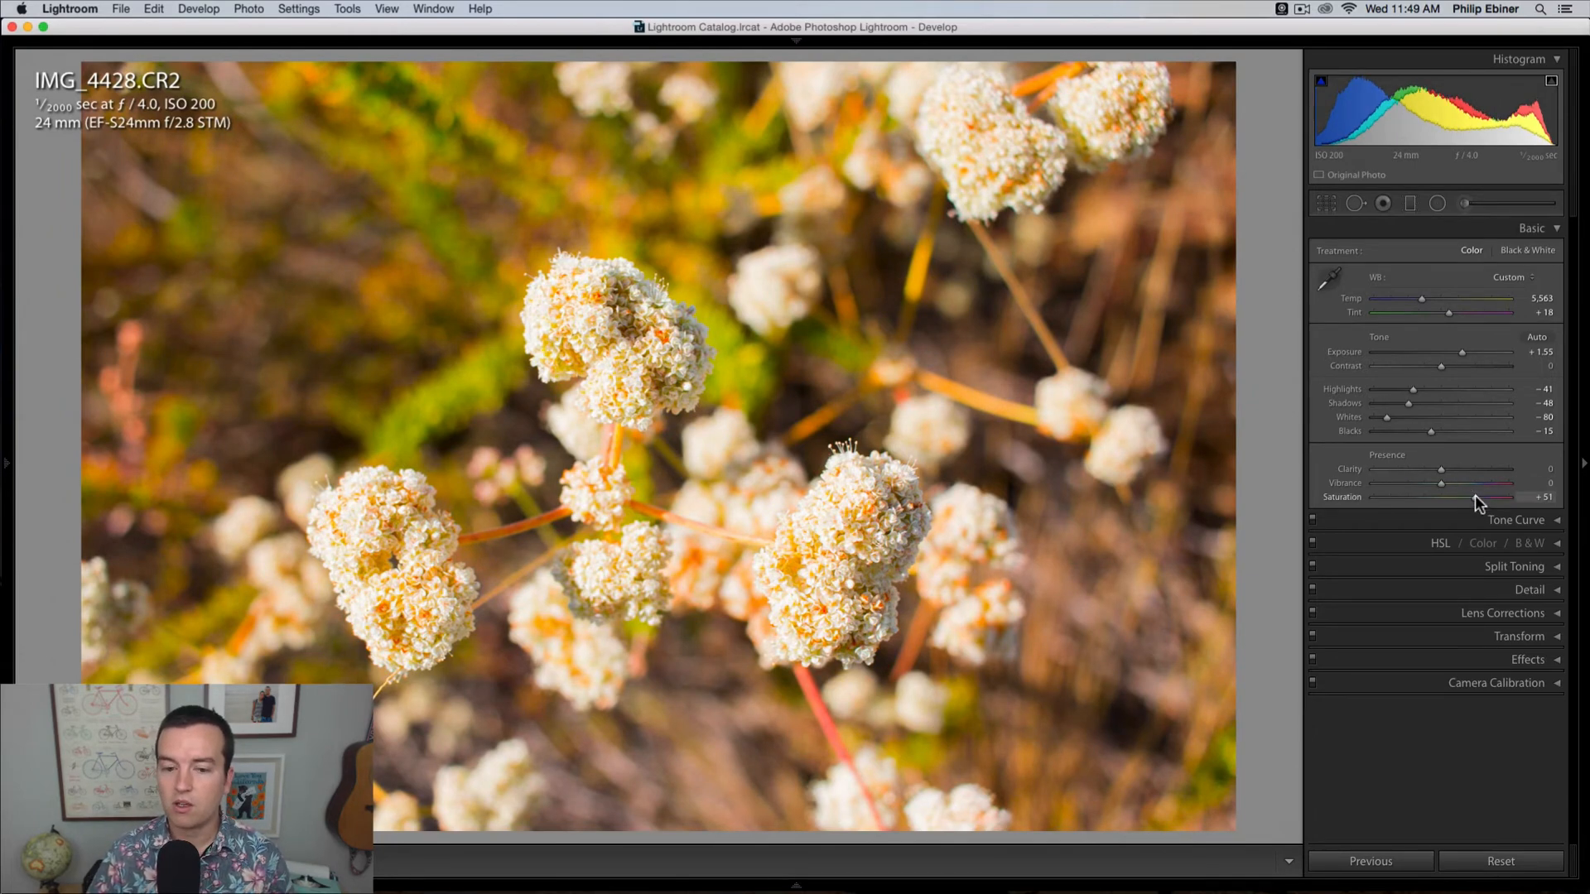
{"action": "mouse_move", "coordinate": [1474, 495]}
{"action": "left_mouse_down"}
{"action": "mouse_move", "coordinate": [1533, 490]}
{"action": "mouse_move", "coordinate": [1443, 499]}
{"action": "left_mouse_up"}
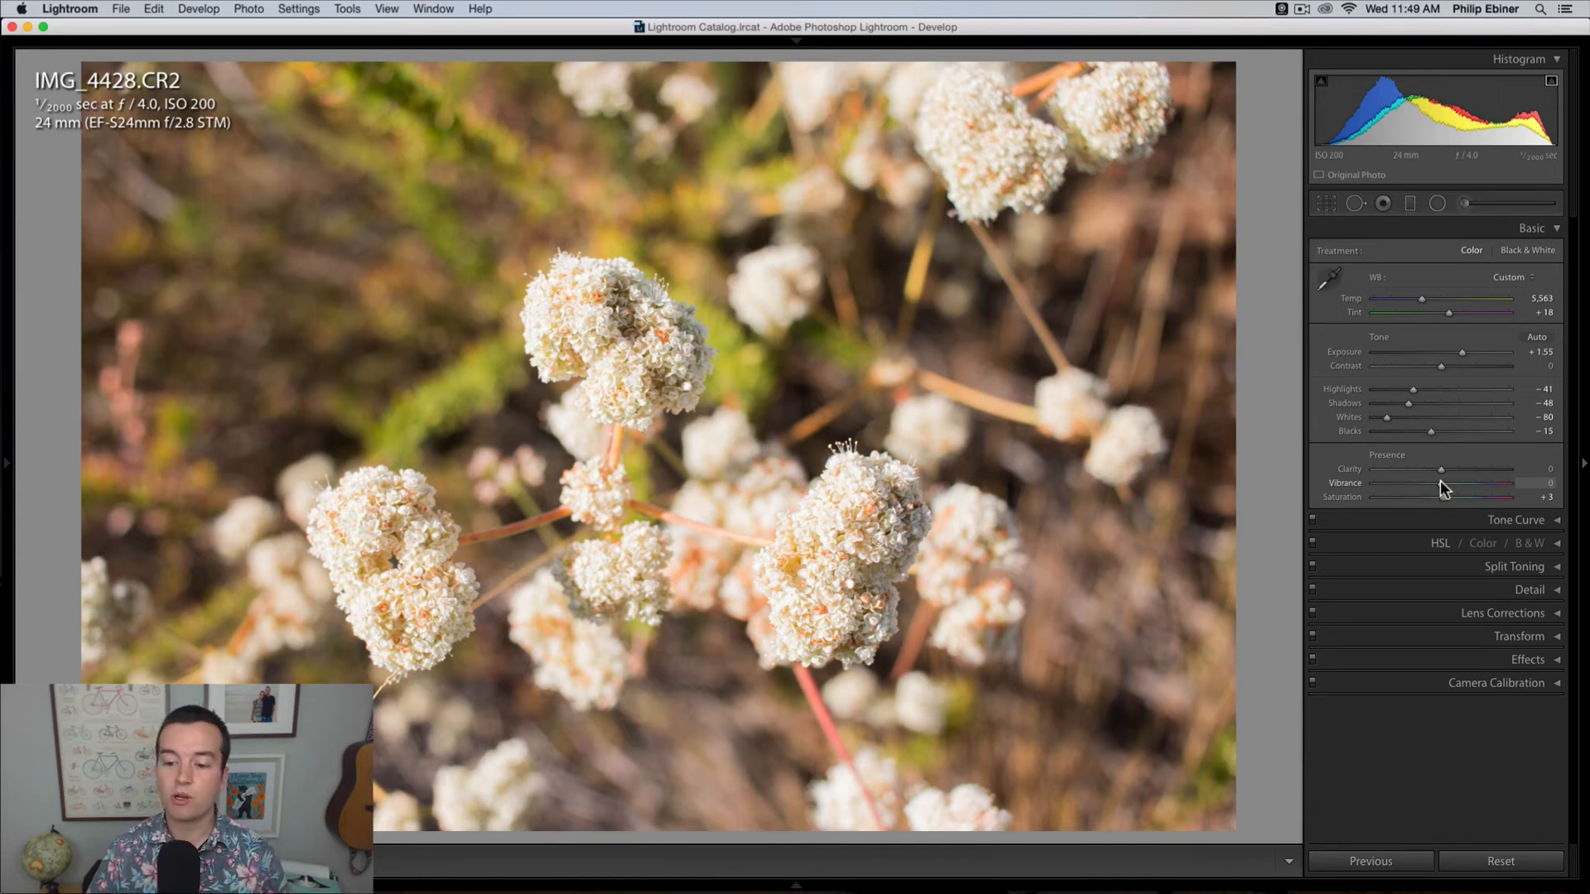
Step: Switch to the photo IMG_4431.CR2 of the man with binoculars, and hide the filmstrip
{"action": "mouse_move", "coordinate": [635, 892]}
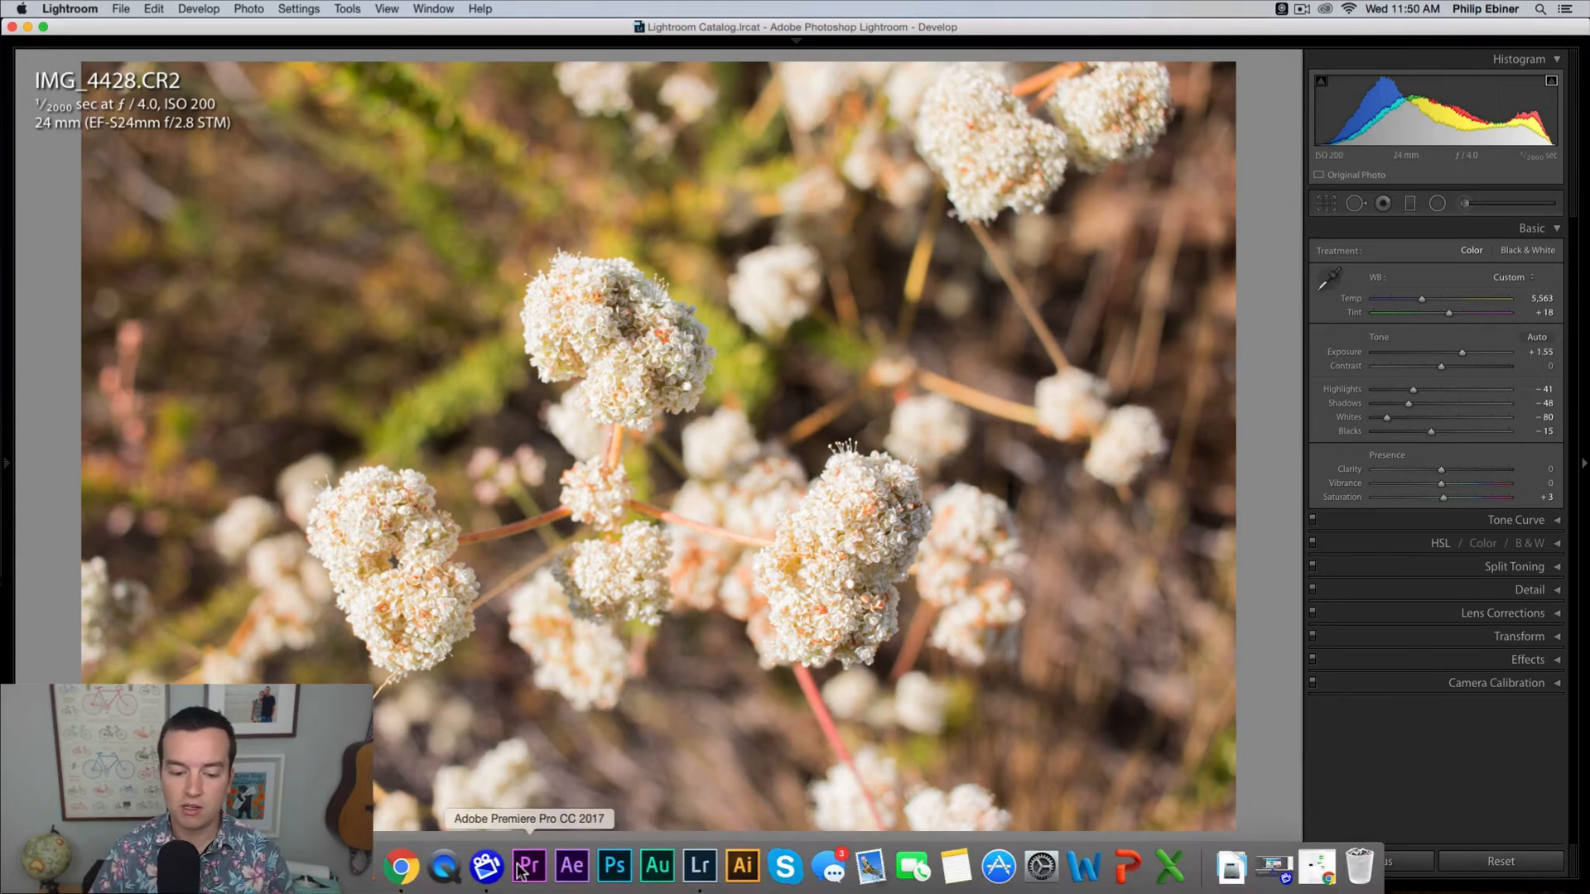
{"action": "left_click", "coordinate": [794, 885]}
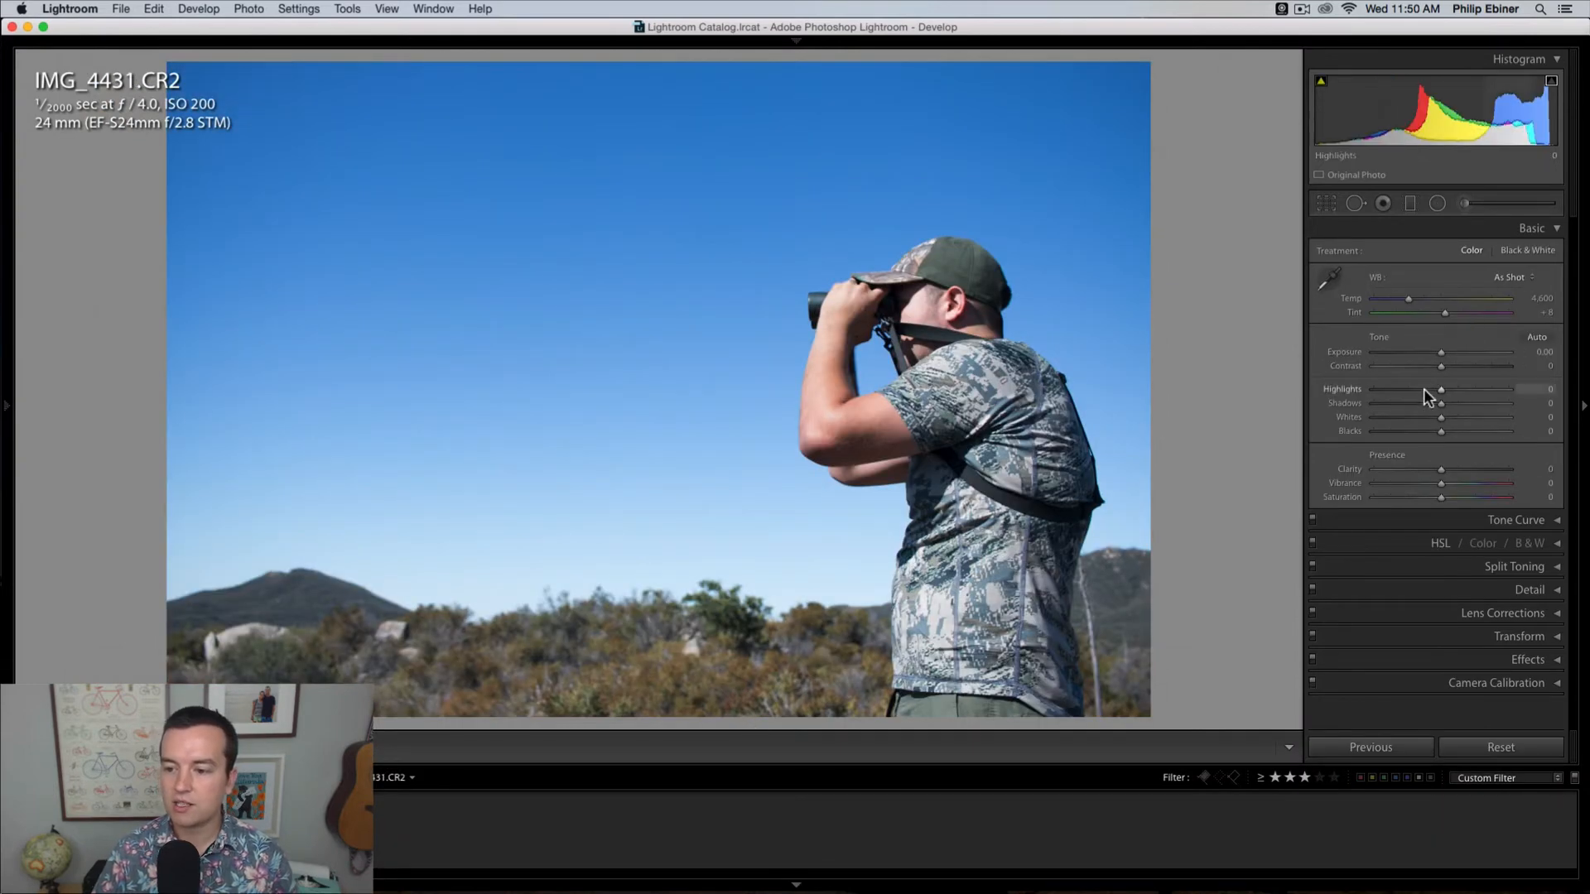
{"action": "left_click", "coordinate": [792, 884]}
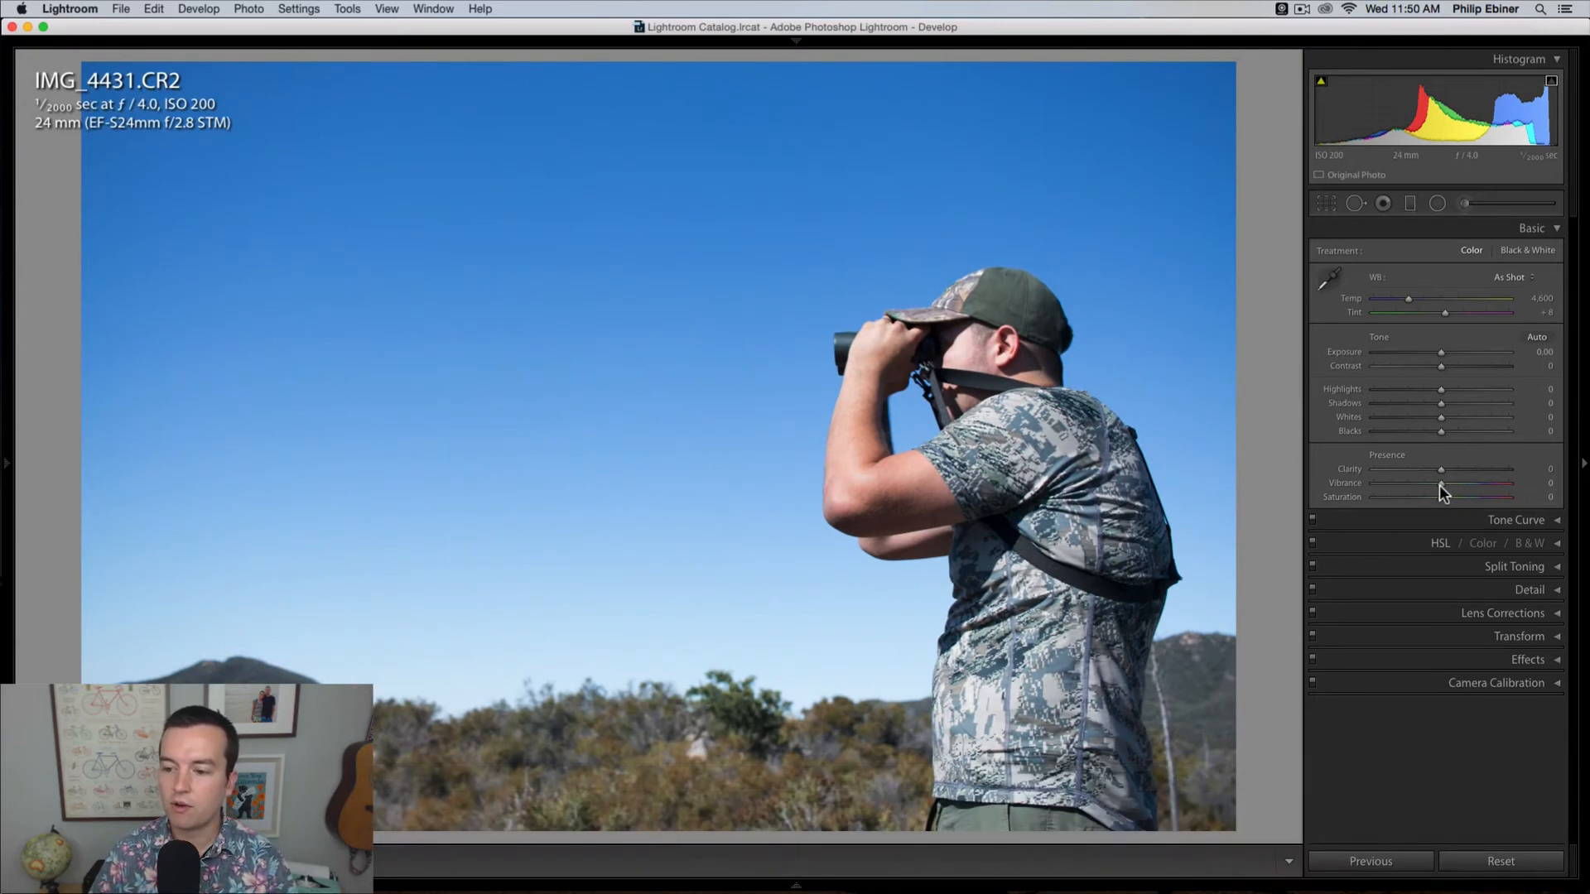
Step: Try the binoculars photo's saturation at +100 and reset it, and set the vibrance to +40
{"action": "left_click_drag", "start_coordinate": [1441, 497], "coordinate": [1543, 499]}
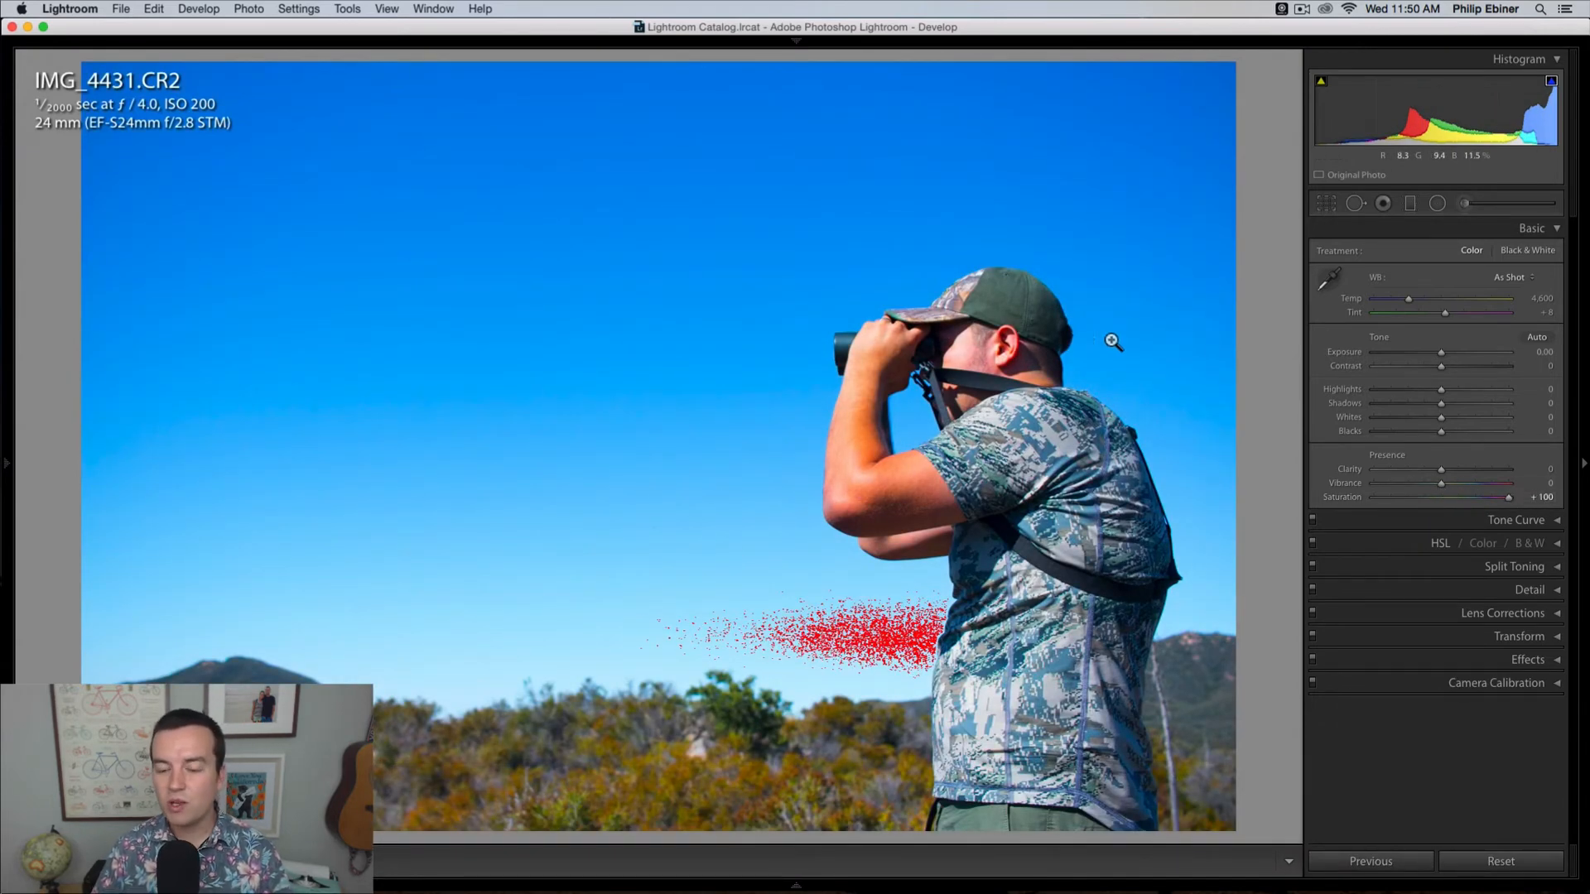
{"action": "left_click_drag", "start_coordinate": [1515, 497], "coordinate": [1508, 498]}
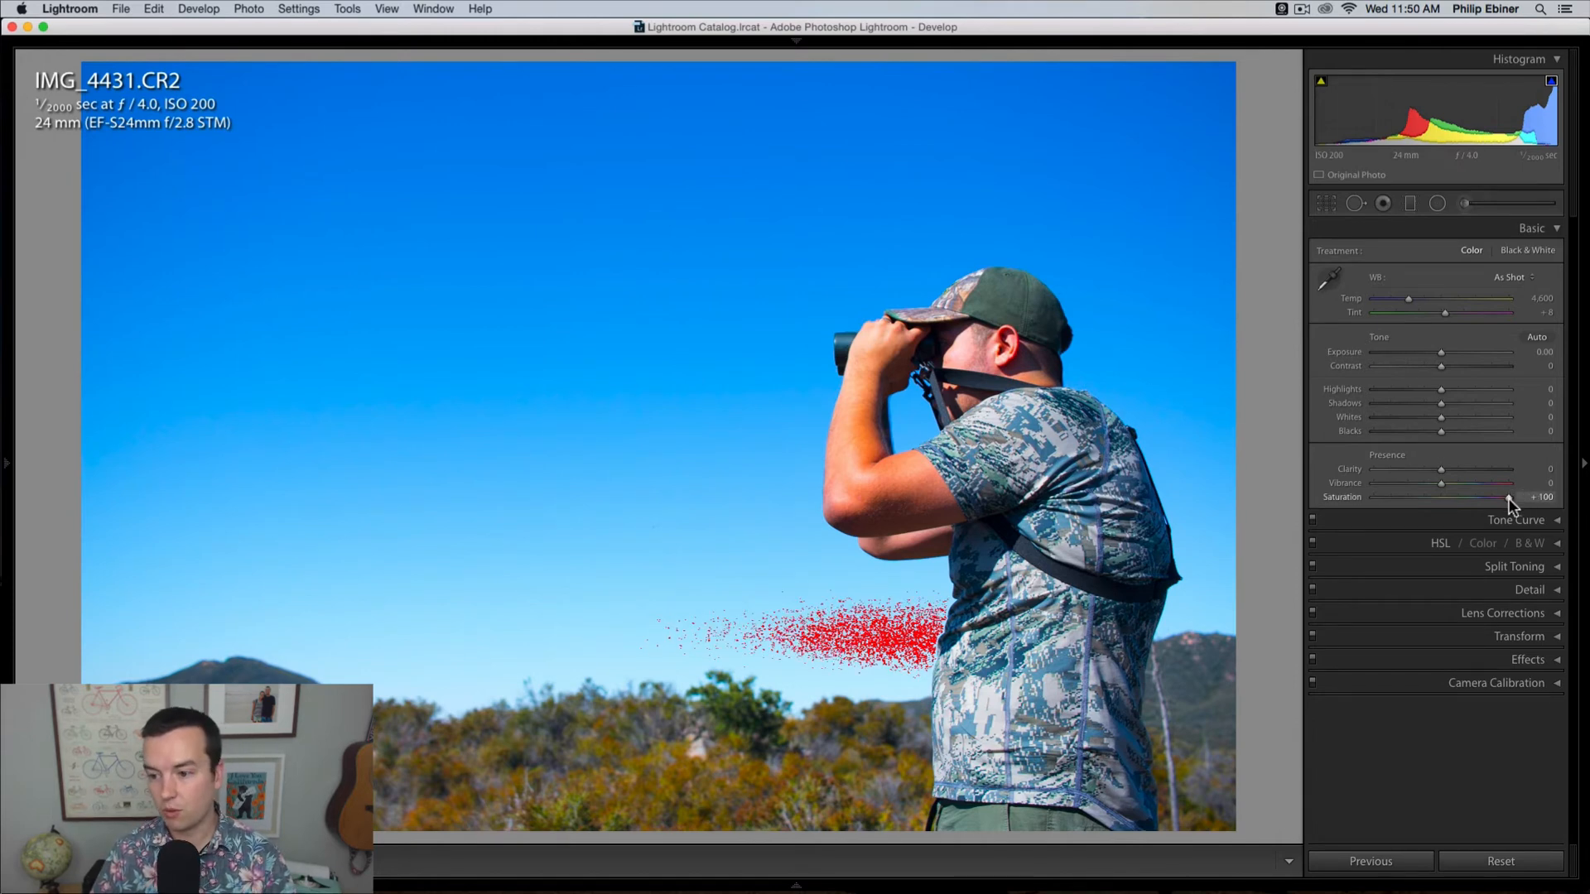
{"action": "double_click", "coordinate": [1503, 498]}
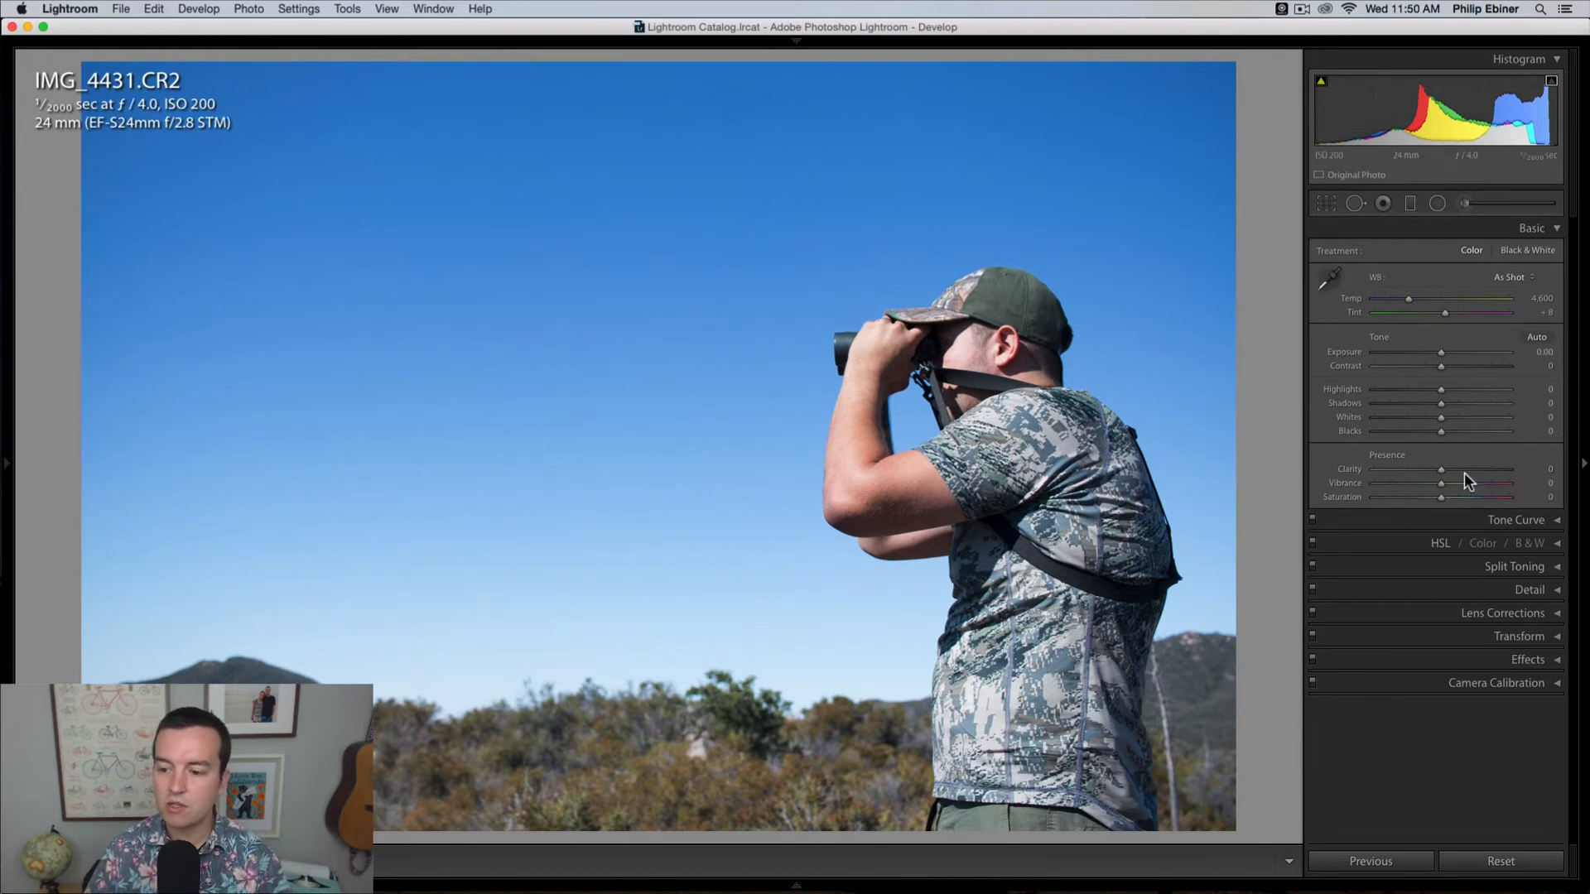
{"action": "mouse_move", "coordinate": [1445, 483]}
{"action": "left_mouse_down"}
{"action": "mouse_move", "coordinate": [1487, 474]}
{"action": "mouse_move", "coordinate": [1473, 473]}
{"action": "left_mouse_up"}
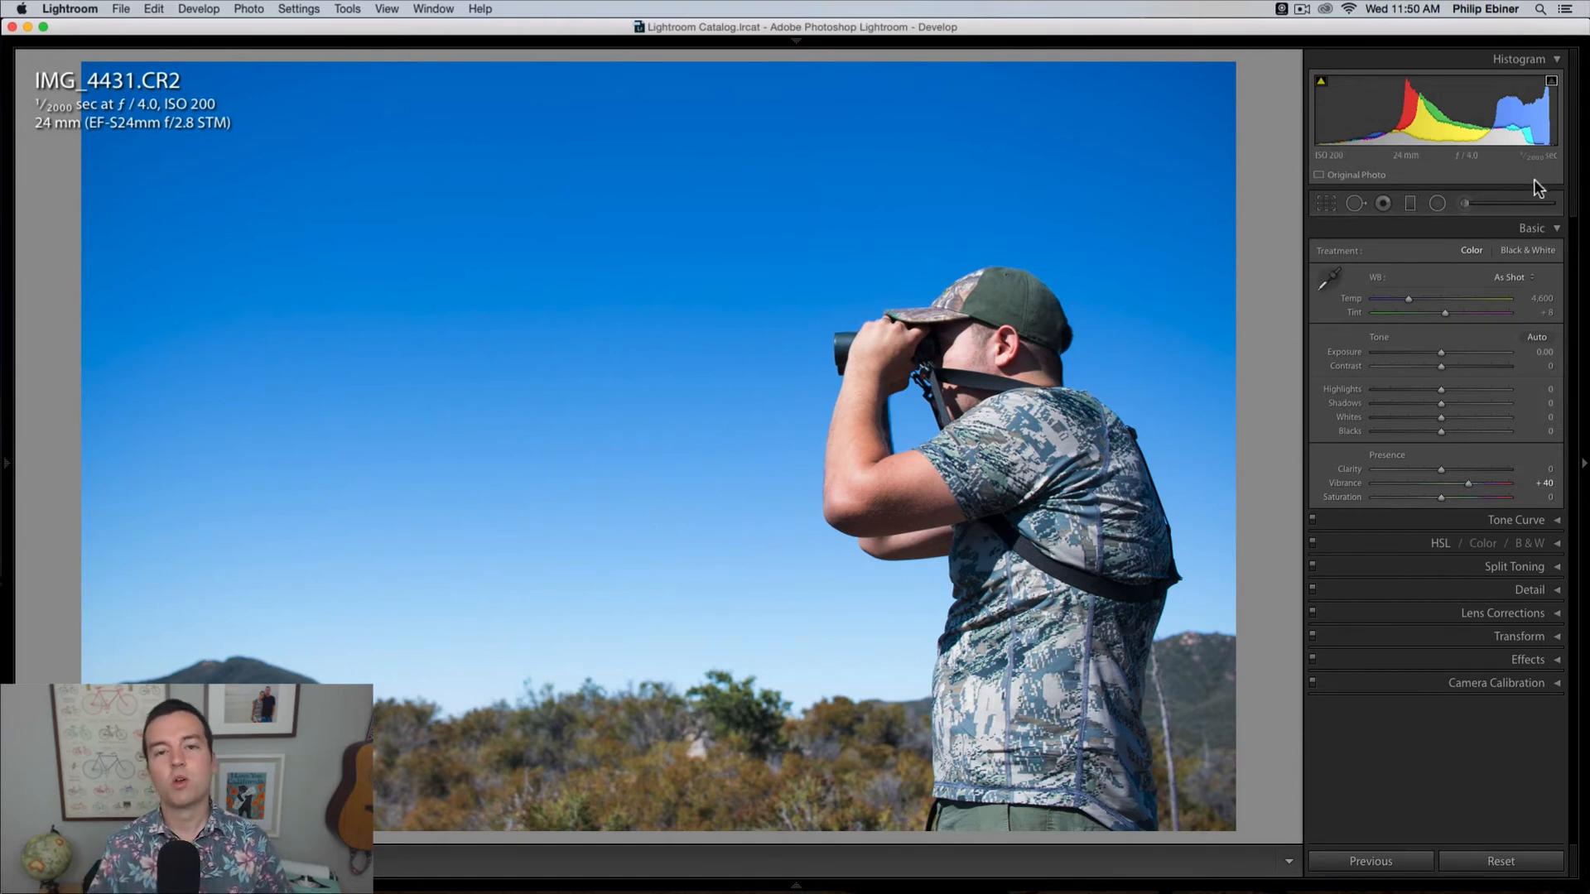
Step: Shape the binoculars photo's RGB tone curve into an S, lowering the shadows and raising an upper point to about 62.4 / 71.4 %
{"action": "left_click", "coordinate": [1557, 228]}
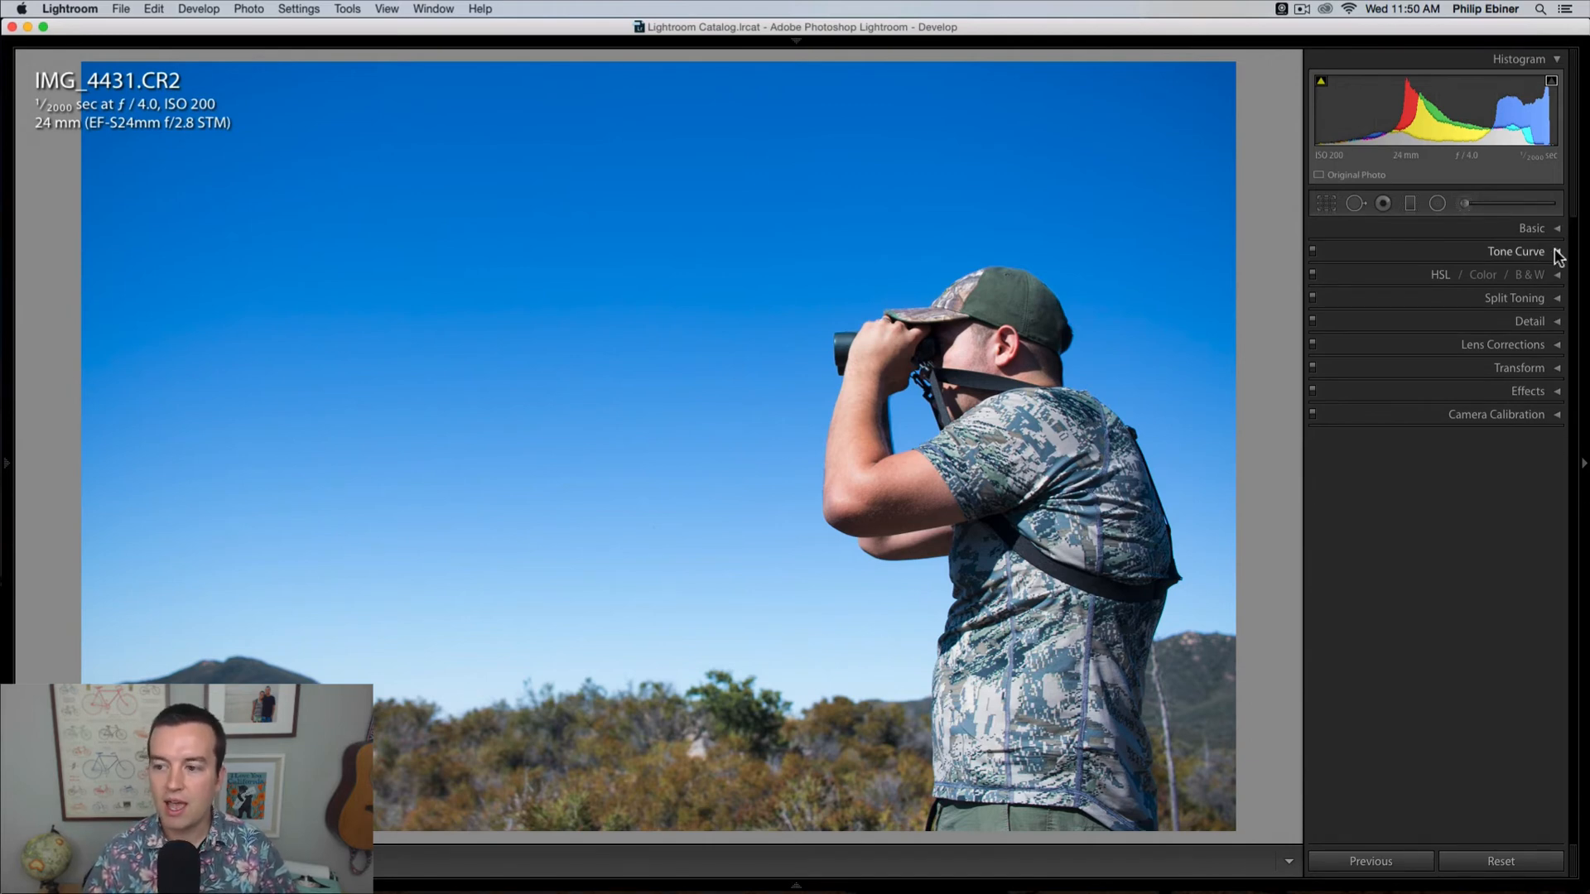
{"action": "left_click", "coordinate": [1557, 252]}
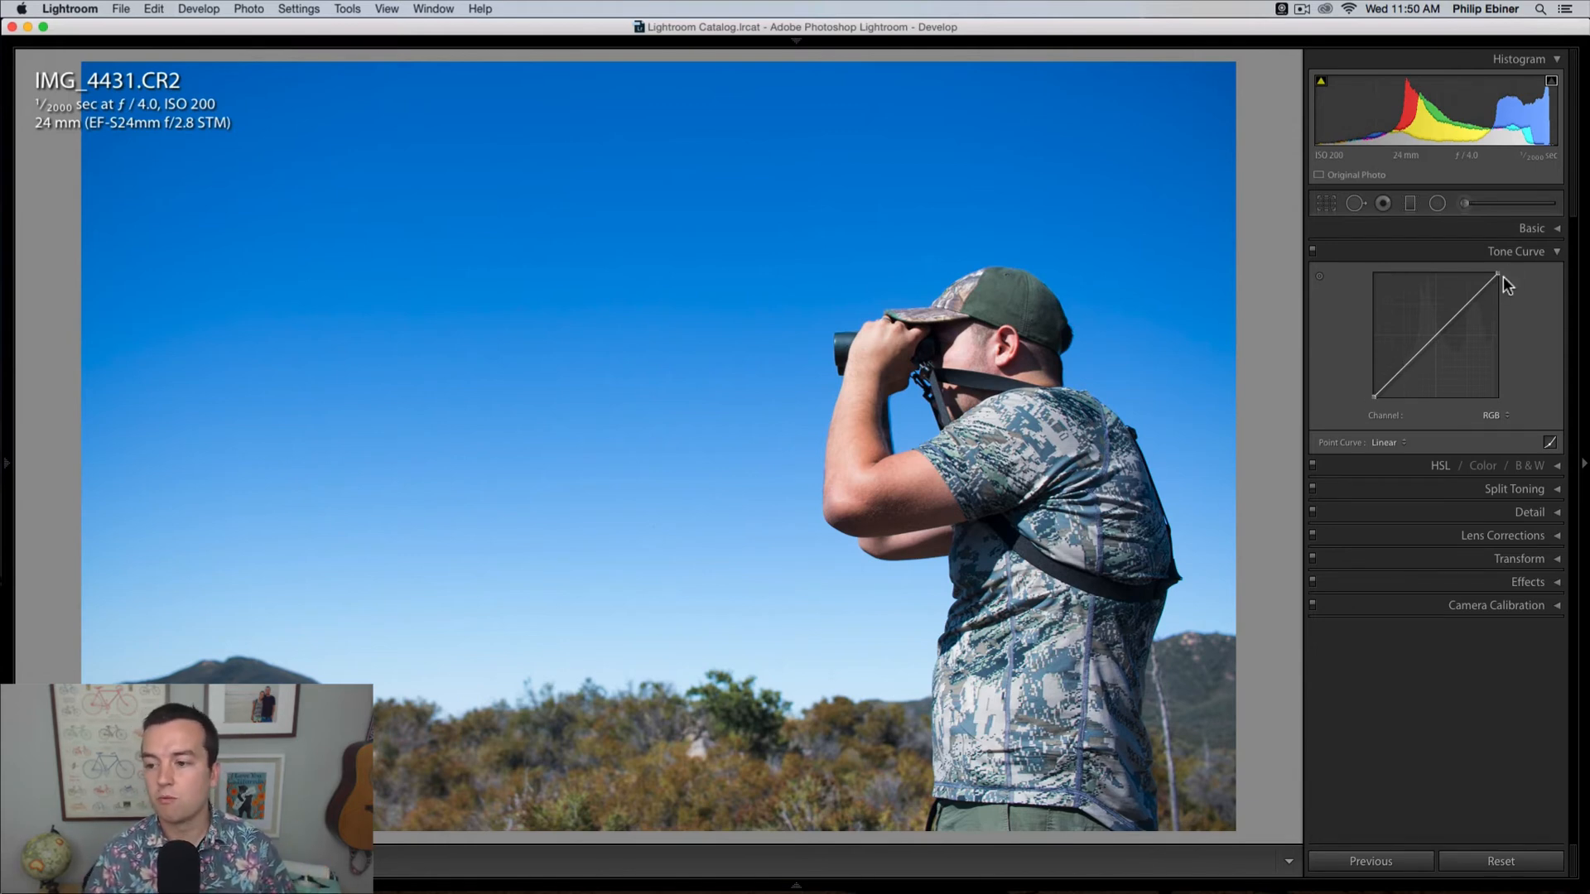
{"action": "left_click_drag", "start_coordinate": [1407, 364], "coordinate": [1406, 380]}
{"action": "mouse_move", "coordinate": [1395, 358]}
{"action": "left_mouse_down"}
{"action": "mouse_move", "coordinate": [1427, 370]}
{"action": "mouse_move", "coordinate": [1414, 313]}
{"action": "mouse_move", "coordinate": [1405, 376]}
{"action": "left_mouse_up"}
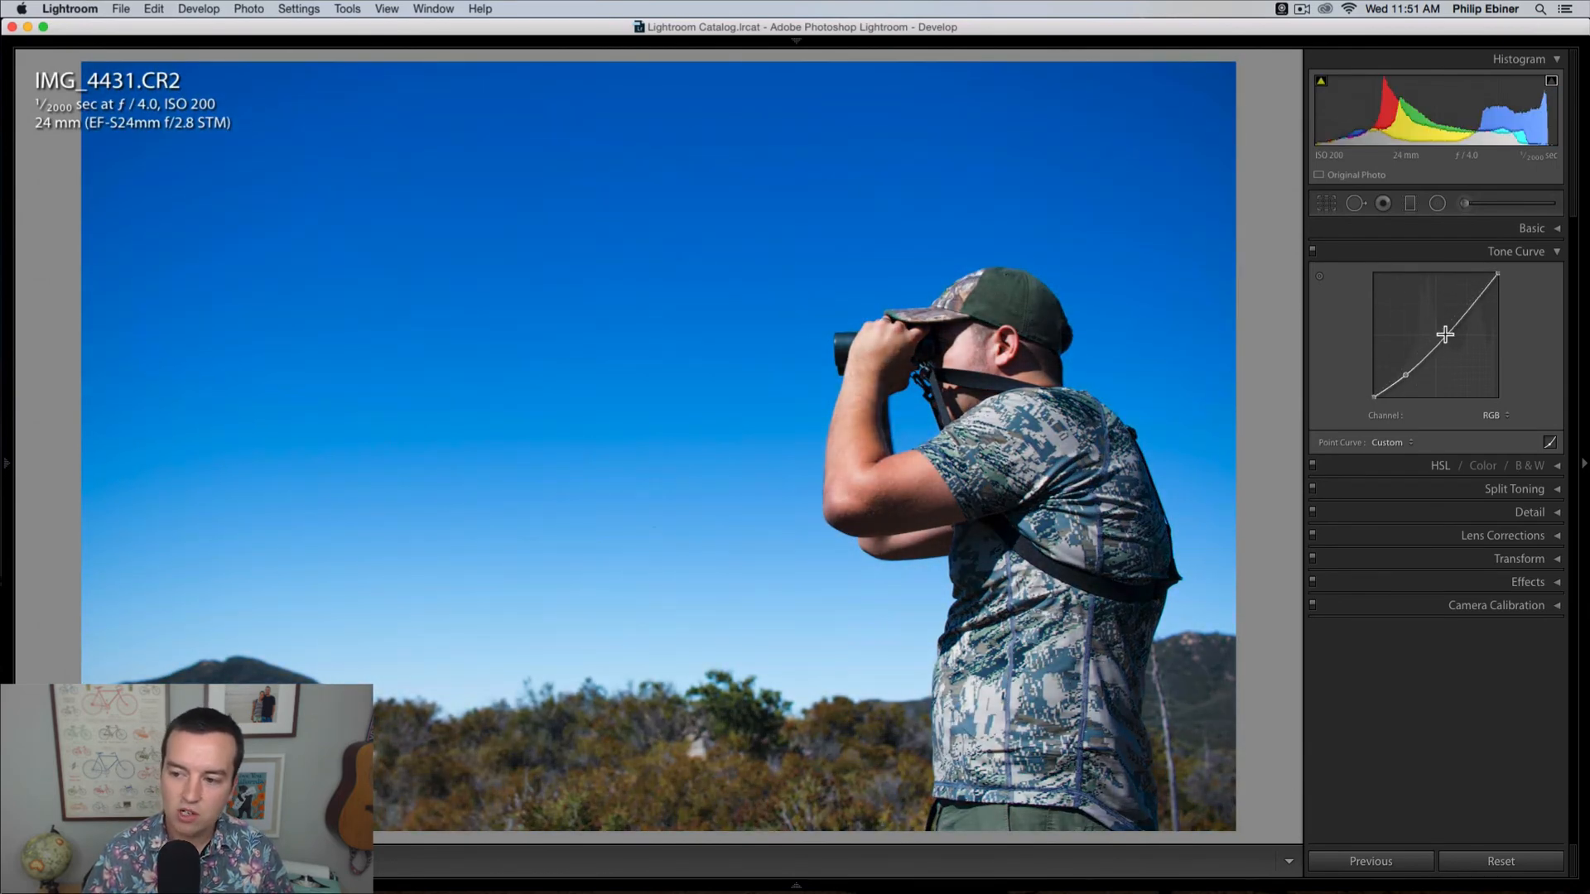
{"action": "left_click_drag", "start_coordinate": [1461, 311], "coordinate": [1451, 307]}
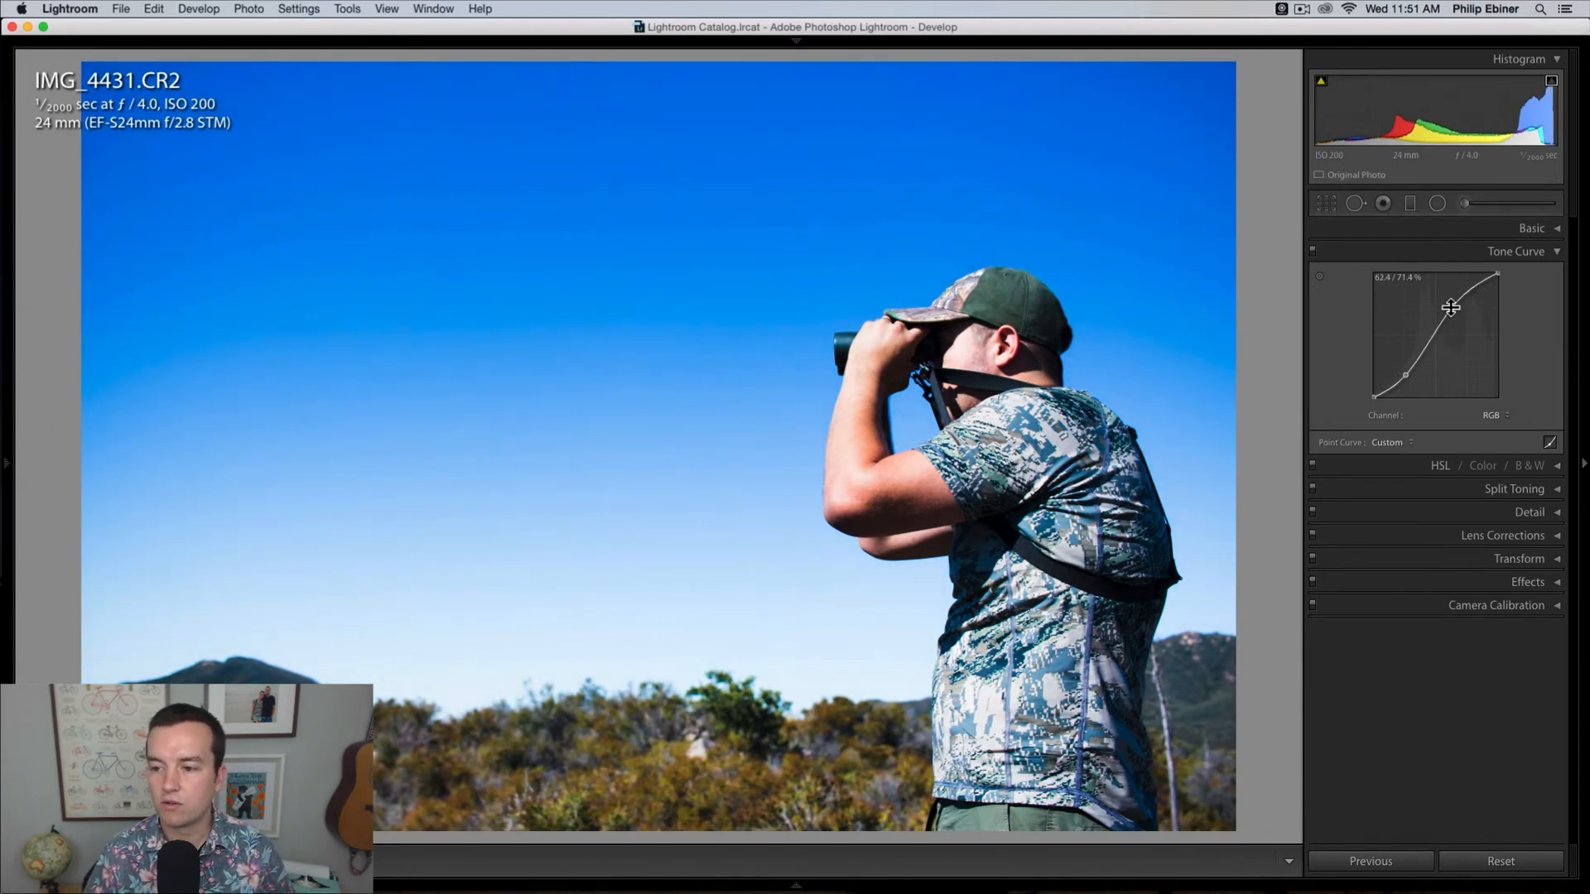
{"action": "left_click_drag", "start_coordinate": [1406, 379], "coordinate": [1405, 375]}
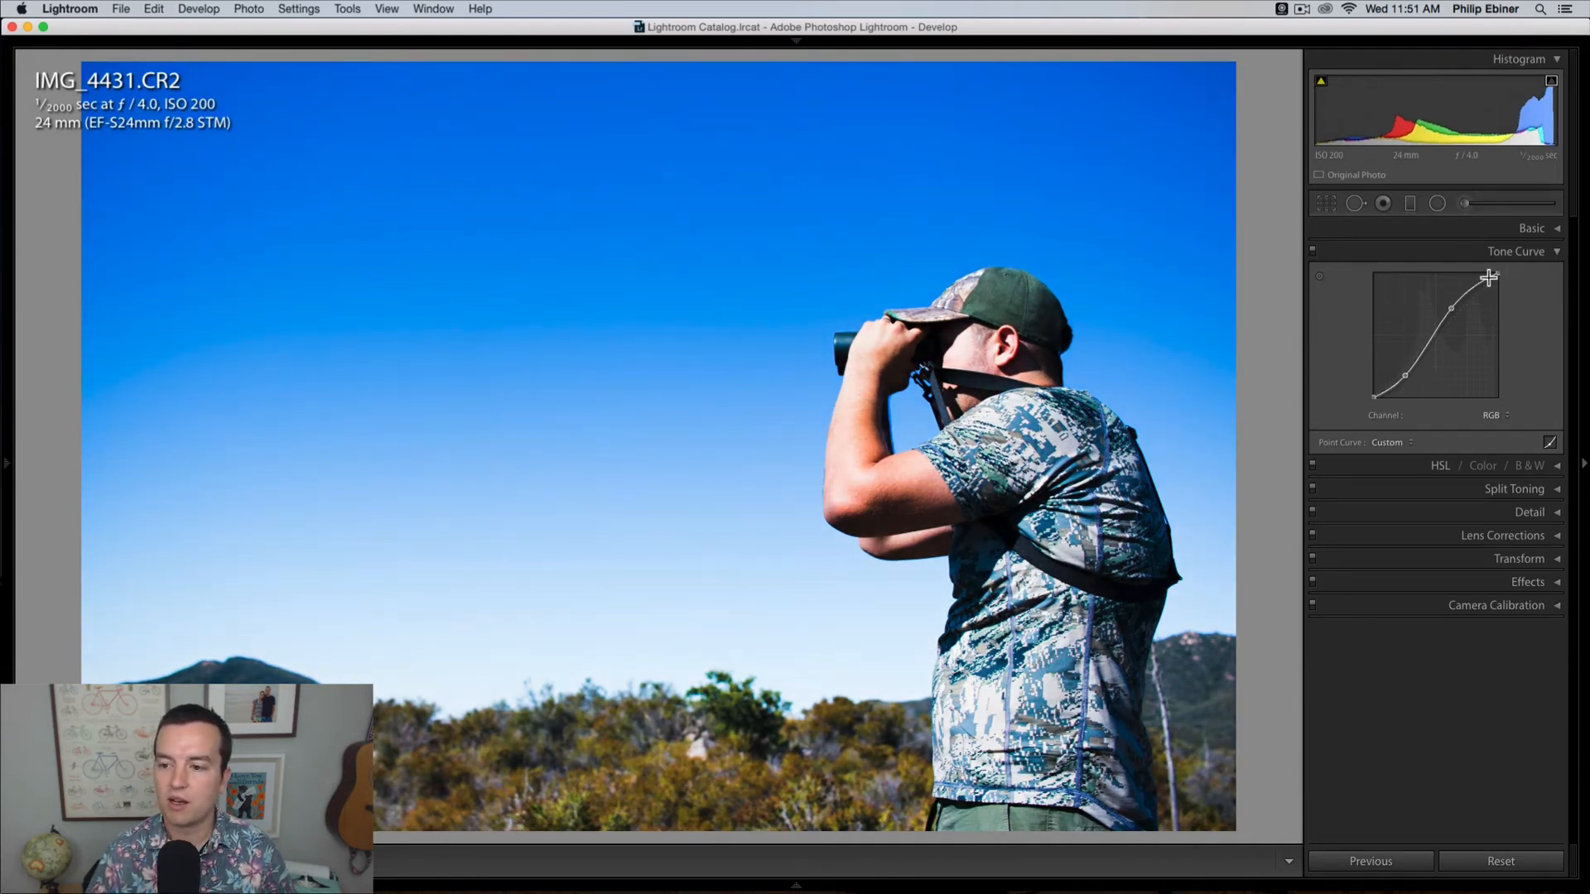
Step: Nudge the upper point of the binoculars photo's RGB tone curve slightly towards the highlights
{"action": "left_click_drag", "start_coordinate": [1452, 307], "coordinate": [1456, 307]}
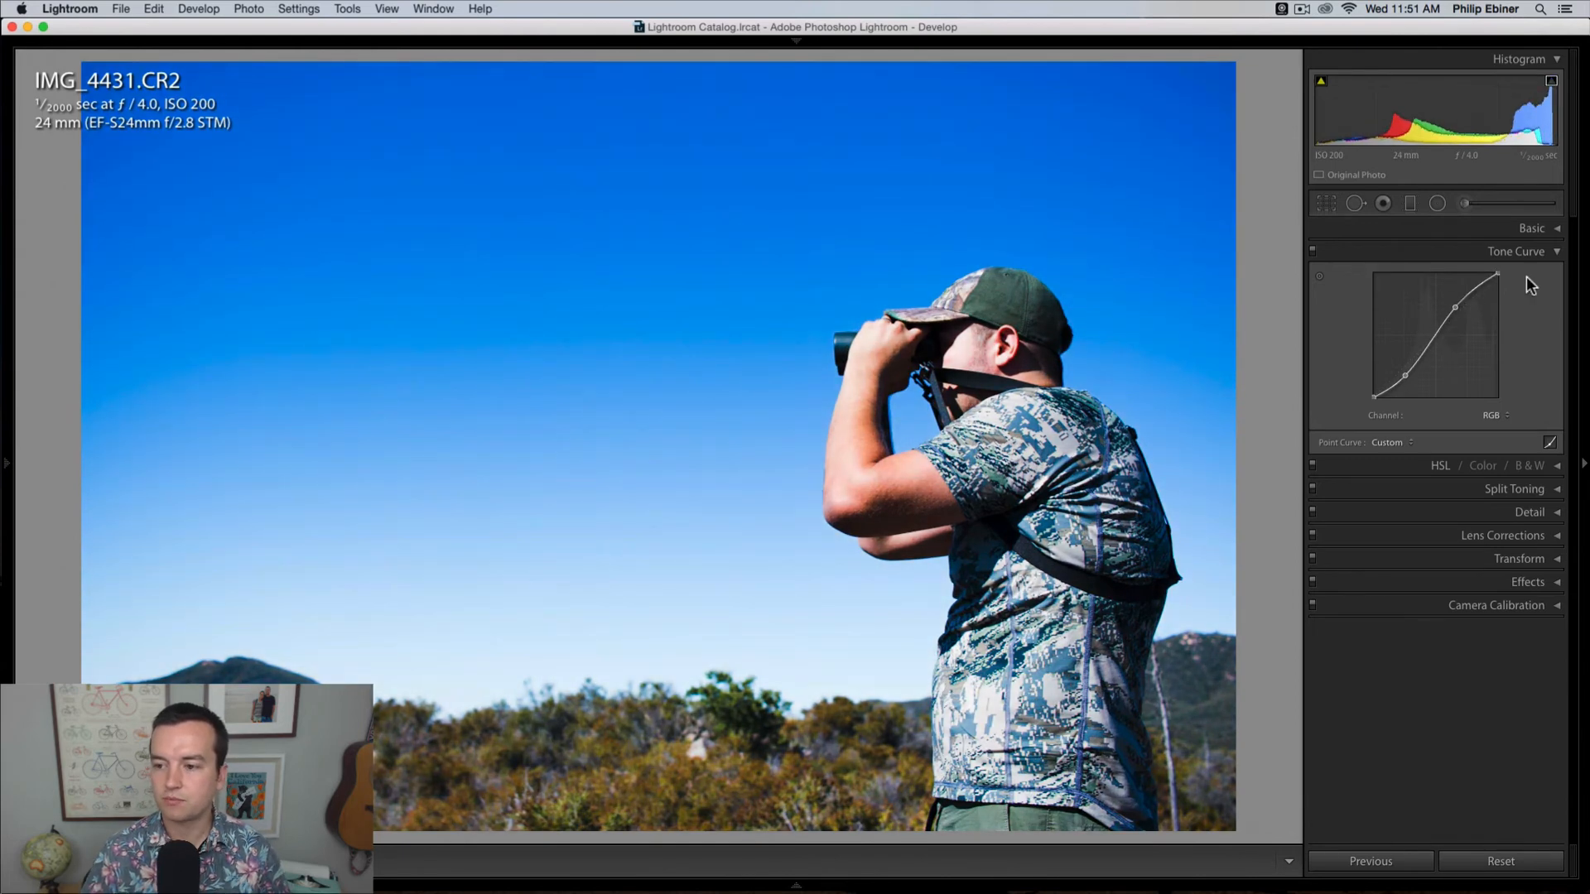
Step: Try shifting the blue hue, saturation and luminance of the binoculars photo in HSL, and reset them
{"action": "left_click", "coordinate": [1556, 466]}
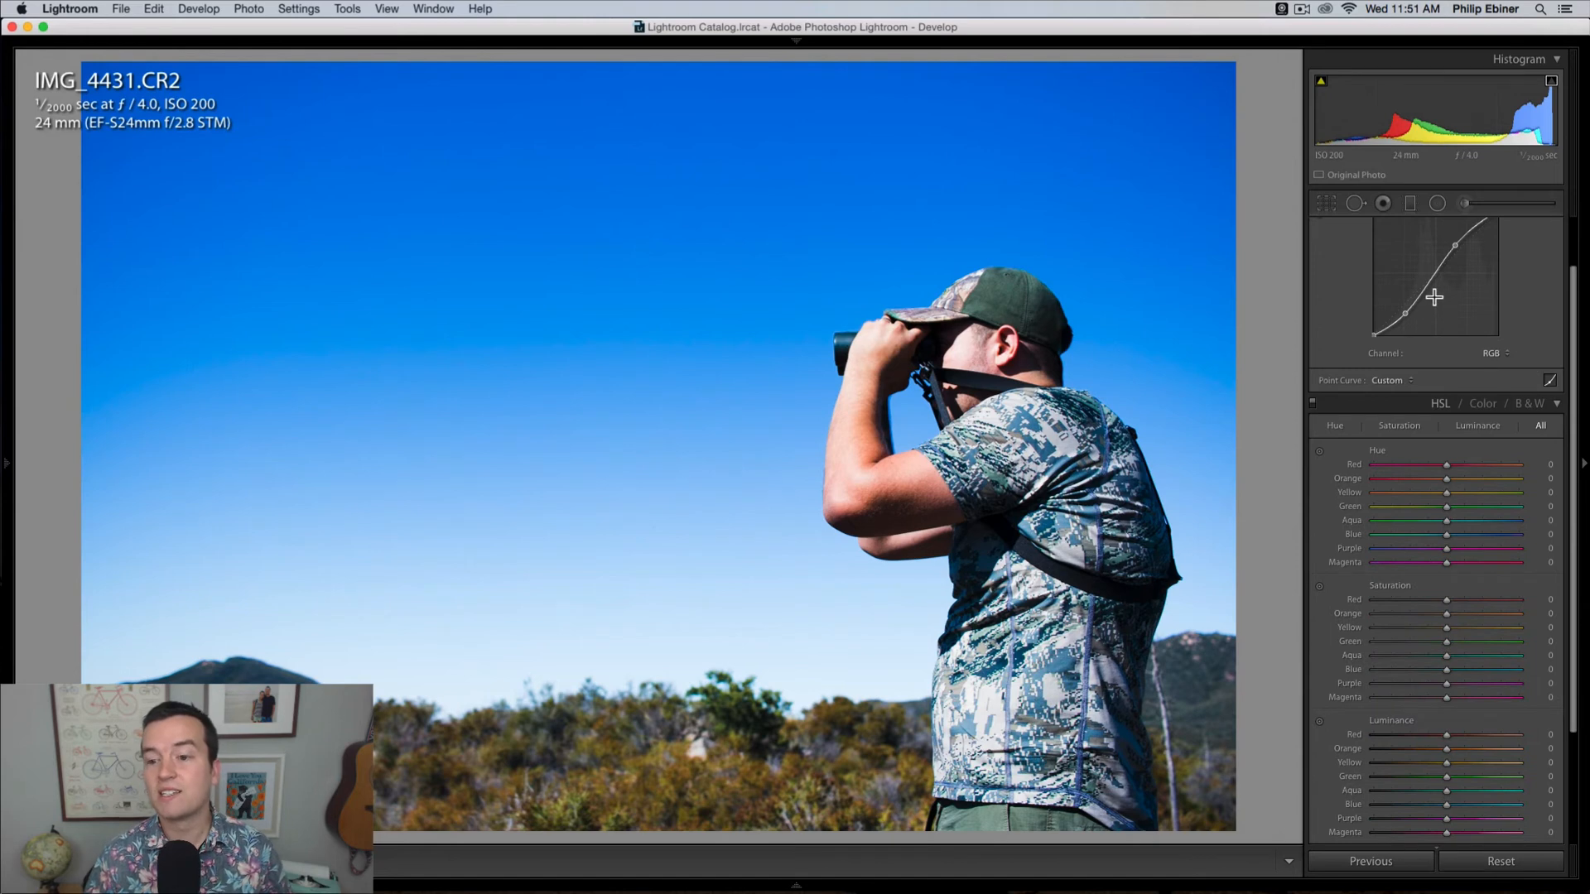
{"action": "scroll", "coordinate": [1322, 440], "scroll_direction": "down", "scroll_amount": 1}
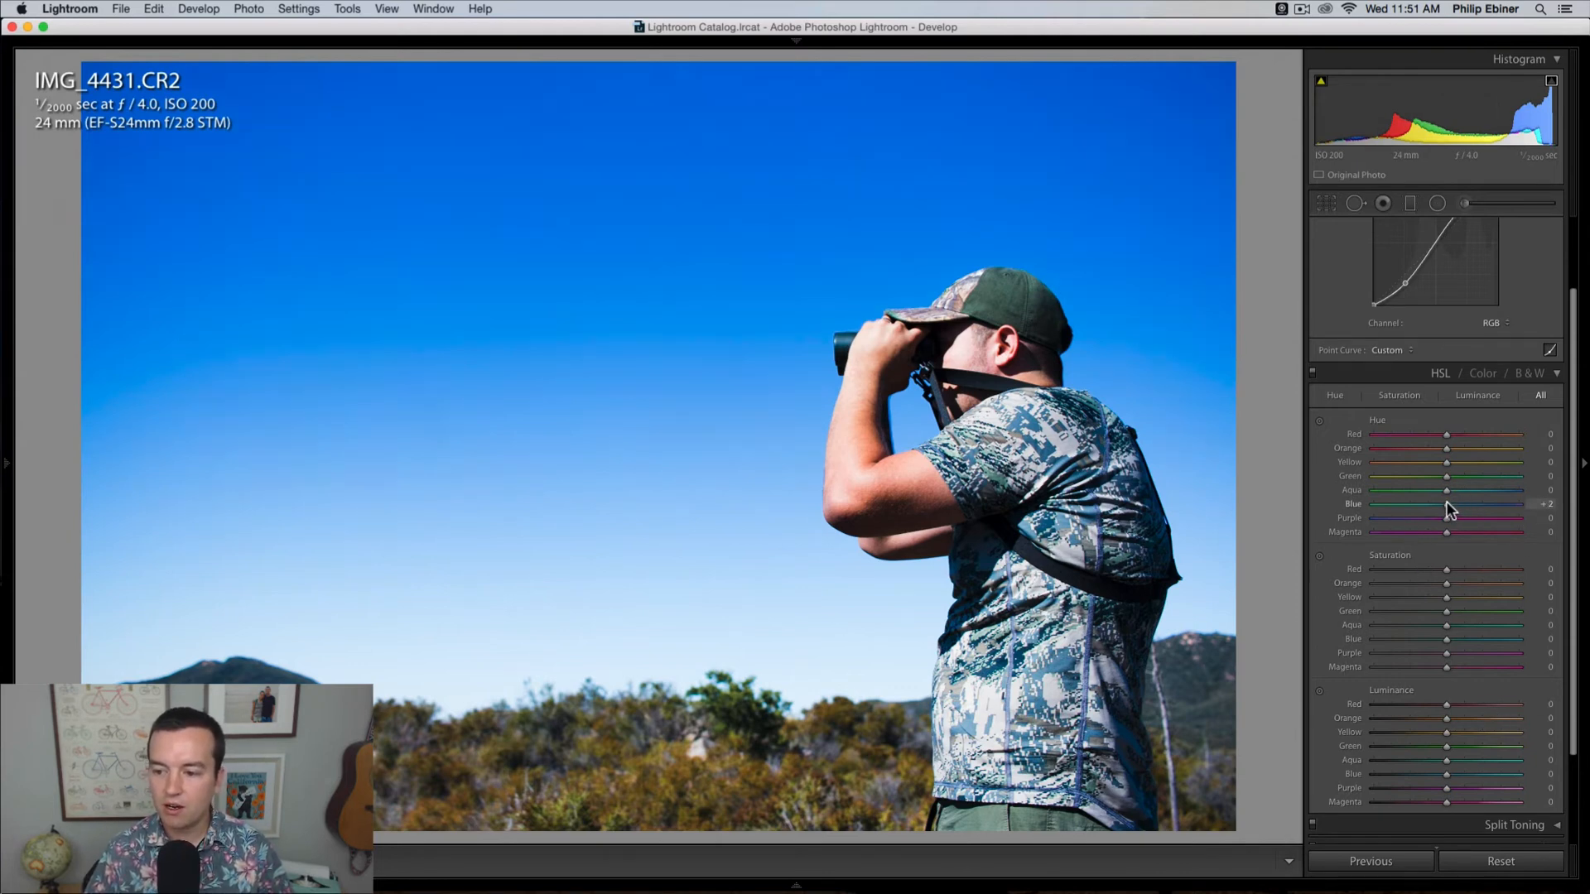
{"action": "mouse_move", "coordinate": [1446, 502]}
{"action": "left_mouse_down"}
{"action": "mouse_move", "coordinate": [1364, 499]}
{"action": "mouse_move", "coordinate": [1588, 504]}
{"action": "mouse_move", "coordinate": [1471, 503]}
{"action": "left_mouse_up"}
{"action": "double_click", "coordinate": [1471, 503]}
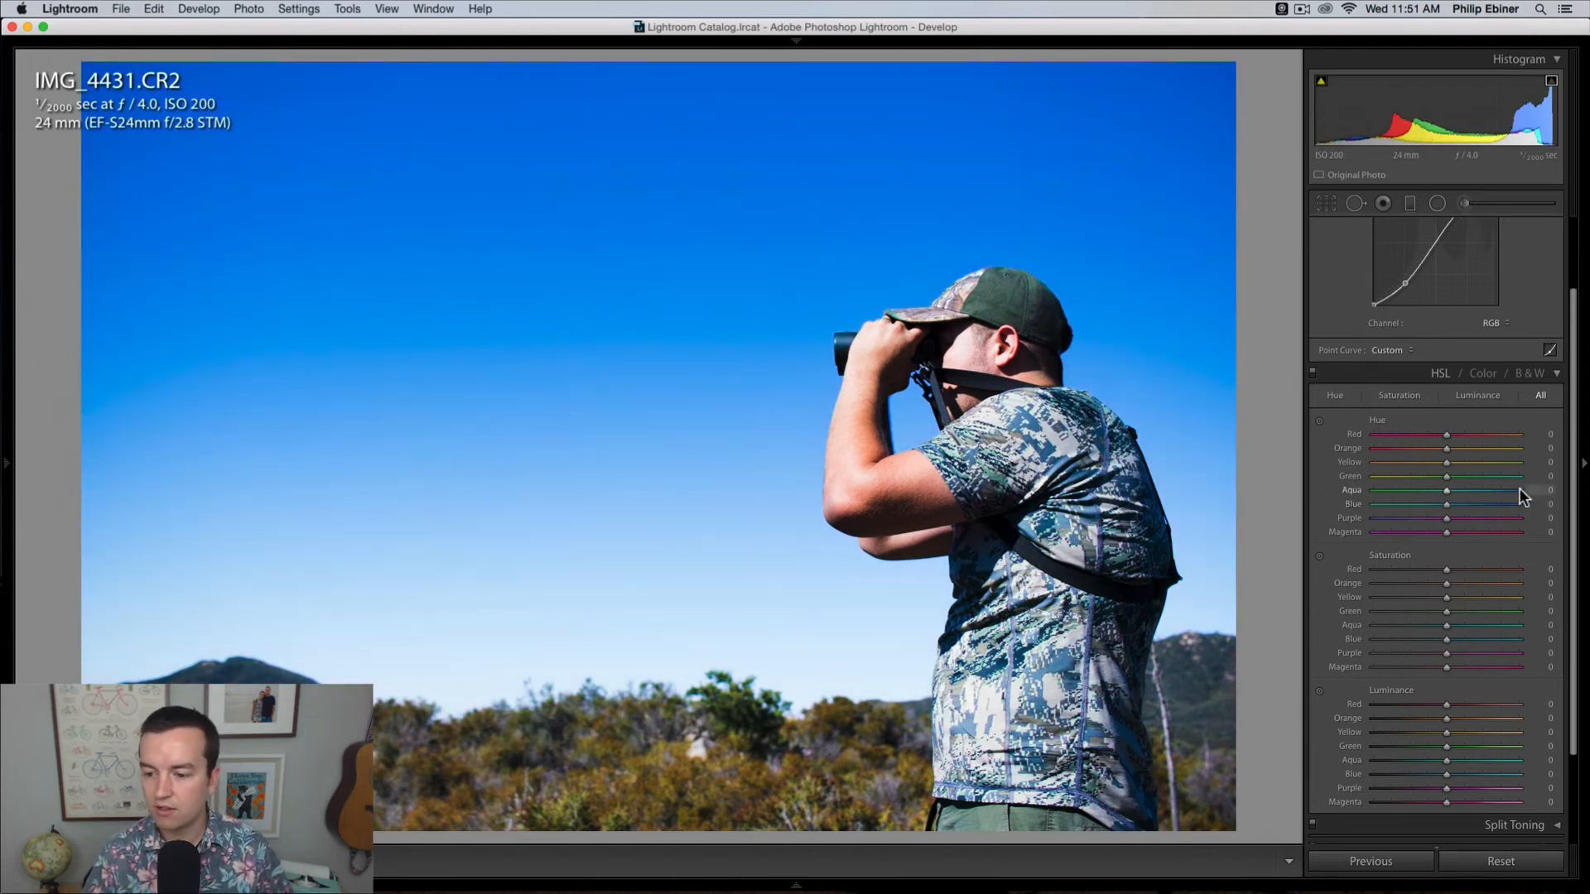
{"action": "mouse_move", "coordinate": [1447, 638]}
{"action": "left_mouse_down"}
{"action": "mouse_move", "coordinate": [1485, 641]}
{"action": "mouse_move", "coordinate": [1314, 644]}
{"action": "mouse_move", "coordinate": [1444, 634]}
{"action": "left_mouse_up"}
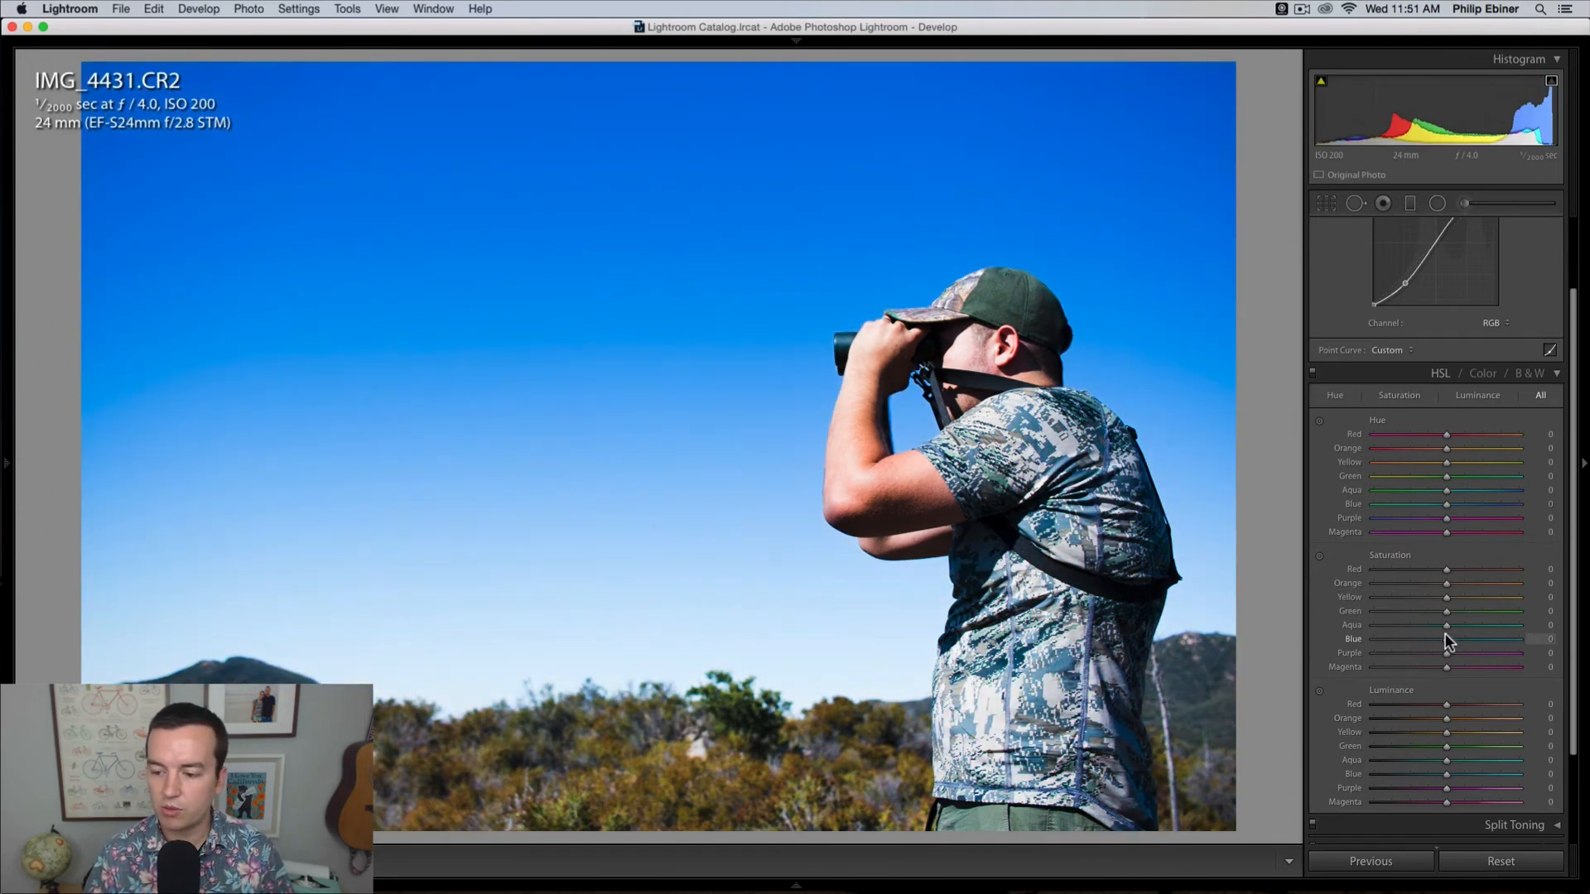
{"action": "mouse_move", "coordinate": [1446, 772]}
{"action": "left_mouse_down"}
{"action": "mouse_move", "coordinate": [1507, 768]}
{"action": "mouse_move", "coordinate": [1414, 767]}
{"action": "mouse_move", "coordinate": [1433, 768]}
{"action": "left_mouse_up"}
{"action": "double_click", "coordinate": [1433, 770]}
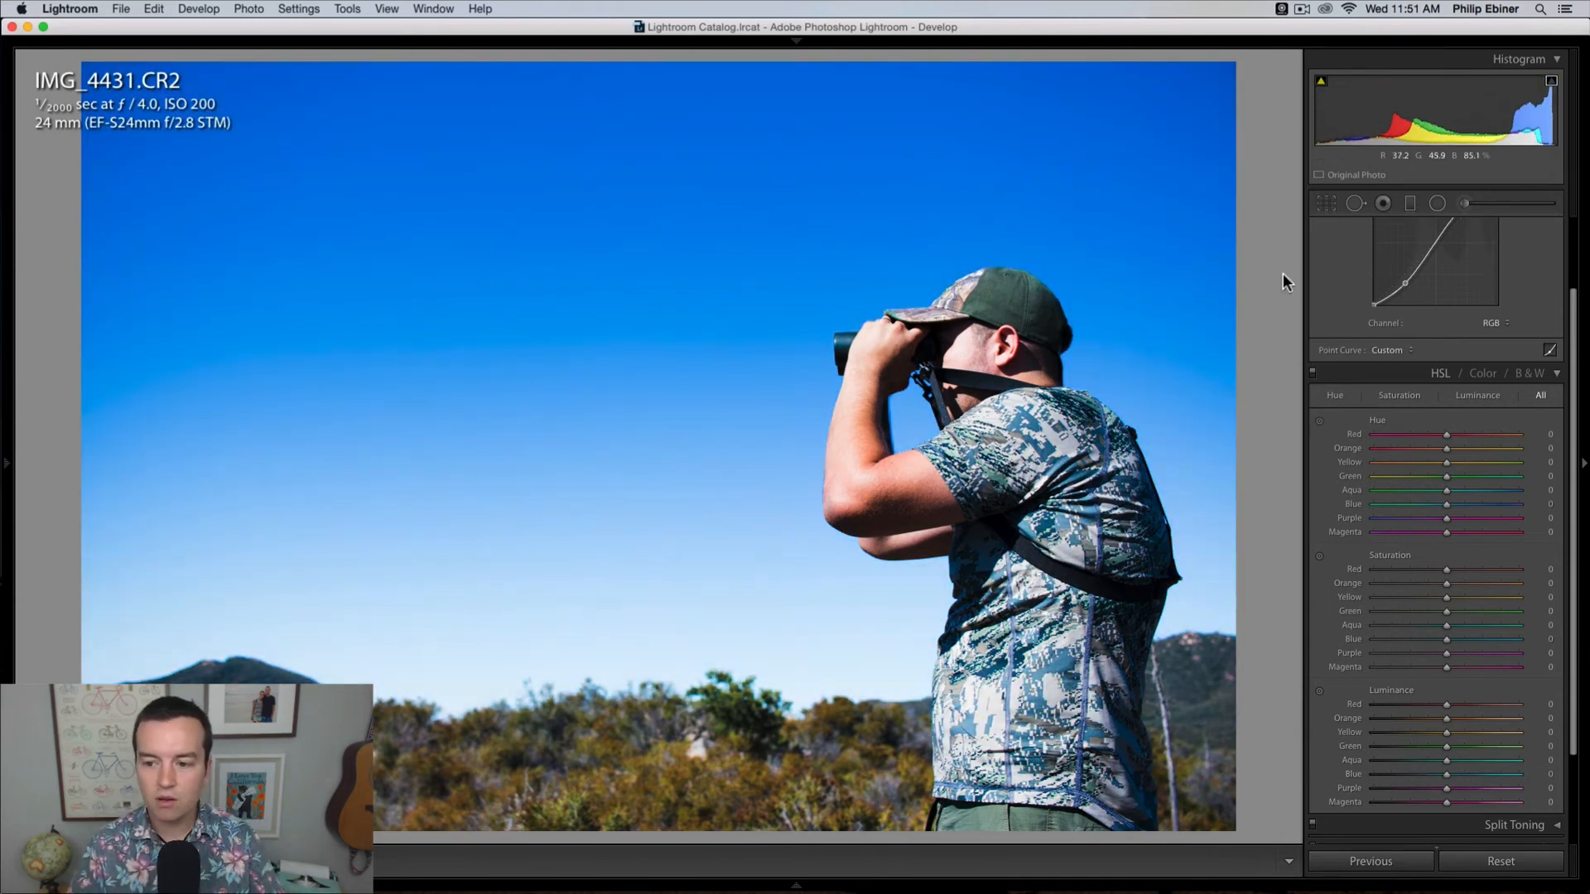
Step: Try a targeted hue adjustment on the sky, bringing blue to -76 and purple to -18, and undo it
{"action": "left_click", "coordinate": [1321, 421]}
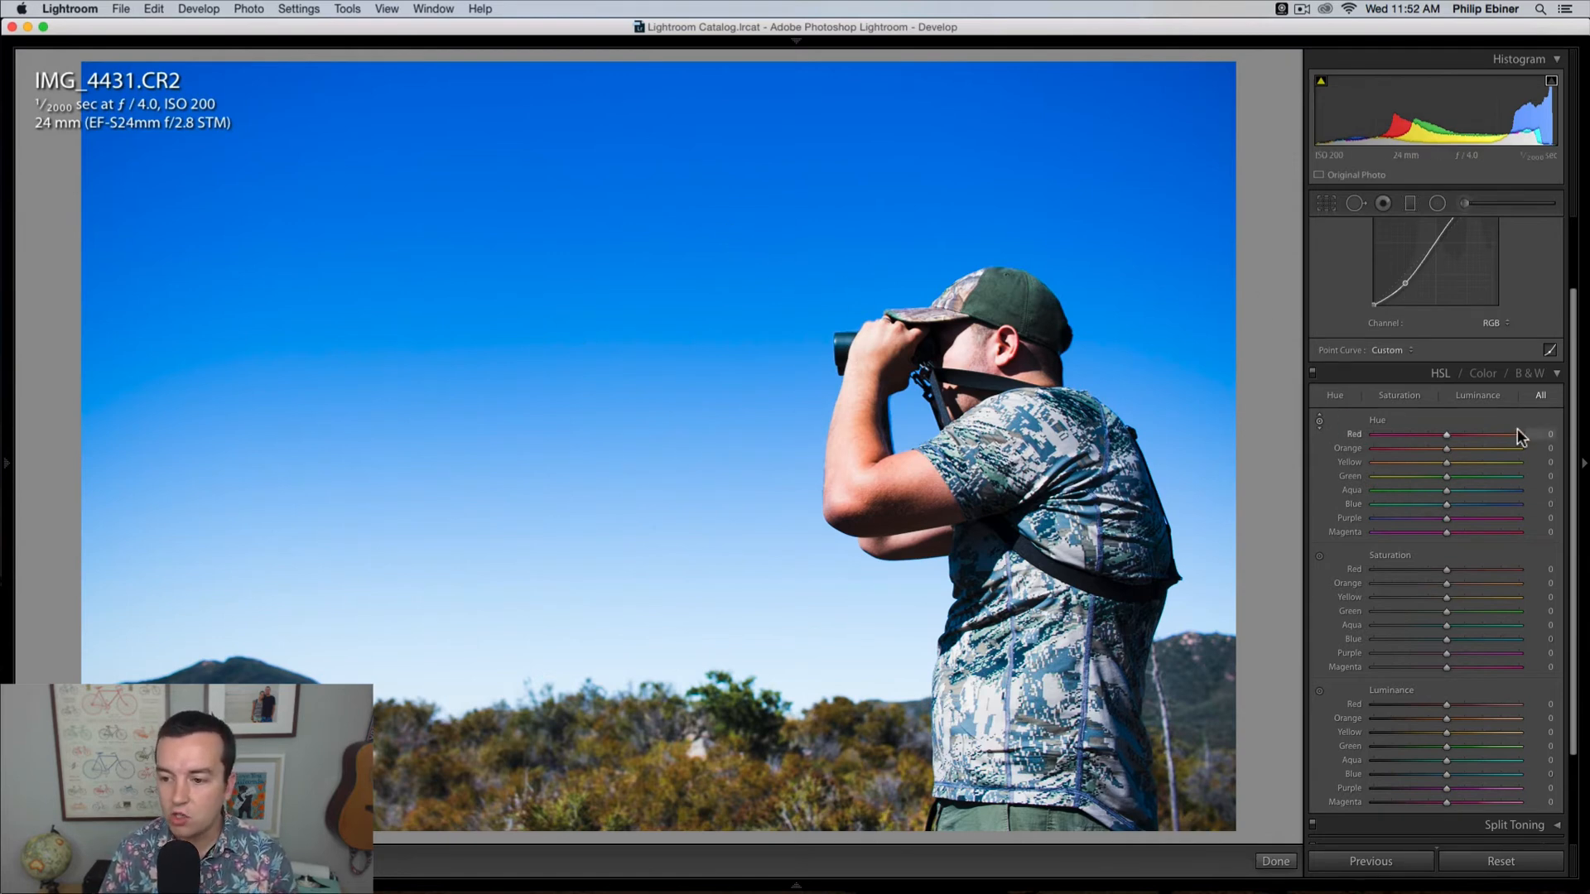
{"action": "left_click_drag", "start_coordinate": [674, 114], "coordinate": [673, 176]}
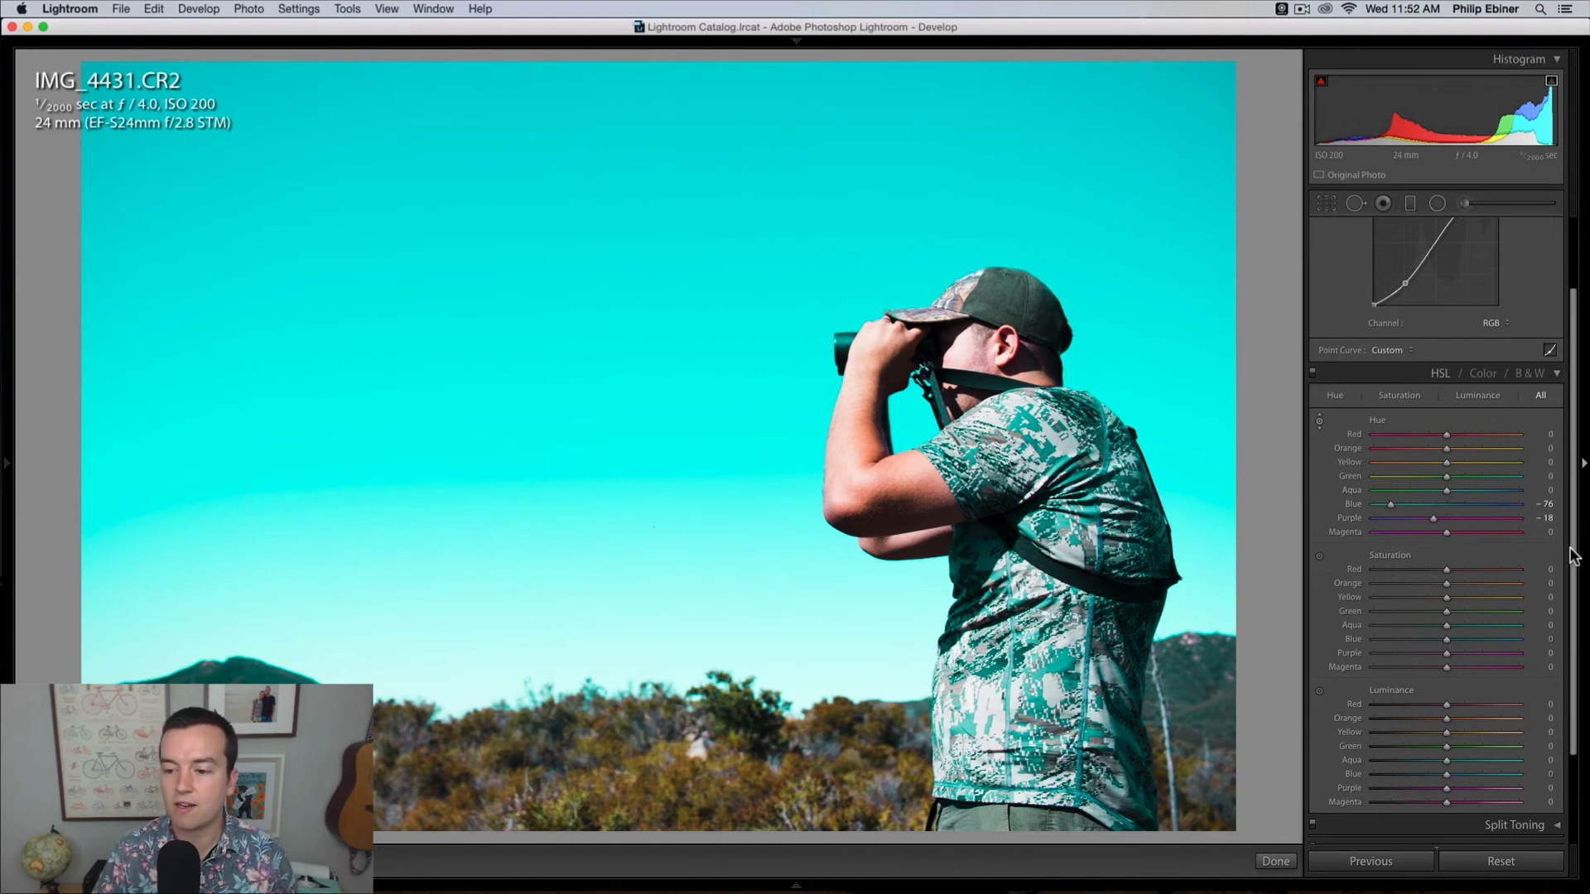
{"action": "key", "text": "super+z"}
Step: Switch to the trail landscape photo IMG_4424.CR2, and hide the filmstrip
{"action": "key", "text": "Right"}
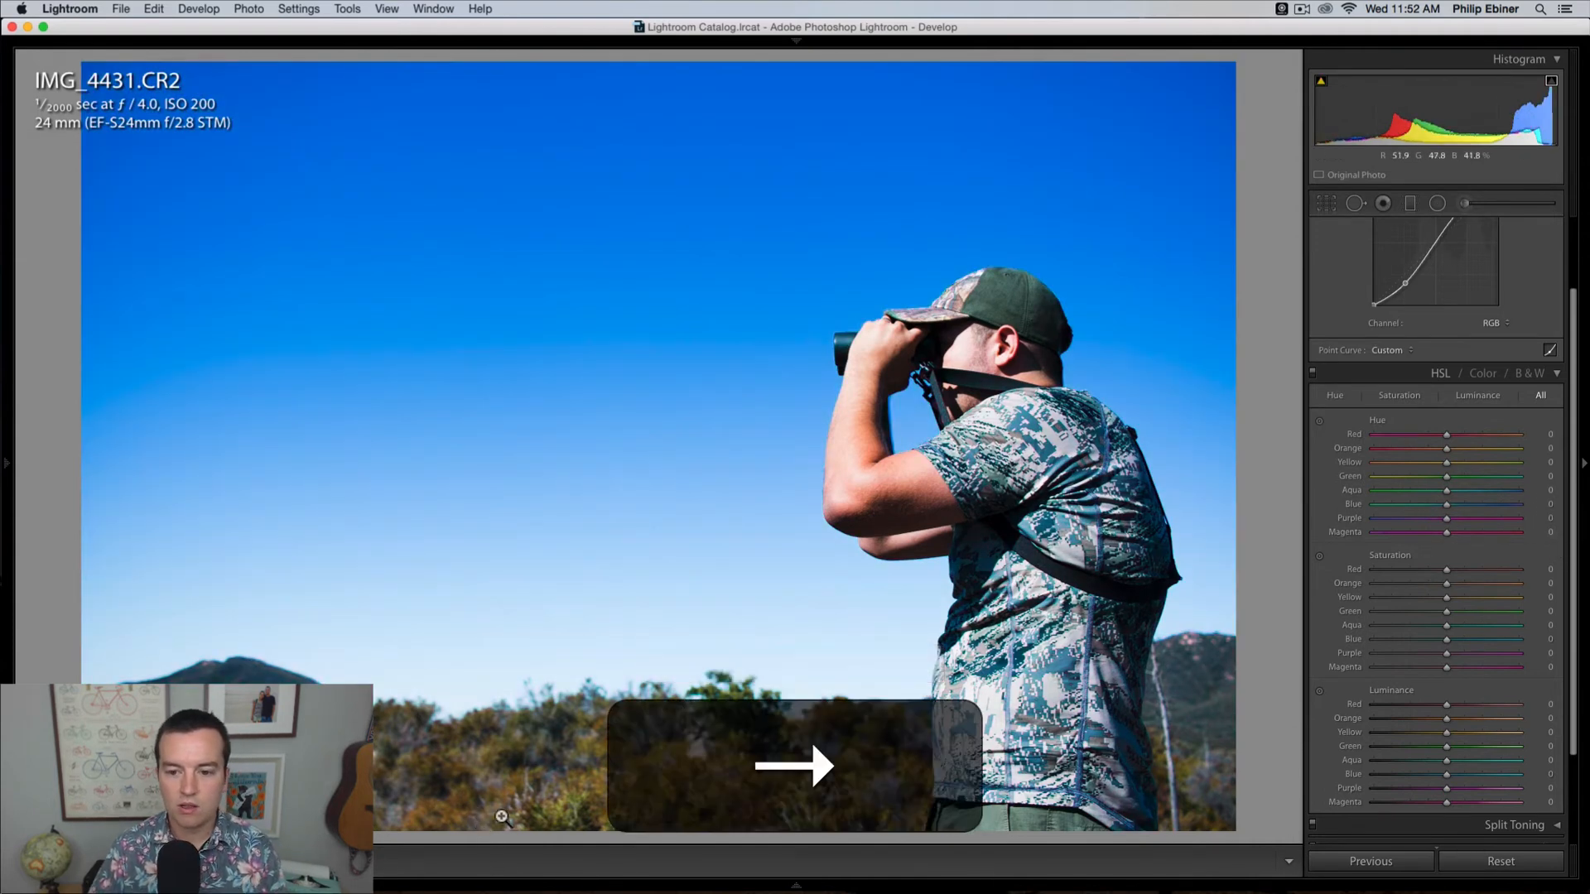
{"action": "left_click", "coordinate": [541, 891]}
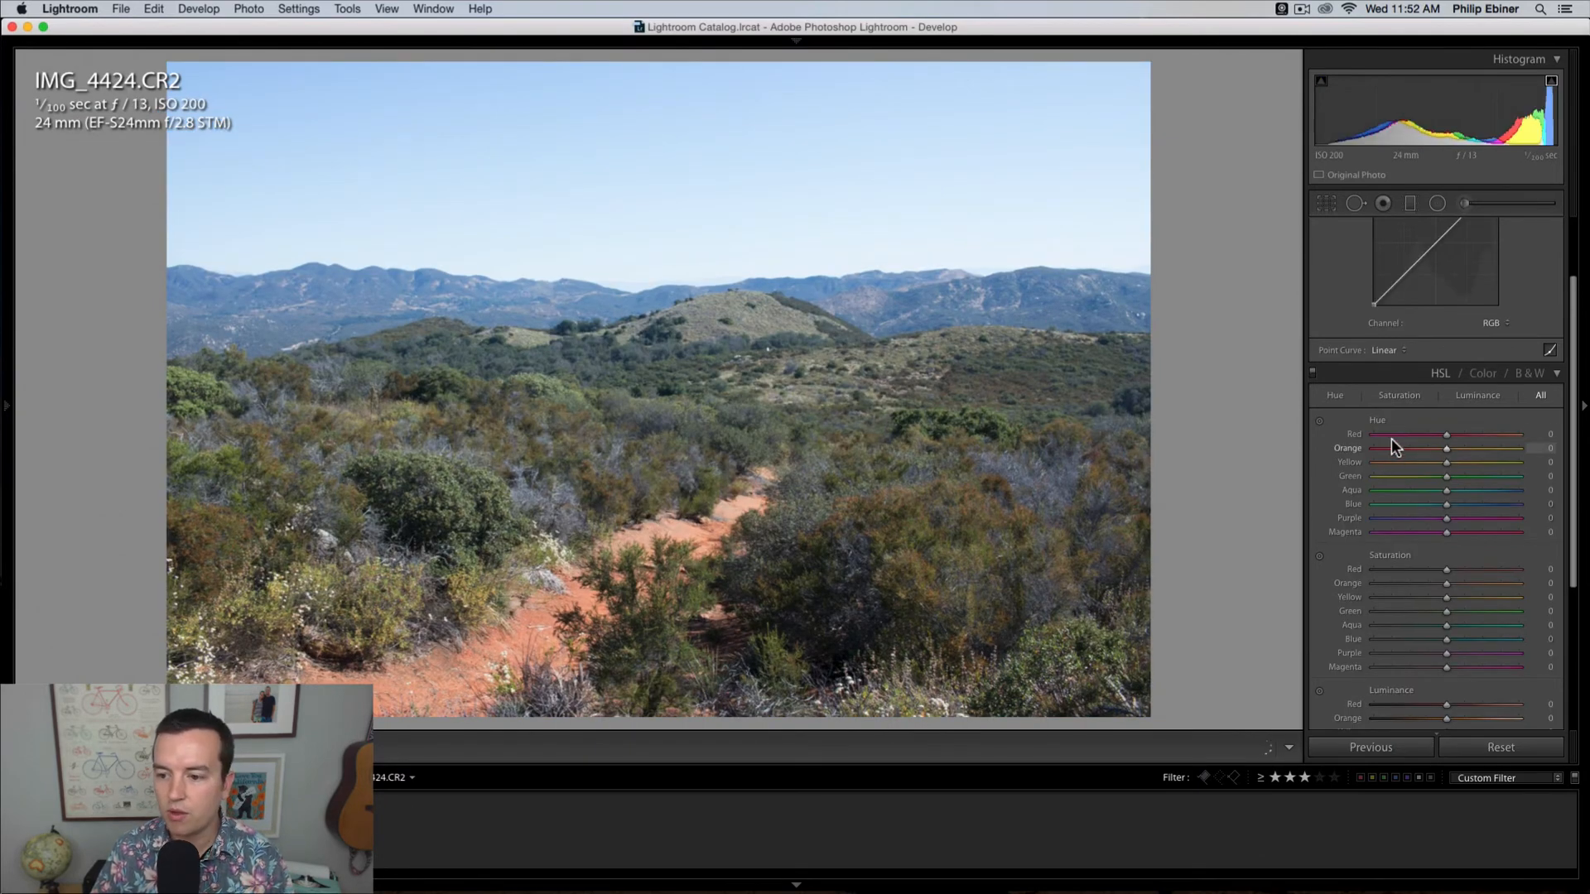
{"action": "left_click", "coordinate": [798, 886]}
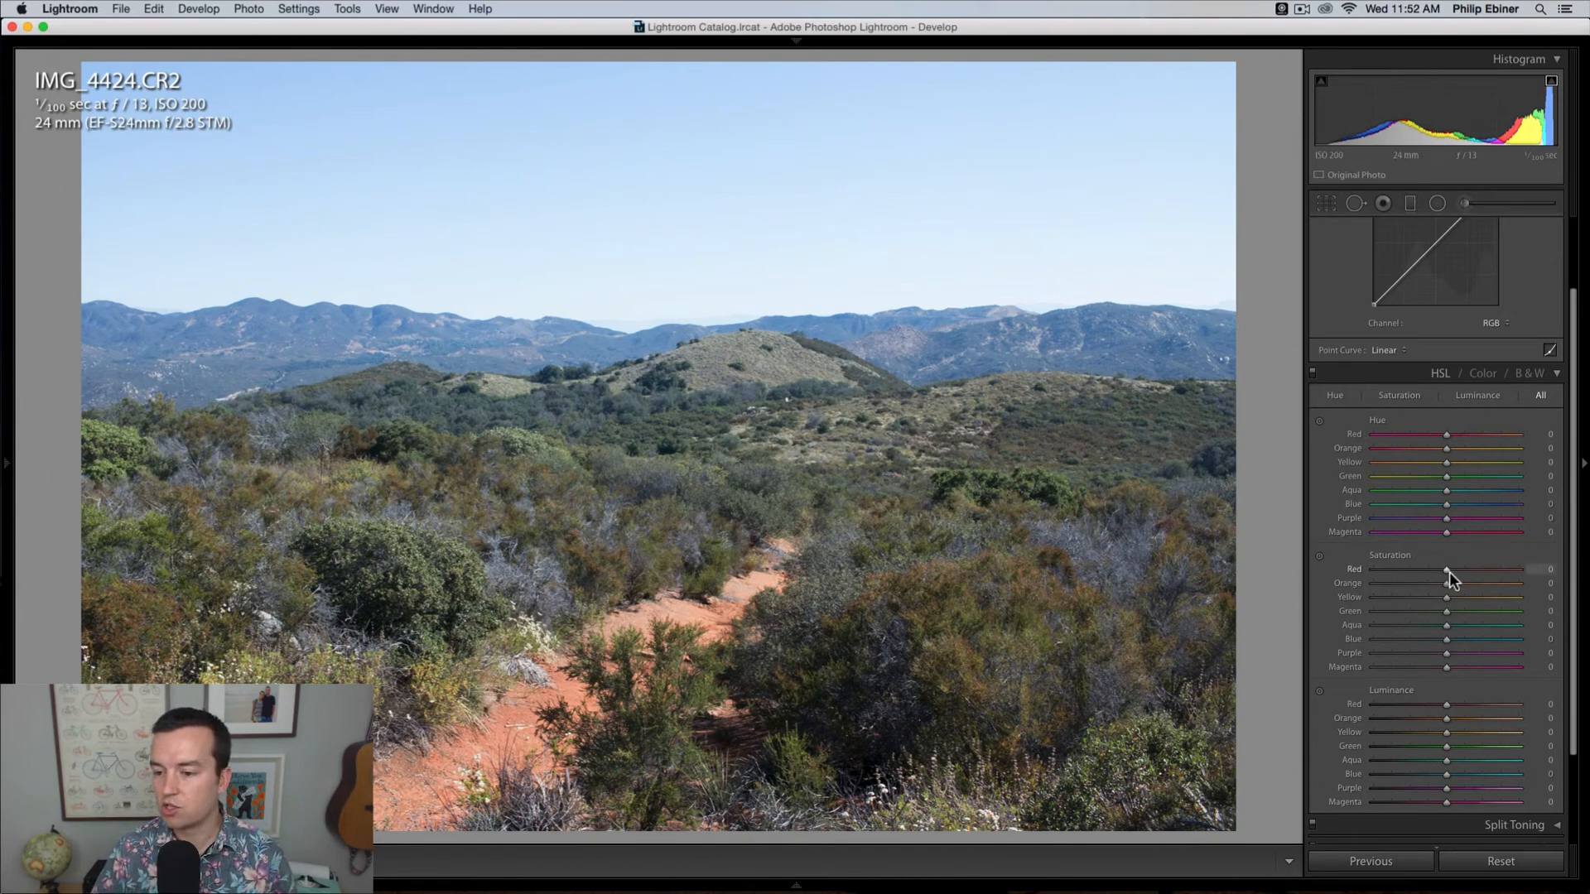
Step: Raise saturation with targeted adjustments on the trail and bushes to red +44, orange +84, yellow +18 and green +24
{"action": "left_click", "coordinate": [1320, 556]}
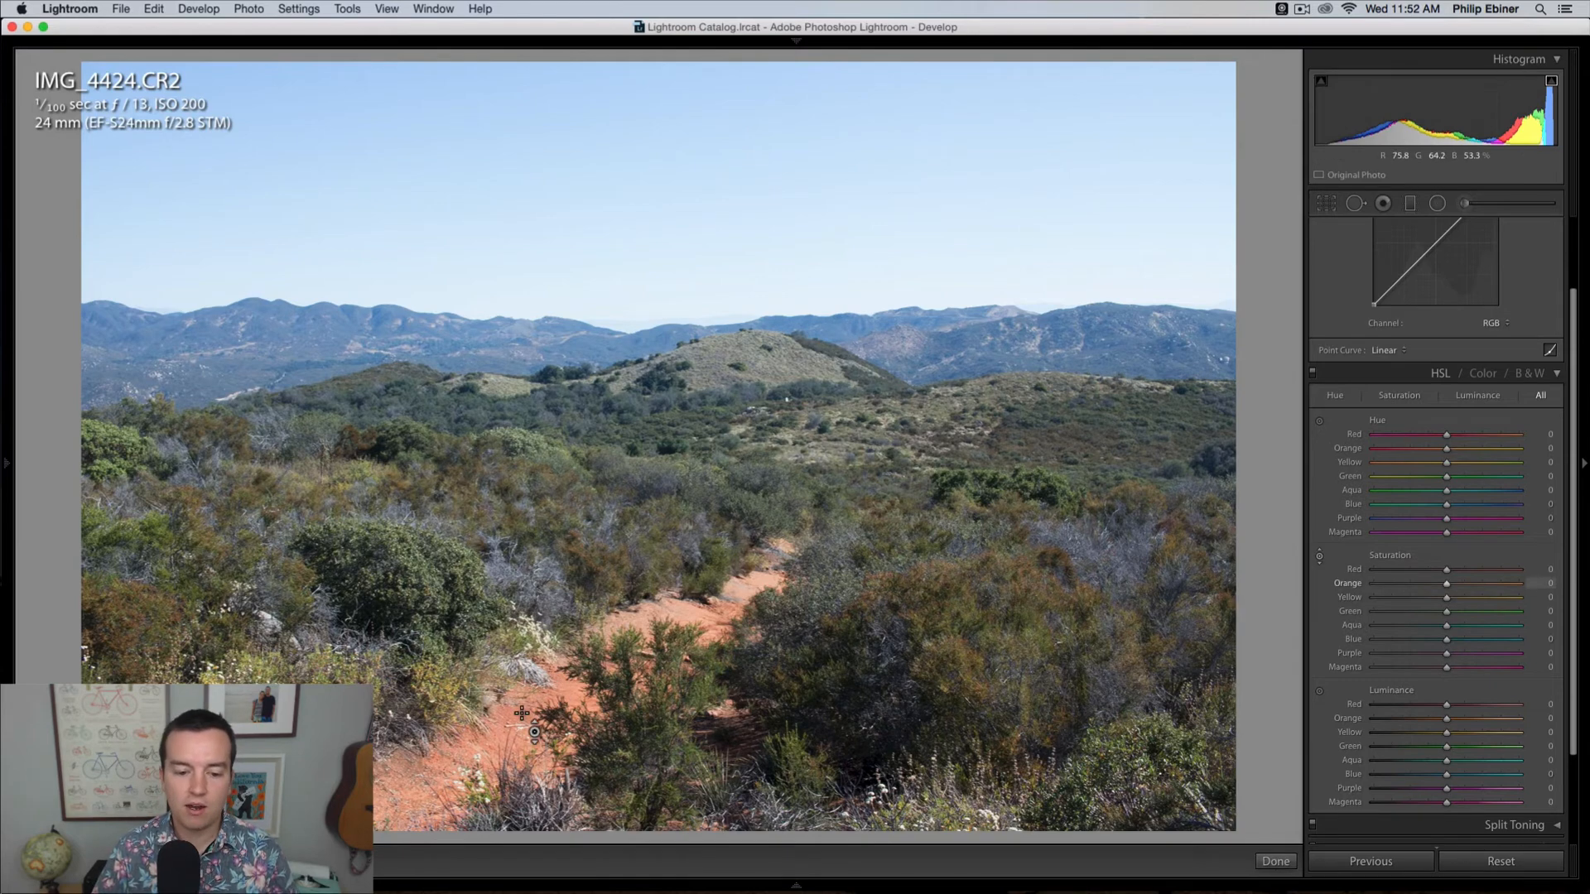
{"action": "left_click_drag", "start_coordinate": [530, 704], "coordinate": [530, 634]}
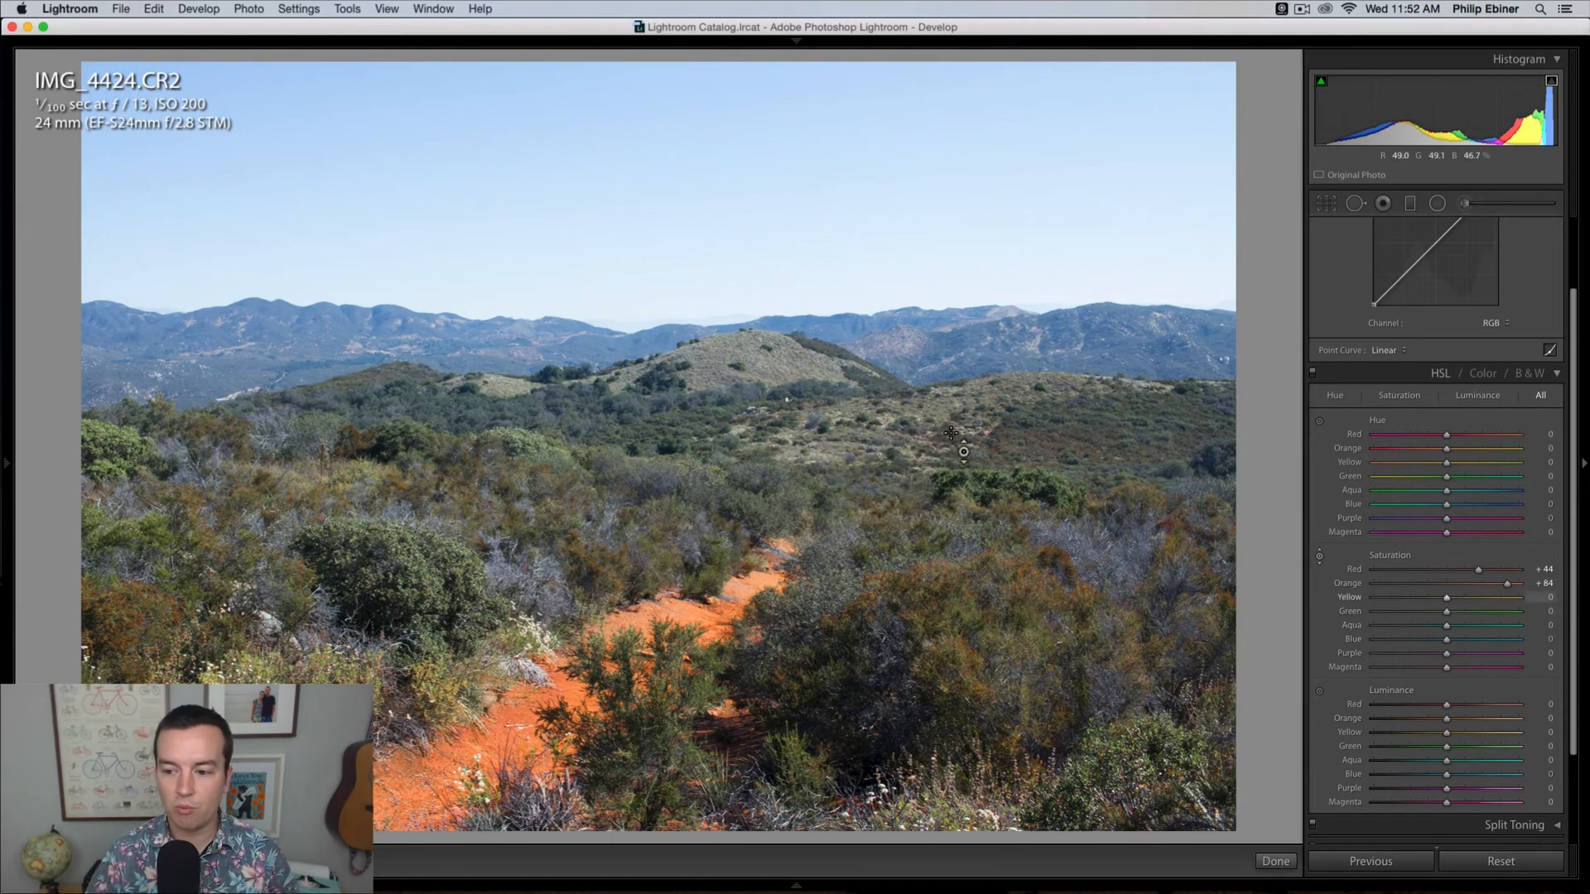
{"action": "left_click_drag", "start_coordinate": [541, 452], "coordinate": [541, 364]}
{"action": "mouse_move", "coordinate": [540, 447]}
{"action": "left_mouse_down"}
{"action": "mouse_move", "coordinate": [541, 538]}
{"action": "mouse_move", "coordinate": [541, 365]}
{"action": "mouse_move", "coordinate": [542, 451]}
{"action": "left_mouse_up"}
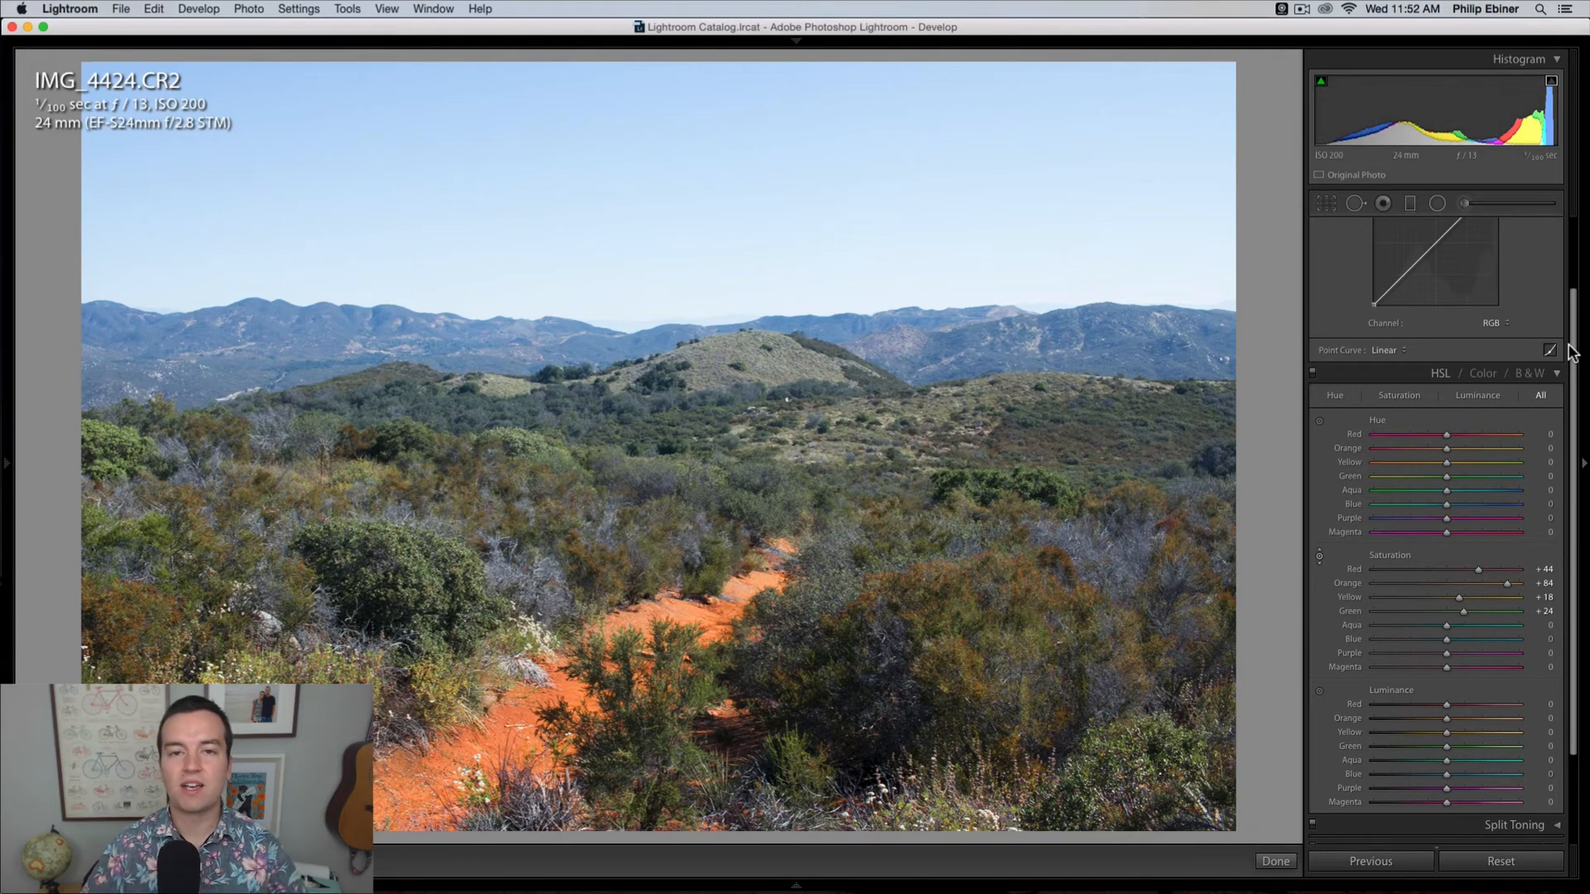
Step: Collapse the Basic, Tone Curve and HSL adjustment sections
{"action": "scroll", "coordinate": [1571, 352], "scroll_direction": "up", "scroll_amount": 3}
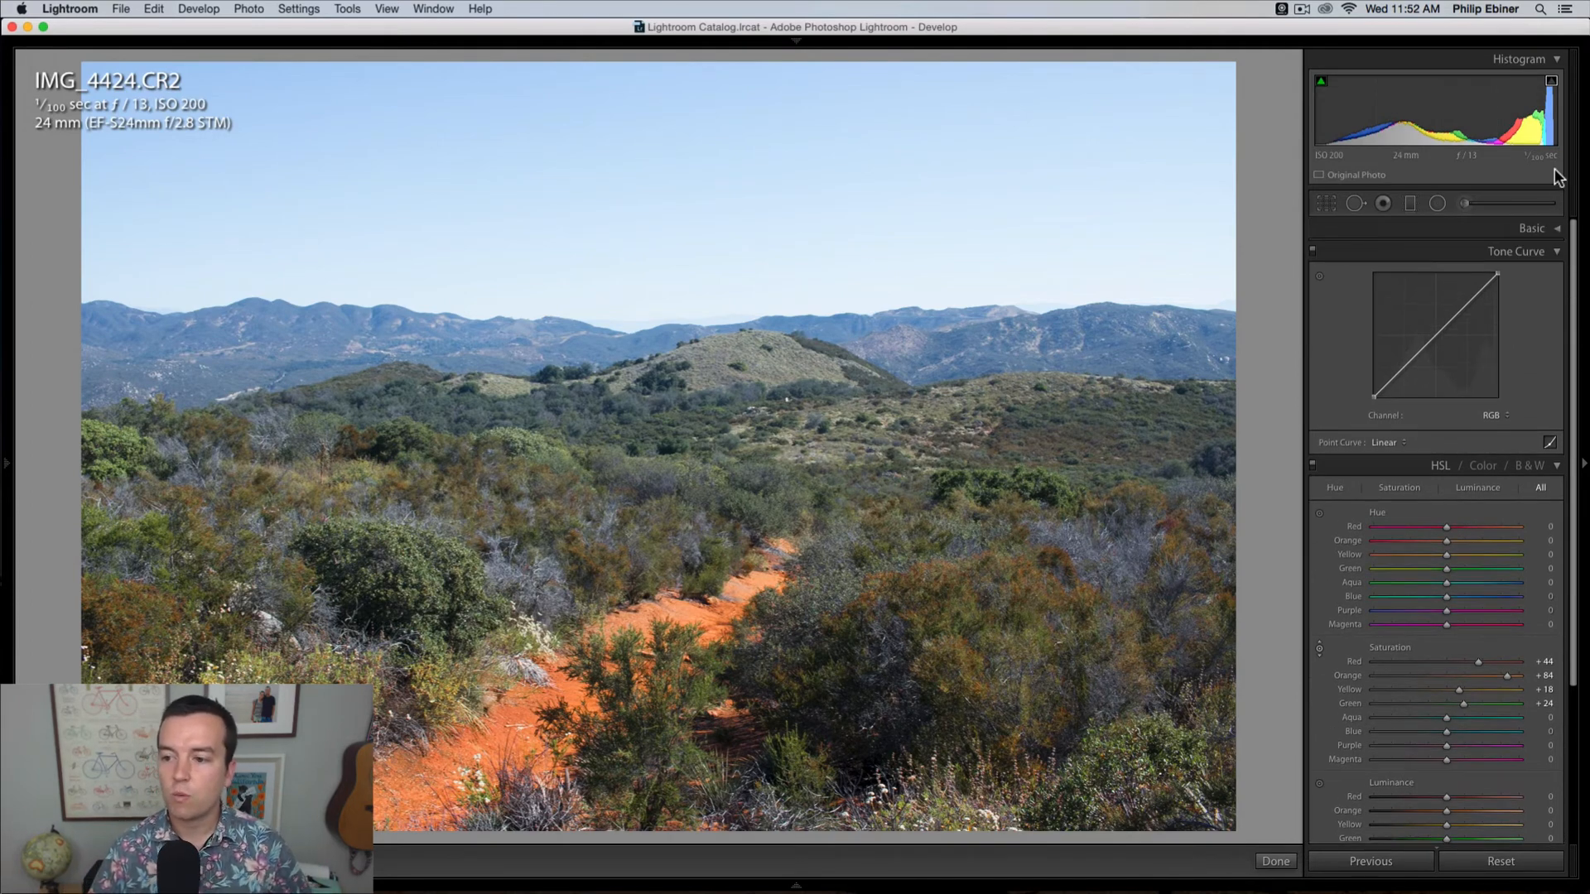
{"action": "left_click", "coordinate": [1554, 229]}
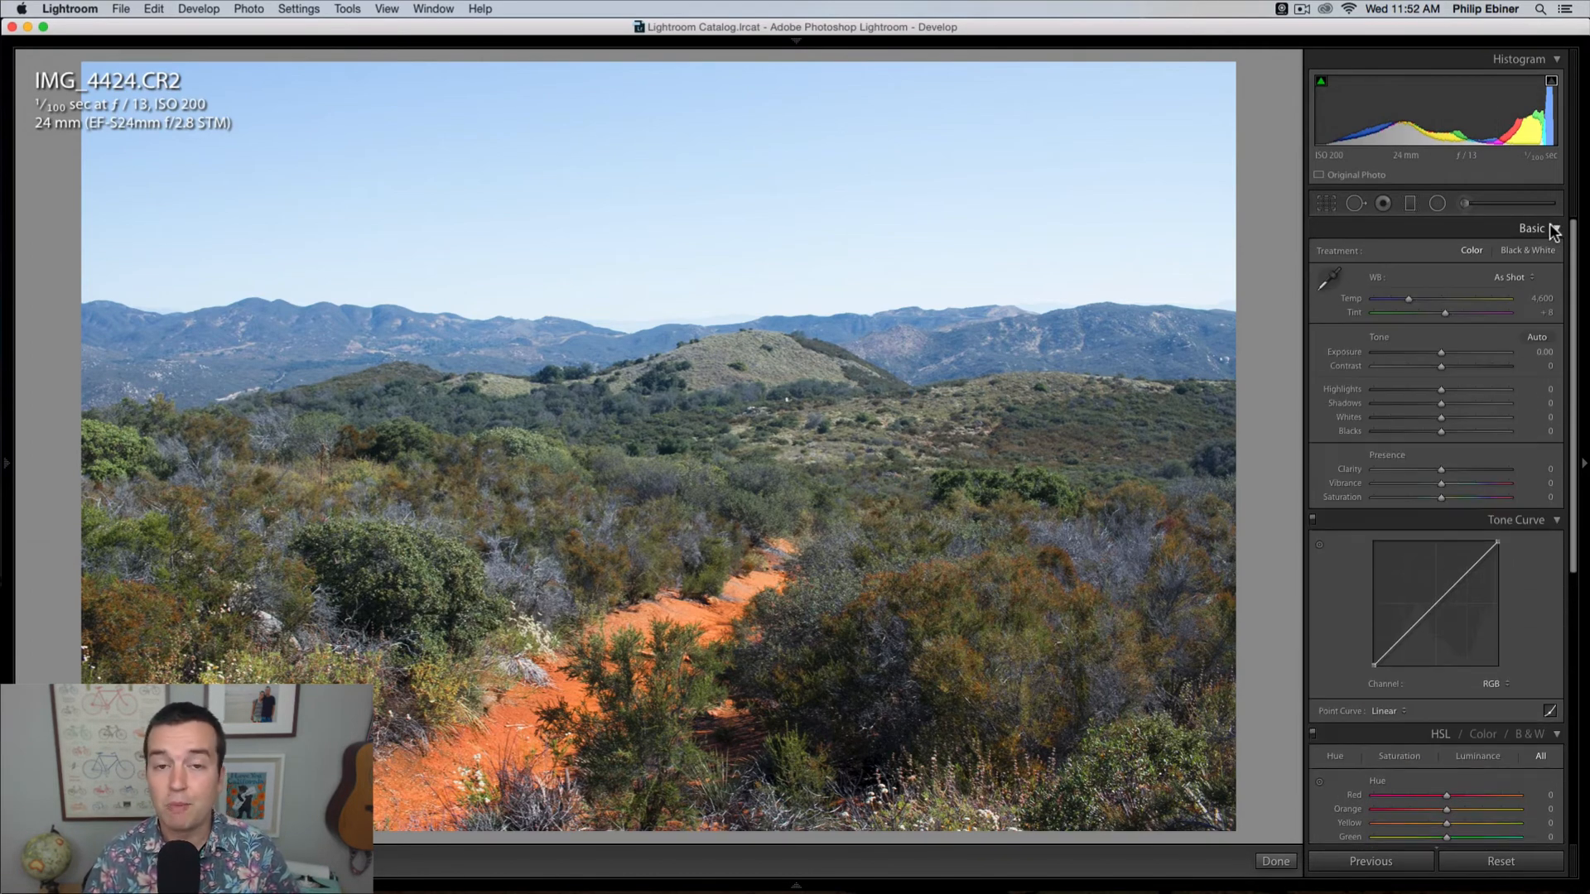
{"action": "left_click", "coordinate": [1554, 230]}
{"action": "left_click", "coordinate": [1556, 251]}
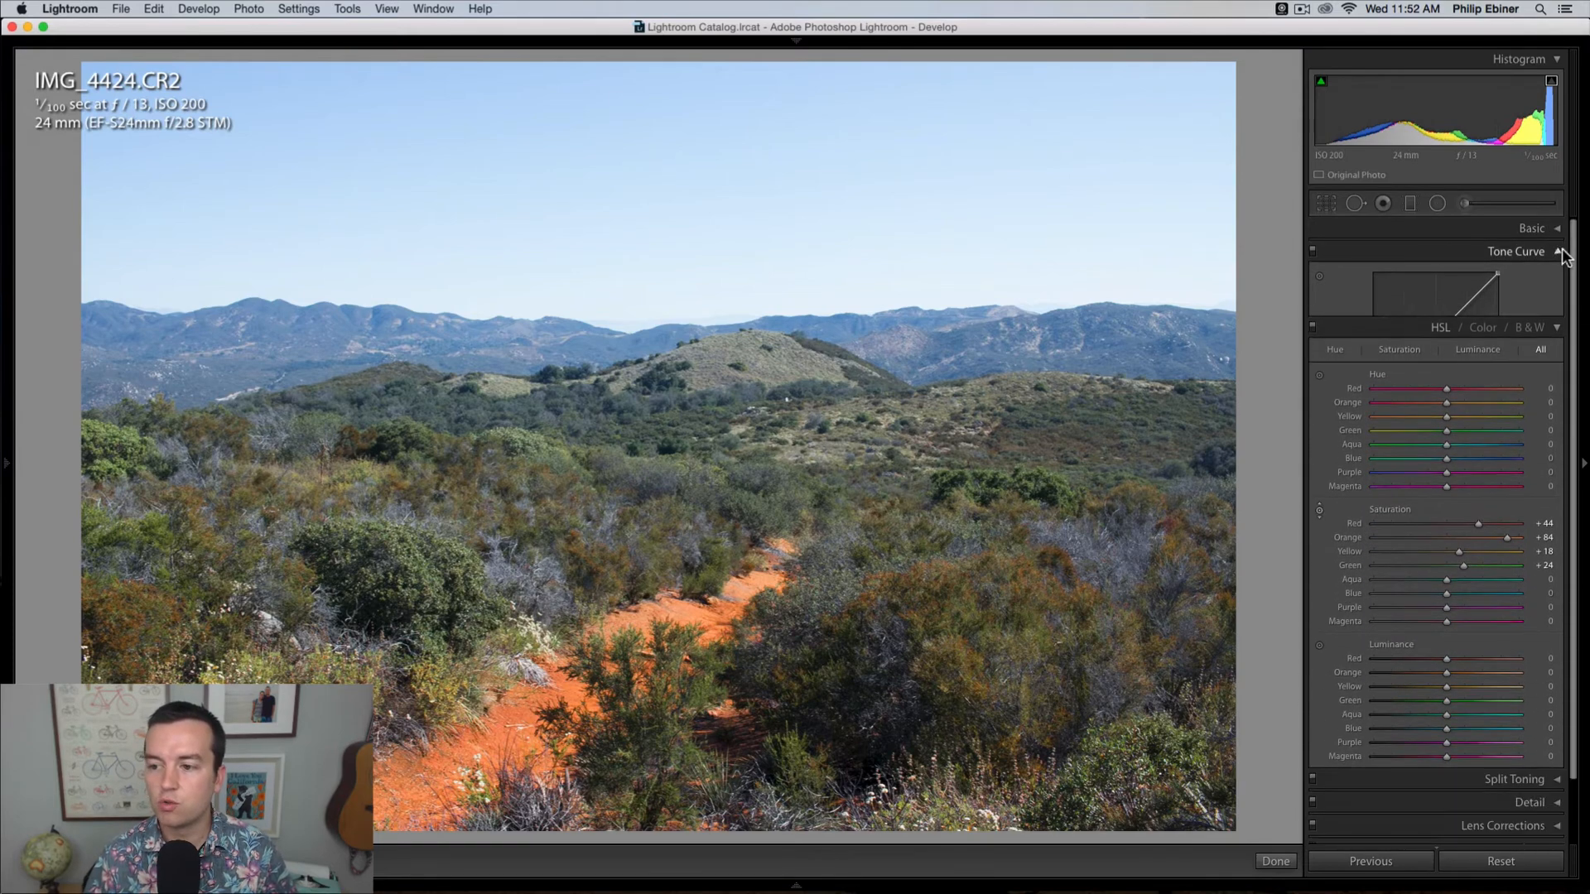
{"action": "left_click", "coordinate": [1556, 276]}
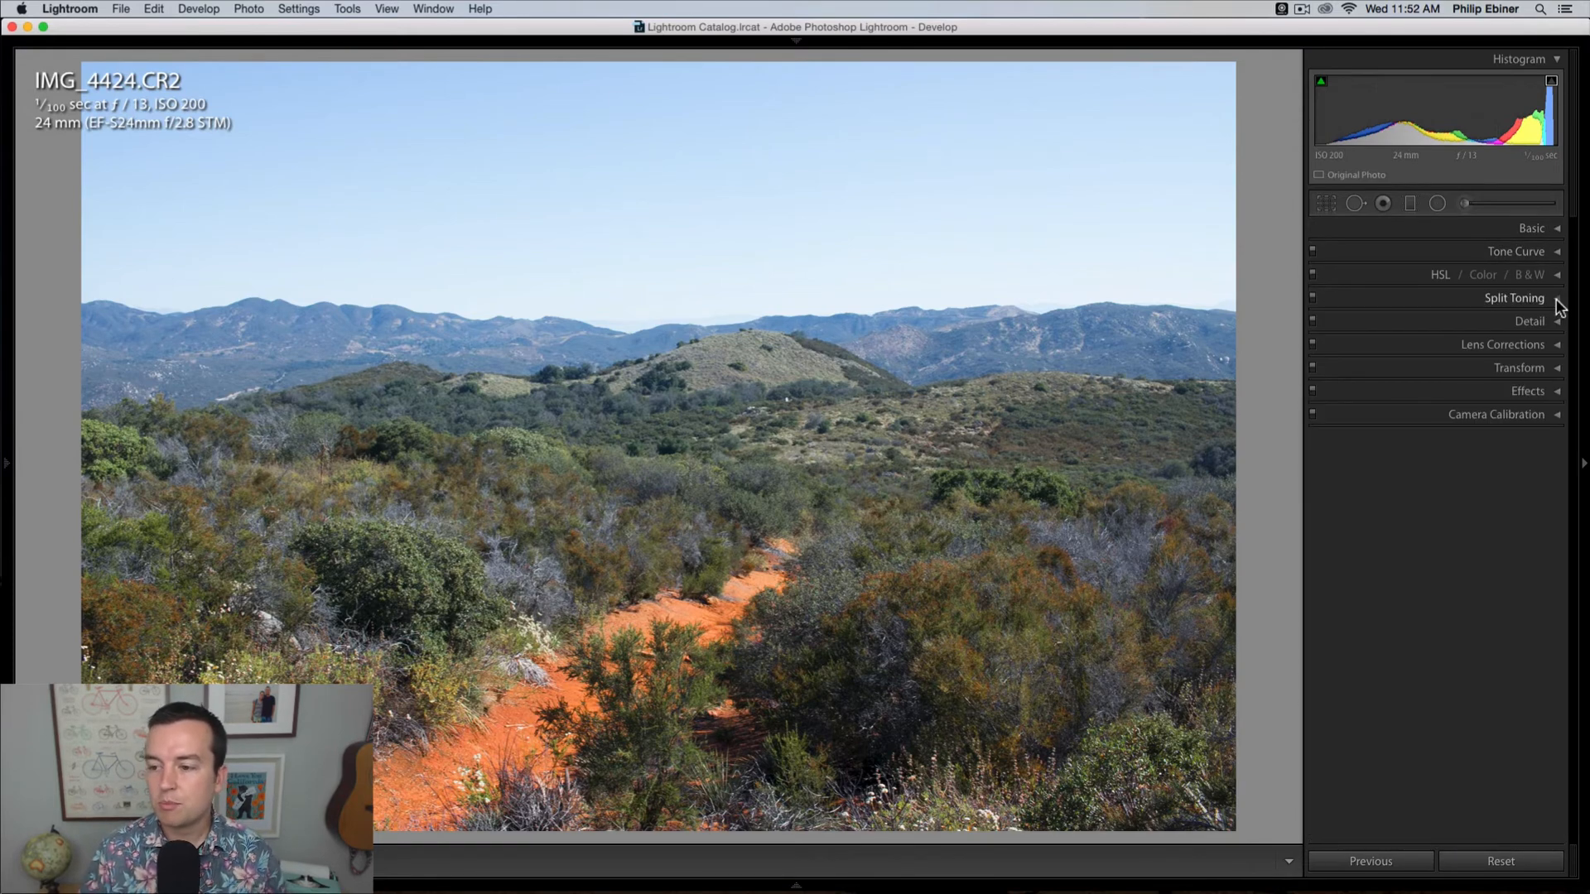
Step: Try a blue split tone on the trail photo's highlights with hue 236 and saturation 65, and reset the saturation
{"action": "left_click", "coordinate": [1557, 299]}
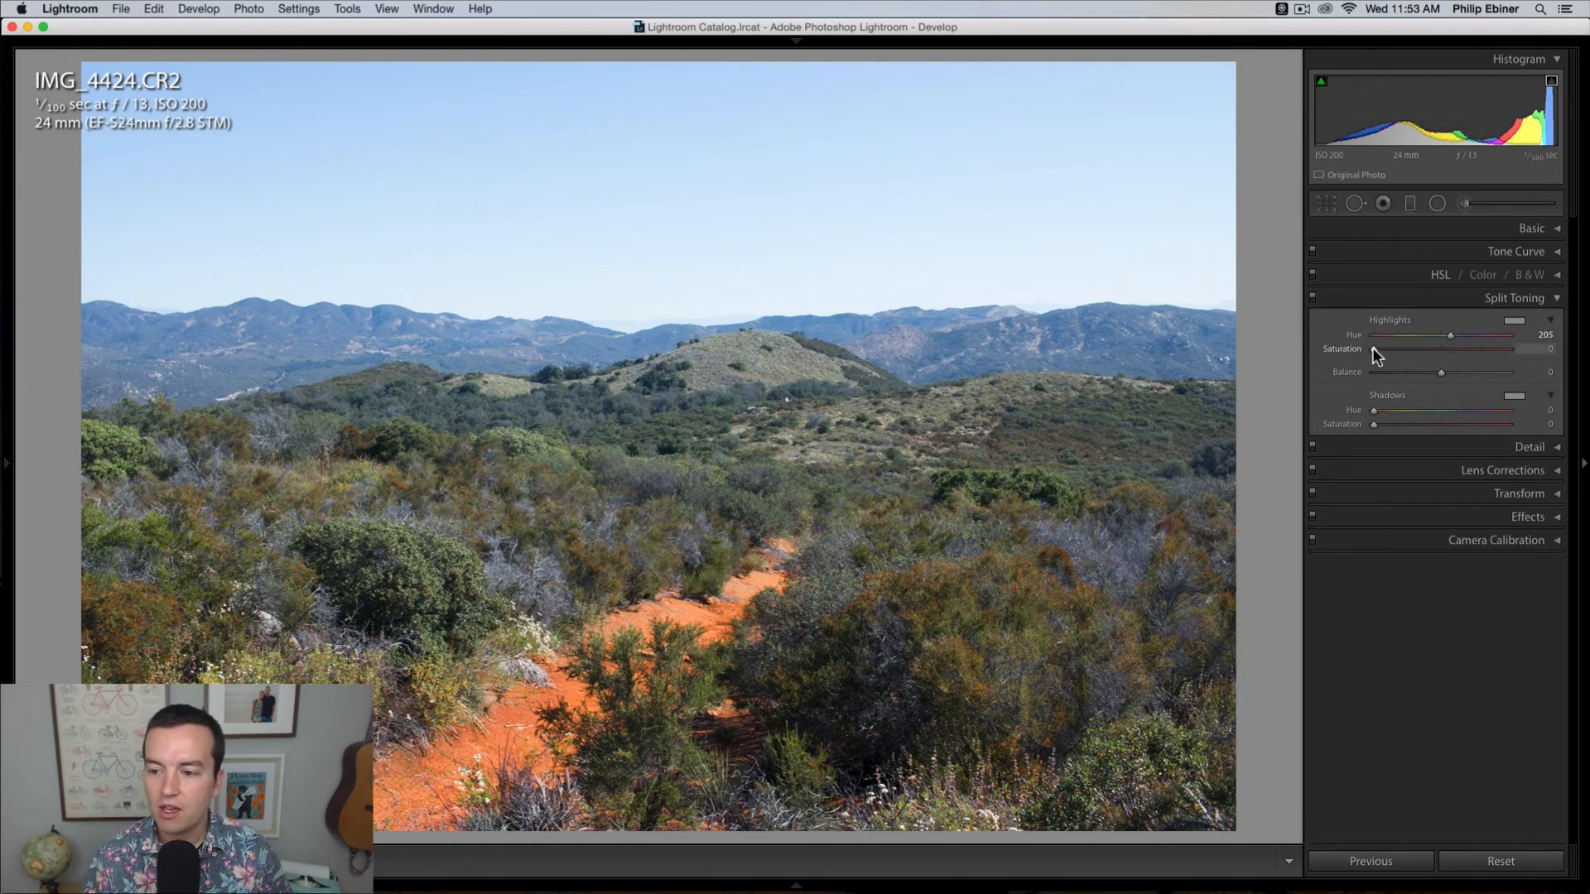
{"action": "left_click_drag", "start_coordinate": [1374, 348], "coordinate": [1461, 349]}
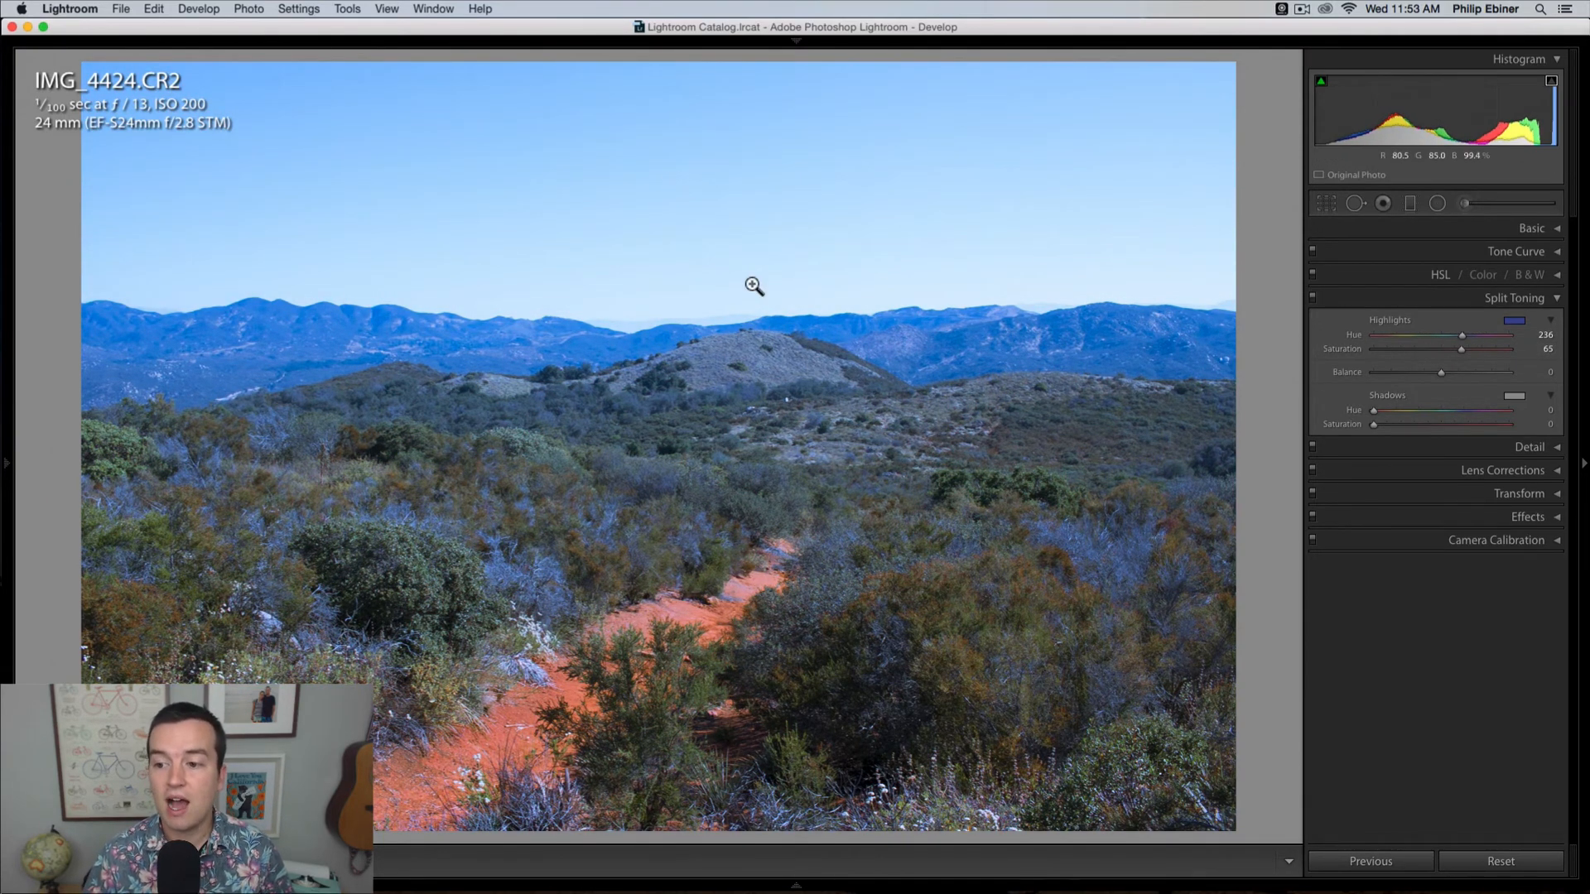
{"action": "double_click", "coordinate": [1461, 349]}
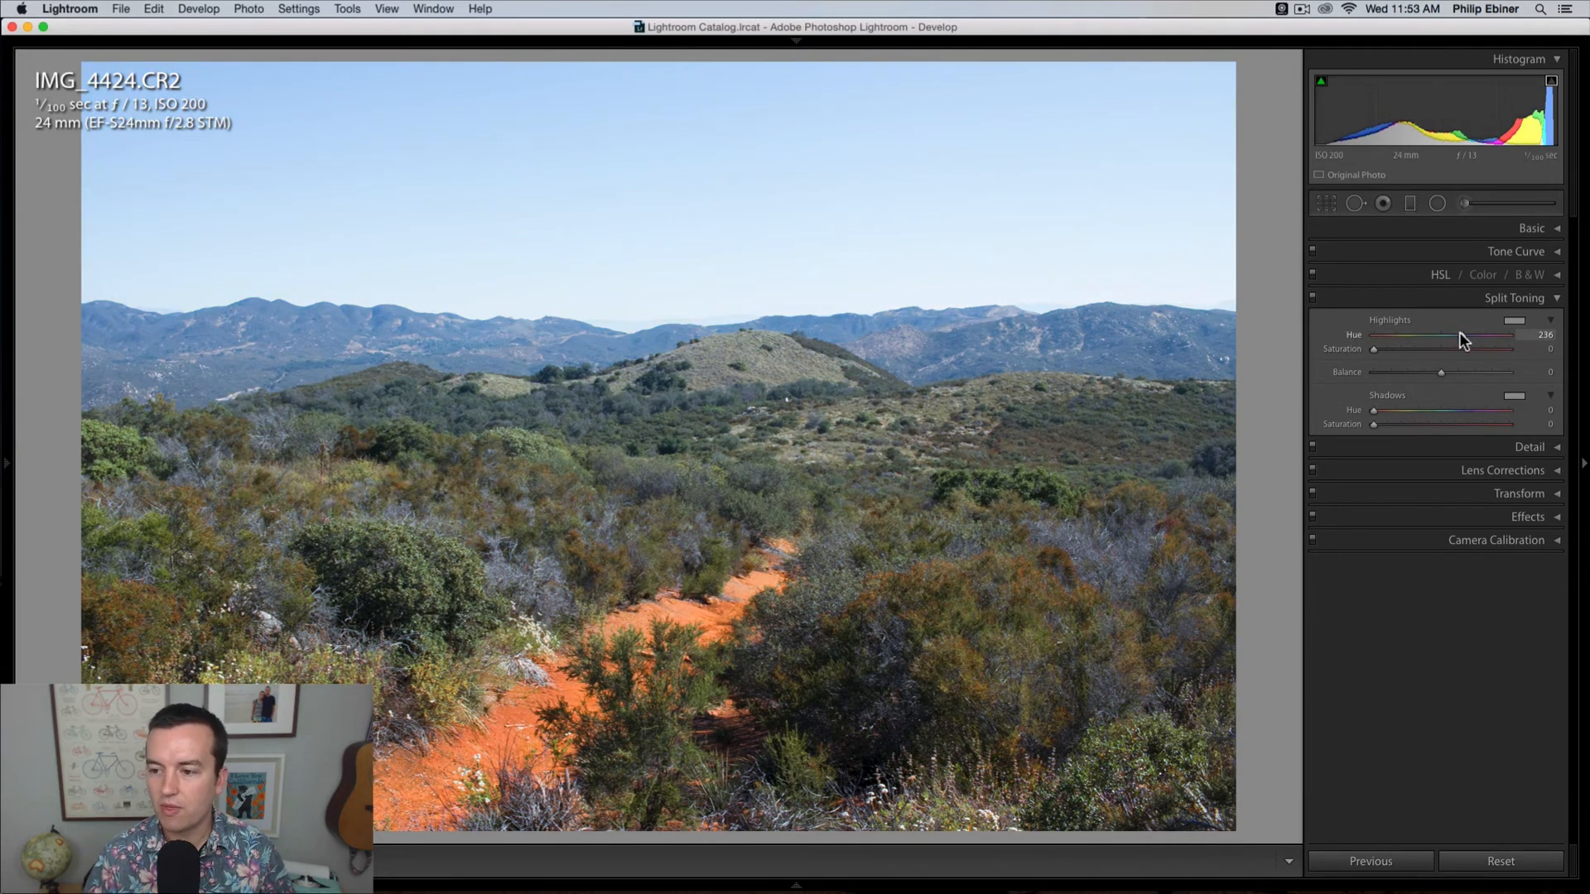
{"action": "left_click", "coordinate": [1557, 302]}
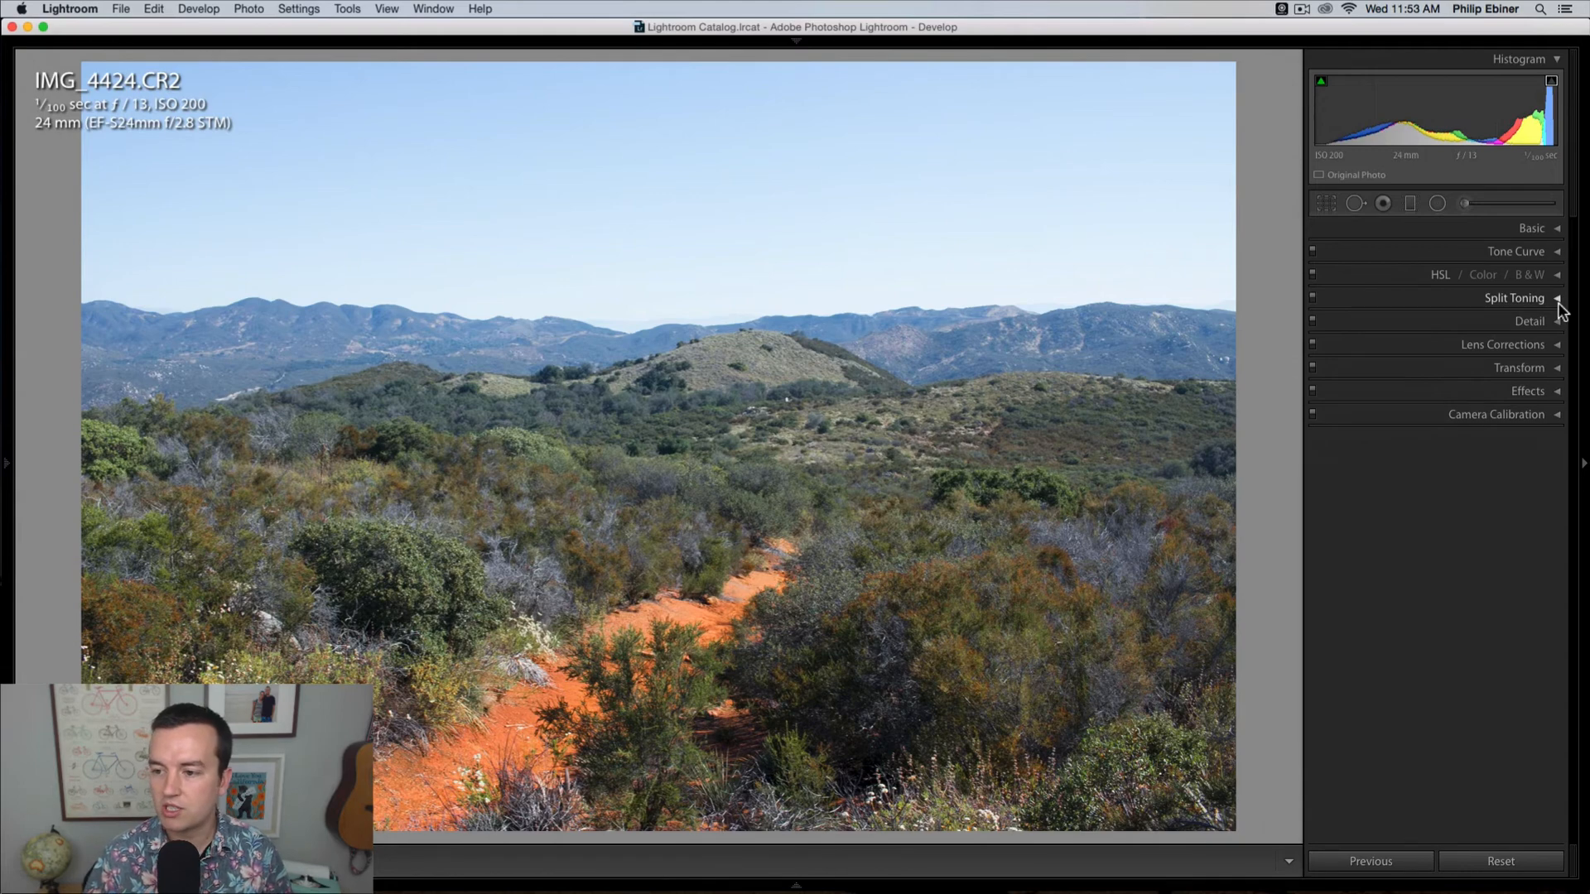
Step: Inspect the trail photo's distant hills and sky up close, and set its luminance noise reduction to 25
{"action": "left_click", "coordinate": [1558, 321]}
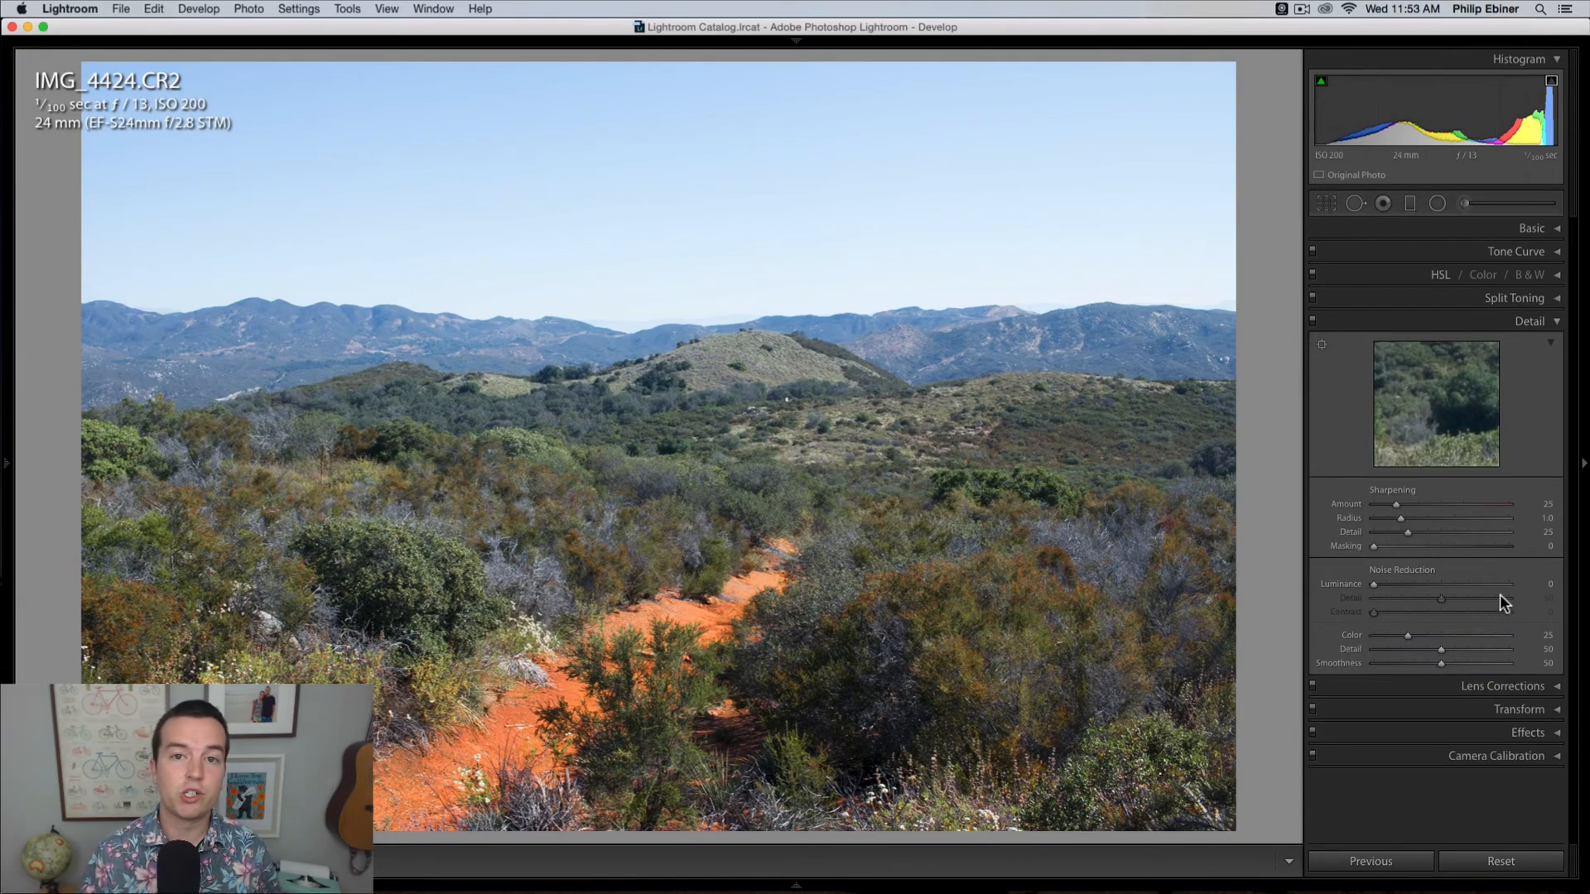
{"action": "mouse_move", "coordinate": [726, 863]}
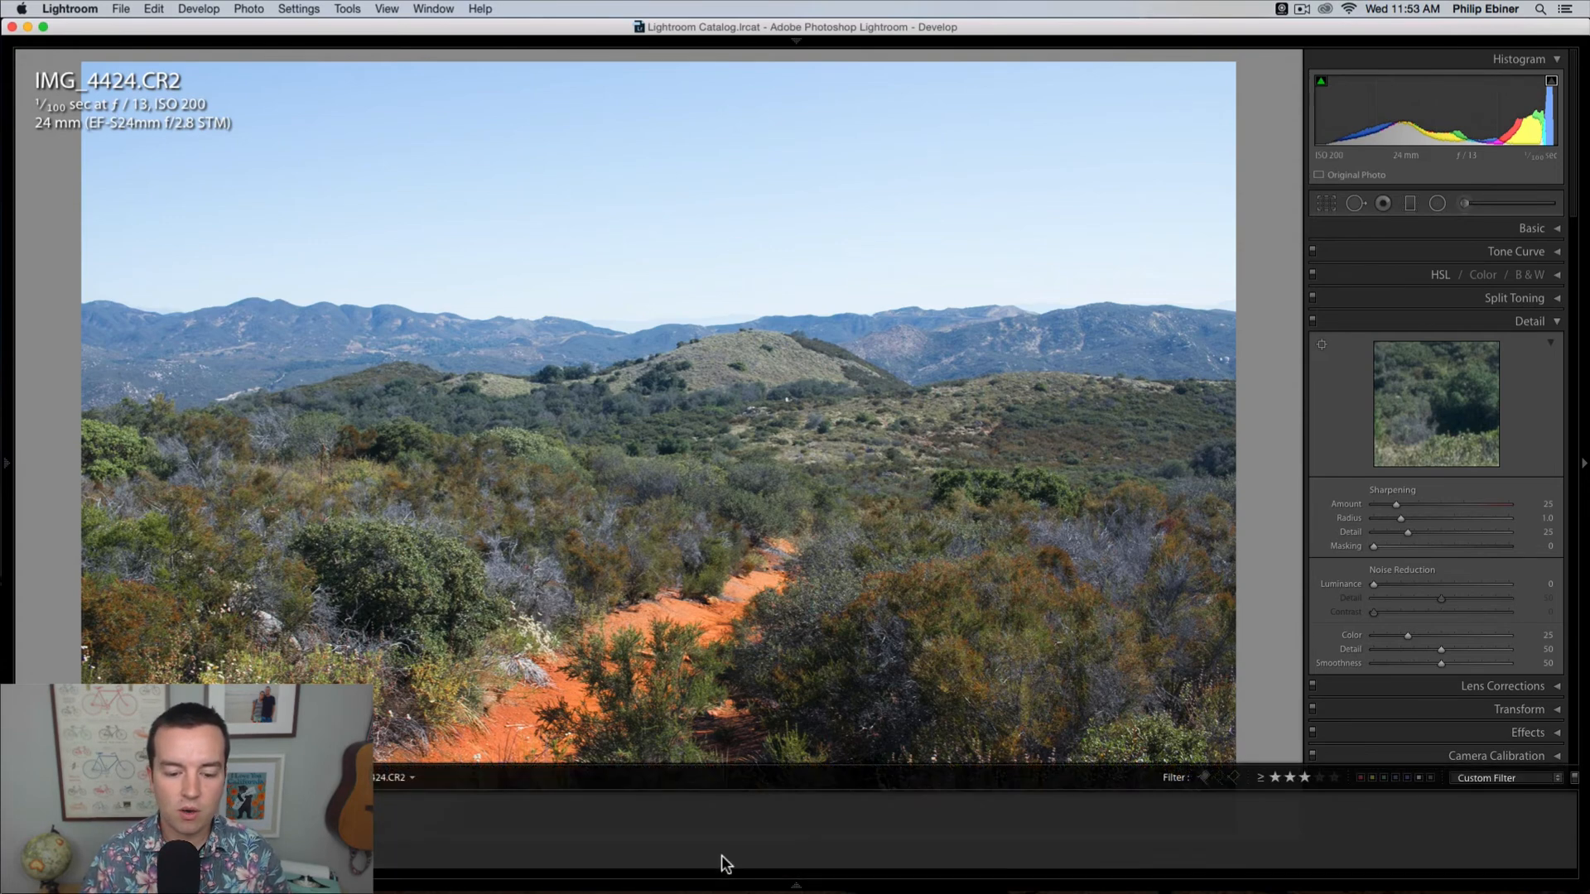
{"action": "left_click", "coordinate": [621, 378]}
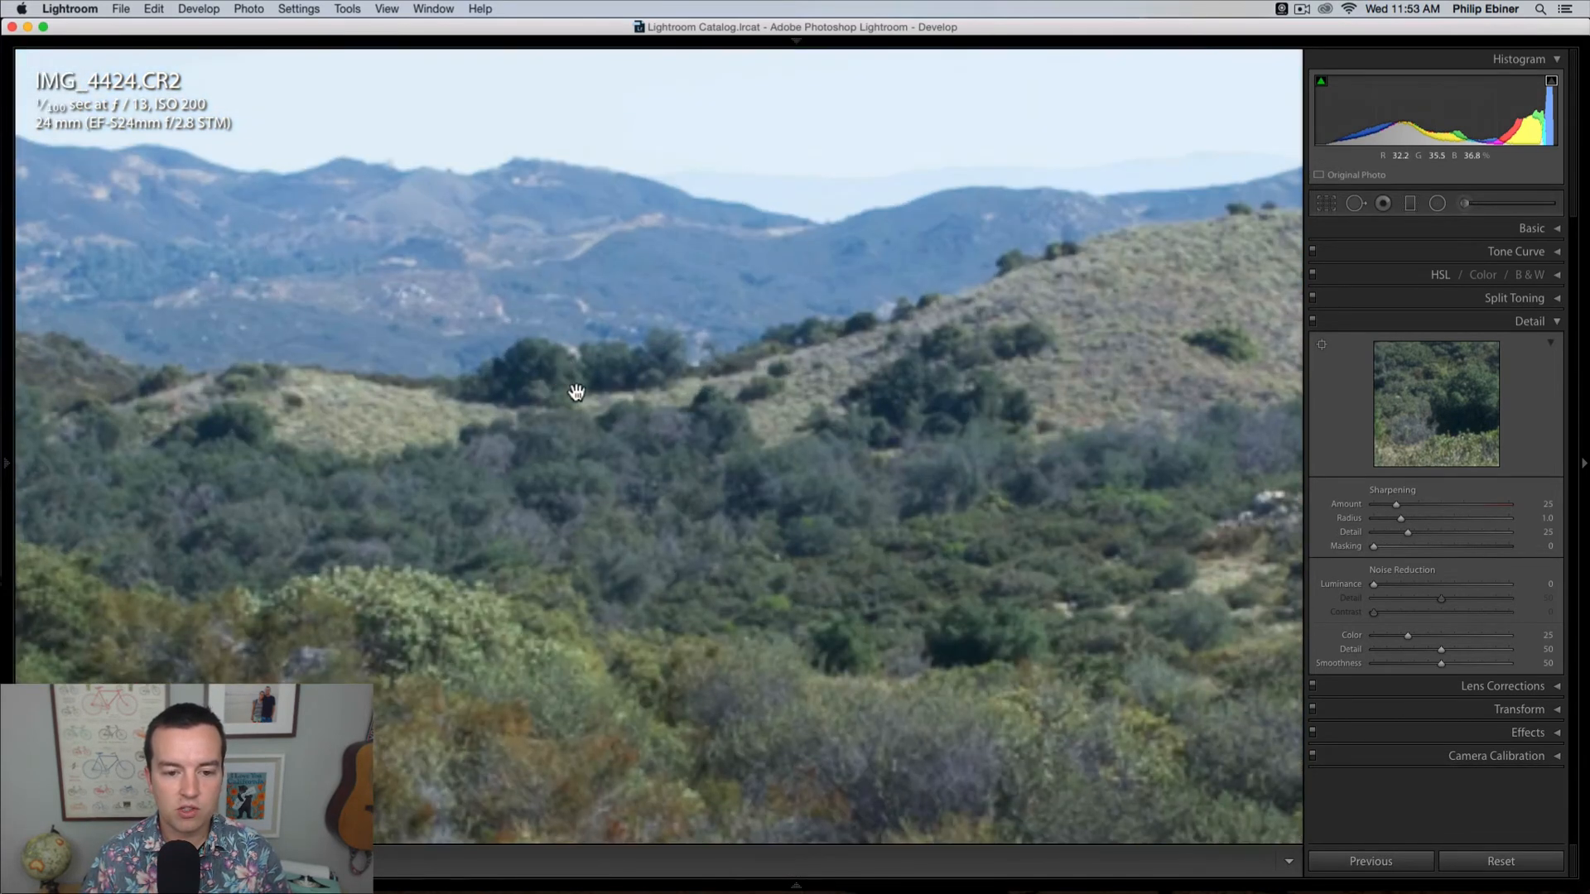
{"action": "left_click_drag", "start_coordinate": [753, 612], "coordinate": [817, 504]}
{"action": "left_click_drag", "start_coordinate": [632, 342], "coordinate": [617, 724]}
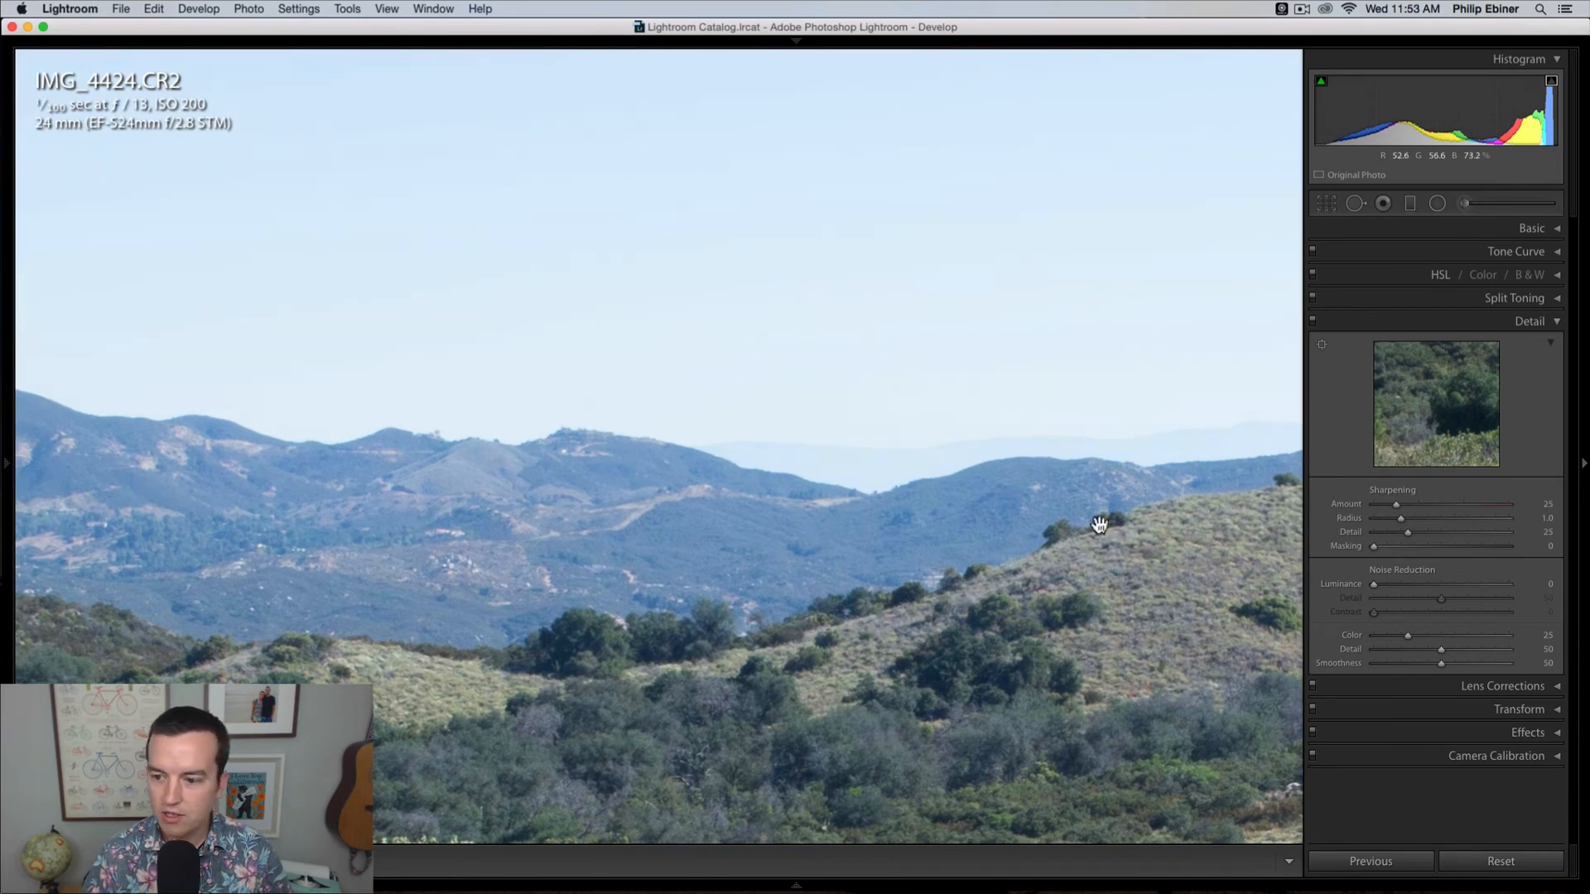
{"action": "left_click_drag", "start_coordinate": [1381, 583], "coordinate": [1383, 586]}
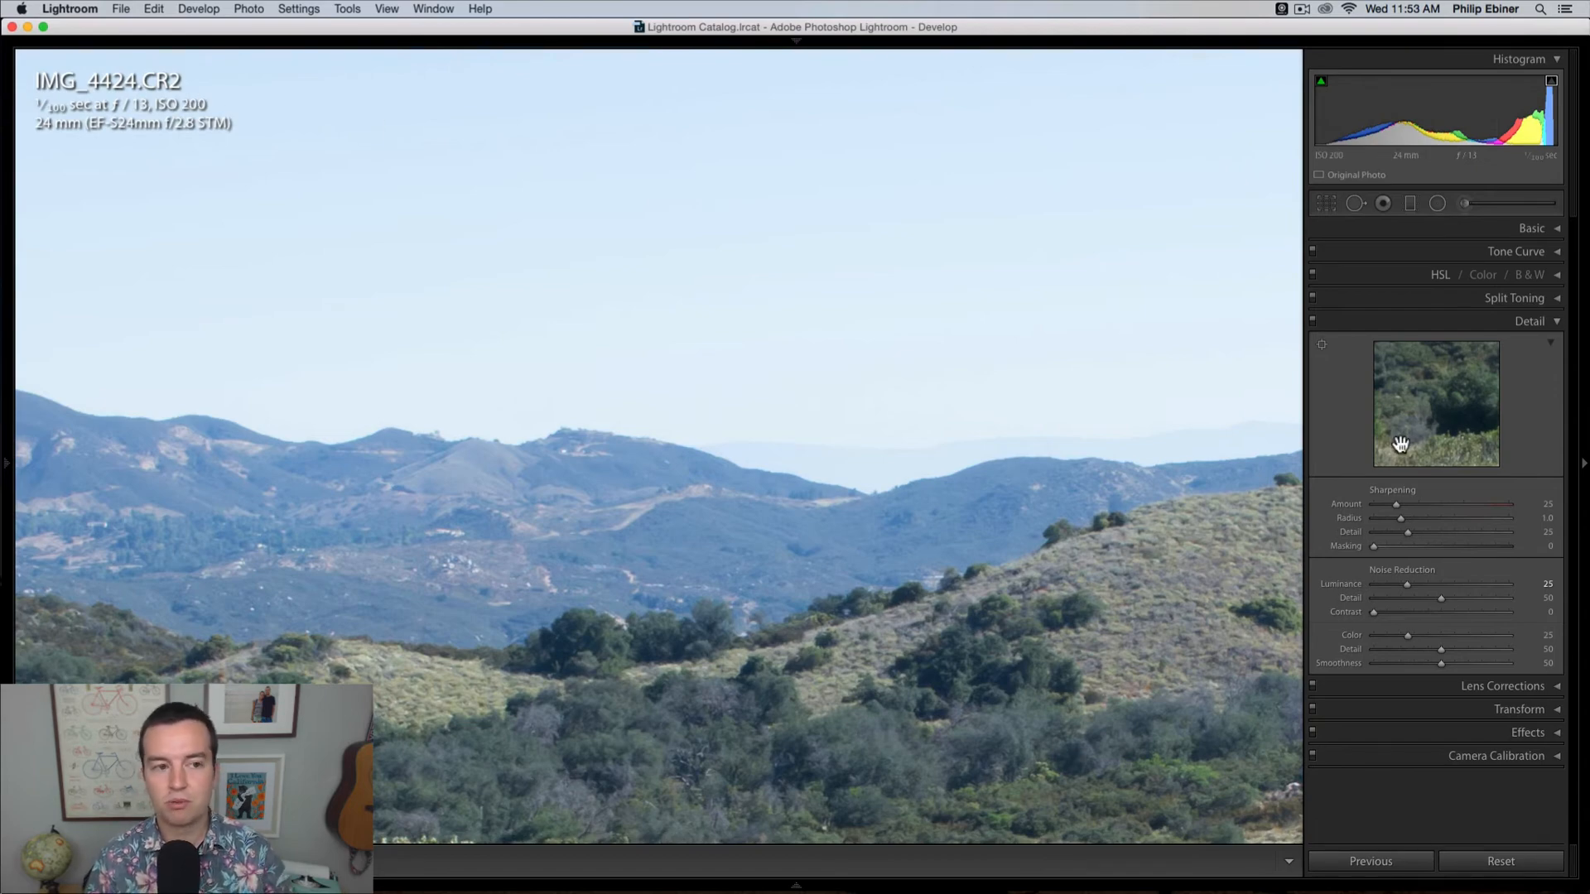
{"action": "left_click", "coordinate": [832, 474]}
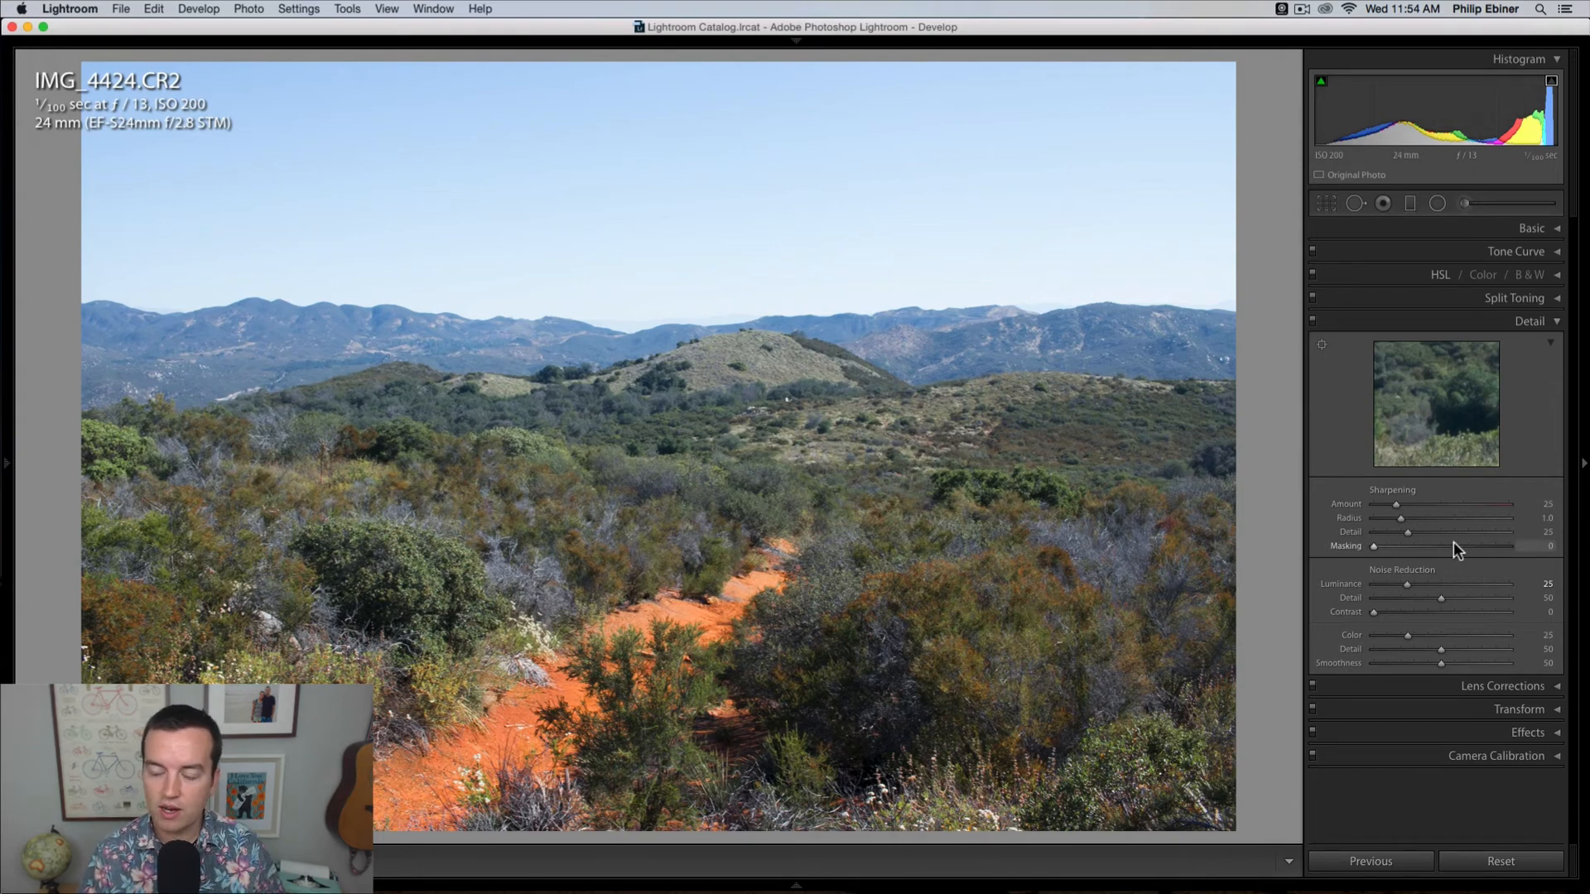
{"action": "left_click", "coordinate": [1555, 323]}
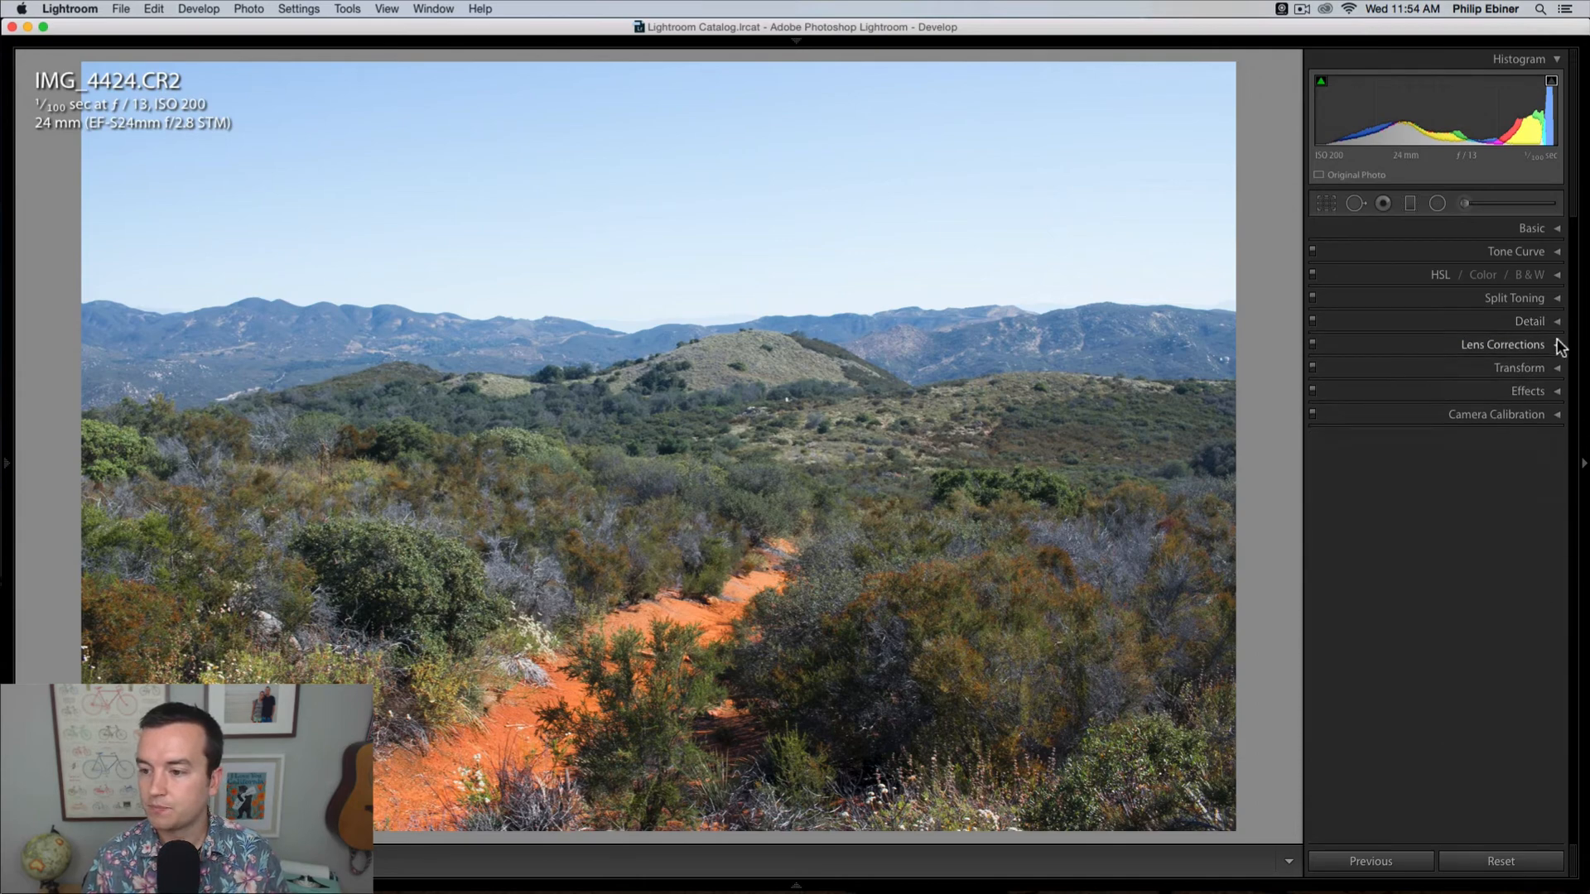
Step: Enable the lens profile corrections for the Canon EF-S 24mm f/2.8 STM, switching them off and on to compare the effect
{"action": "left_click", "coordinate": [1557, 345]}
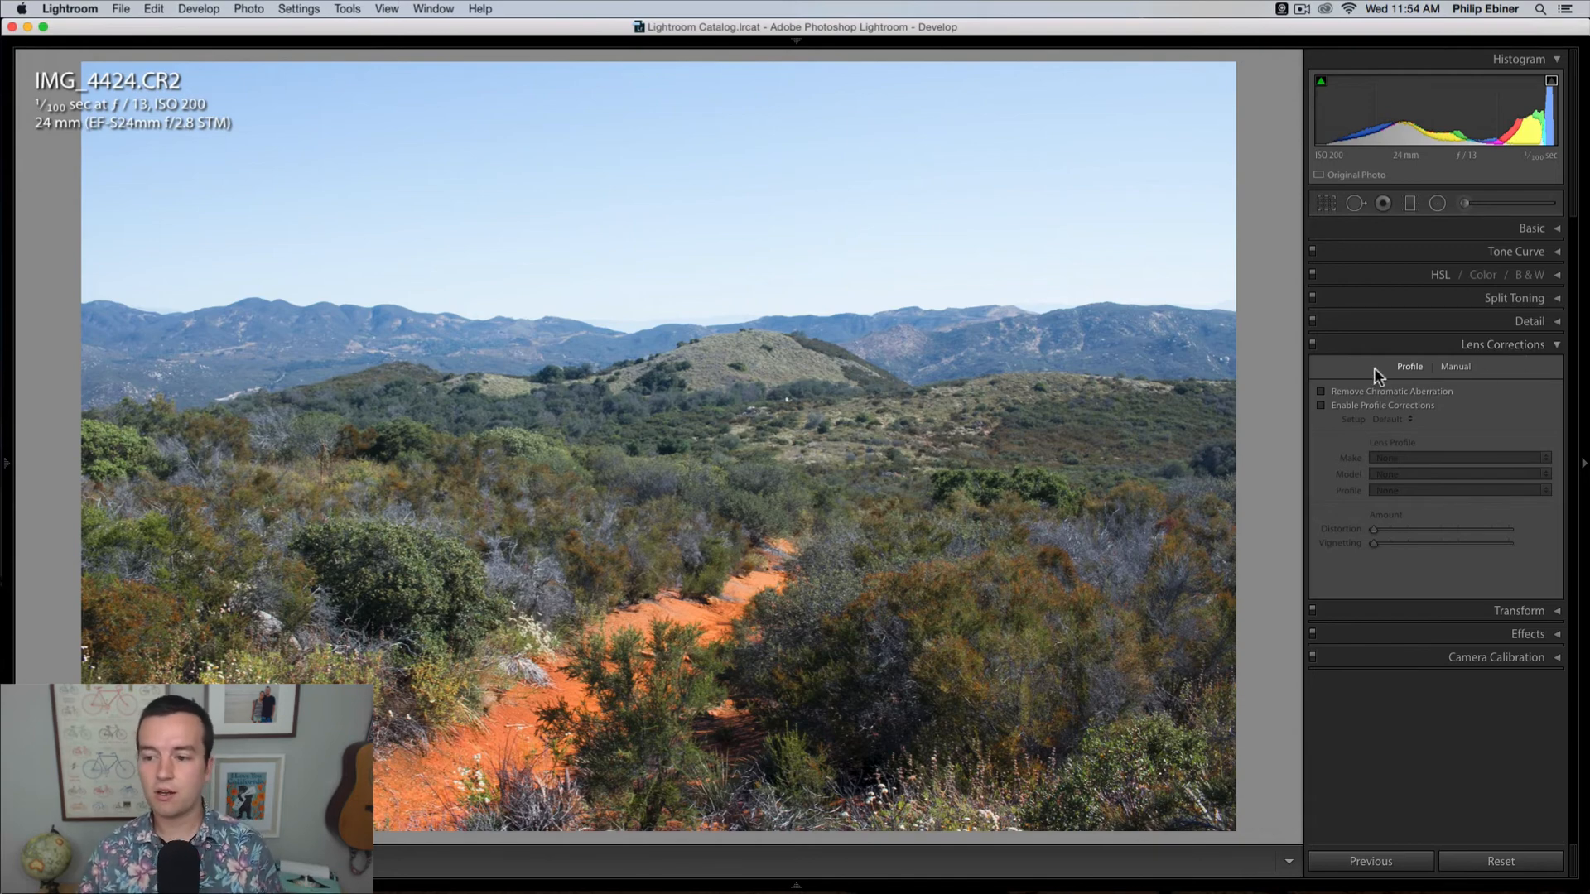
{"action": "left_click", "coordinate": [1322, 405]}
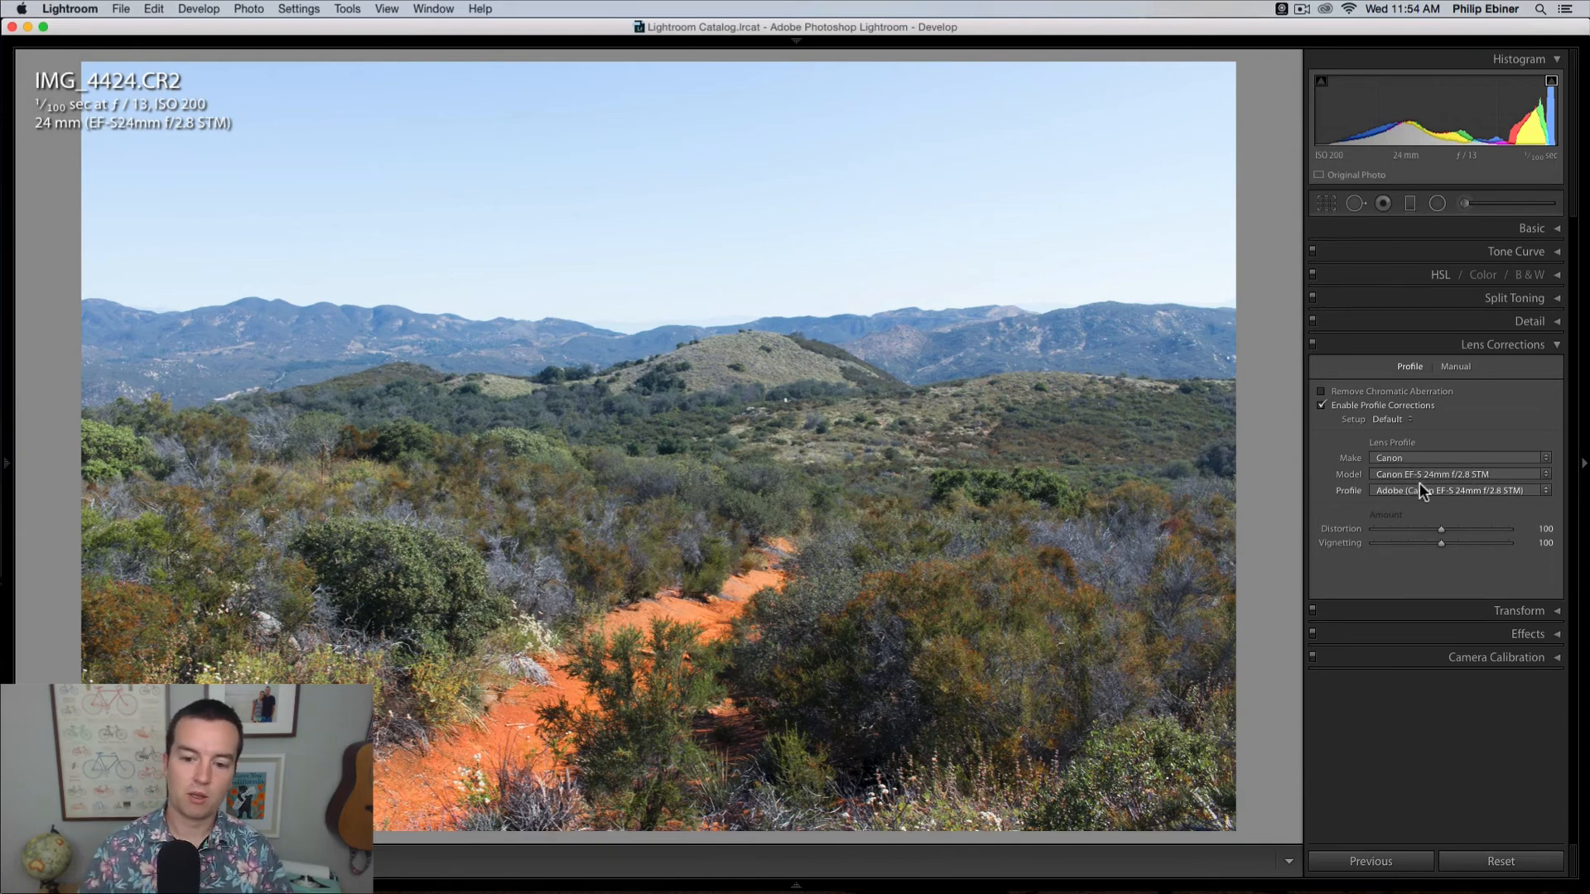
{"action": "left_click", "coordinate": [1320, 405]}
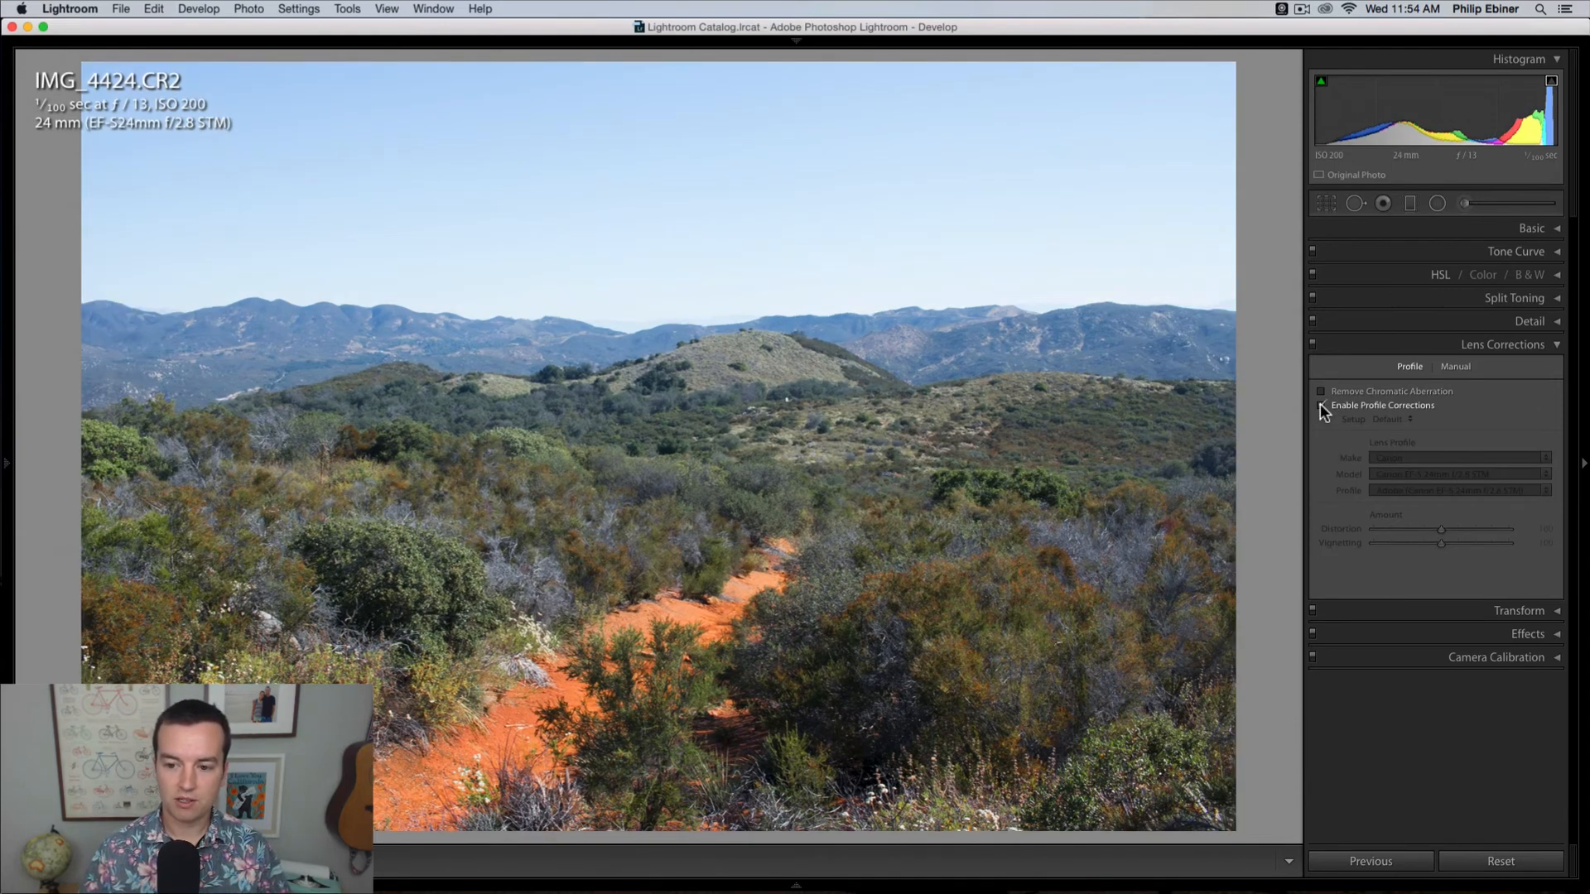
{"action": "left_click", "coordinate": [1320, 405]}
{"action": "left_click", "coordinate": [1320, 405]}
{"action": "left_click", "coordinate": [1321, 405]}
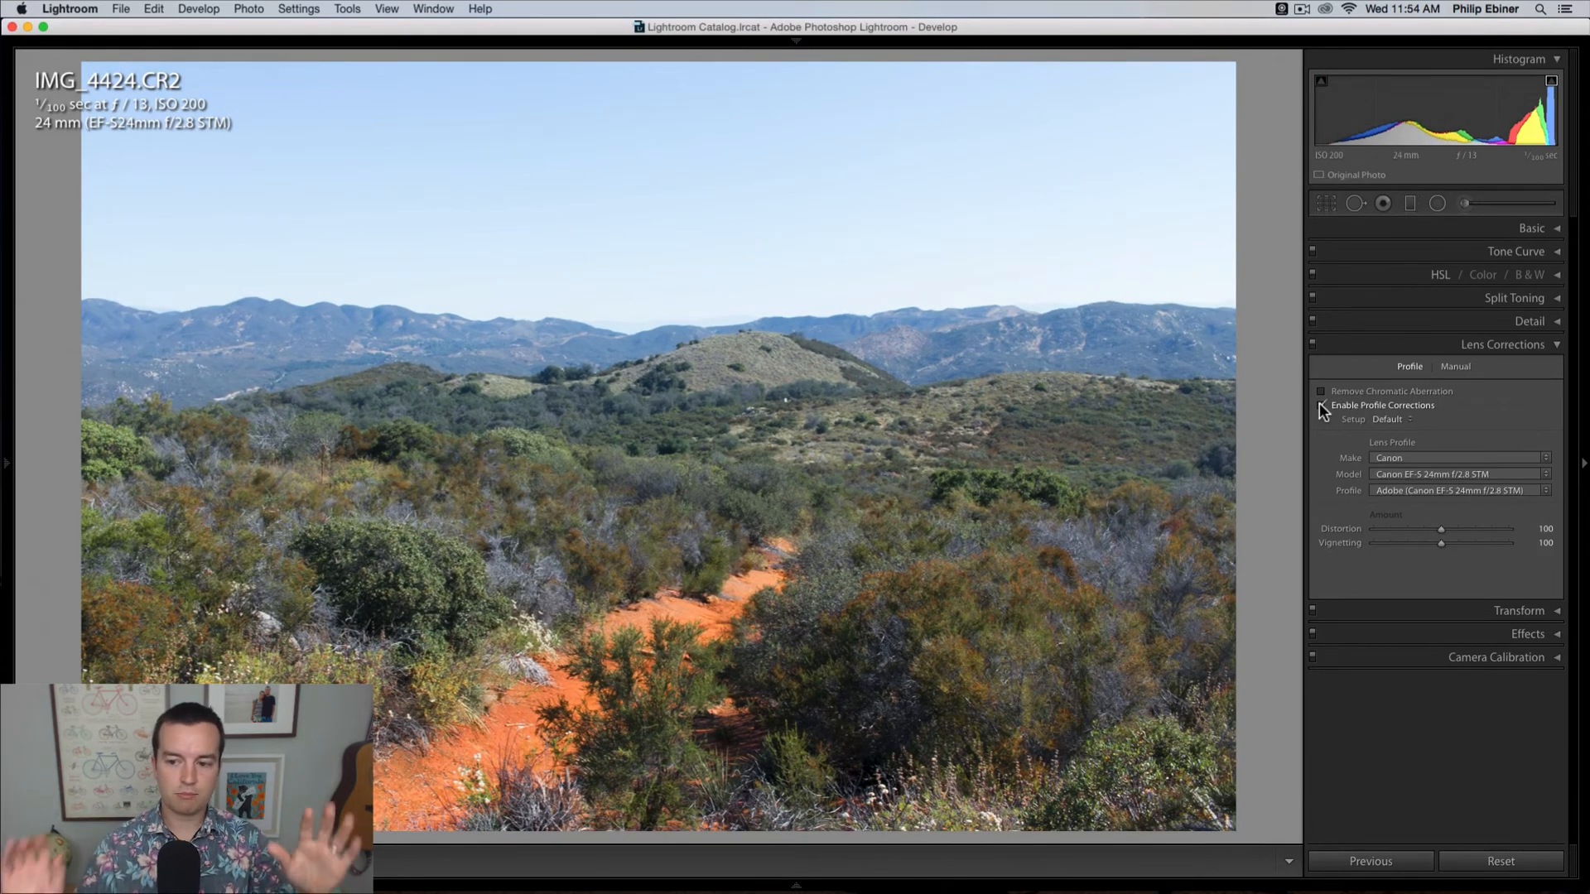
{"action": "left_click", "coordinate": [1321, 405]}
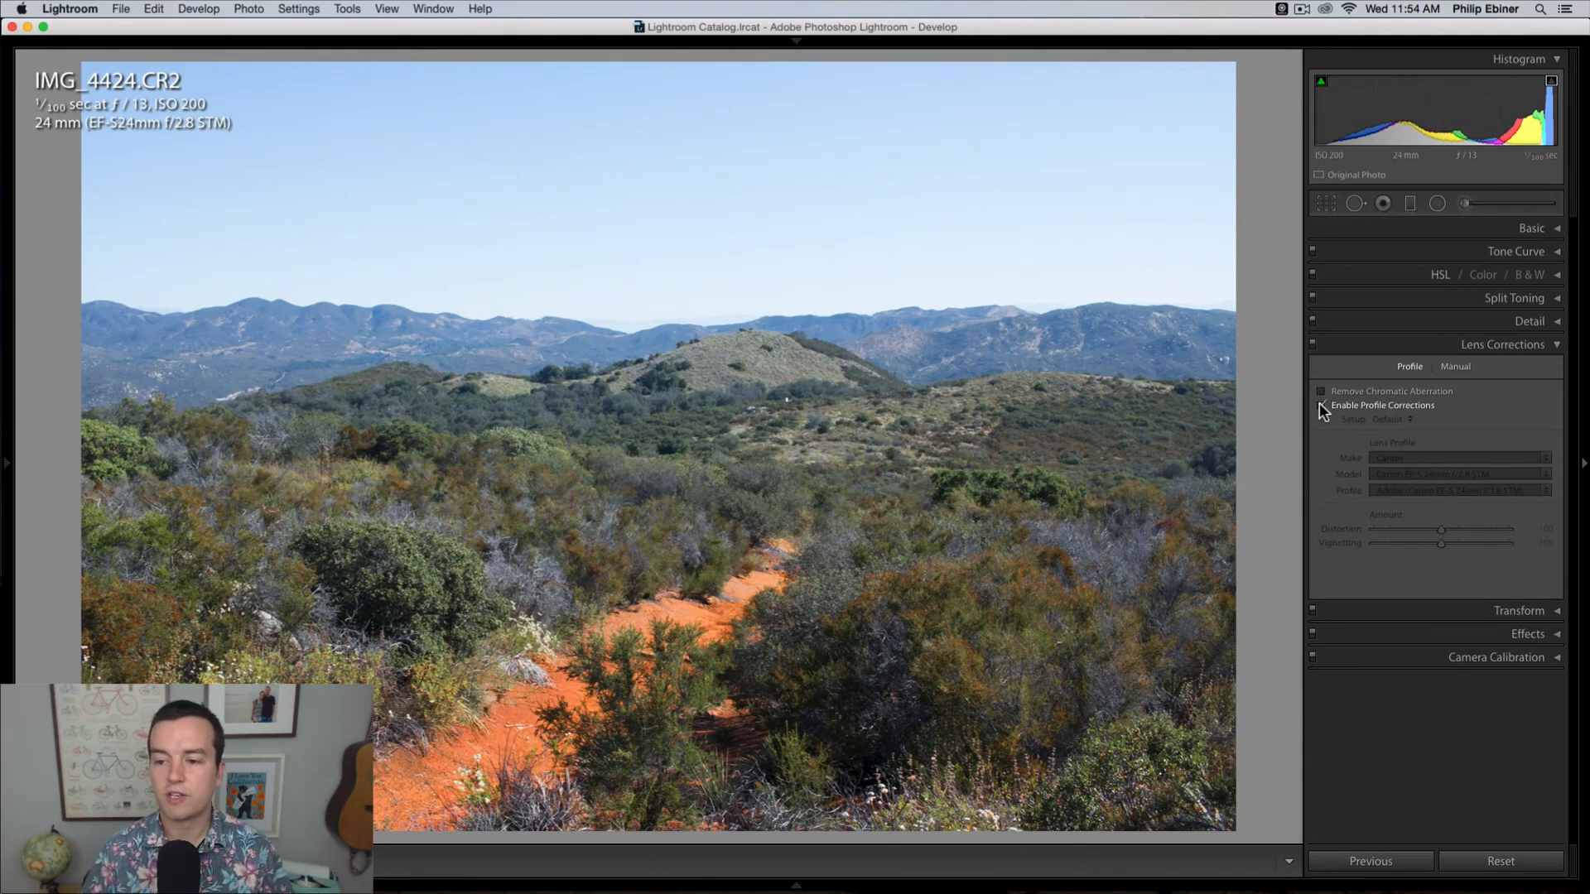
{"action": "left_click", "coordinate": [1320, 403]}
{"action": "left_click", "coordinate": [1319, 404]}
{"action": "left_click", "coordinate": [1319, 403]}
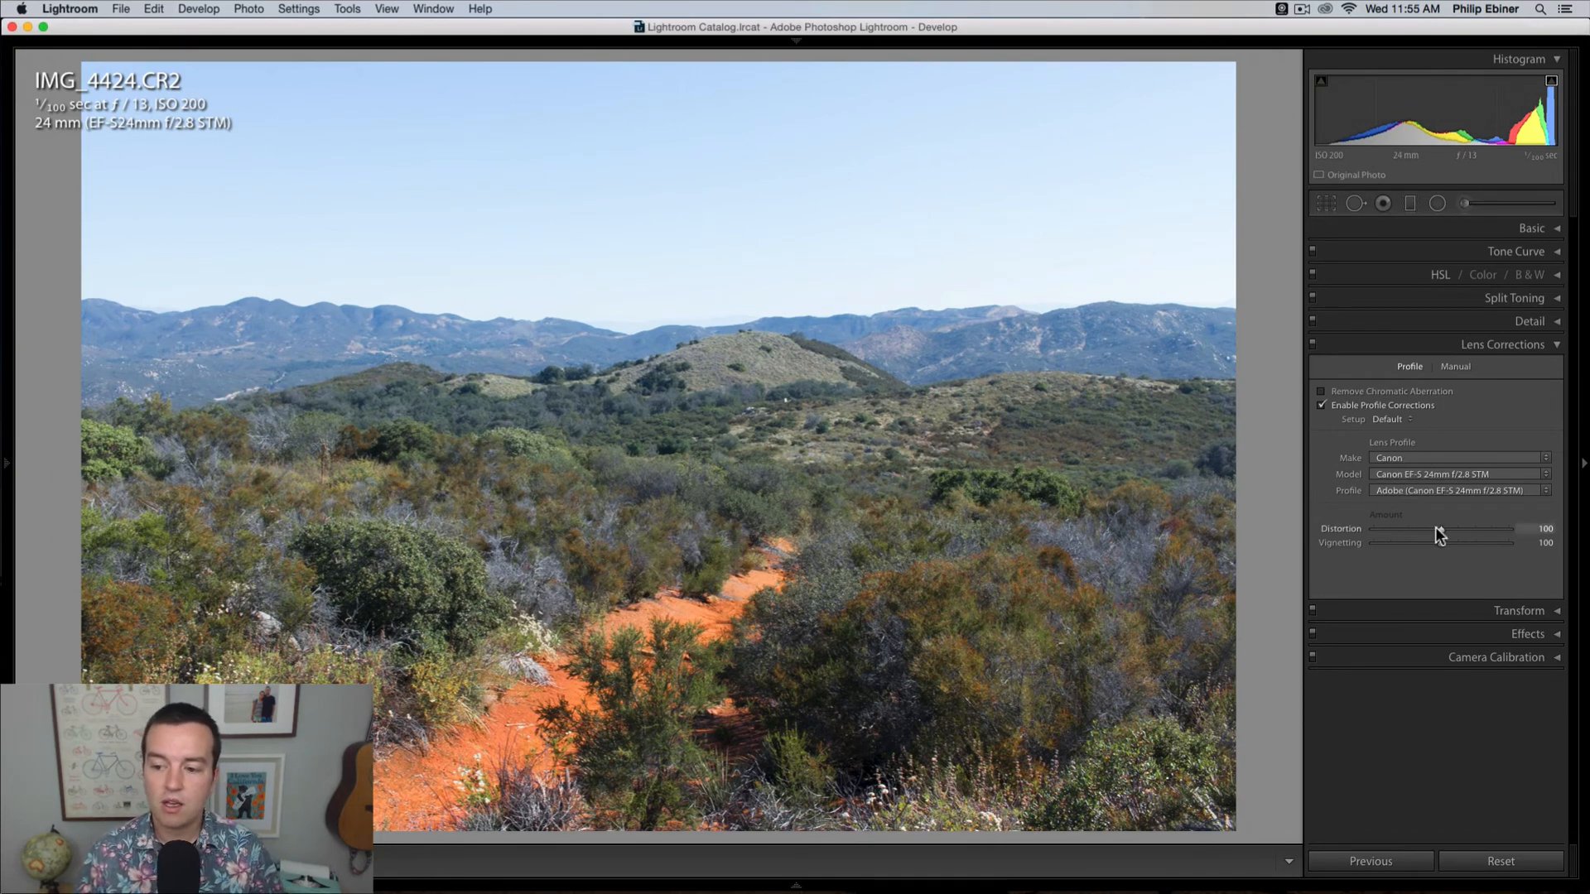
Step: Try different distortion and vignetting amounts for the lens profile correction, and reset both
{"action": "left_click_drag", "start_coordinate": [1442, 528], "coordinate": [1397, 549]}
{"action": "double_click", "coordinate": [1395, 542]}
{"action": "double_click", "coordinate": [1406, 530]}
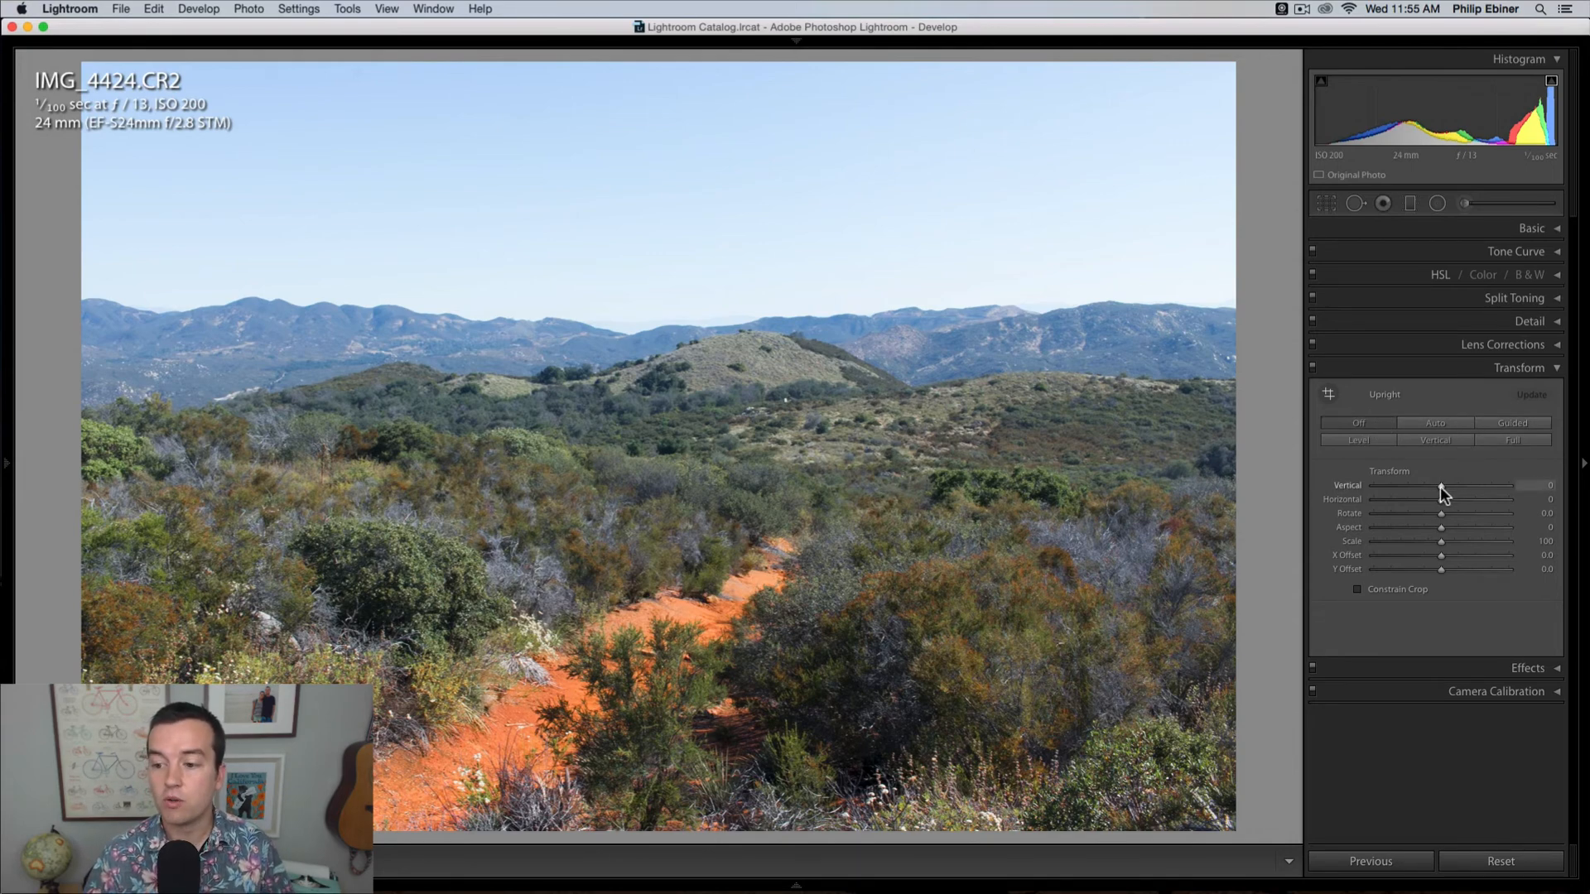
Step: Try transforming the trail photo with vertical -47, horizontal +56, aspect -100 and an X offset, and reset these values
{"action": "left_click_drag", "start_coordinate": [1439, 485], "coordinate": [1289, 540]}
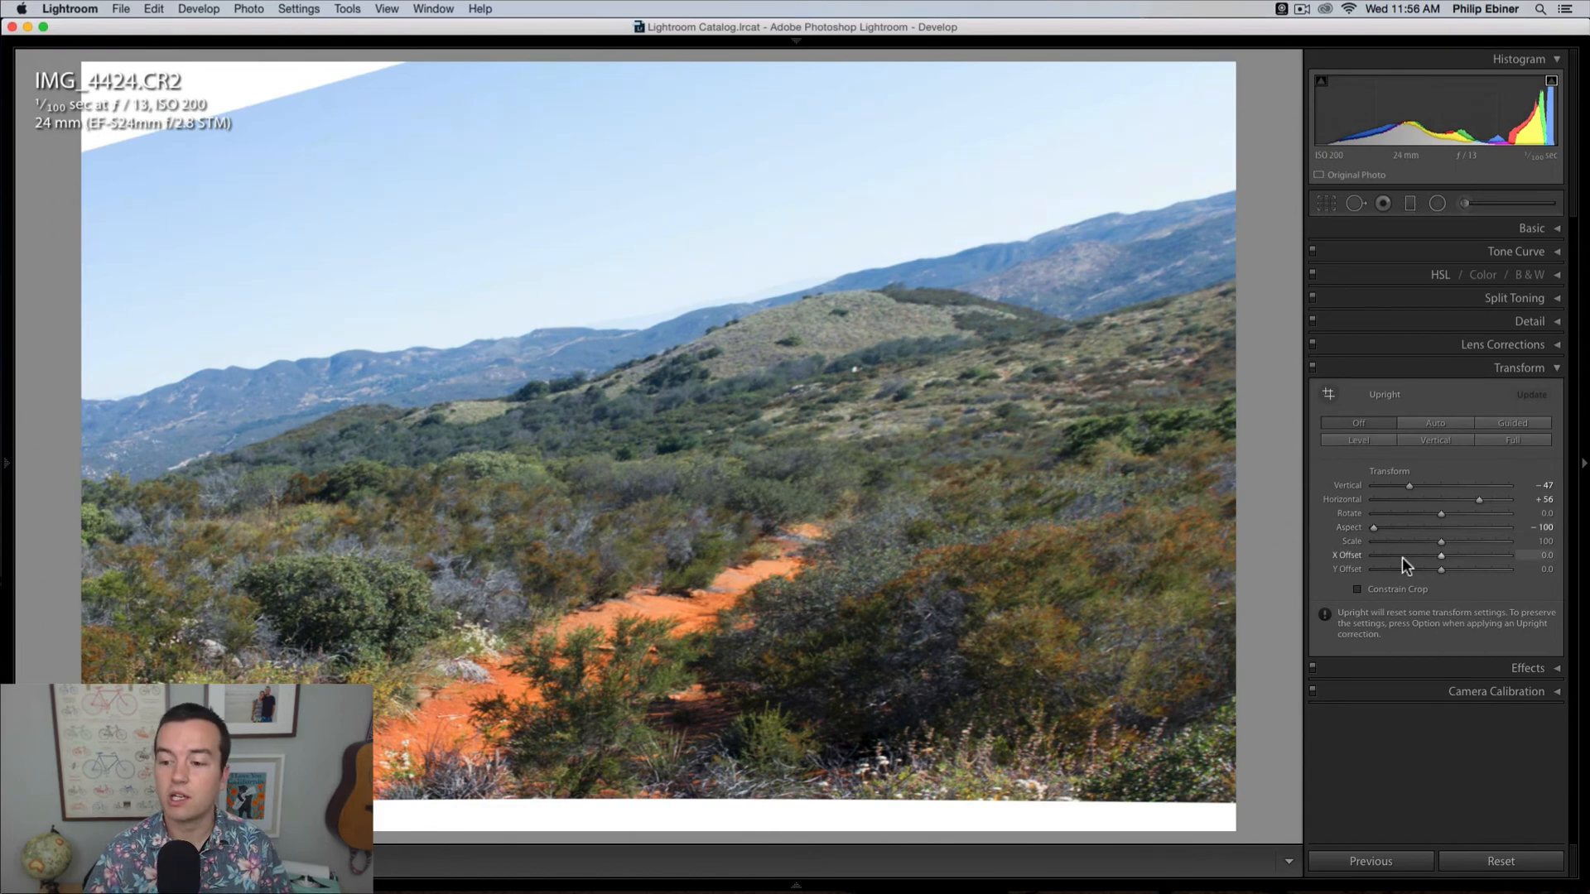
{"action": "left_click_drag", "start_coordinate": [1440, 556], "coordinate": [1579, 553]}
{"action": "key", "text": "super+z"}
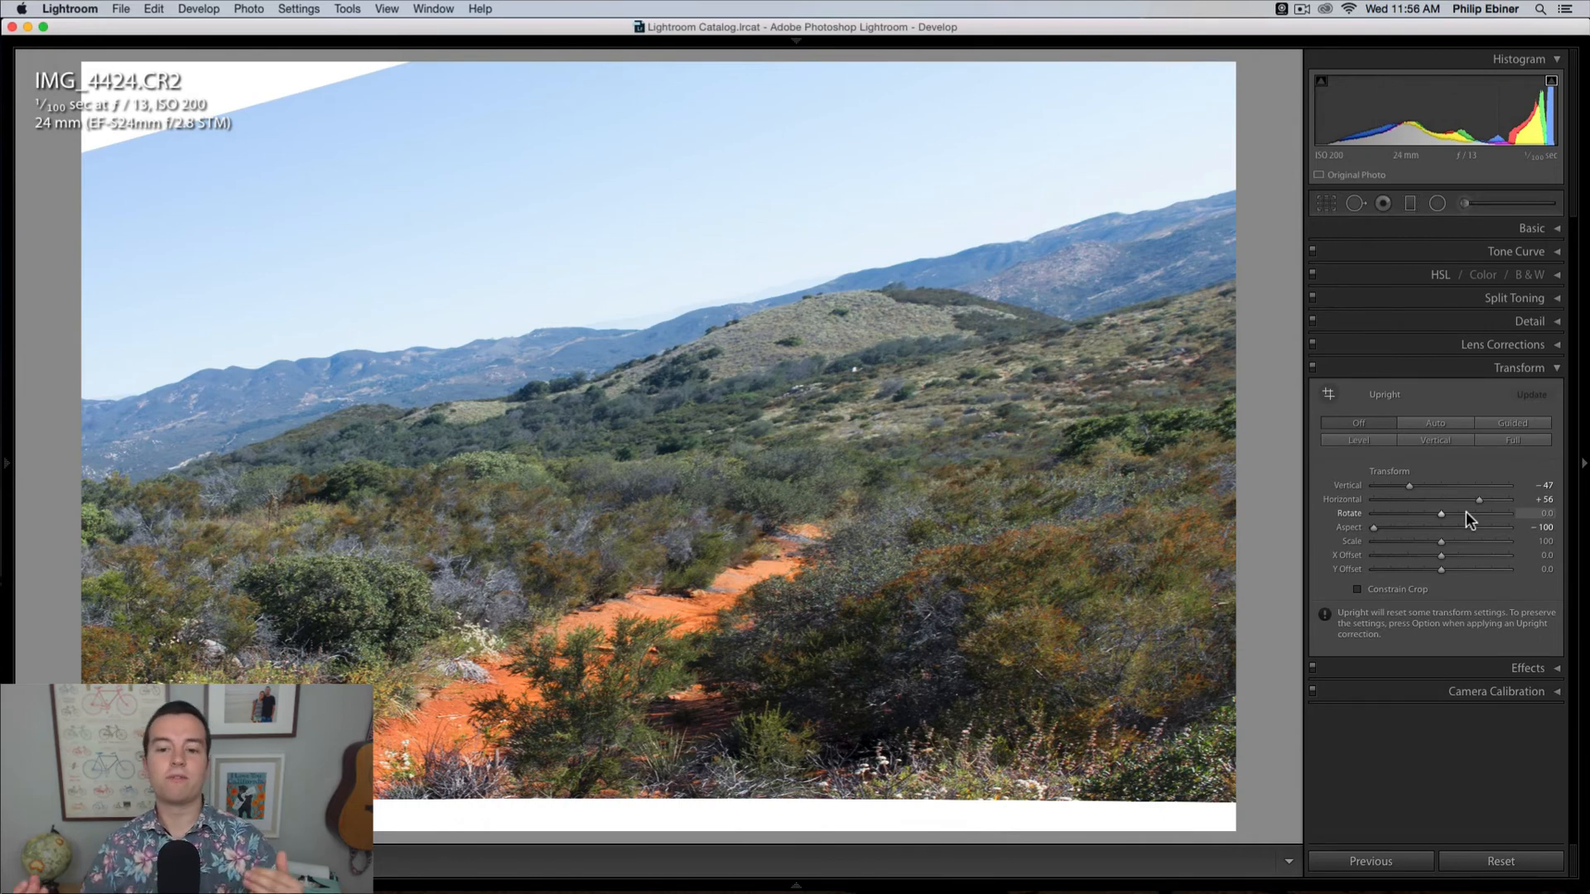
{"action": "double_click", "coordinate": [1478, 498]}
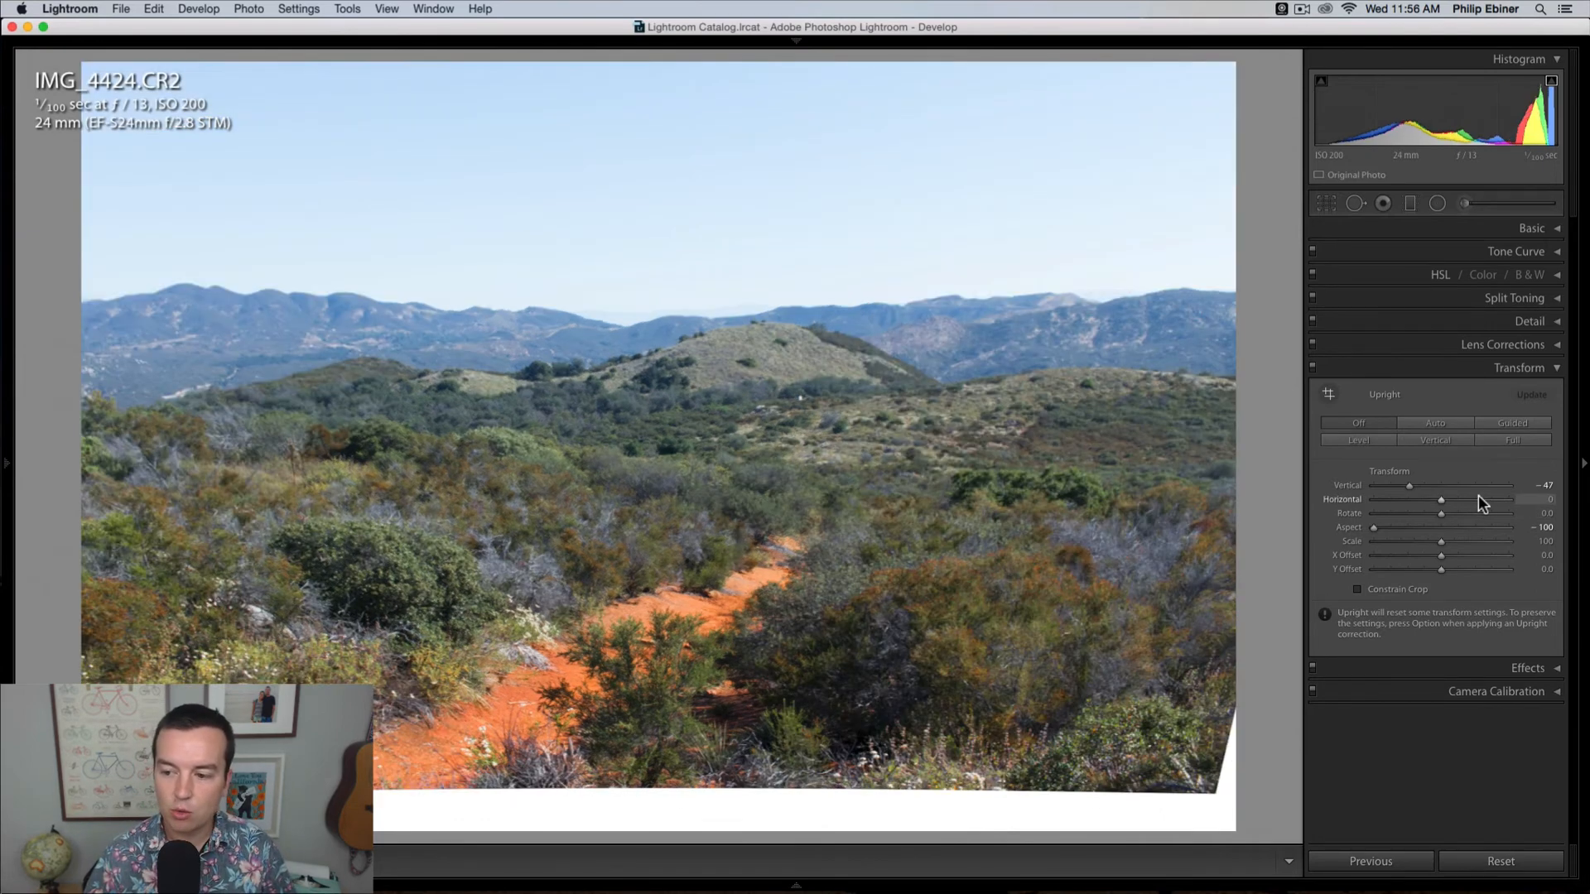
{"action": "double_click", "coordinate": [1375, 528]}
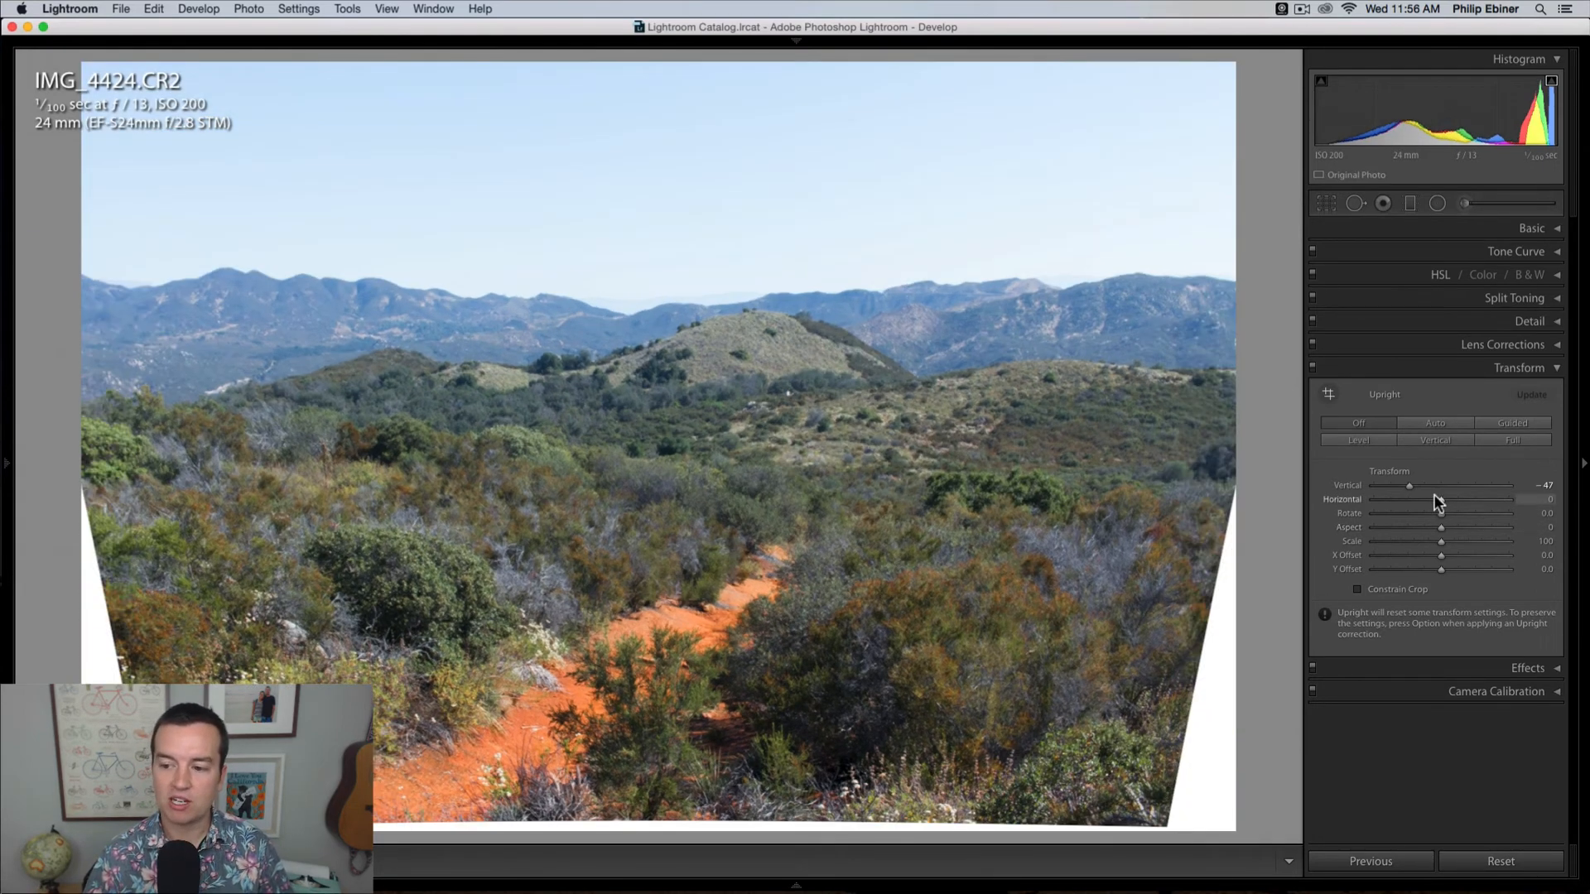
{"action": "left_click", "coordinate": [1413, 486]}
{"action": "double_click", "coordinate": [1413, 485]}
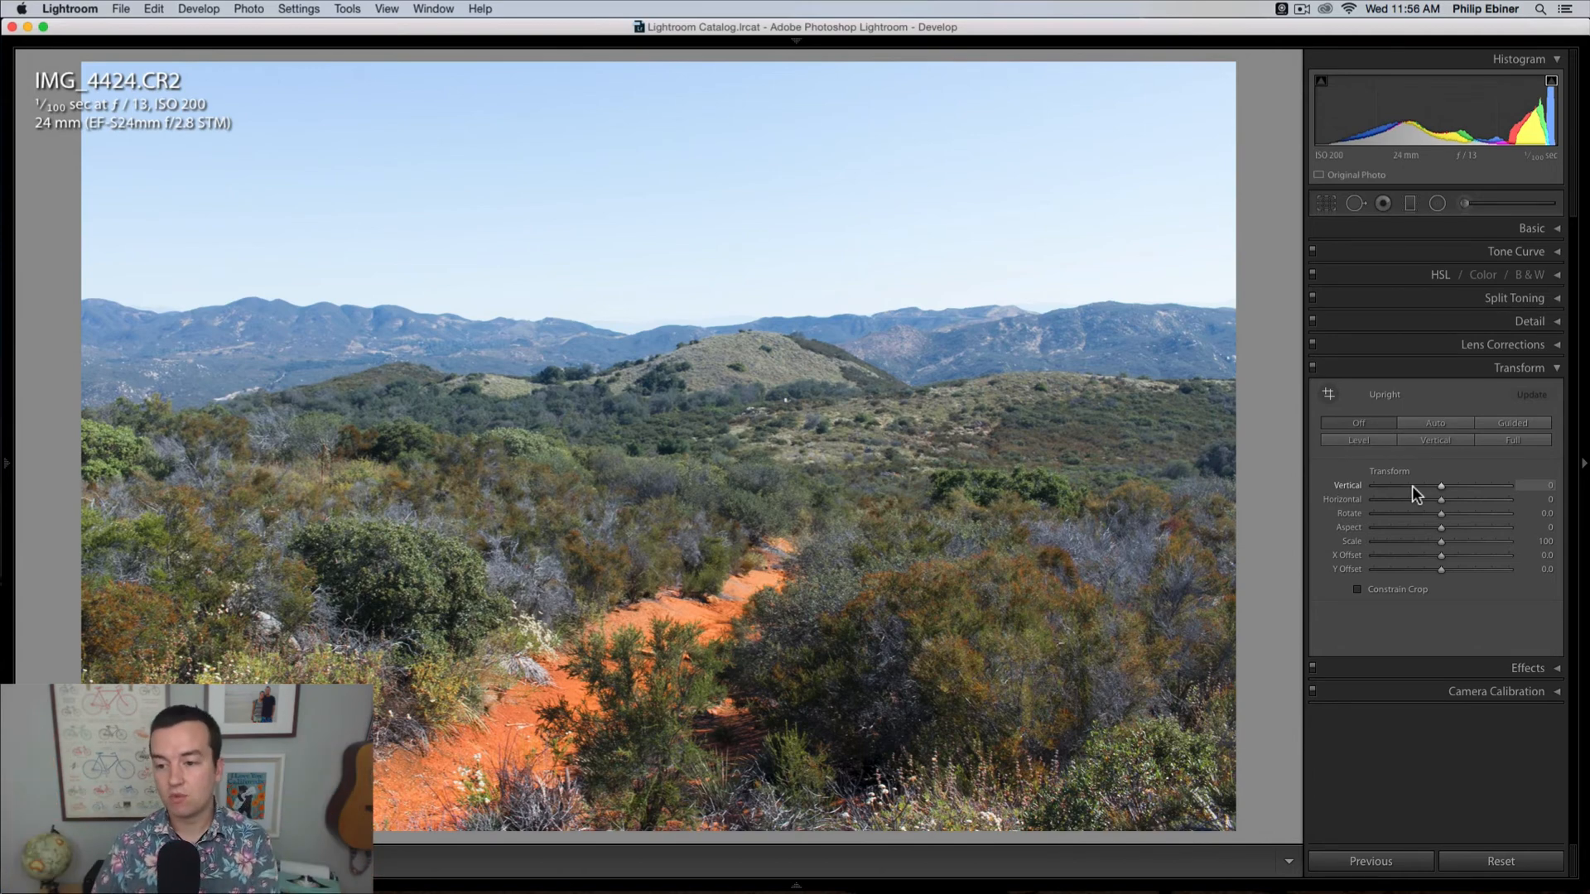
Step: Try a dark post-crop vignette of -59 with midpoint 32, roundness -8 and feather 67, plus grain of 45, and reset both amounts
{"action": "left_click", "coordinate": [1556, 373]}
{"action": "left_click", "coordinate": [1559, 392]}
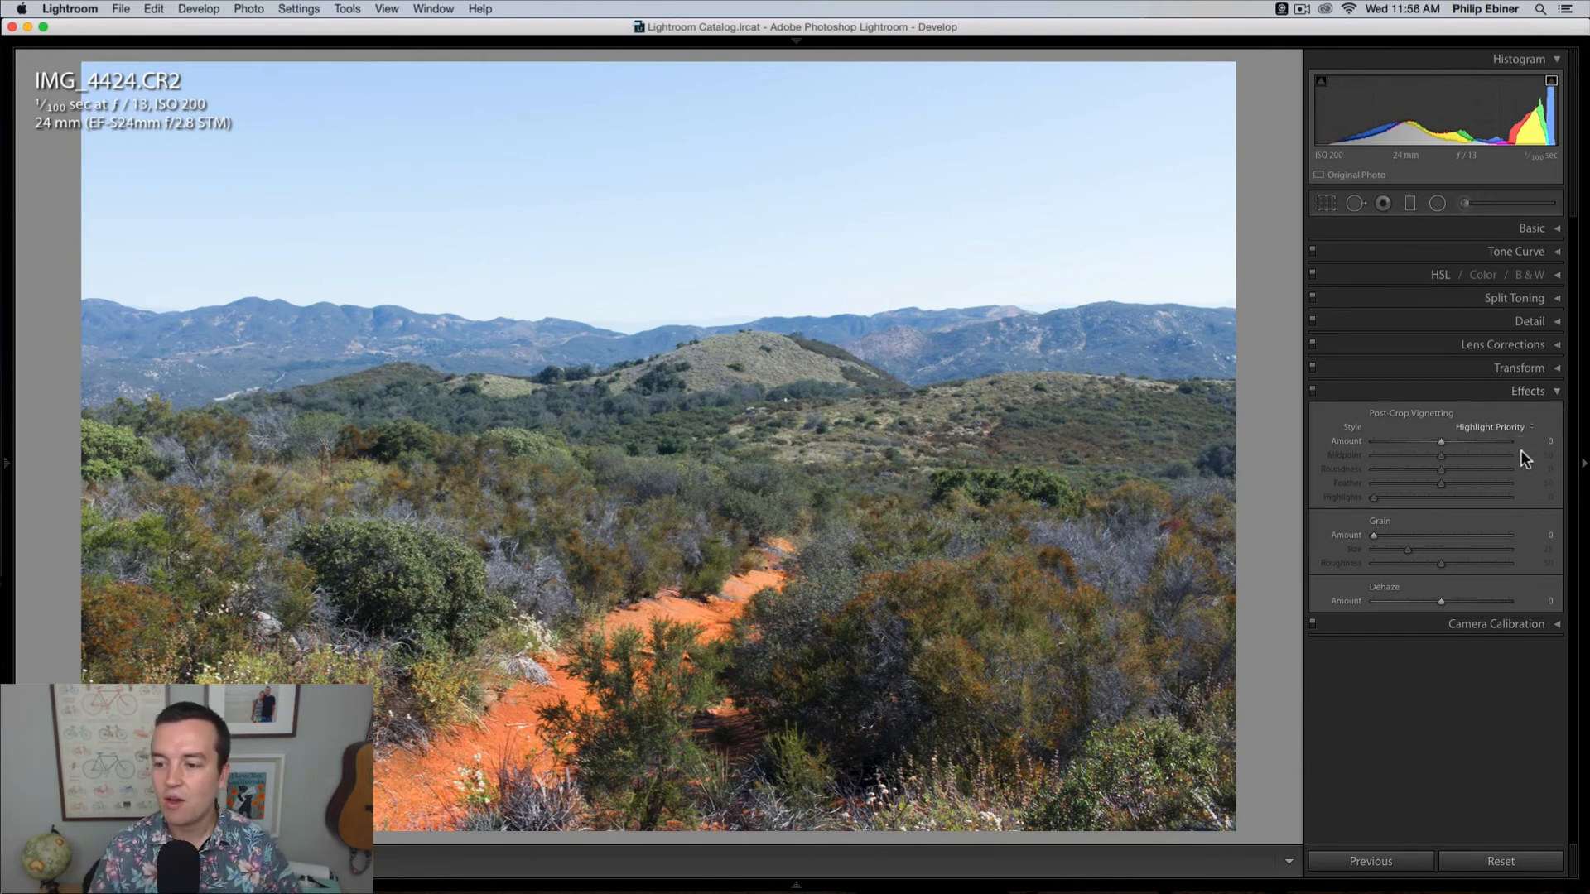
{"action": "left_click_drag", "start_coordinate": [1442, 442], "coordinate": [1464, 487]}
{"action": "left_click", "coordinate": [1414, 535]}
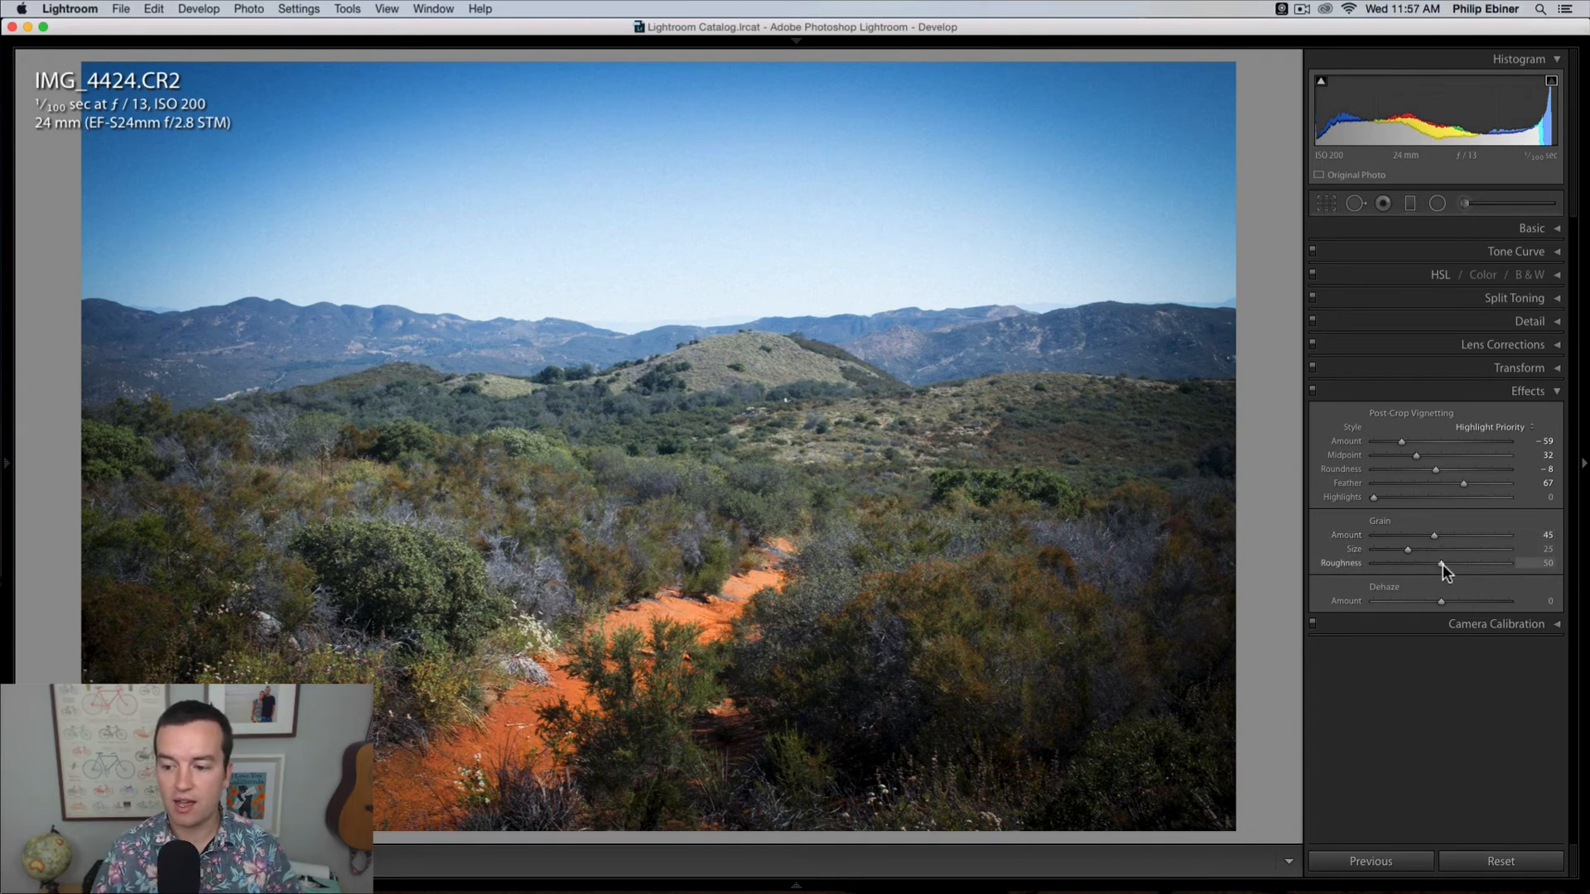
{"action": "double_click", "coordinate": [1398, 441]}
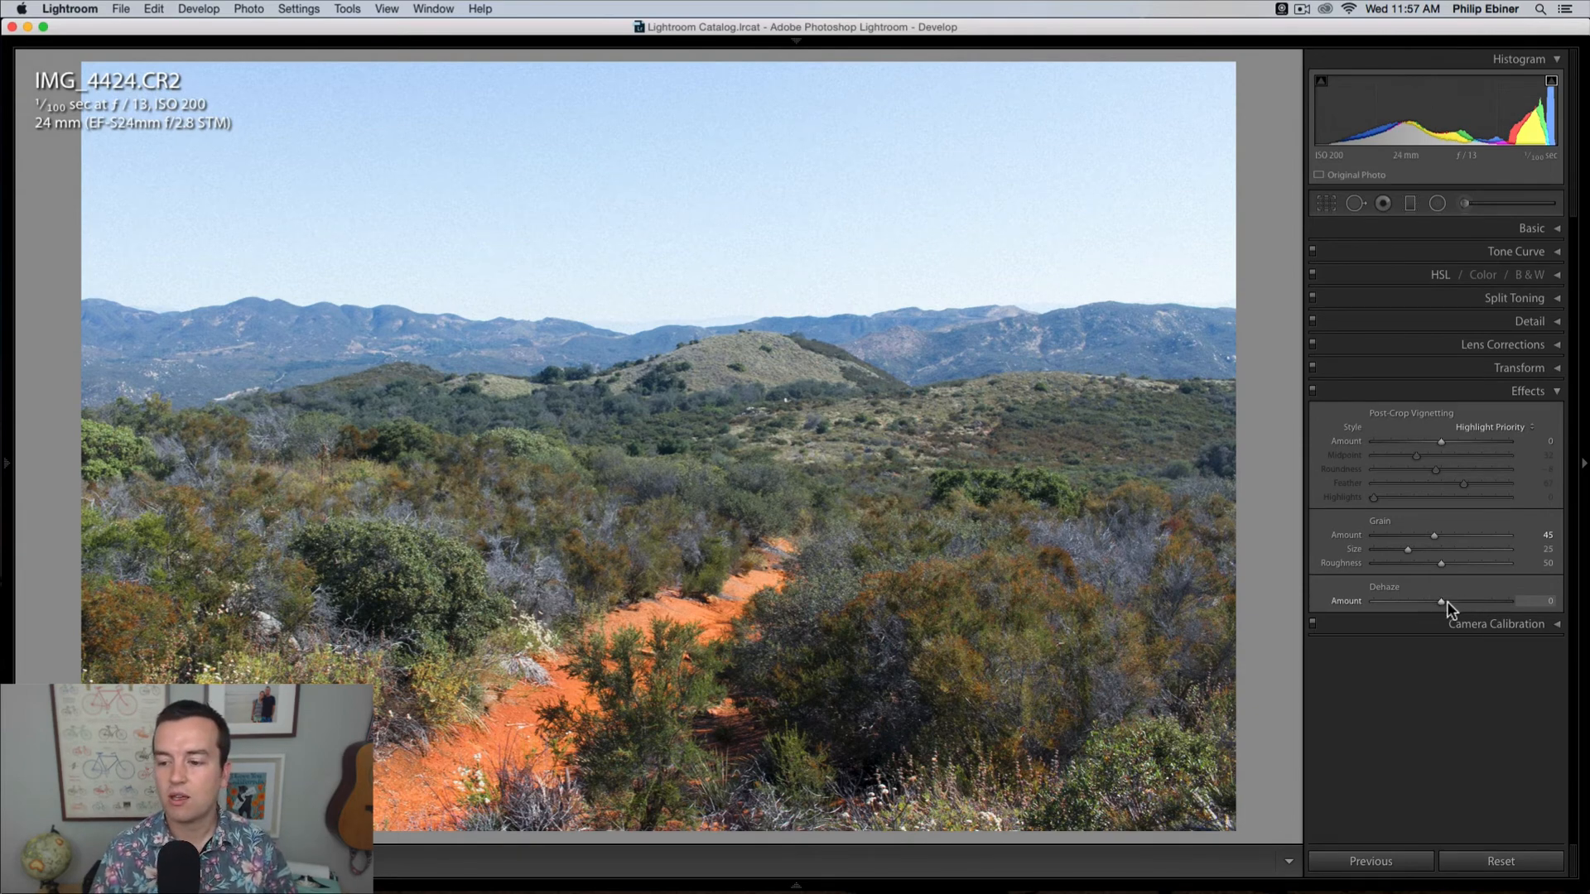
{"action": "double_click", "coordinate": [1435, 537]}
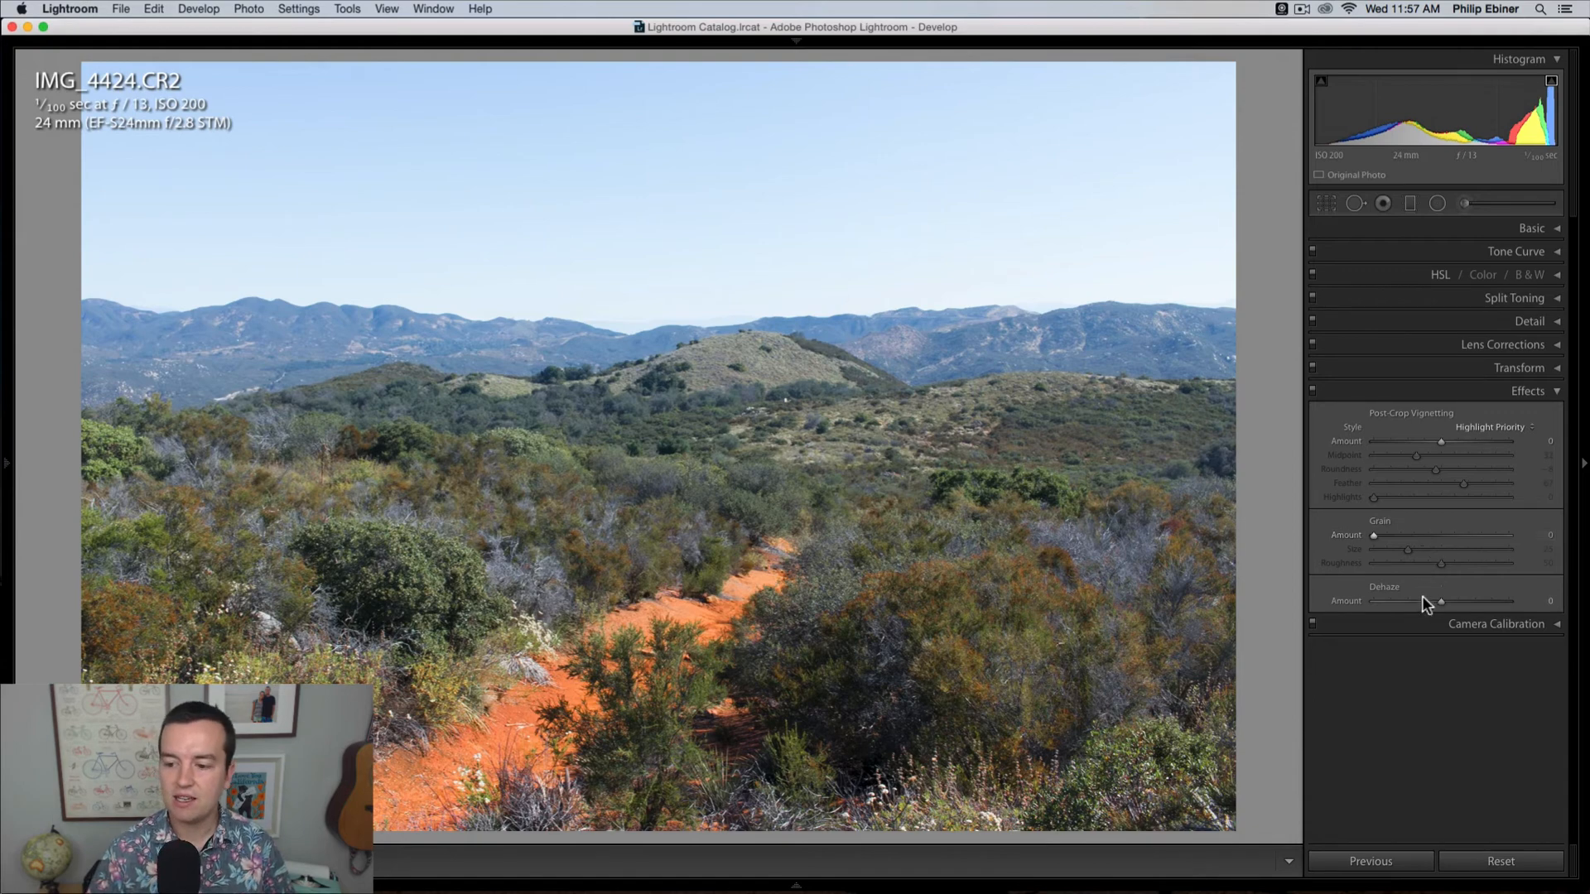
Step: Set the trail photo's dehaze amount to +49, and look over the available camera calibration profiles
{"action": "left_click_drag", "start_coordinate": [1445, 601], "coordinate": [1474, 601]}
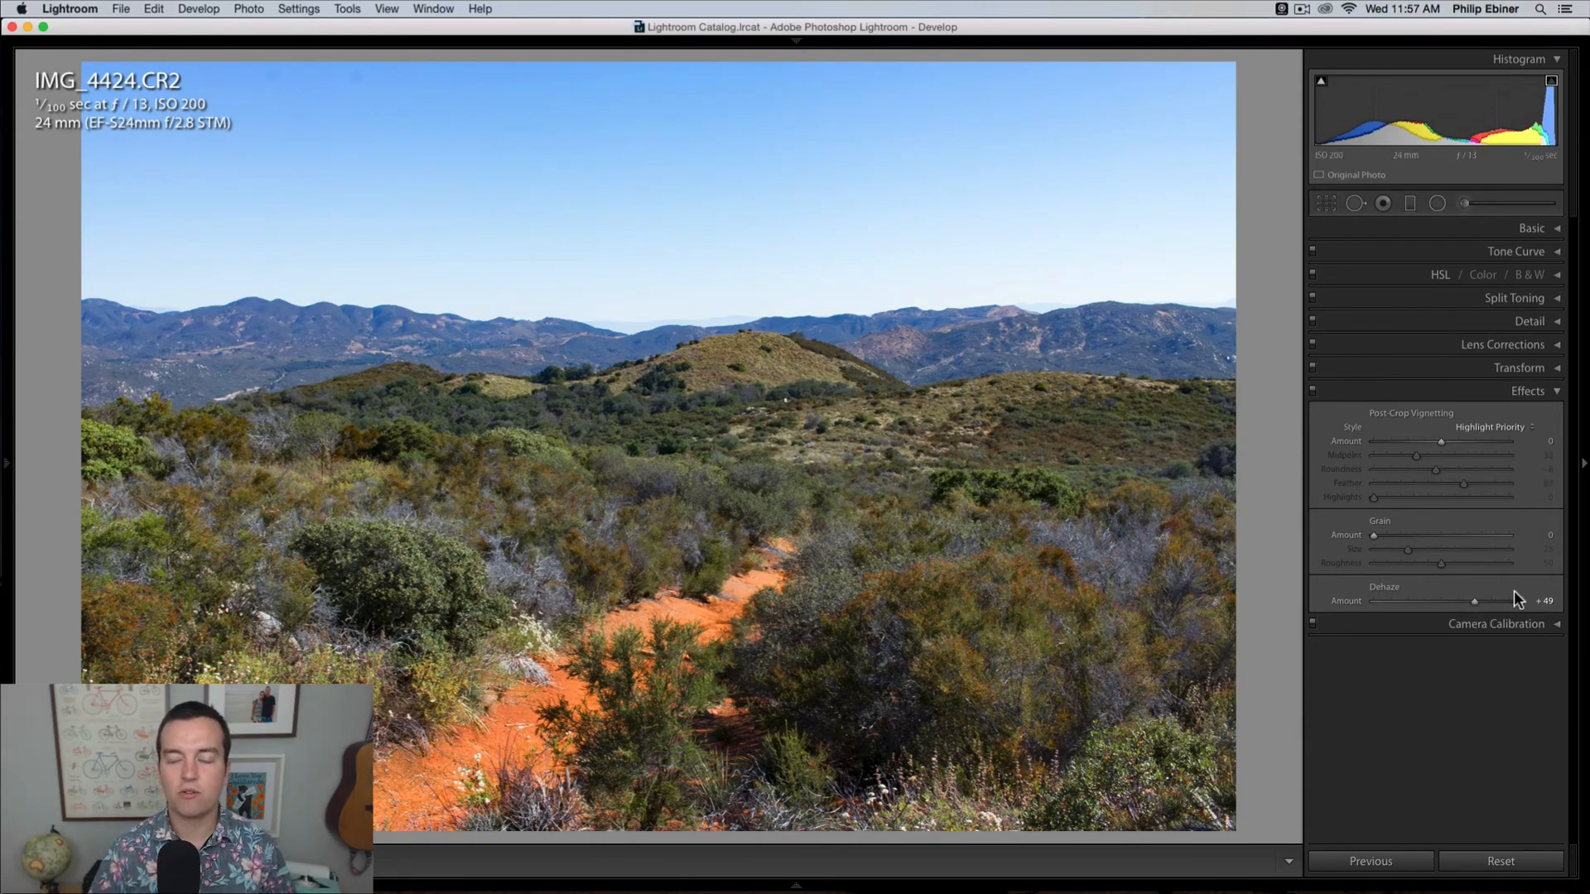
{"action": "left_click", "coordinate": [1433, 623]}
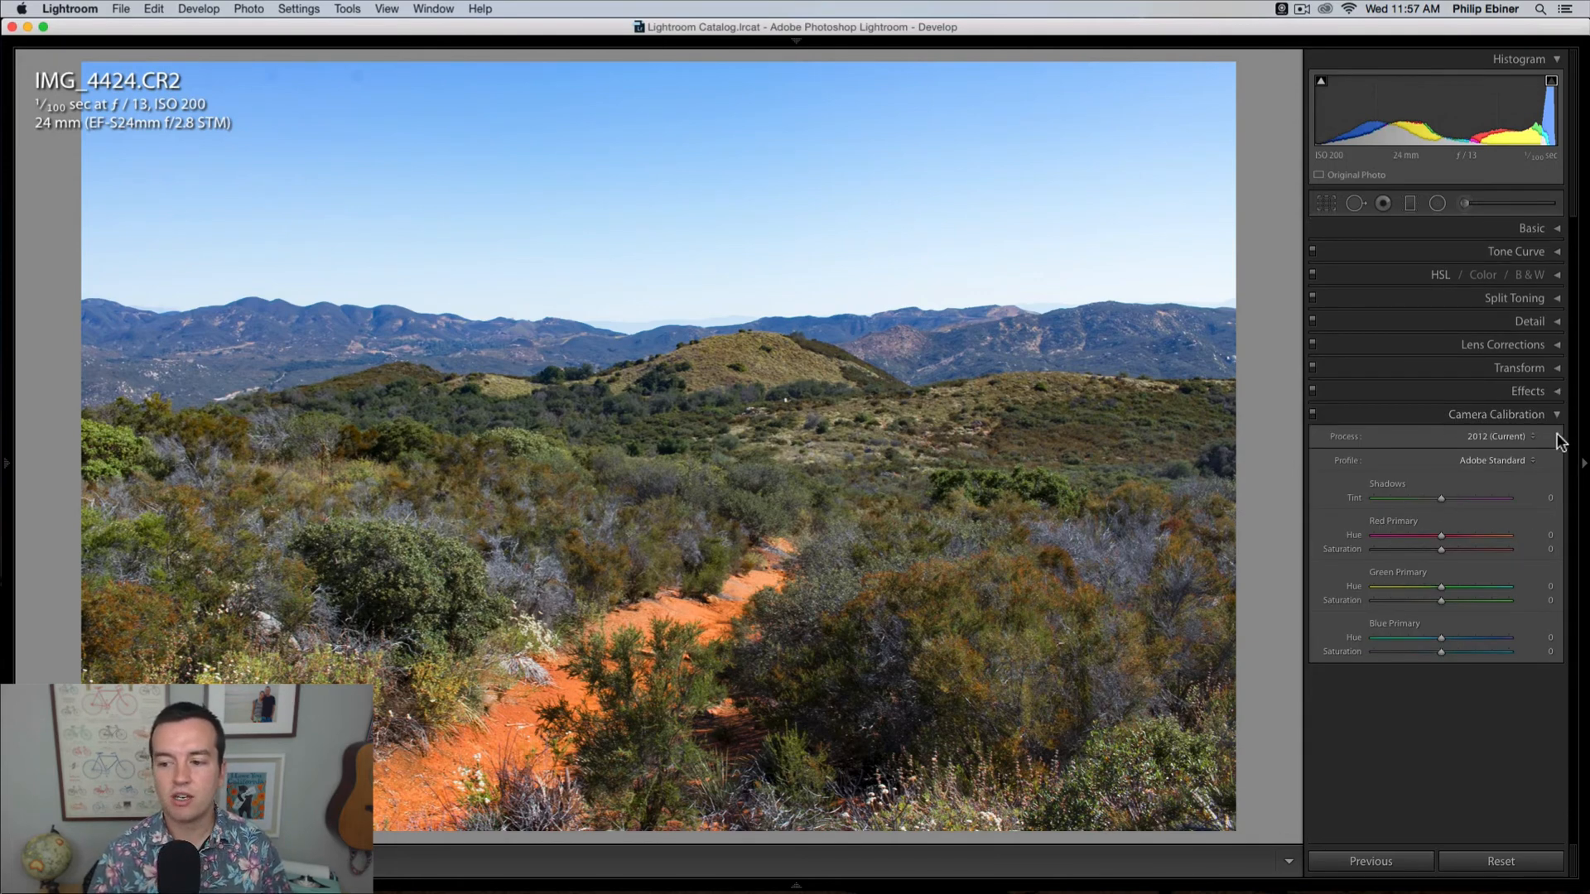
{"action": "left_click", "coordinate": [1520, 455]}
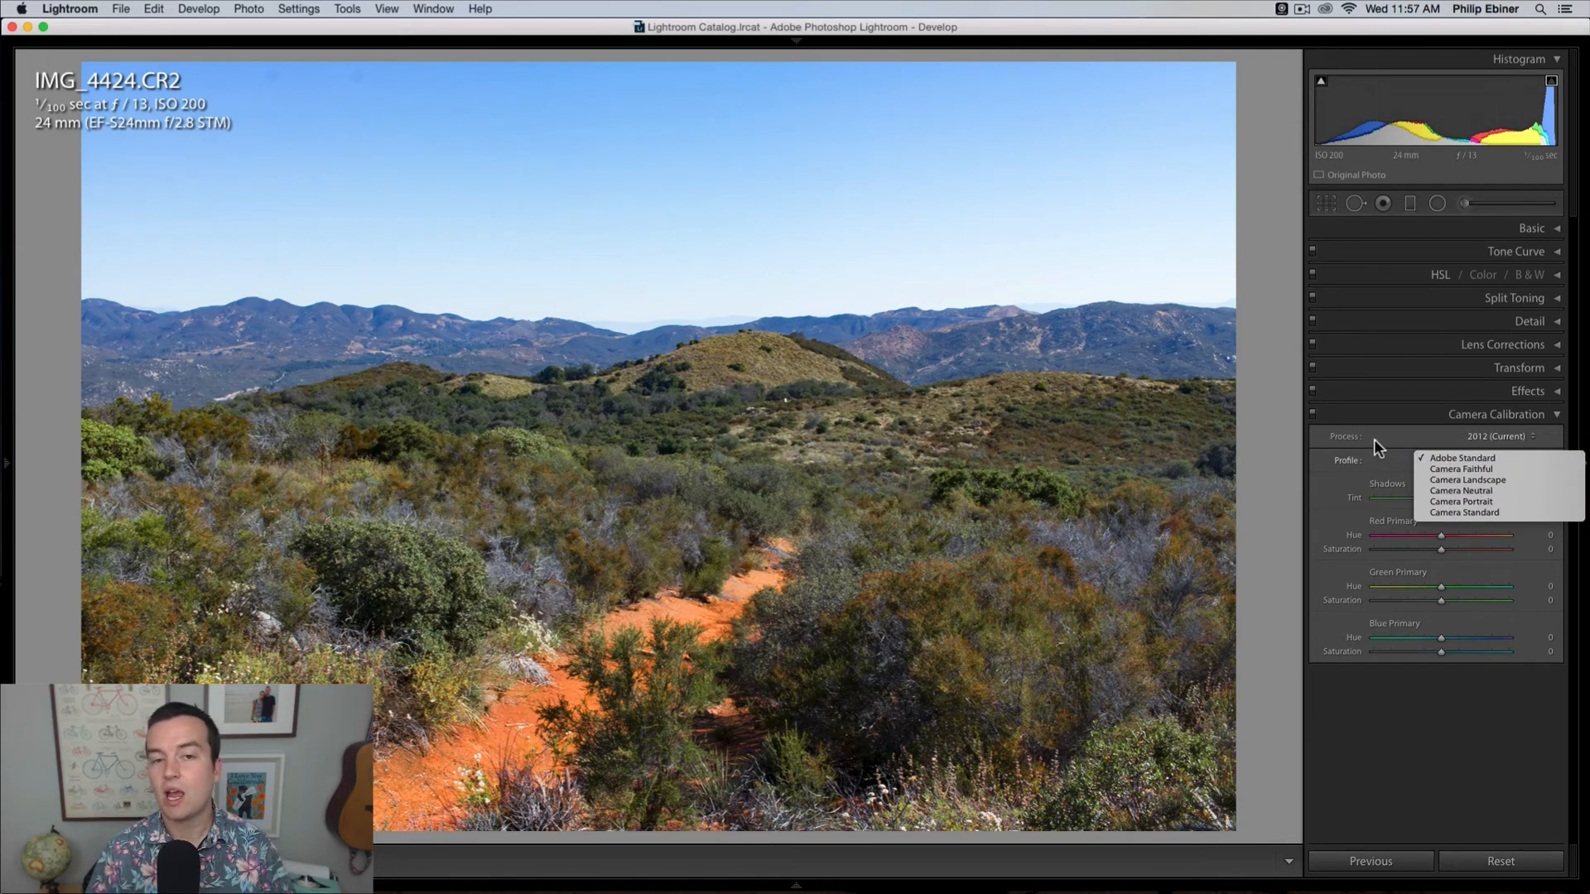
{"action": "left_click", "coordinate": [1523, 429]}
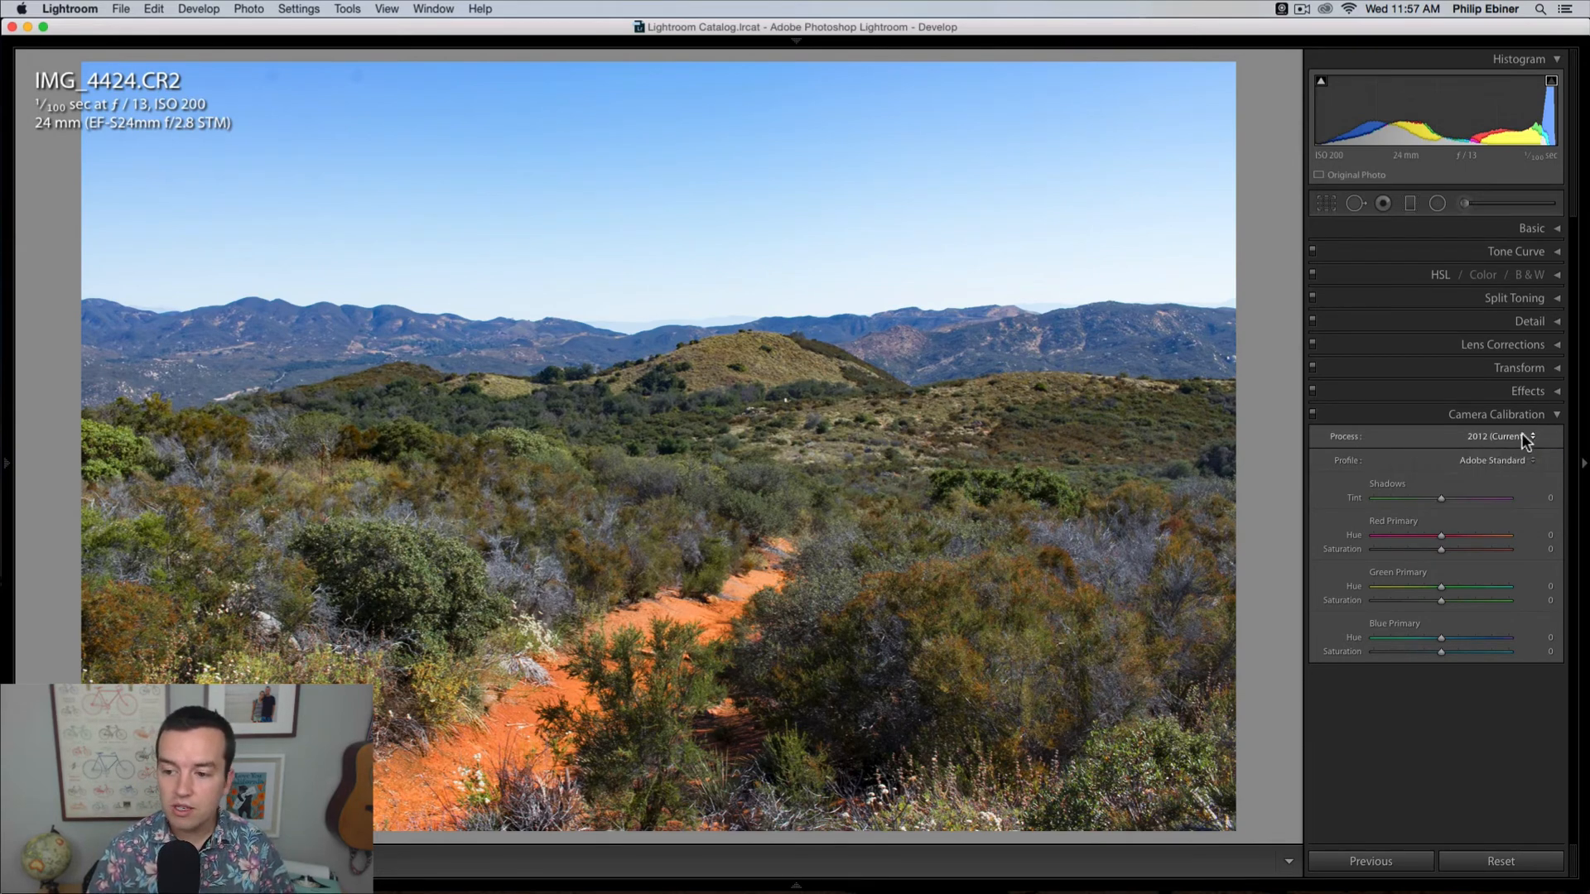
{"action": "left_click", "coordinate": [1556, 419]}
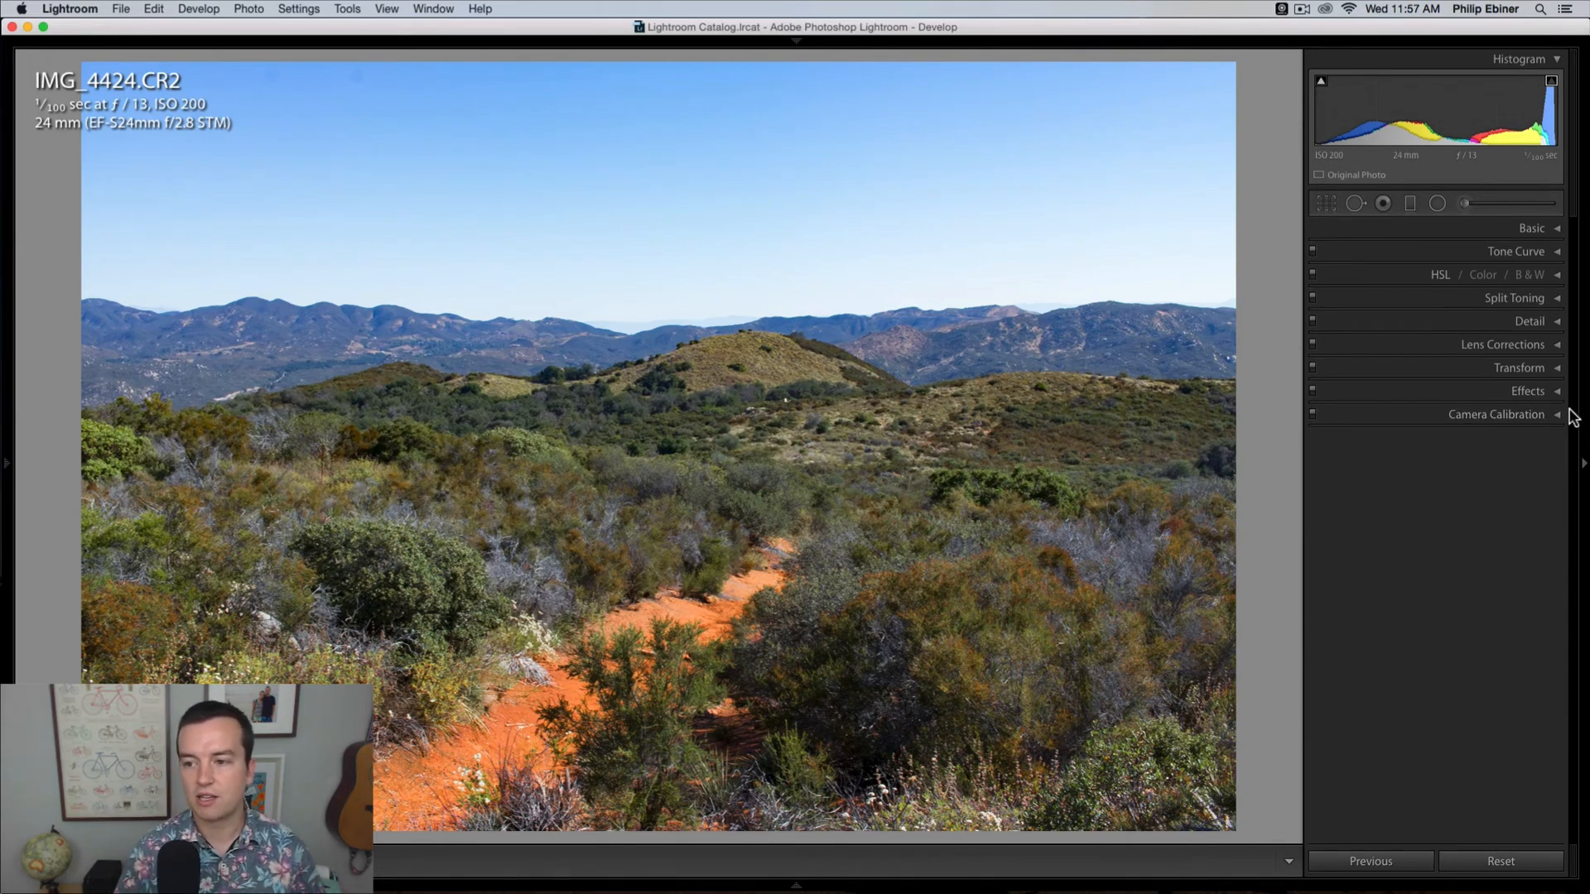
Step: Crop the trail photo tighter at its original aspect ratio, repositioning it so the frame includes less sky
{"action": "left_click", "coordinate": [1326, 204]}
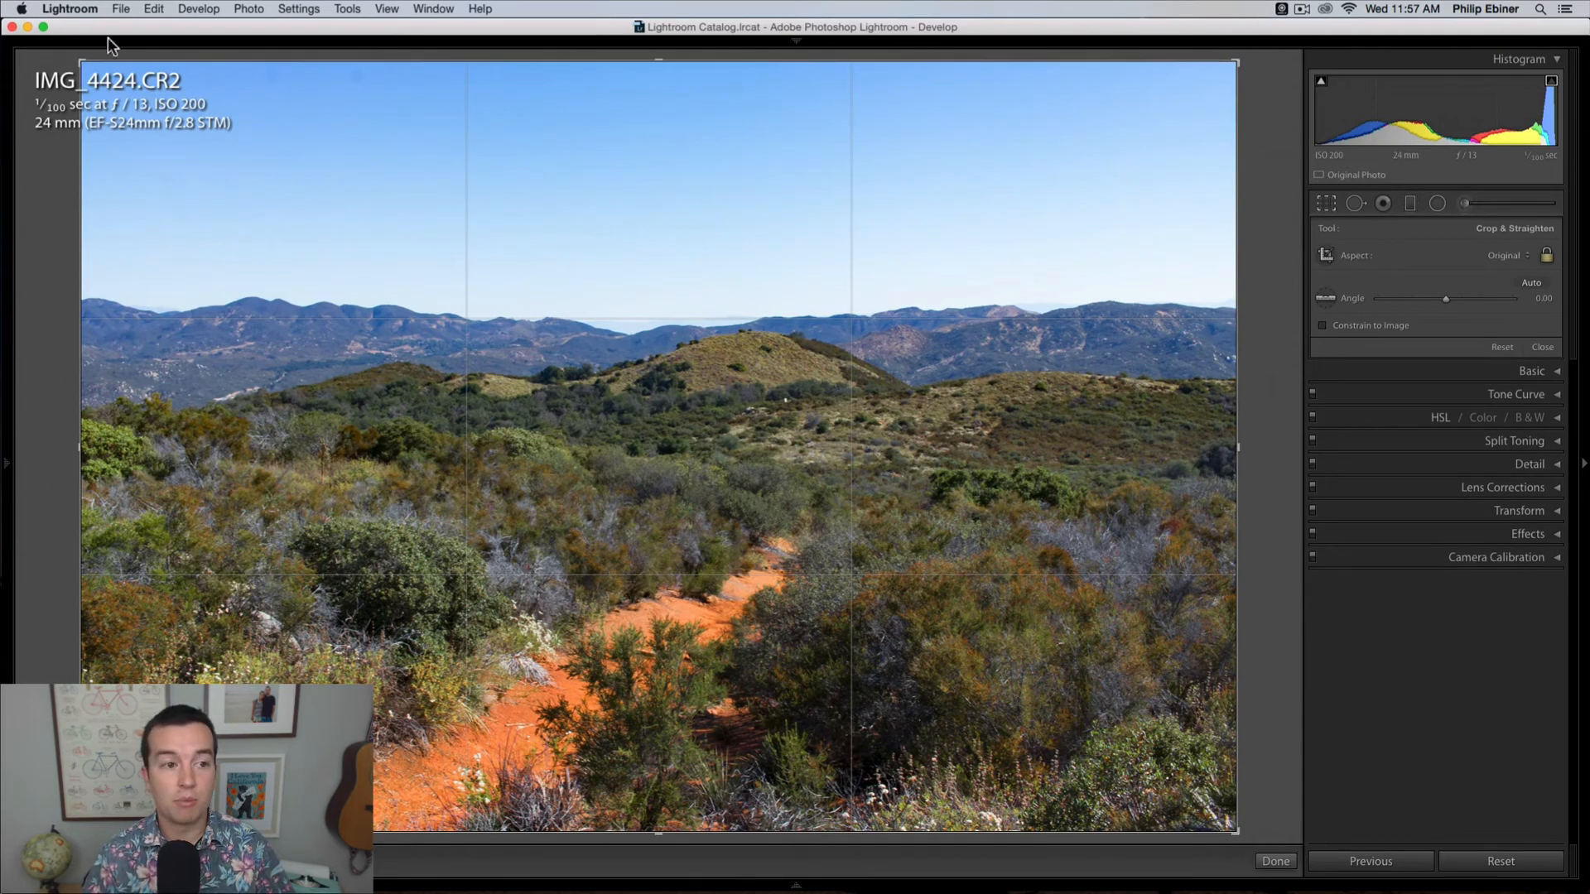
{"action": "left_click_drag", "start_coordinate": [1239, 64], "coordinate": [1143, 154]}
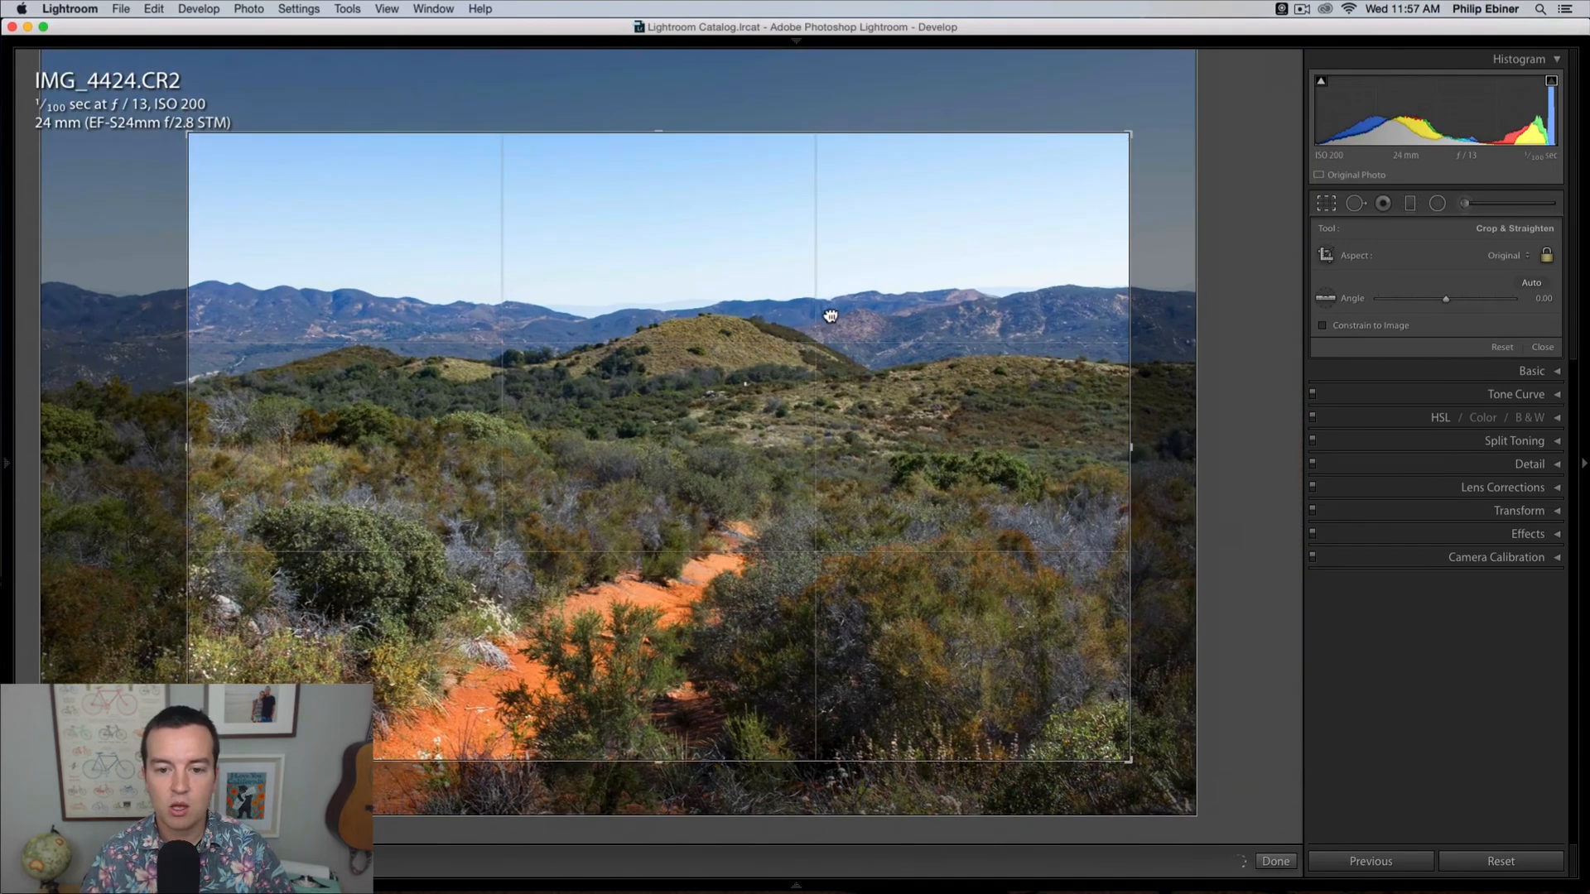
{"action": "left_click_drag", "start_coordinate": [830, 315], "coordinate": [892, 257]}
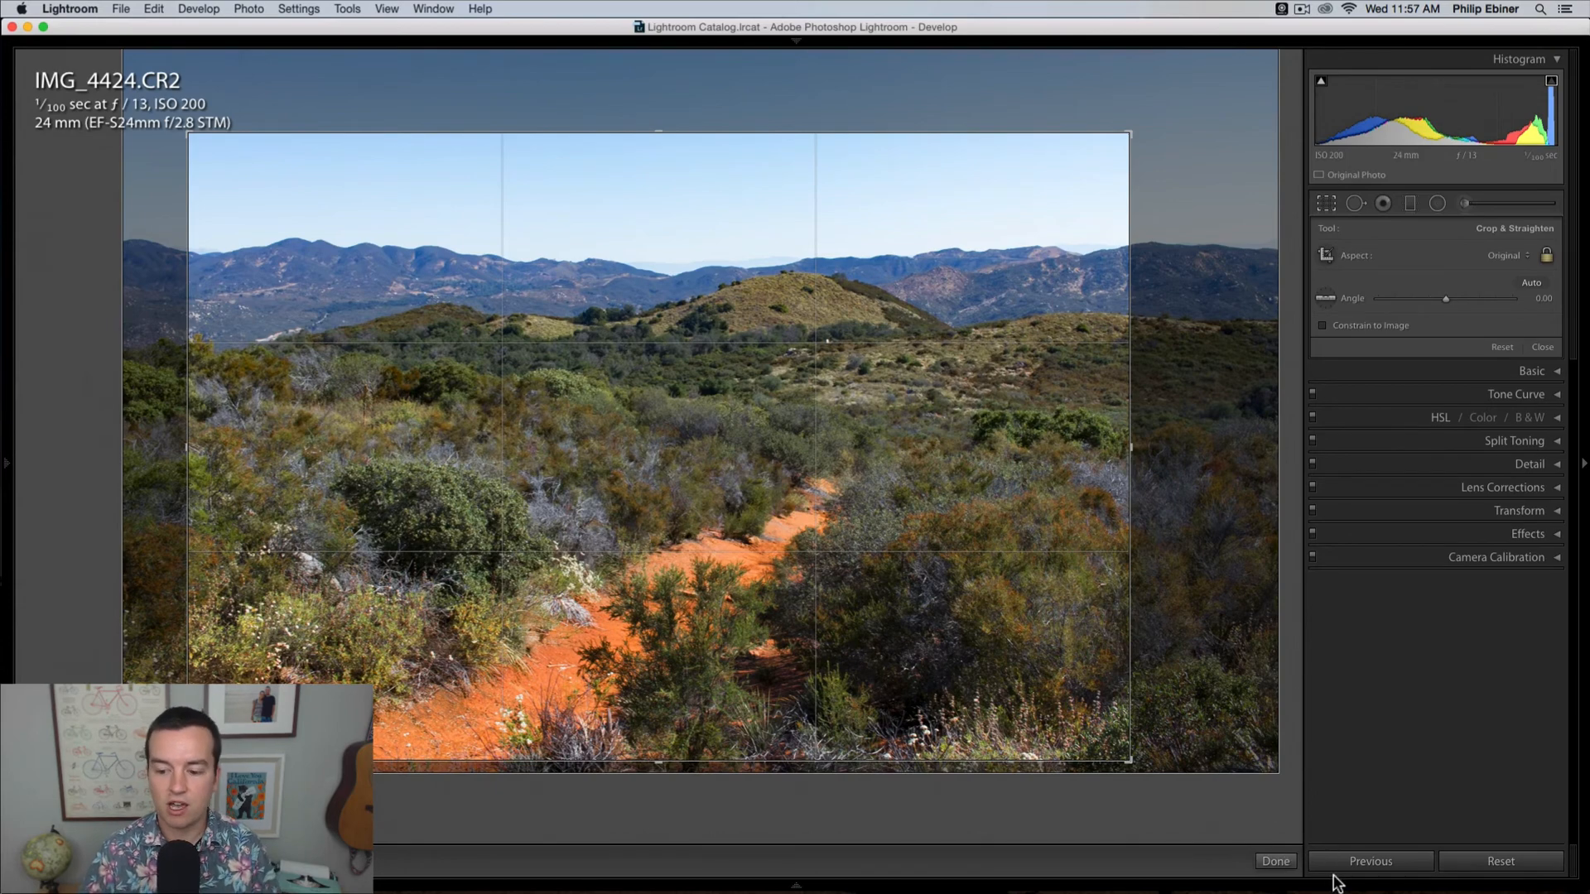
{"action": "key", "text": "Return"}
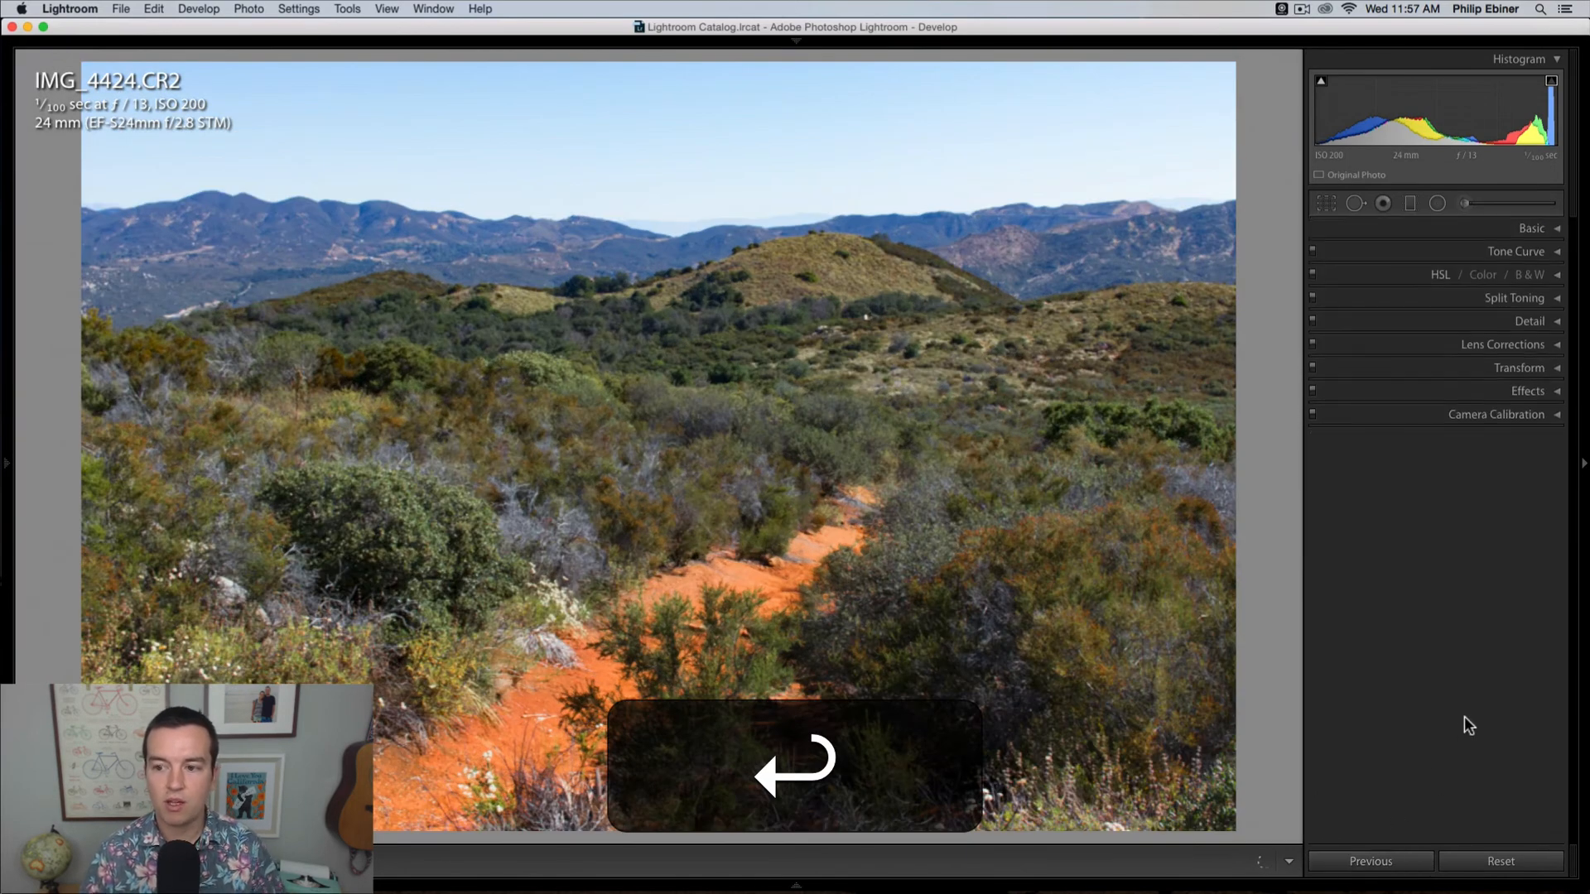
Step: Recrop the trail photo to a 1 x 1 square, enlarging the frame around the trail and the central hill
{"action": "left_click", "coordinate": [1327, 203]}
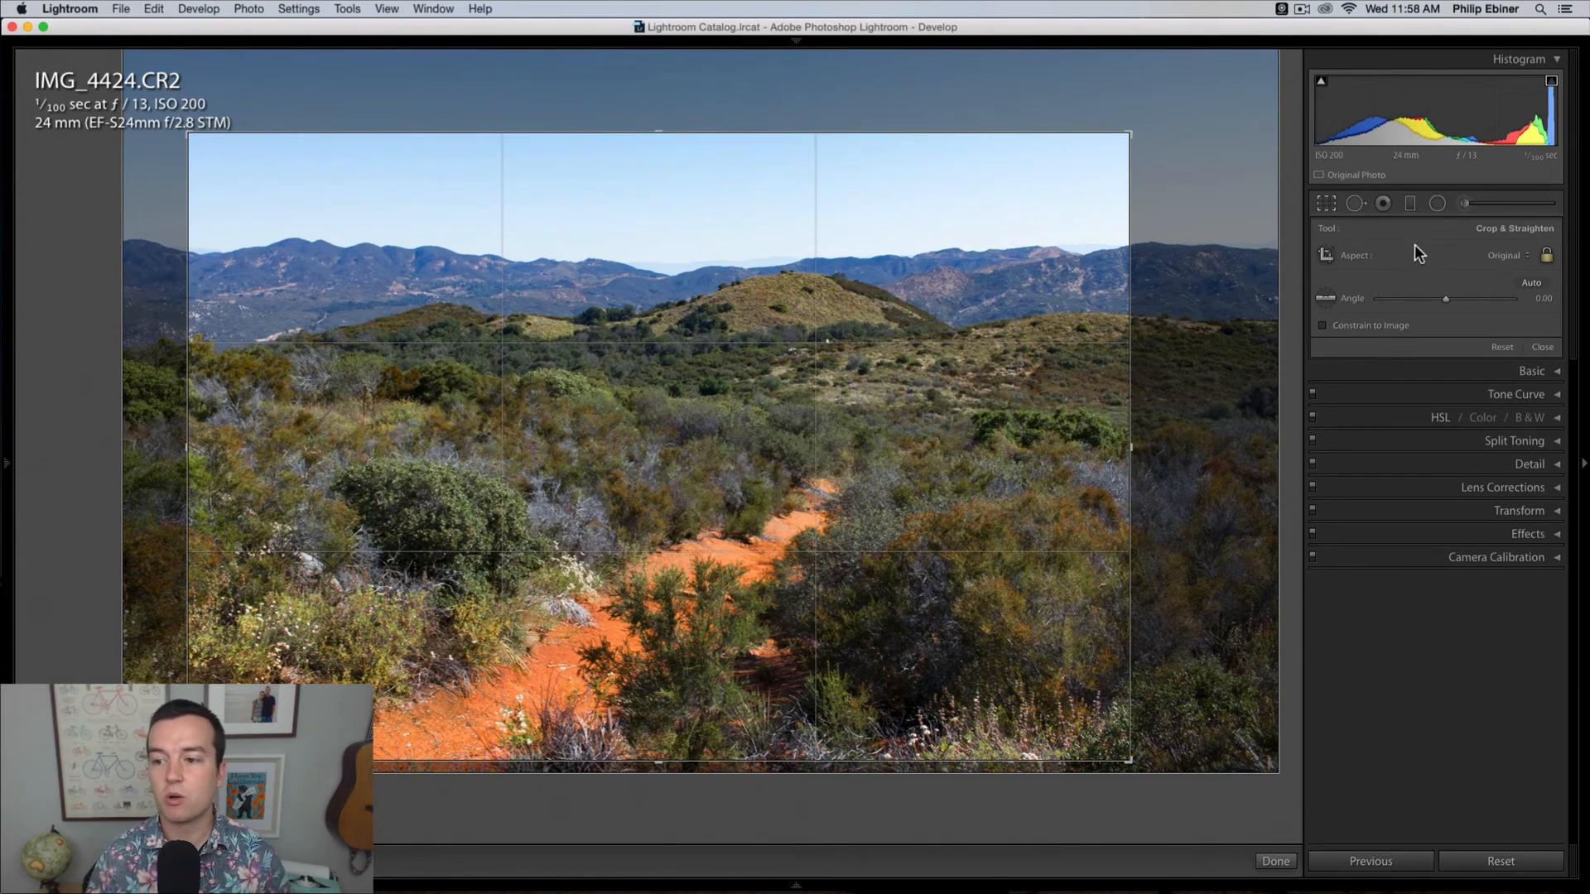
{"action": "left_click", "coordinate": [1381, 256]}
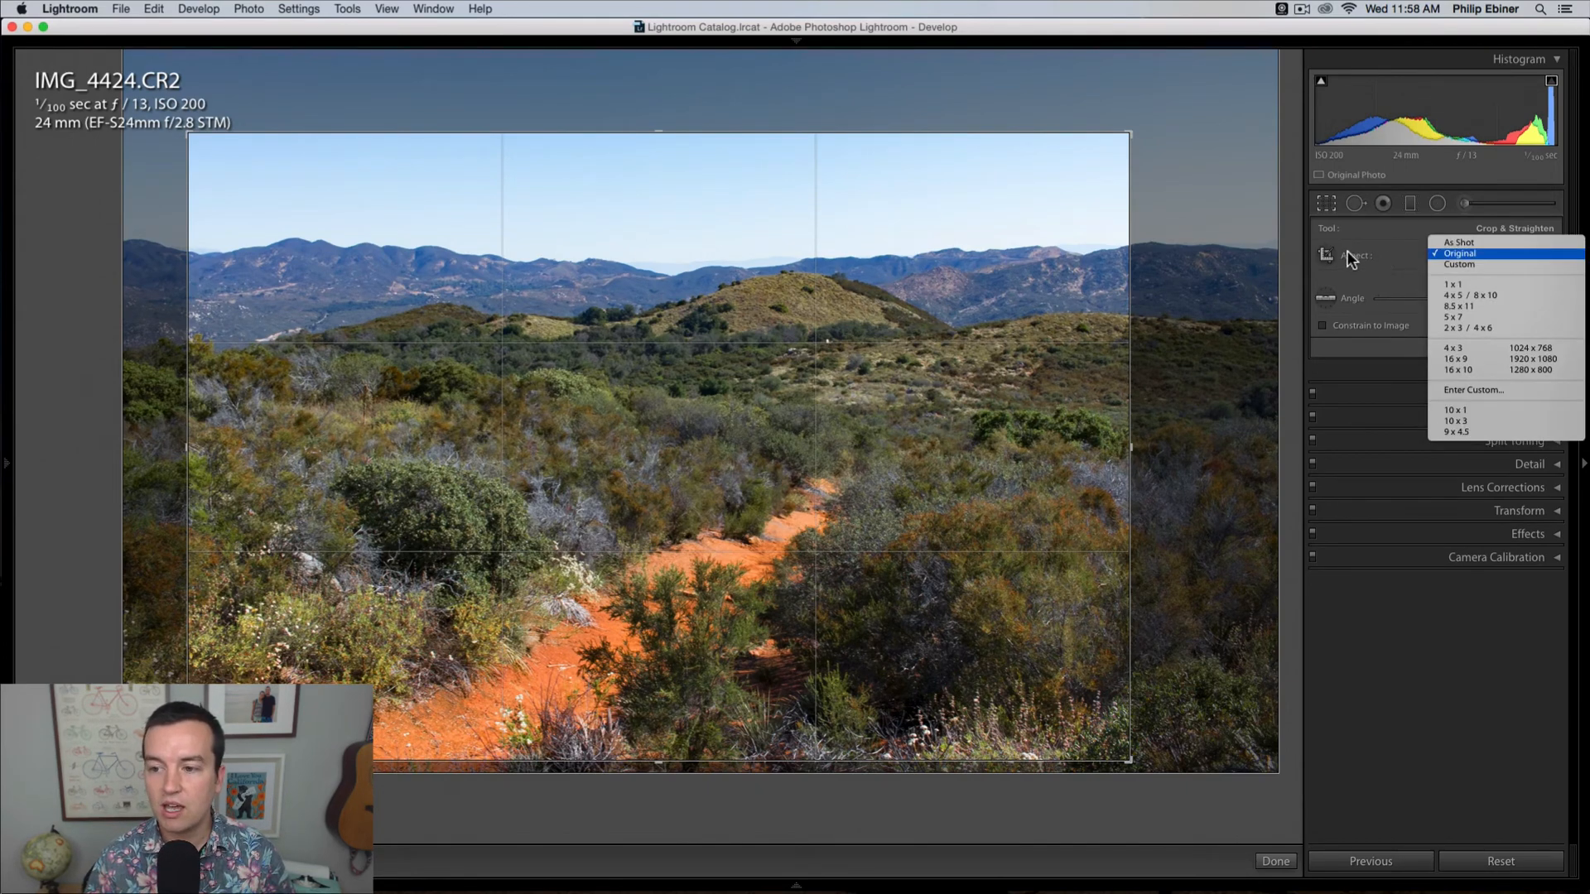
{"action": "left_click", "coordinate": [1499, 283]}
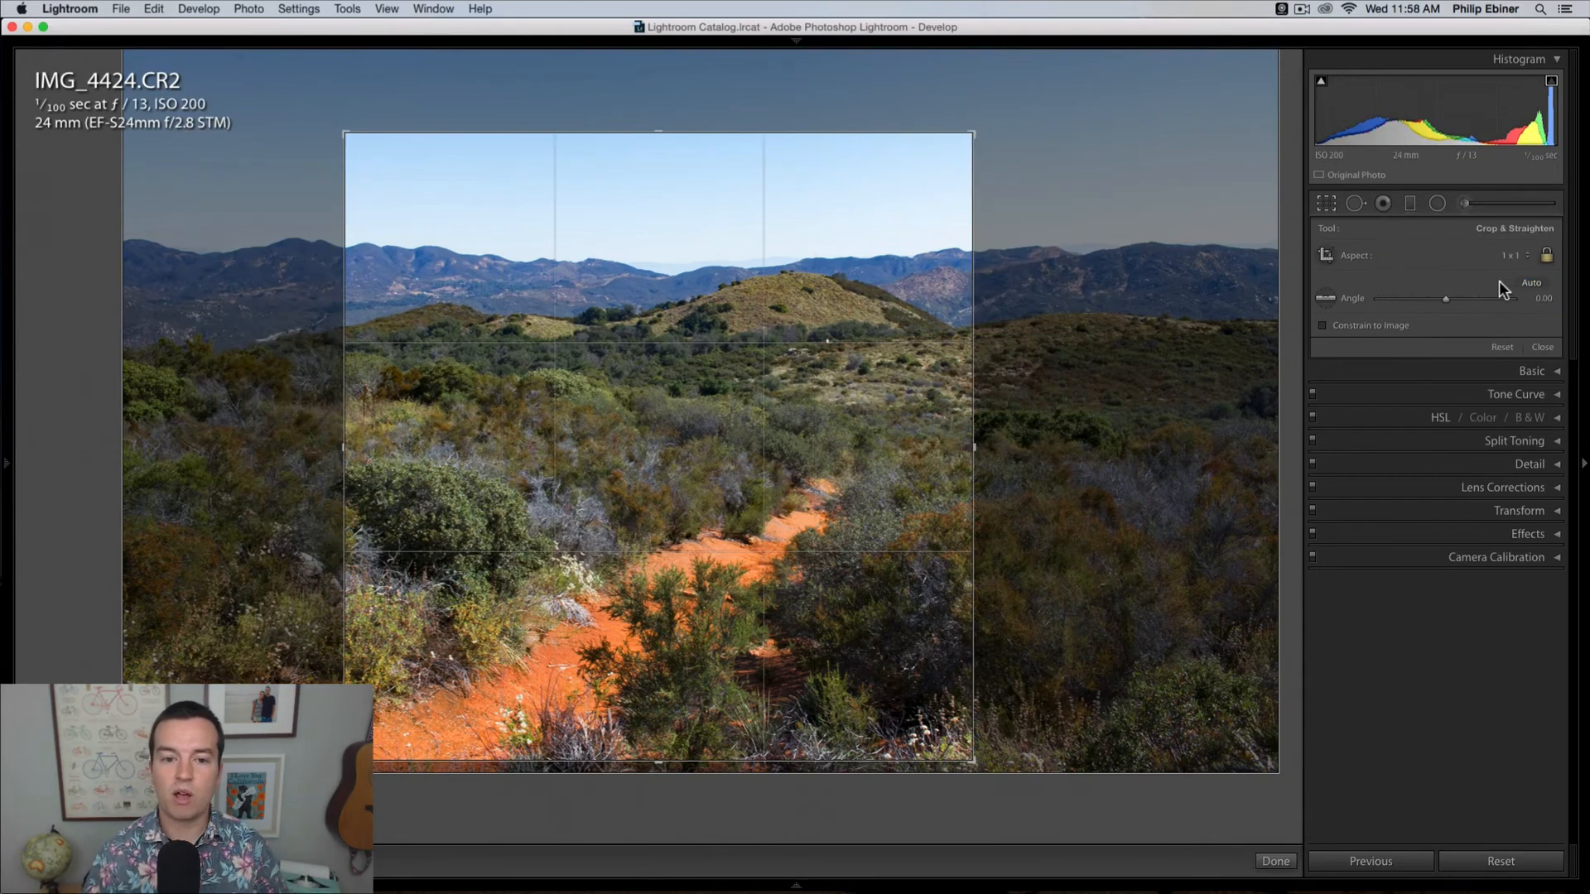
{"action": "left_click_drag", "start_coordinate": [673, 393], "coordinate": [685, 262]}
{"action": "left_click_drag", "start_coordinate": [913, 132], "coordinate": [919, 88]}
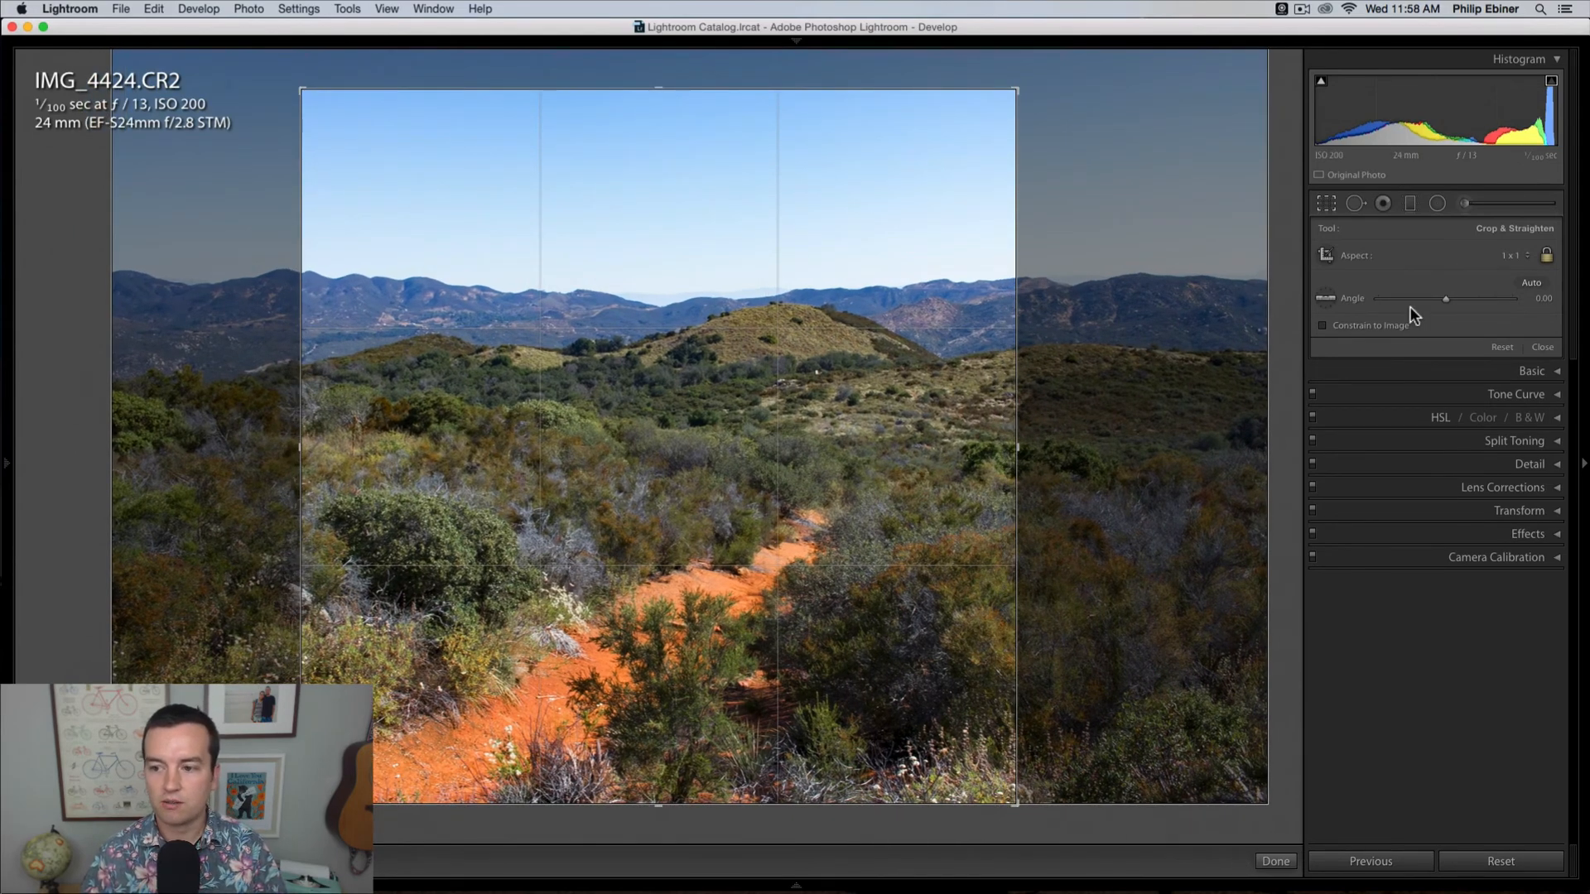
{"action": "key", "text": "Return"}
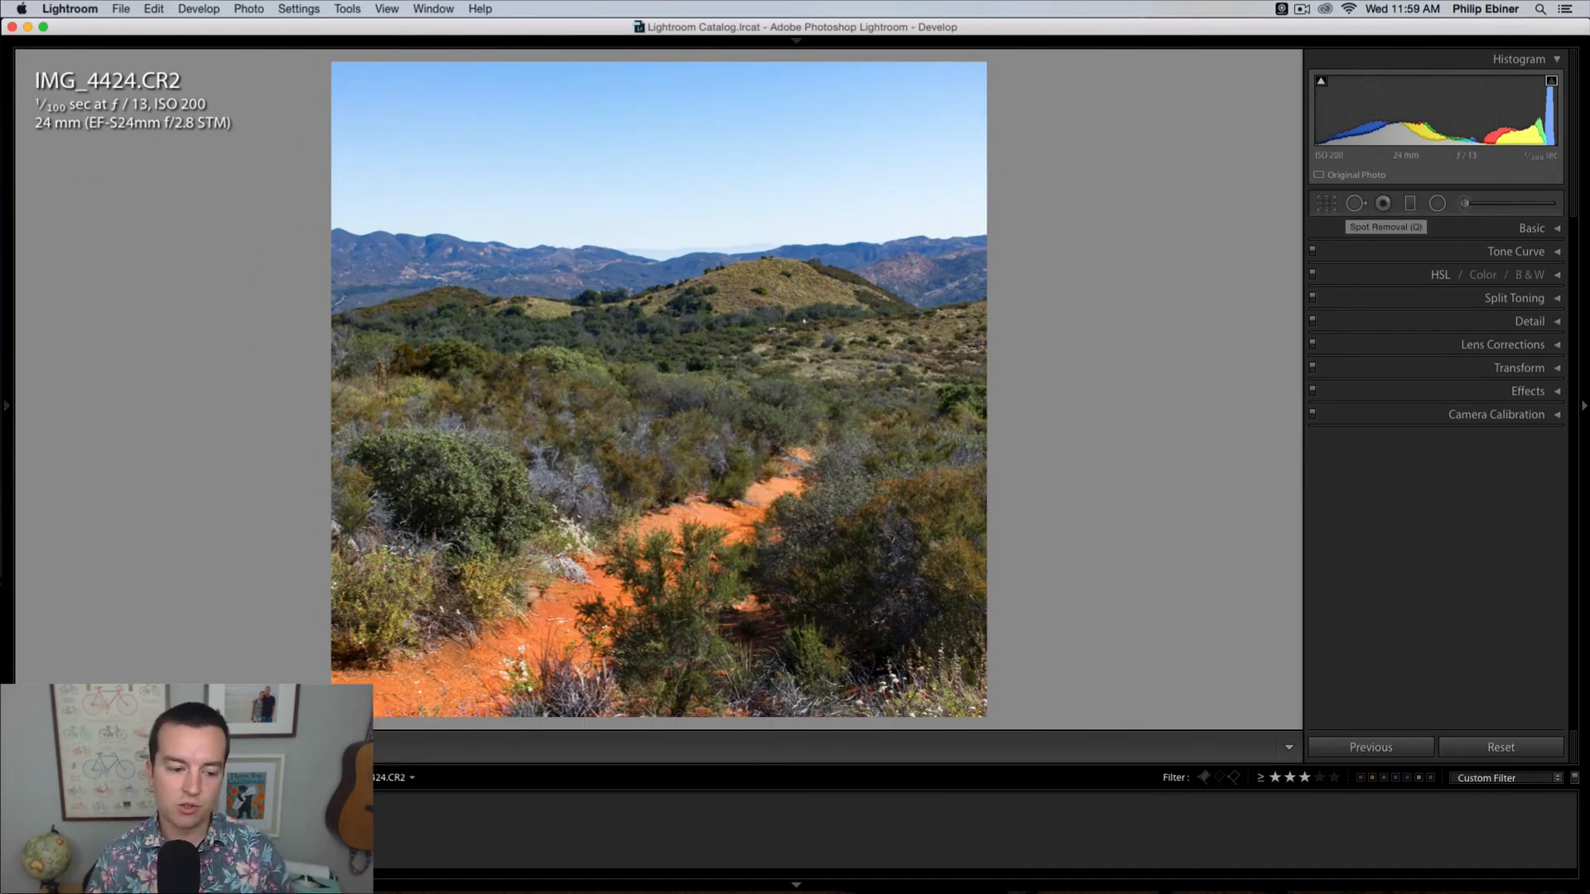
Step: Heal a patch of bumpy skin near the elbow in IMG_4431.CR2, sampling from the smoother skin just above it
{"action": "key", "text": "Right"}
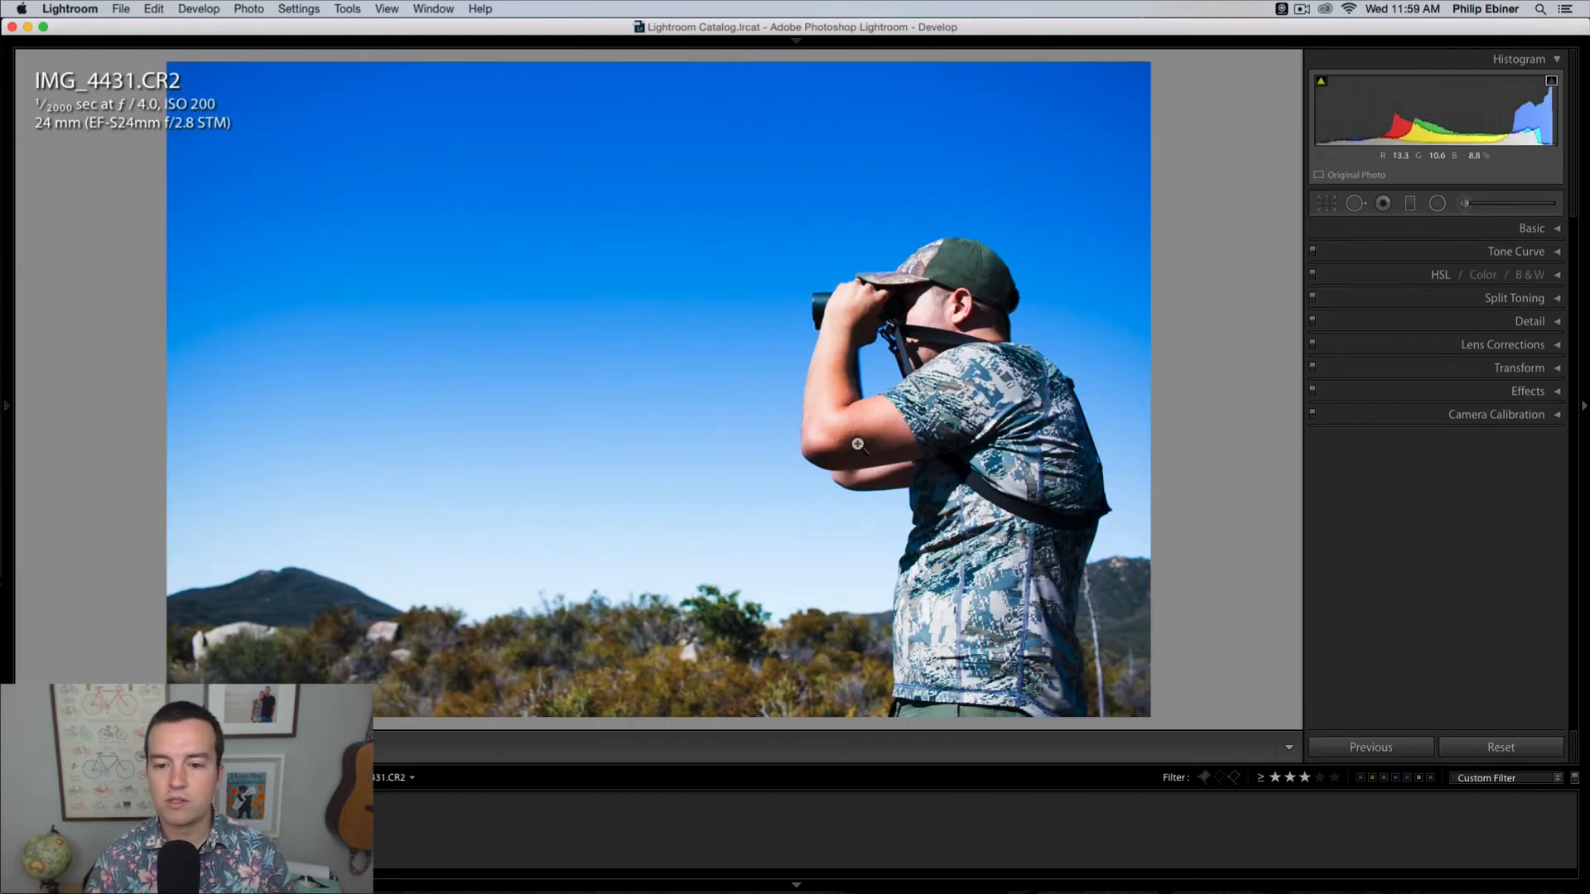
{"action": "left_click", "coordinate": [870, 356]}
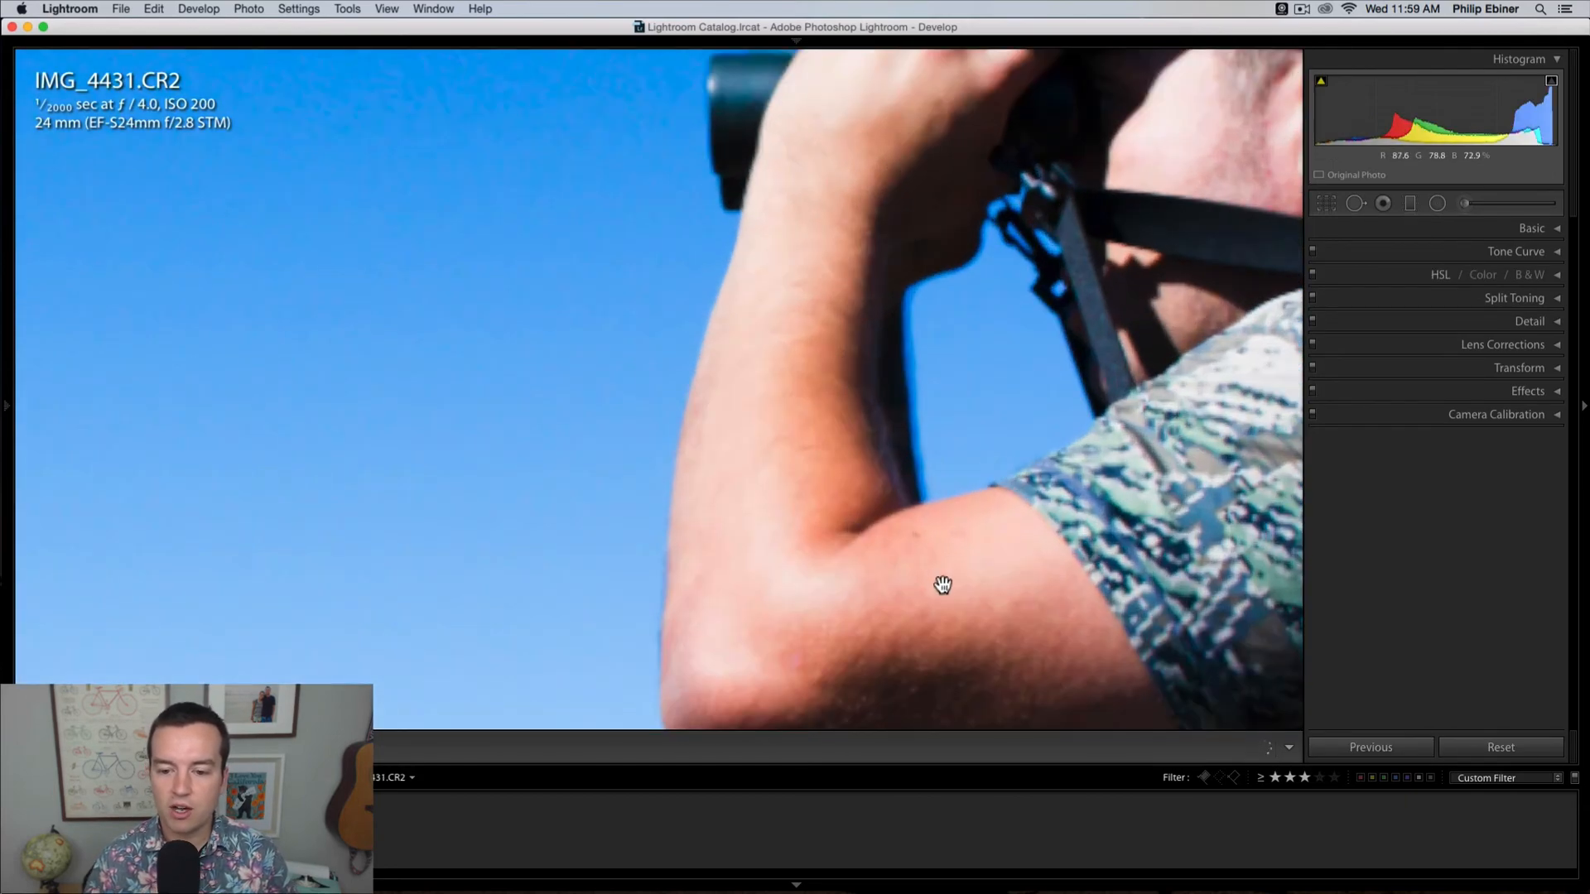
{"action": "left_click_drag", "start_coordinate": [941, 579], "coordinate": [873, 440]}
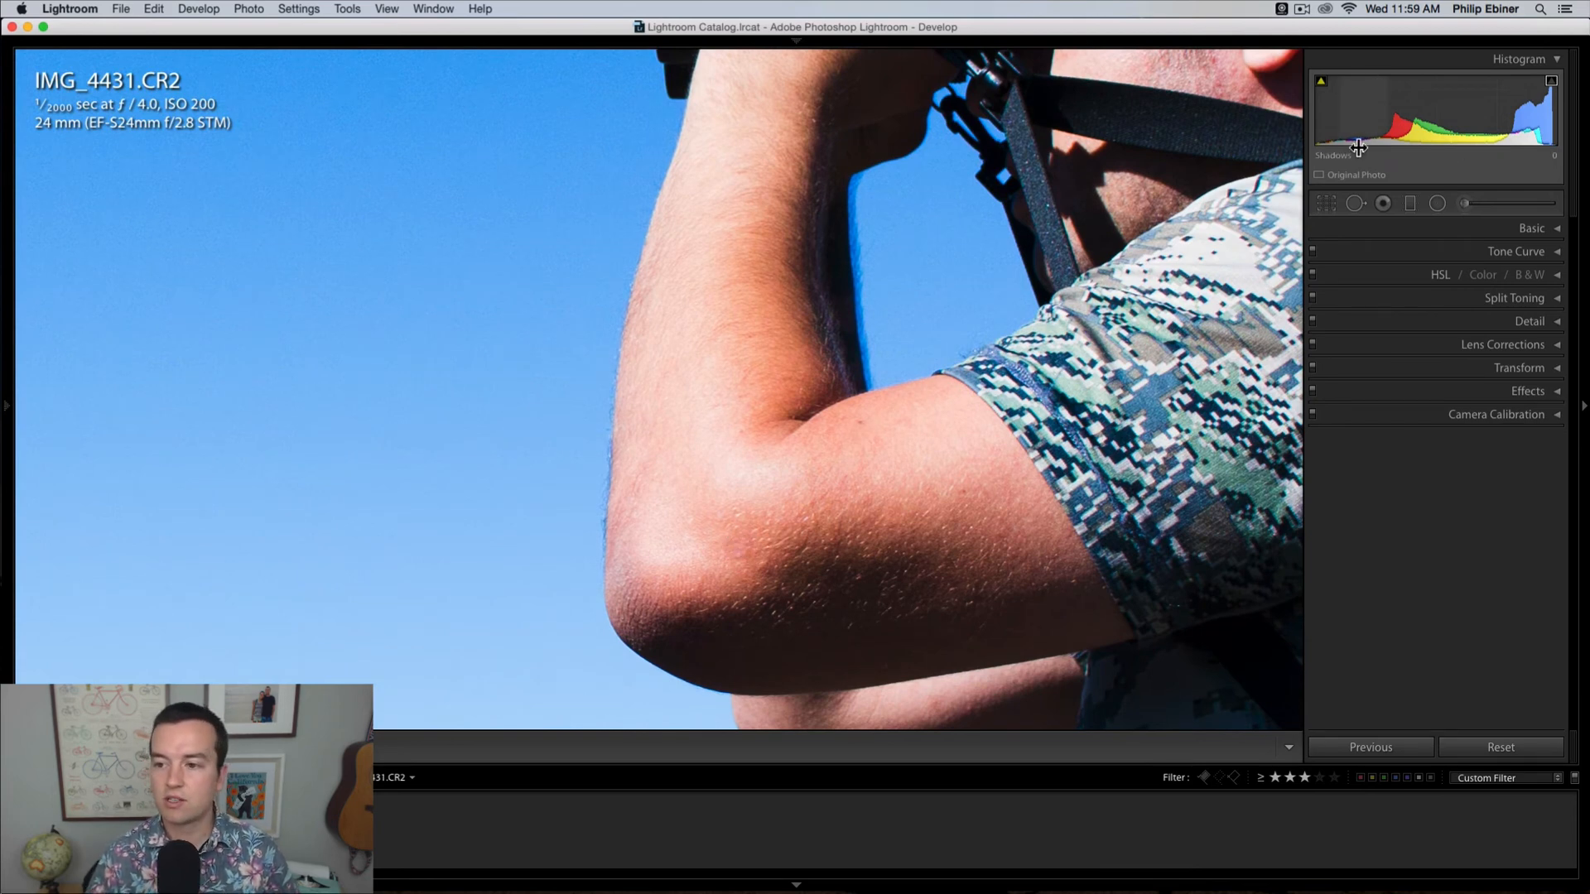
{"action": "left_click", "coordinate": [1357, 201]}
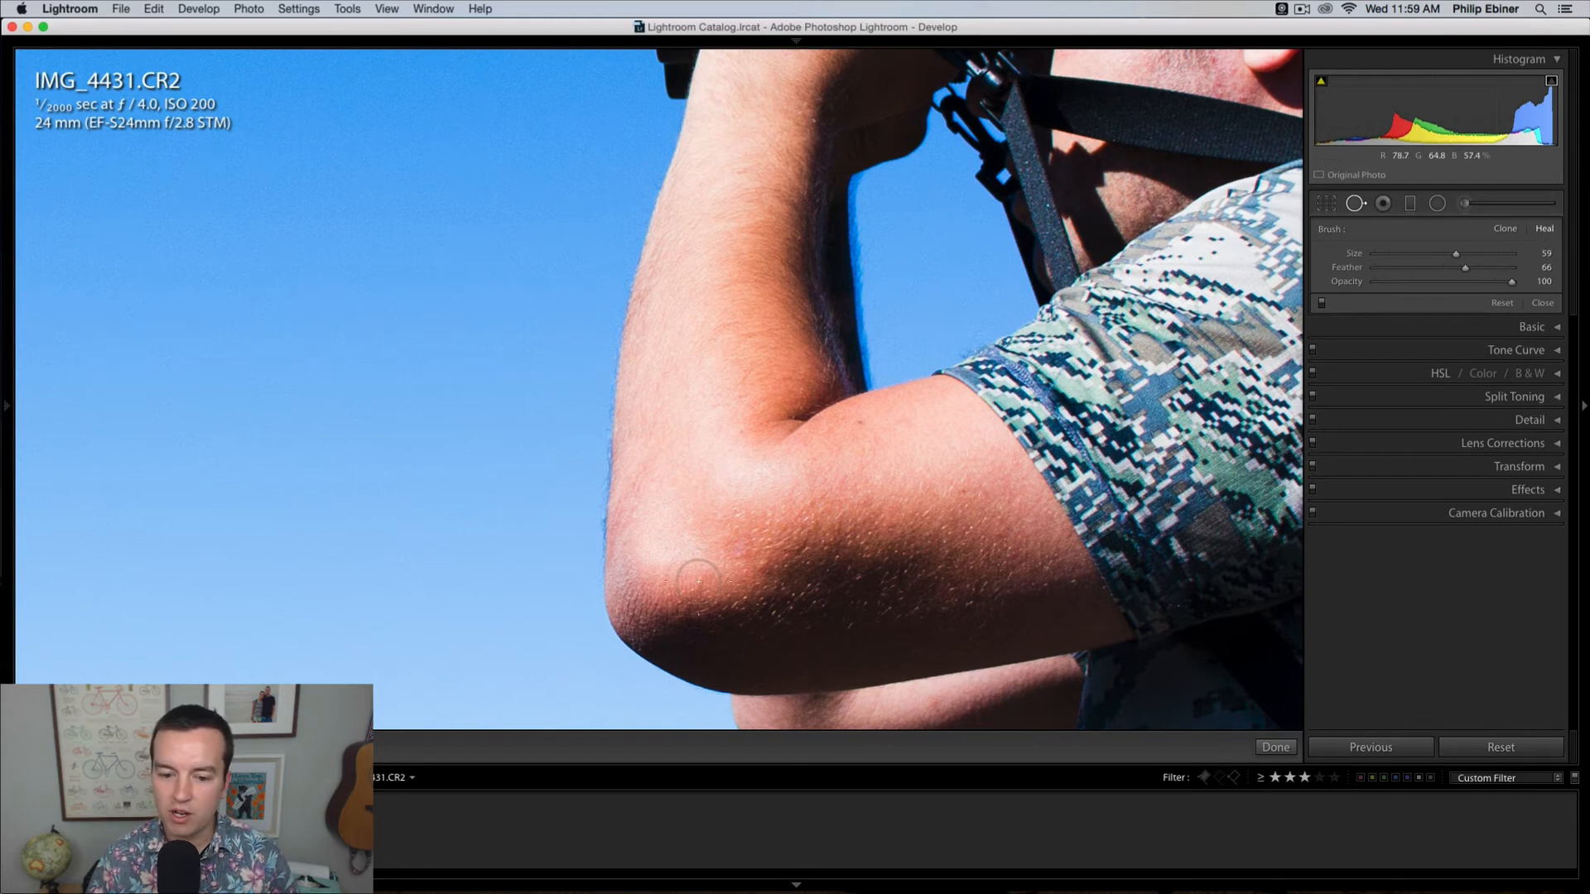
{"action": "left_click", "coordinate": [741, 551]}
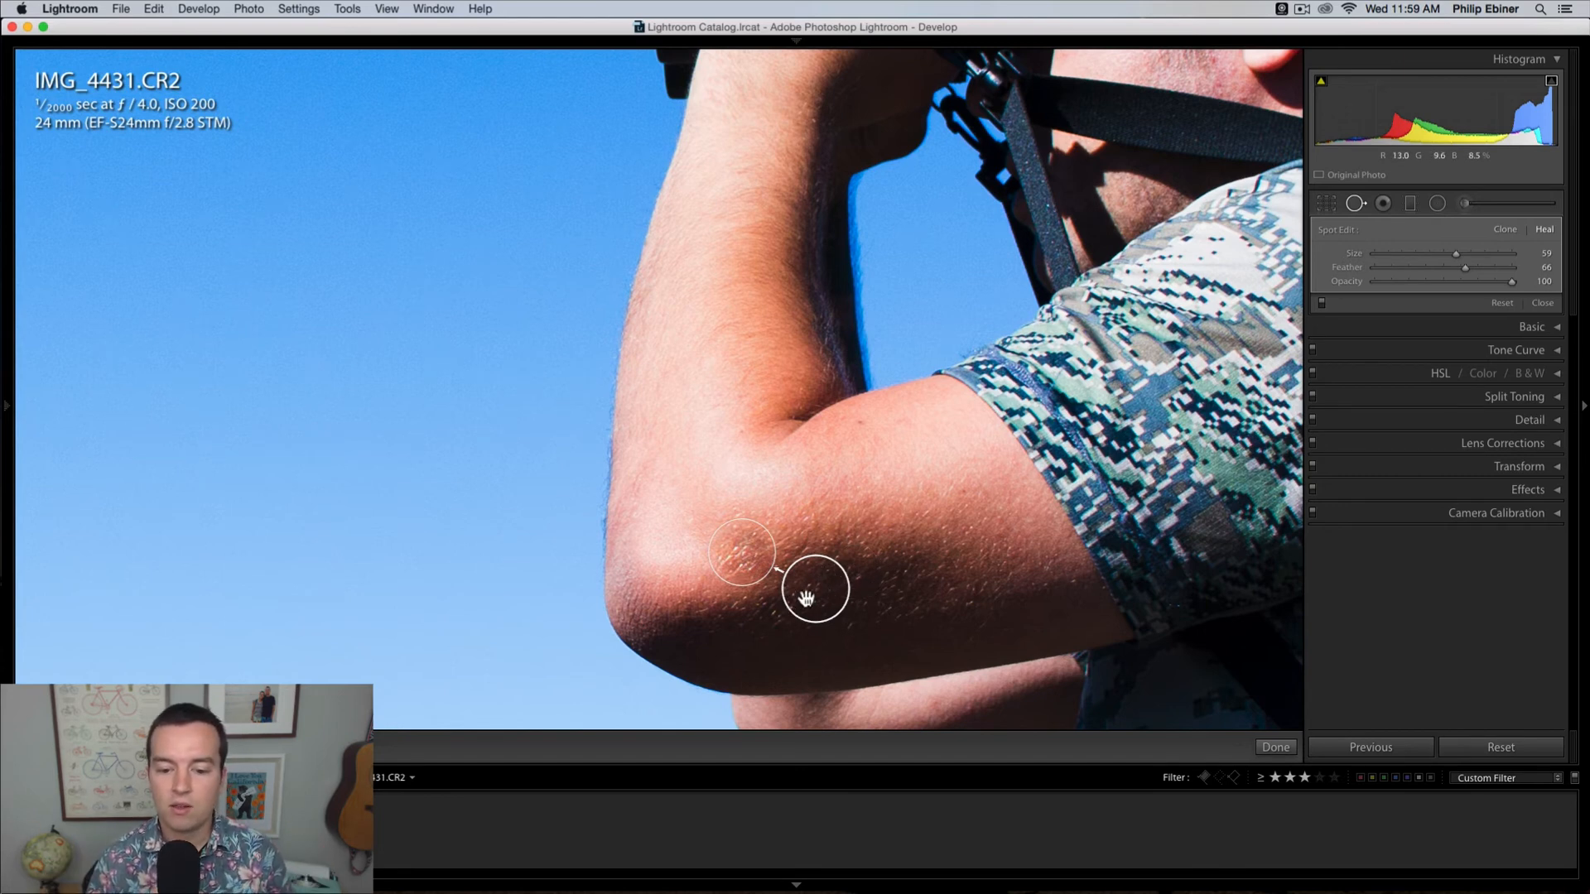
{"action": "mouse_move", "coordinate": [807, 598]}
{"action": "left_mouse_down"}
{"action": "mouse_move", "coordinate": [820, 572]}
{"action": "mouse_move", "coordinate": [760, 508]}
{"action": "mouse_move", "coordinate": [690, 481]}
{"action": "mouse_move", "coordinate": [714, 472]}
{"action": "mouse_move", "coordinate": [707, 494]}
{"action": "mouse_move", "coordinate": [783, 494]}
{"action": "mouse_move", "coordinate": [818, 516]}
{"action": "left_mouse_up"}
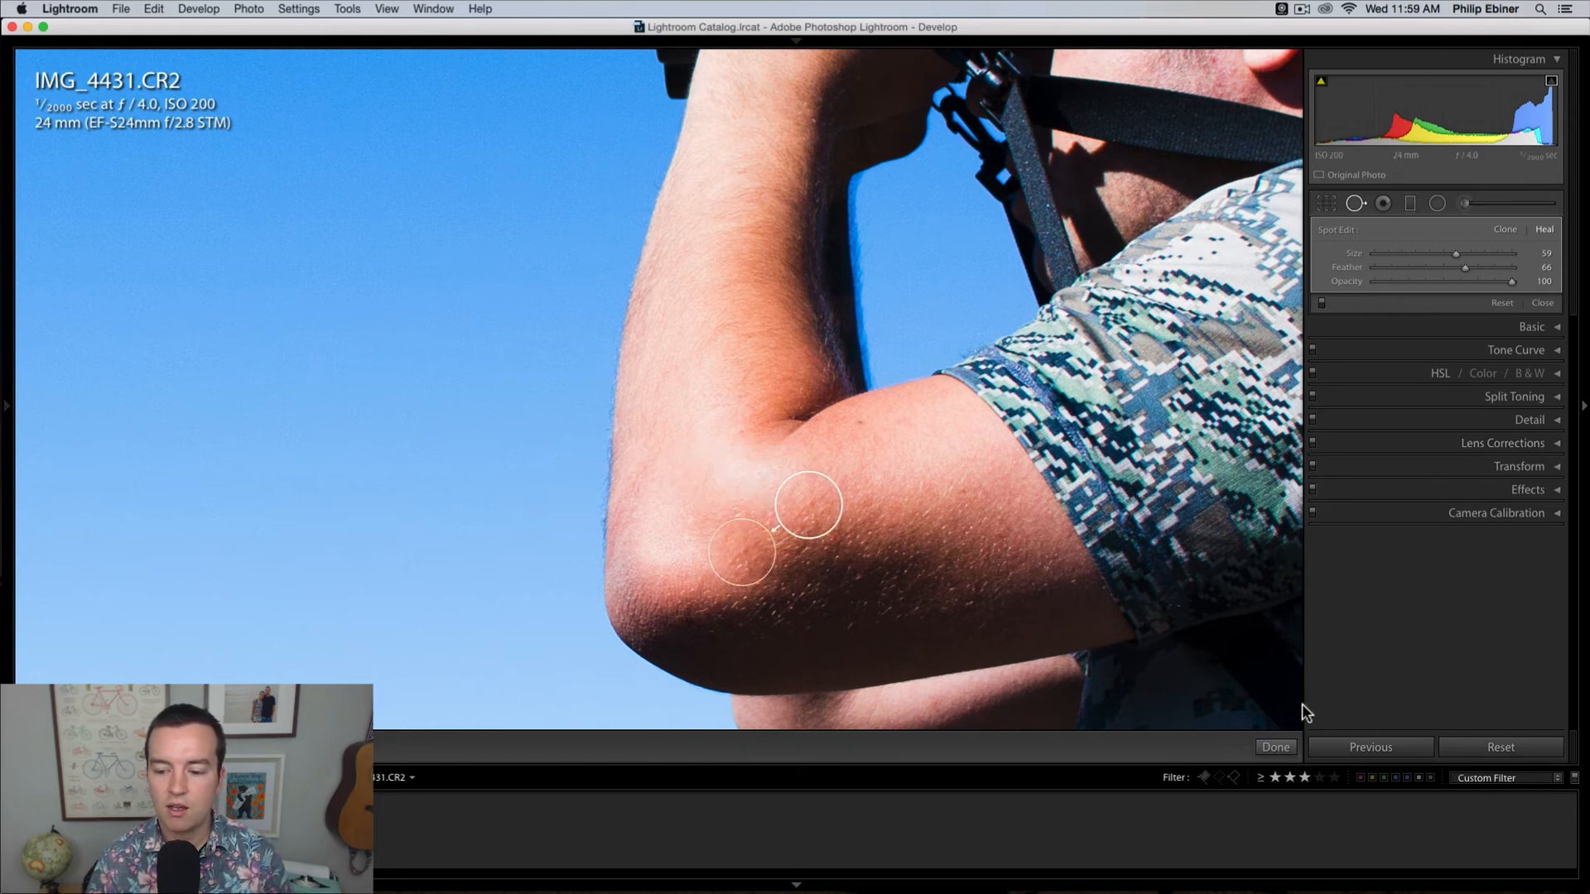
{"action": "left_click", "coordinate": [1275, 747]}
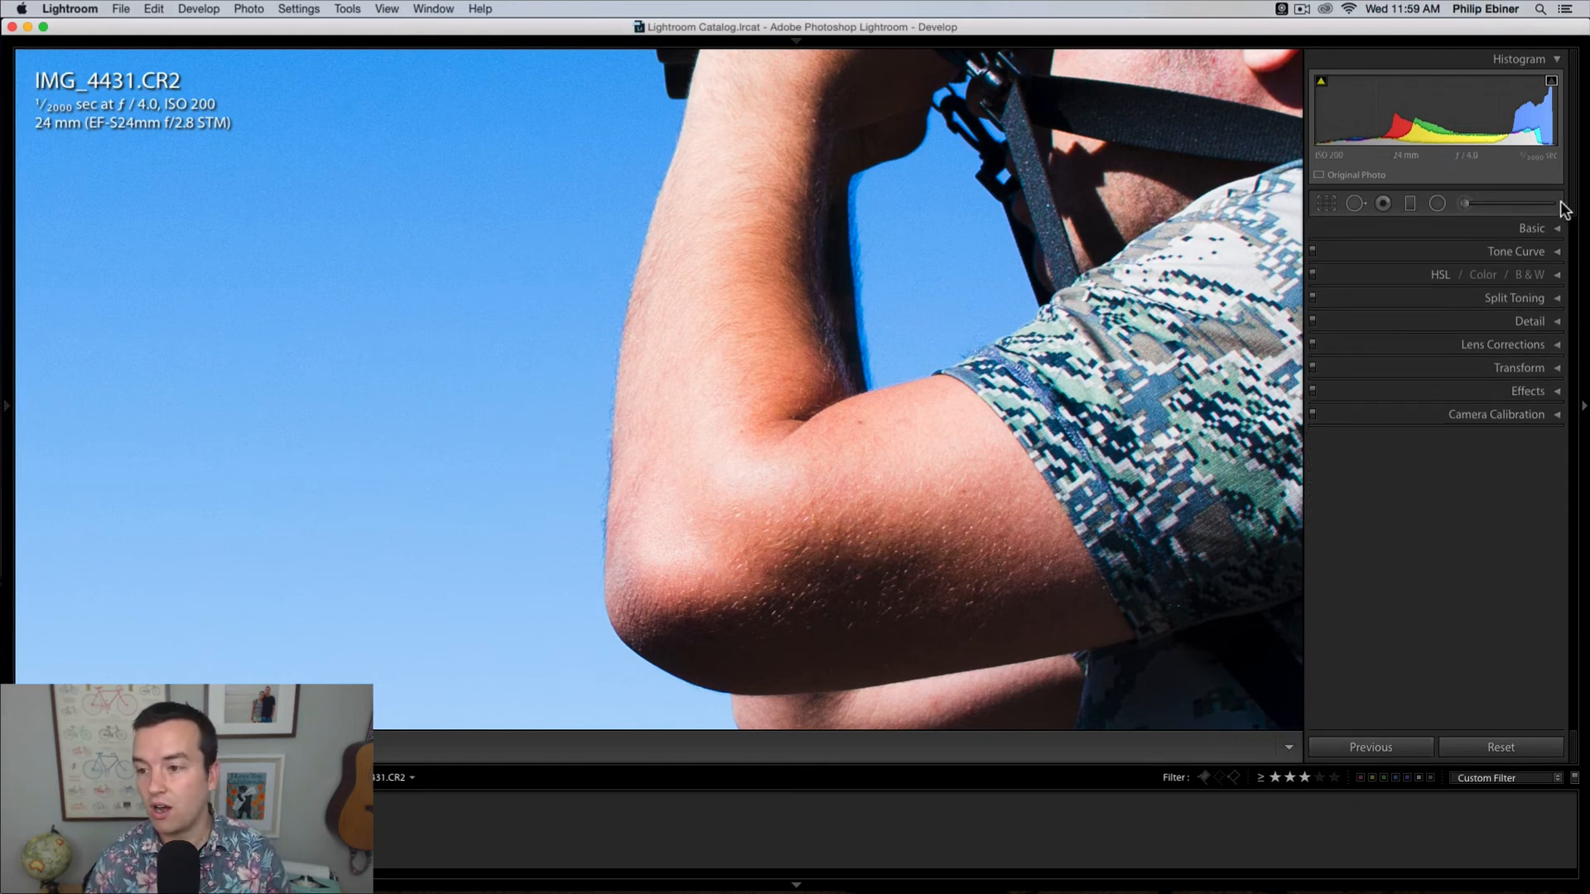
Step: Look over the options of the Spot Removal, Red Eye Correction and Radial Filter tools with the whole photo in view
{"action": "left_click", "coordinate": [1355, 203]}
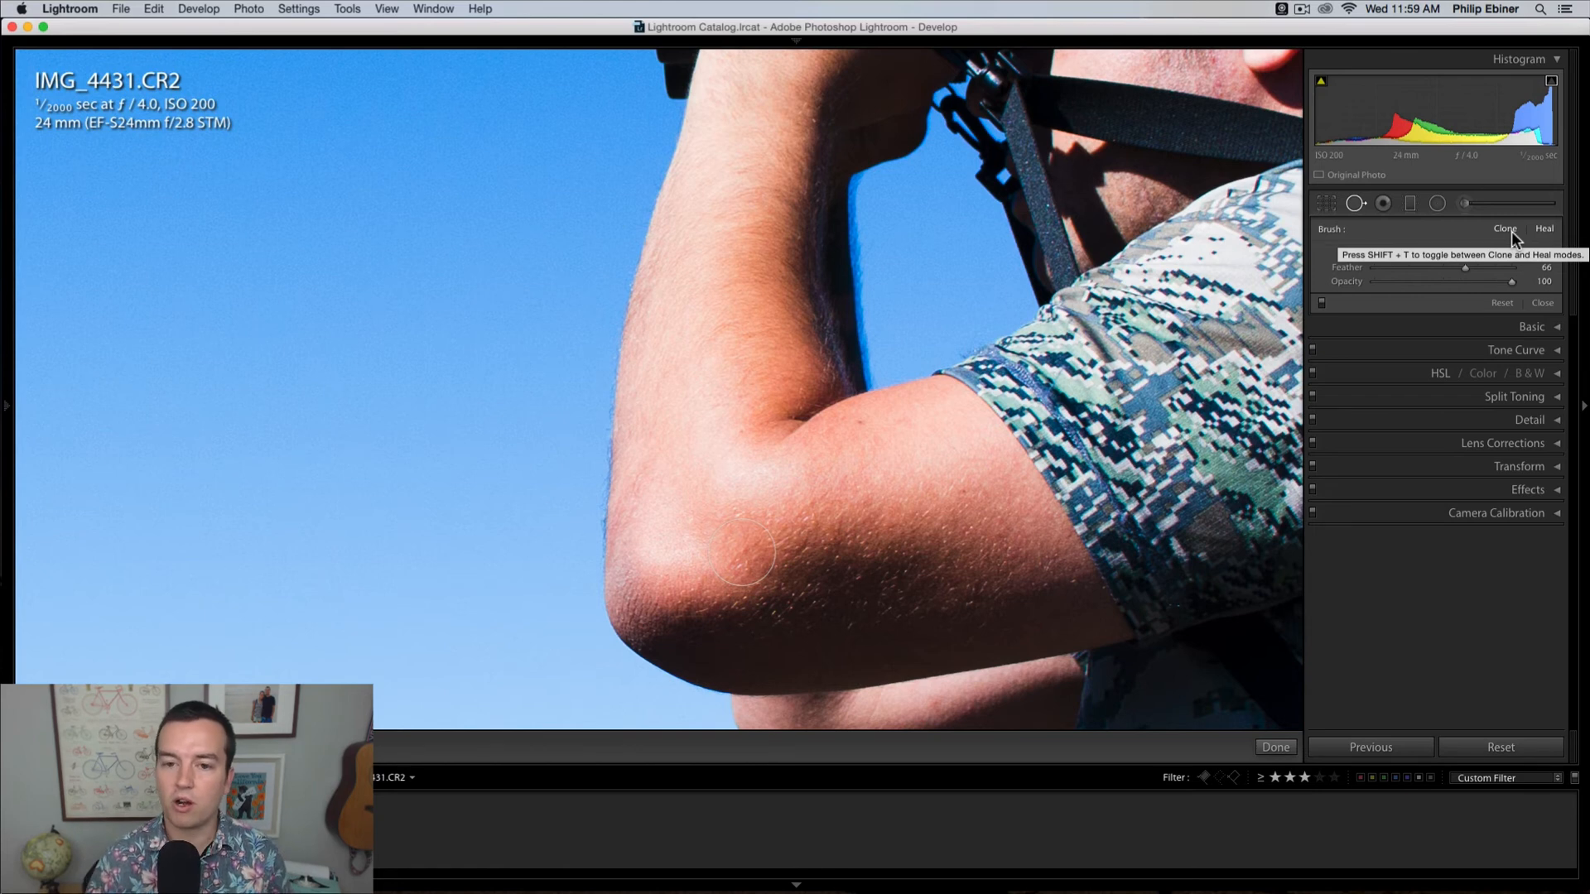
{"action": "left_click", "coordinate": [1379, 204]}
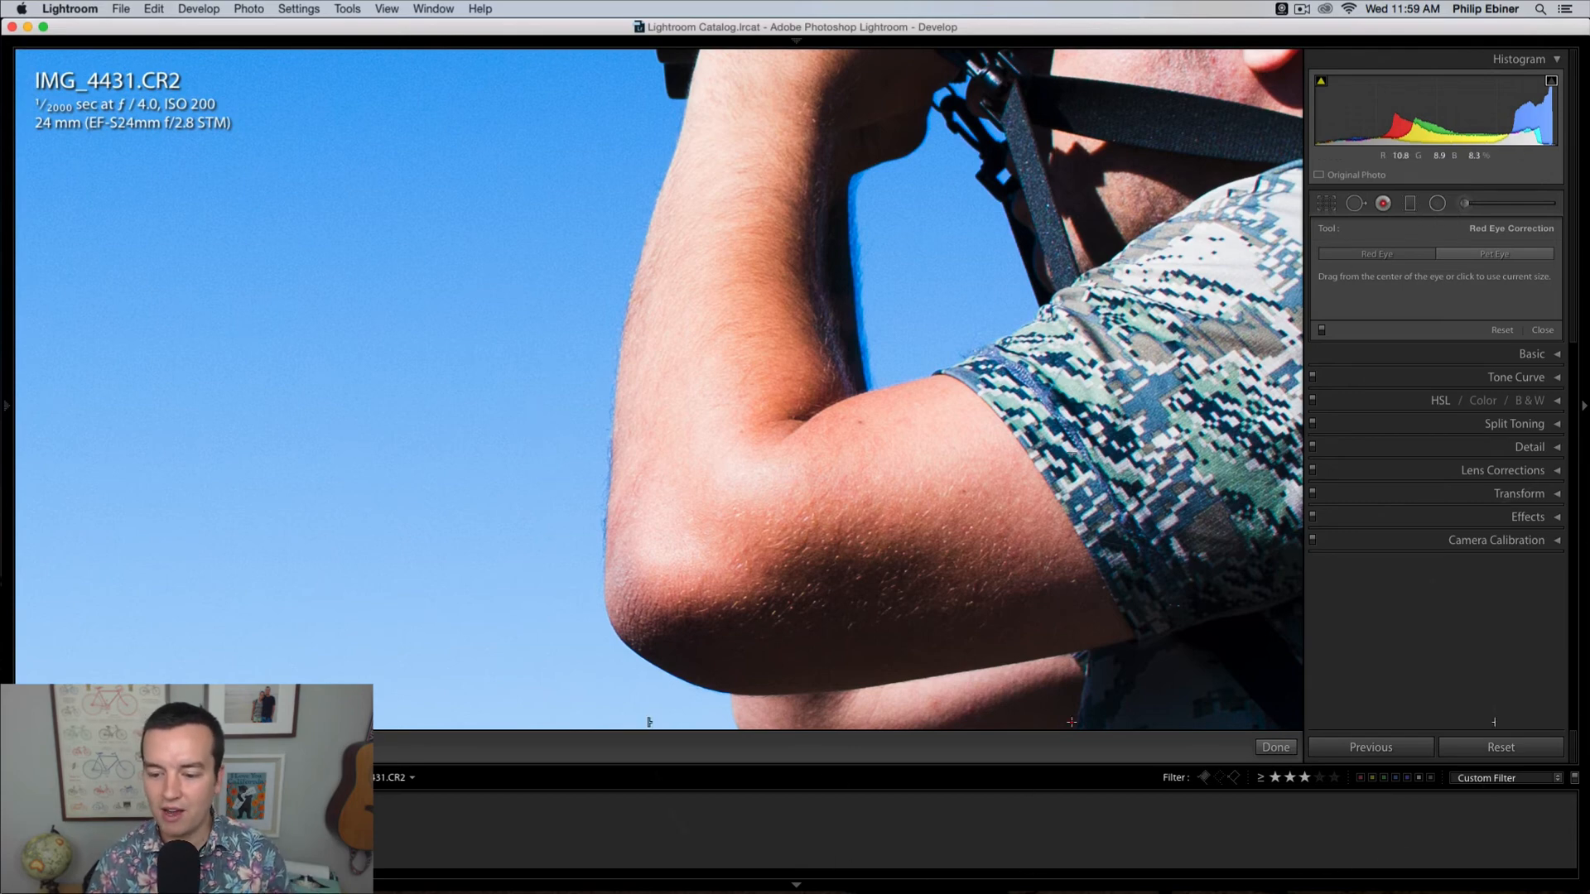
{"action": "key", "text": "z"}
{"action": "left_click", "coordinate": [1465, 205]}
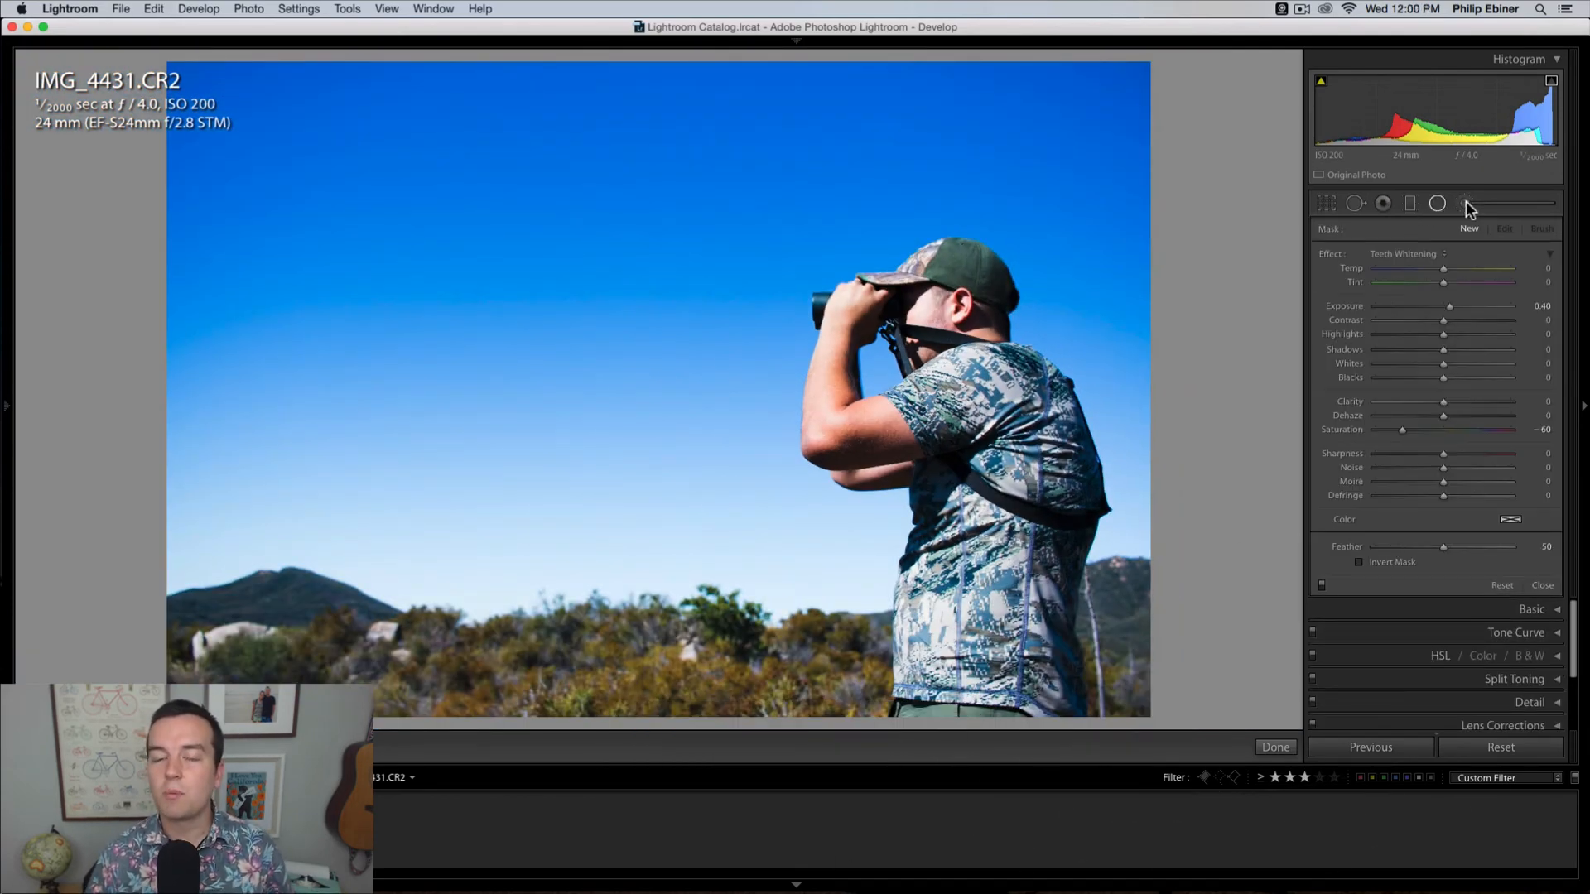
{"action": "left_click", "coordinate": [1438, 205]}
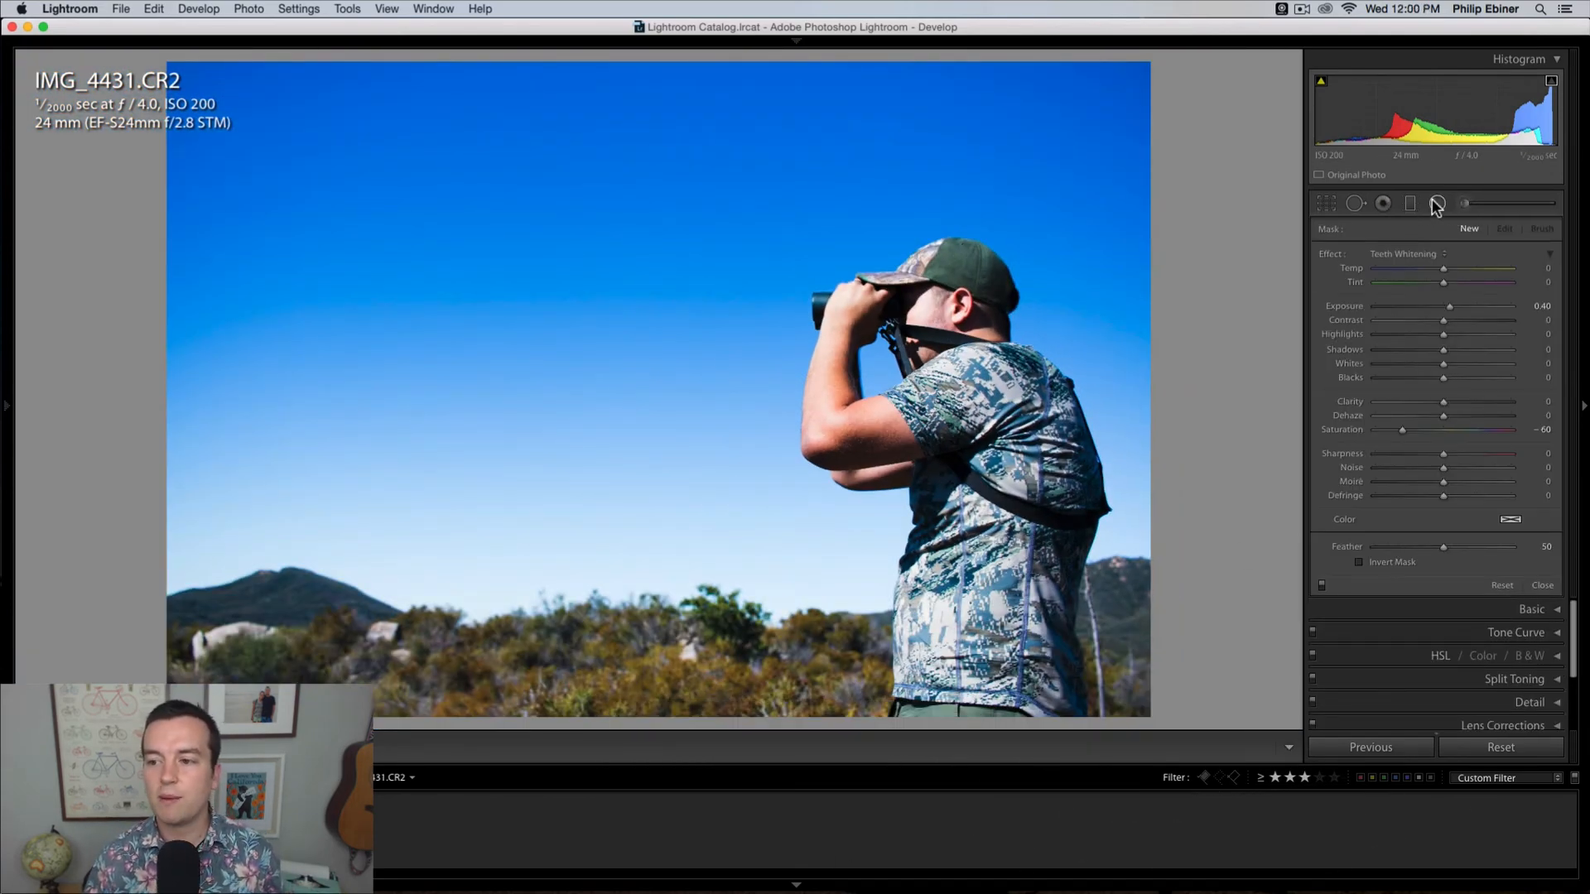
Step: Place a graduated filter across the horizon of IMG_4424.CR2, fading over the hills, and reset its Exposure and Saturation to 0
{"action": "left_click", "coordinate": [1411, 204]}
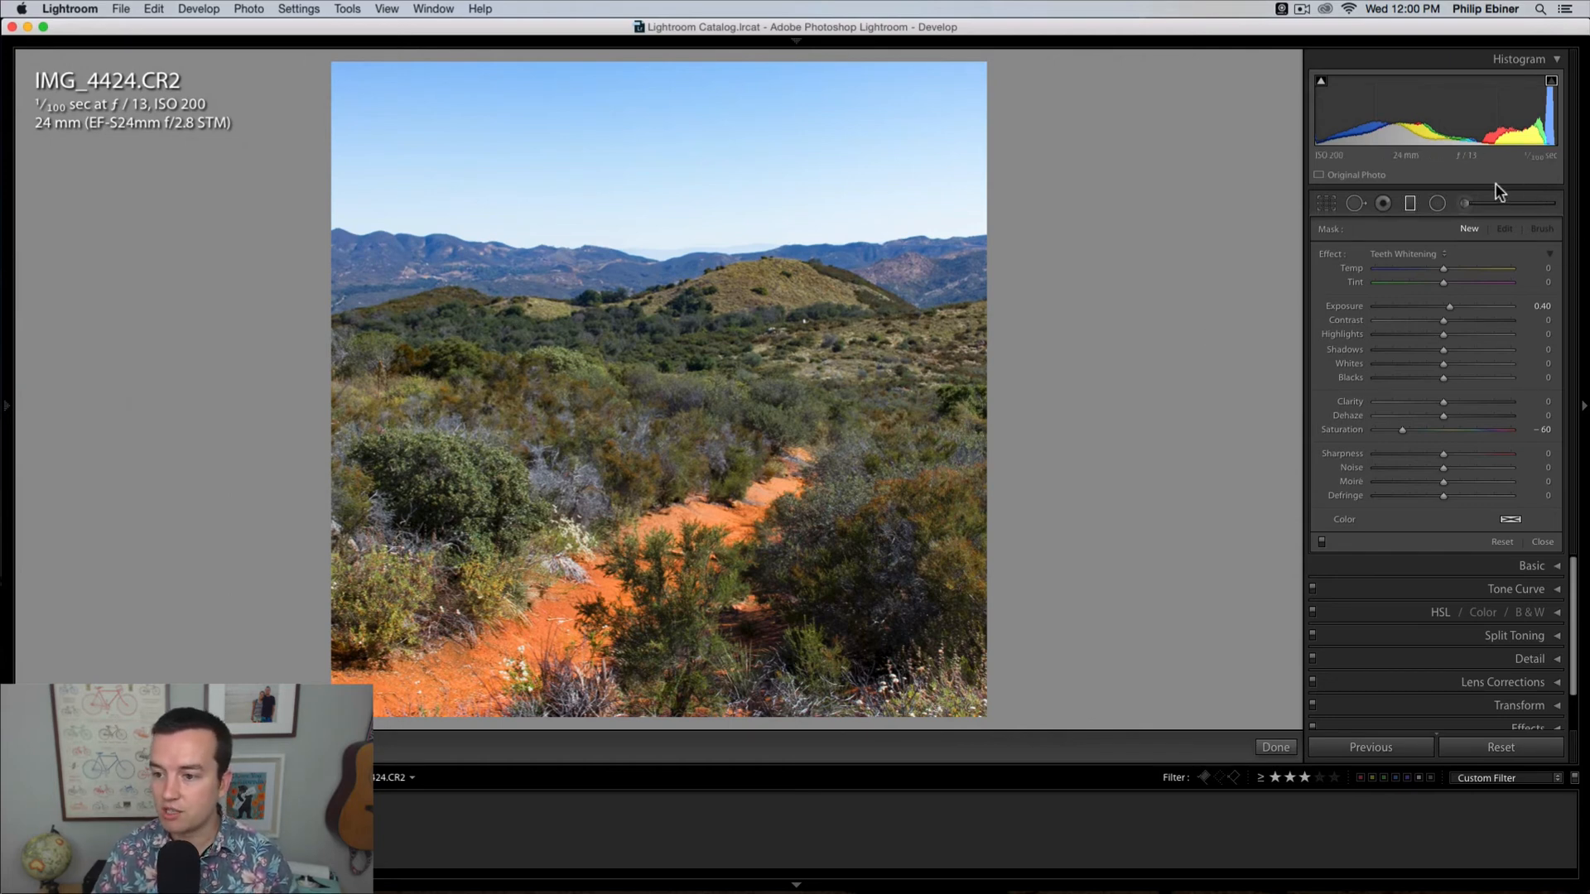
{"action": "left_click", "coordinate": [1411, 206]}
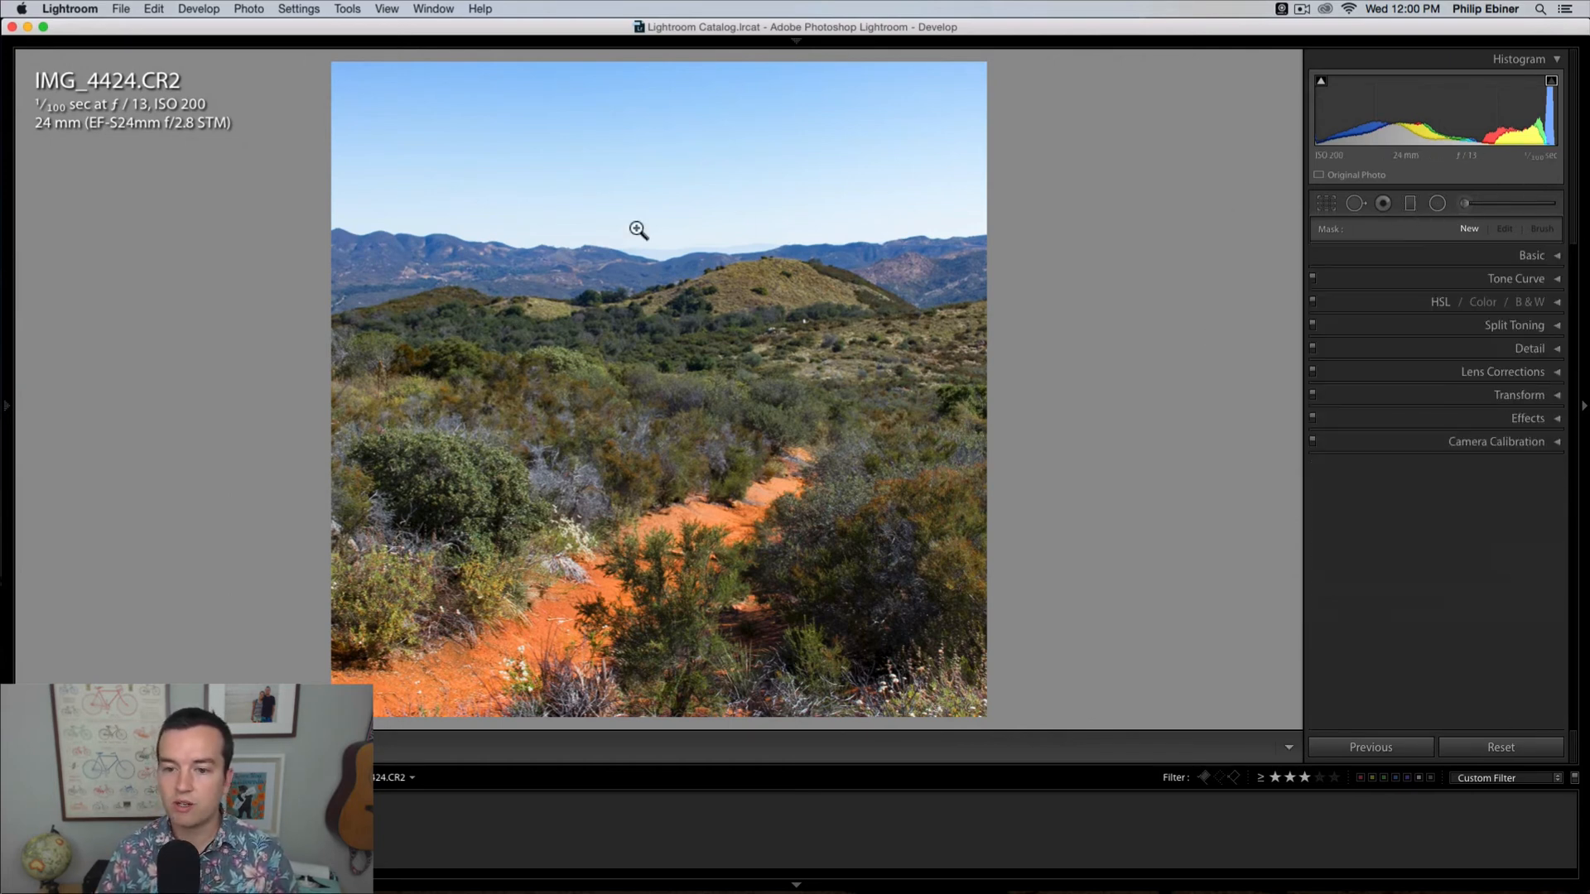
{"action": "left_click", "coordinate": [1411, 205]}
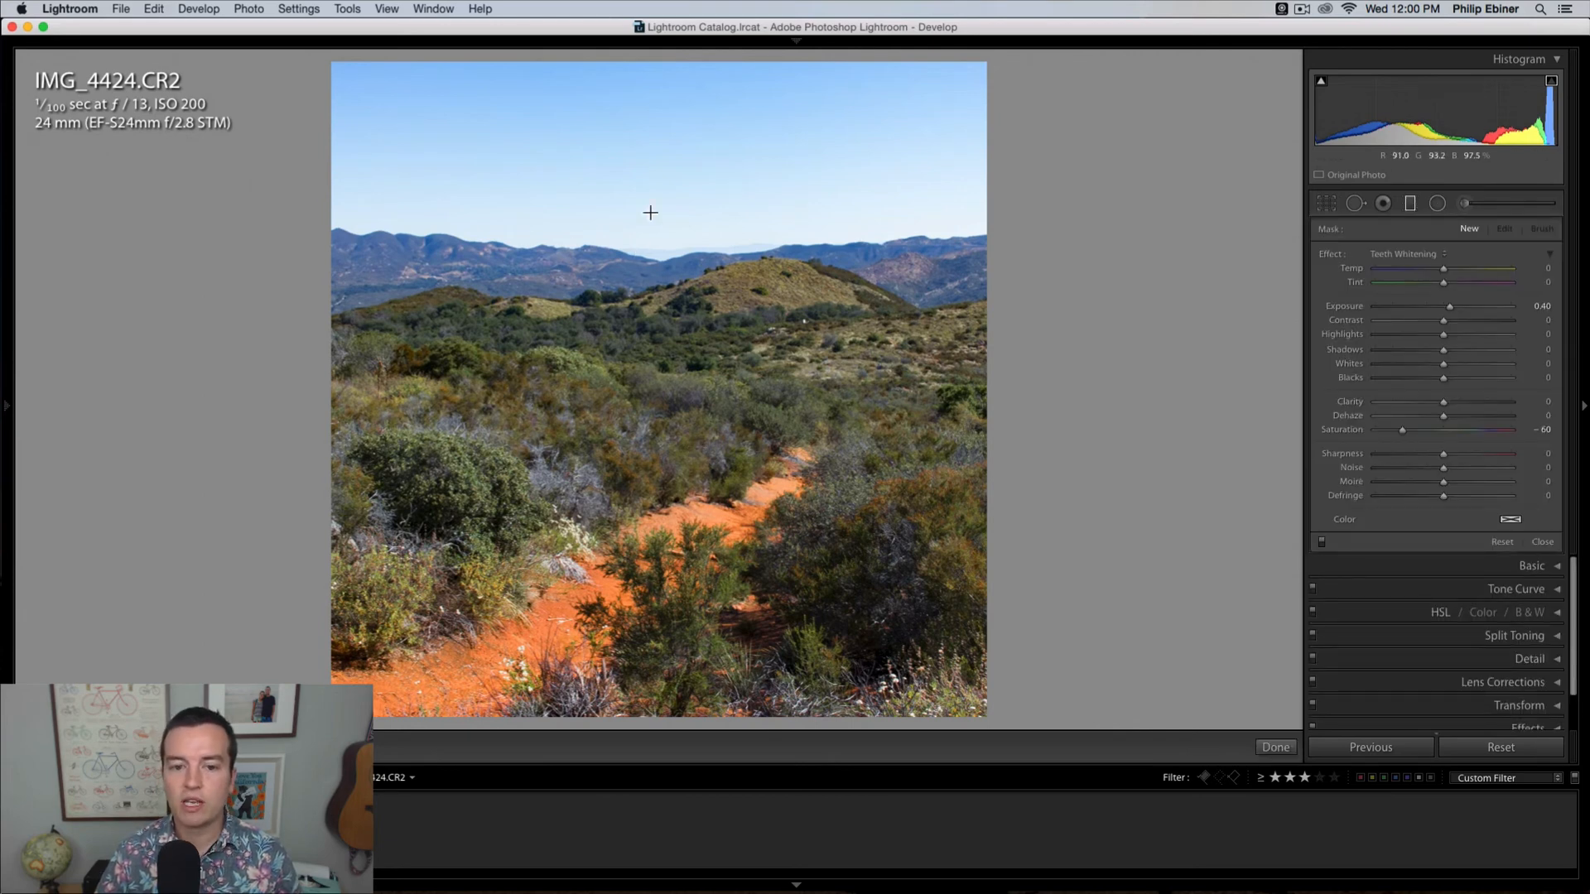
{"action": "left_click_drag", "start_coordinate": [654, 233], "coordinate": [659, 453]}
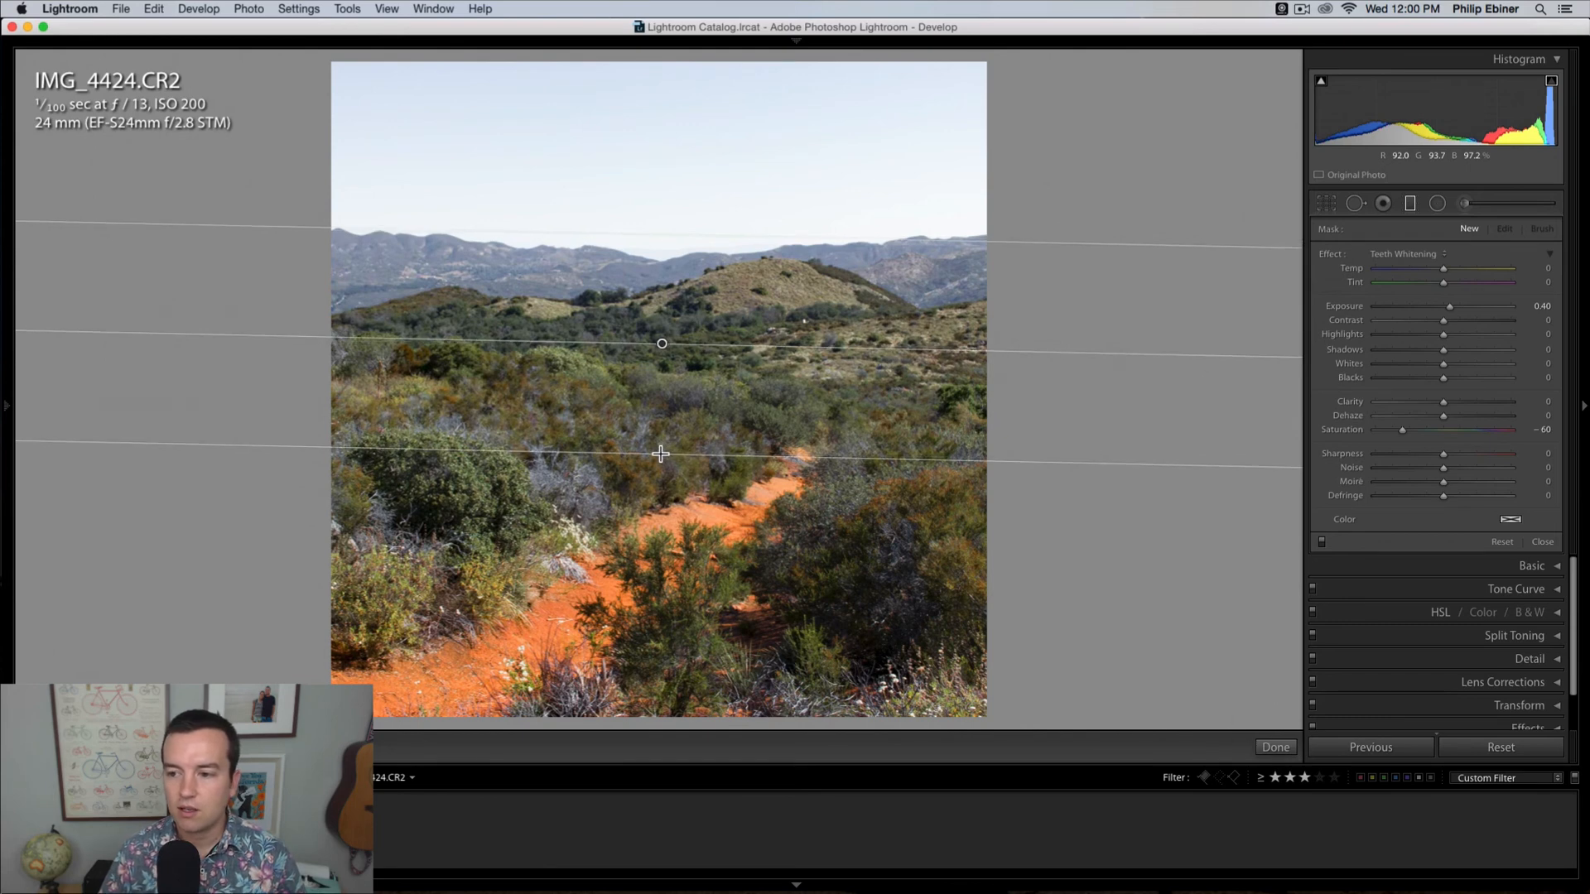
{"action": "double_click", "coordinate": [1449, 307]}
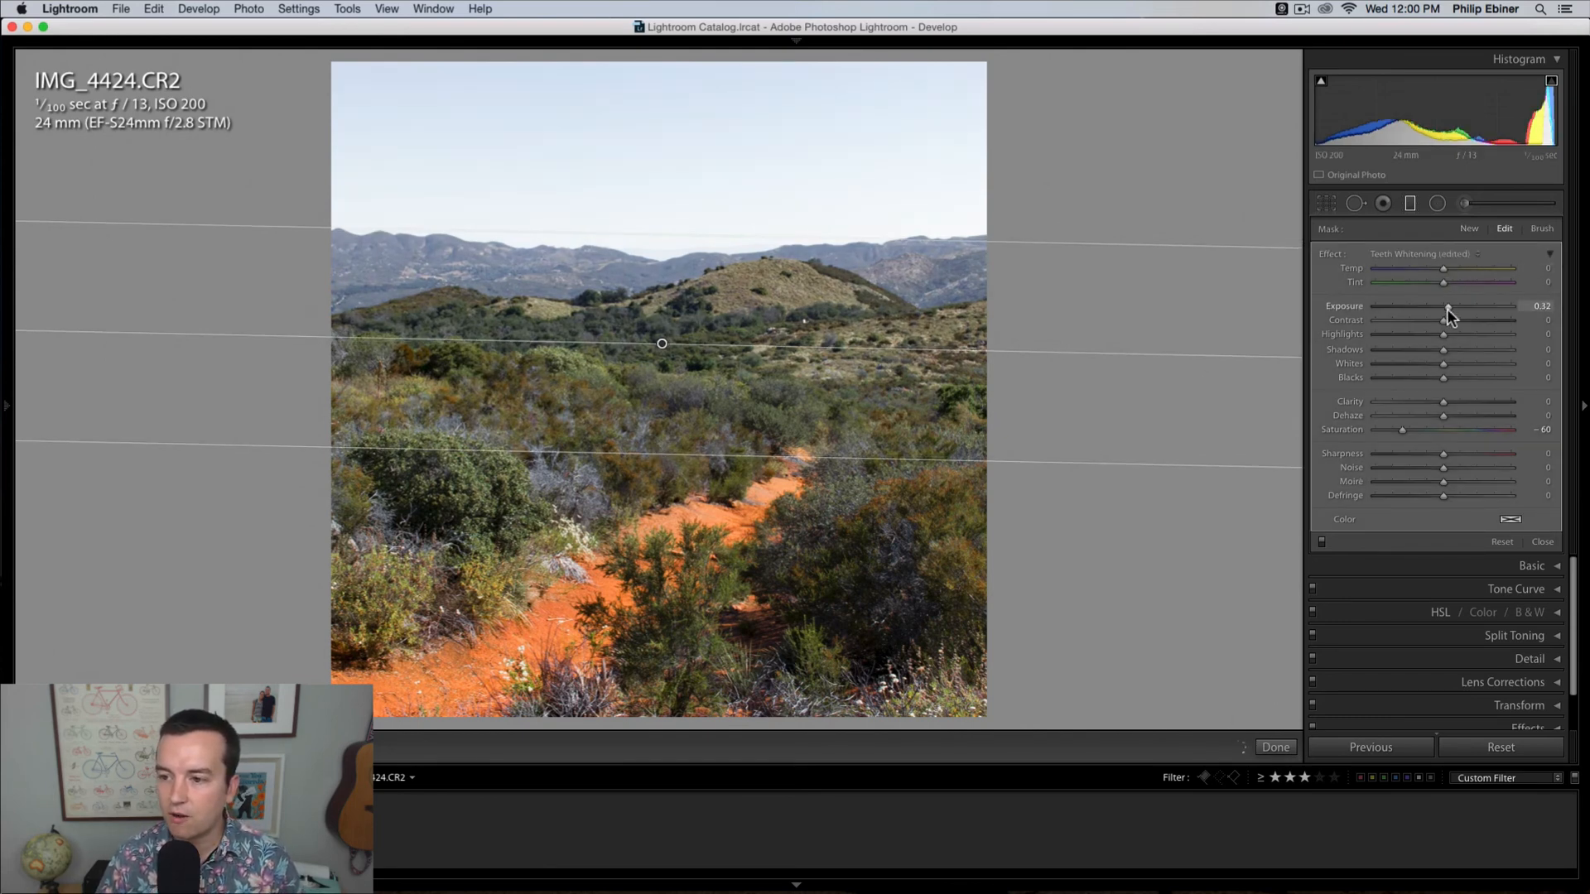
{"action": "double_click", "coordinate": [1403, 428]}
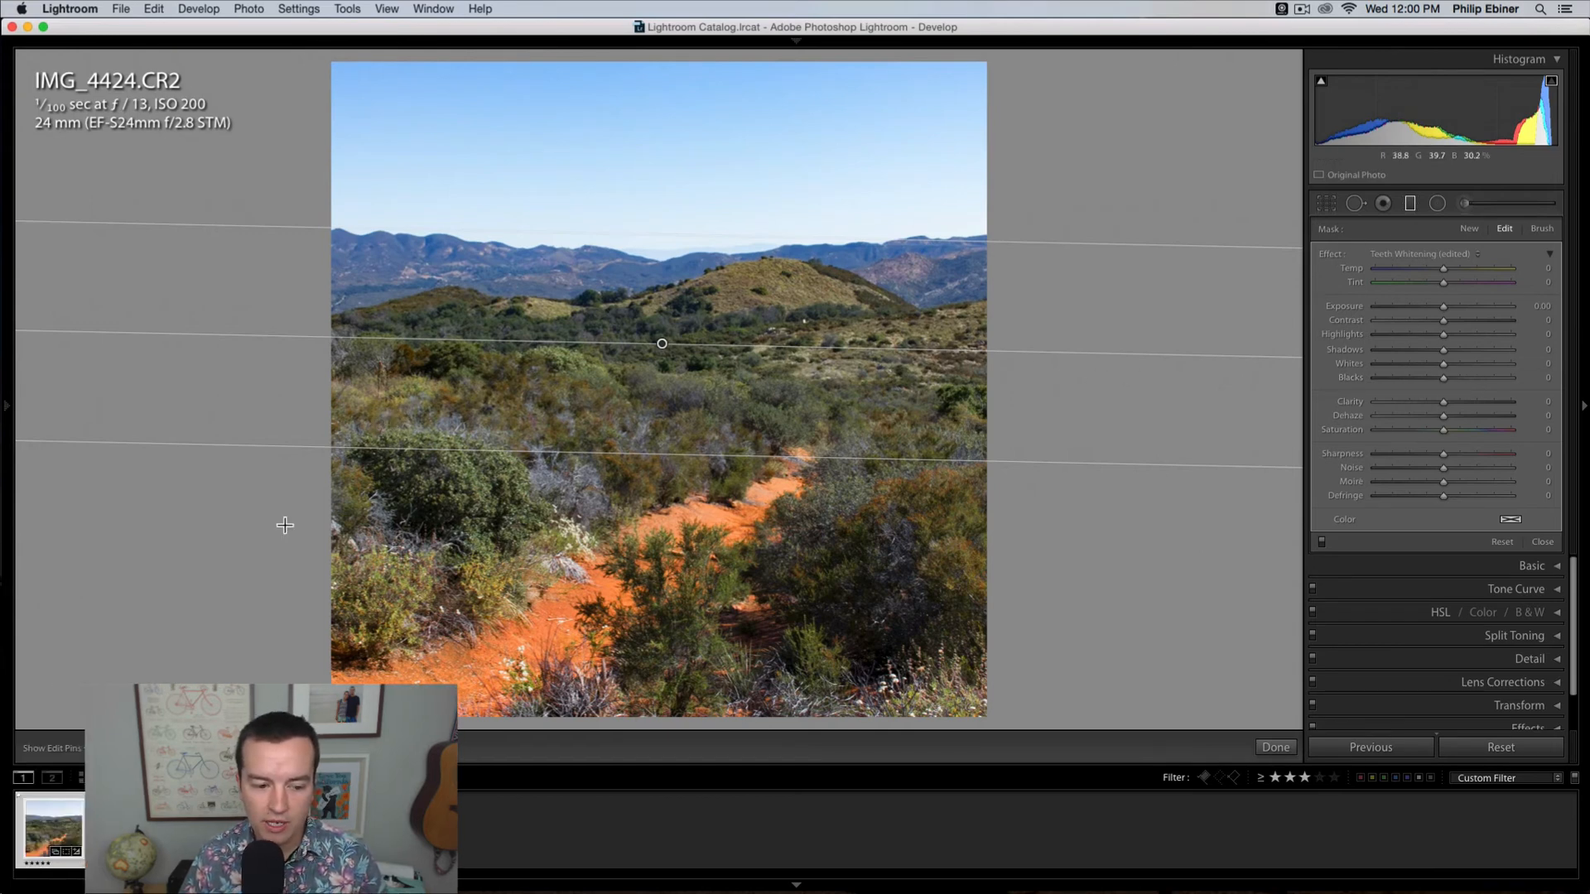
Step: With the mask overlay shown, level the graduated filter, narrow its transition around the central hill, and hide the overlay again
{"action": "left_click", "coordinate": [150, 747]}
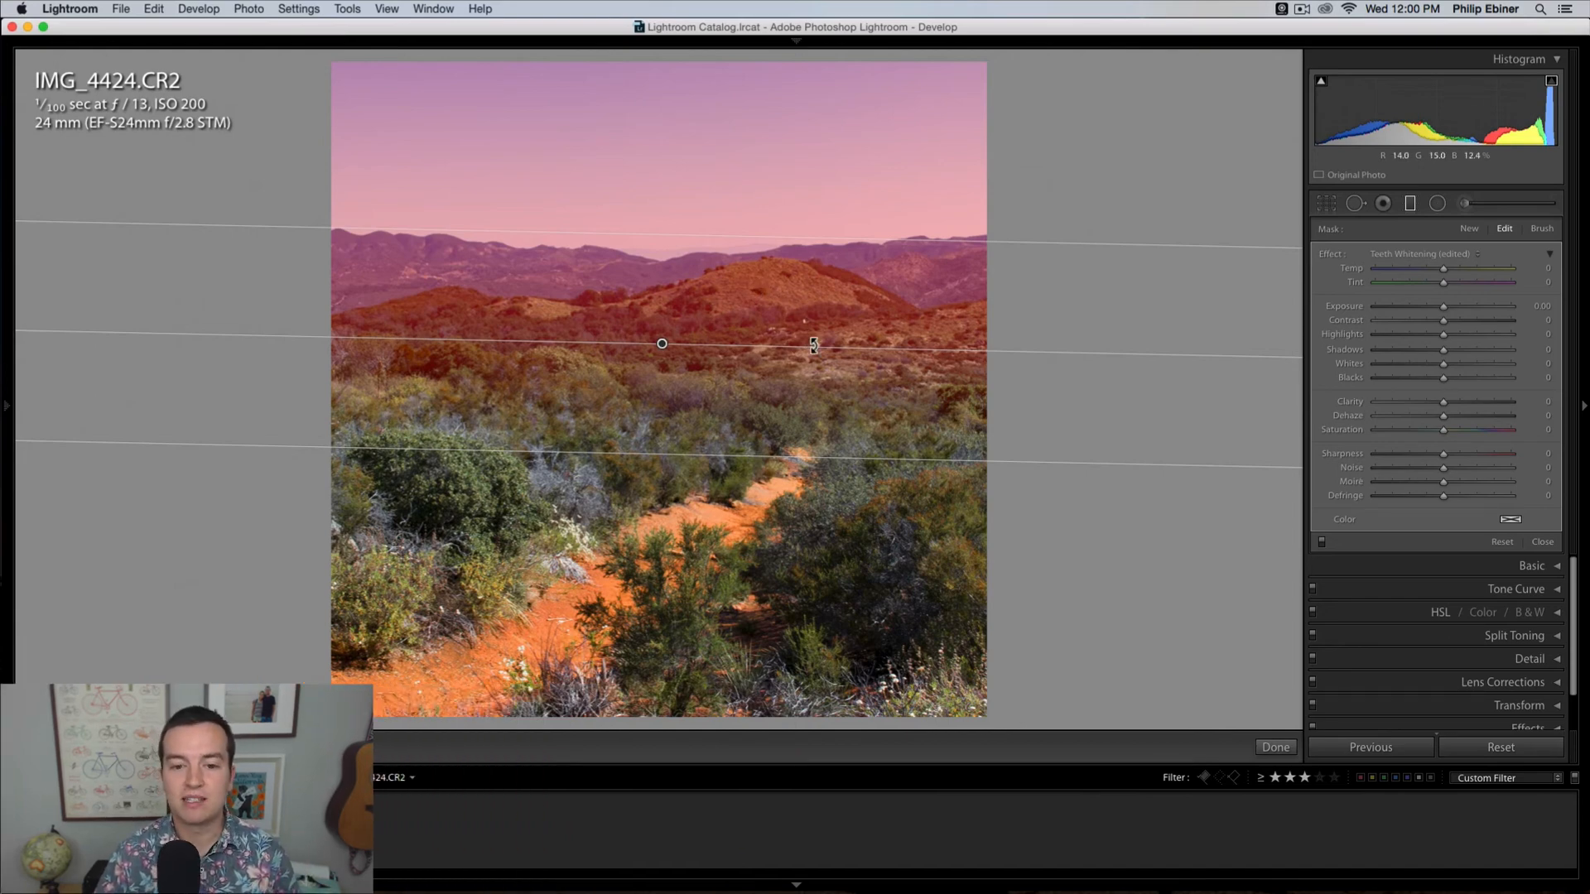
{"action": "left_click_drag", "start_coordinate": [809, 342], "coordinate": [675, 304]}
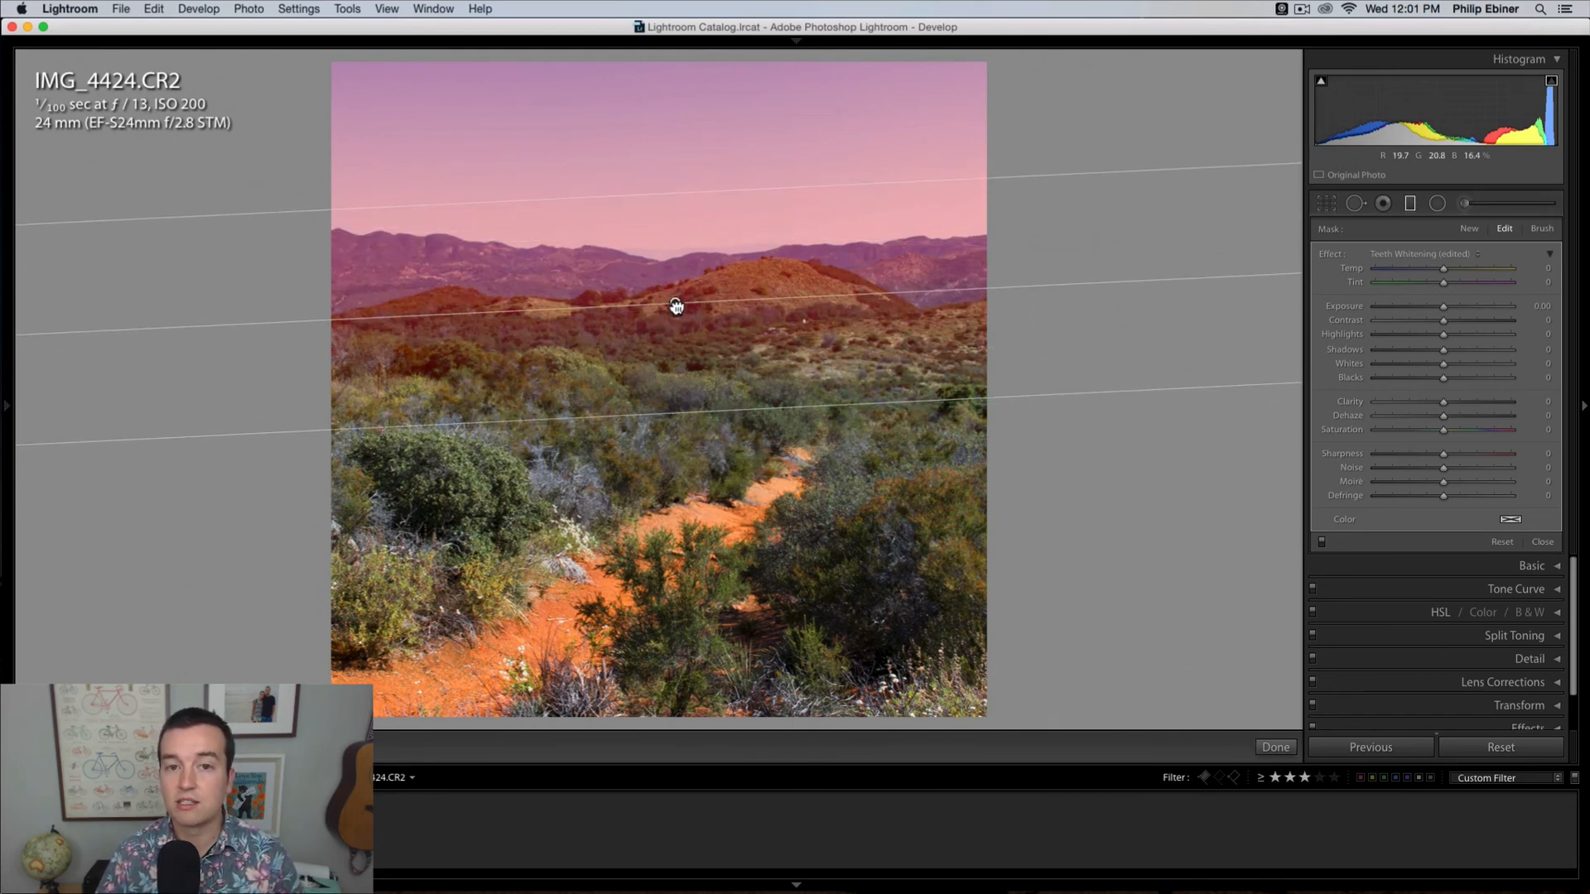
{"action": "left_click_drag", "start_coordinate": [860, 293], "coordinate": [865, 301]}
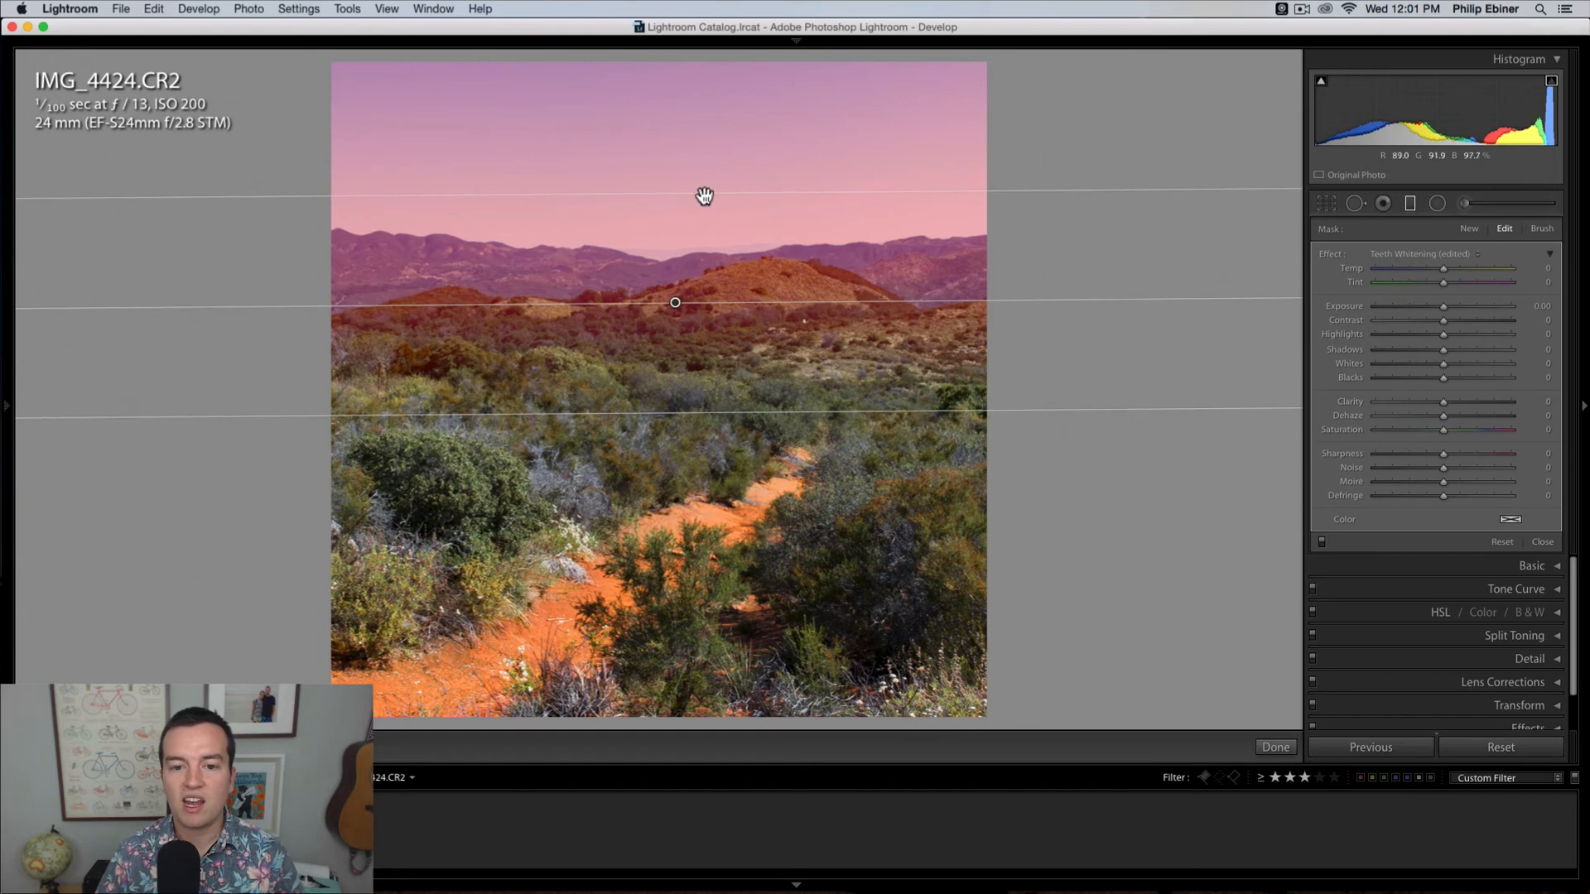
{"action": "left_click_drag", "start_coordinate": [704, 196], "coordinate": [693, 292]}
{"action": "left_click_drag", "start_coordinate": [674, 352], "coordinate": [681, 278]}
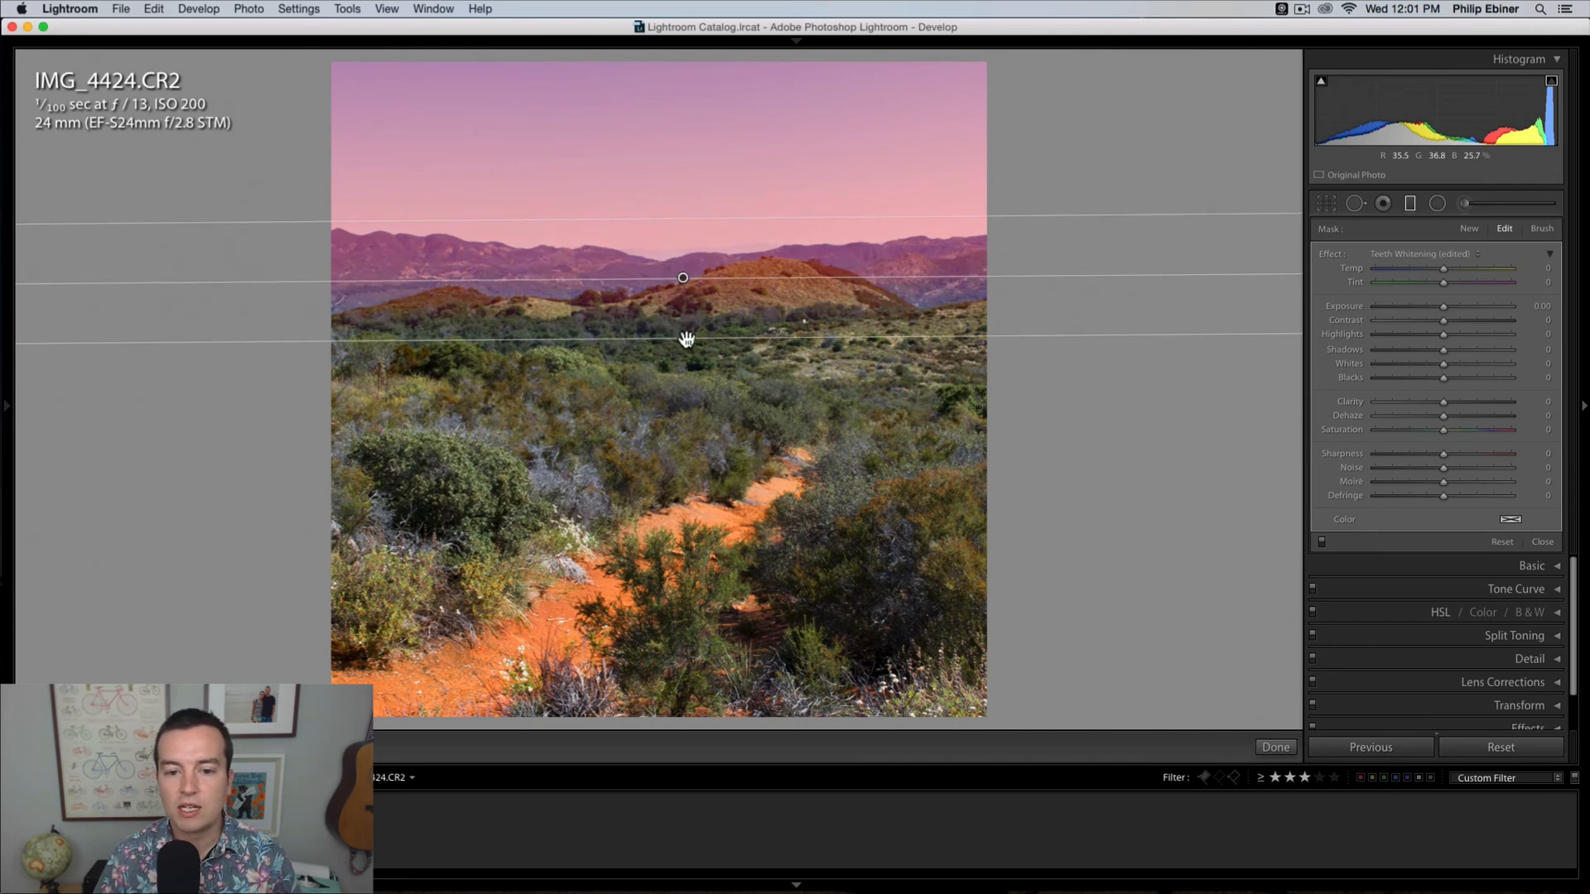
{"action": "mouse_move", "coordinate": [685, 336]}
{"action": "left_mouse_down"}
{"action": "mouse_move", "coordinate": [690, 293]}
{"action": "mouse_move", "coordinate": [692, 374]}
{"action": "mouse_move", "coordinate": [709, 322]}
{"action": "left_mouse_up"}
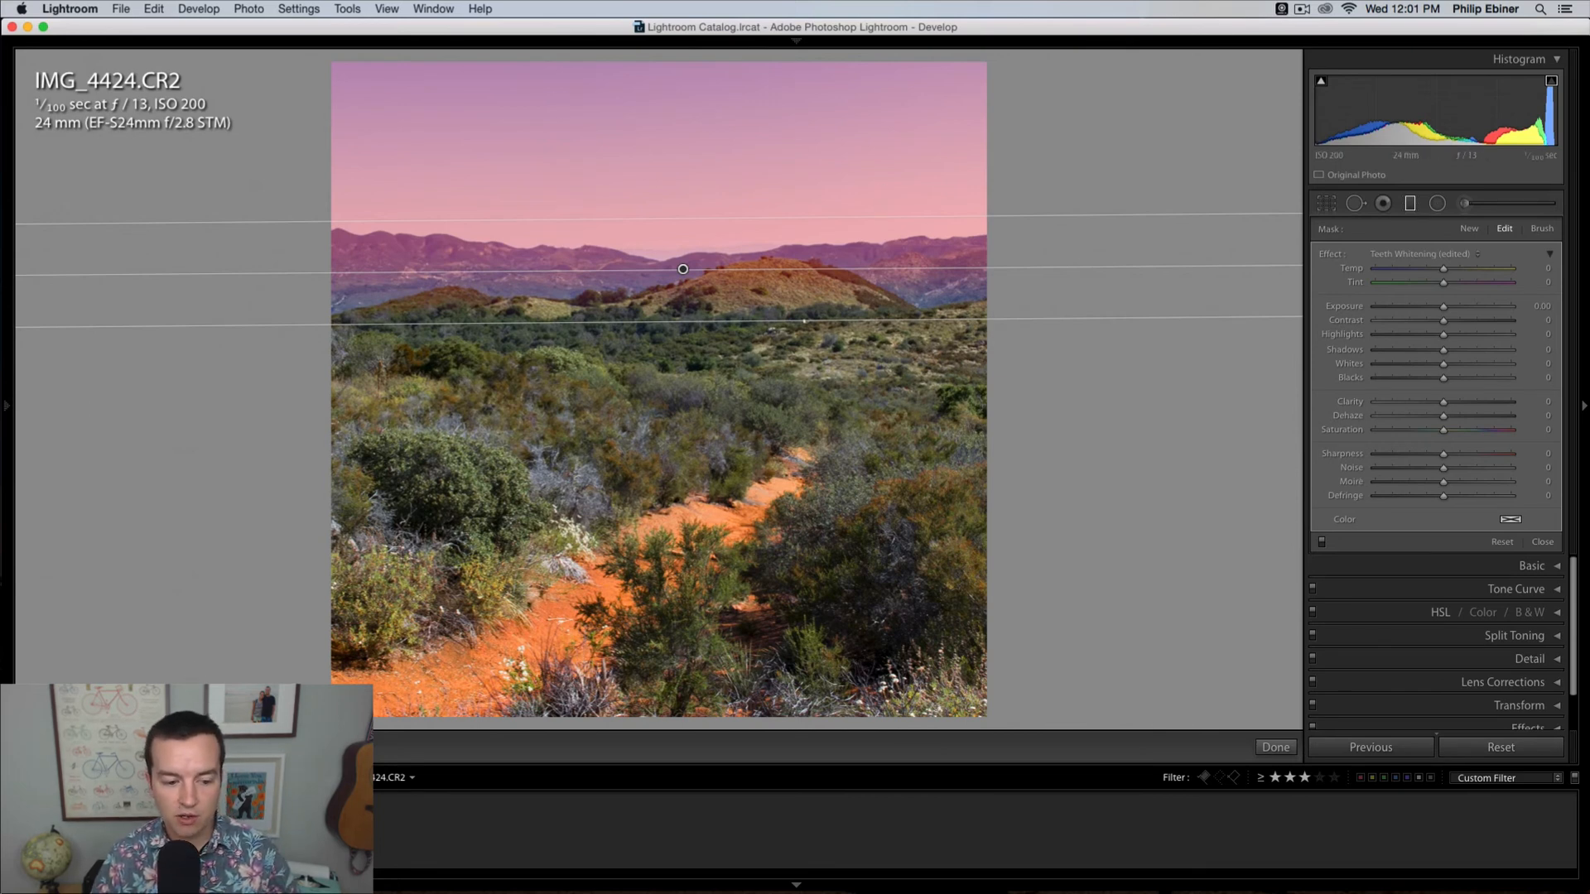
{"action": "key", "text": "o"}
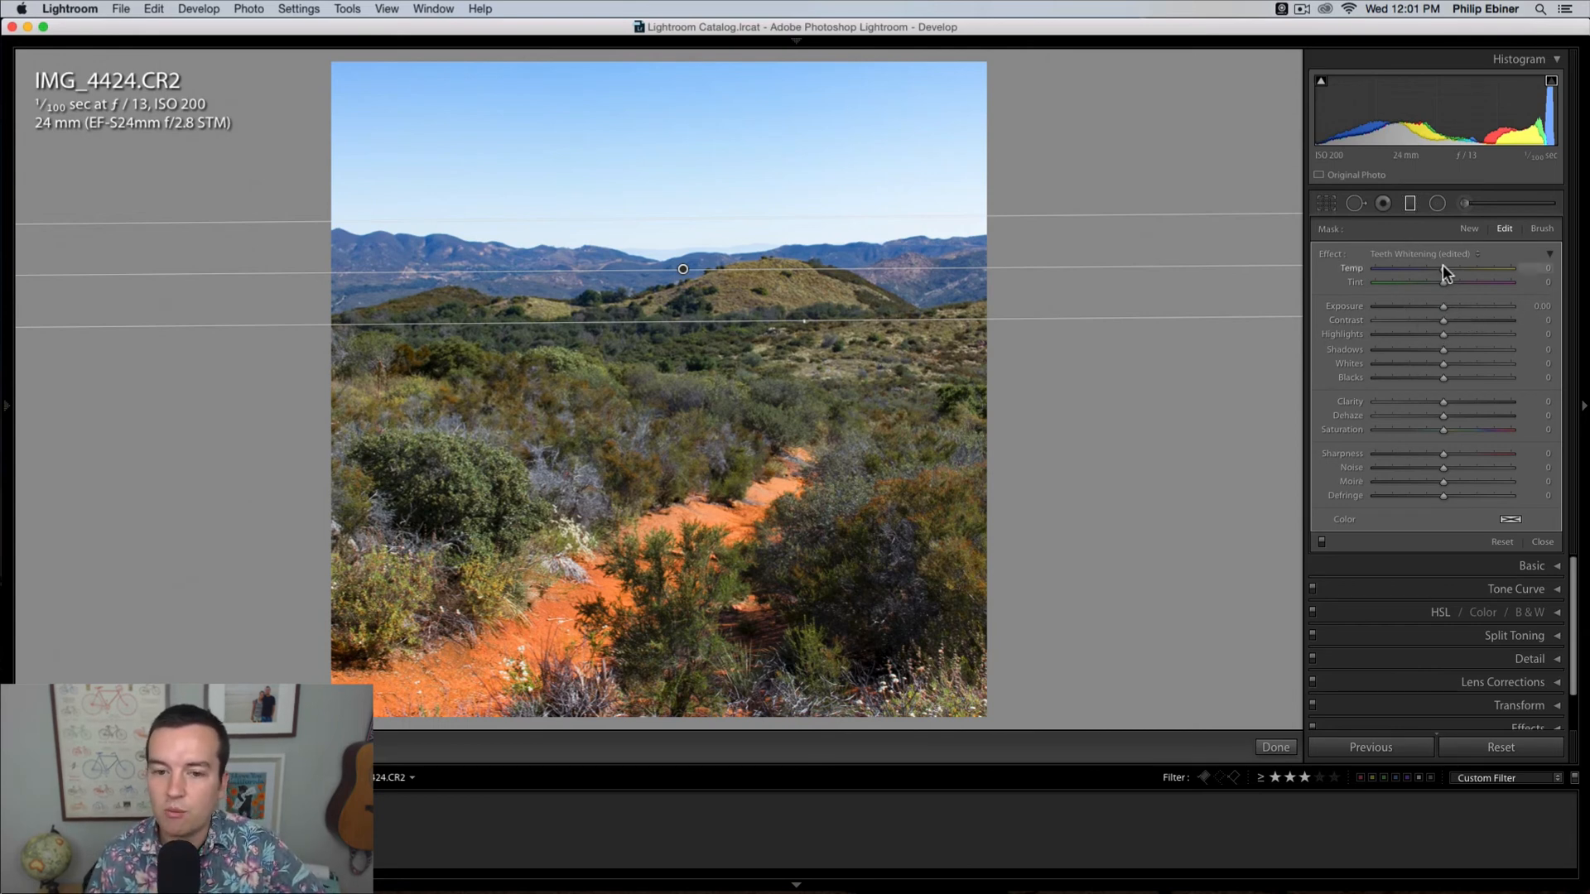
Step: Set the graduated filter to Temp -27, Exposure -0.07 and Dehaze 19, shifting it slightly upward to the mountain line
{"action": "mouse_move", "coordinate": [1454, 270]}
{"action": "left_mouse_down"}
{"action": "mouse_move", "coordinate": [1497, 271]}
{"action": "mouse_move", "coordinate": [1393, 262]}
{"action": "mouse_move", "coordinate": [1424, 271]}
{"action": "left_mouse_up"}
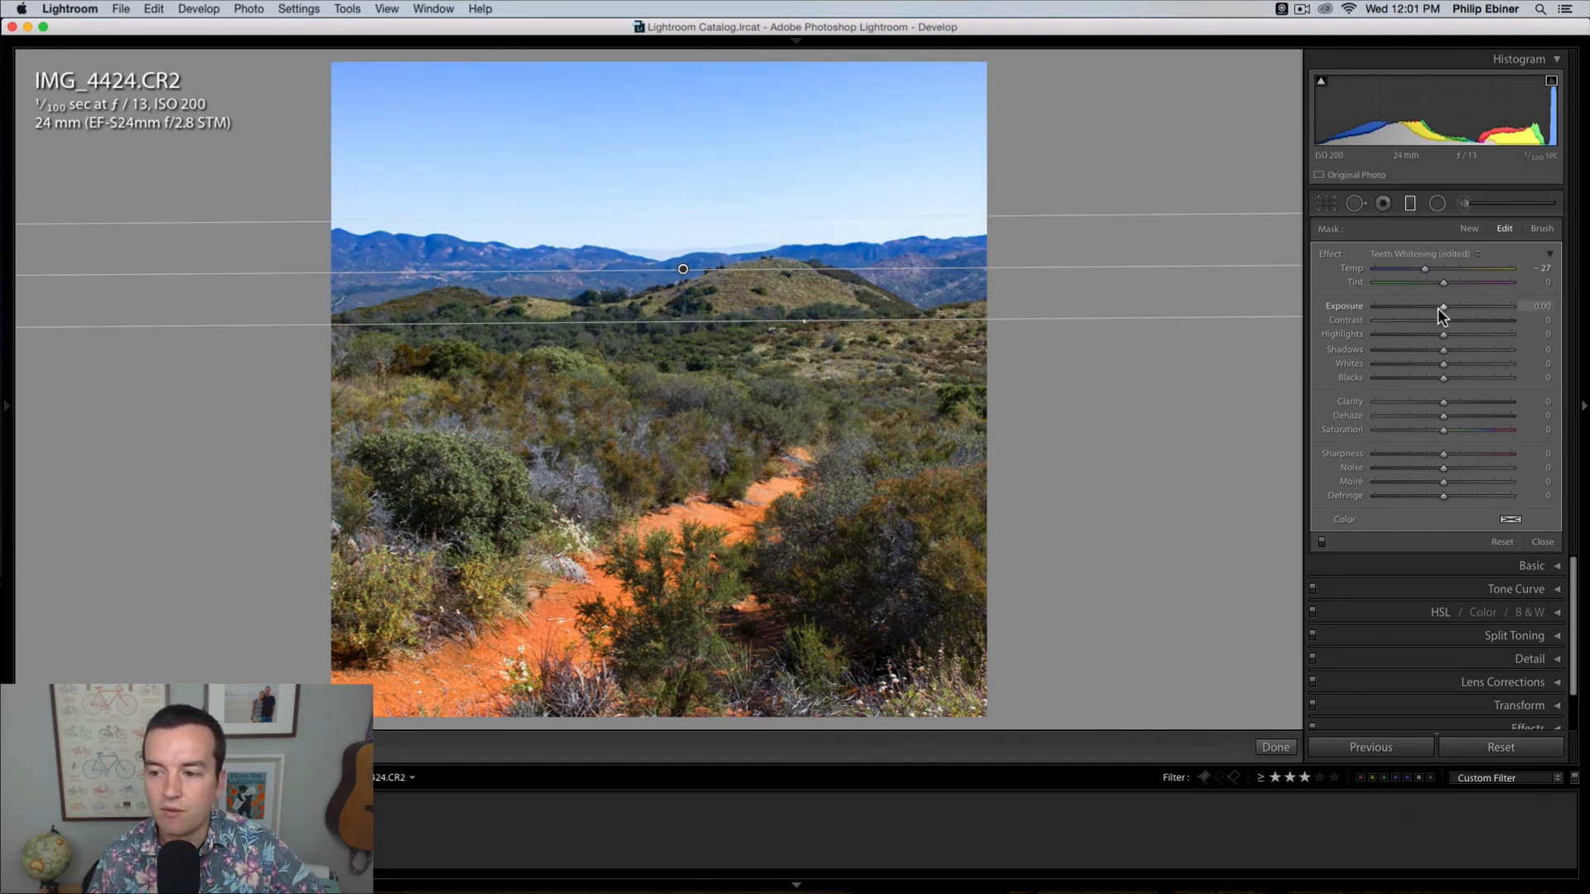
{"action": "mouse_move", "coordinate": [1440, 307]}
{"action": "left_mouse_down"}
{"action": "mouse_move", "coordinate": [1423, 305]}
{"action": "mouse_move", "coordinate": [1442, 305]}
{"action": "left_mouse_up"}
{"action": "left_click_drag", "start_coordinate": [686, 268], "coordinate": [685, 244]}
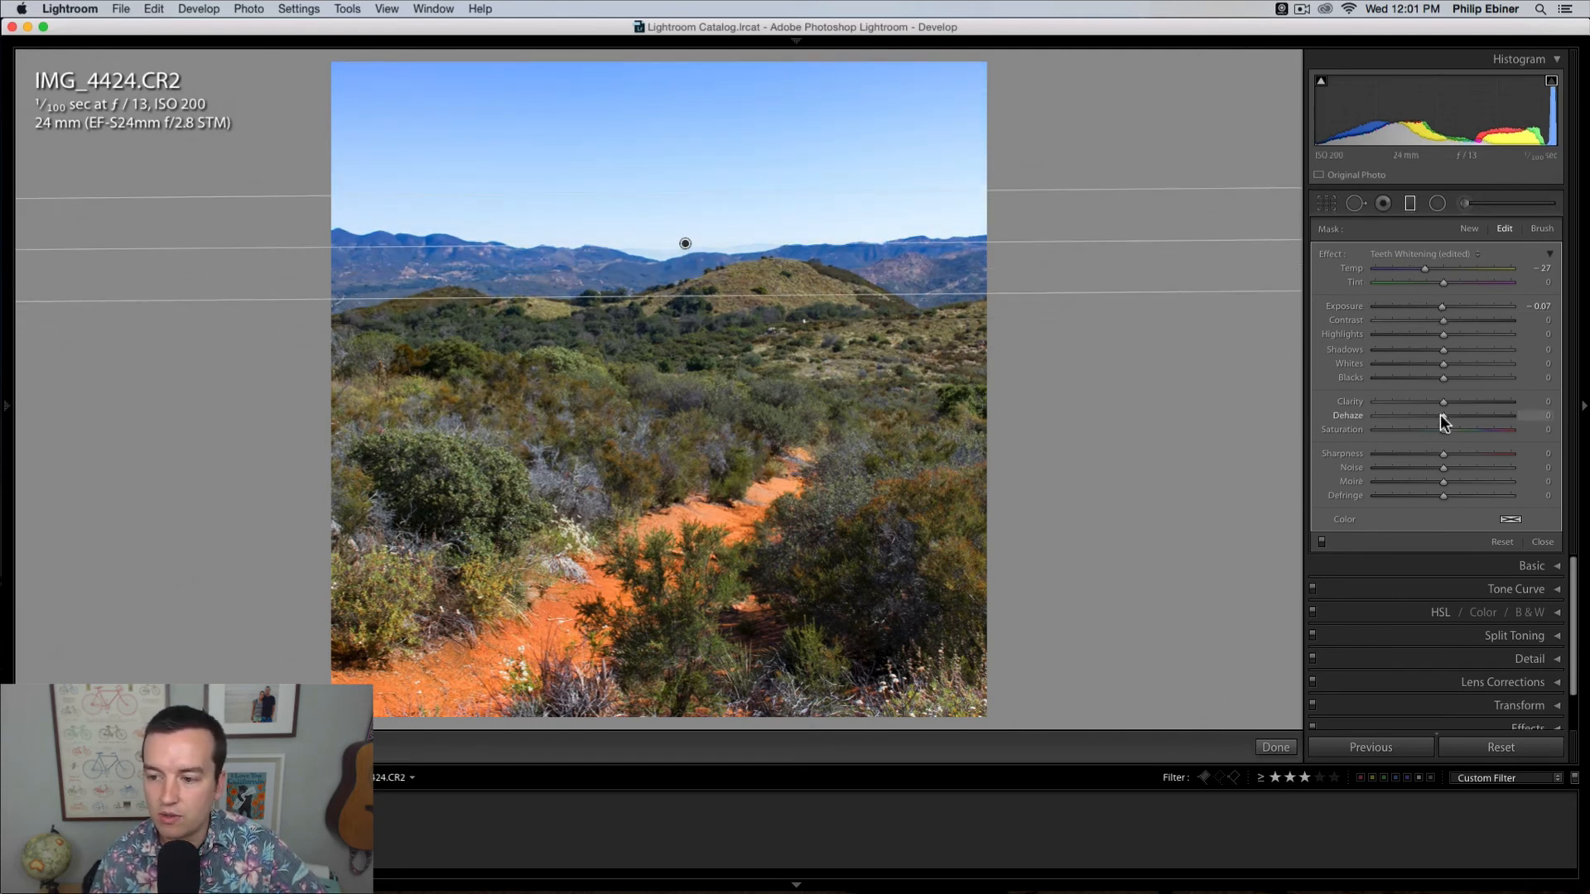
{"action": "left_click_drag", "start_coordinate": [1439, 414], "coordinate": [1452, 409]}
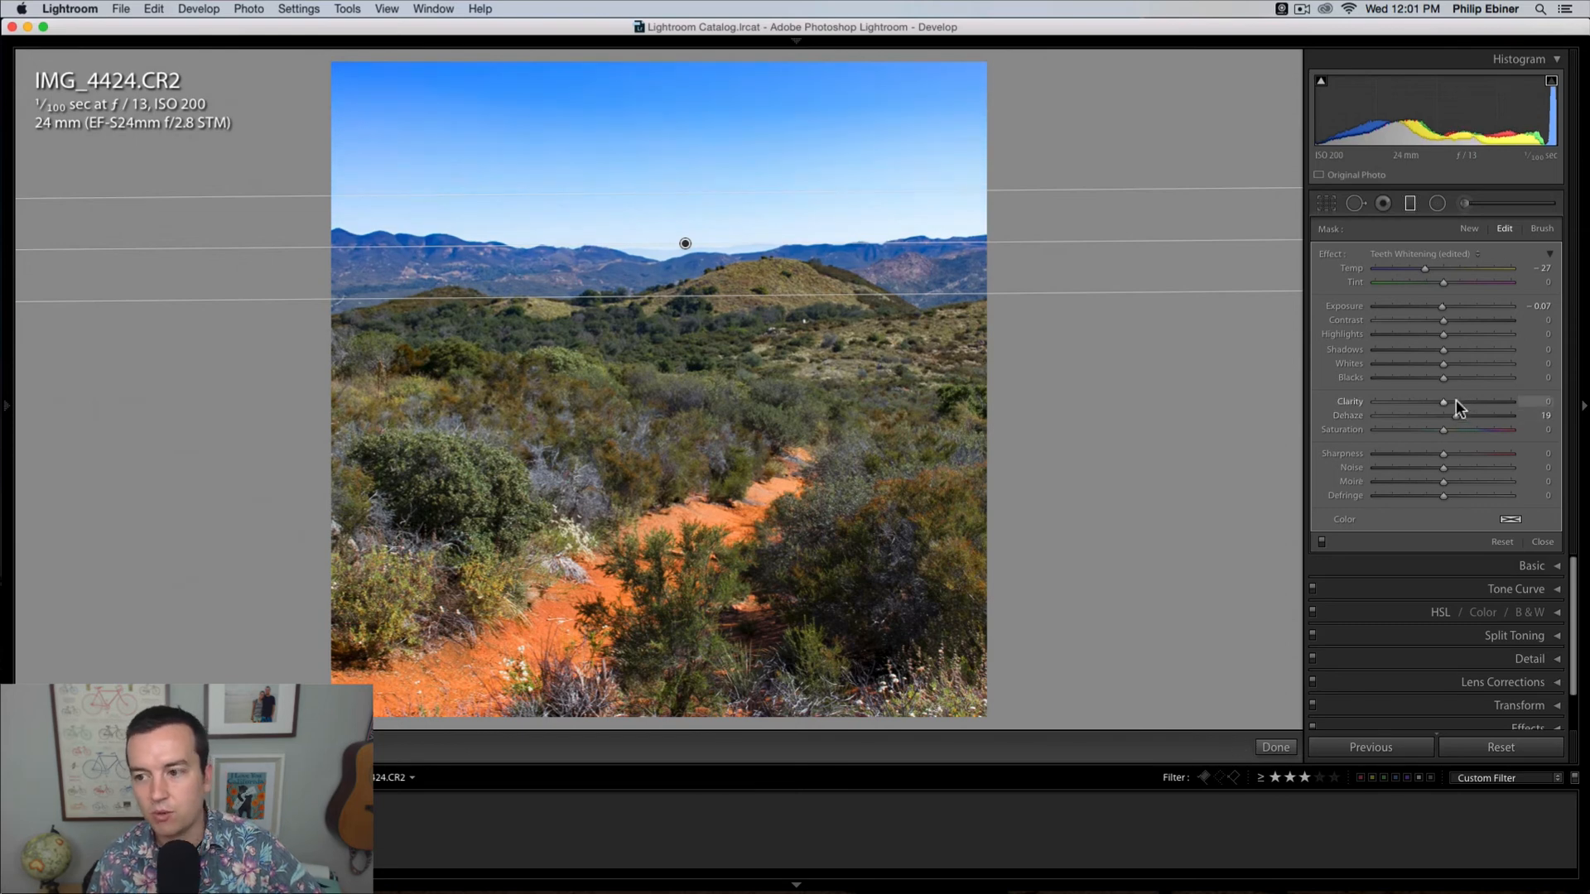
{"action": "left_click", "coordinate": [1276, 747]}
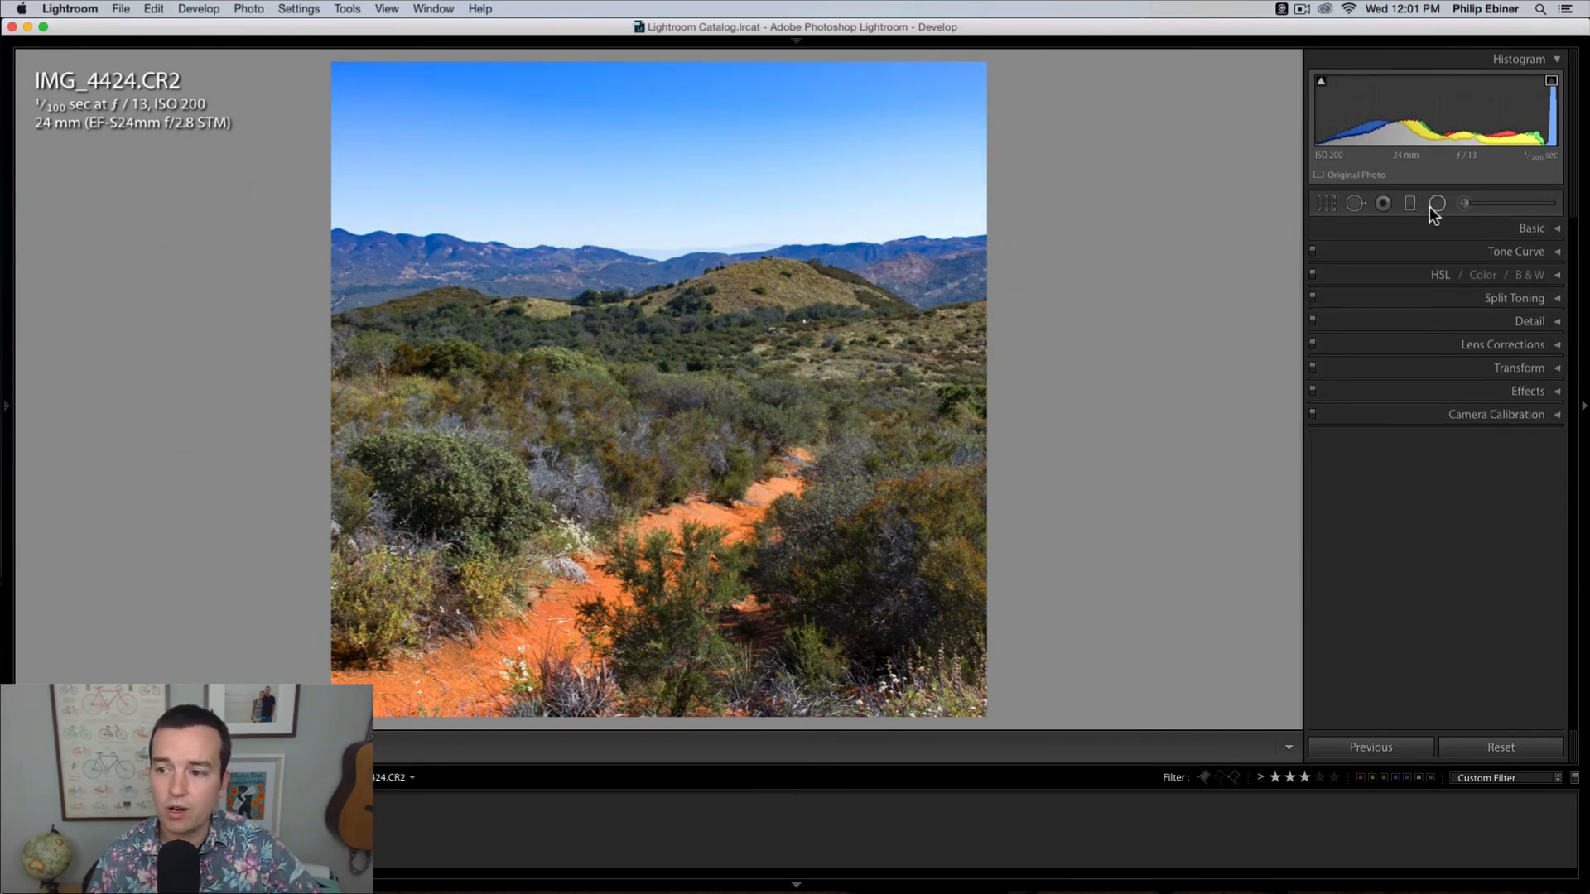
Step: Prepare the Adjustment Brush with Exposure and Saturation reset to 0 and a brush size of 15.3
{"action": "left_click", "coordinate": [1530, 203]}
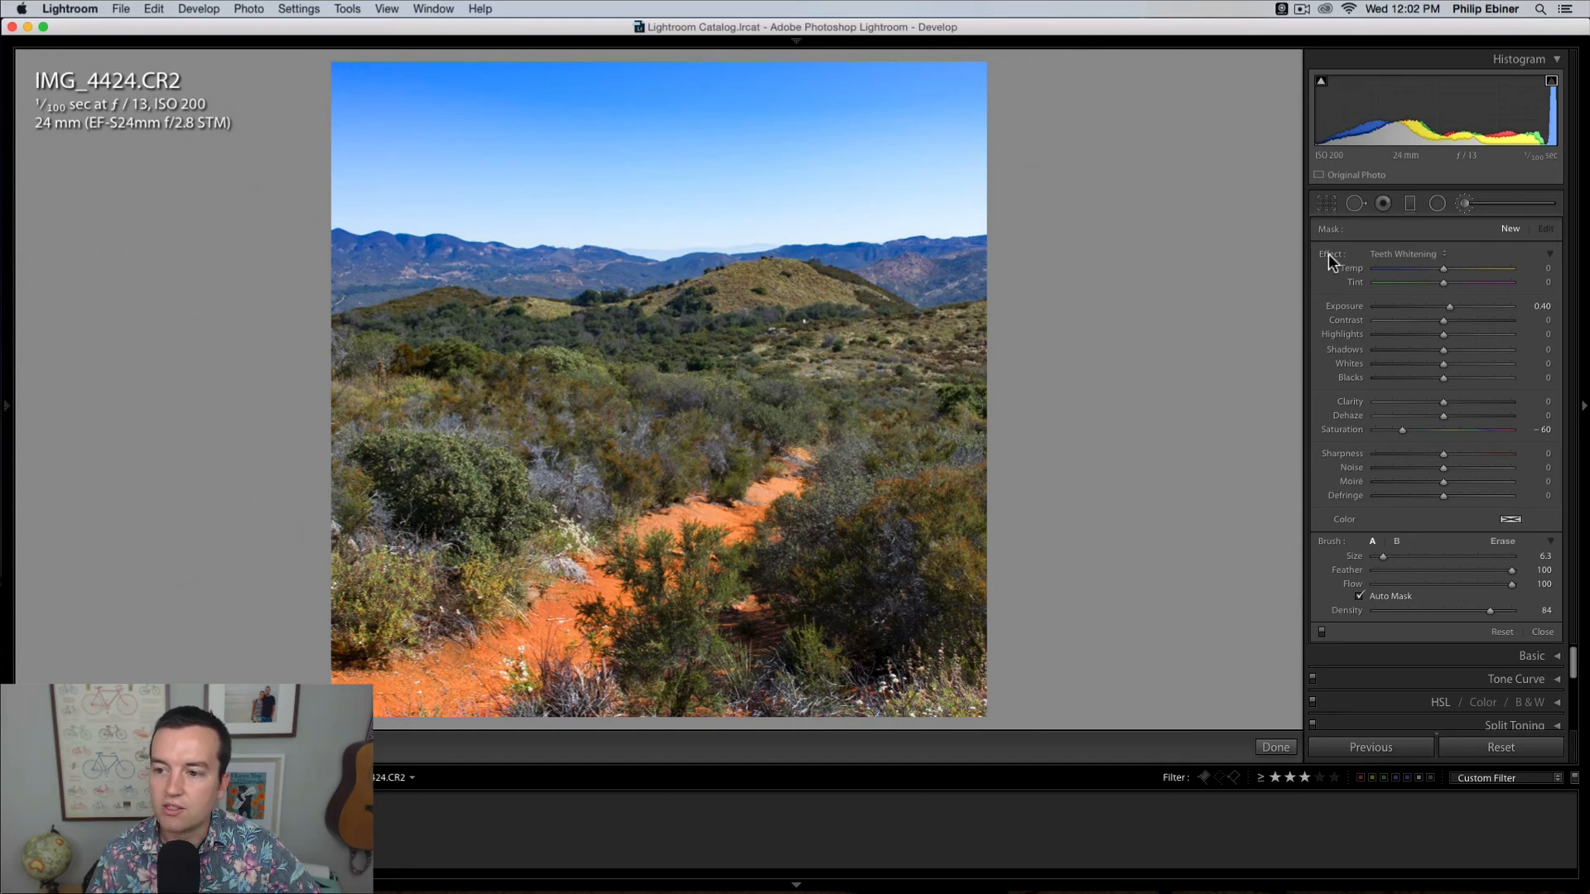
{"action": "left_click", "coordinate": [1423, 251]}
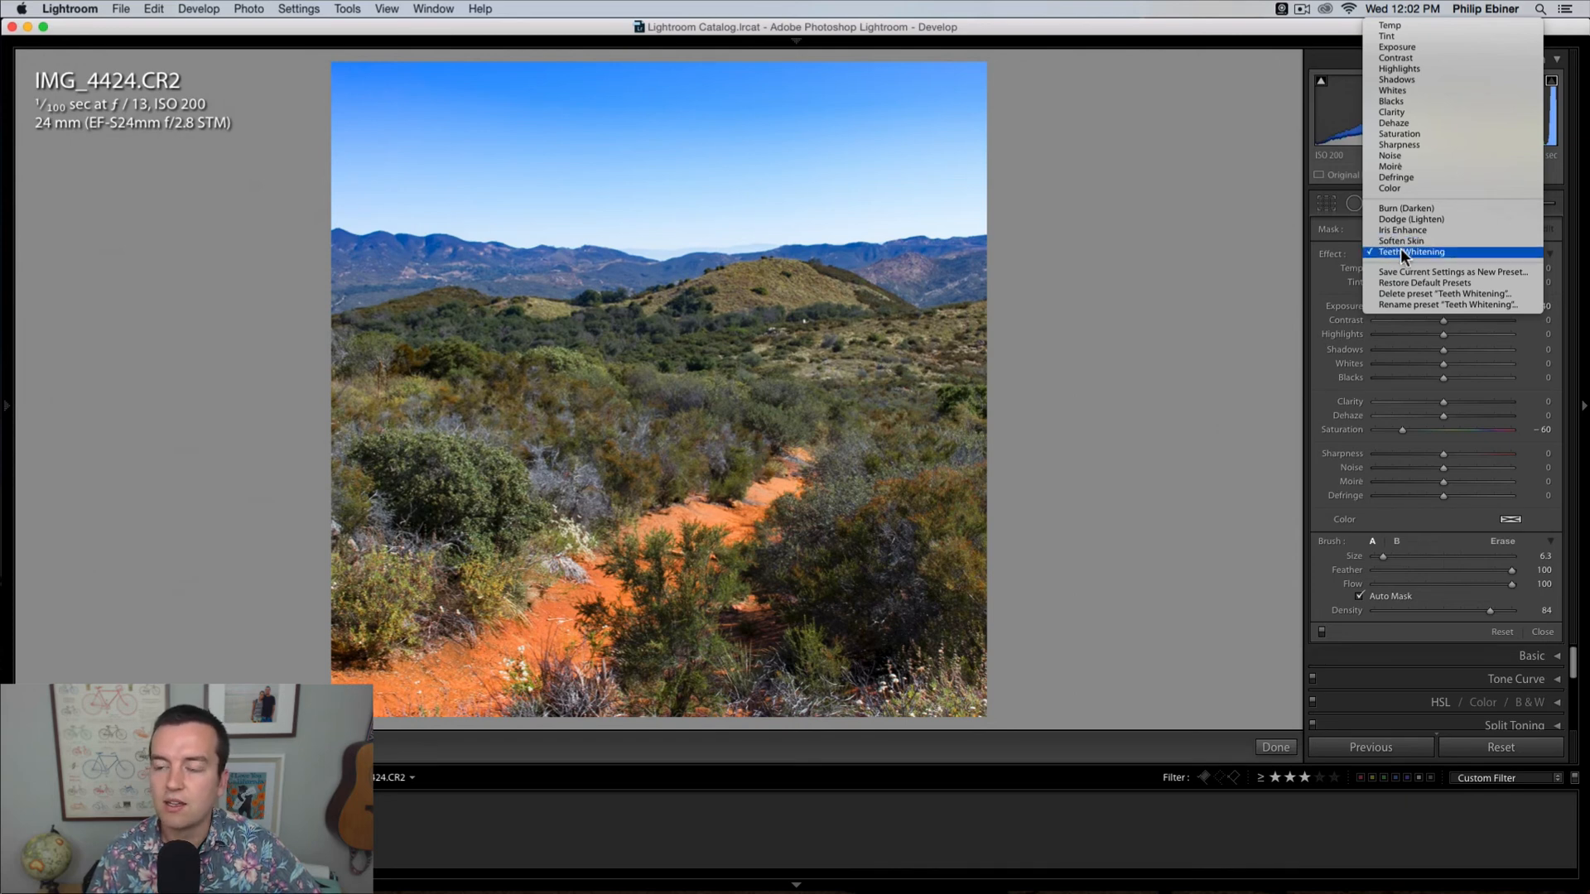
{"action": "left_click", "coordinate": [1334, 251]}
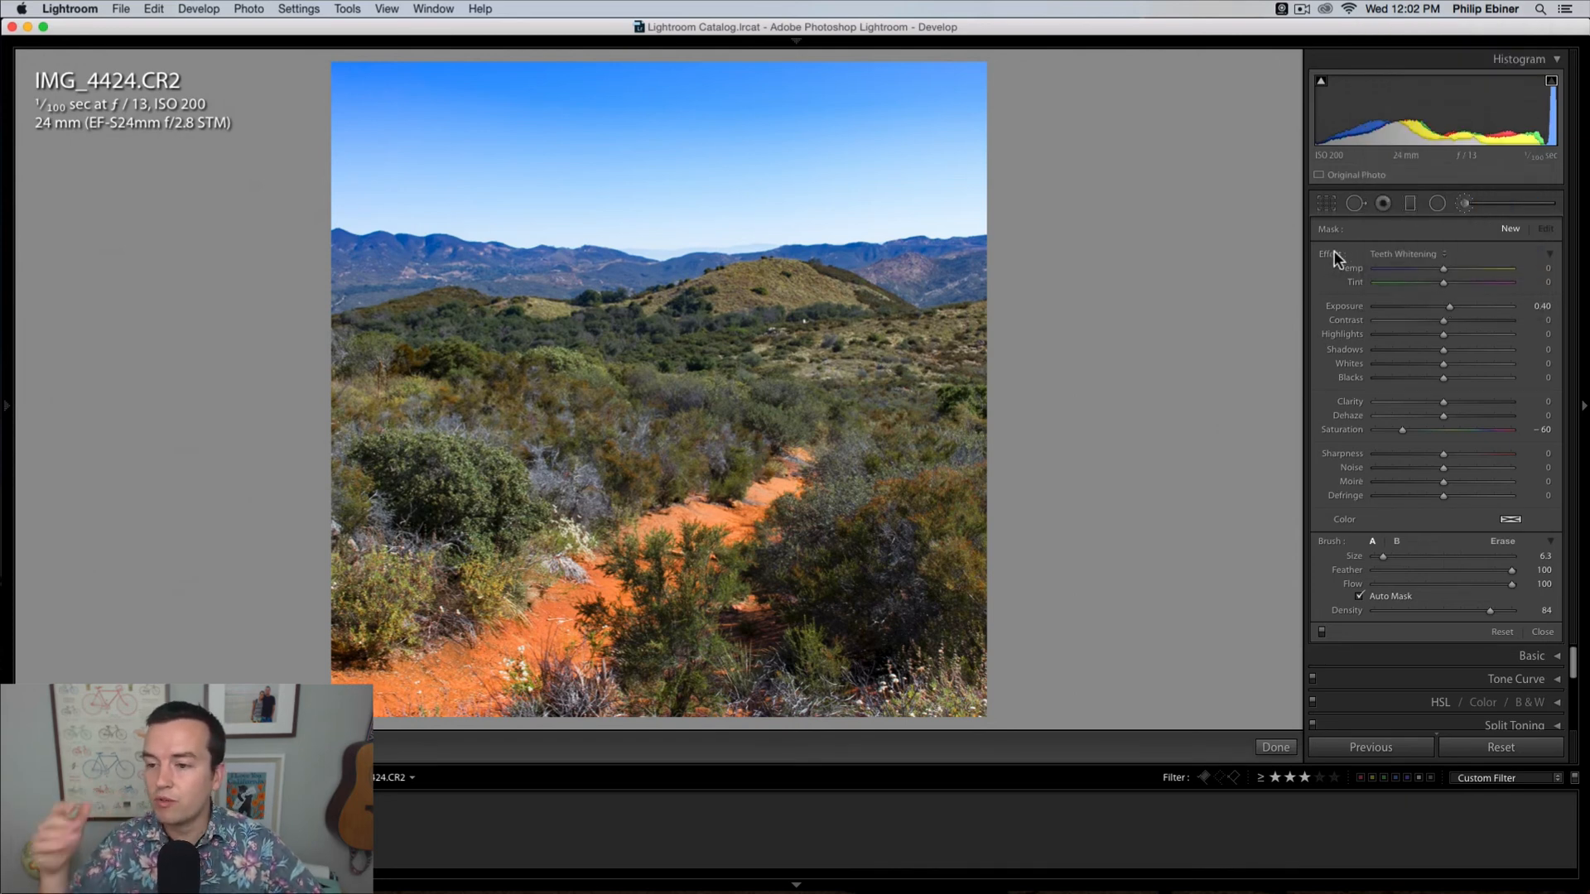
{"action": "left_click", "coordinate": [1403, 431]}
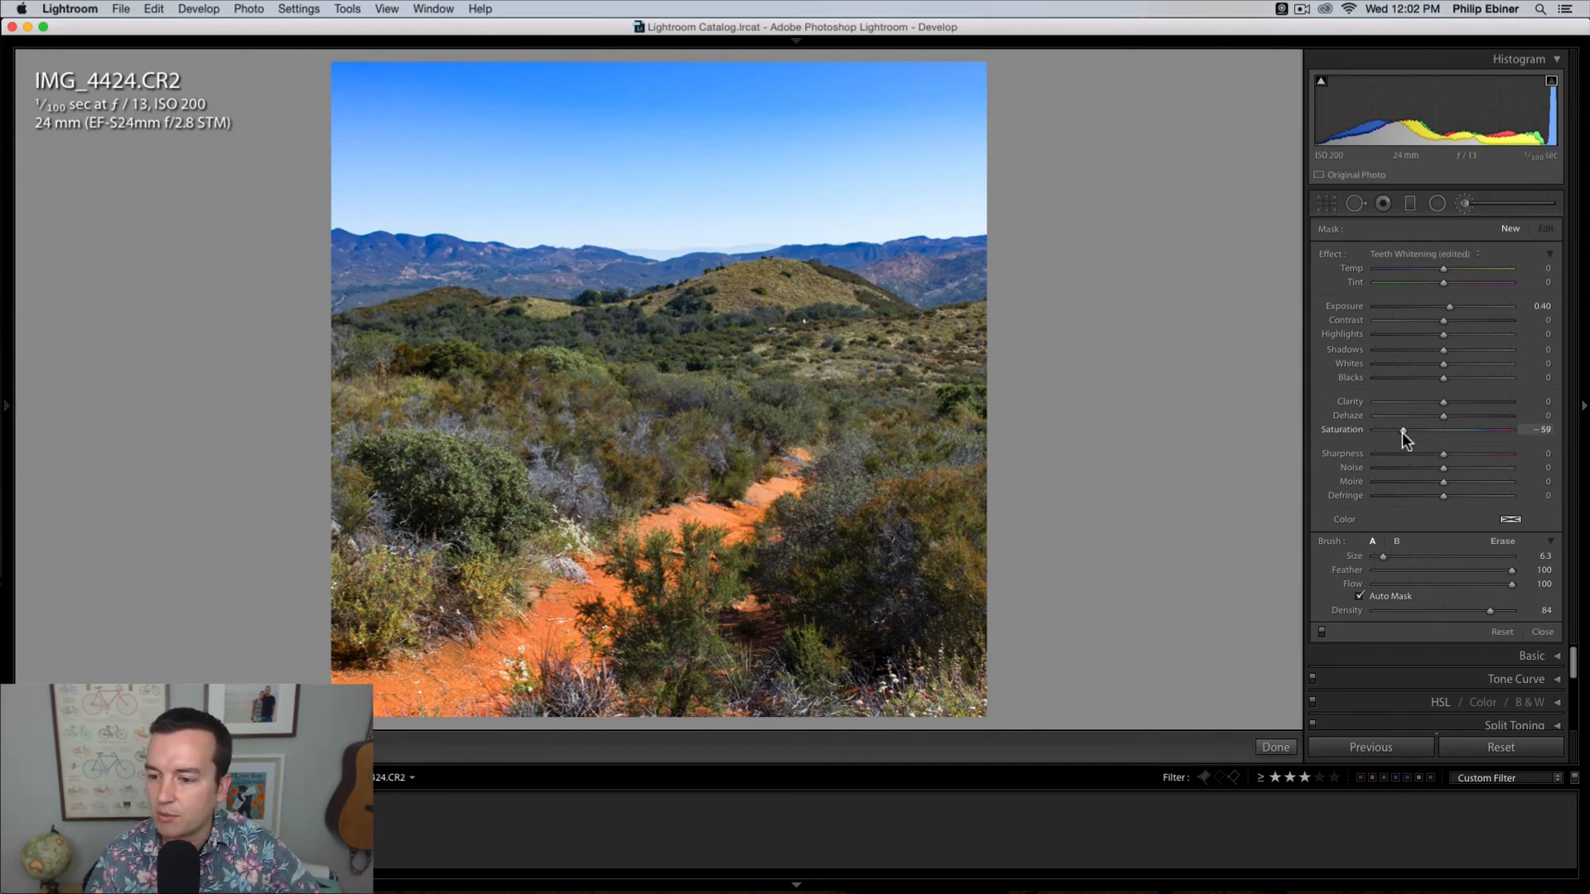
{"action": "double_click", "coordinate": [1403, 431]}
{"action": "double_click", "coordinate": [1450, 305]}
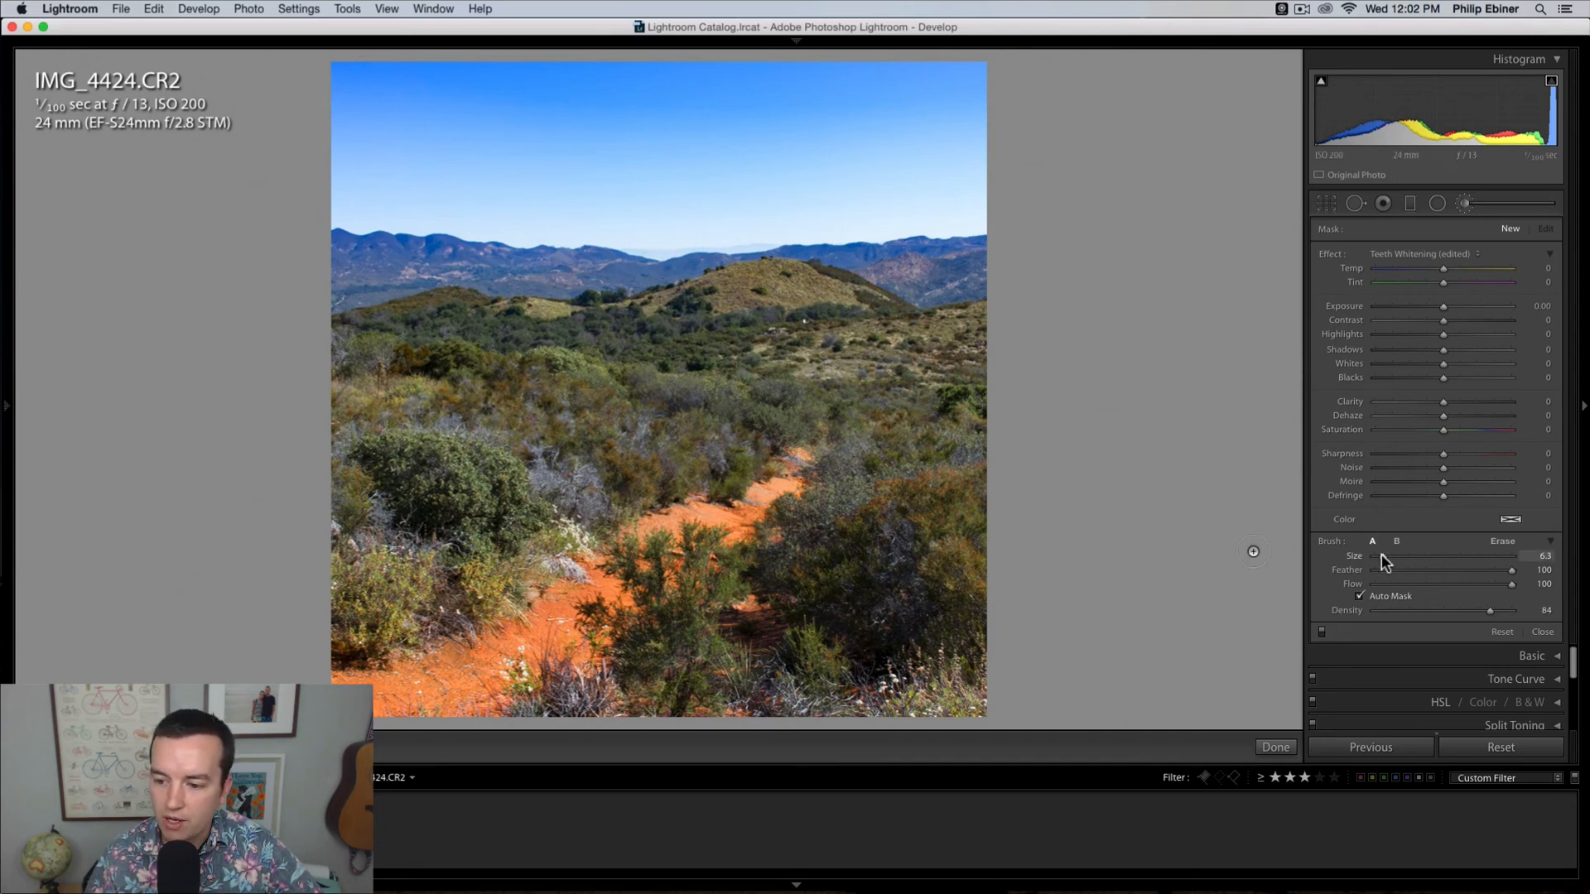
{"action": "left_click_drag", "start_coordinate": [1381, 556], "coordinate": [1396, 556]}
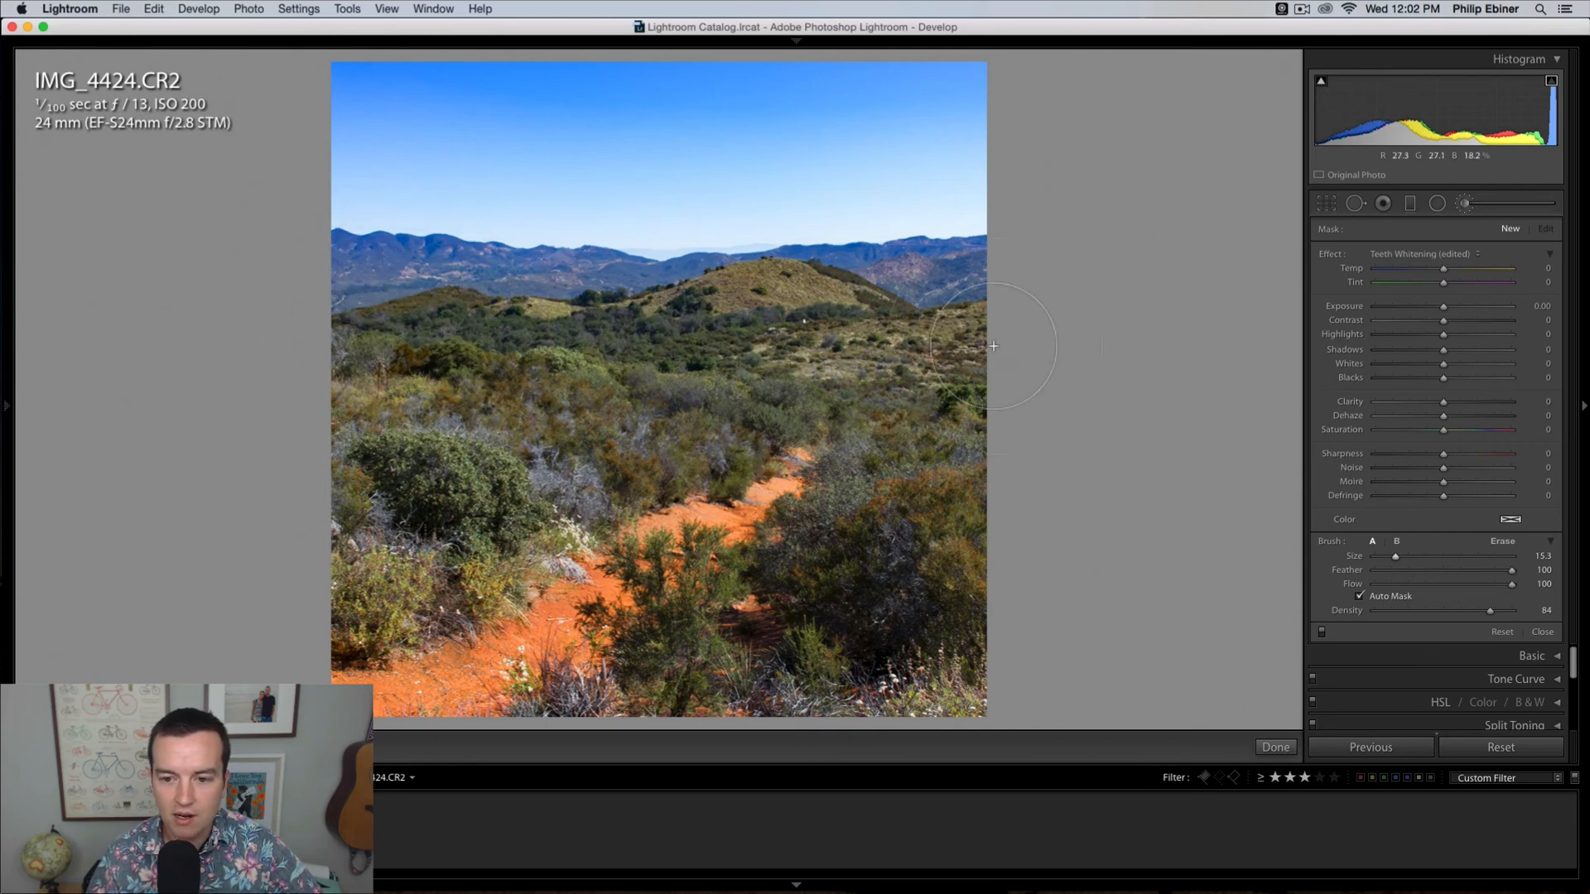
Step: Brush over the green hills and midground vegetation, checking coverage with the mask overlay, and set the brushed area's Saturation to 86
{"action": "left_click", "coordinate": [380, 342]}
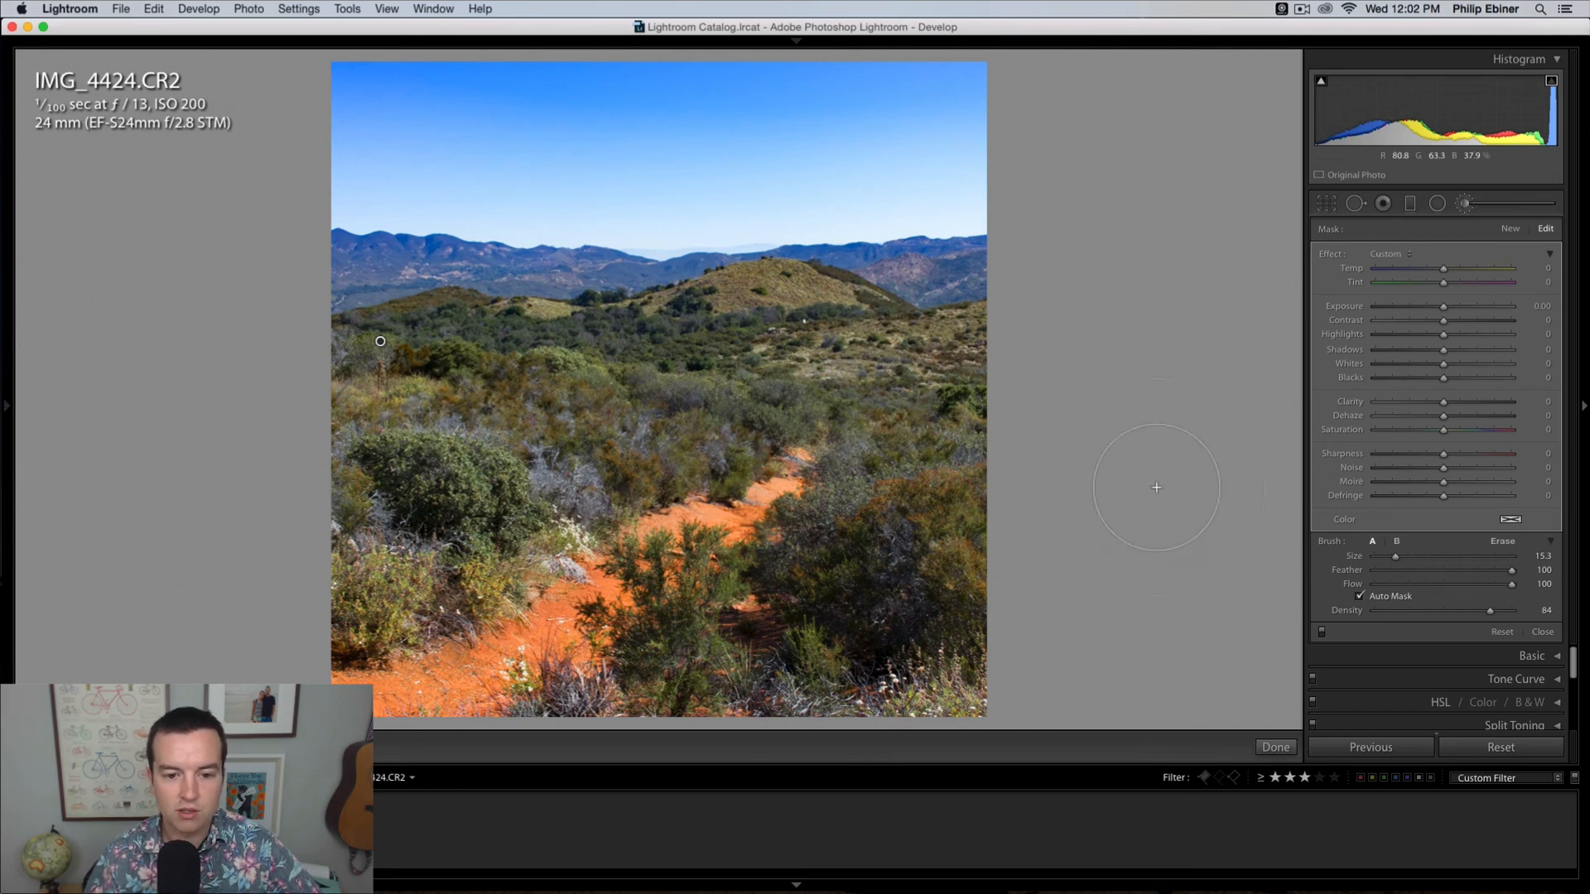
{"action": "key", "text": "o"}
{"action": "mouse_move", "coordinate": [436, 365]}
{"action": "left_mouse_down"}
{"action": "mouse_move", "coordinate": [338, 366]}
{"action": "mouse_move", "coordinate": [986, 379]}
{"action": "mouse_move", "coordinate": [902, 433]}
{"action": "left_mouse_up"}
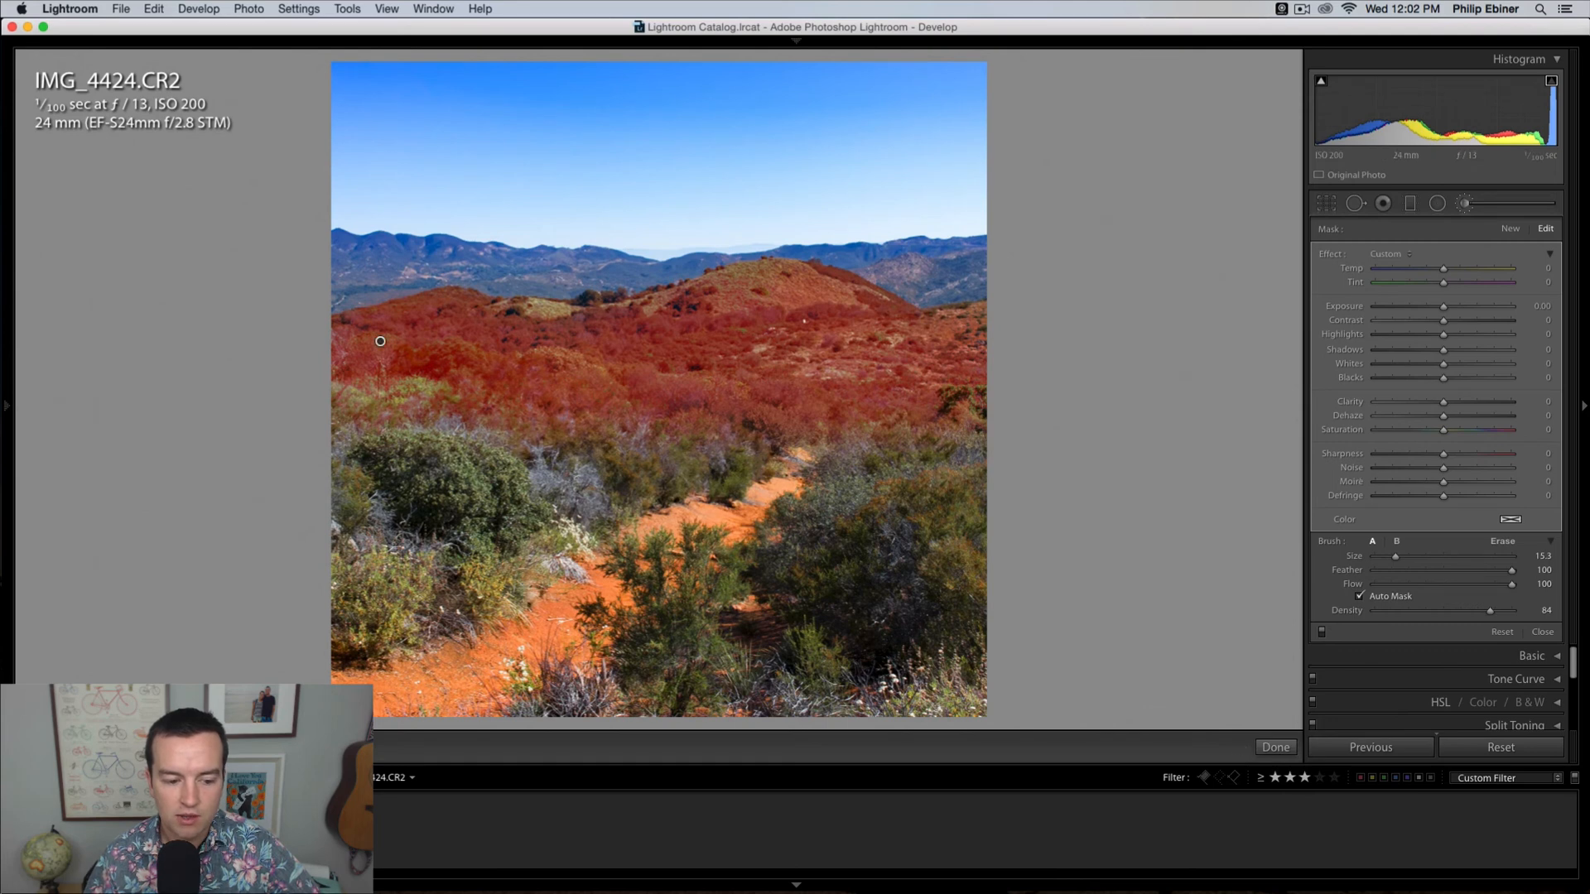
{"action": "key", "text": "o"}
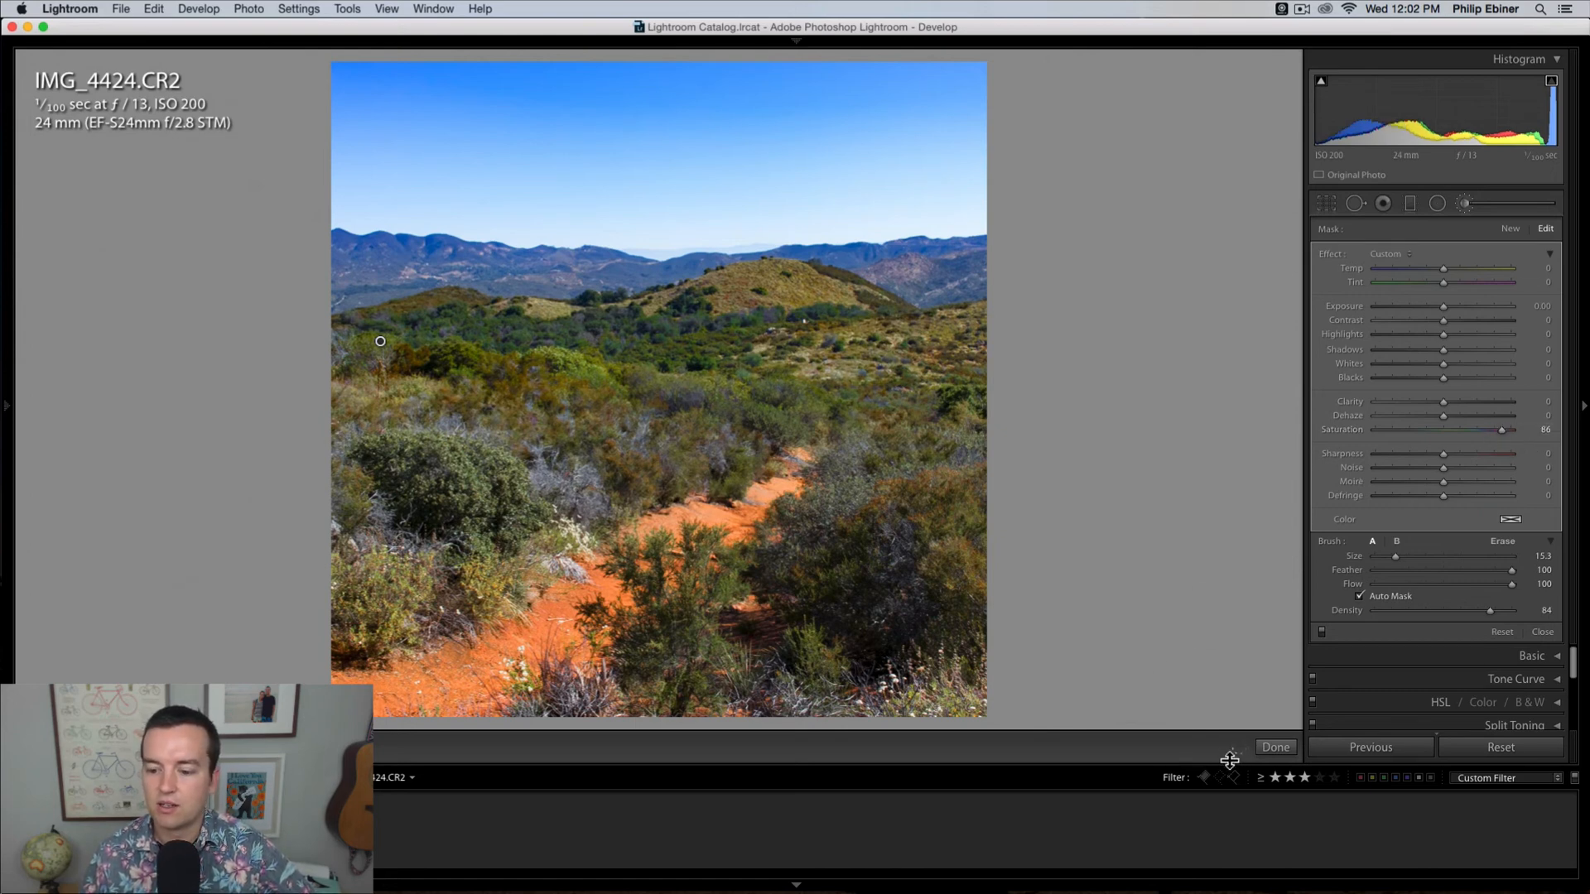
{"action": "left_click", "coordinate": [1276, 748]}
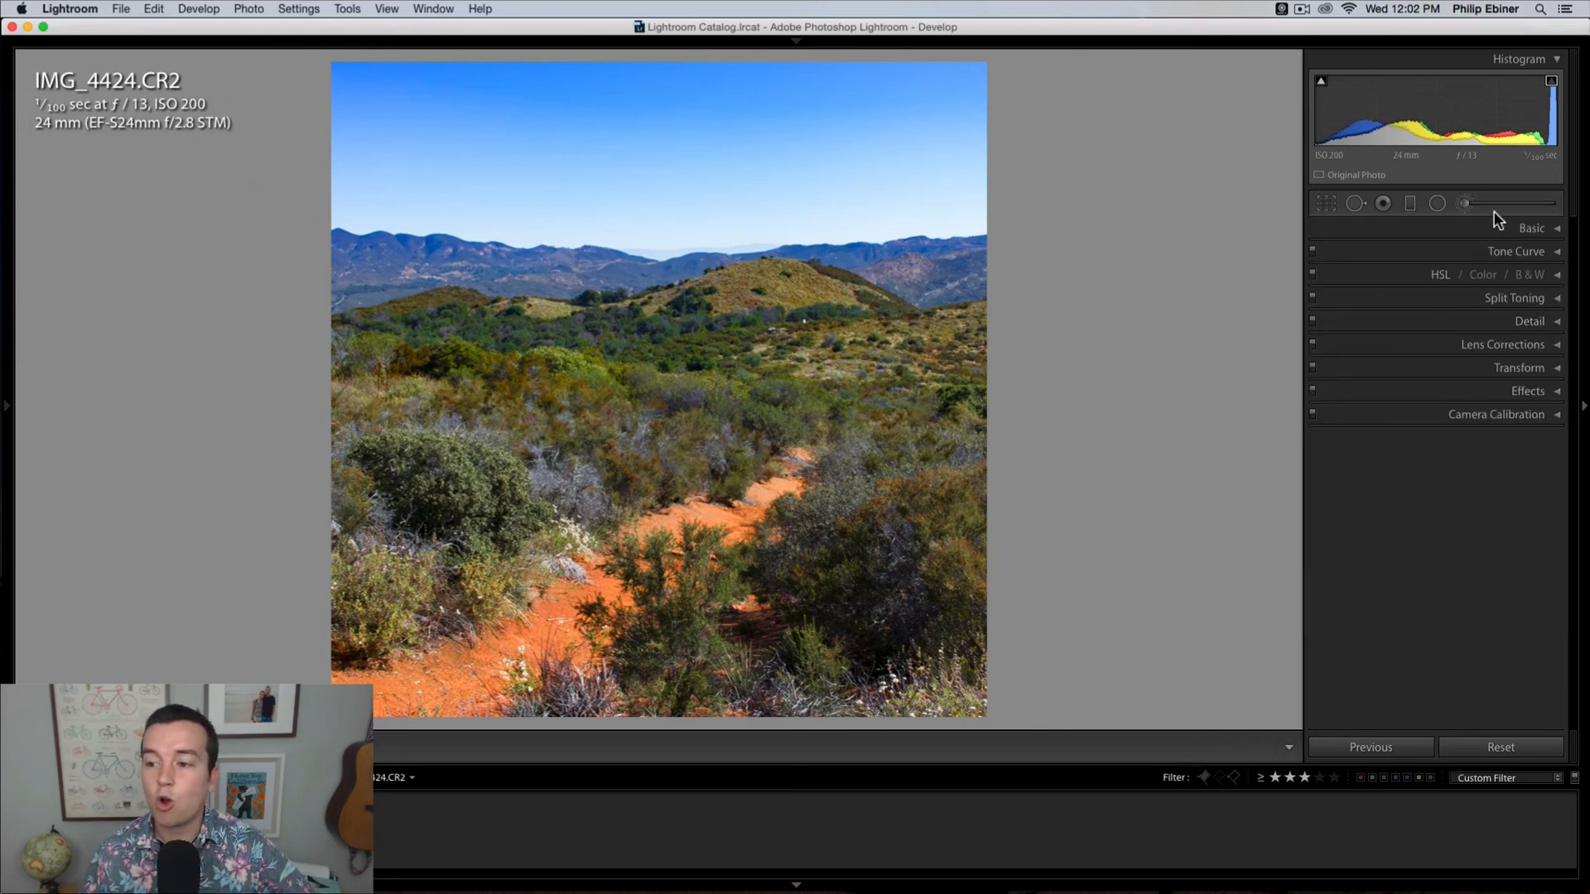
Step: Reselect the brush adjustment on the midground vegetation, delete it, and undo the deletion
{"action": "left_click", "coordinate": [1471, 203]}
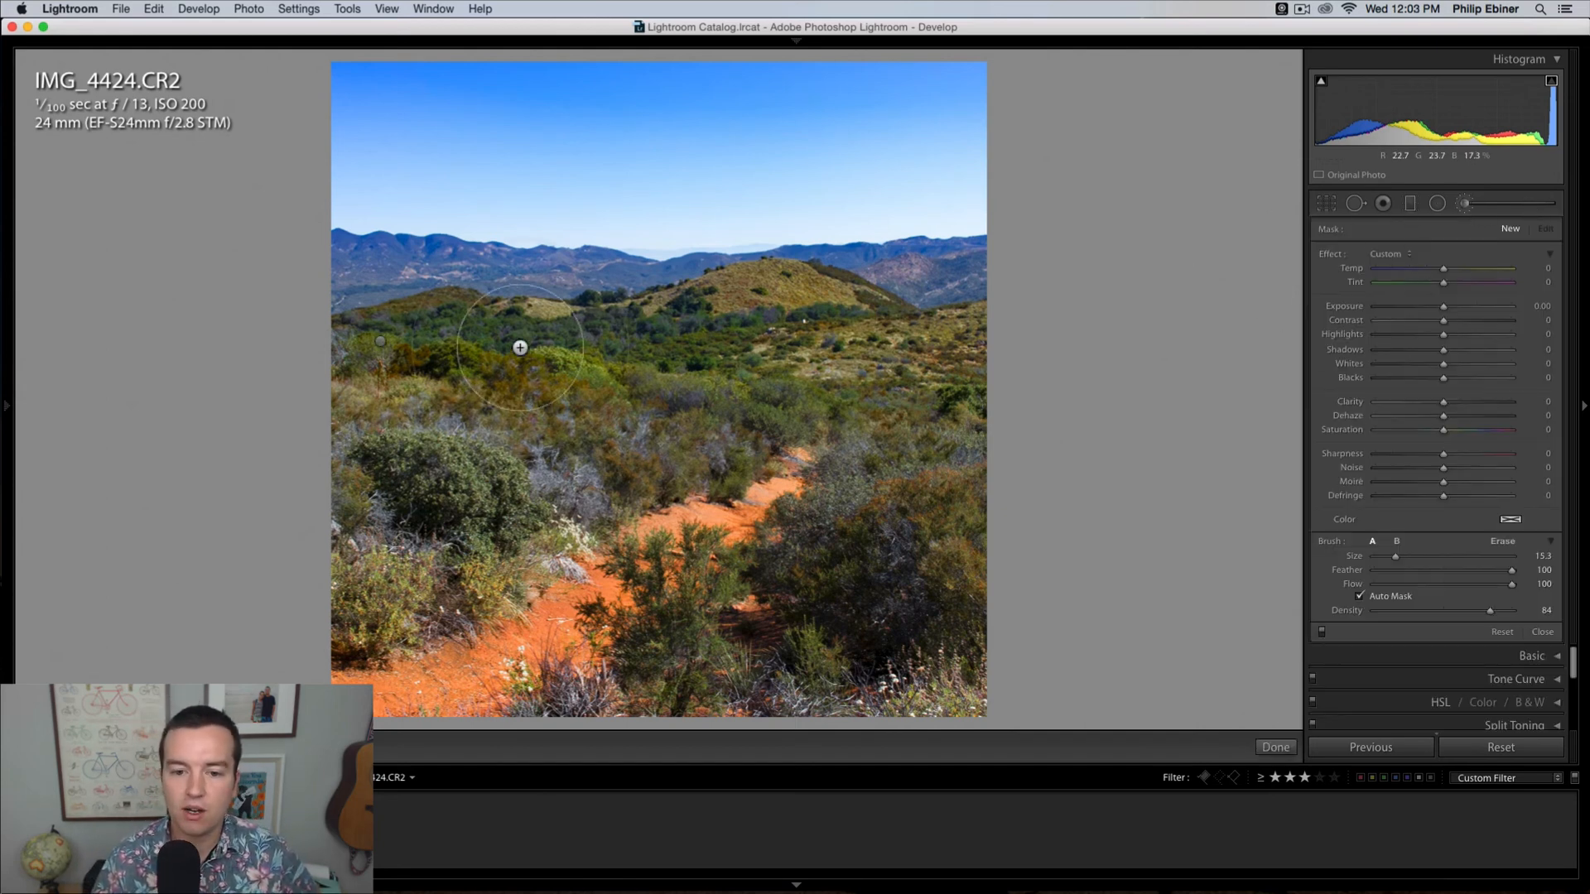
{"action": "left_click", "coordinate": [381, 343]}
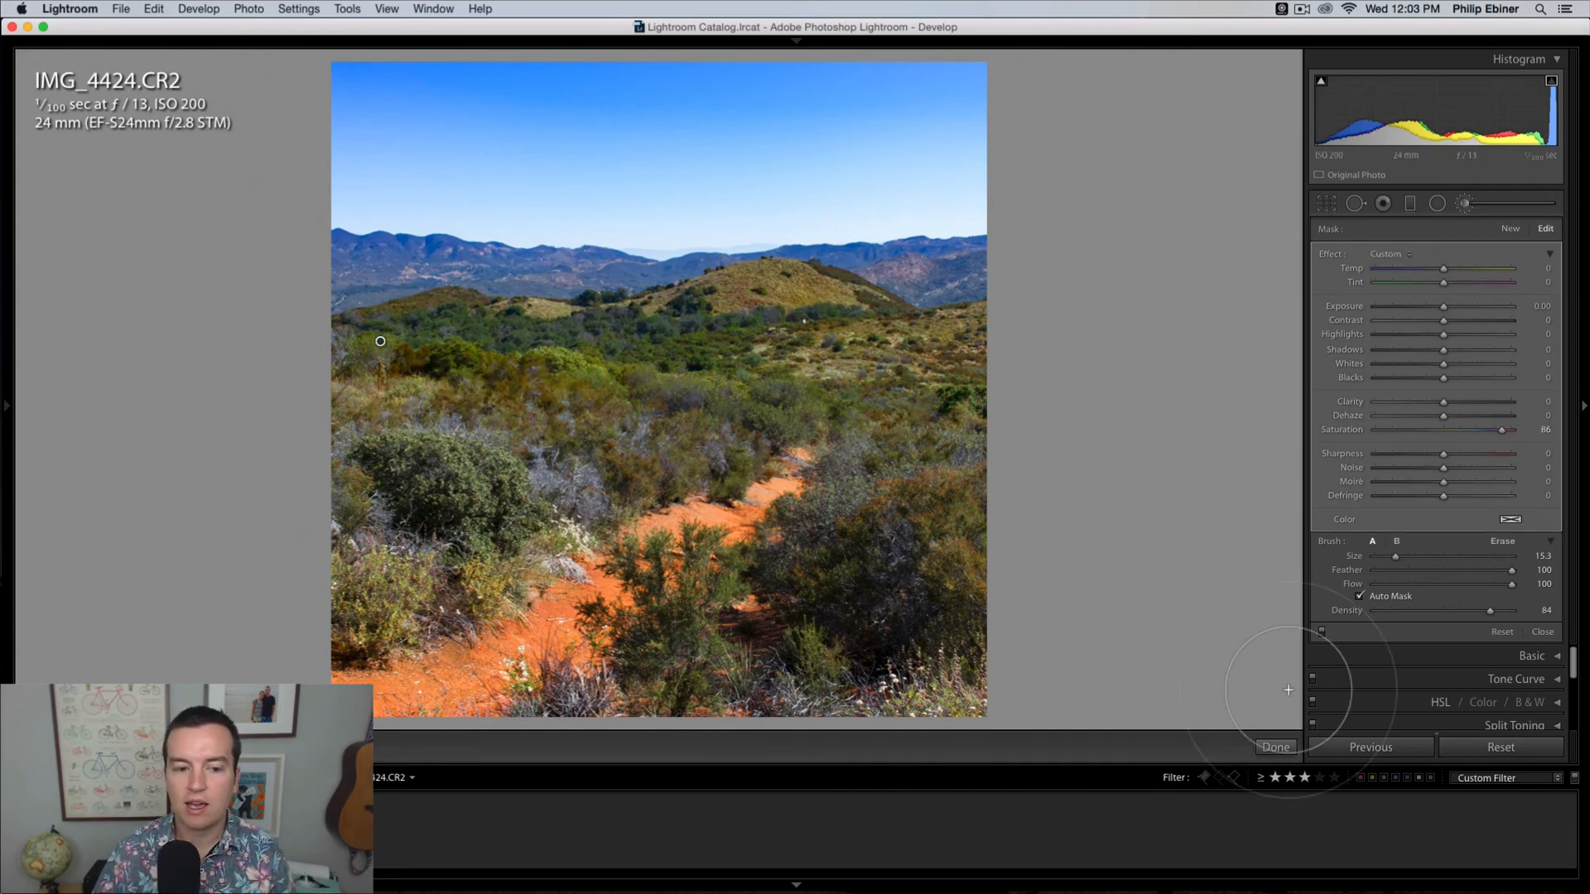
{"action": "key", "text": "BackSpace"}
{"action": "key", "text": "super+z"}
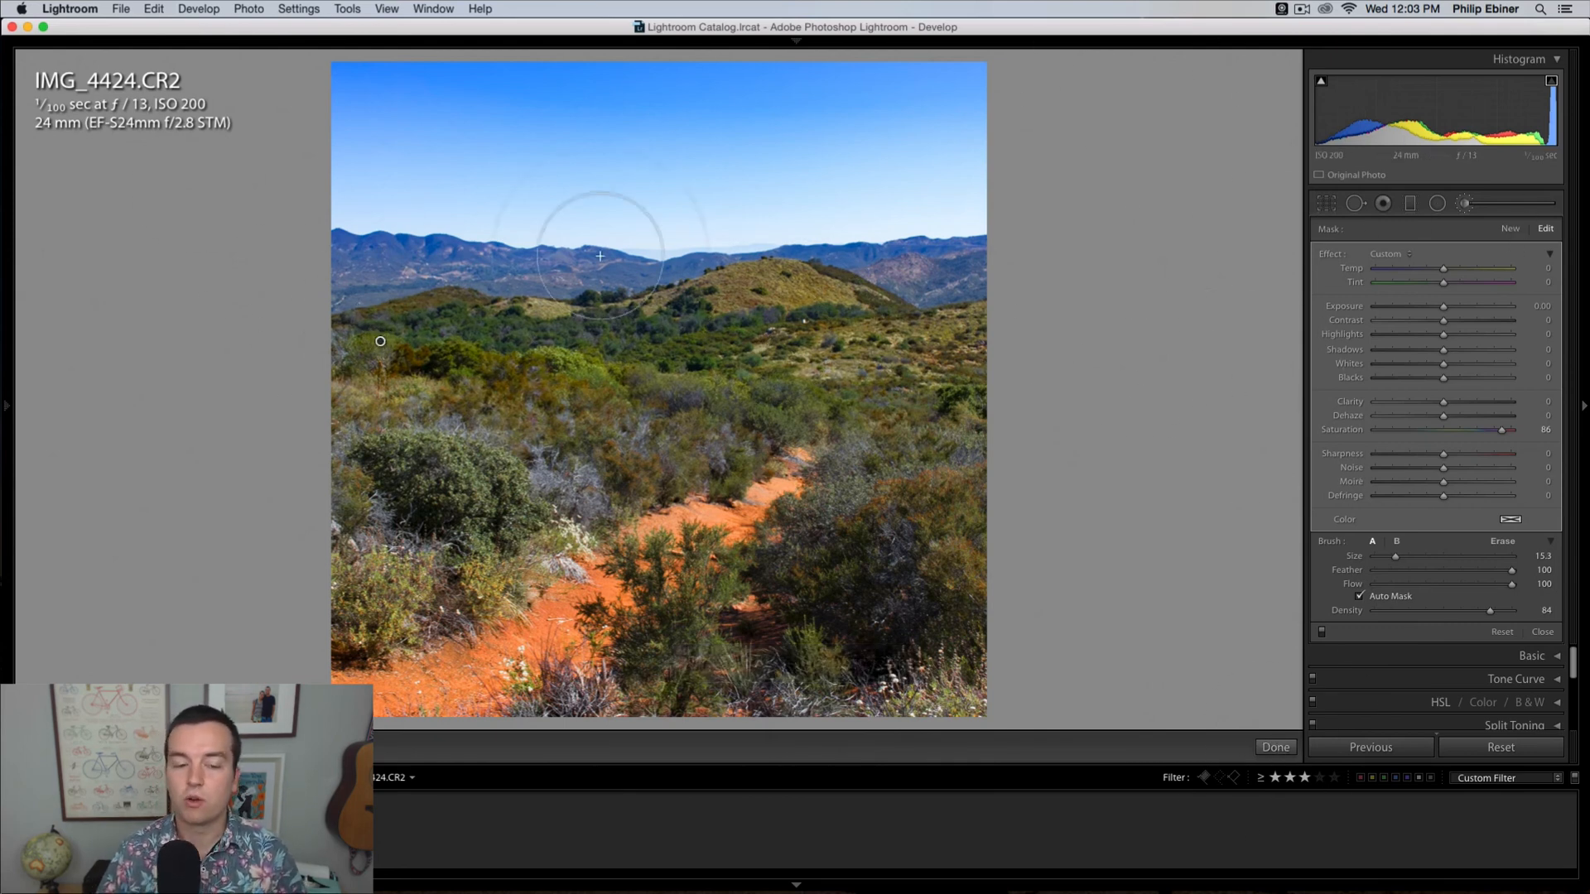
Step: Brush a new adjustment over the foreground bush beside the trail, try a strong Exposure increase on it, and undo the exposure change
{"action": "left_click", "coordinate": [1510, 229]}
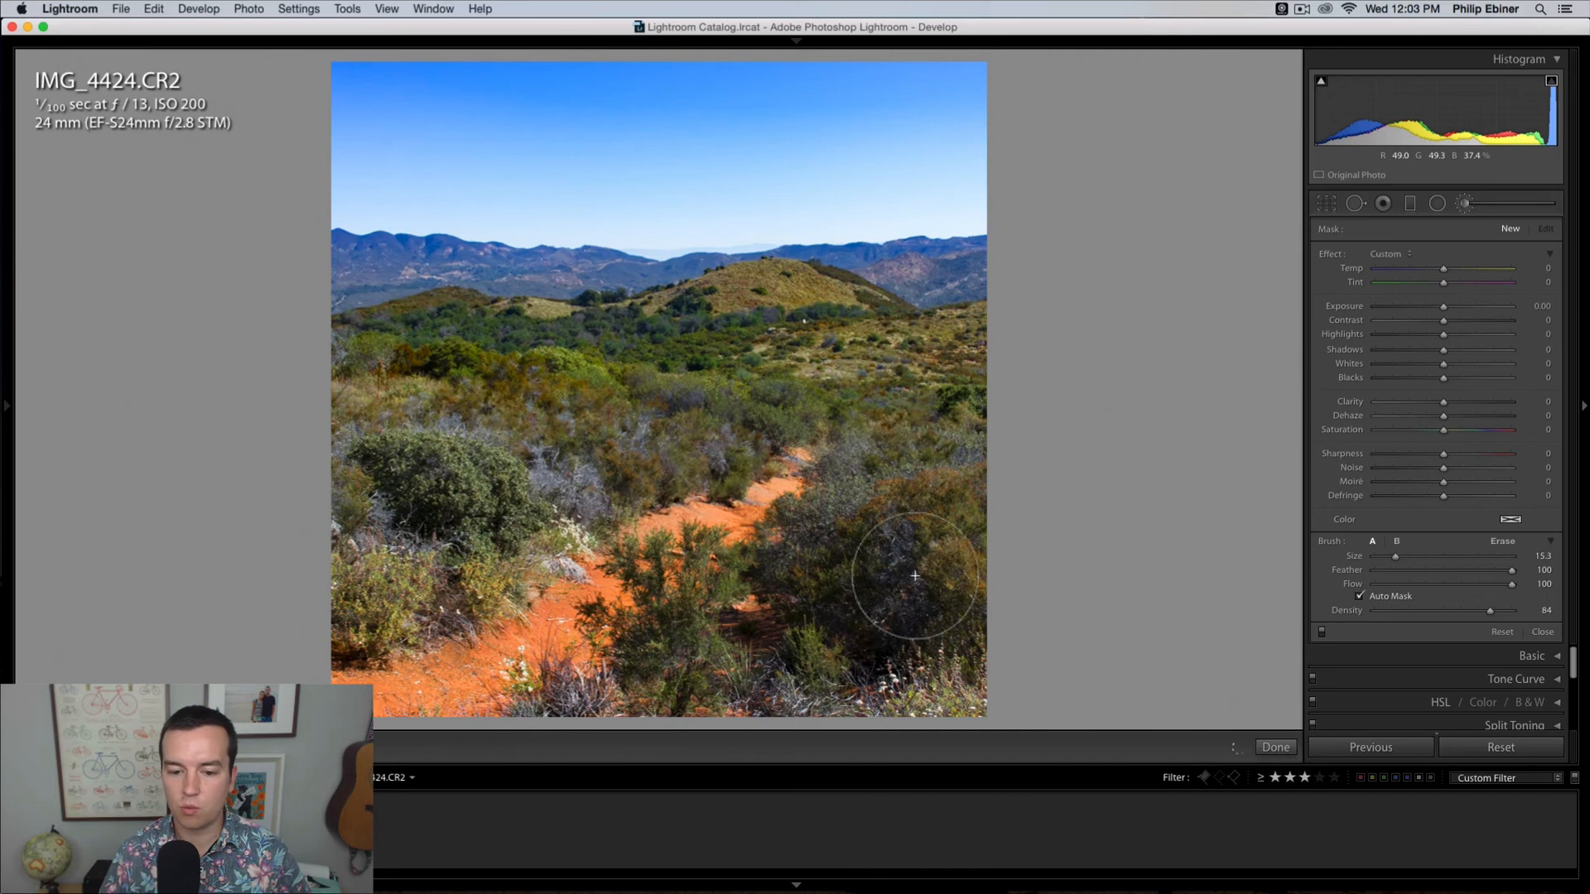
{"action": "left_click_drag", "start_coordinate": [552, 646], "coordinate": [687, 602]}
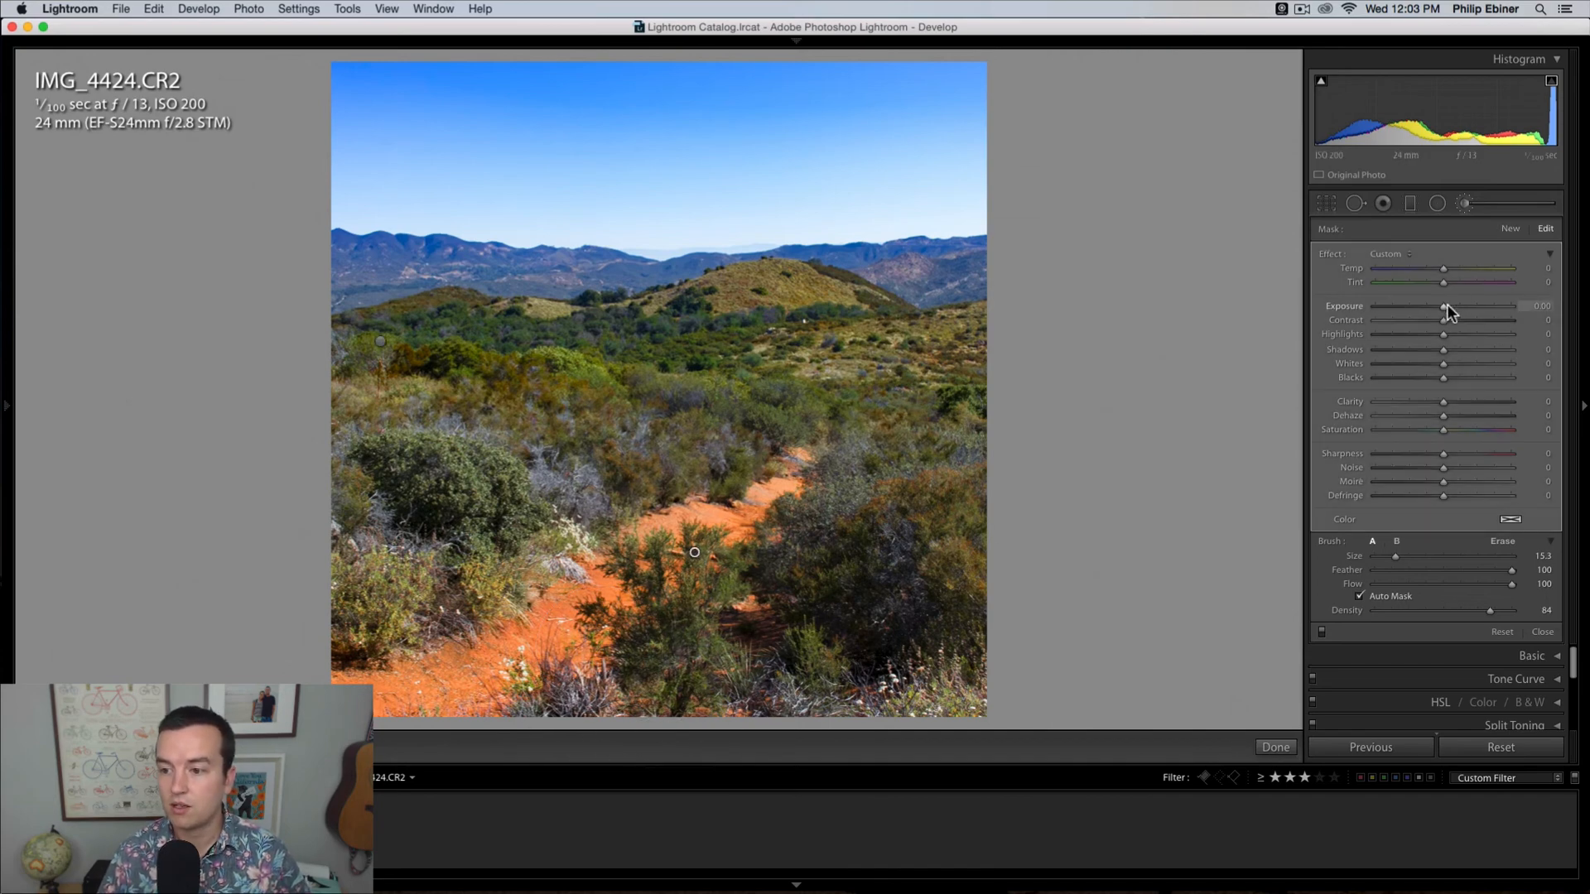
{"action": "mouse_move", "coordinate": [1445, 305]}
{"action": "left_mouse_down"}
{"action": "mouse_move", "coordinate": [1364, 304]}
{"action": "mouse_move", "coordinate": [1575, 301]}
{"action": "left_mouse_up"}
{"action": "key", "text": "super+z"}
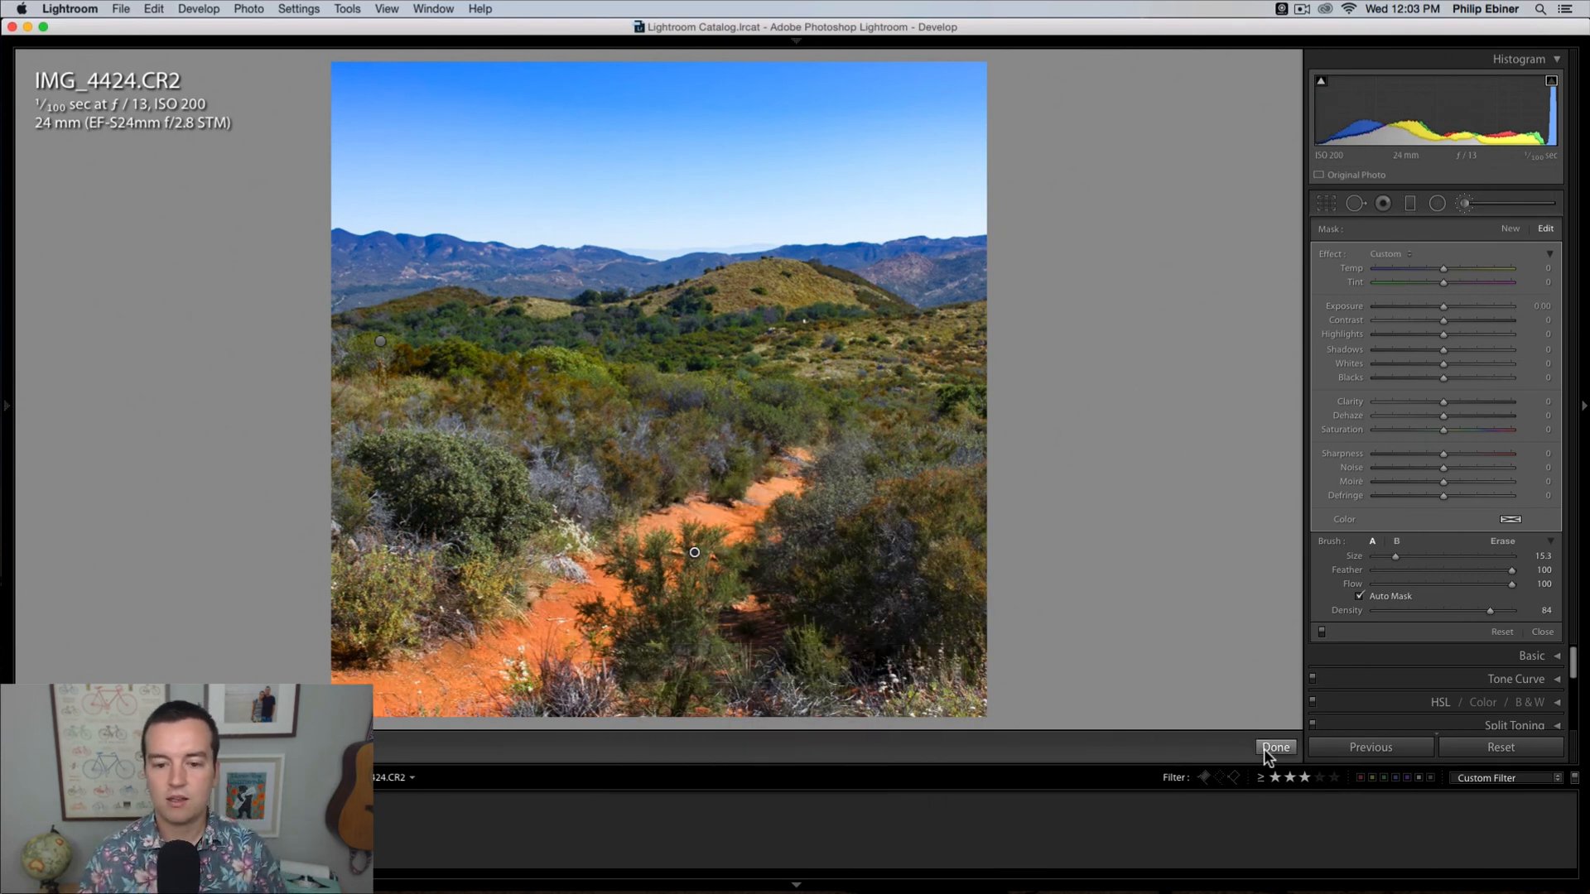
{"action": "left_click", "coordinate": [1274, 748]}
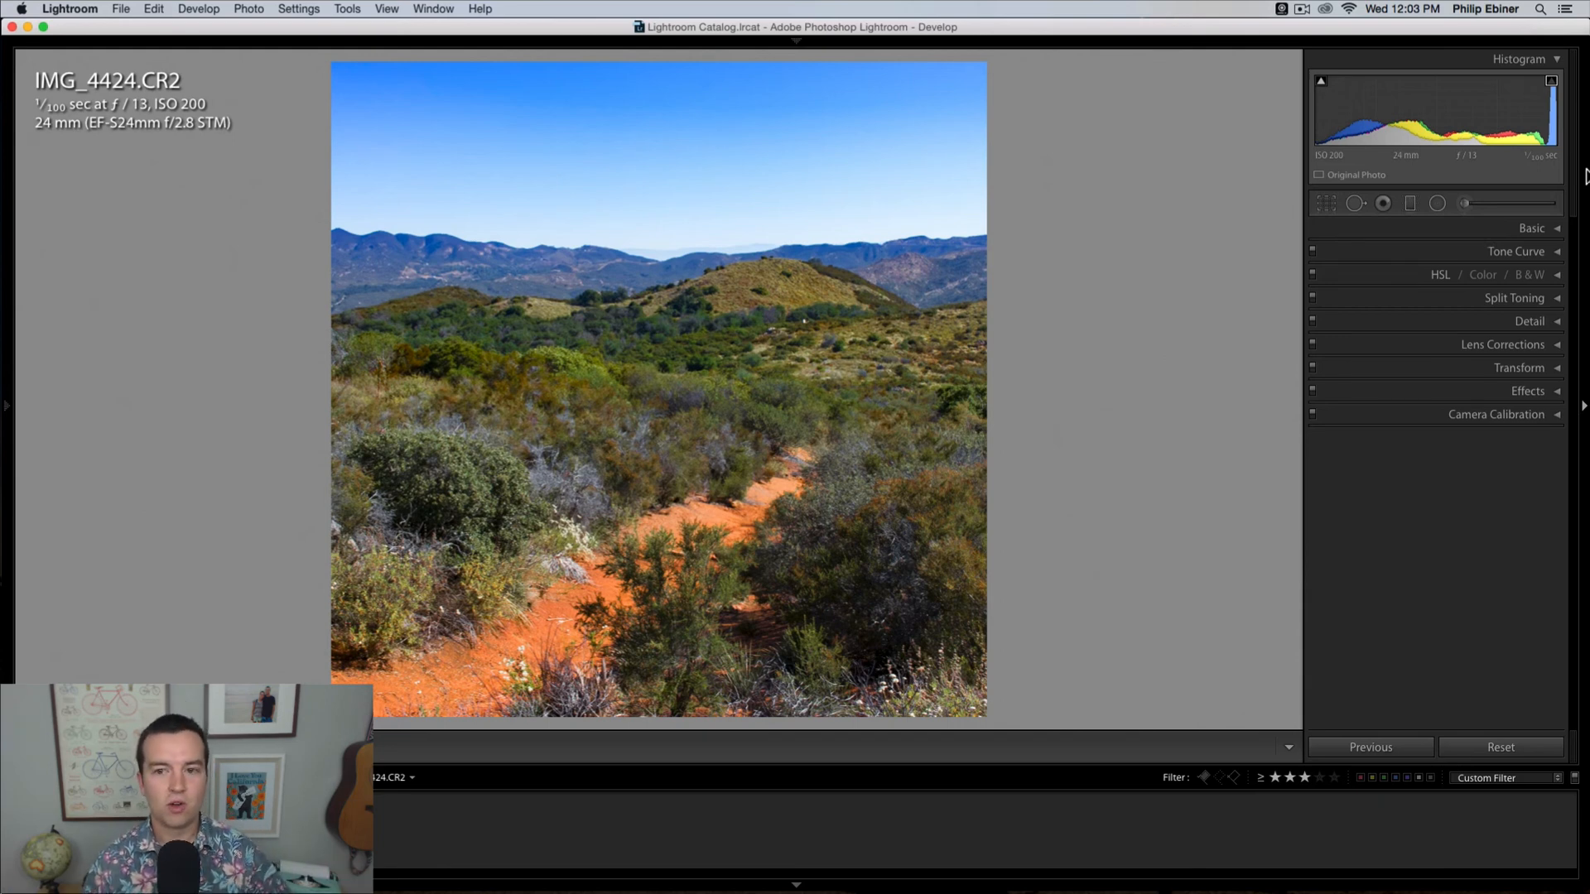
Step: Bring the hidden Navigator, Presets, History and Collections back into view beside the photo
{"action": "mouse_move", "coordinate": [11, 409]}
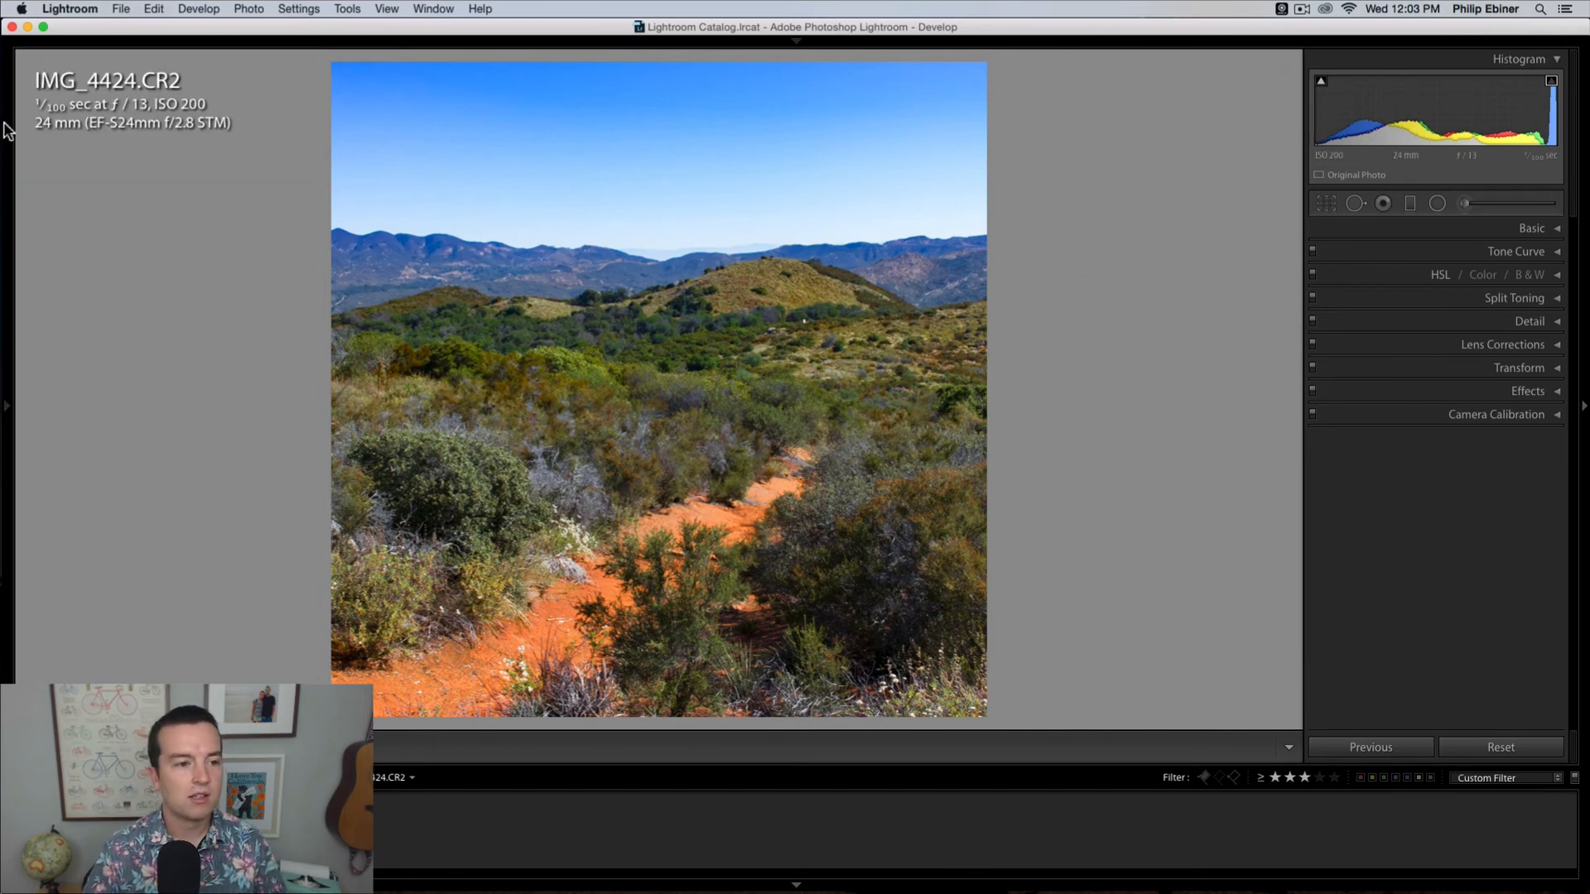
{"action": "left_click", "coordinate": [8, 410]}
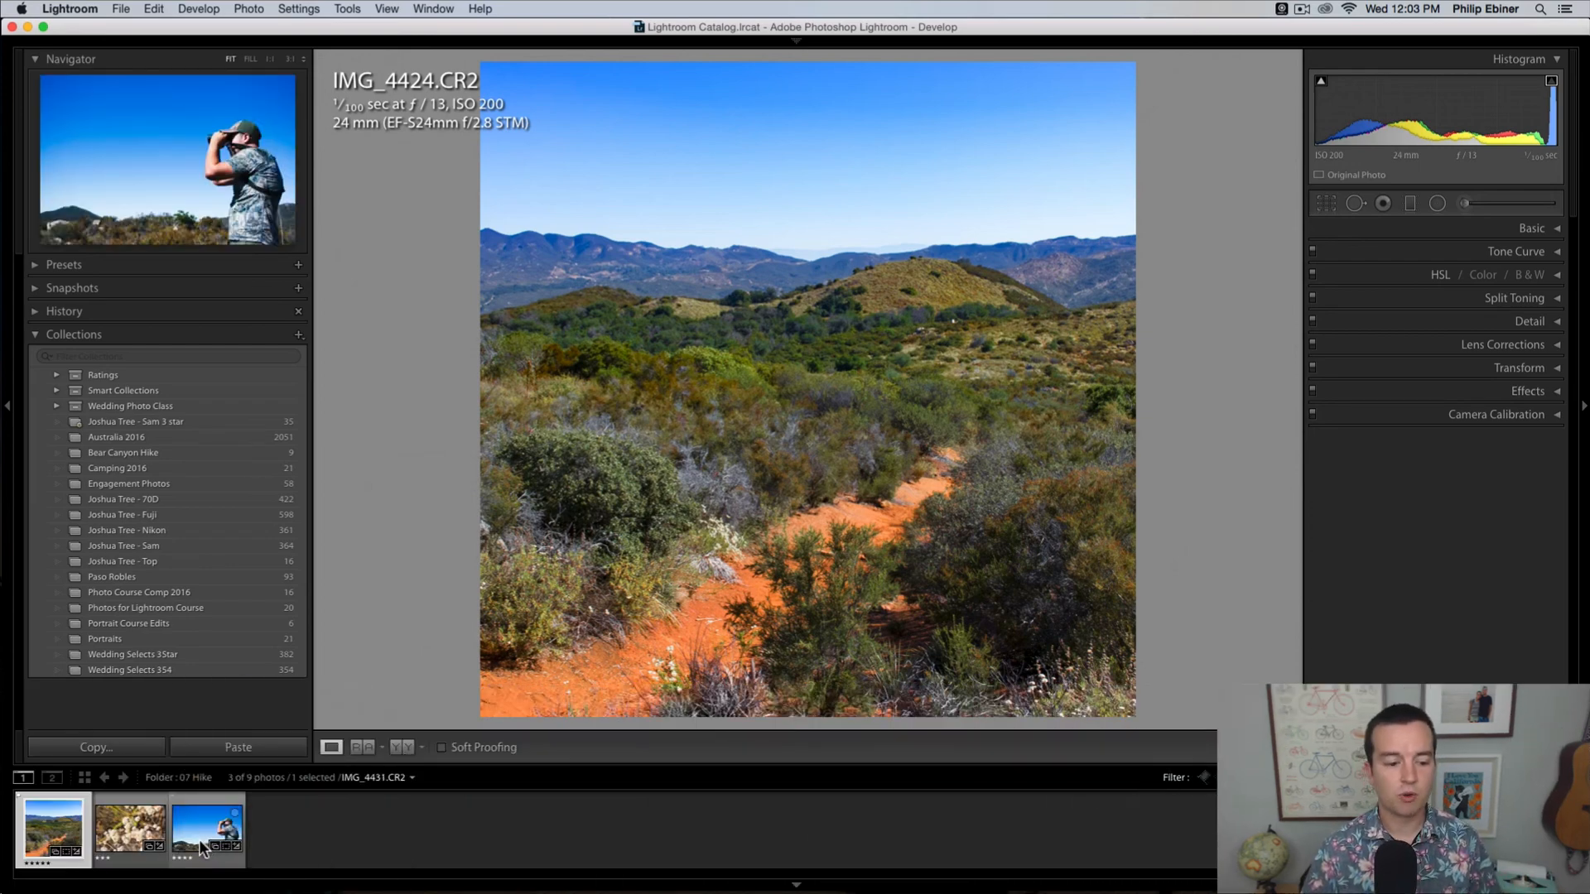
Step: Select all three filmstrip photos together, once as a range and once by adding photos individually to the selection
{"action": "left_click", "coordinate": [199, 845], "text": "shift"}
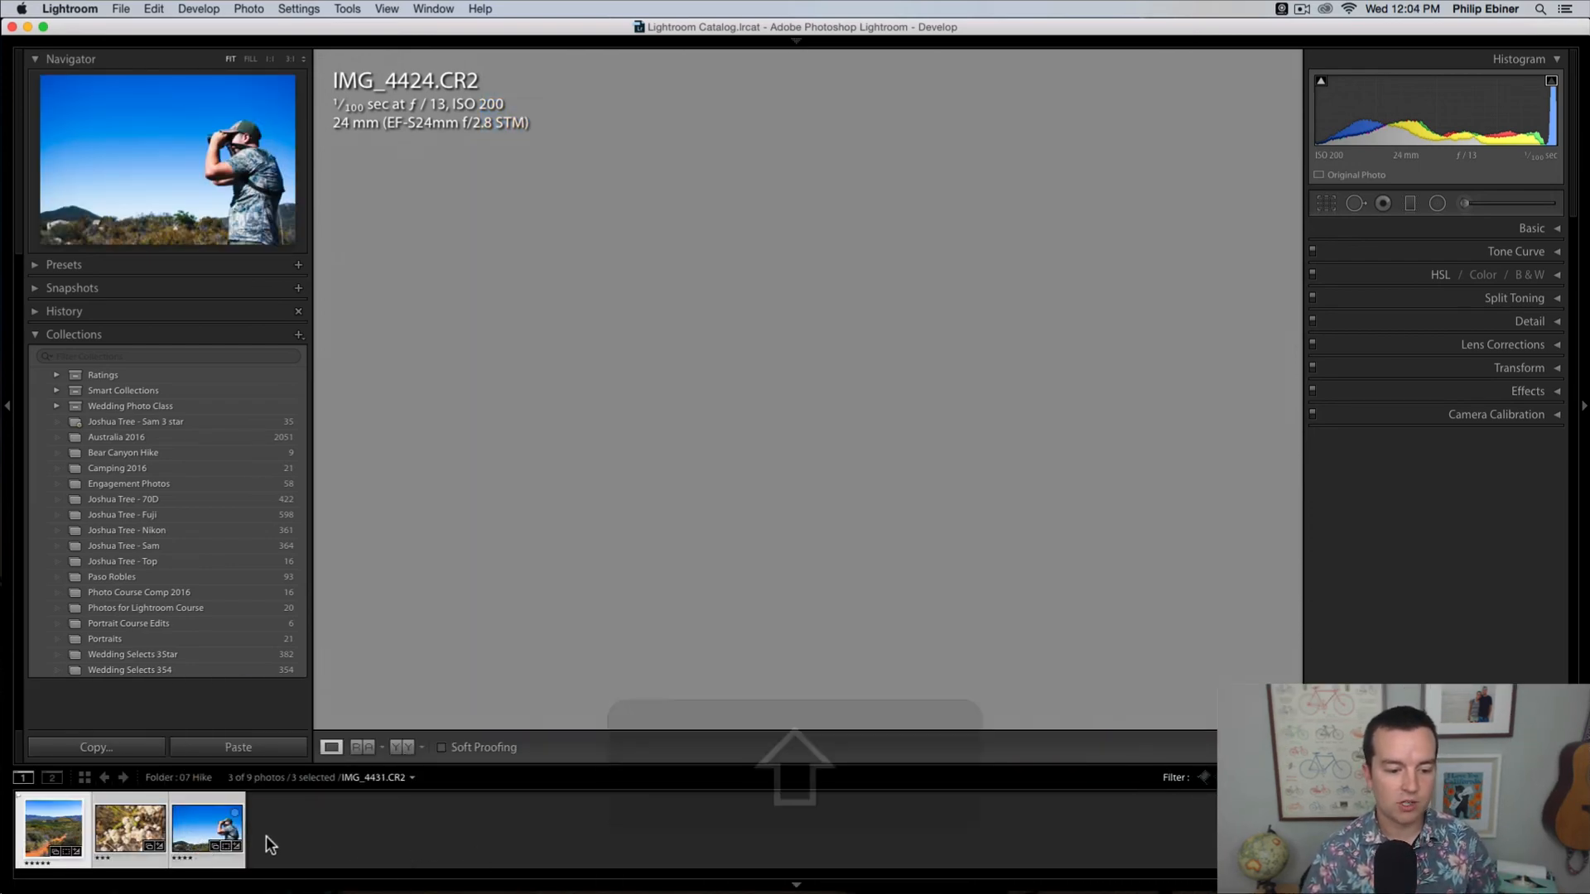
{"action": "left_click", "coordinate": [269, 844]}
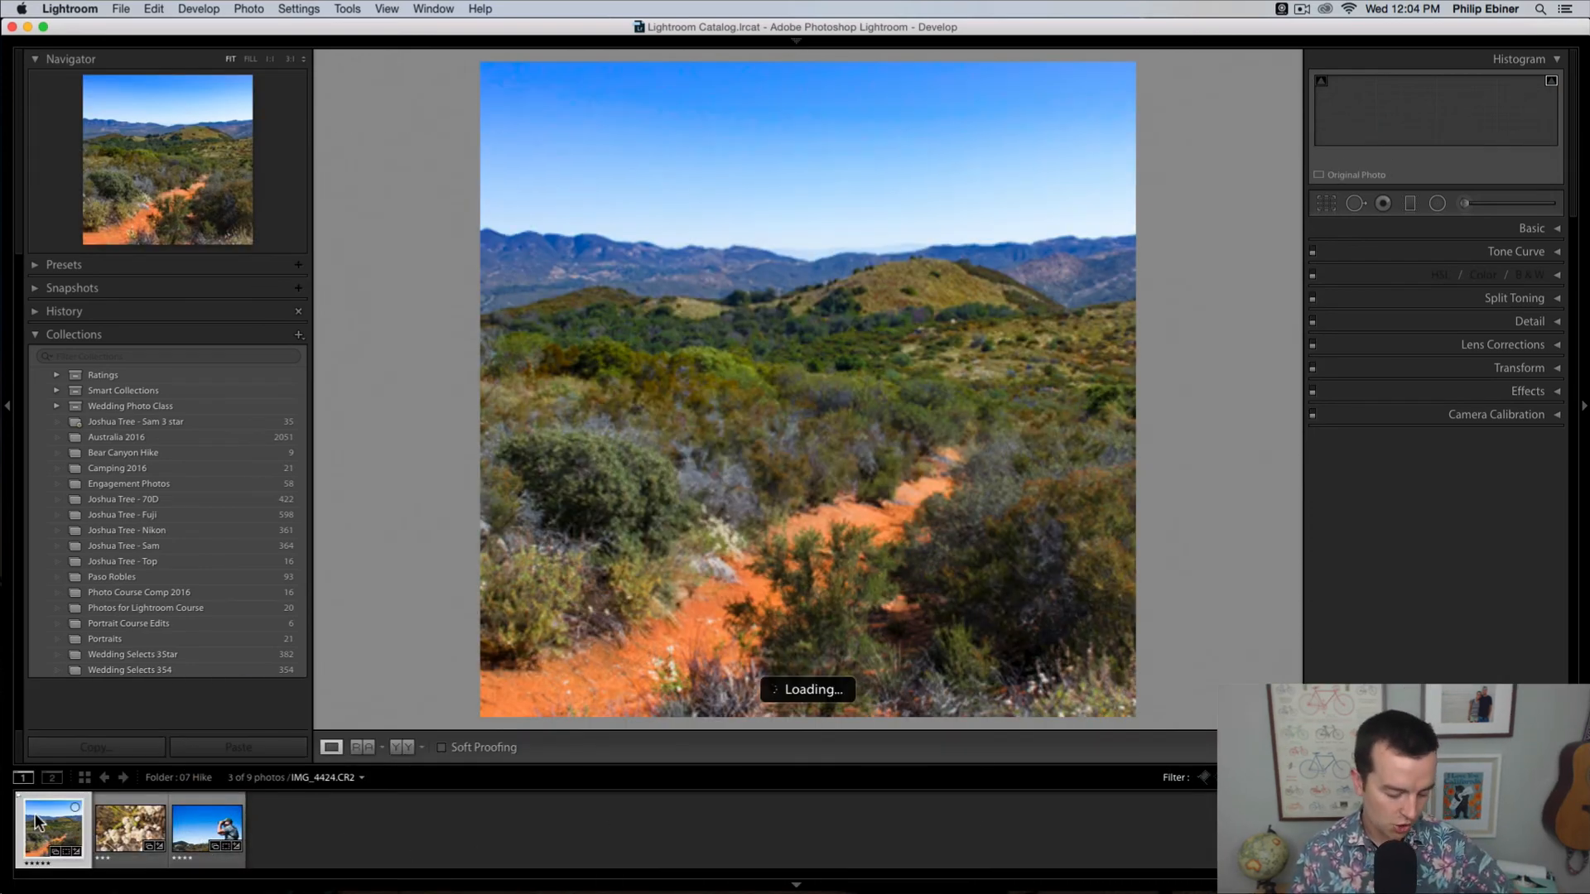
{"action": "left_click", "coordinate": [309, 834]}
{"action": "left_click", "coordinate": [184, 831]}
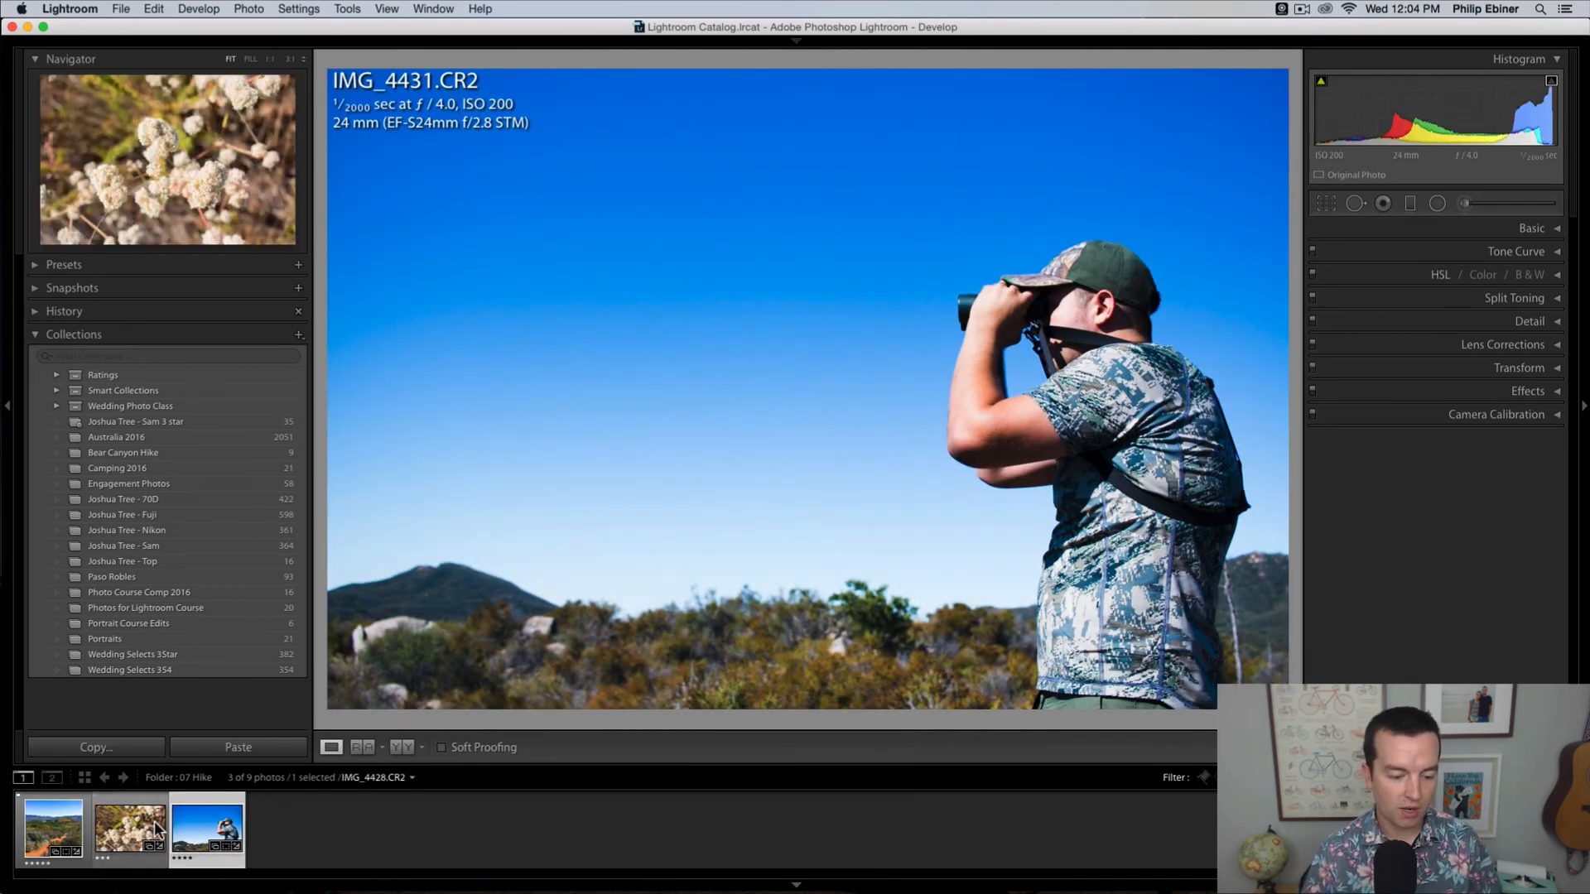
{"action": "left_click", "coordinate": [58, 832], "text": "super"}
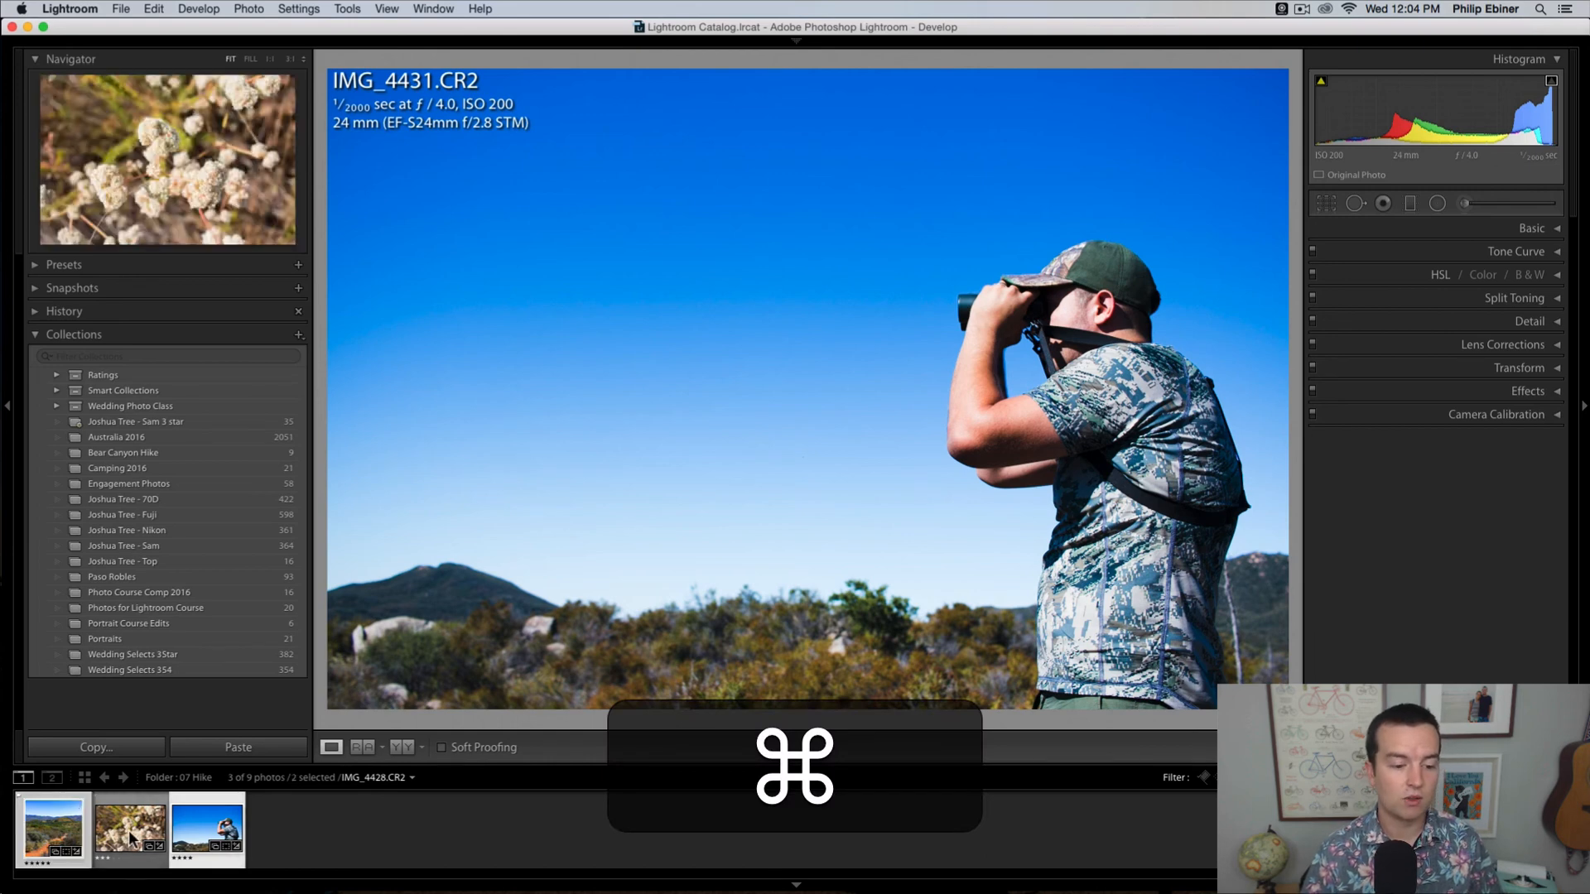
{"action": "left_click", "coordinate": [288, 844], "text": "super"}
{"action": "left_click", "coordinate": [246, 839], "text": "super"}
{"action": "left_click", "coordinate": [71, 823], "text": "shift"}
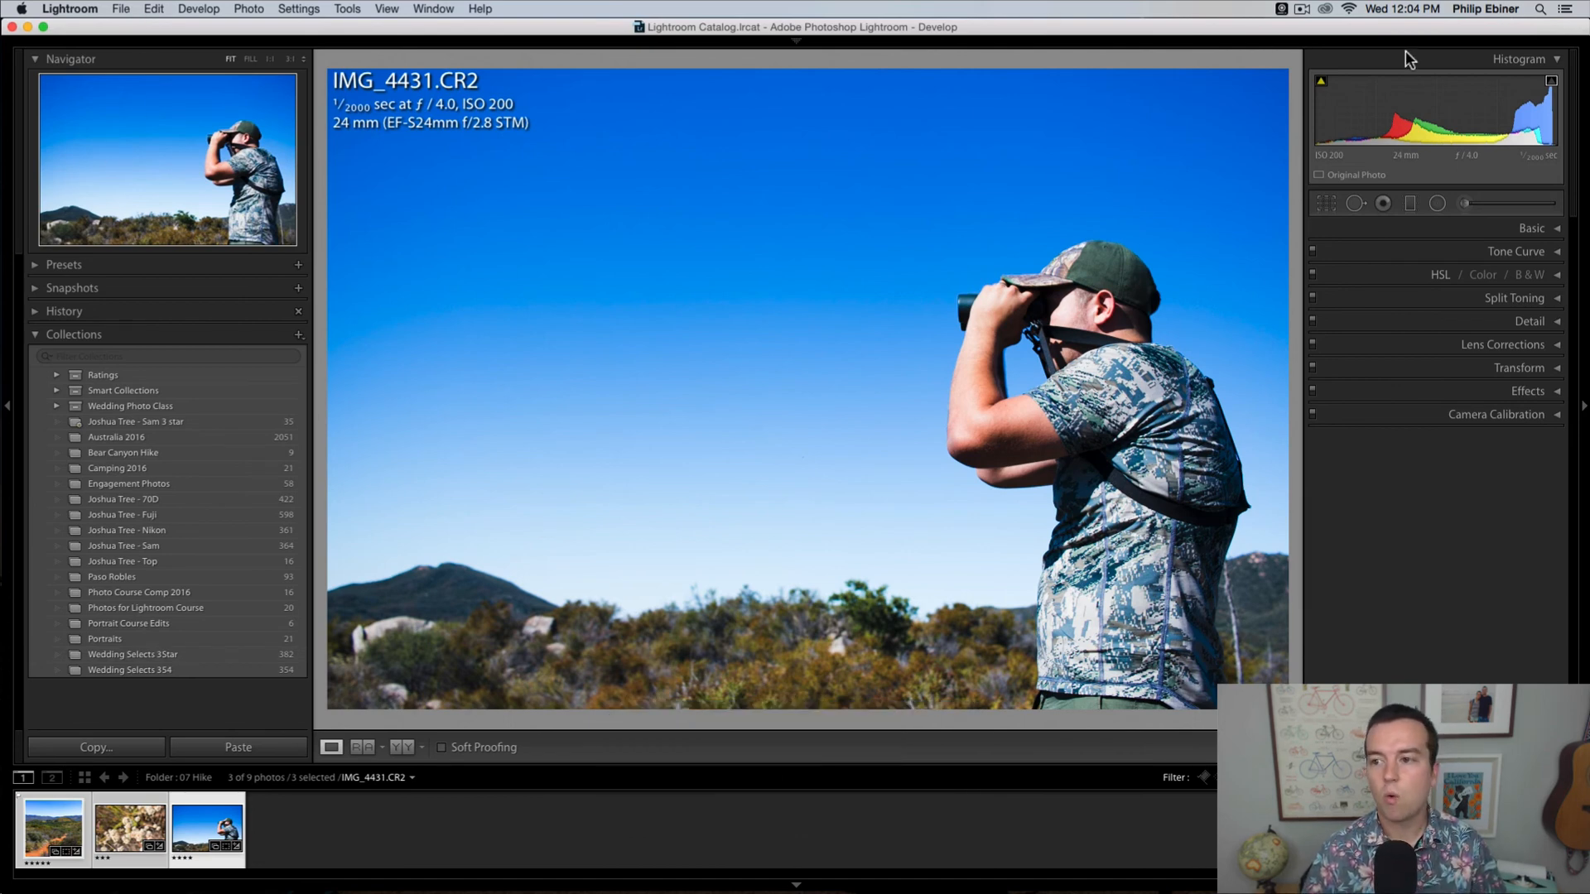
Step: Switch to the Library module and open the export settings for the three selected photos
{"action": "mouse_move", "coordinate": [798, 42]}
{"action": "left_click", "coordinate": [1142, 63]}
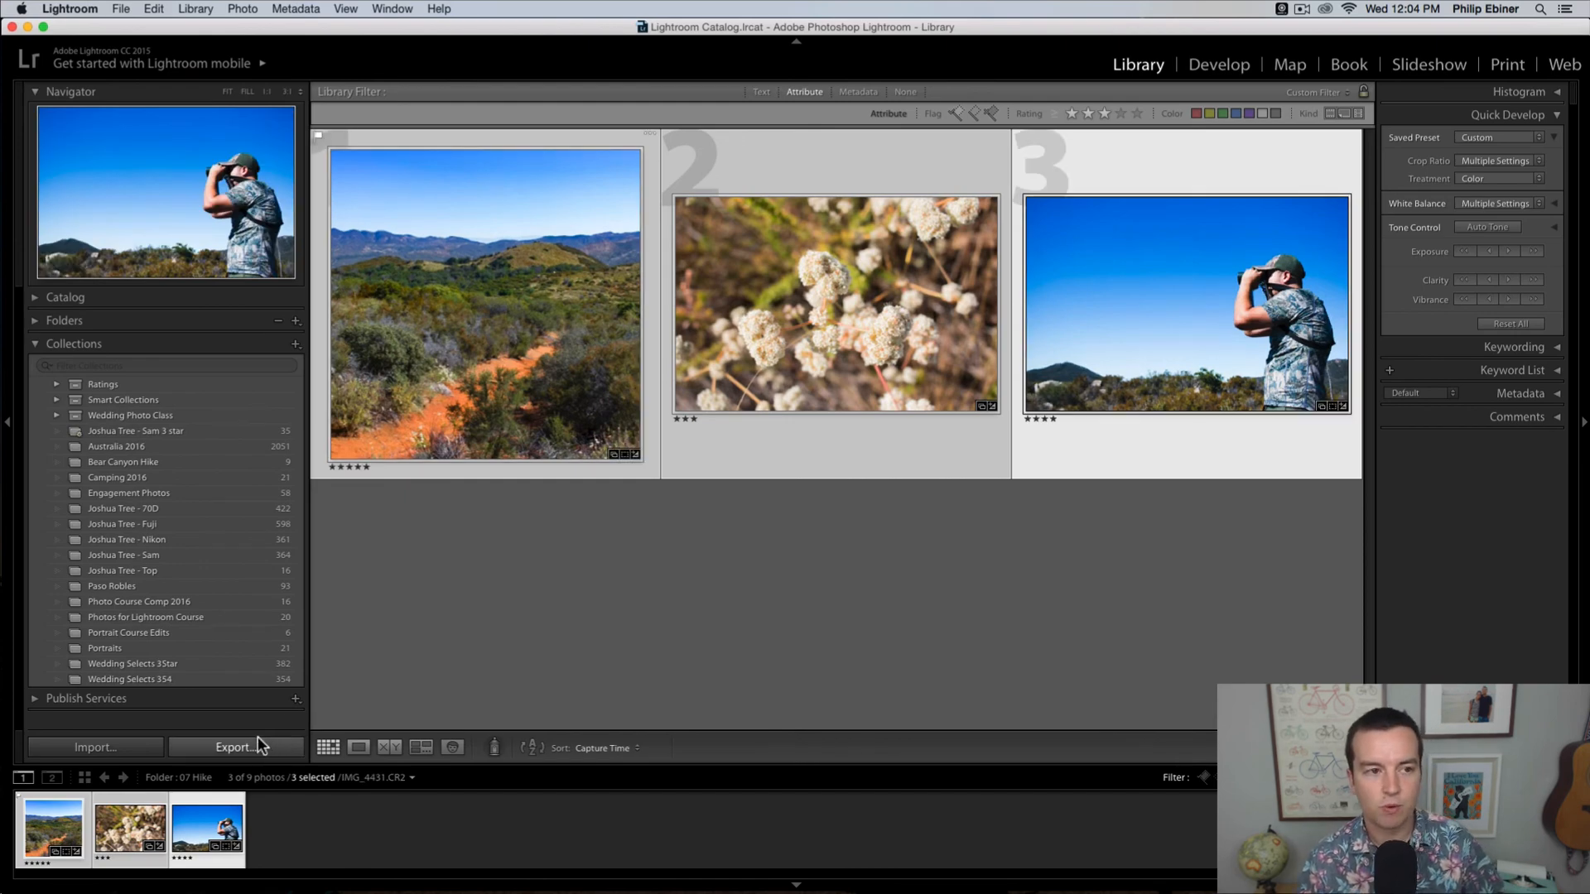
{"action": "left_click", "coordinate": [120, 9]}
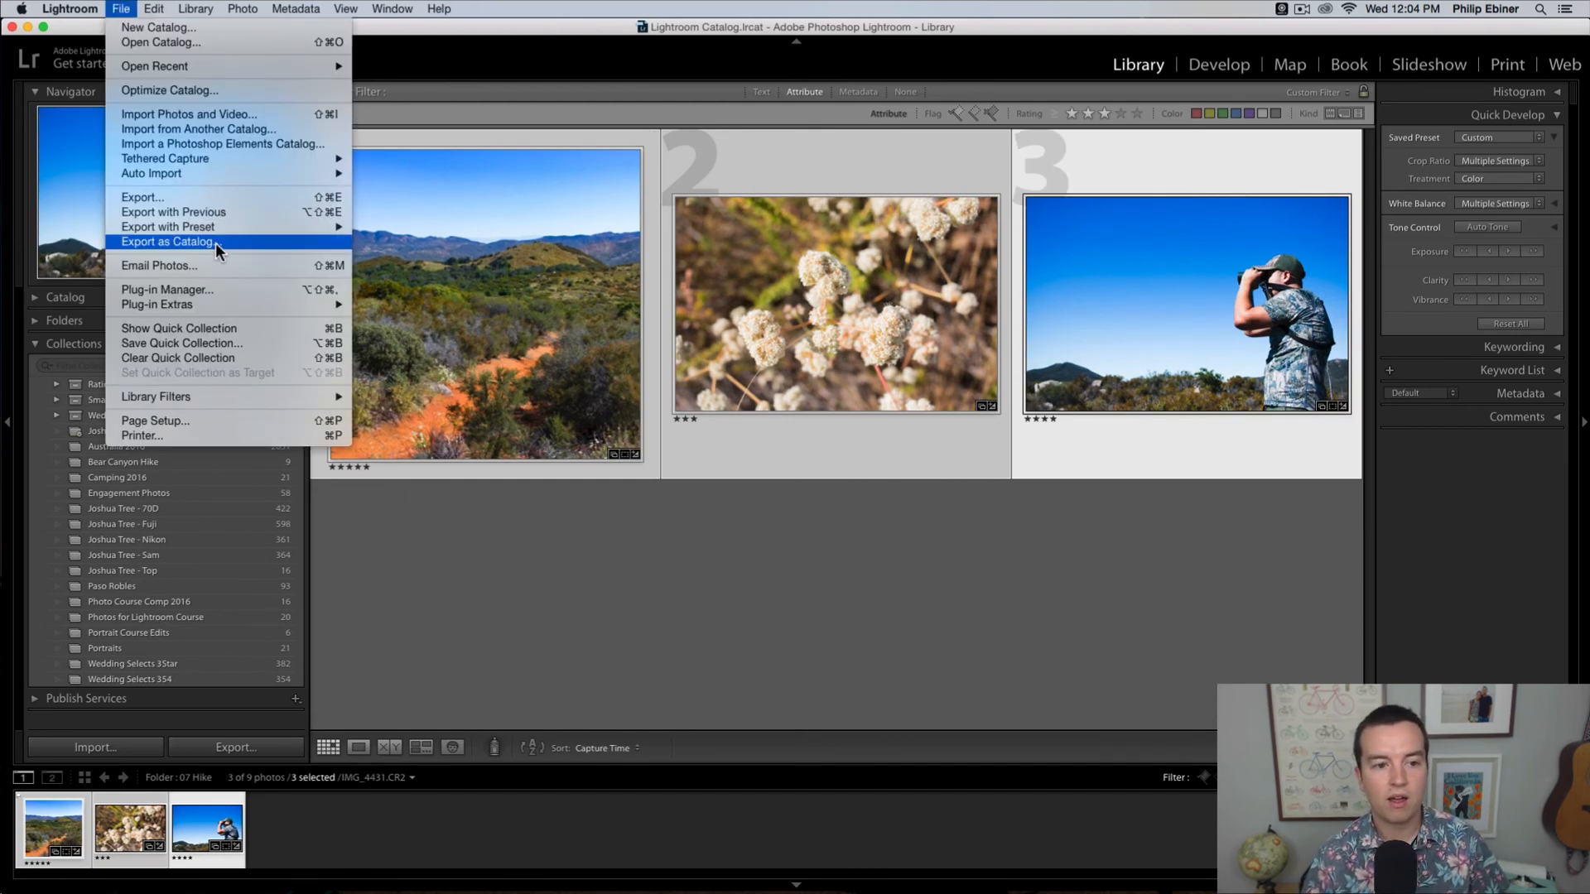
{"action": "left_click", "coordinate": [228, 199]}
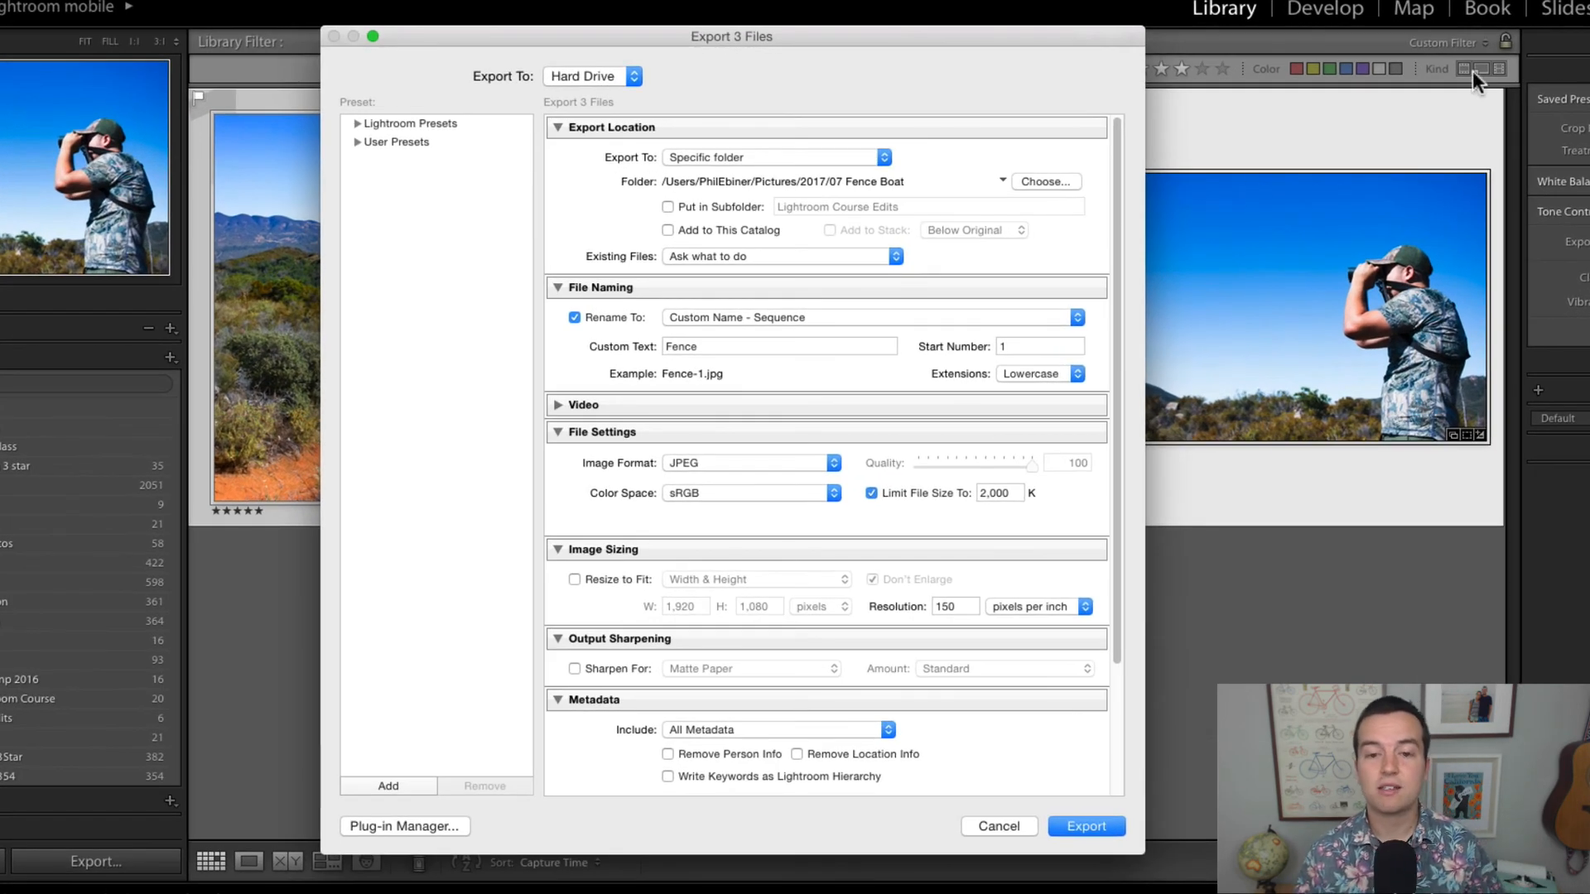
Step: Set the export destination folder to Desktop
{"action": "left_click", "coordinate": [1027, 179]}
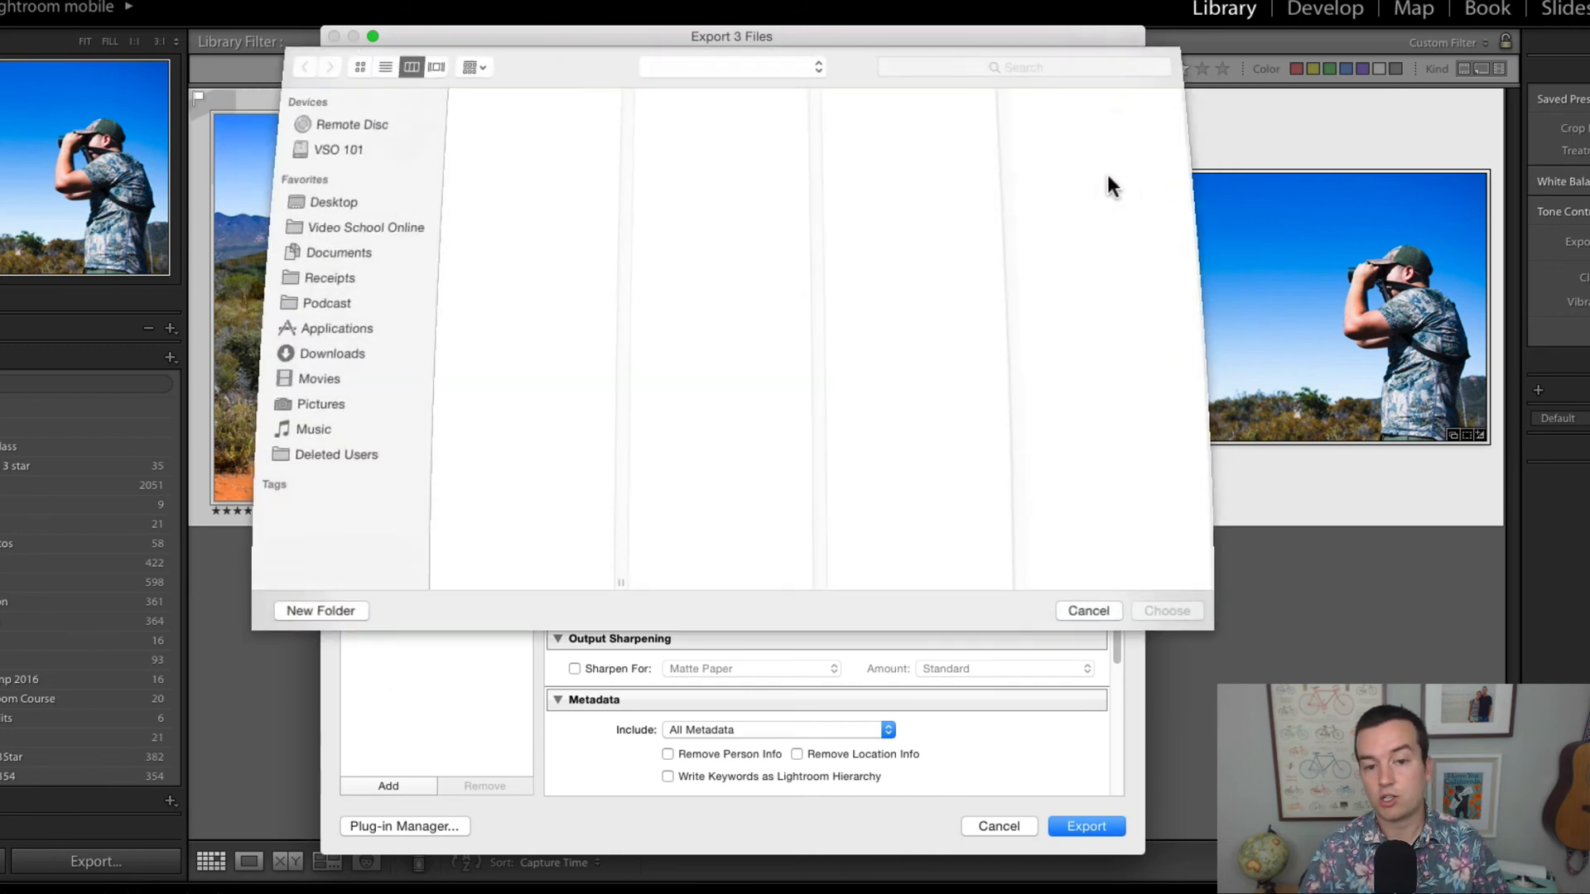
{"action": "left_click", "coordinate": [310, 202]}
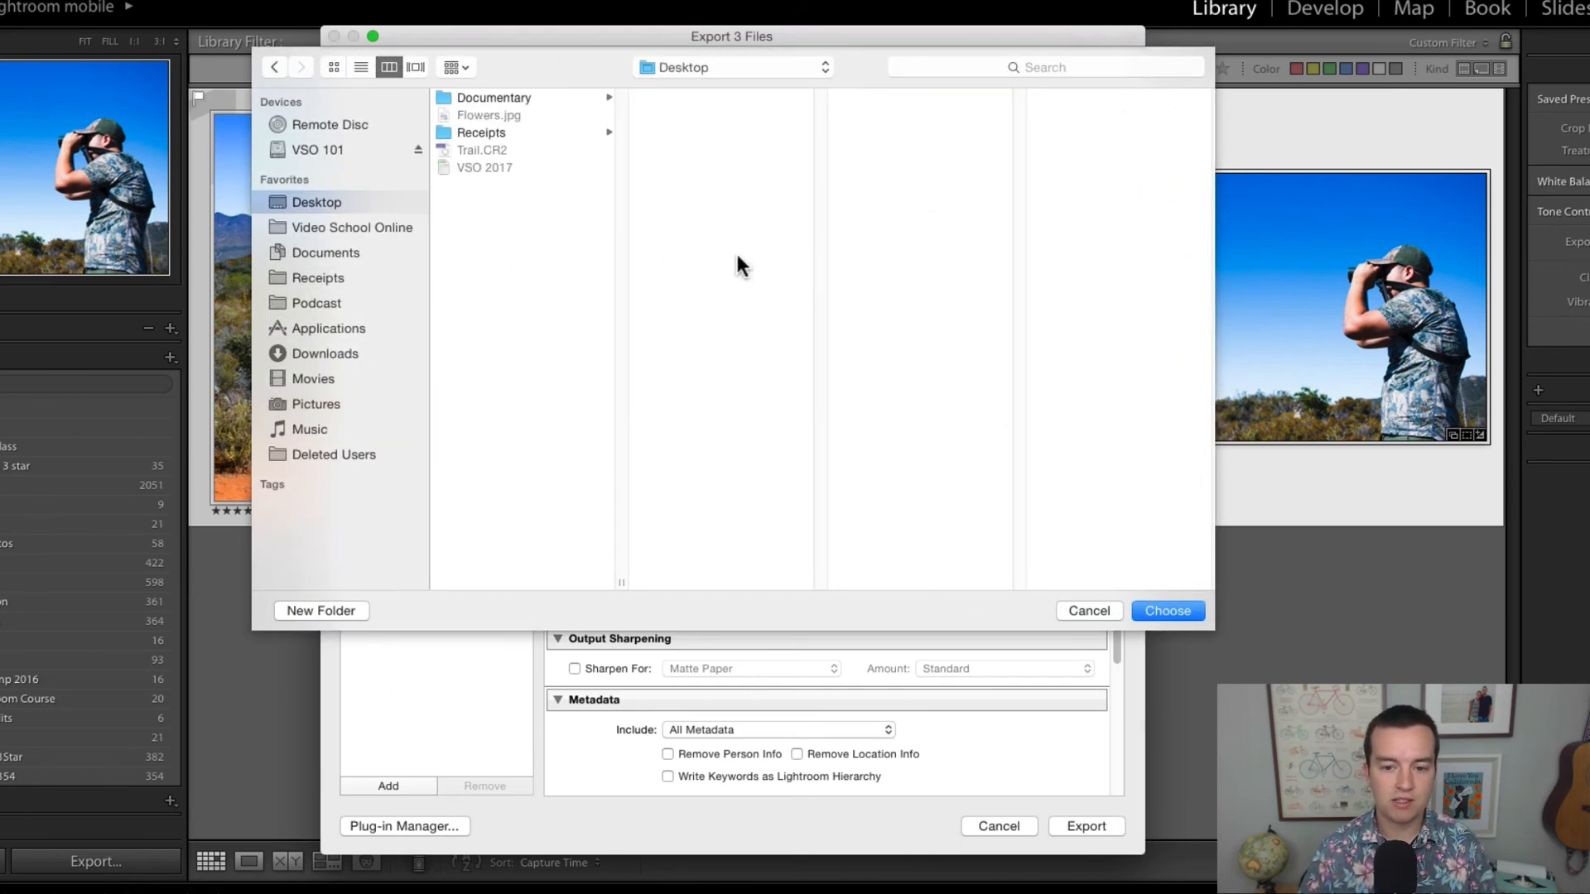
{"action": "key", "text": "Return"}
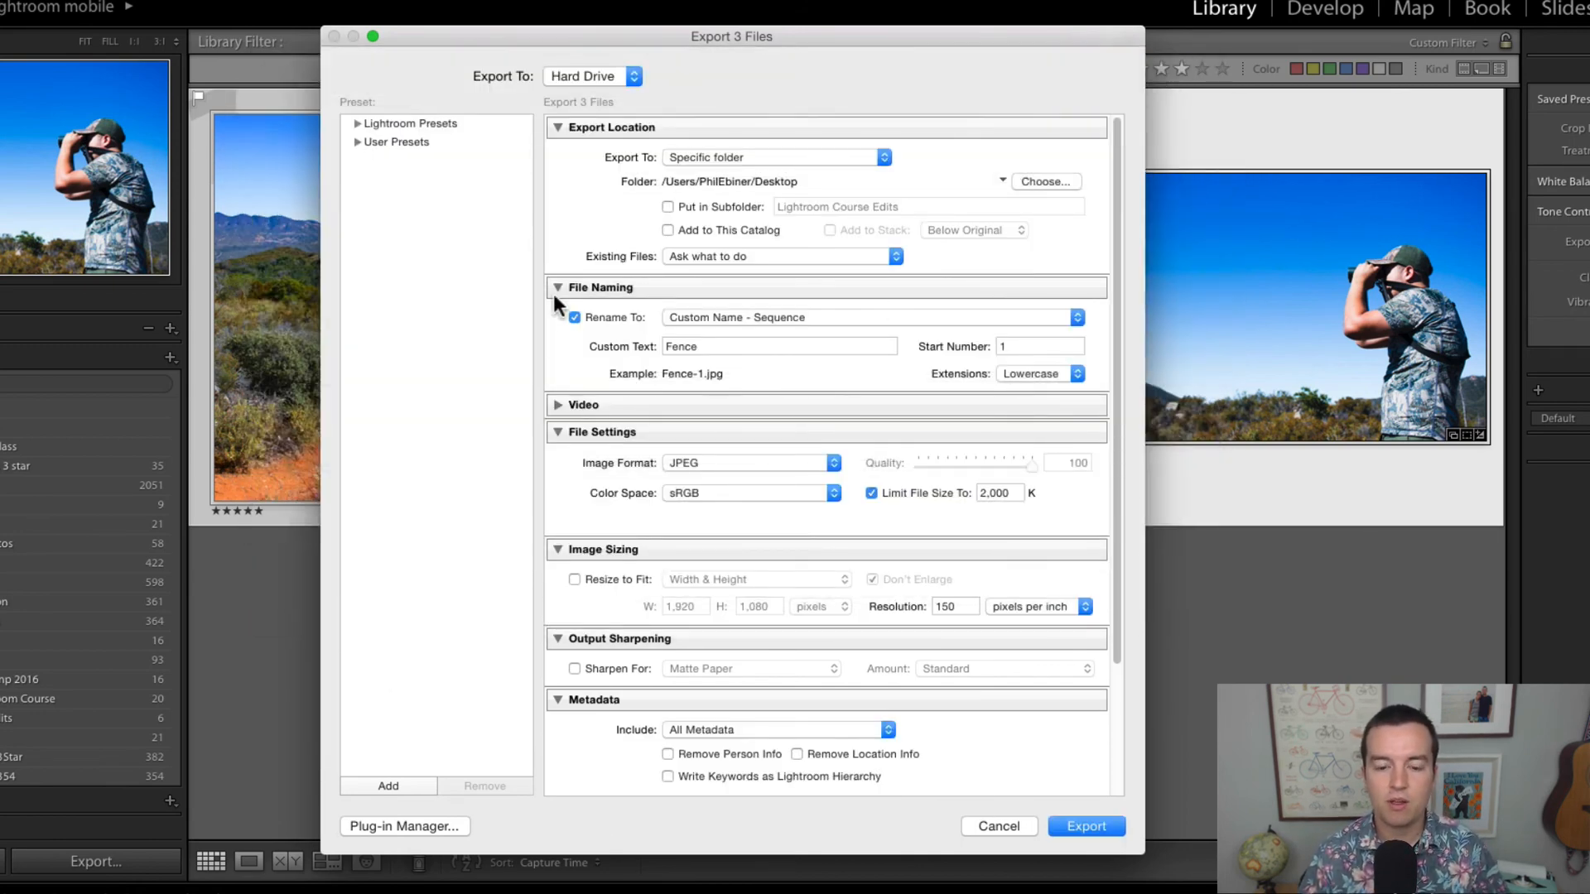
Step: Keep the Custom Name - Sequence naming scheme for the exported files and set its custom text to Hike
{"action": "scroll", "coordinate": [568, 305], "scroll_direction": "down", "scroll_amount": 2}
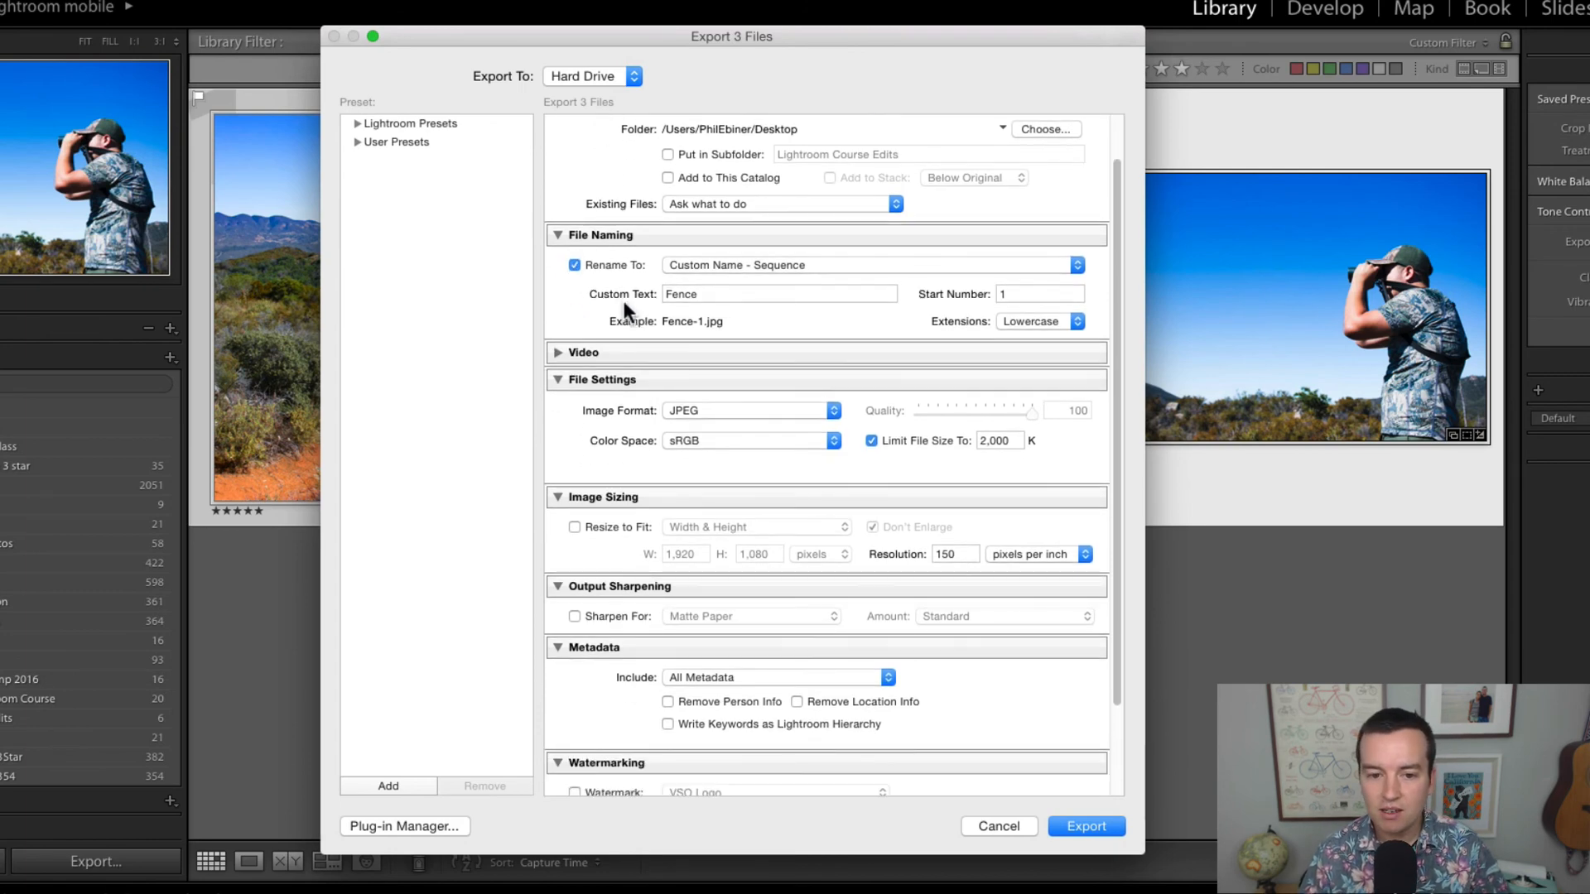
{"action": "double_click", "coordinate": [721, 293]}
{"action": "left_click", "coordinate": [729, 266]}
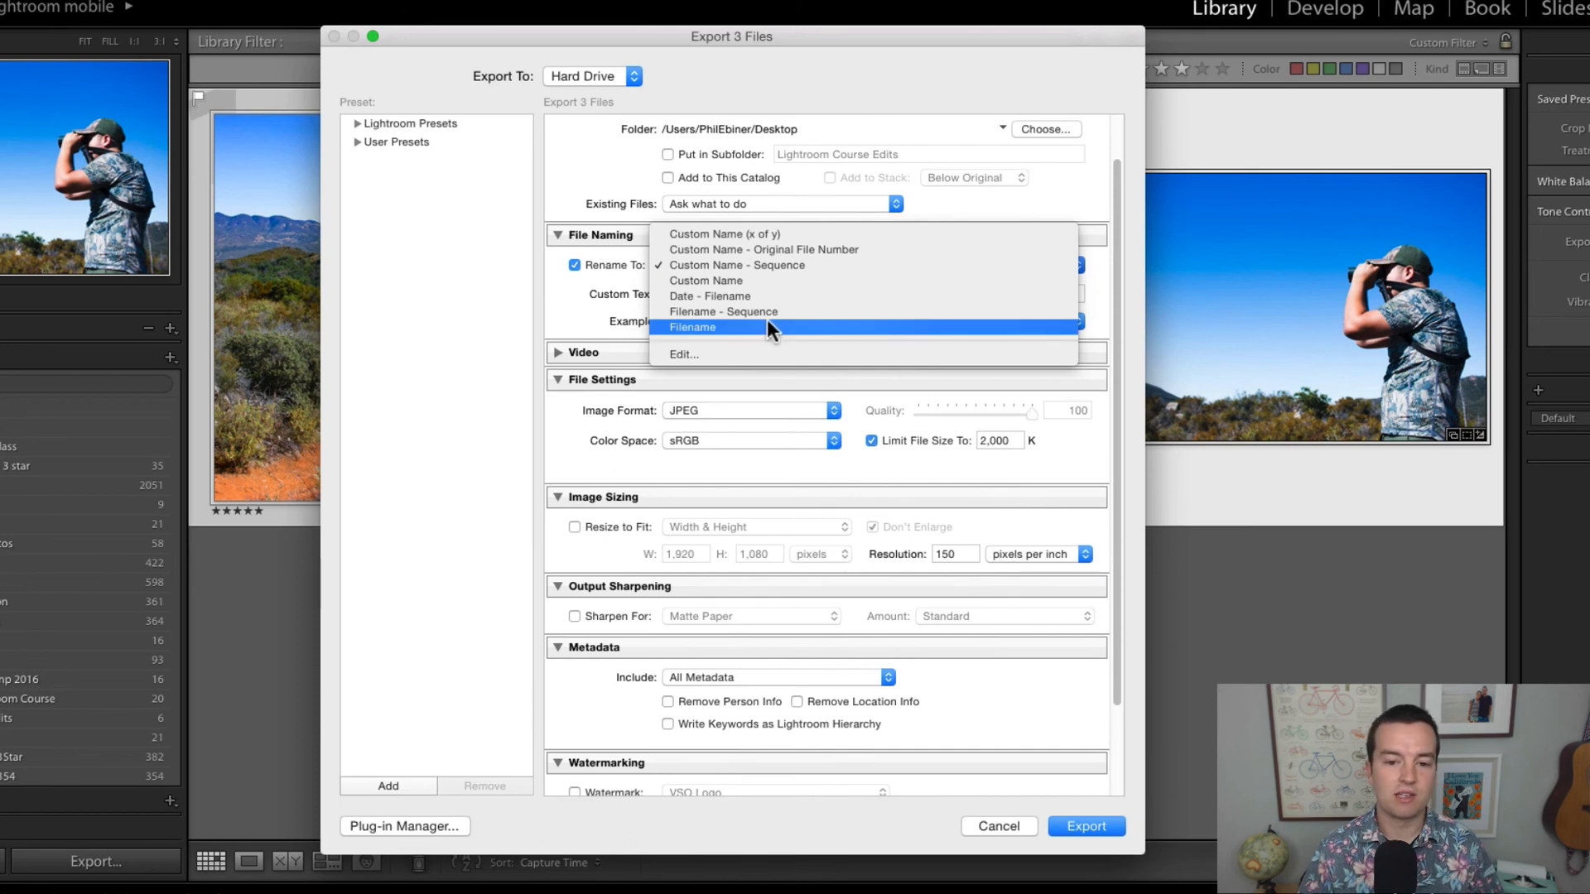
{"action": "left_click", "coordinate": [749, 265]}
{"action": "left_click", "coordinate": [718, 293]}
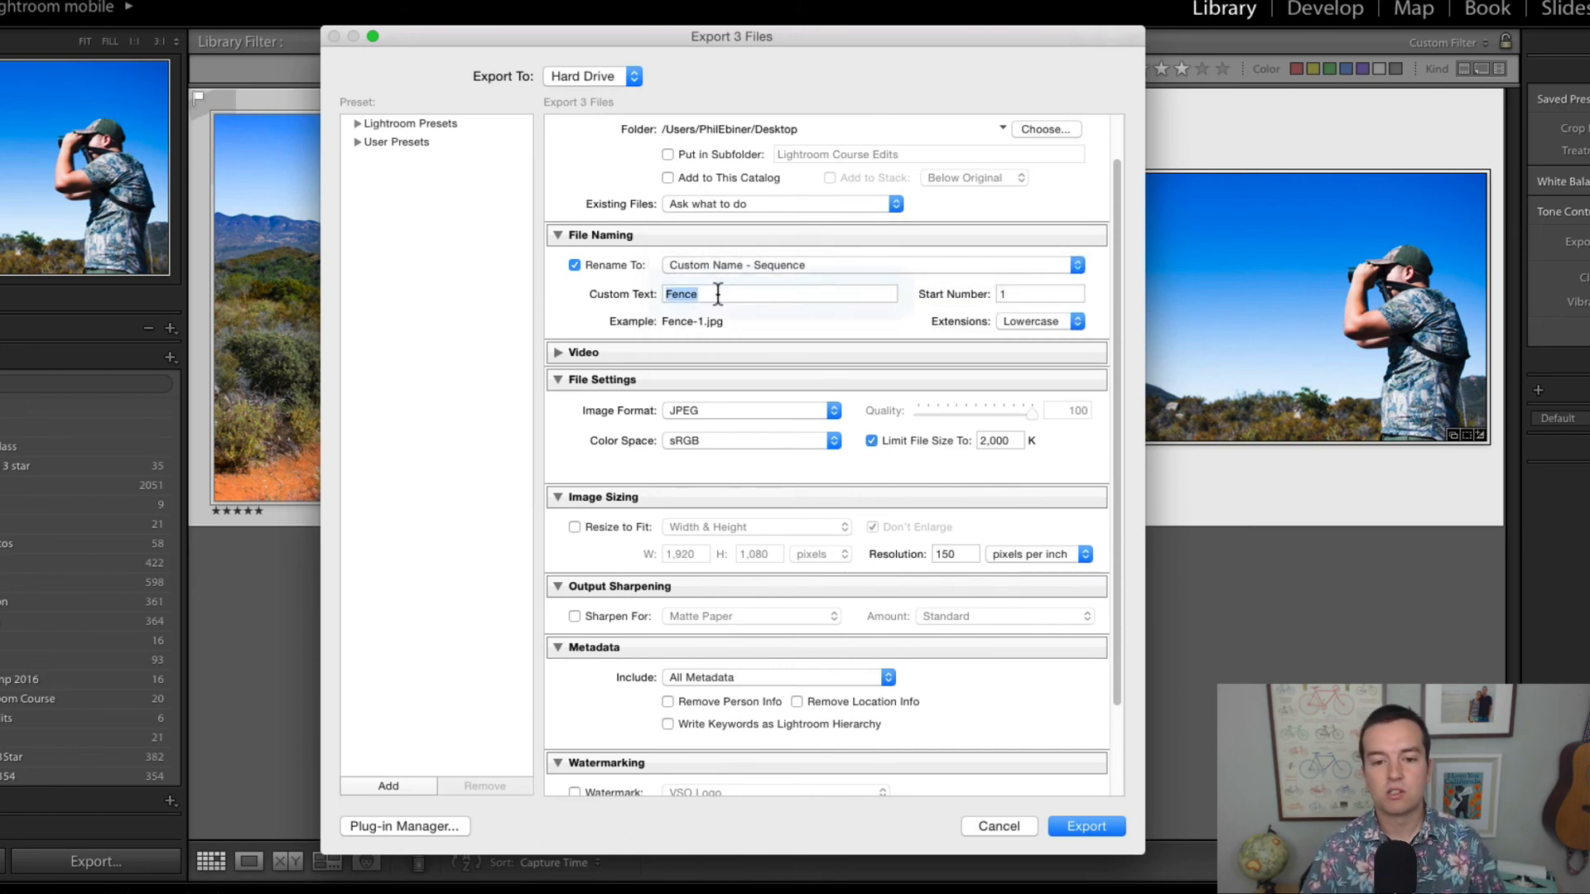
{"action": "type", "text": "Hike"}
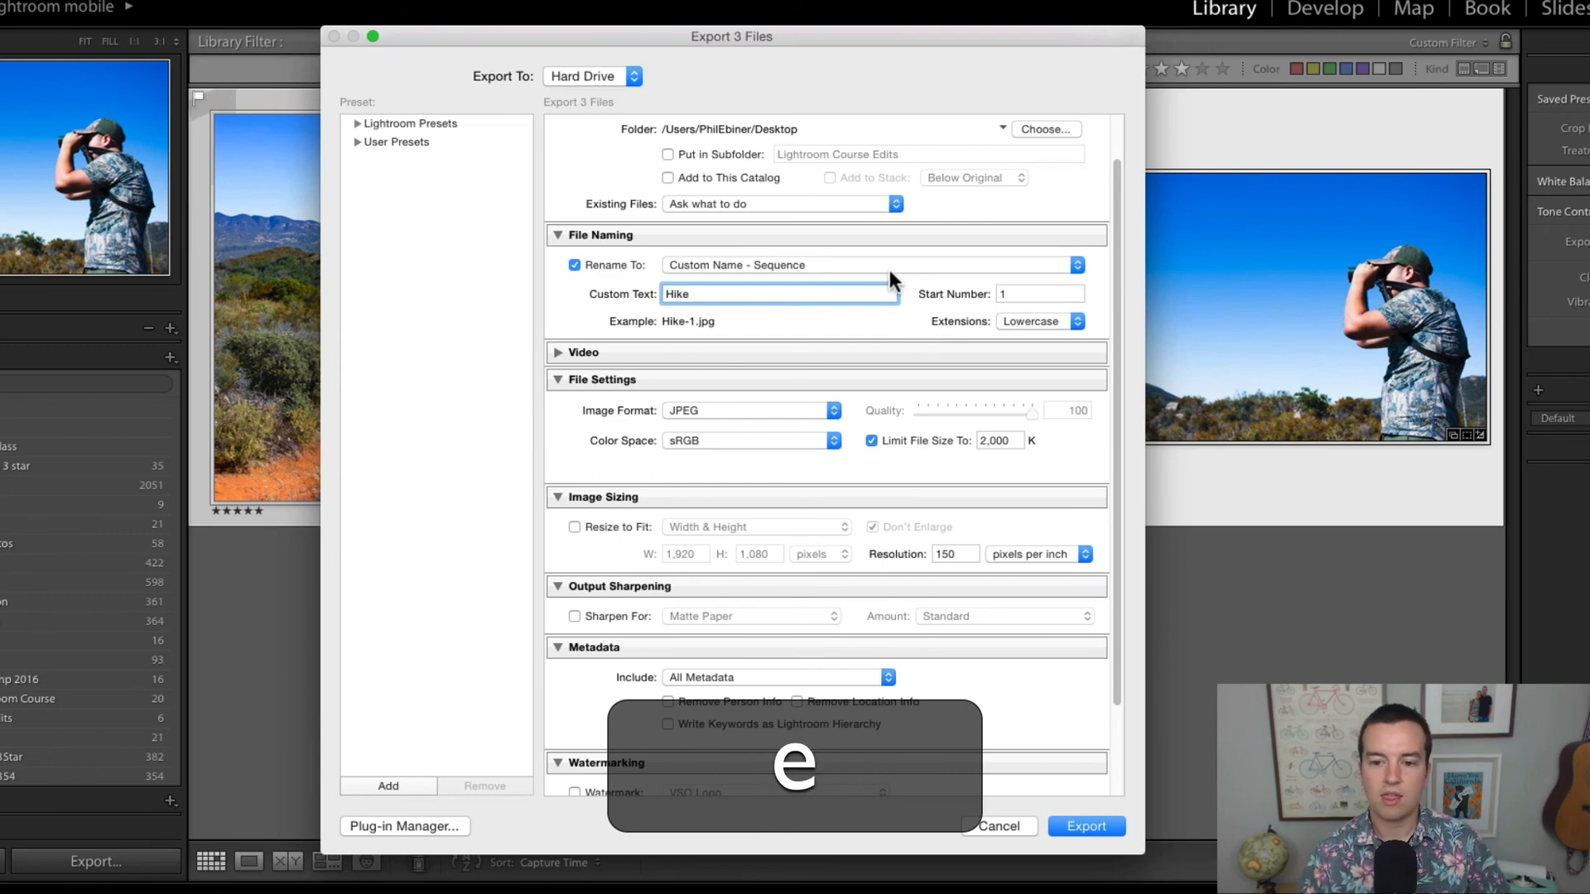
{"action": "left_click_drag", "start_coordinate": [1012, 295], "coordinate": [982, 284]}
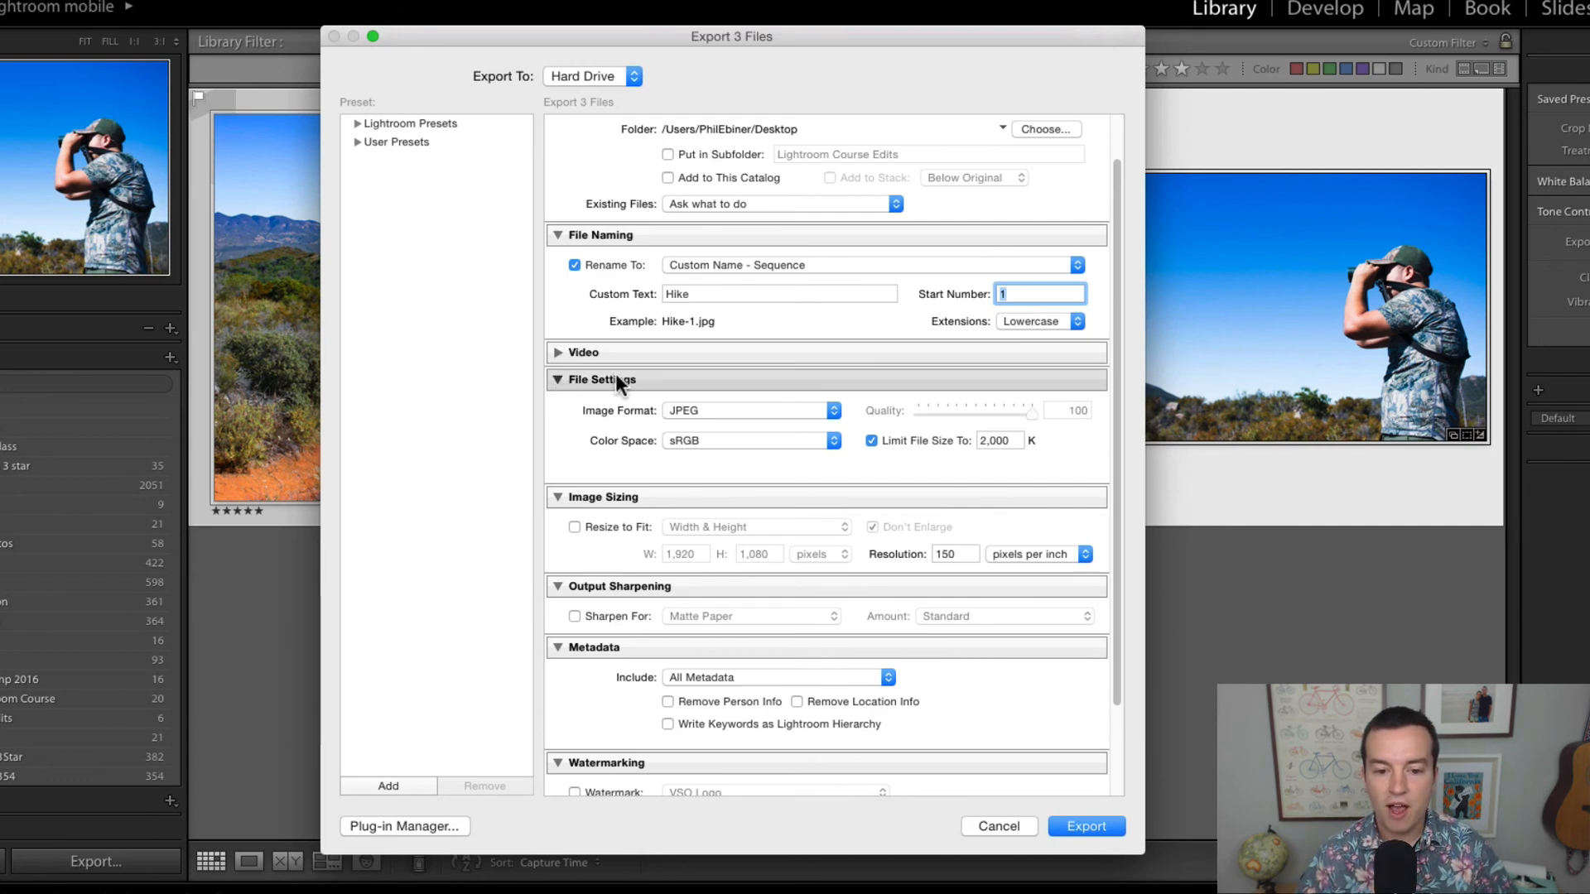
{"action": "left_click", "coordinate": [557, 353]}
{"action": "left_click", "coordinate": [556, 354]}
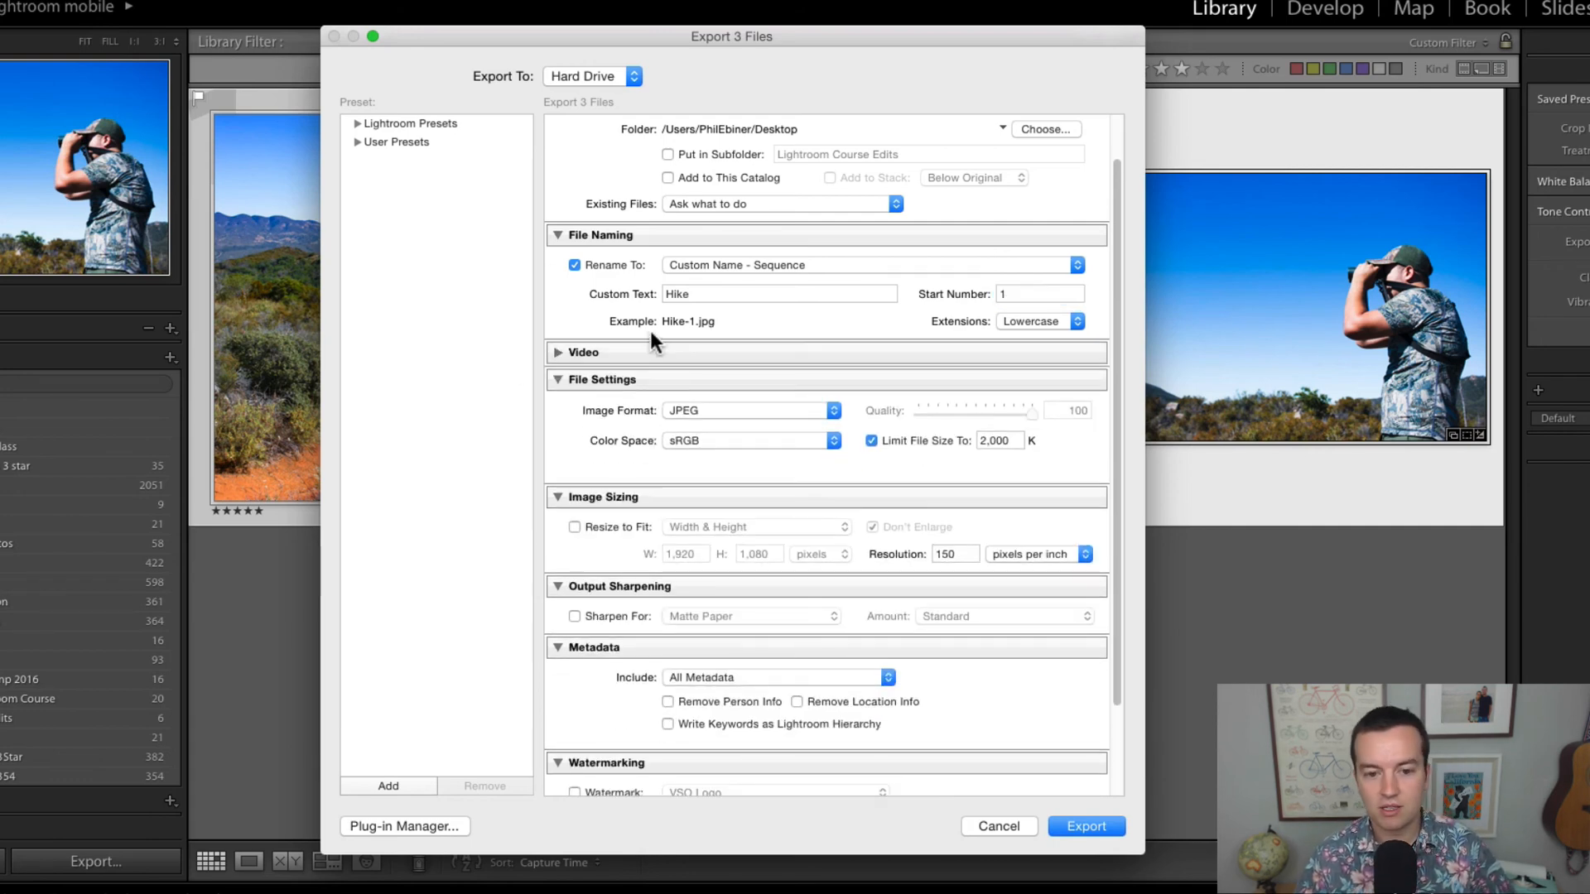
Step: Keep JPEG as the export image format and turn off the file size limit
{"action": "scroll", "coordinate": [638, 353], "scroll_direction": "down", "scroll_amount": 1}
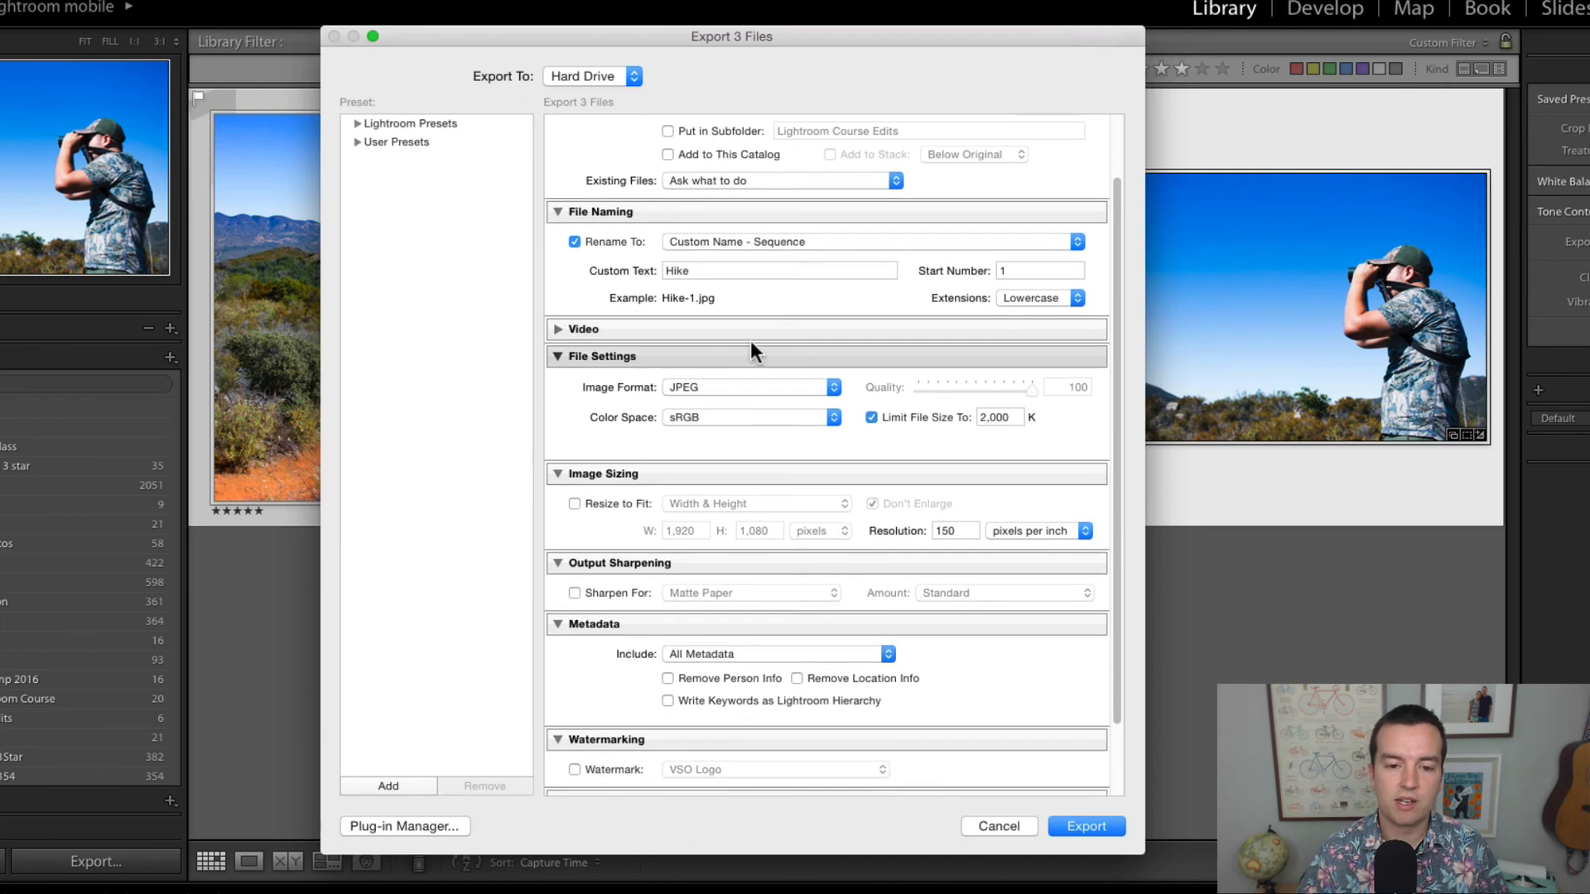
{"action": "left_click", "coordinate": [695, 384]}
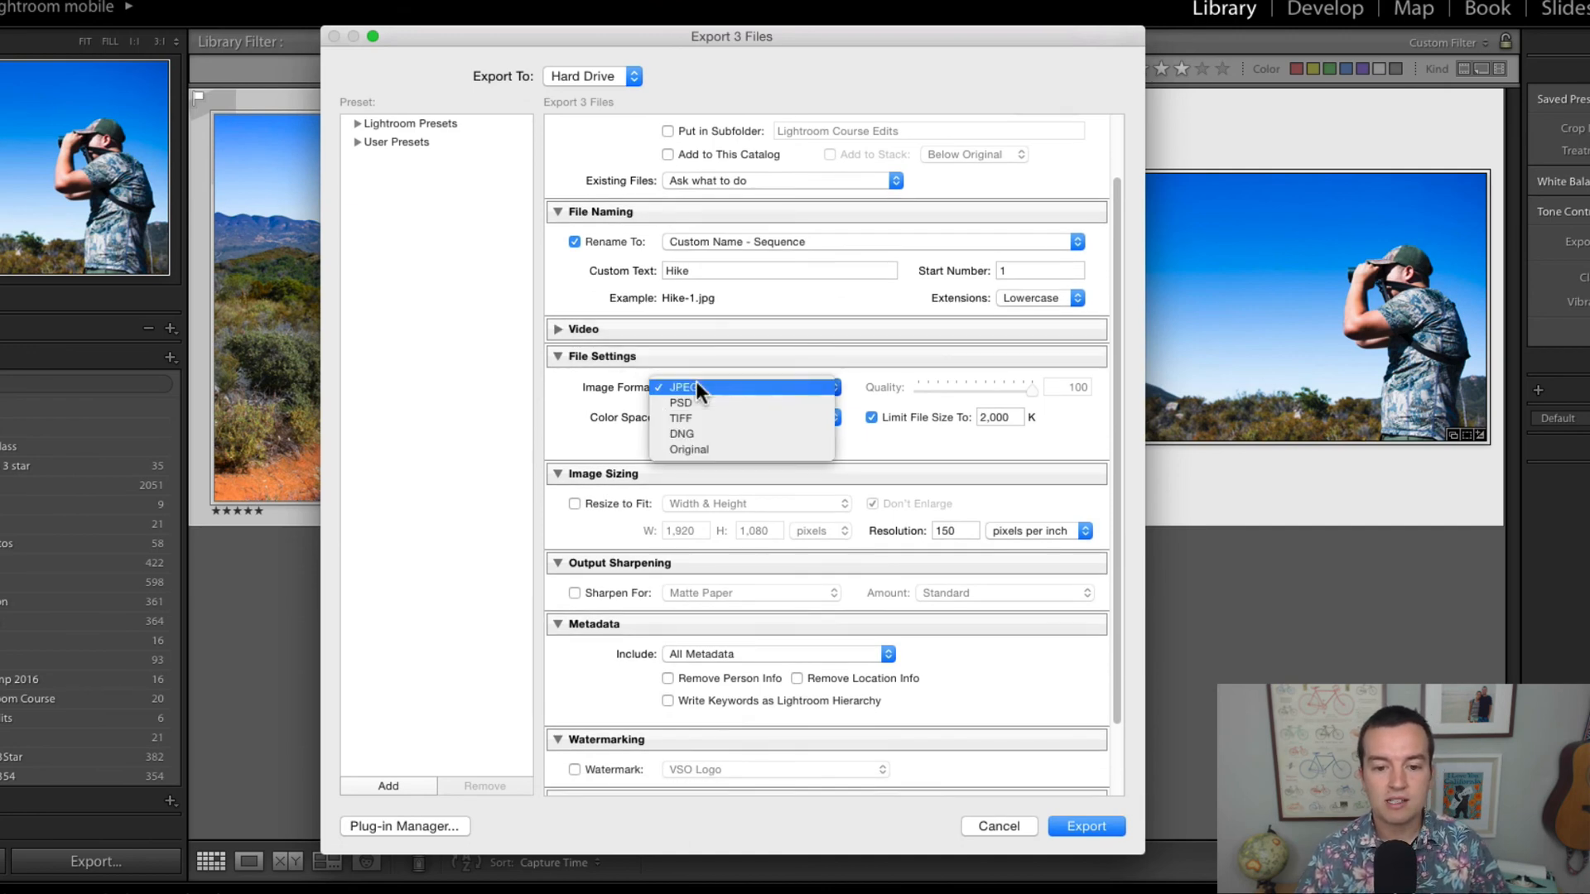
{"action": "left_click", "coordinate": [565, 389]}
{"action": "left_click", "coordinate": [721, 385]}
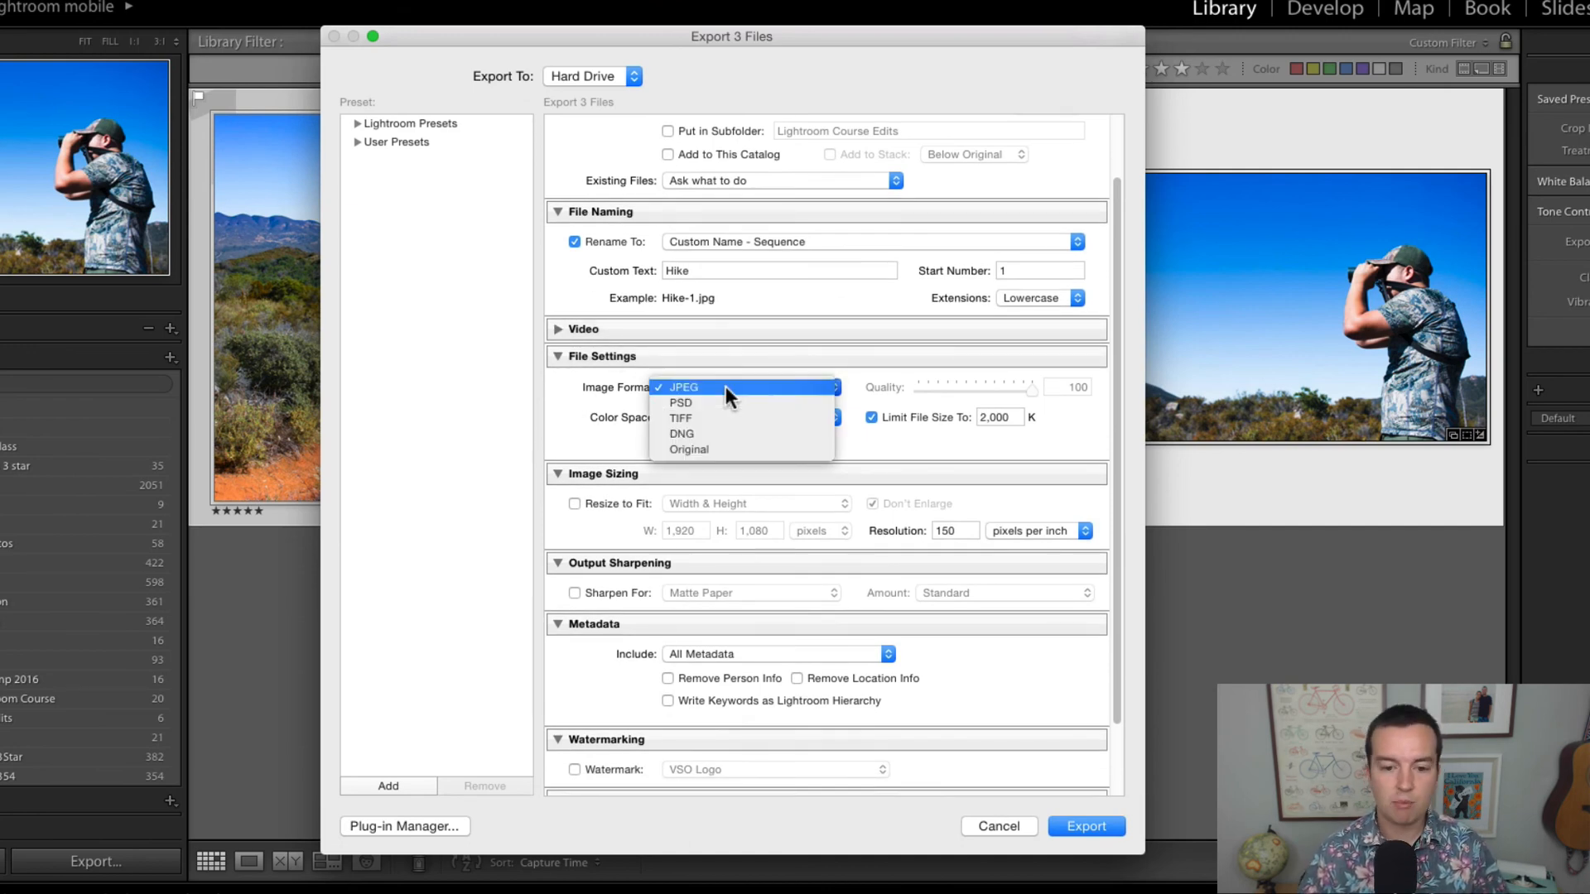
{"action": "left_click", "coordinate": [585, 403]}
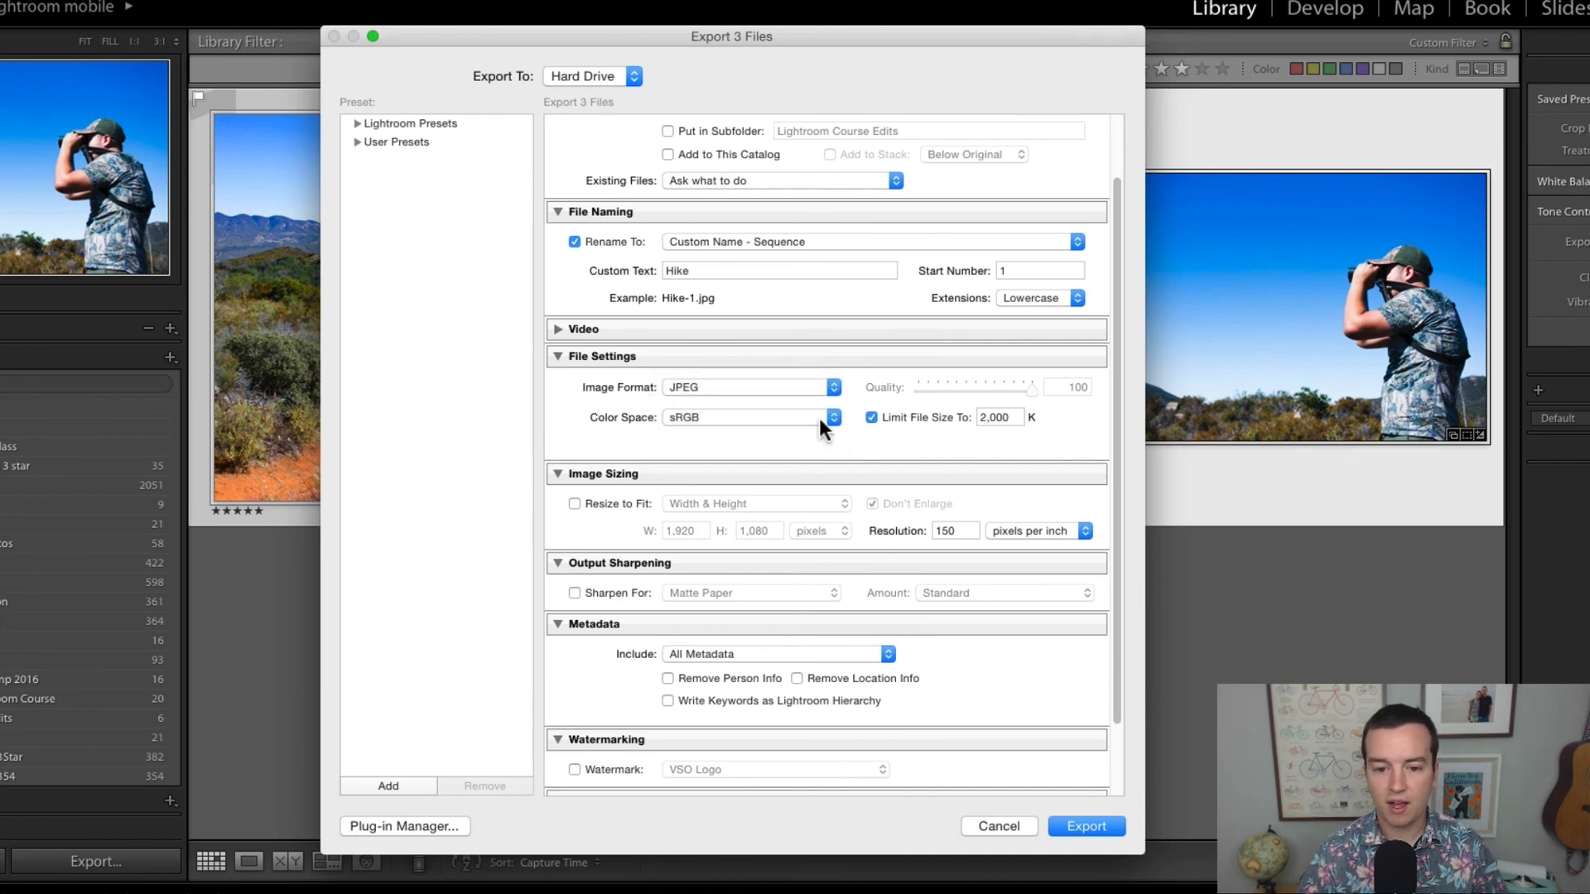
{"action": "left_click", "coordinate": [868, 415]}
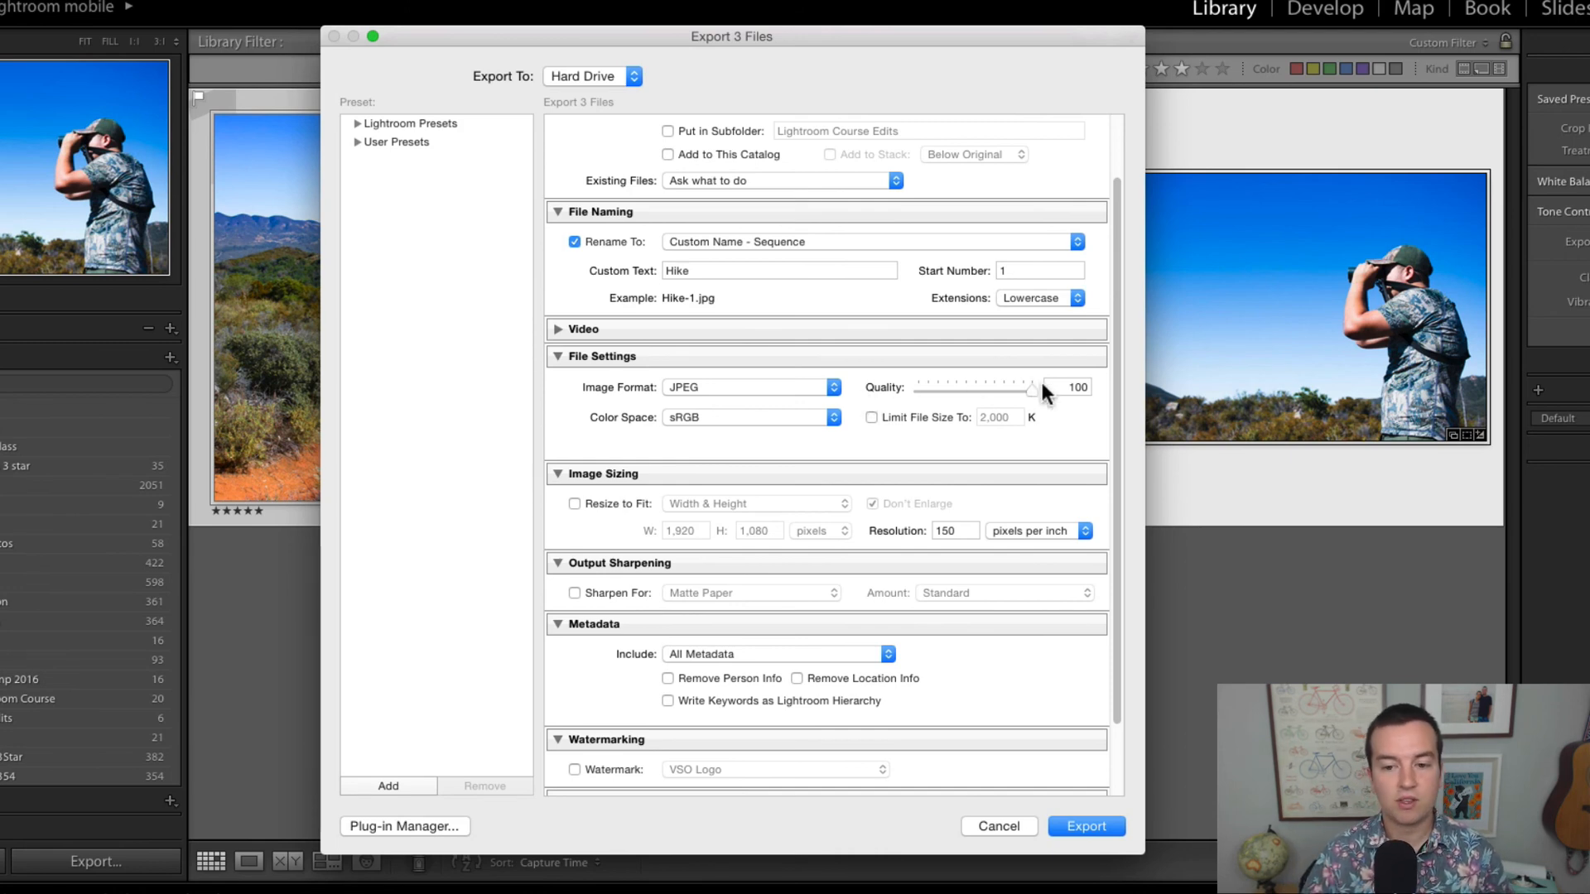
Step: Enable resizing to fit by Width & Height, set the width to 1000 pixels, and leave the height blank
{"action": "scroll", "coordinate": [615, 406], "scroll_direction": "down", "scroll_amount": 3}
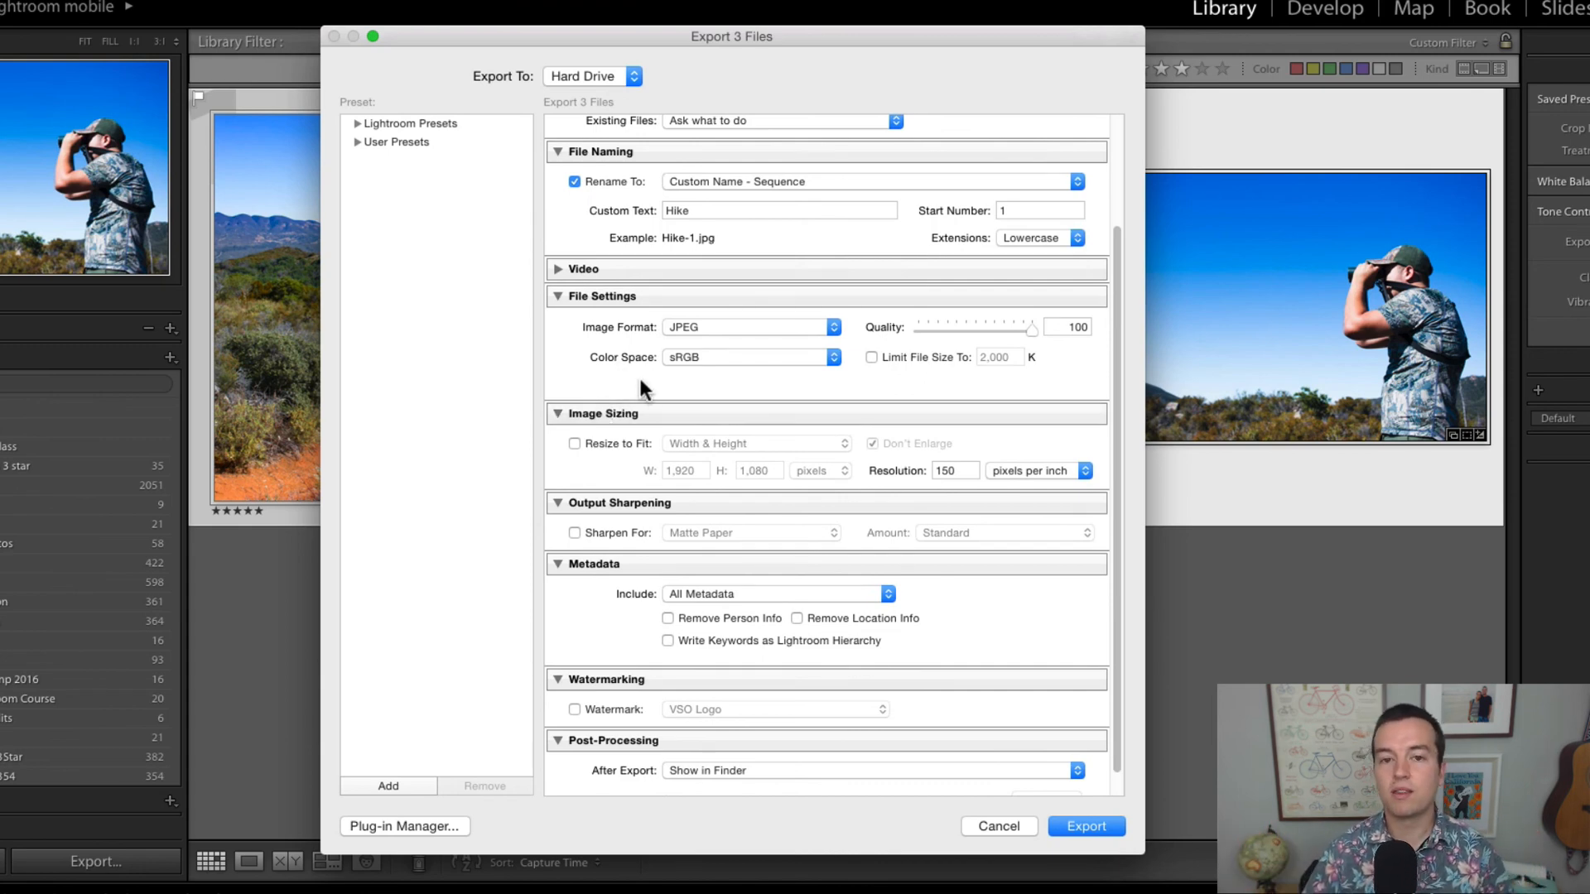
{"action": "left_click", "coordinate": [595, 447]}
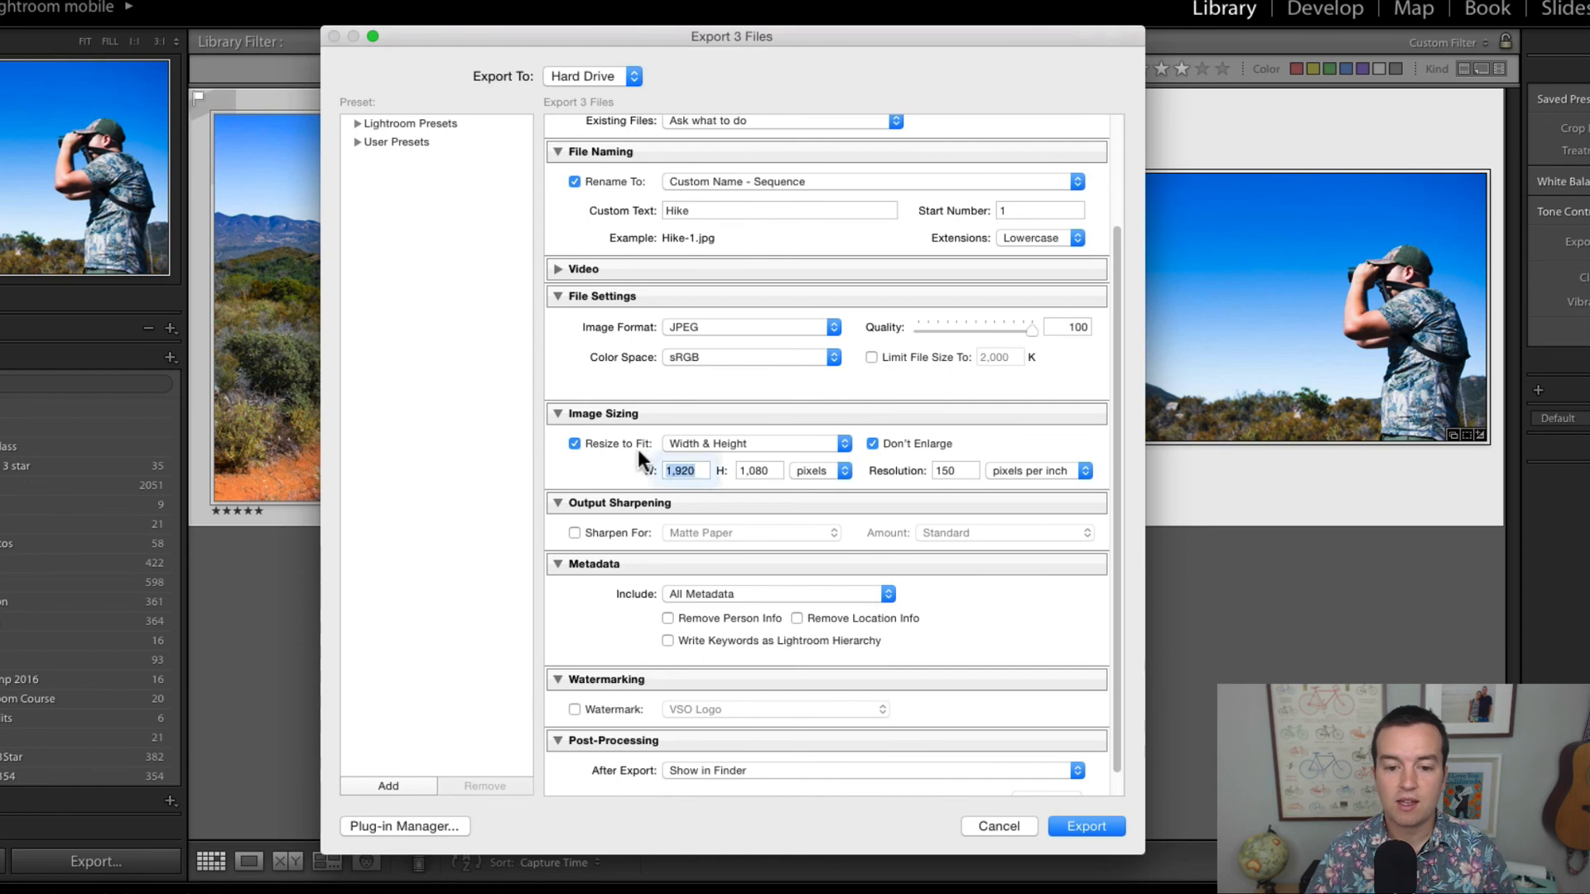
{"action": "double_click", "coordinate": [692, 469]}
{"action": "type", "text": "1000"}
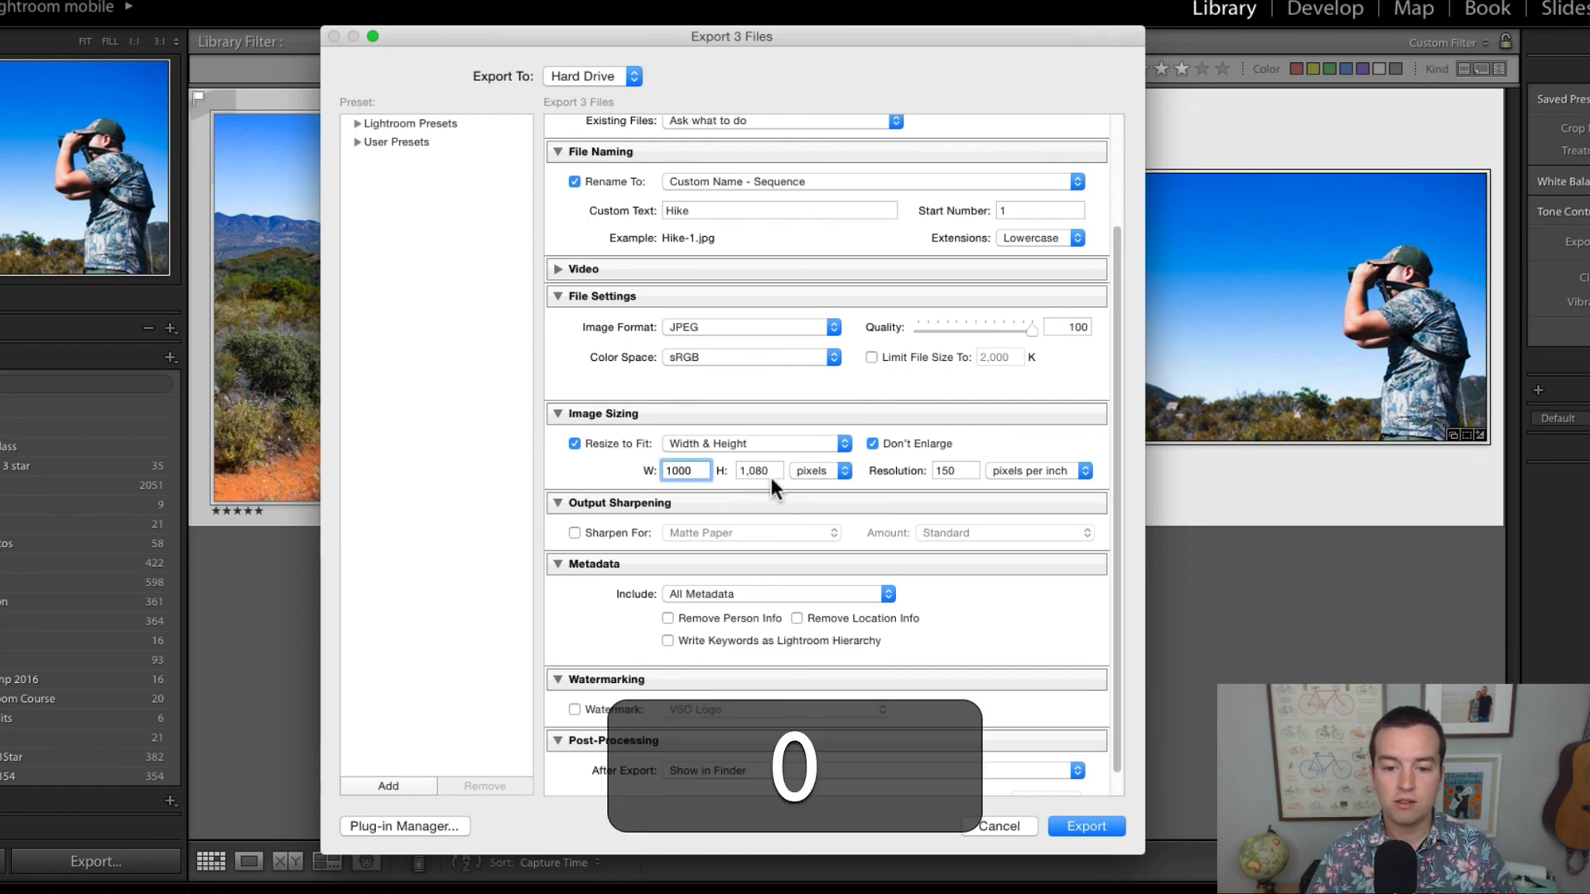
{"action": "double_click", "coordinate": [772, 477]}
{"action": "key", "text": "BackSpace"}
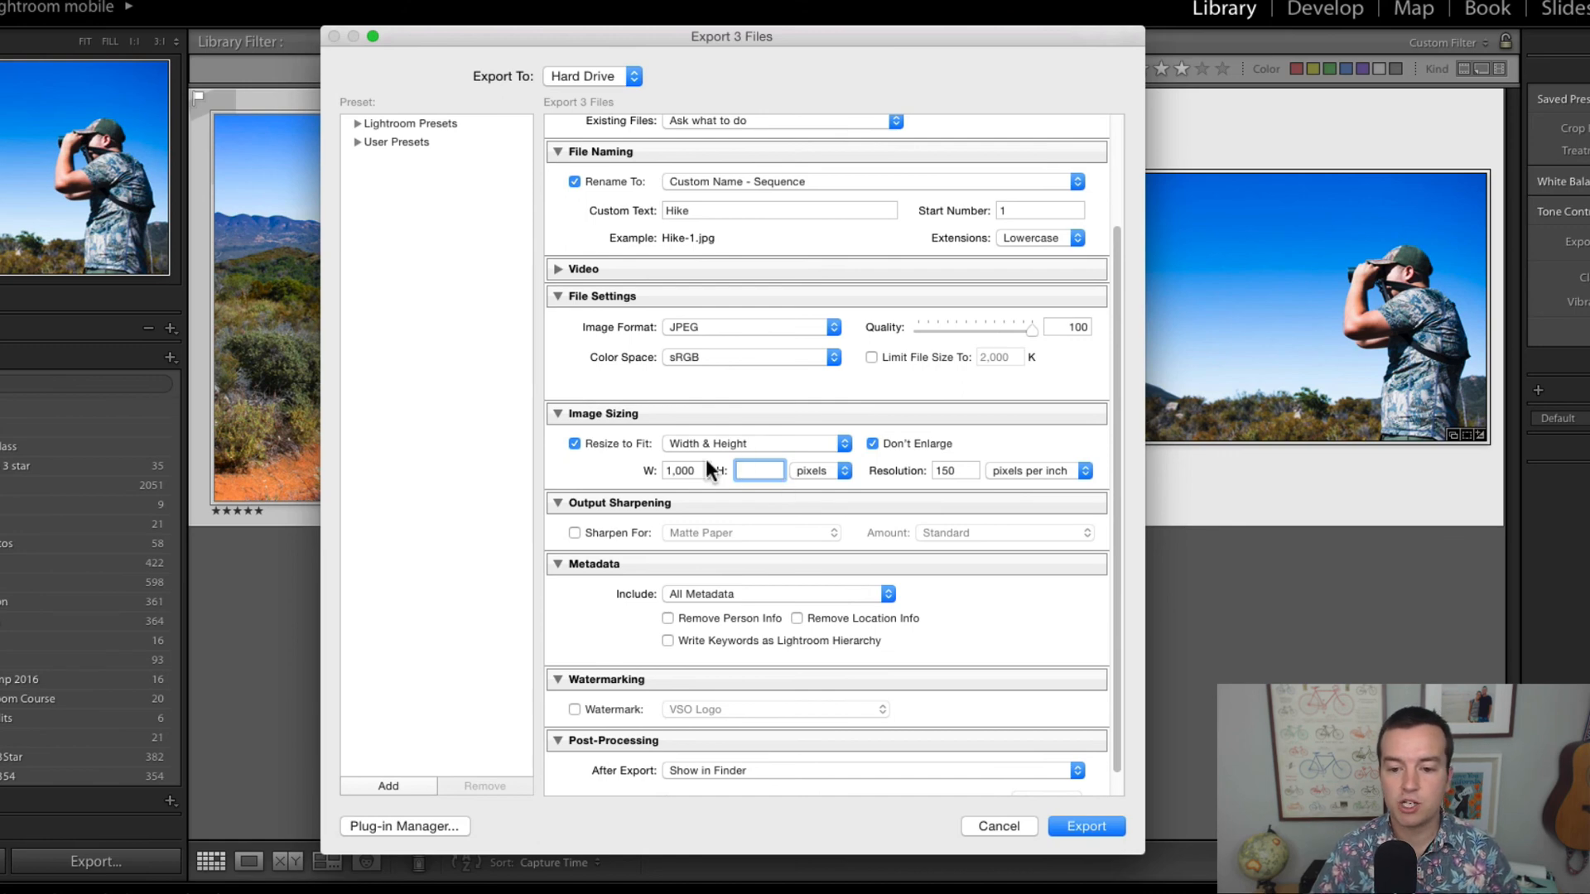
{"action": "scroll", "coordinate": [663, 457], "scroll_direction": "down", "scroll_amount": 1}
{"action": "left_click", "coordinate": [951, 443]}
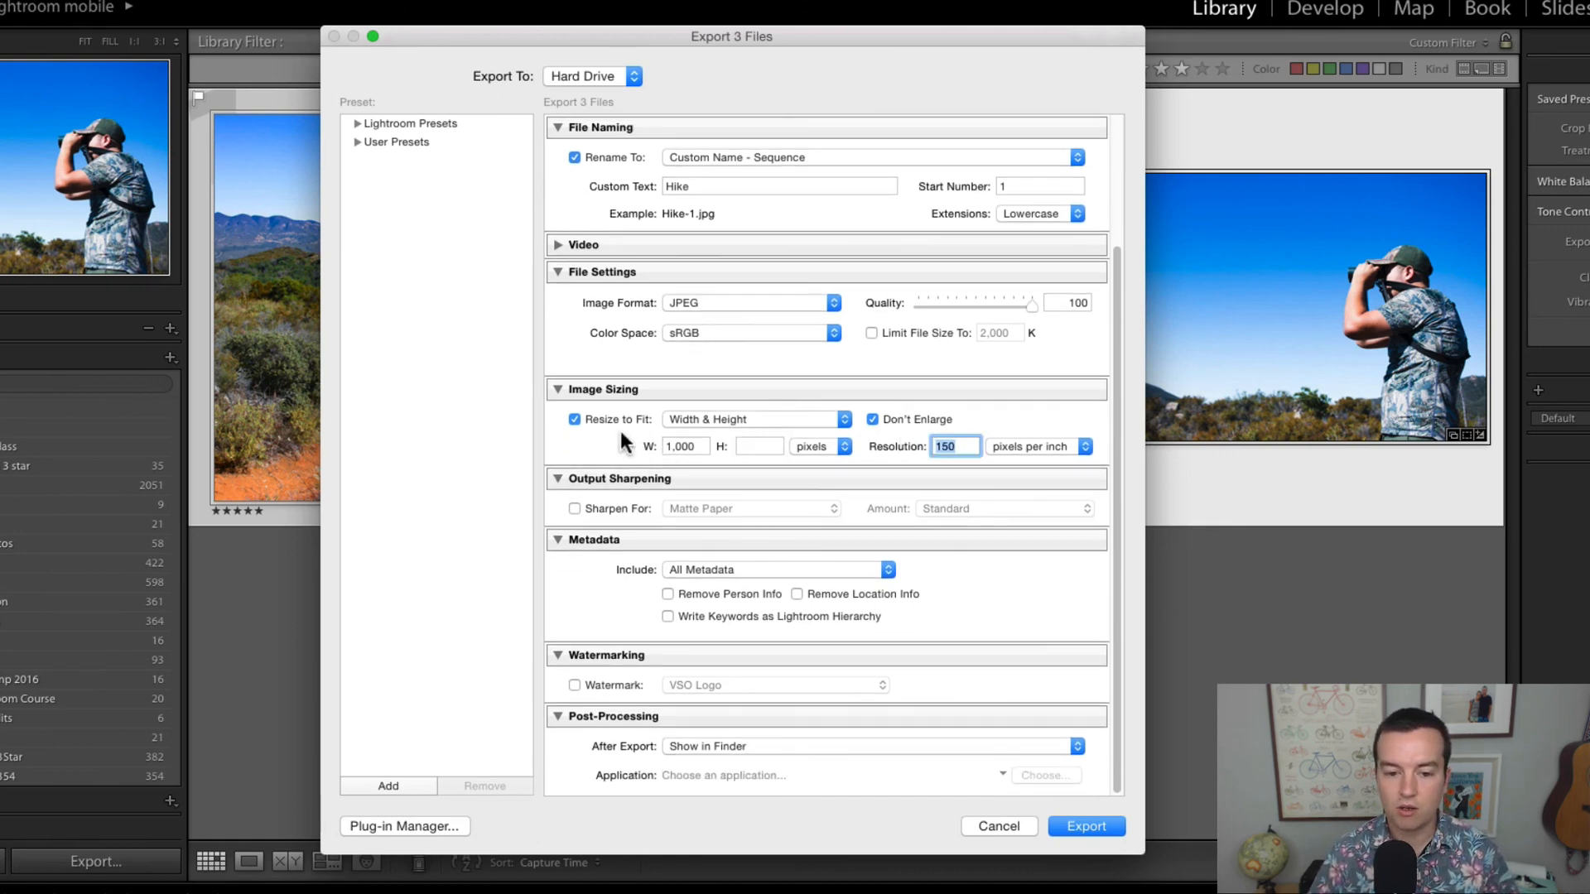
Step: Try output sharpening for Screen and turn the sharpening off again
{"action": "left_click", "coordinate": [574, 509]}
{"action": "left_click", "coordinate": [733, 509]}
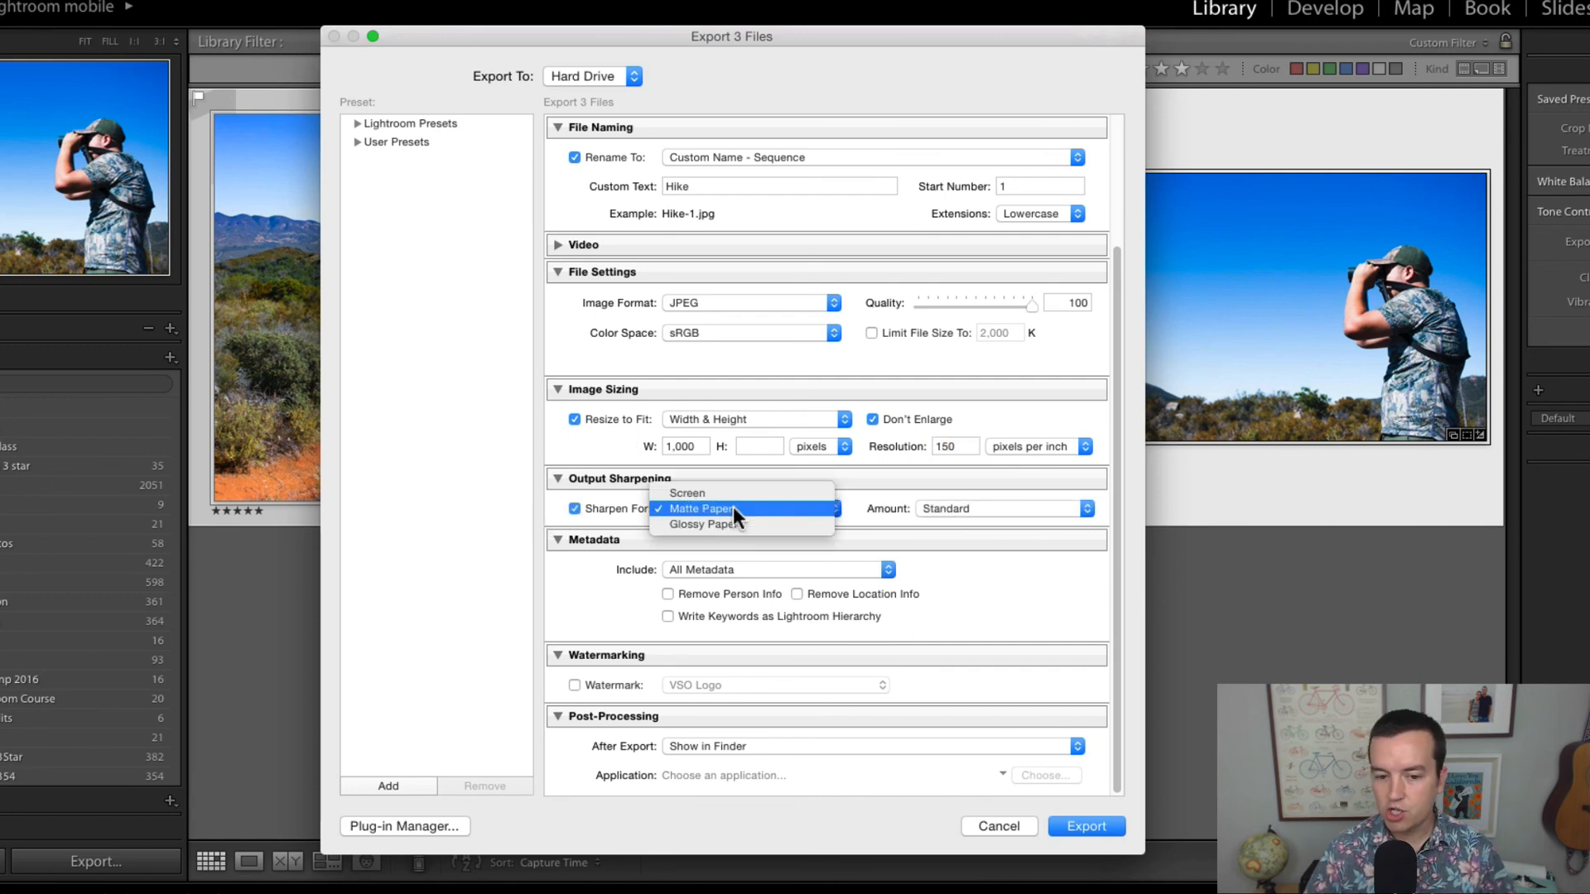
{"action": "left_click", "coordinate": [674, 495]}
{"action": "left_click", "coordinate": [610, 505]}
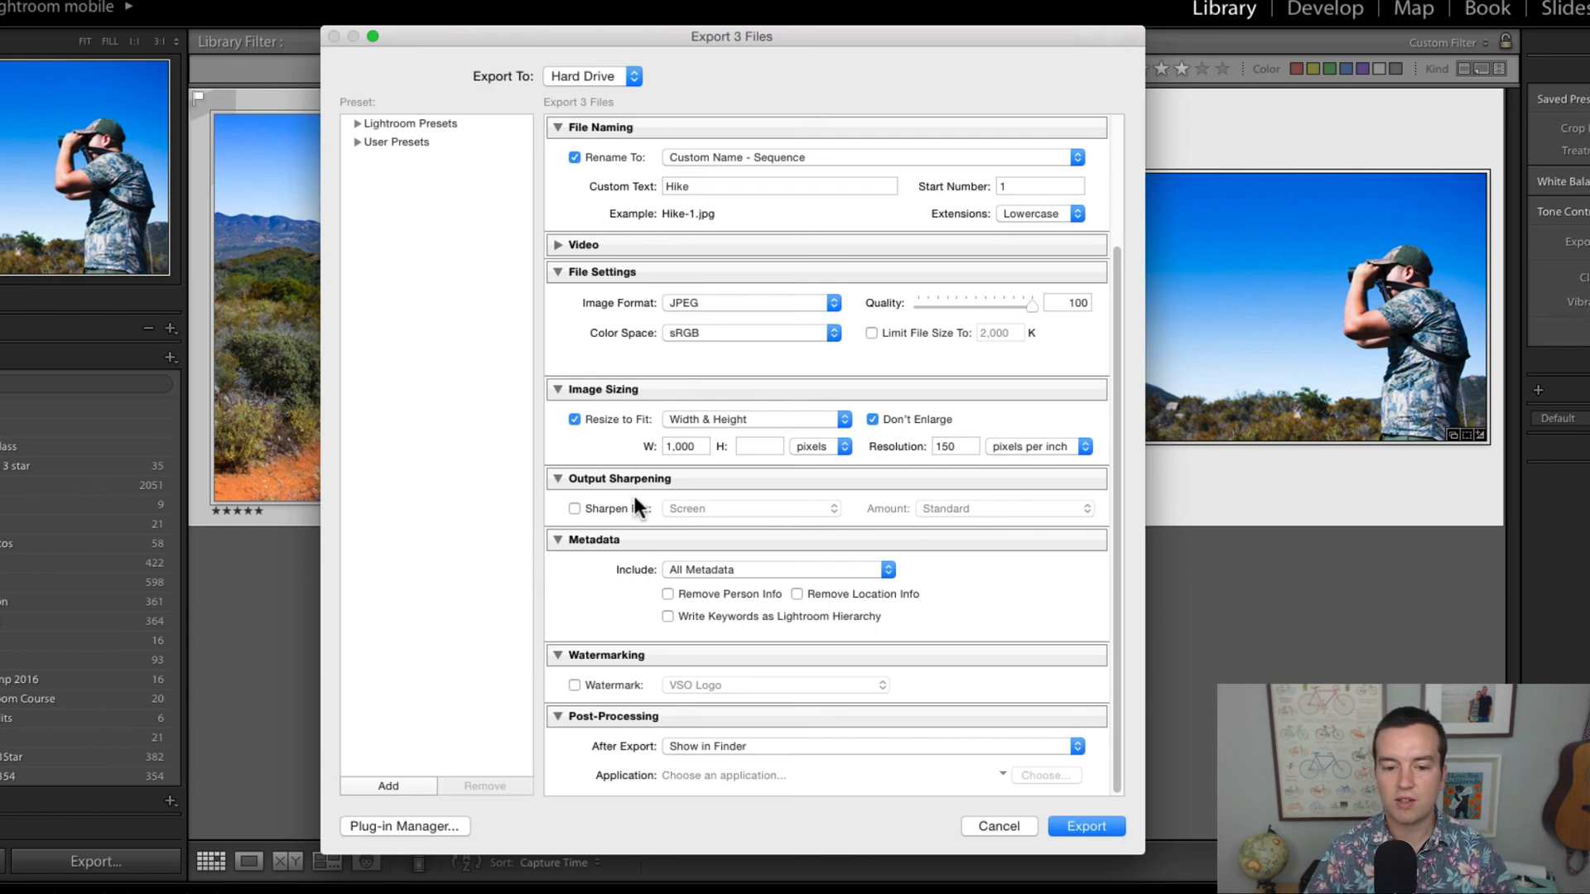
Step: Check the after-export actions and keep Show in Finder as the choice
{"action": "scroll", "coordinate": [608, 532], "scroll_direction": "up", "scroll_amount": 3}
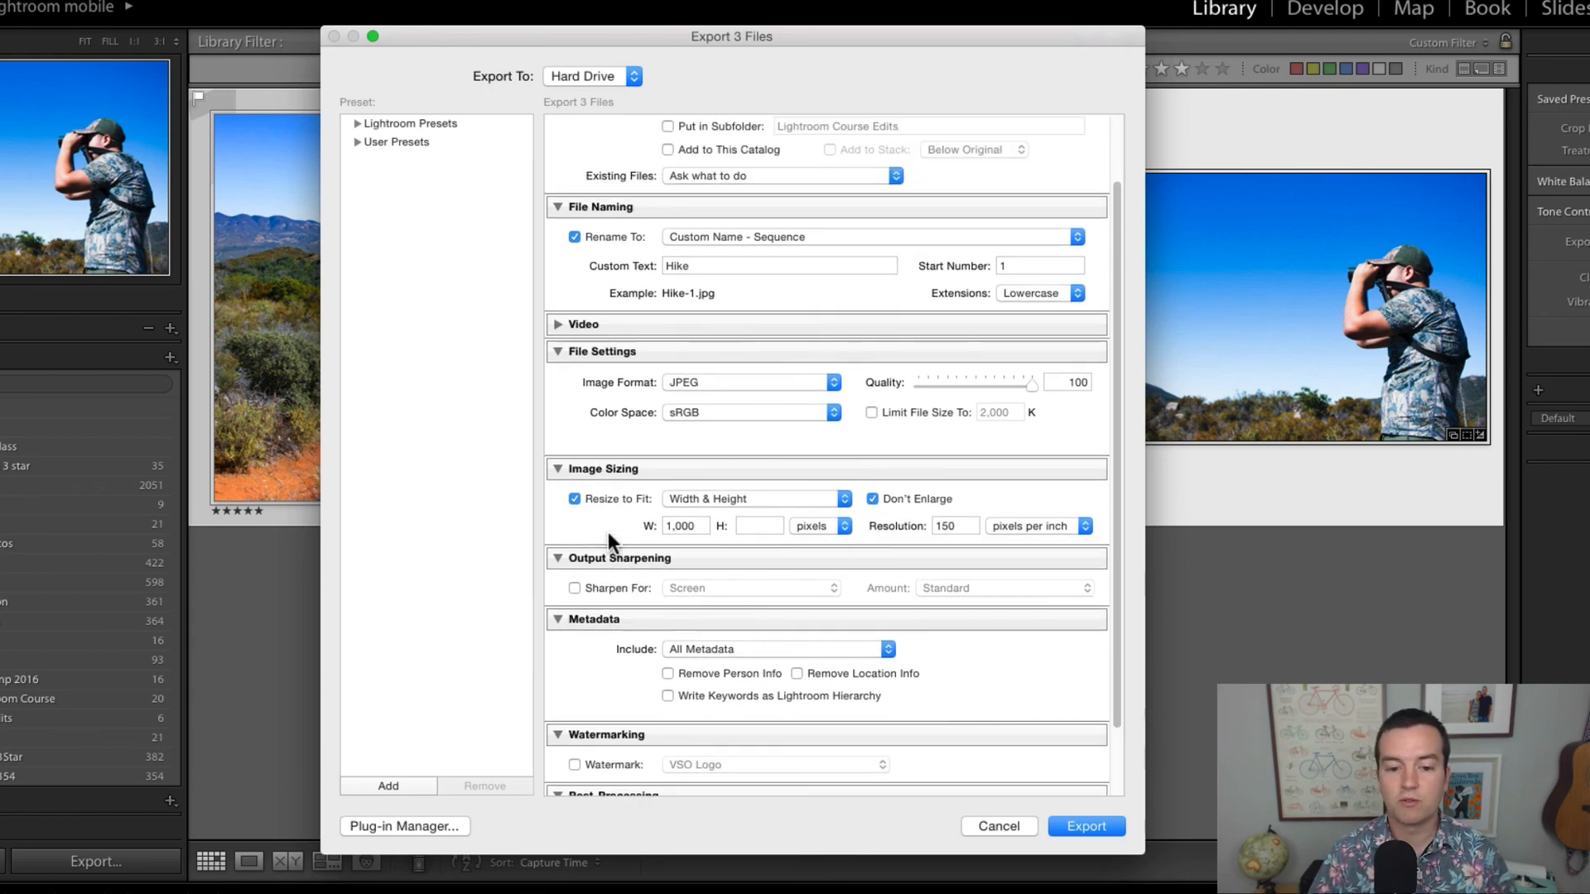
{"action": "scroll", "coordinate": [608, 531], "scroll_direction": "down", "scroll_amount": 3}
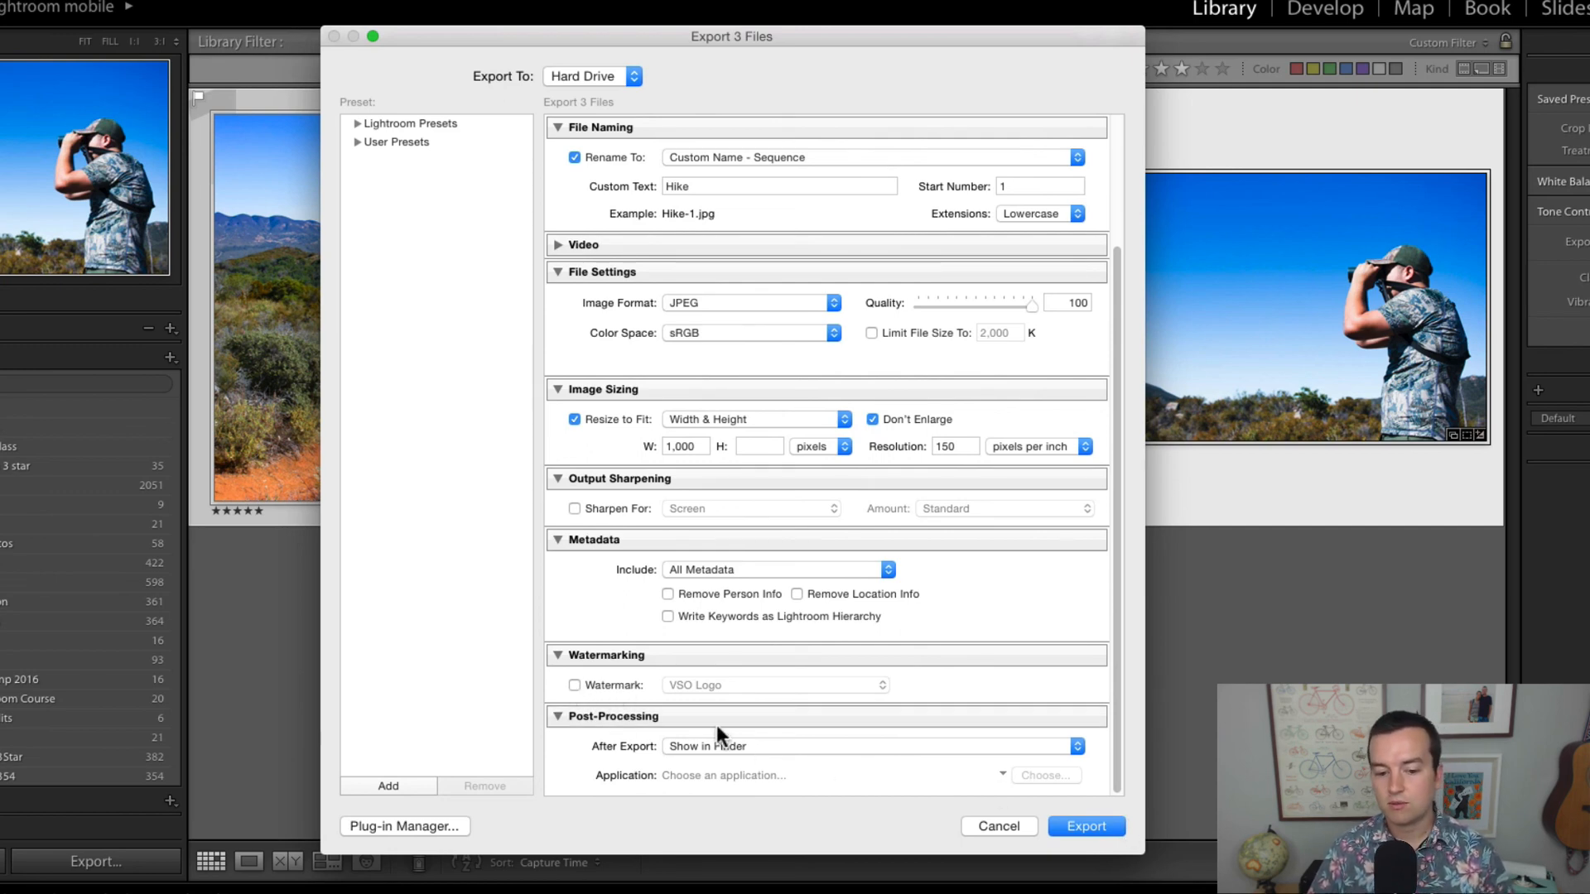
{"action": "left_click", "coordinate": [724, 747]}
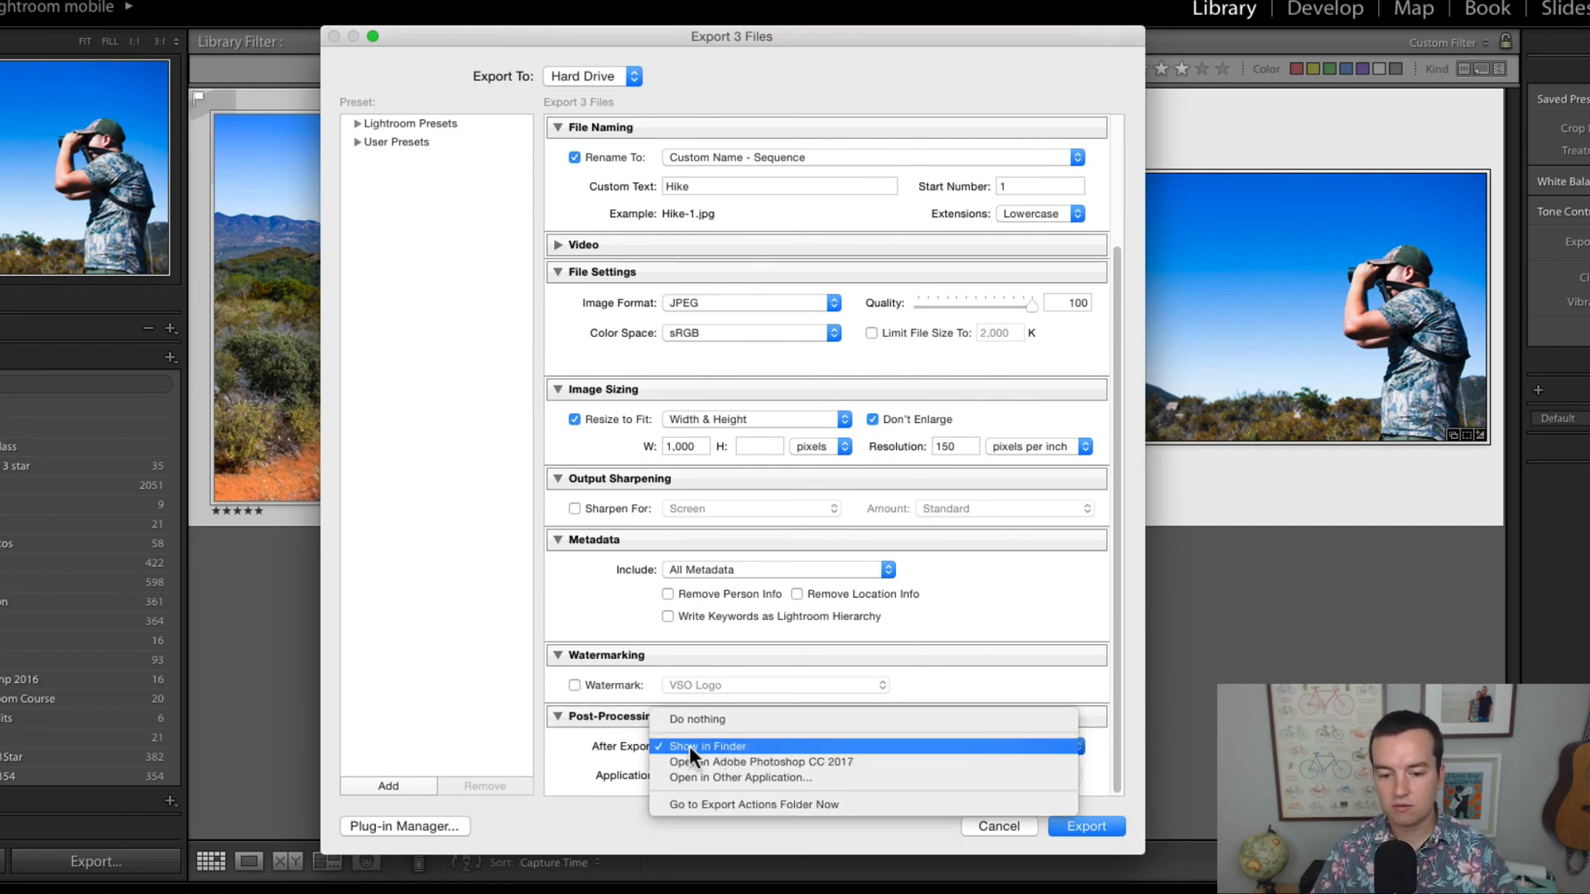
{"action": "left_click", "coordinate": [689, 748]}
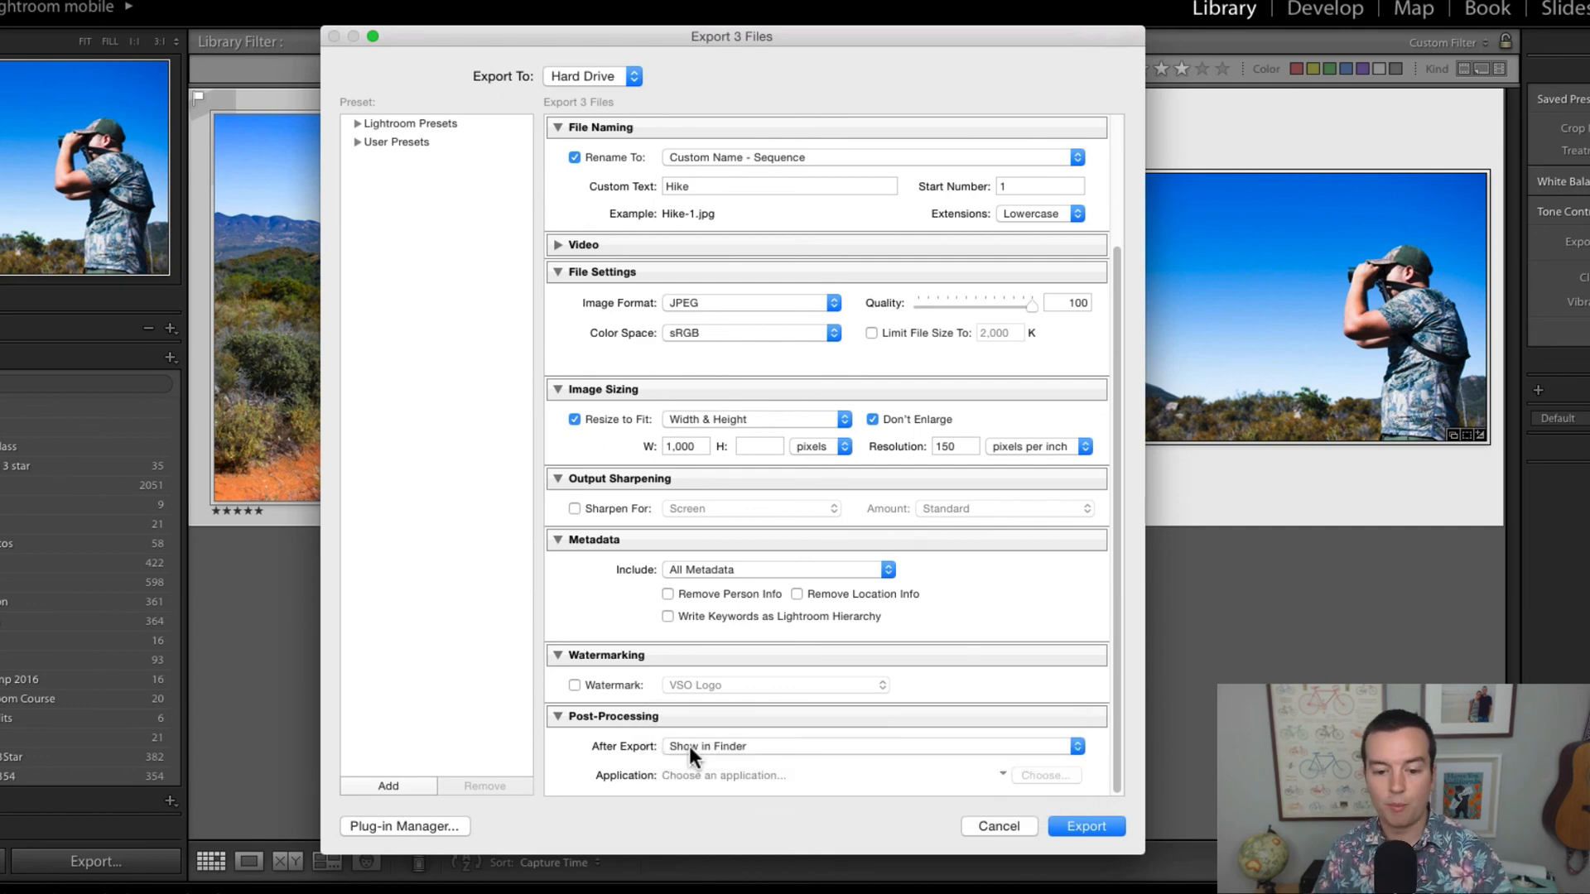
{"action": "left_click", "coordinate": [689, 747]}
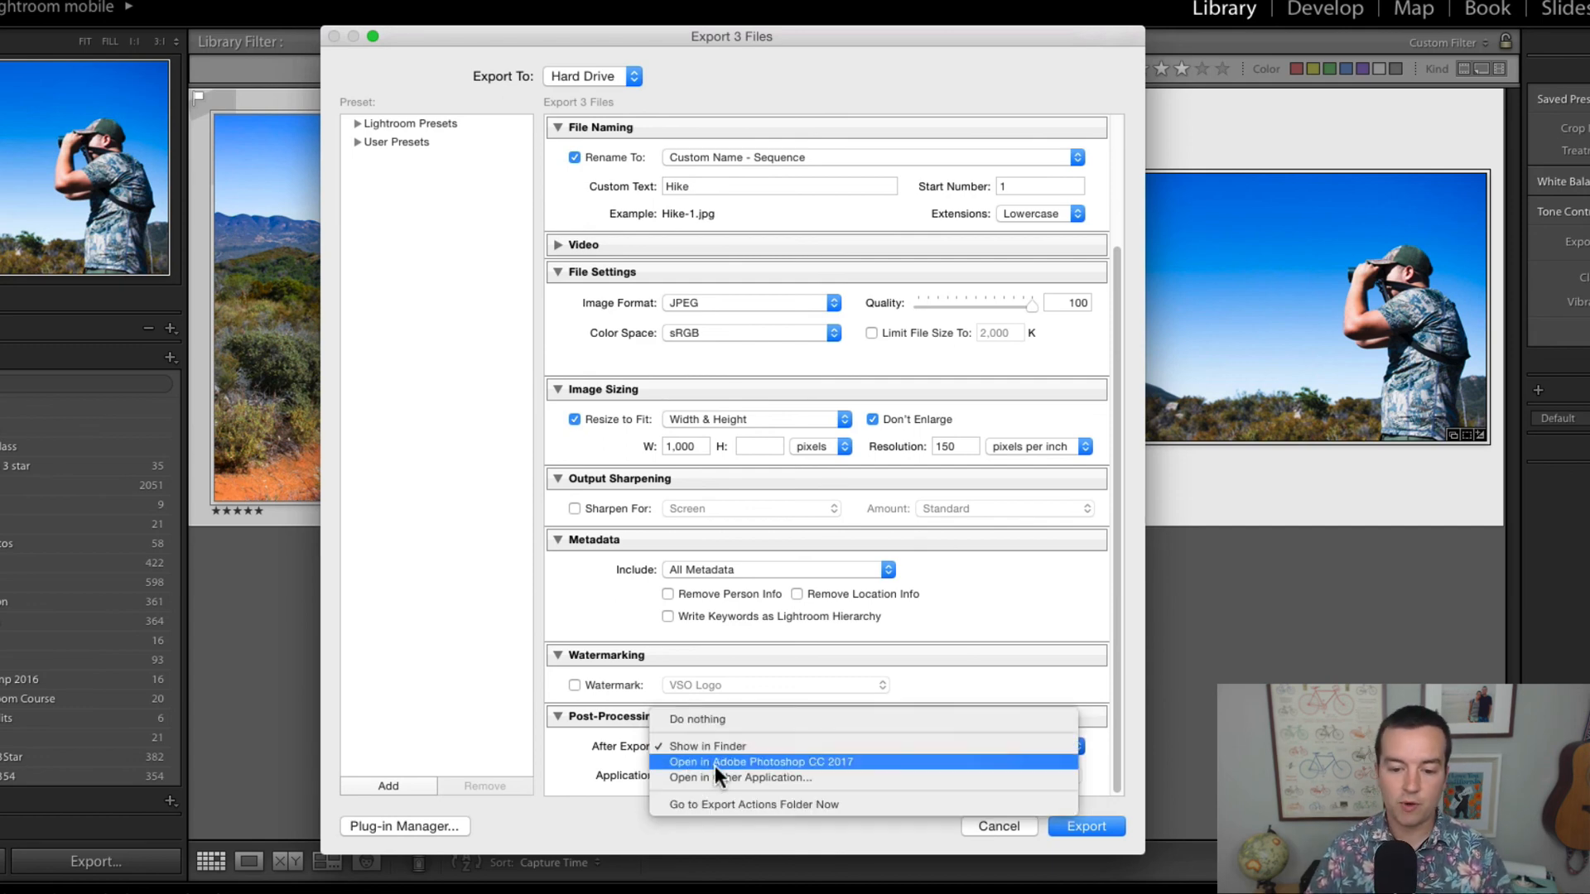
{"action": "left_click", "coordinate": [588, 739]}
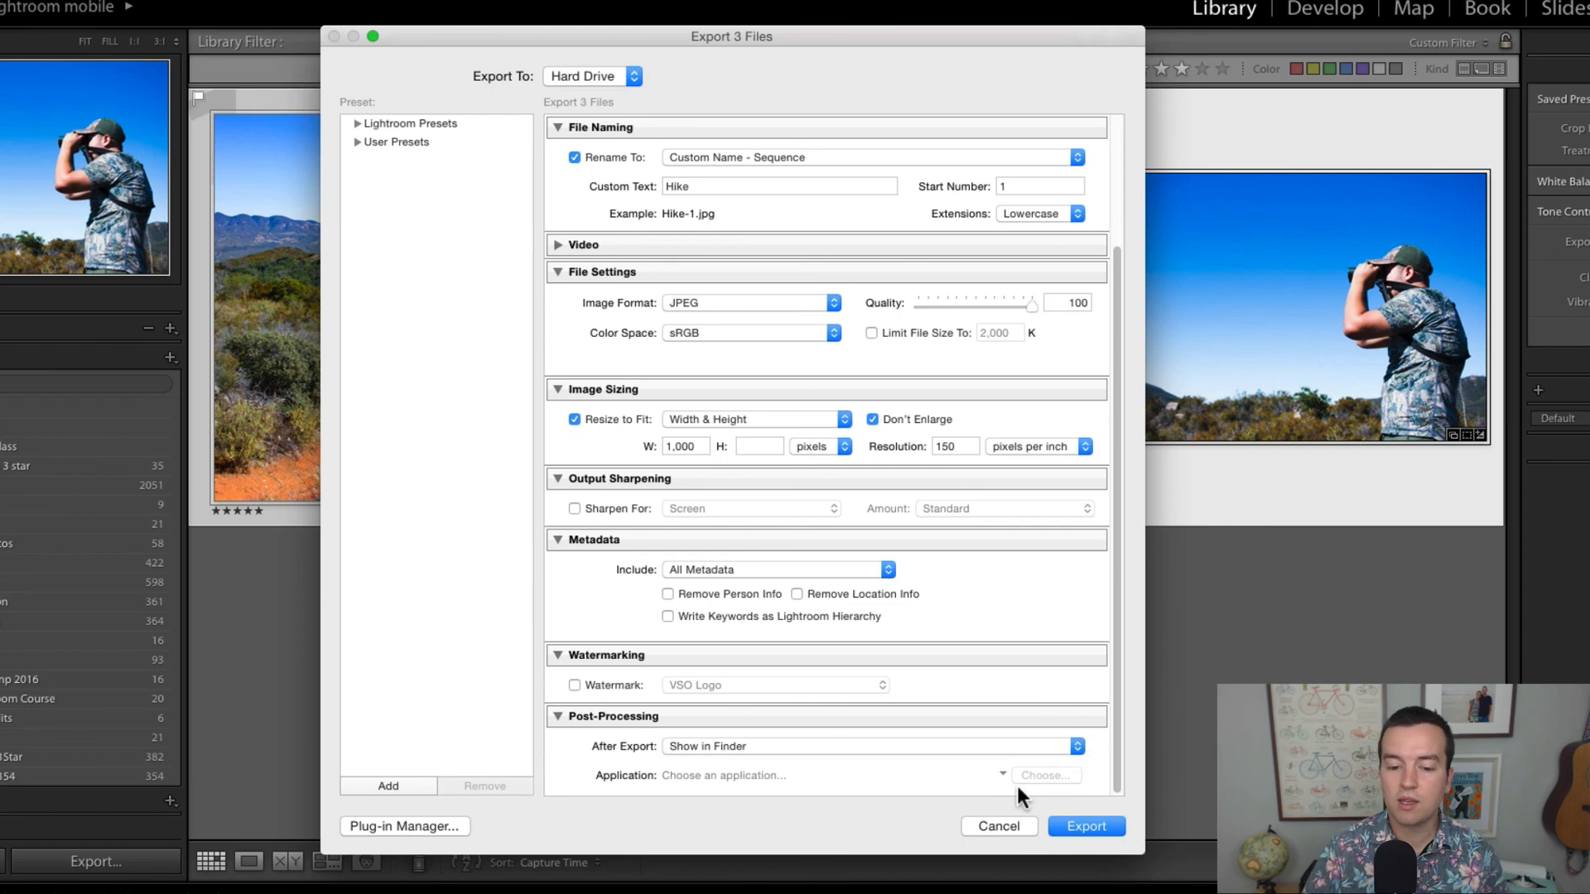
Step: Export the three photos with the current settings and preview the resulting Hike JPEGs full-size in Finder
{"action": "left_click", "coordinate": [1082, 823]}
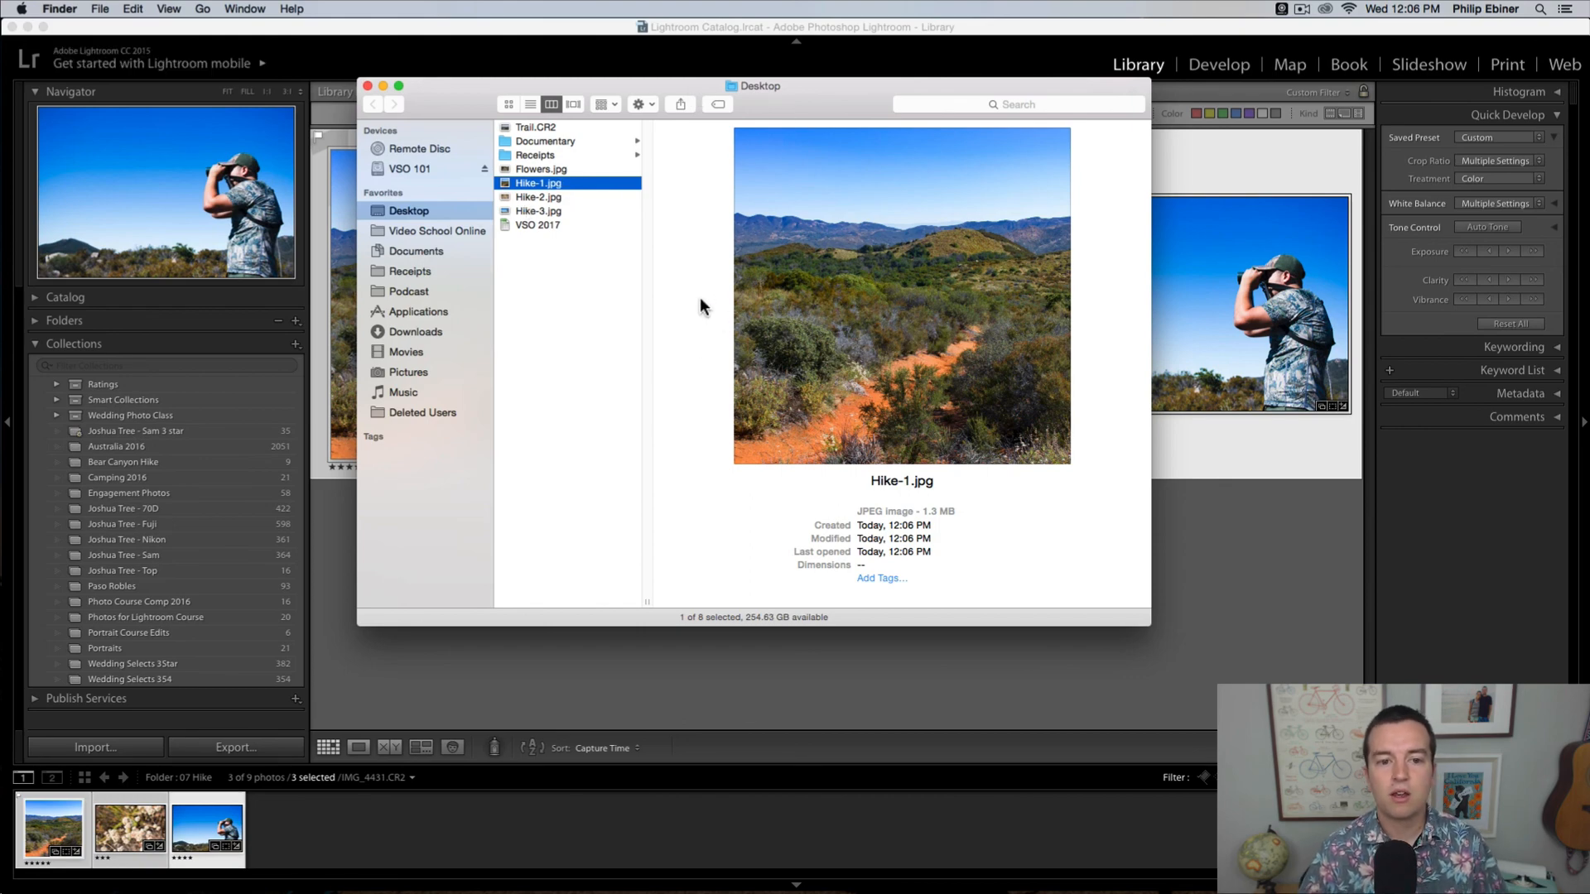
{"action": "key", "text": "space"}
{"action": "key", "text": "Down"}
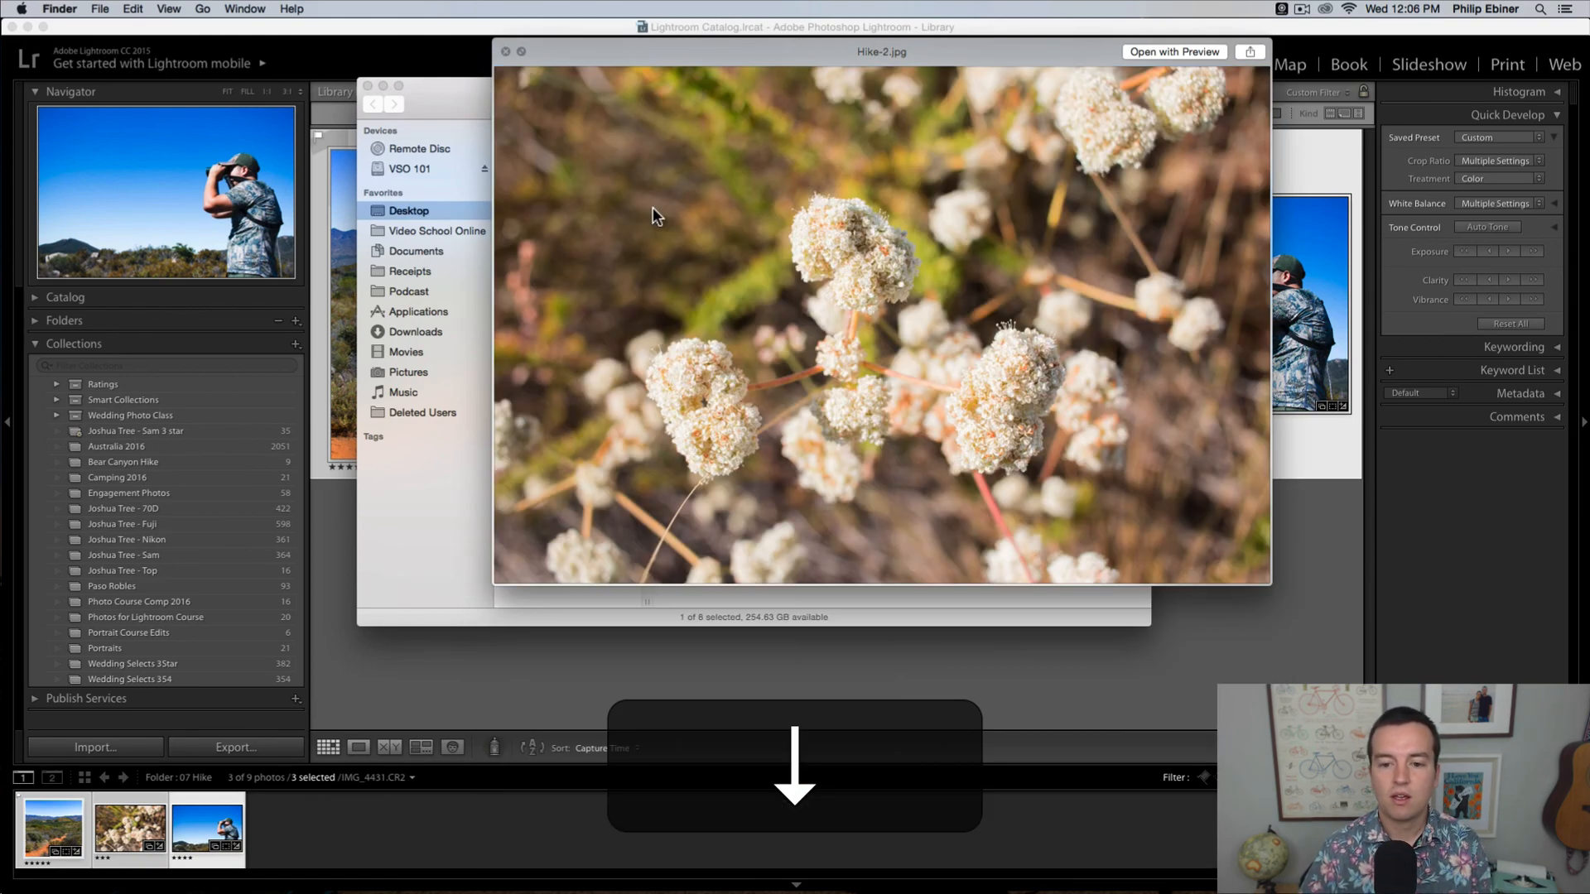
{"action": "key", "text": "Down"}
{"action": "key", "text": "space"}
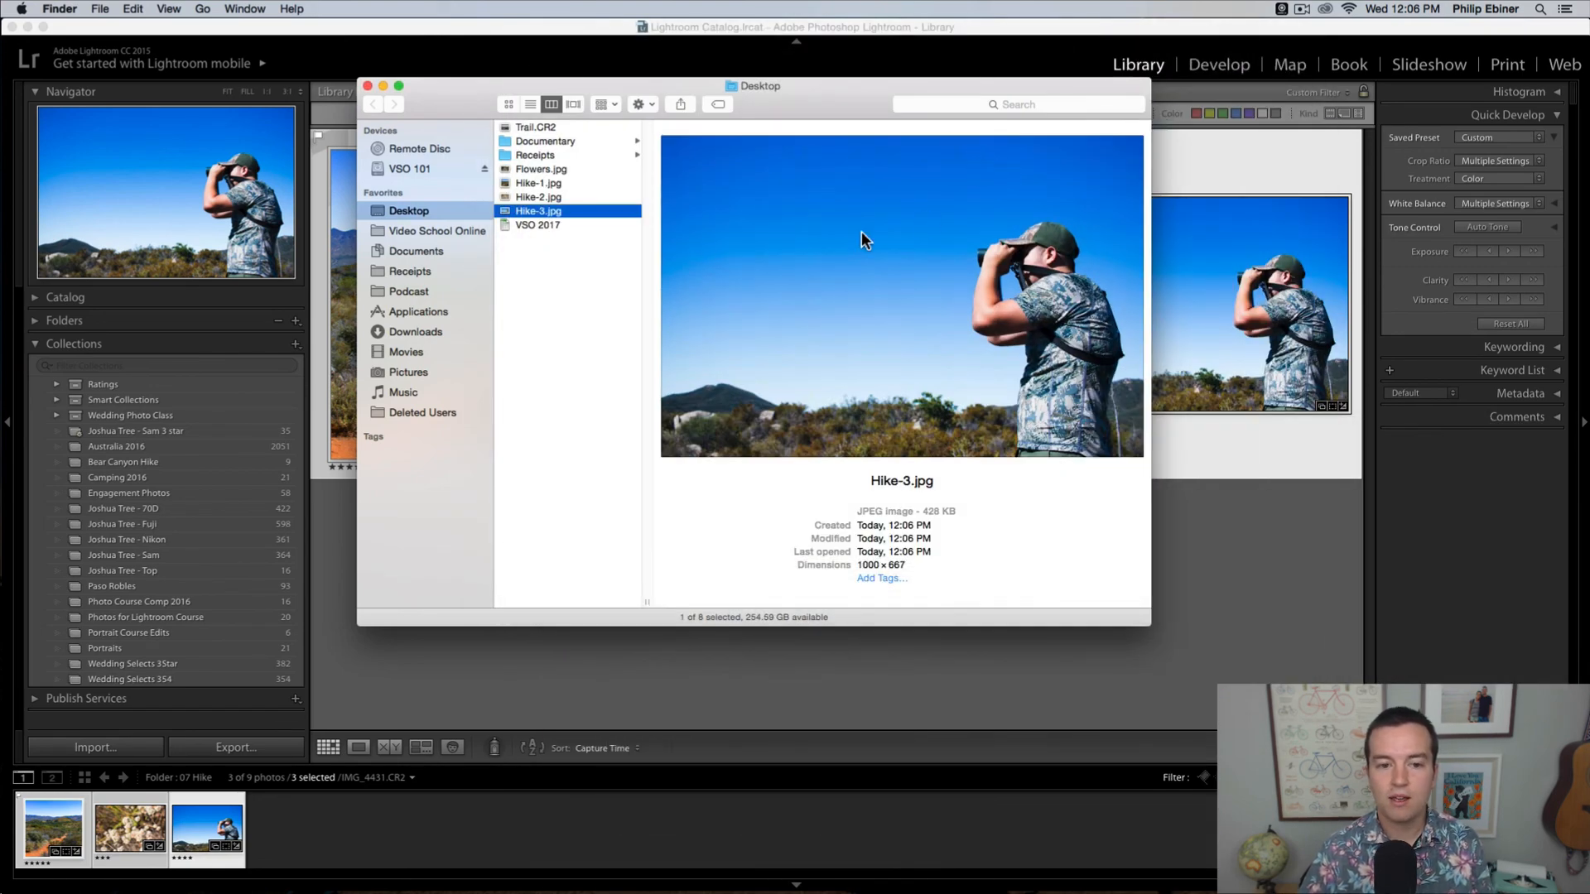
Step: Check the pixel dimensions of Hike-2.jpg and Hike-1.jpg on the Desktop, and briefly preview Hike-2.jpg again
{"action": "key", "text": "Up"}
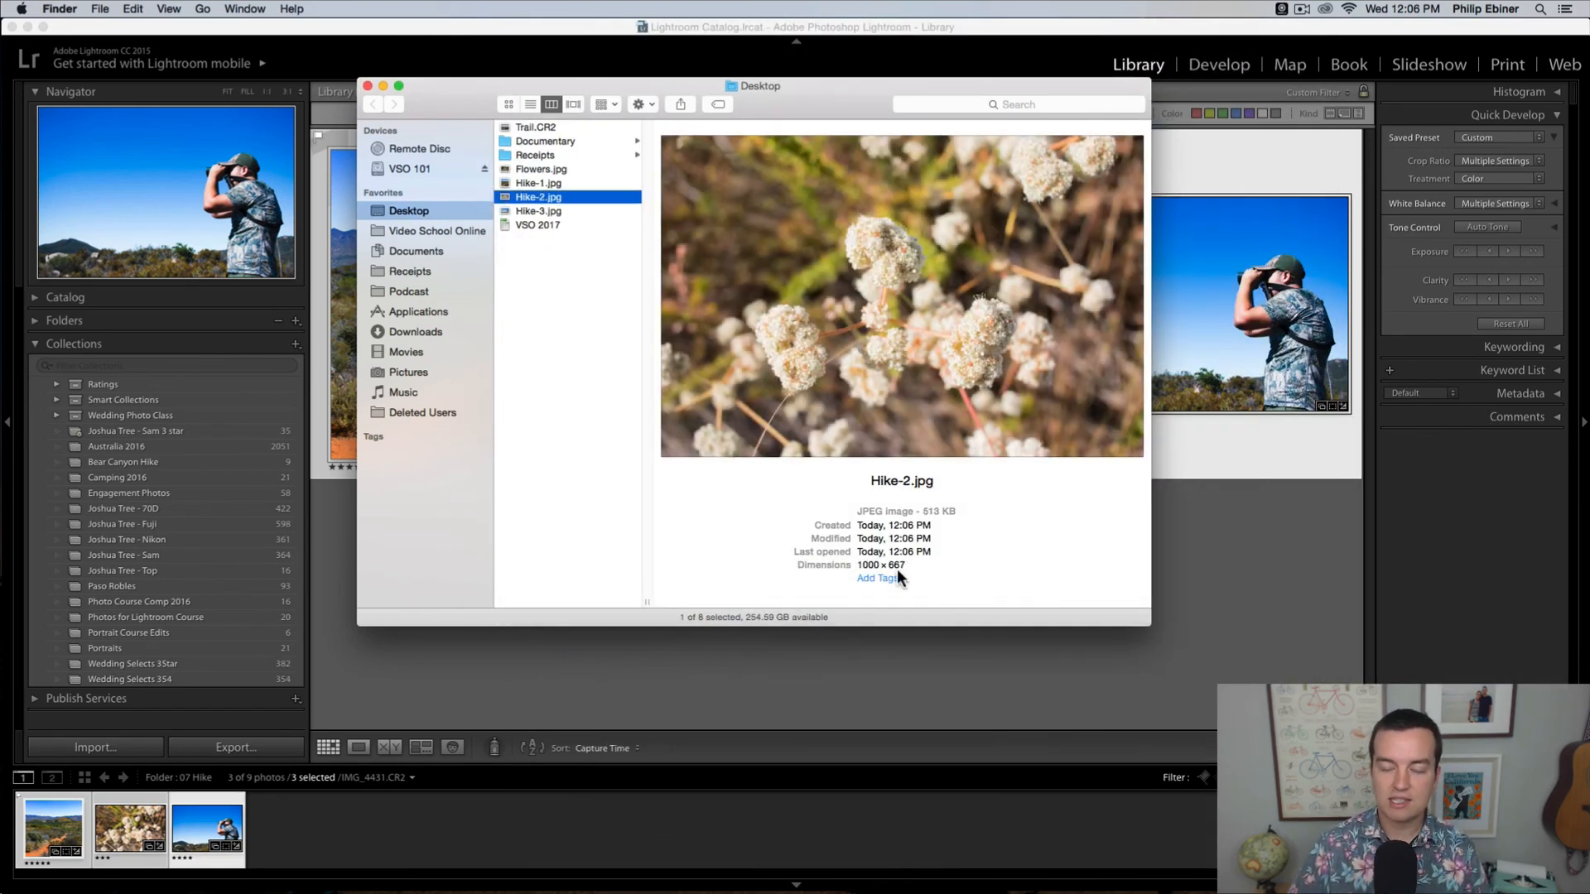
{"action": "key", "text": "Up"}
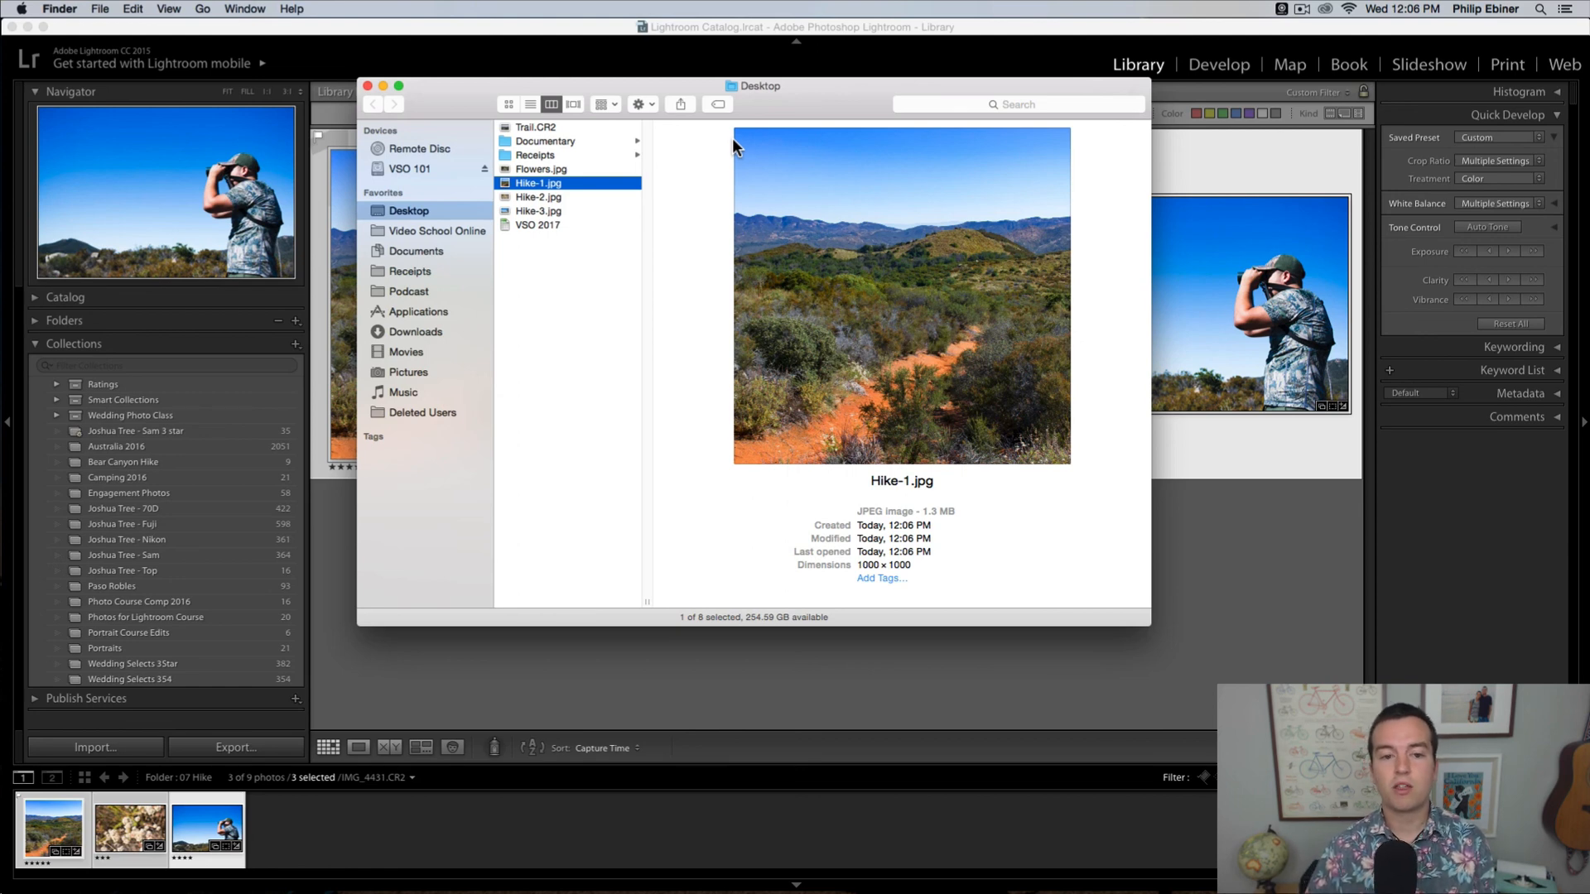
{"action": "key", "text": "Down"}
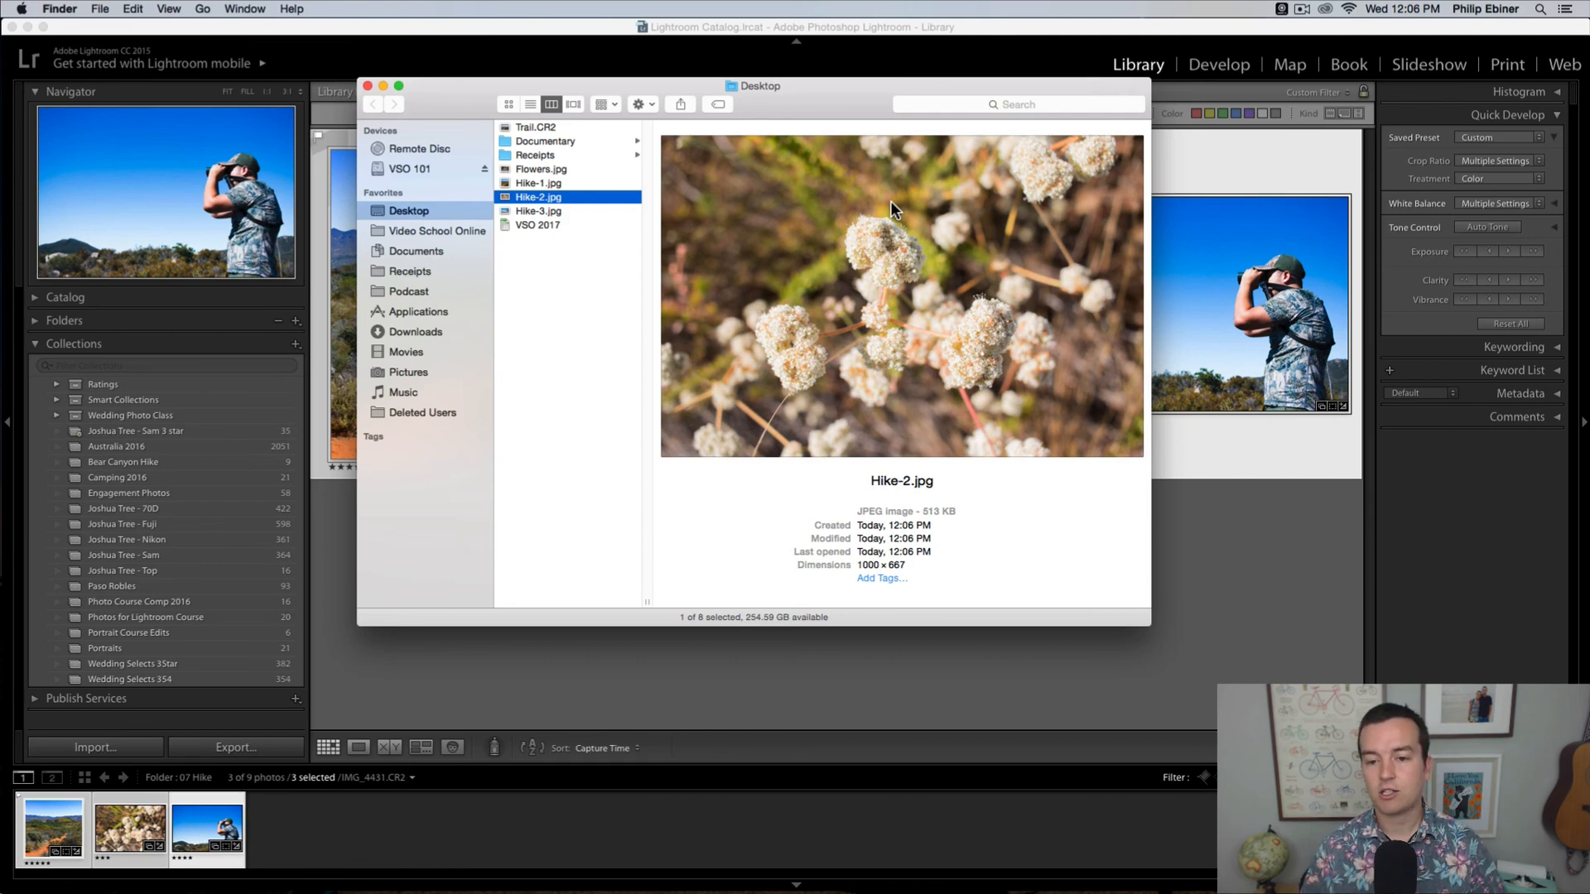
{"action": "key", "text": "space"}
{"action": "key", "text": "space"}
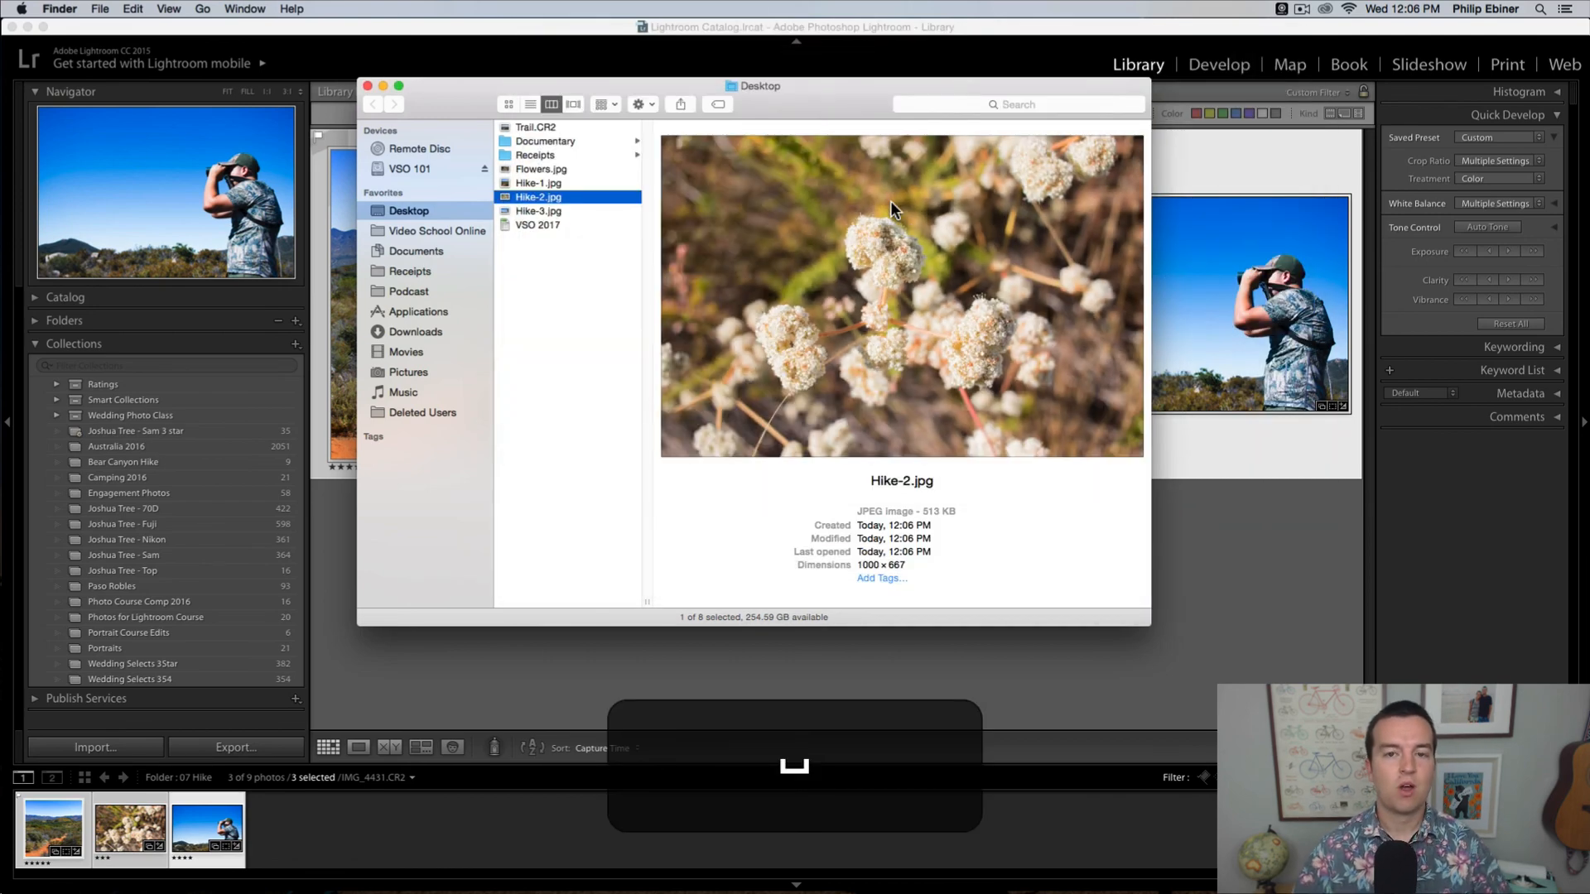